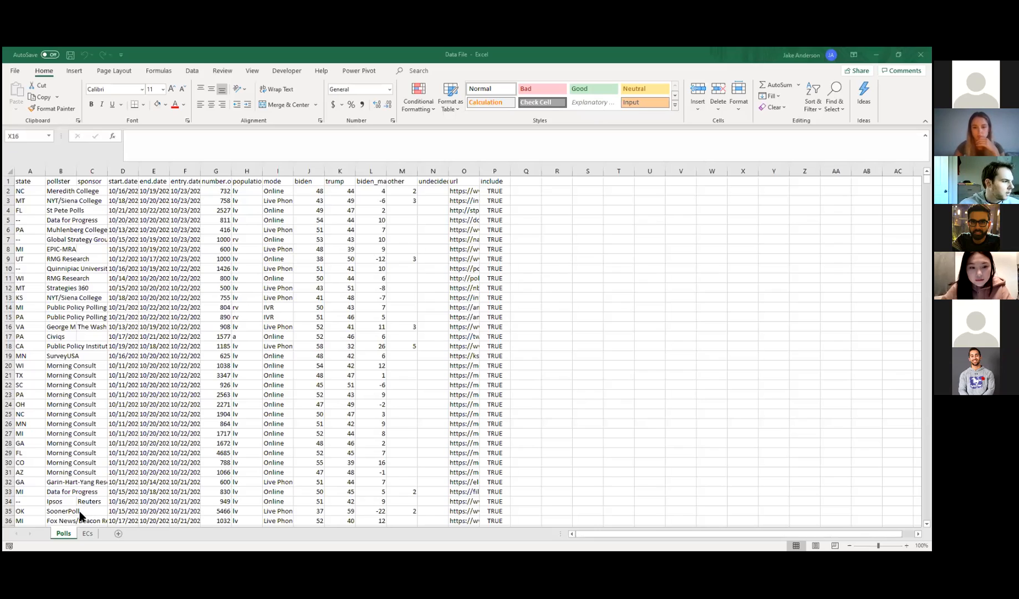
Examine the MT poll in row 3 of the Polls sheet, including its biden and trump values.
left_click(91, 216)
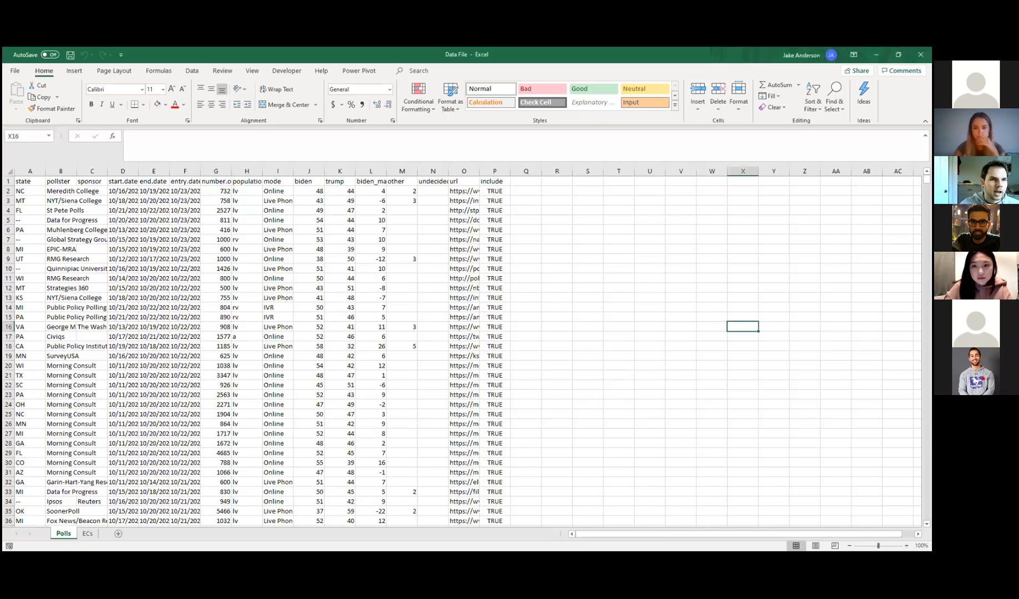
key("alt+Tab")
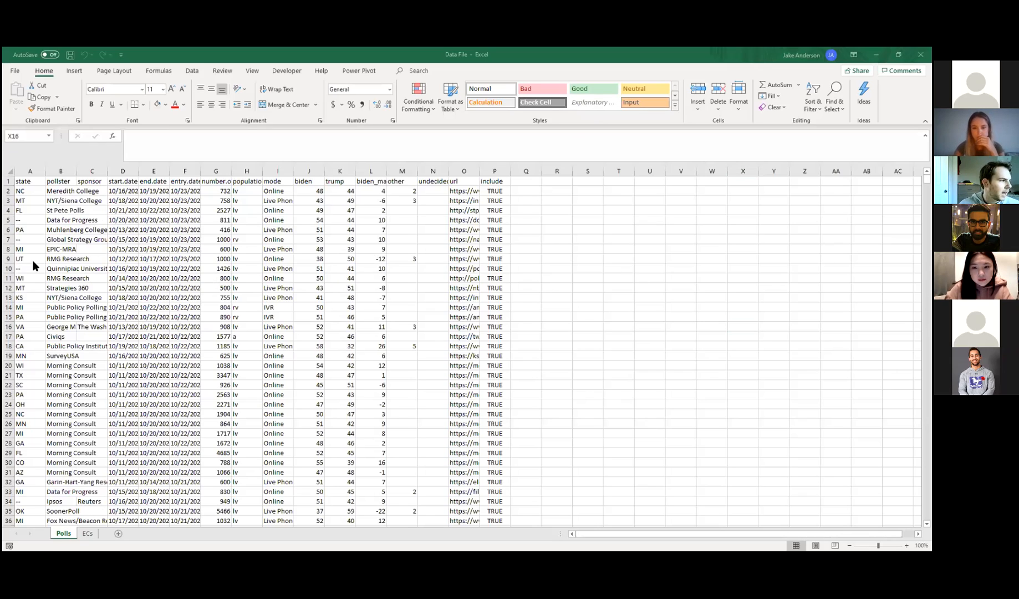
left_click(25, 200)
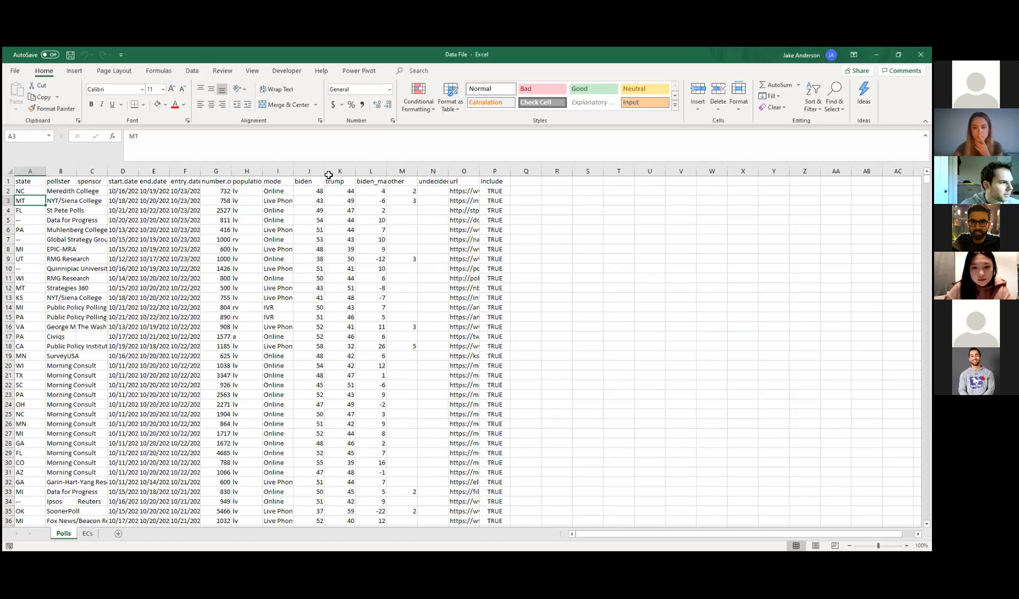
left_click(309, 199)
left_click(336, 201)
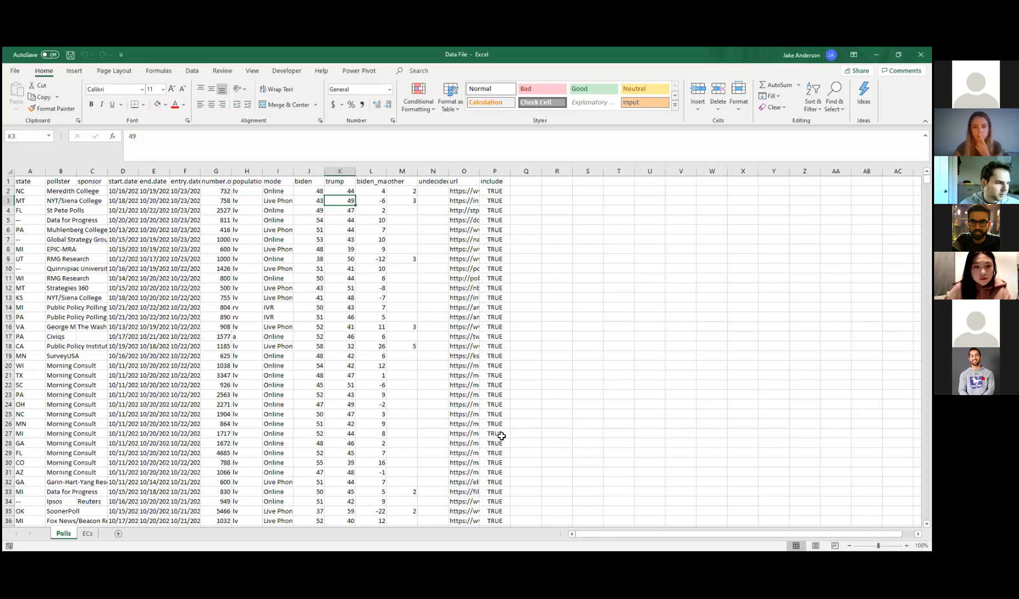
Examine the electoral college votes per state on the ECs sheet, including the AR row.
left_click(87, 533)
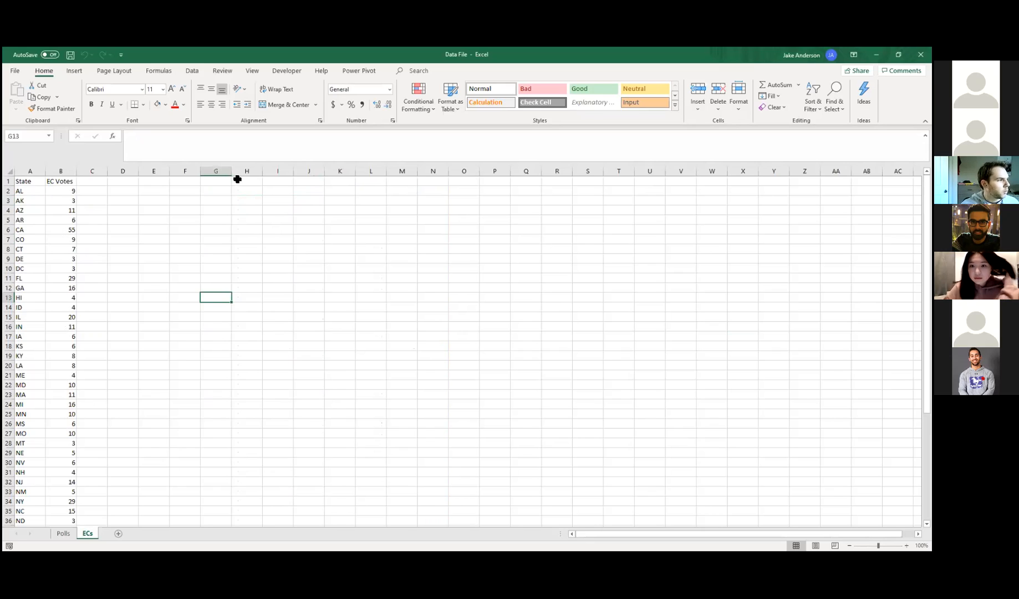
left_click_drag(43, 221, 63, 220)
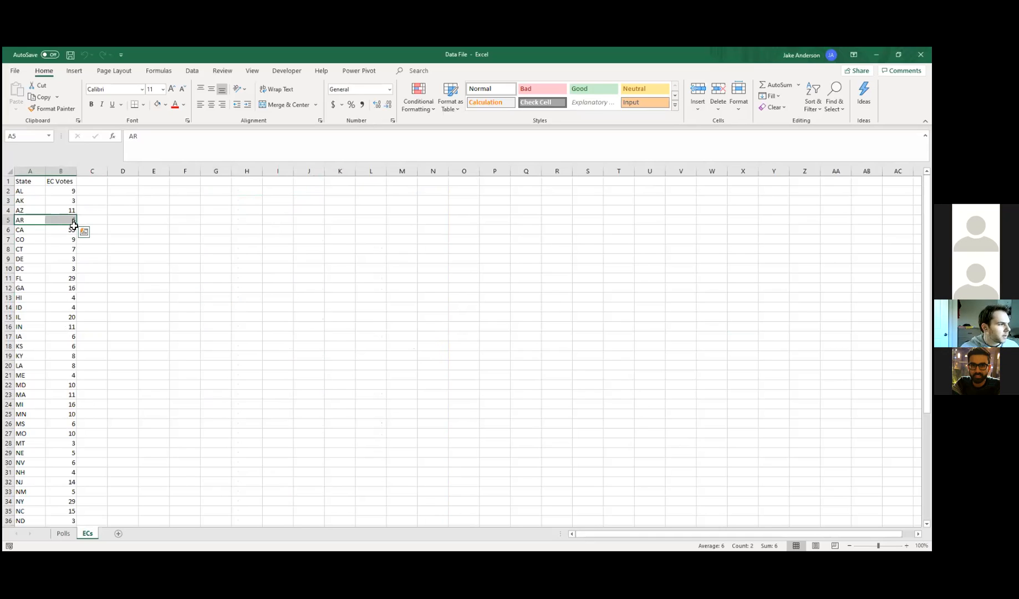
left_click(68, 220)
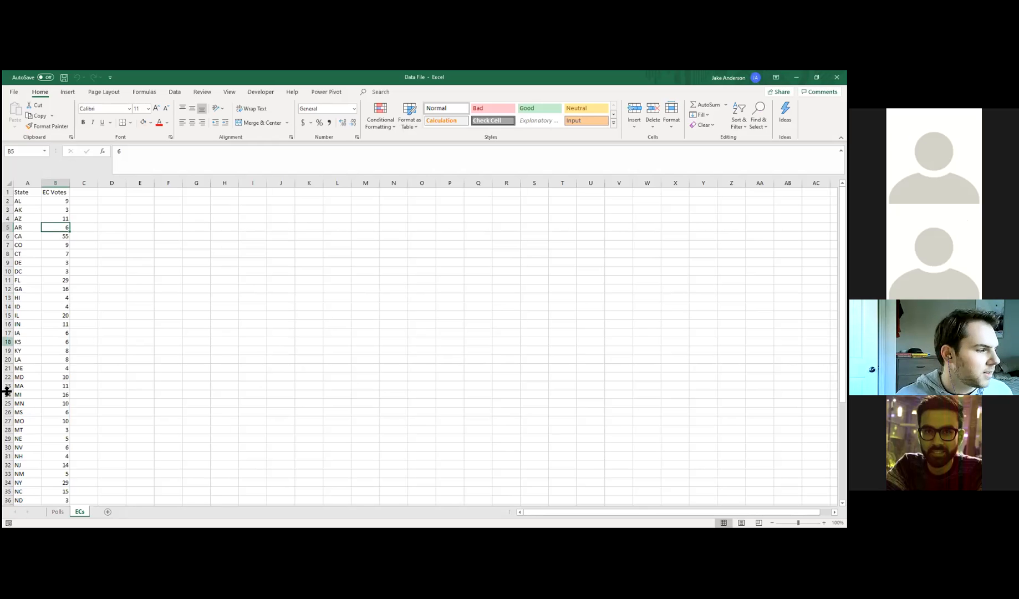
Examine the state, biden, trump, other and undecided columns on the Polls sheet.
left_click(57, 511)
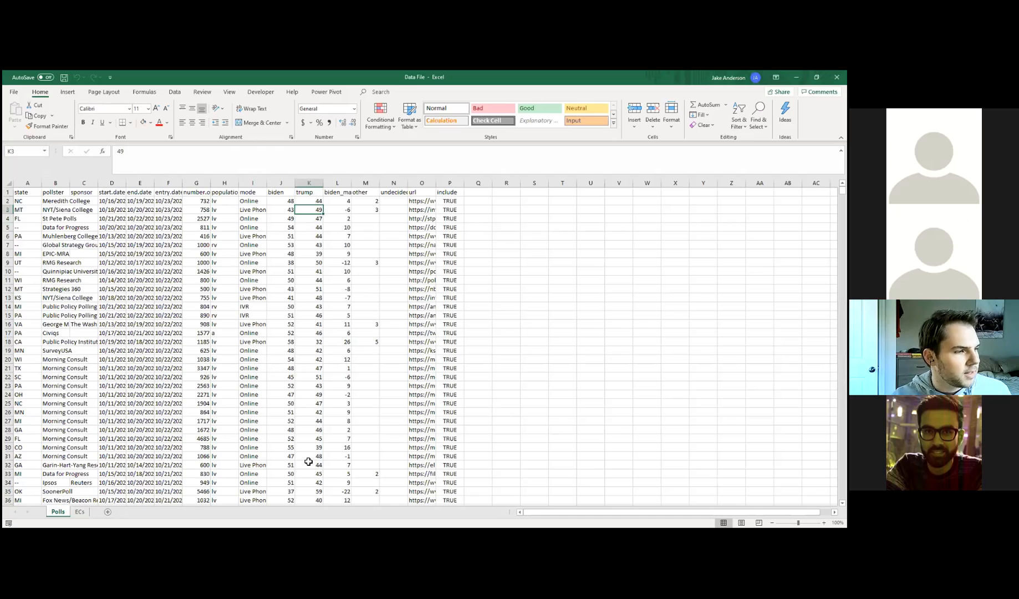
left_click(37, 229)
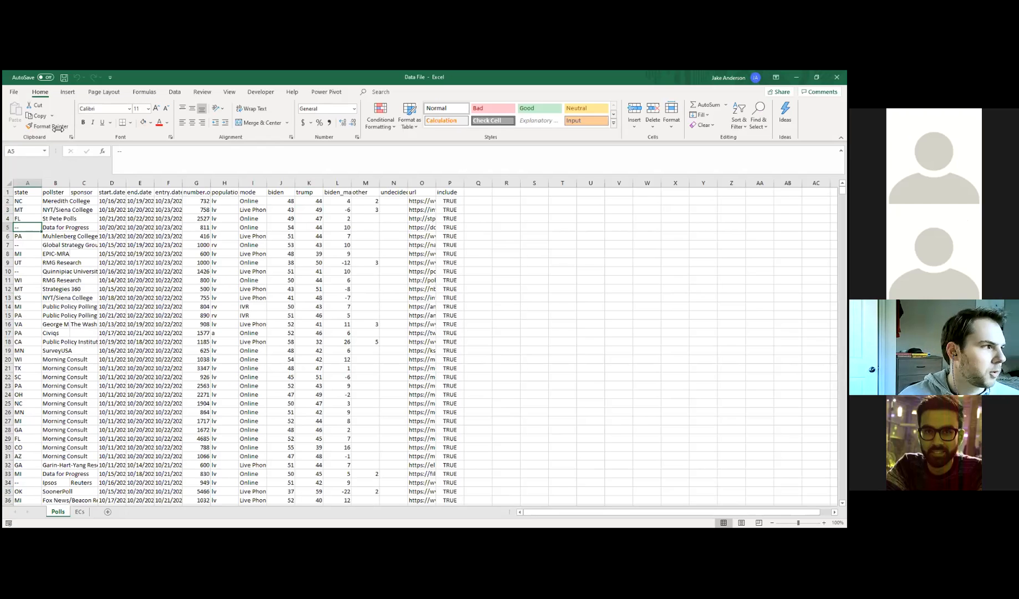
left_click(23, 220)
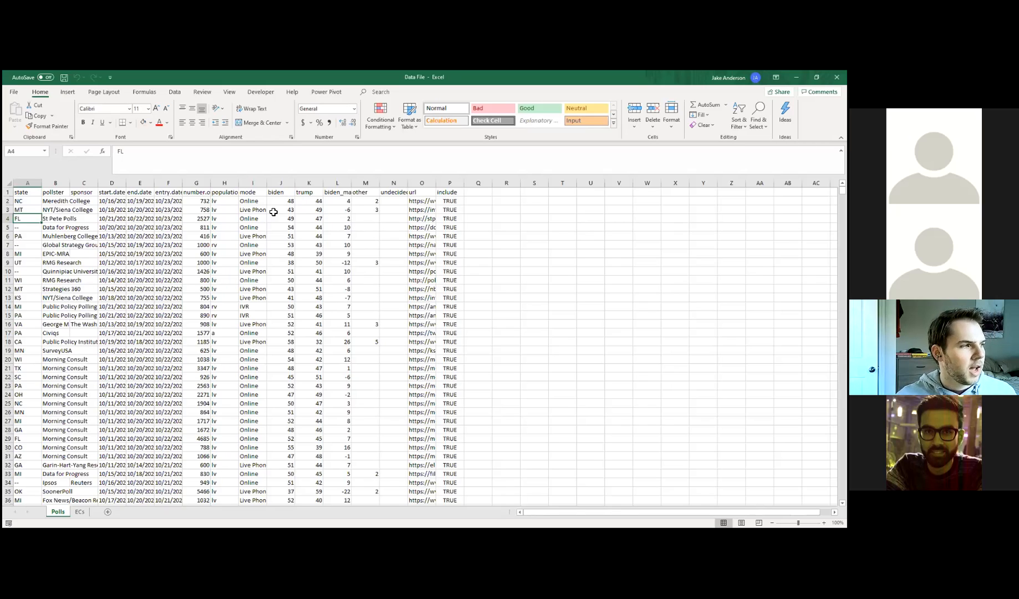
left_click(278, 183)
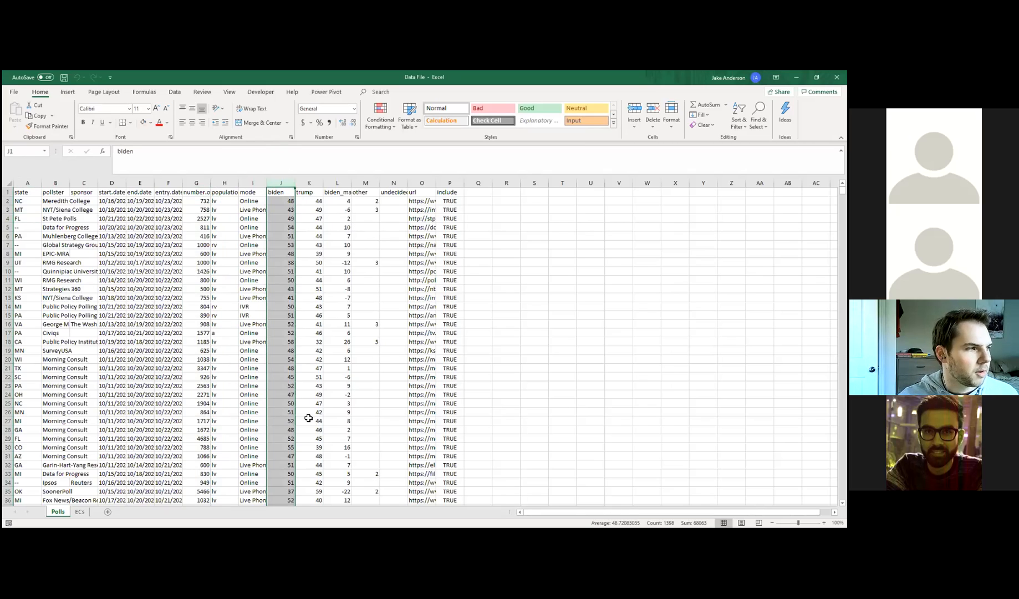
left_click(305, 183)
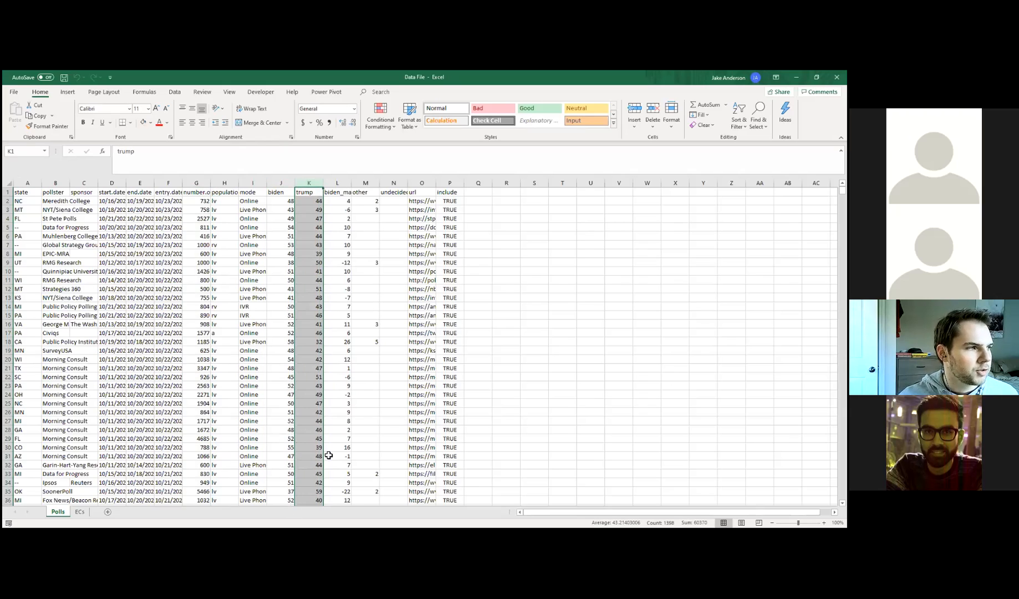
left_click(365, 183)
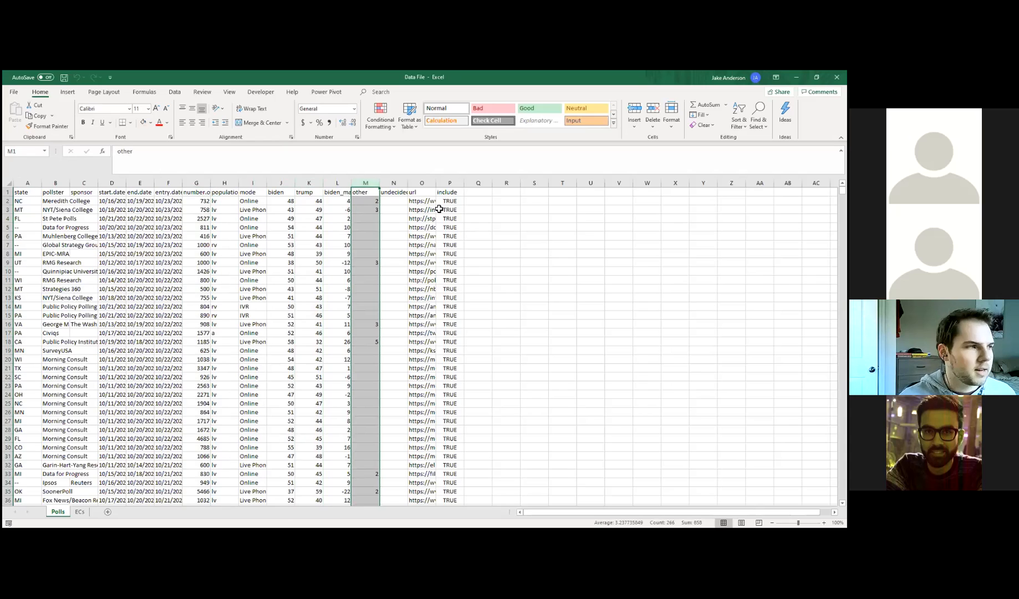
left_click(394, 183)
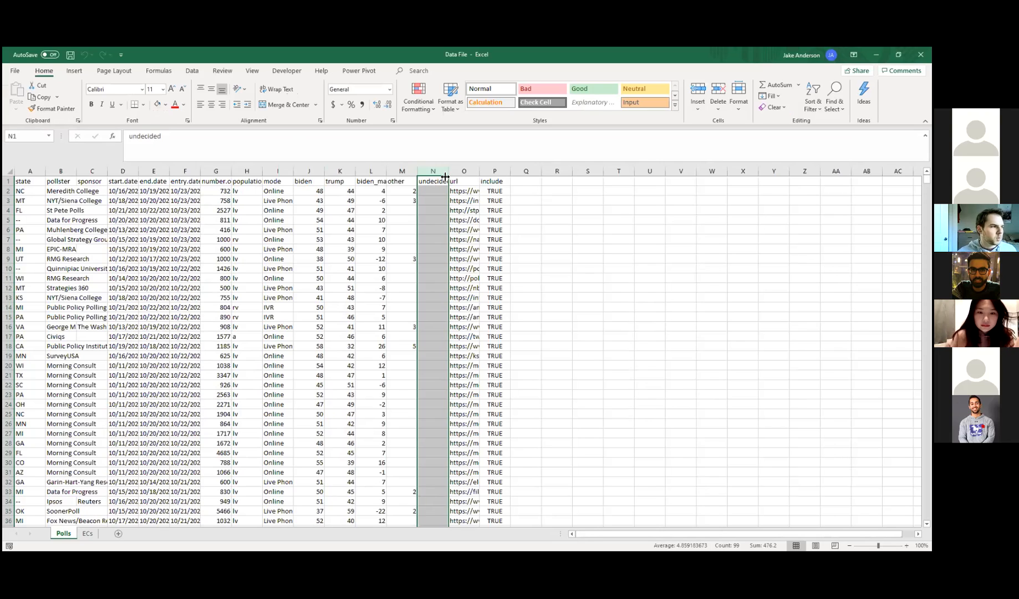
left_click_drag(308, 168, 340, 168)
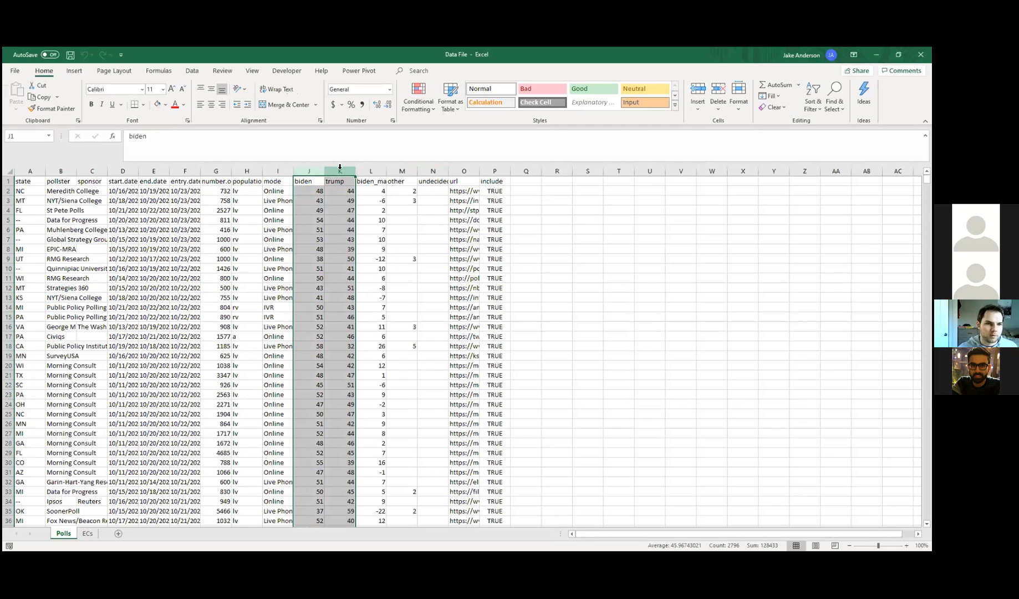
Add the column header "Total Major" in cell Q1 of the Polls sheet.
left_click(538, 183)
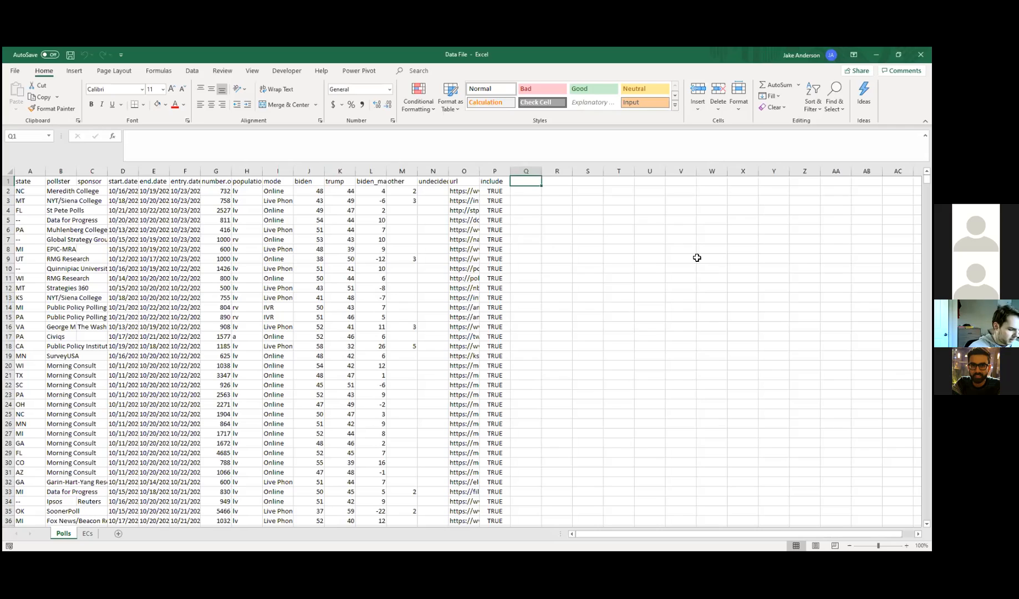
type("Total")
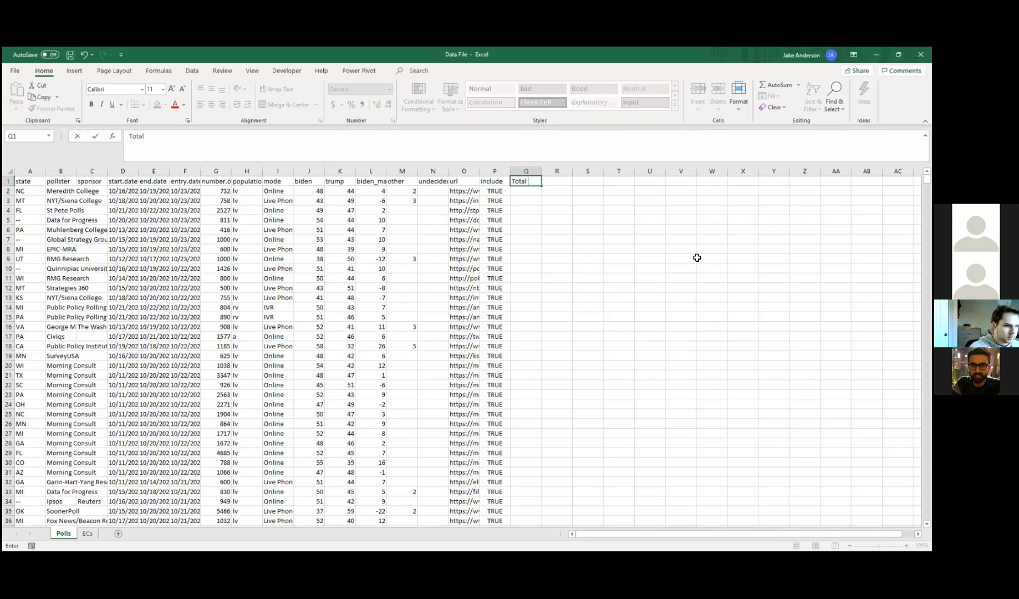
type(" Major")
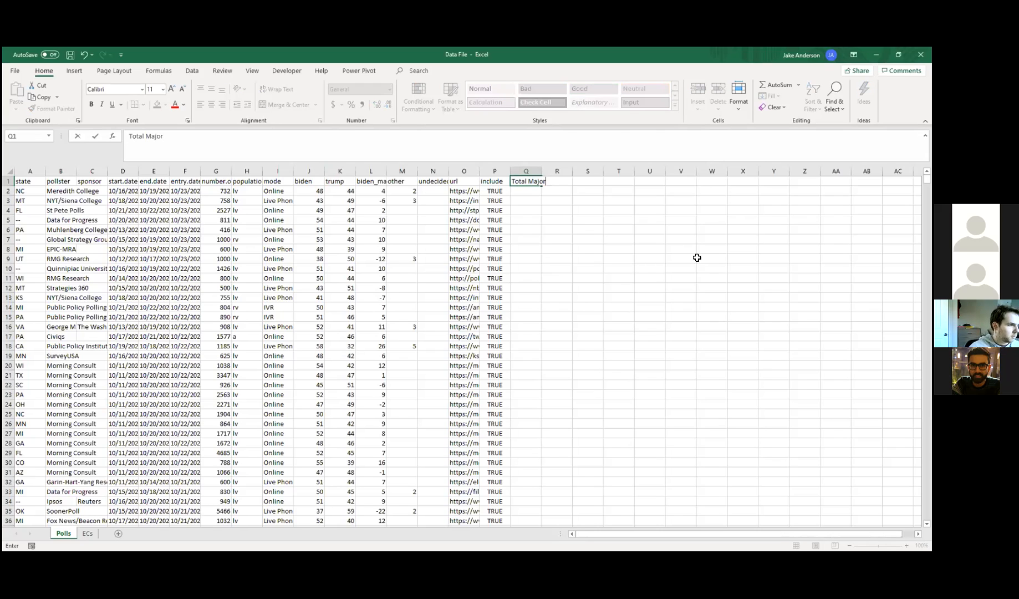
key("Return")
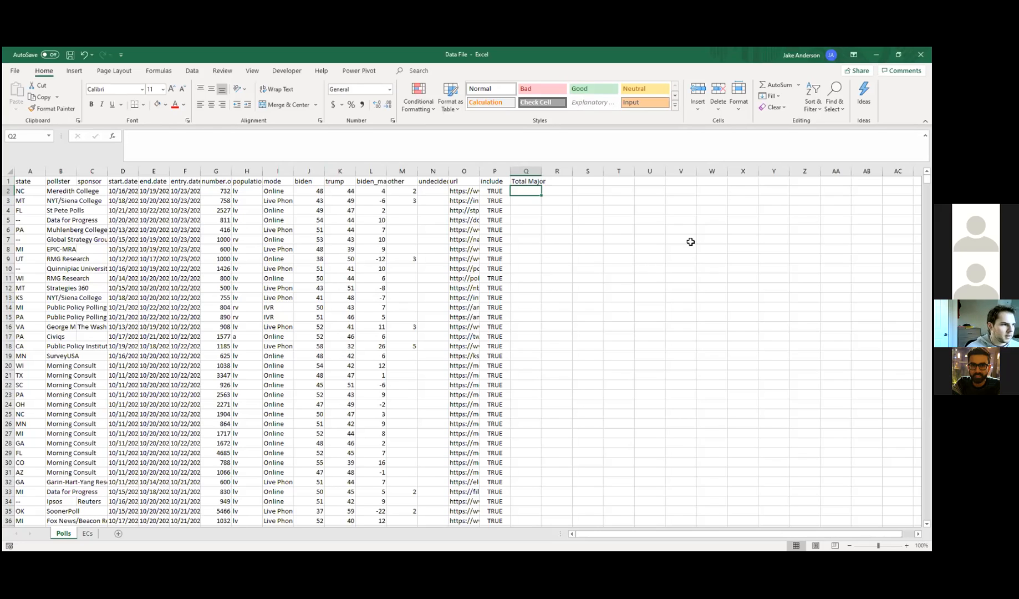
Enter the constant-number formula =5+6 in cell Q2.
type("=")
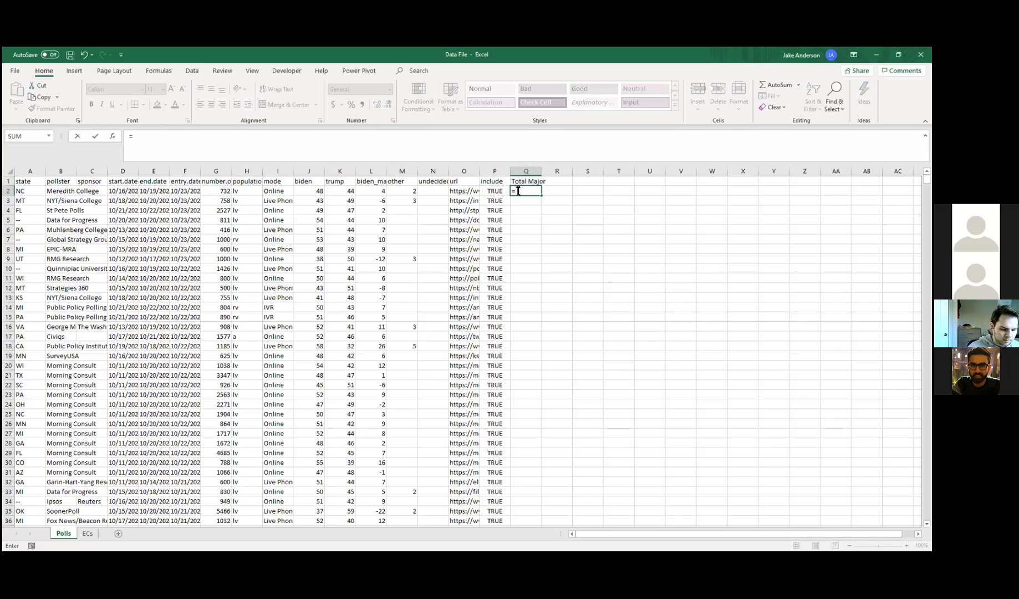
type("5+6")
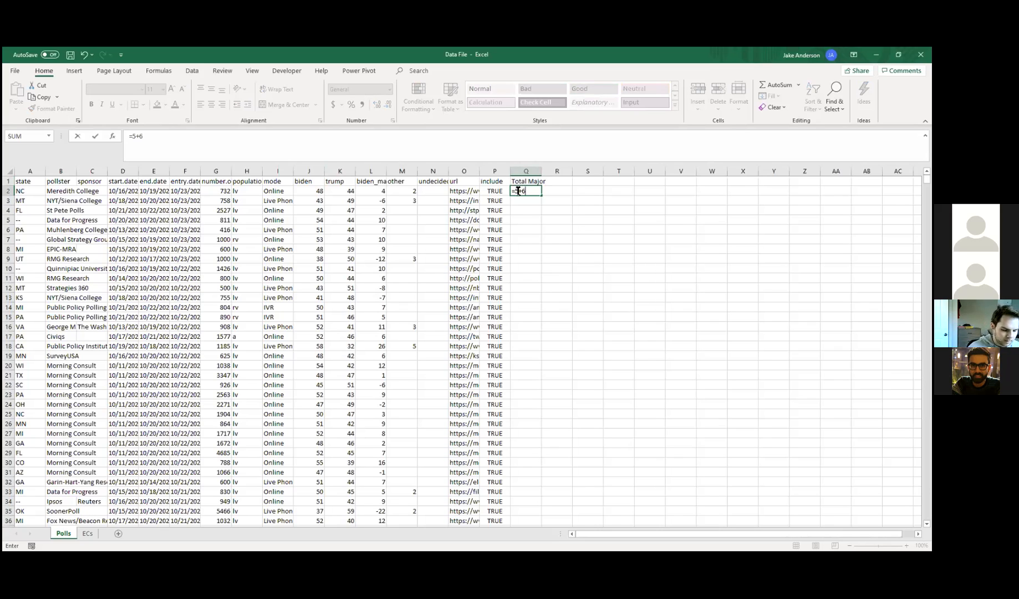
key("Return")
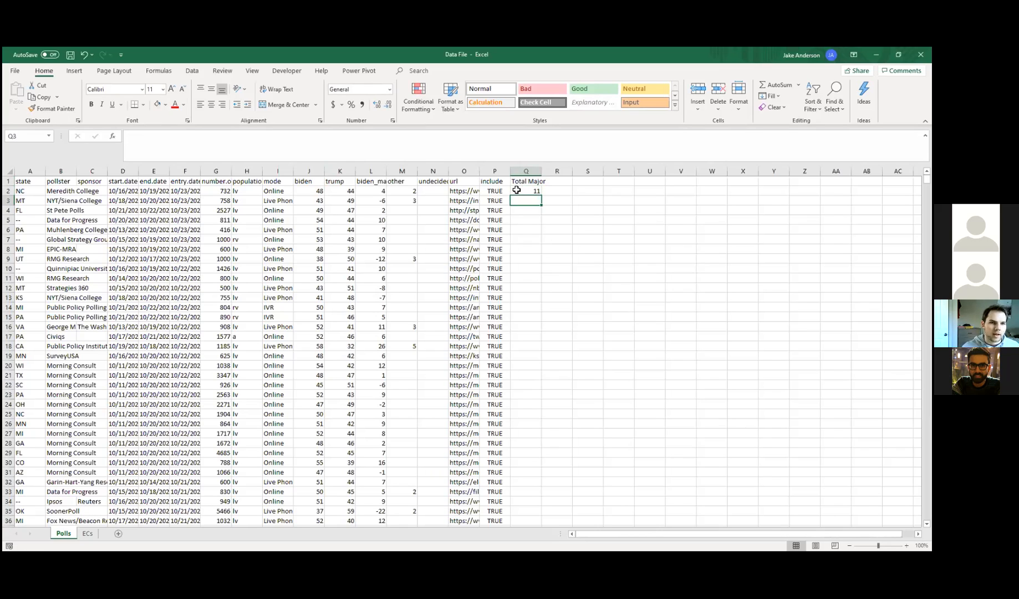
Replace the formula in Q2 with =J2+K2 to add the biden and trump values of that row.
left_click(516, 189)
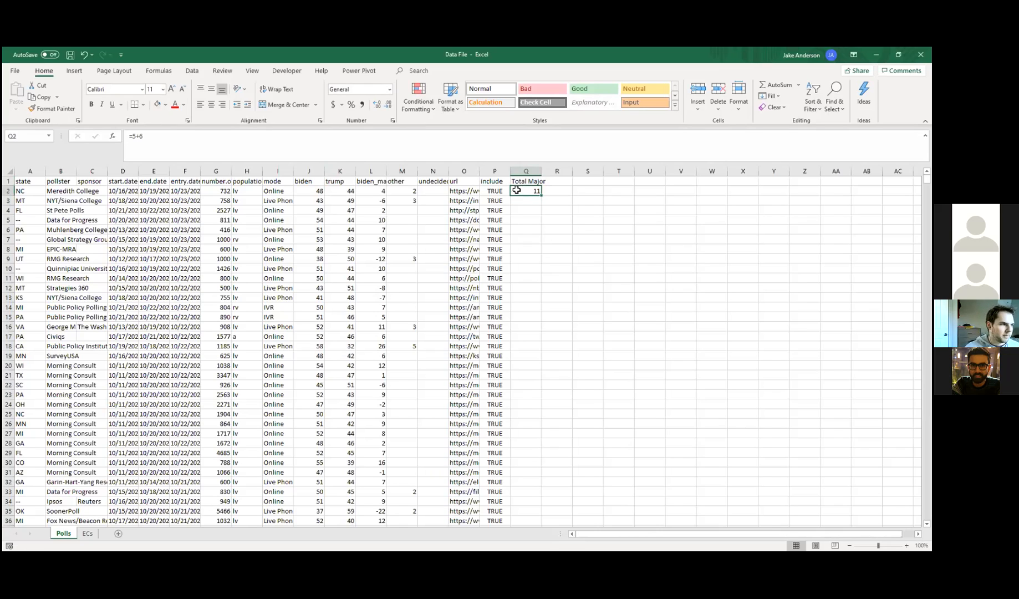
left_click(133, 136)
key("BackSpace")
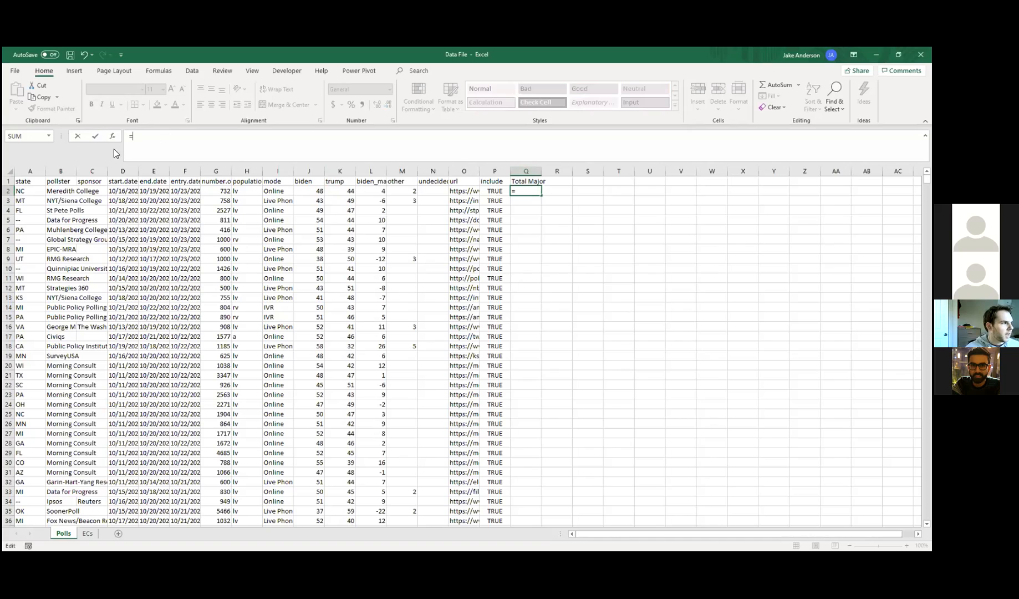
left_click(307, 190)
type("+")
left_click(342, 192)
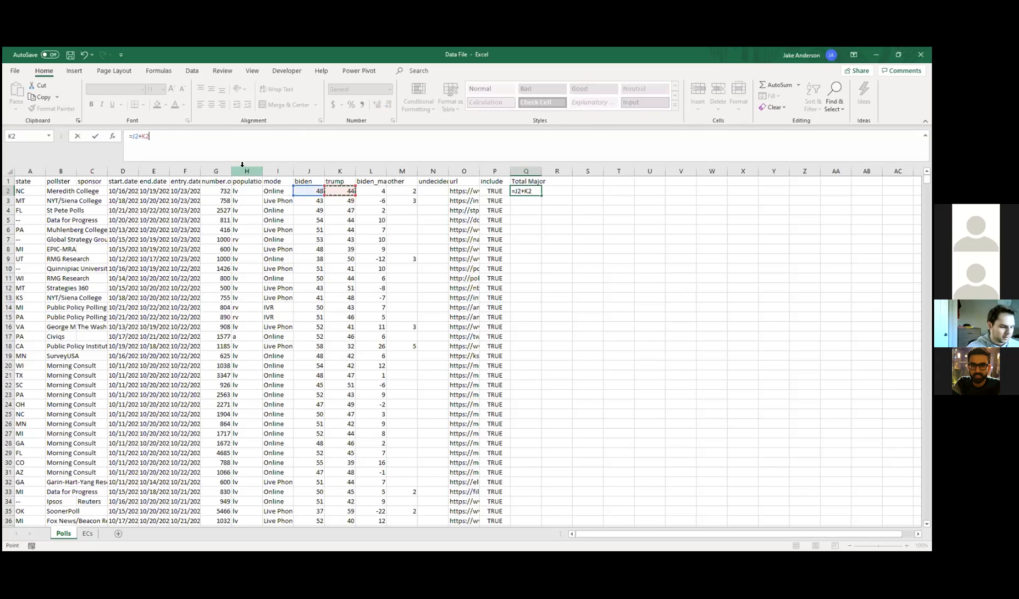
key("Return")
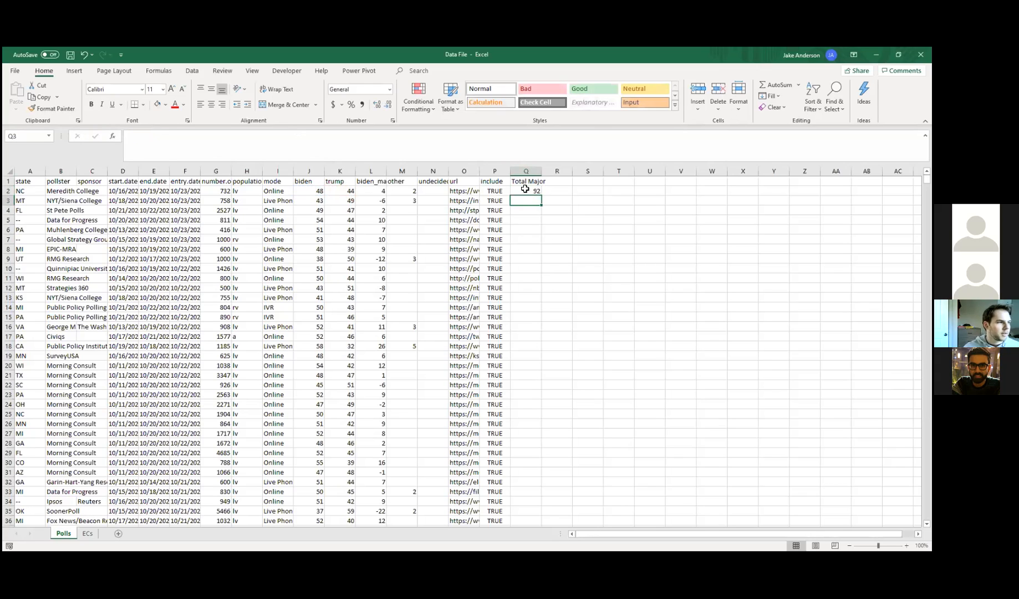
Review the cell references in Q2's formula and copy the formula into Q3.
left_click(524, 190)
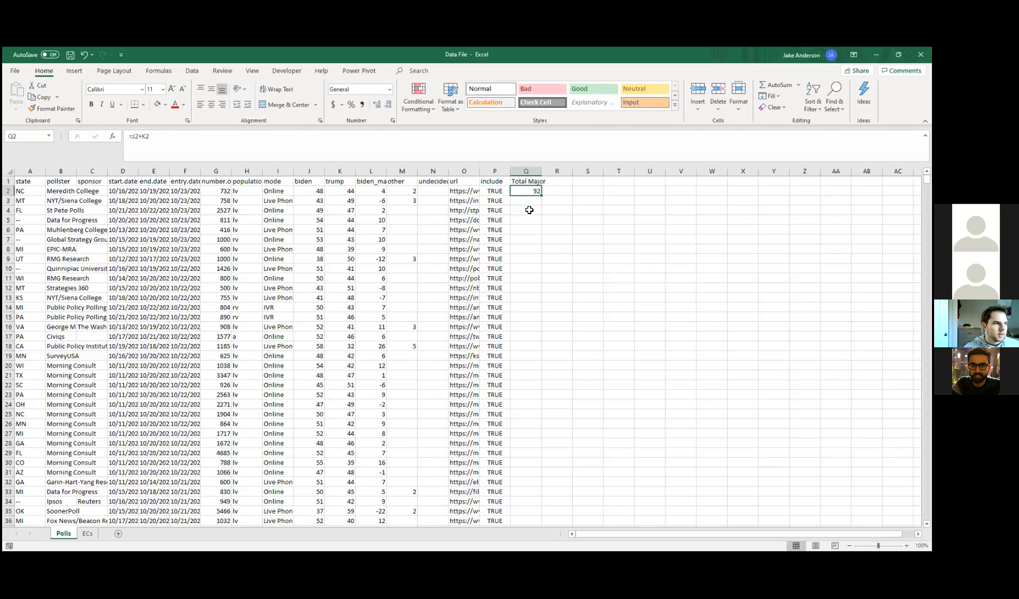
left_click(162, 142)
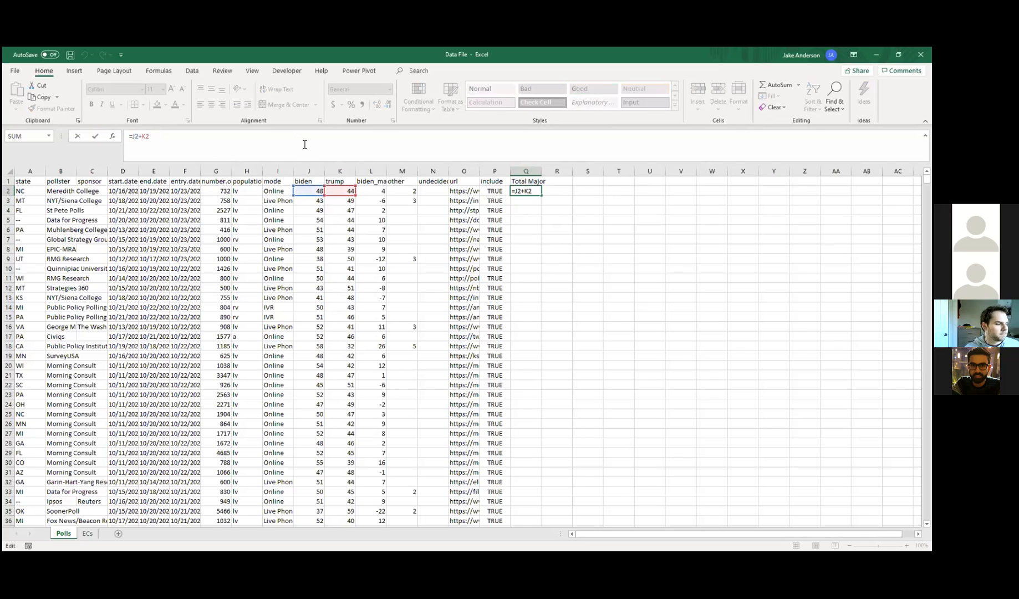
left_click(586, 247)
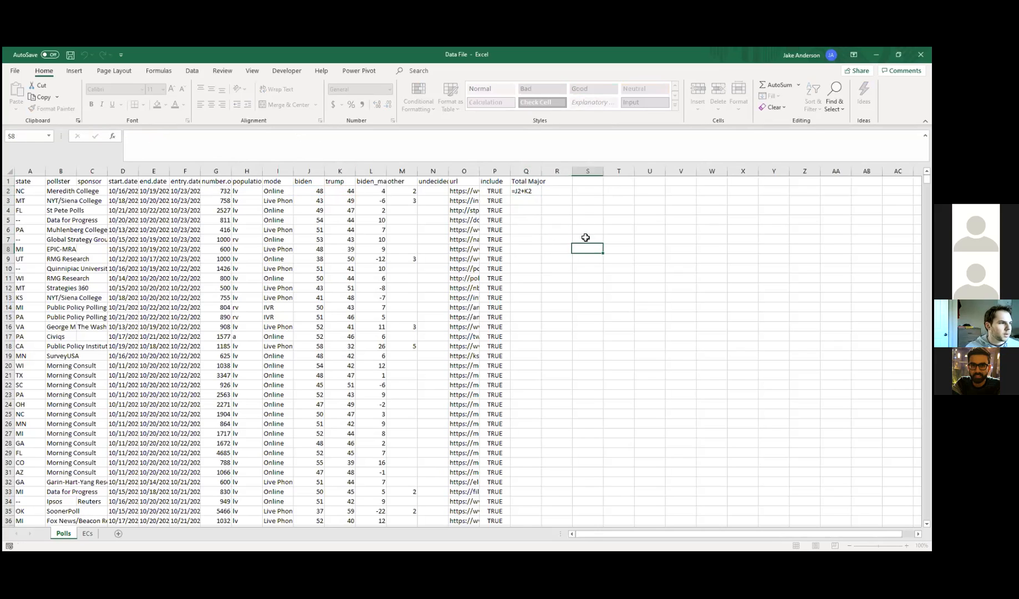
left_click(534, 193)
key("ctrl+c")
left_click(529, 199)
key("ctrl+v")
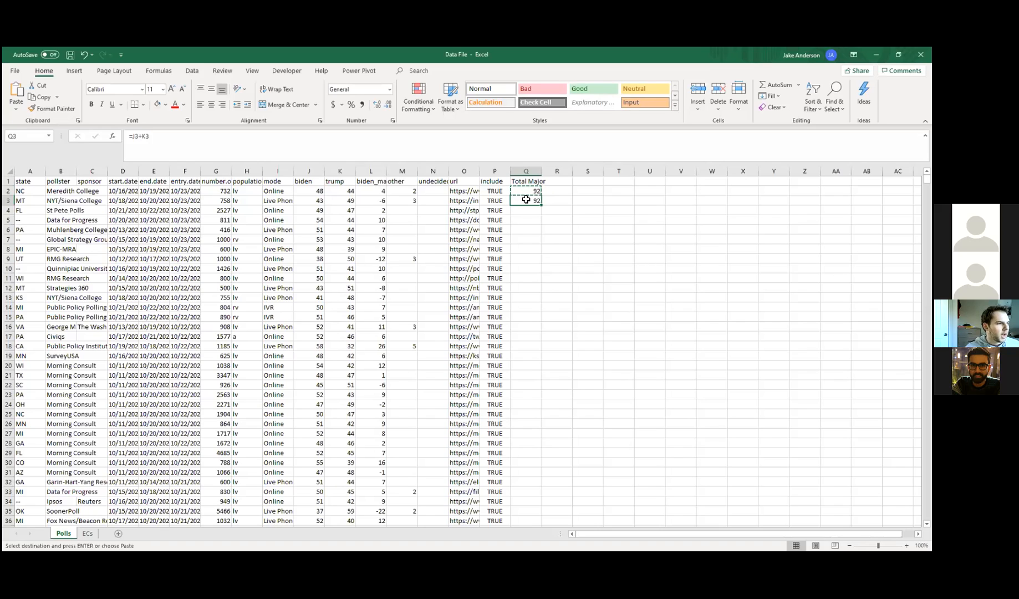
Check the references in Q3's copied formula and fill it down the Total Major column through Q13.
left_click(250, 137)
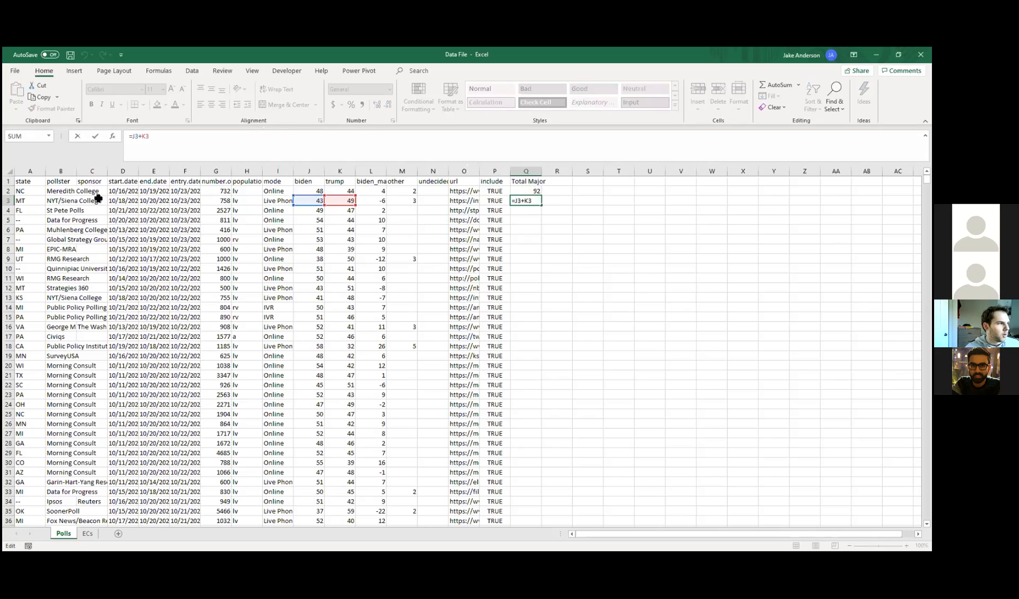
left_click(547, 222)
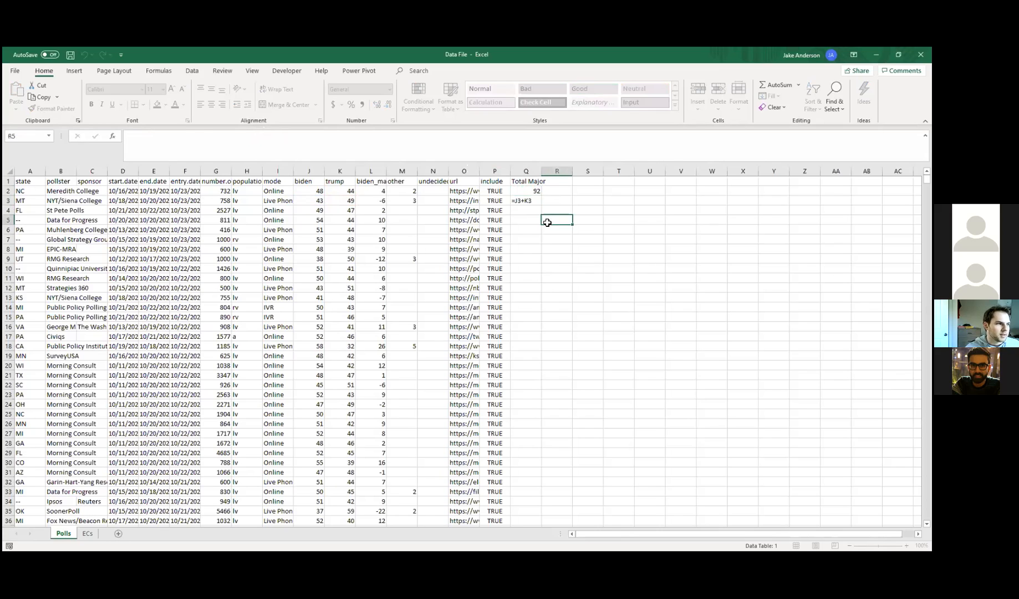
left_click(530, 200)
left_click_drag(540, 206, 532, 297)
Inspect the row references of the filled formula in Q9 and select the range Q9:Q13.
left_click(529, 257)
key("F2")
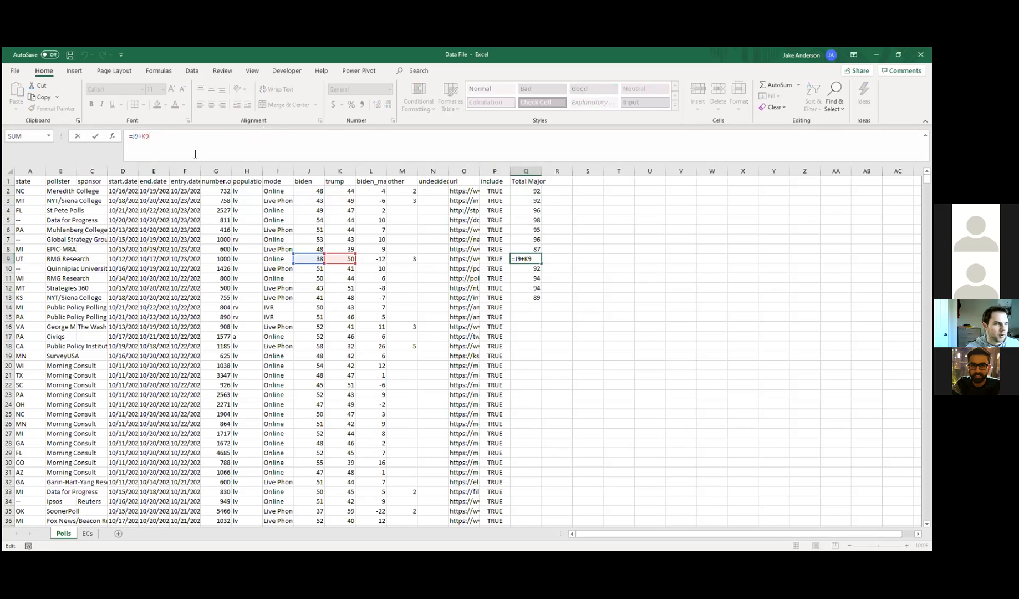
key("Escape")
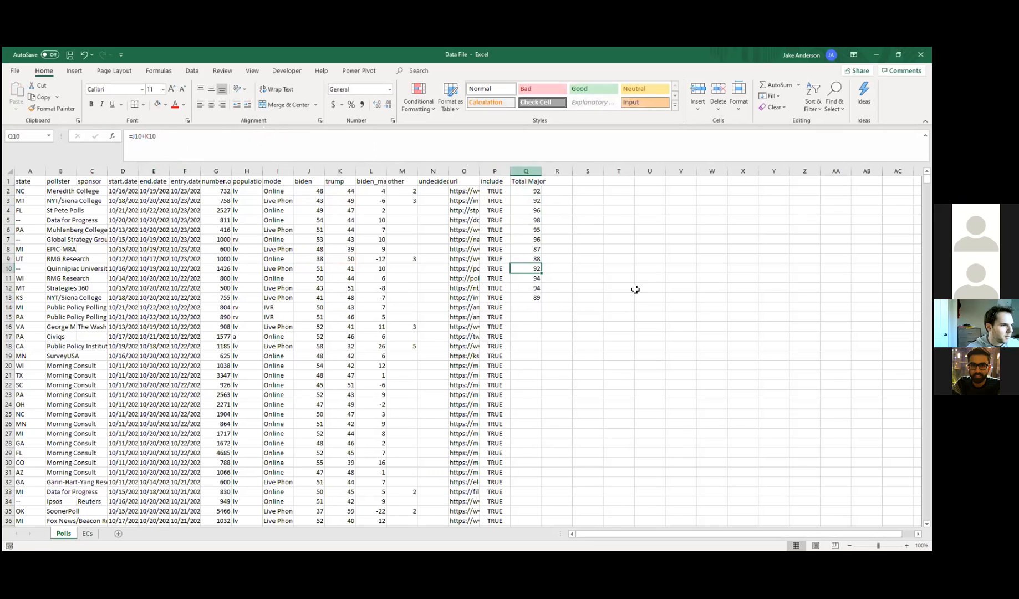
left_click_drag(524, 257, 533, 302)
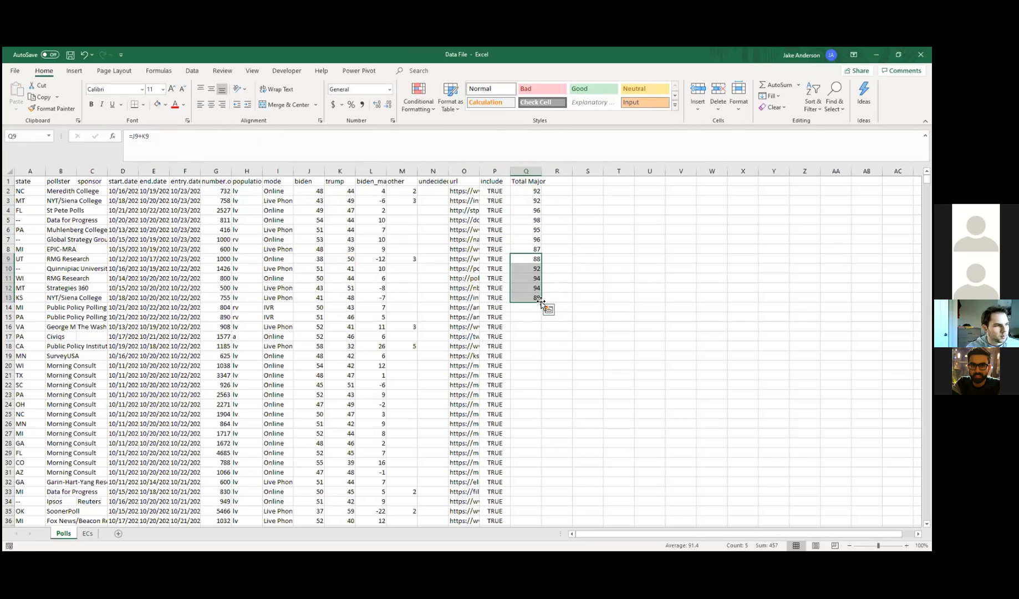
Fill the Total Major formula from Q9:Q13 down to the last poll row and check the filled column.
double_click(541, 302)
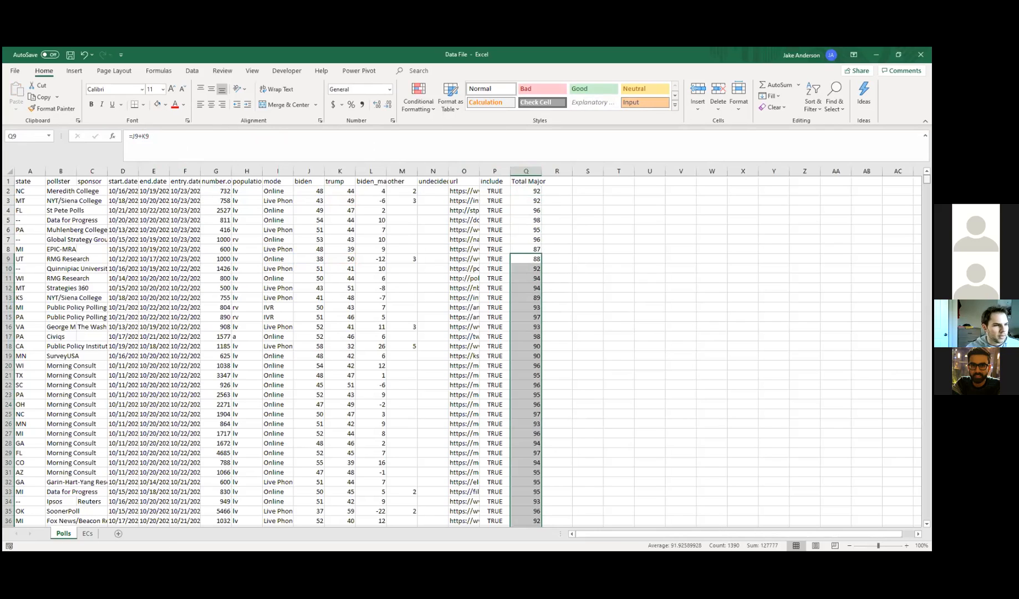
scroll(614, 305, "down", 20)
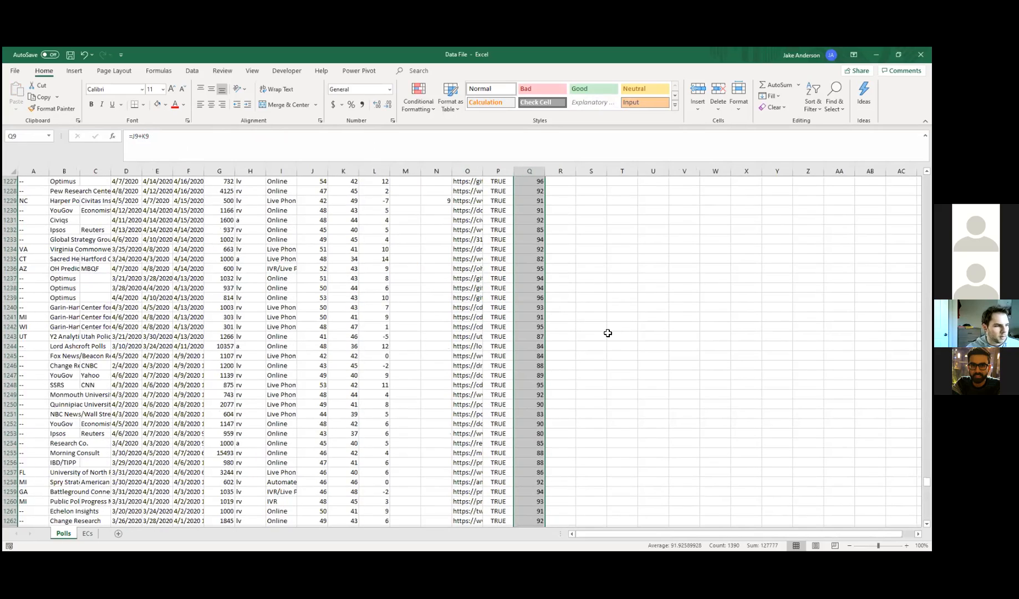
scroll(615, 337, "down", 20)
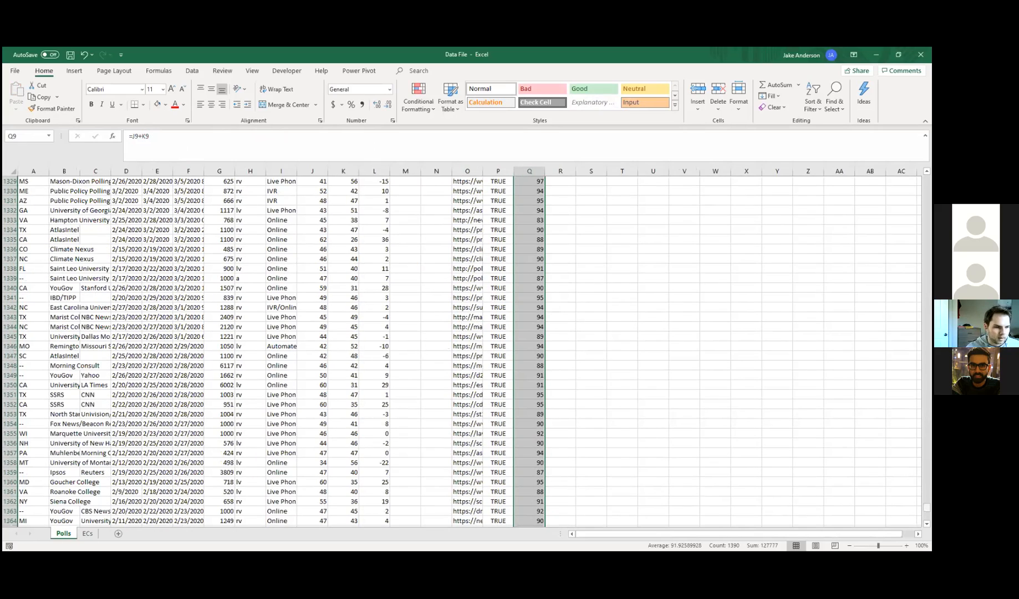
scroll(615, 337, "down", 1)
scroll(571, 215, "up", 20)
left_click(591, 230)
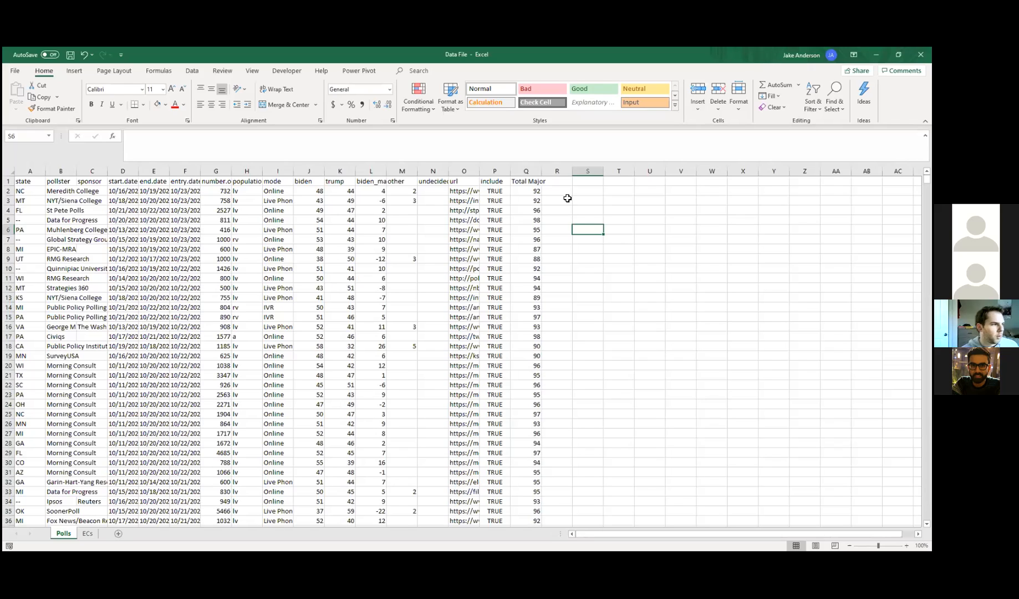
Label R1 as biden_adj and enter =J2/Q2 in R2 to divide the biden value by Total Major.
left_click(557, 181)
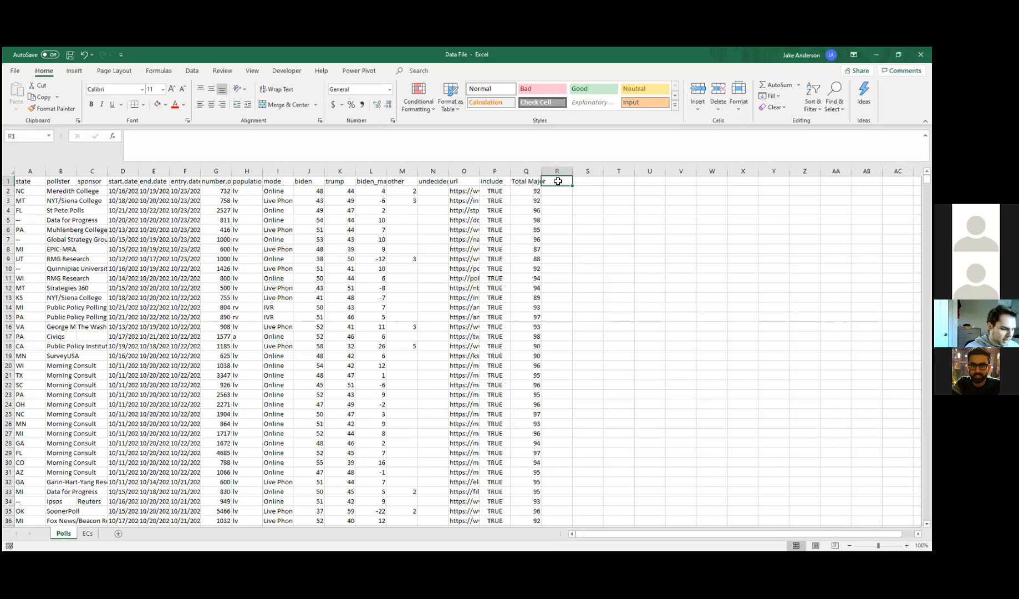
type("biden_adj")
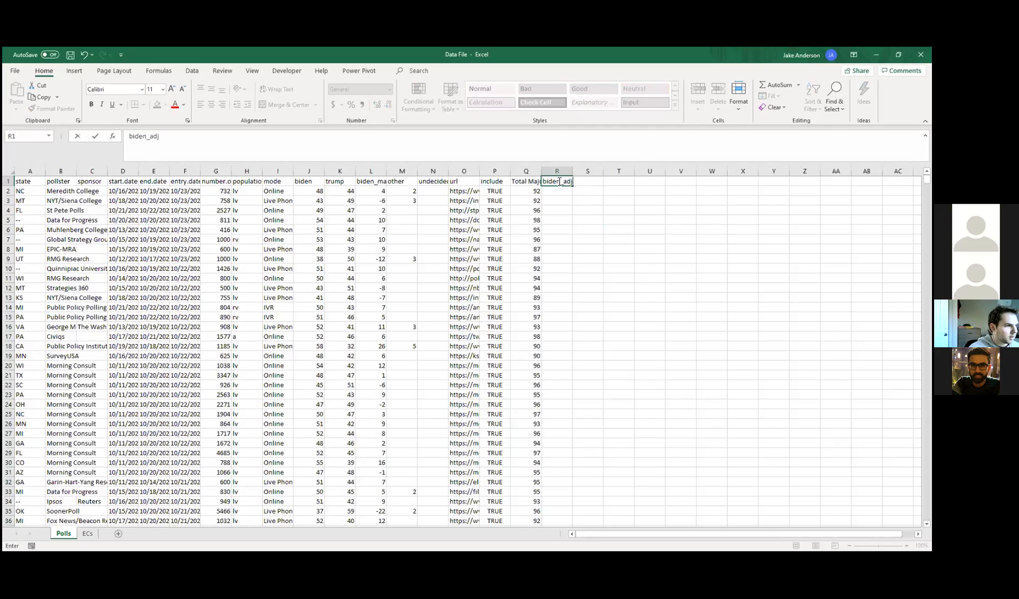
left_click(563, 192)
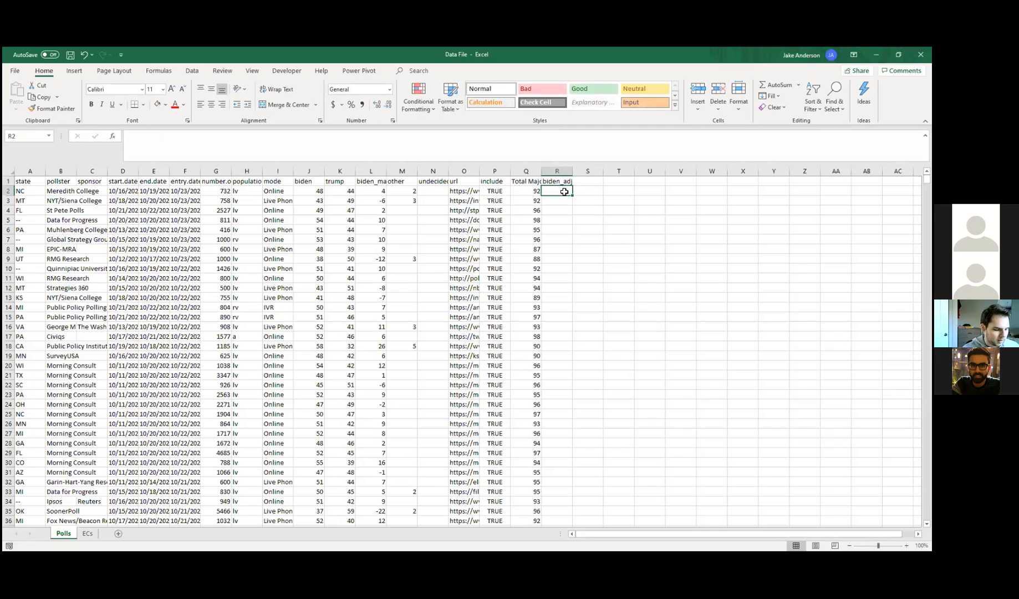
type("=")
left_click(302, 191)
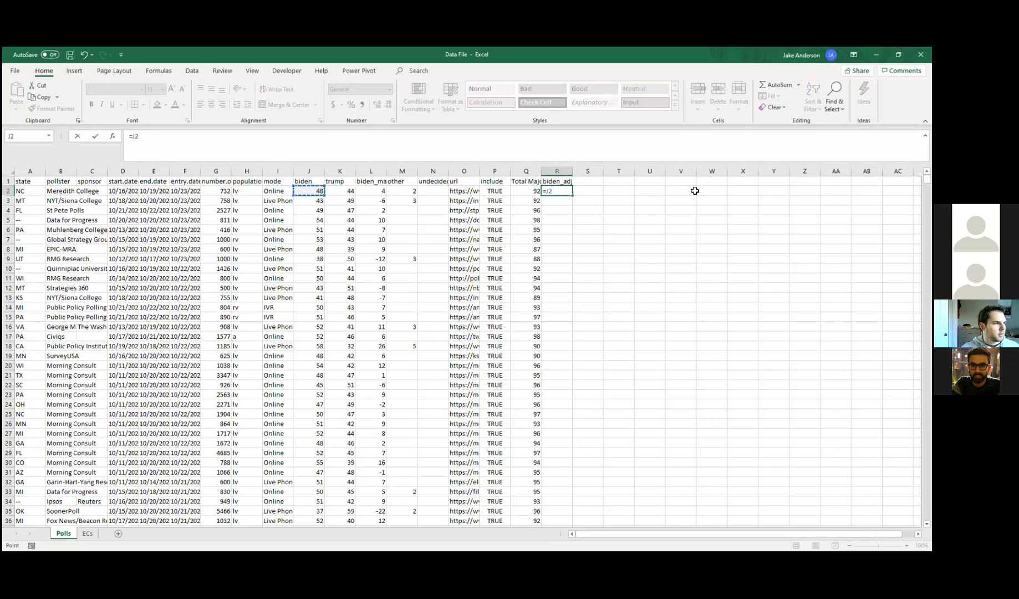
type("/")
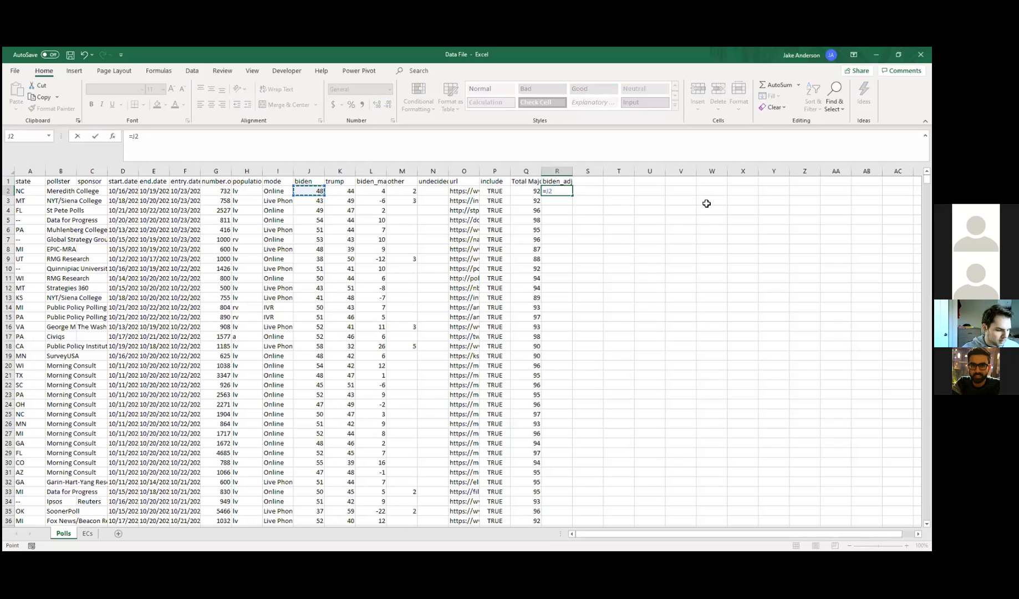
left_click(524, 192)
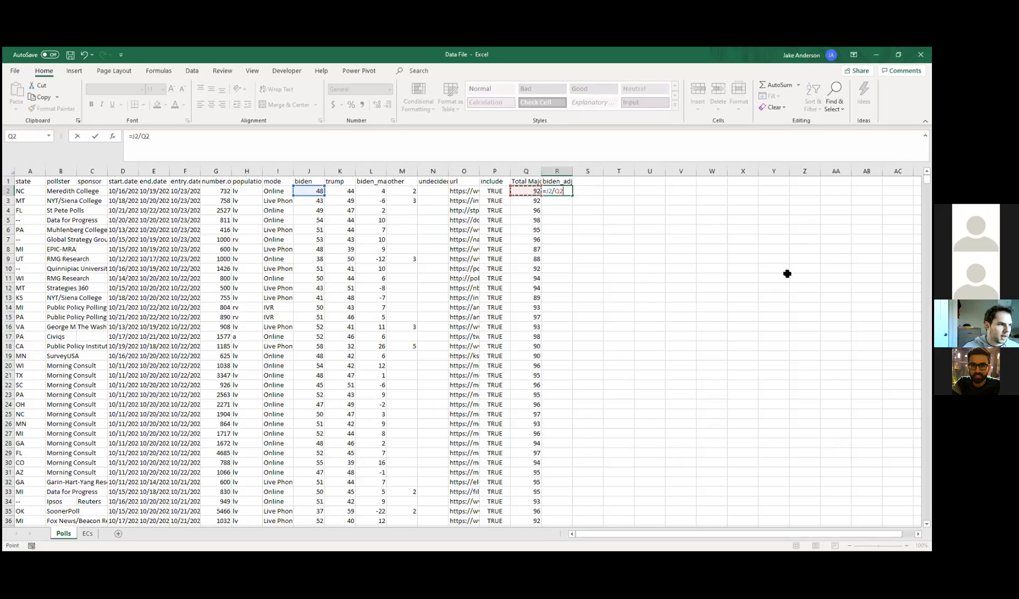
key("Return")
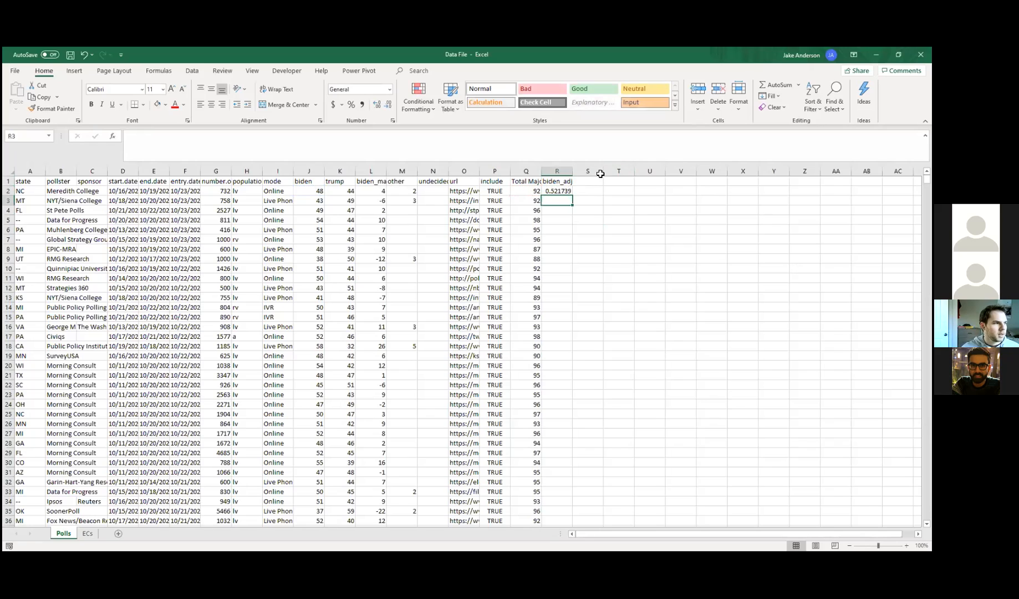
Change the formula in R2 to =J2/Q2*100 and fill it down the whole biden_adj column.
left_click(554, 190)
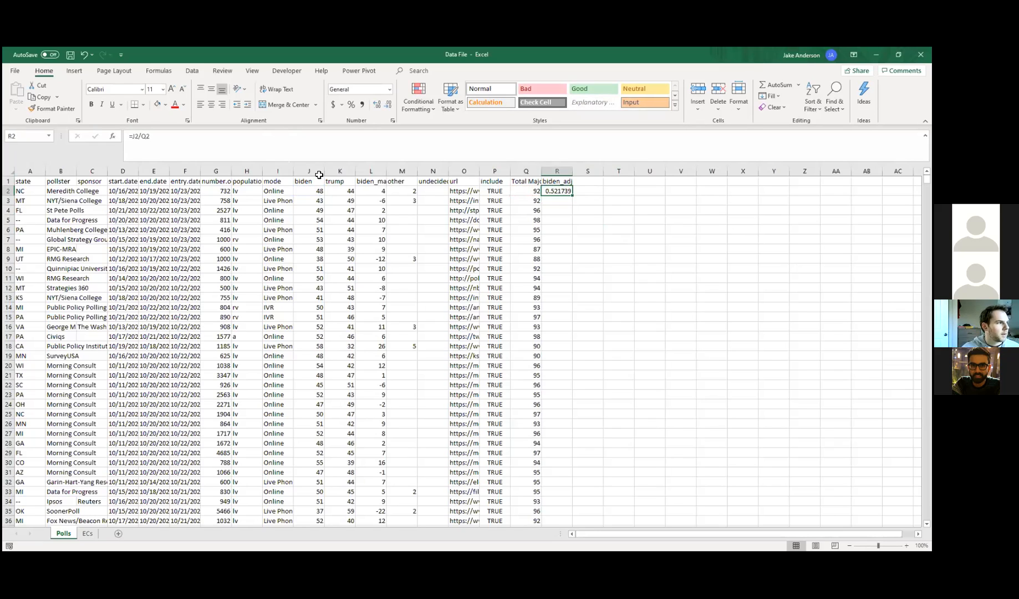
left_click(197, 137)
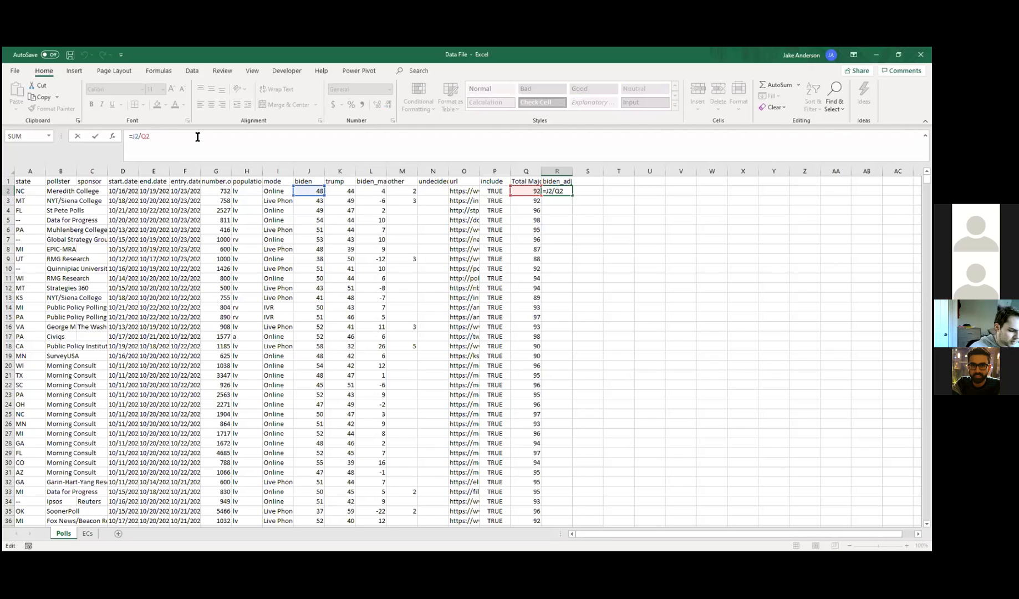
type("*100")
key("Return")
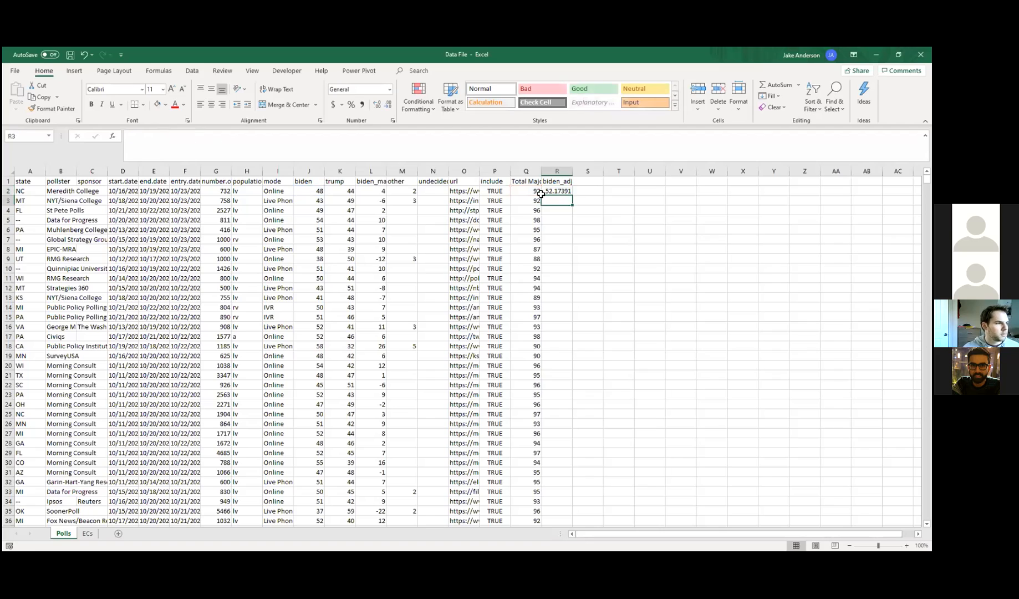
left_click(563, 191)
double_click(571, 195)
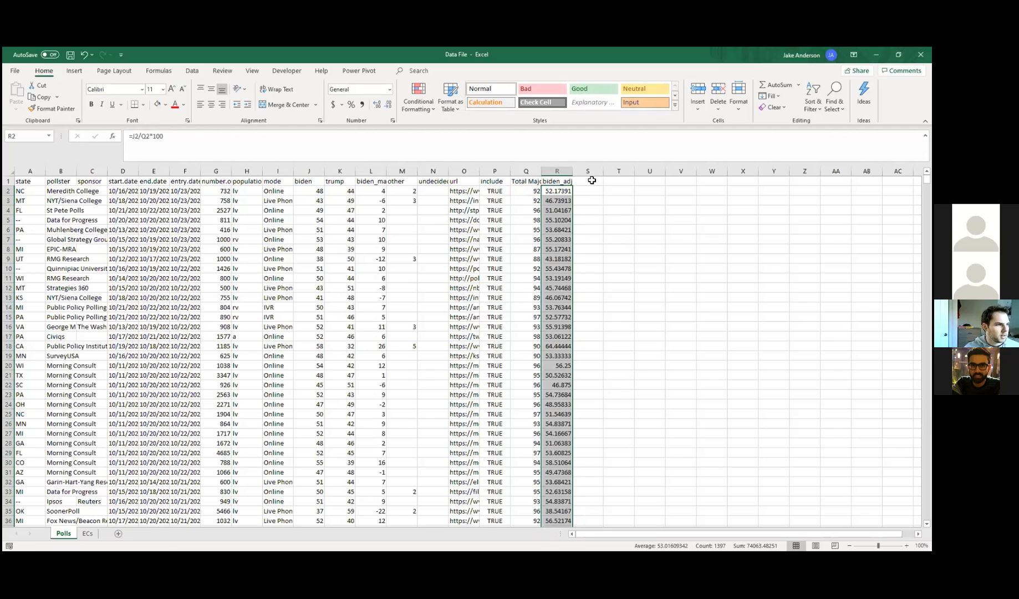
Label the next empty column Trump_adj in S1.
left_click(592, 181)
type("Trump_adj")
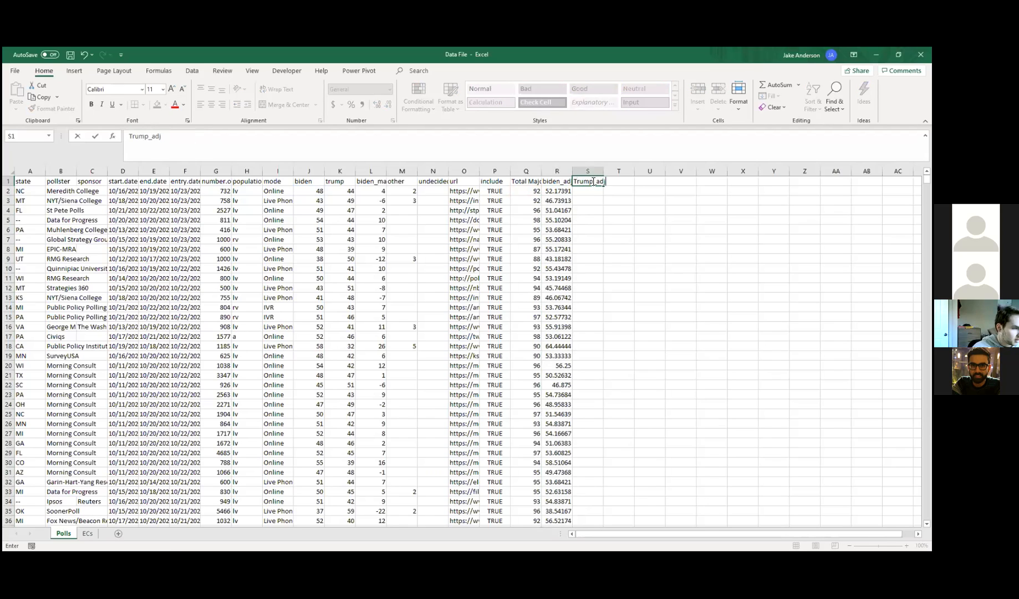
left_click(584, 192)
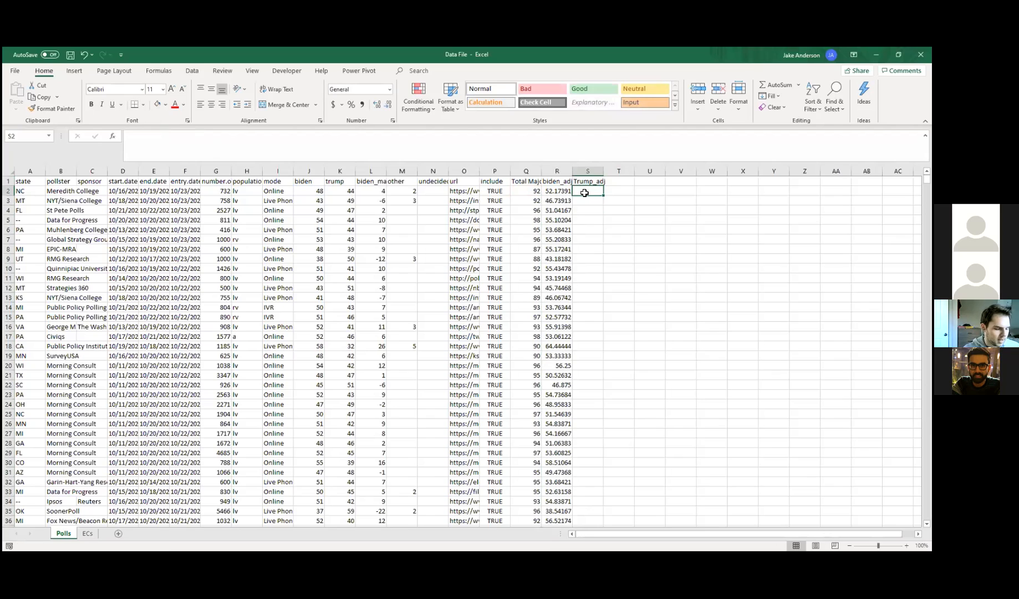
Enter =K2/Q2*100 in S2 and fill the formula down the whole Trump_adj column.
type("=")
left_click(348, 191)
type("/")
left_click(531, 191)
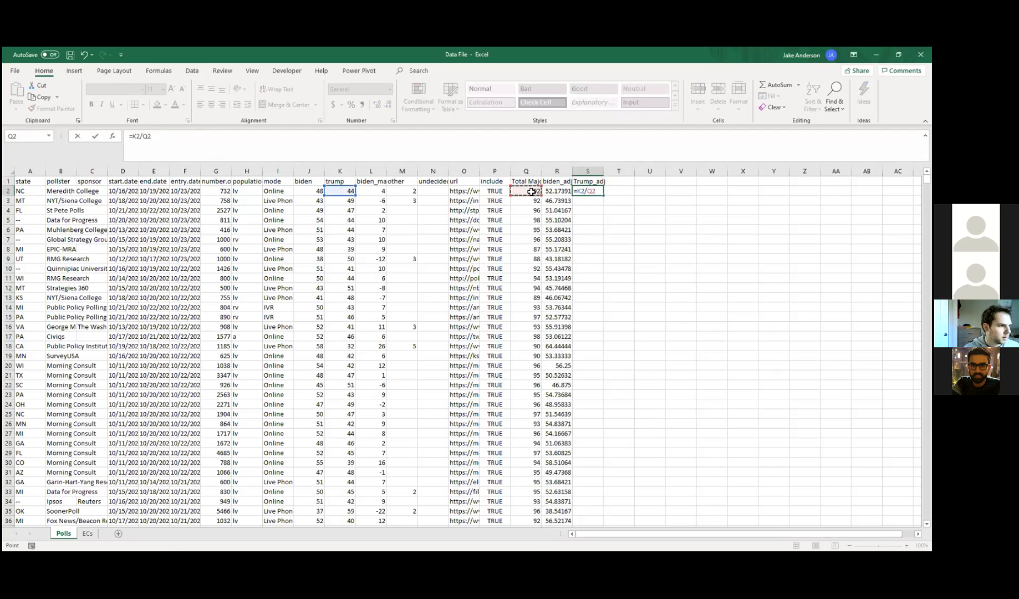
type("*")
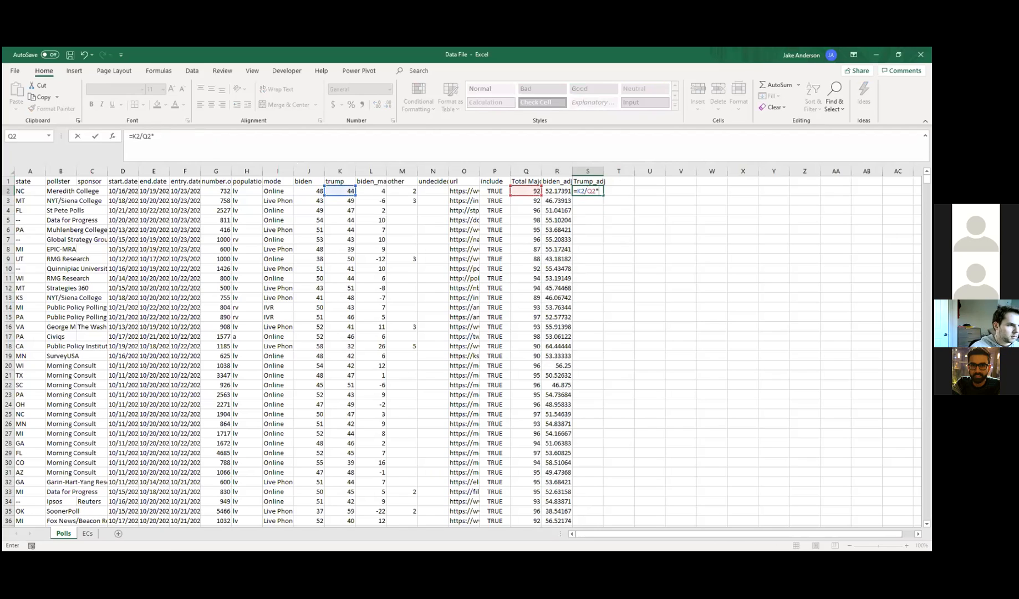
type("100")
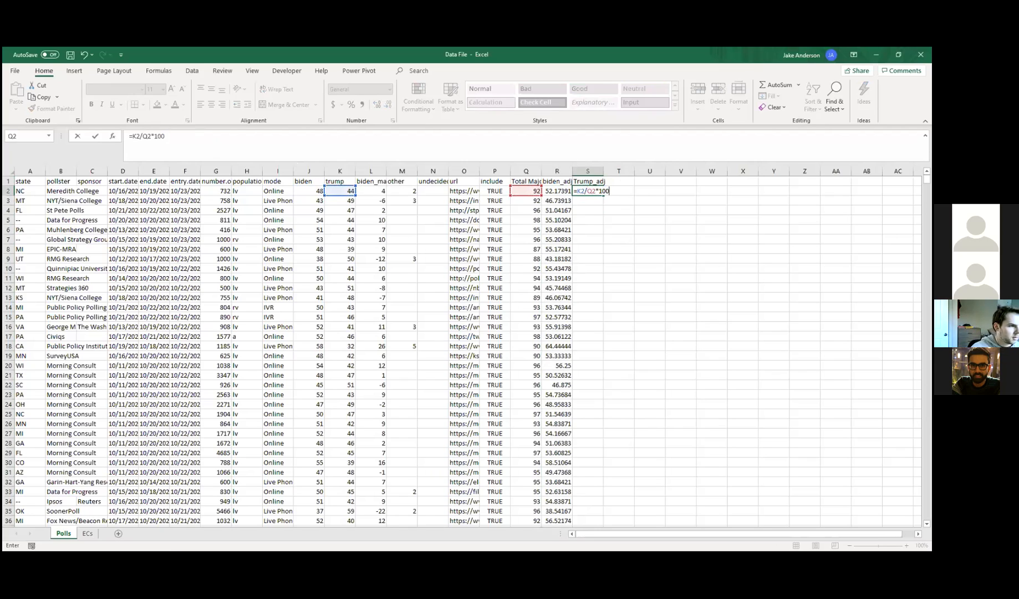
key("Return")
left_click(587, 190)
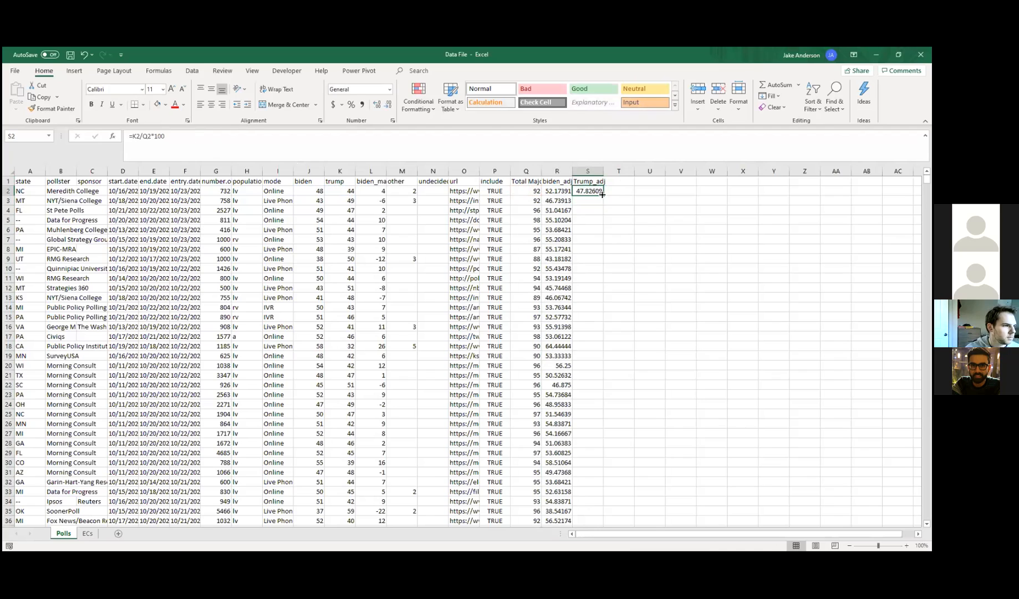
double_click(603, 195)
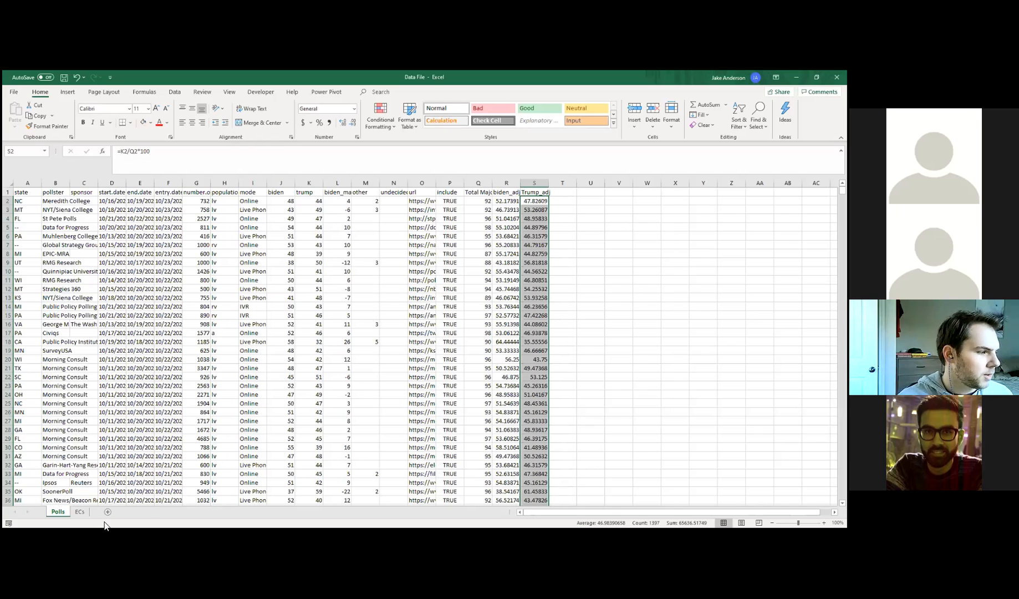
Add a new worksheet between Polls and ECs and name it State Check.
left_click(129, 511)
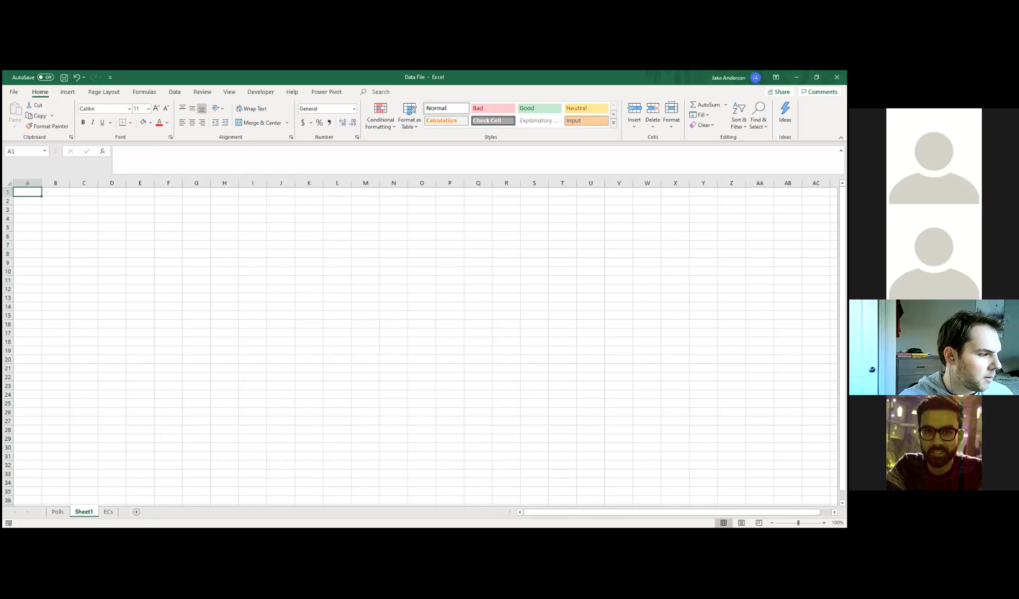
double_click(84, 511)
type("State Check")
left_click(140, 394)
Copy the entire state column A from the Polls sheet into column A of the State Check sheet.
left_click(65, 511)
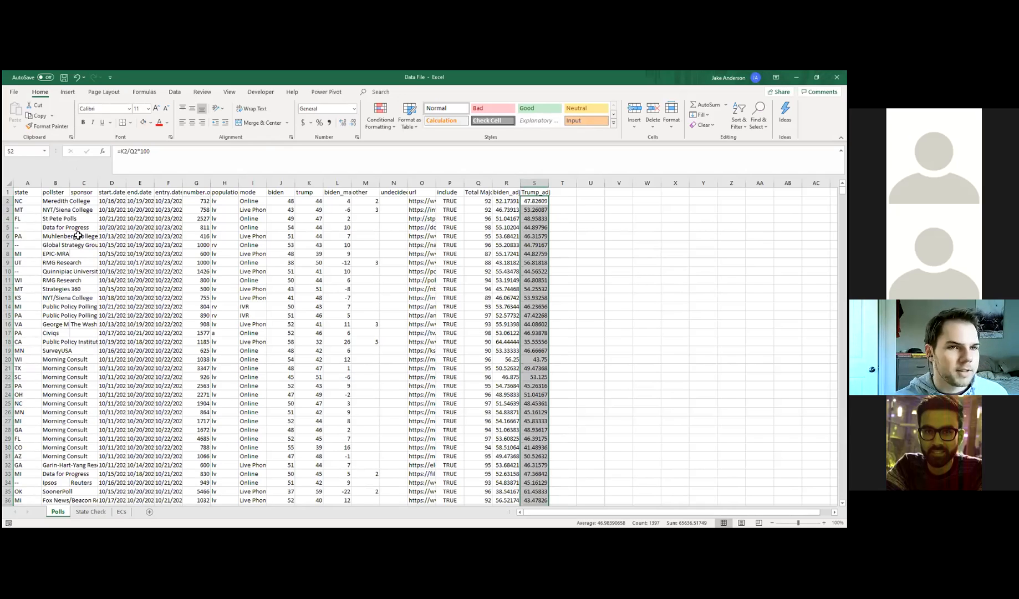
left_click(26, 210)
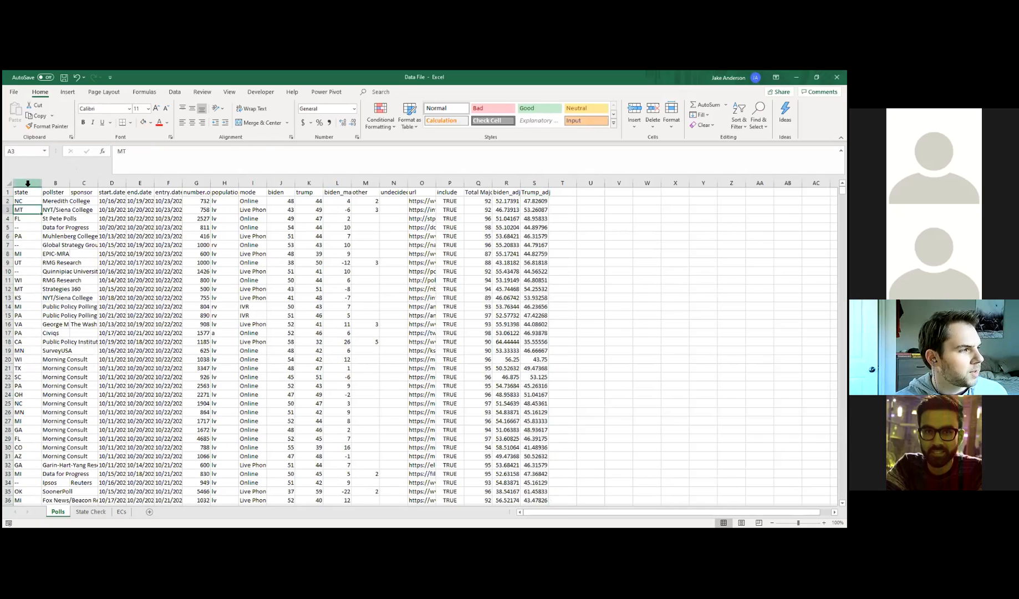
left_click(28, 183)
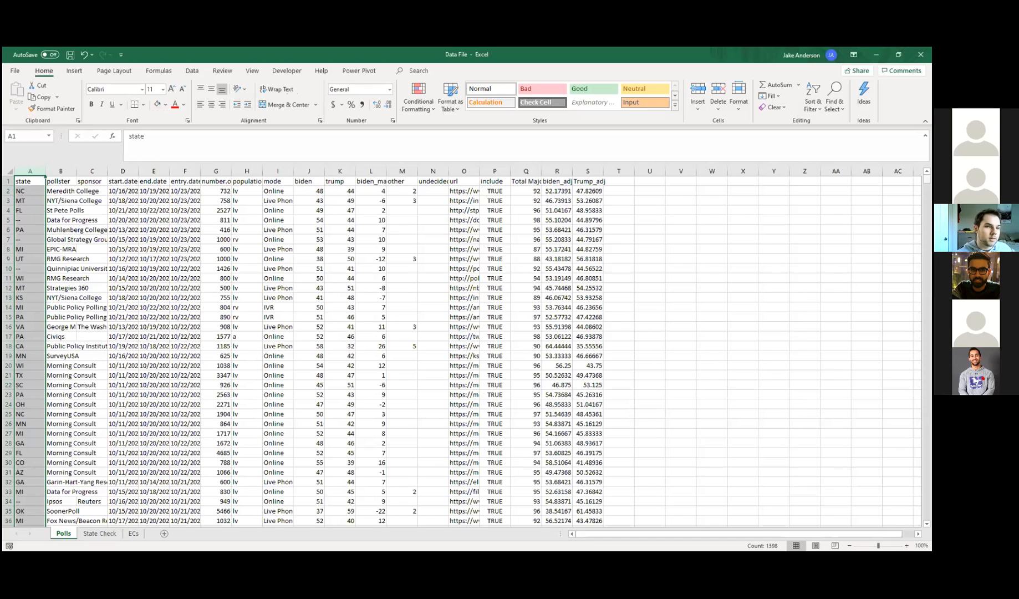
scroll(273, 397, "down", 20)
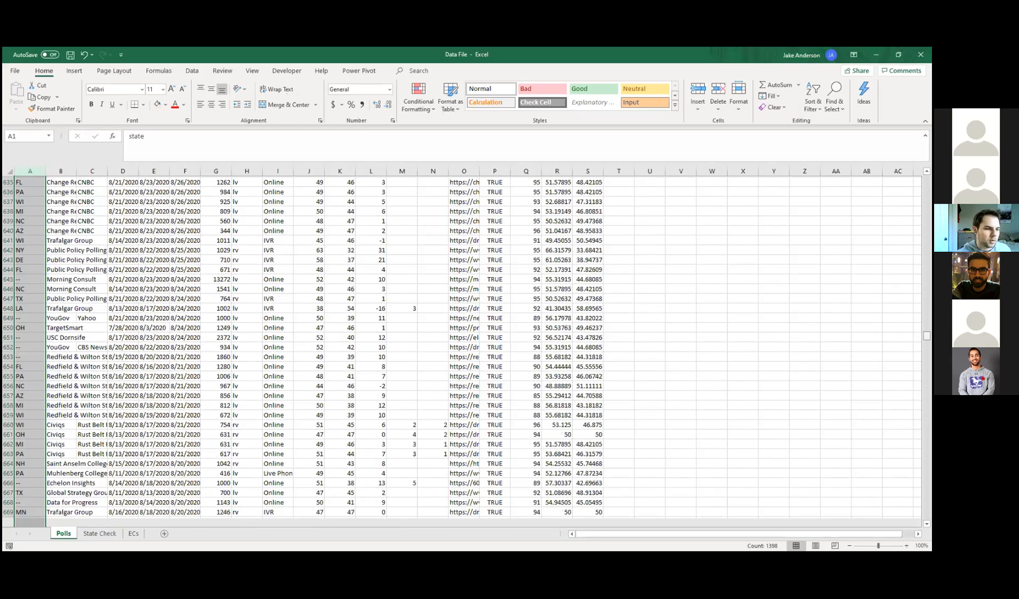
scroll(27, 333, "down", 15)
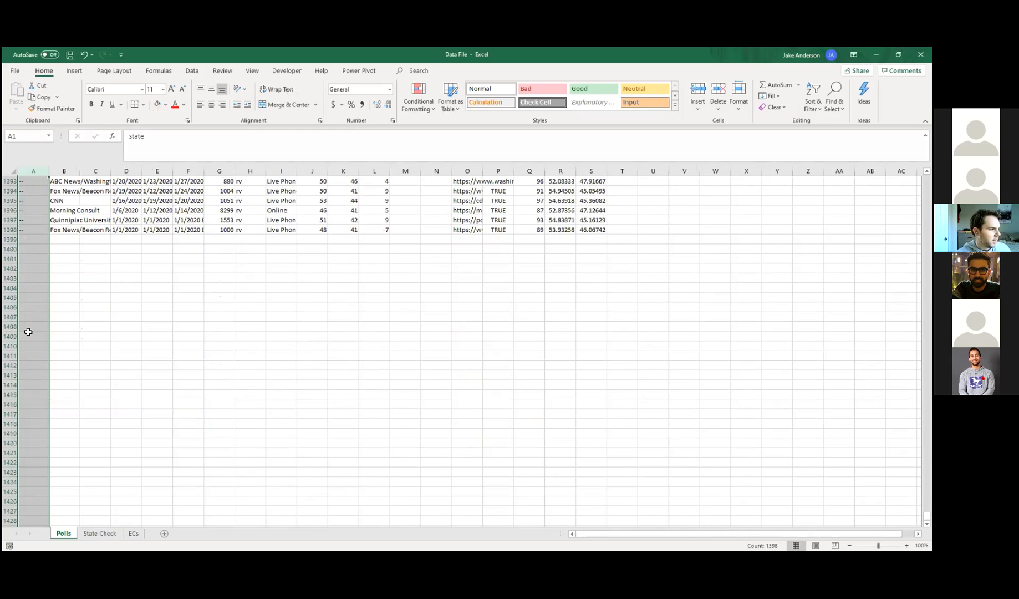
scroll(485, 352, "up", 1)
left_click_drag(926, 514, 926, 179)
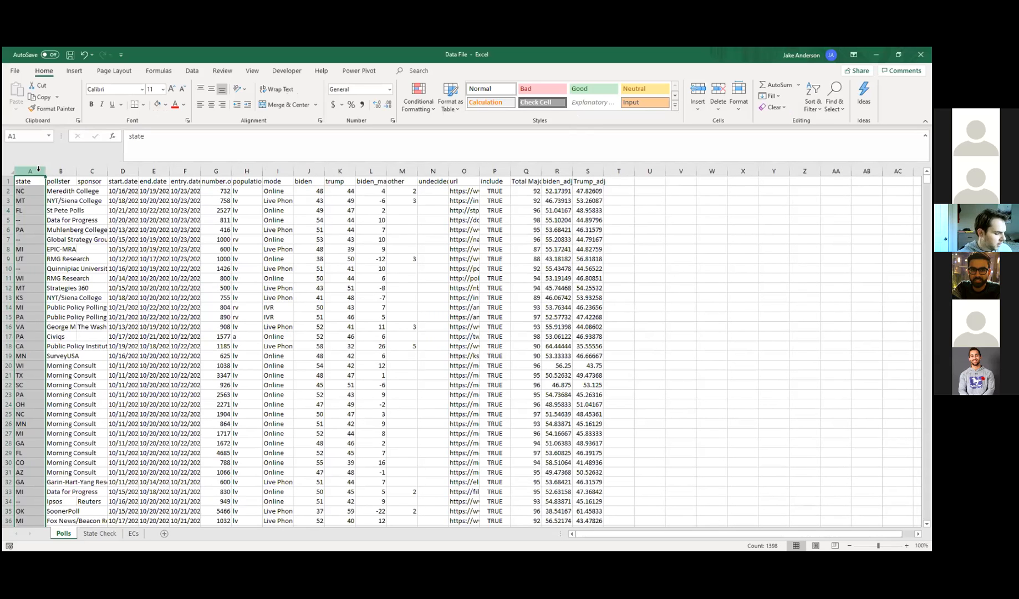
key("ctrl+c")
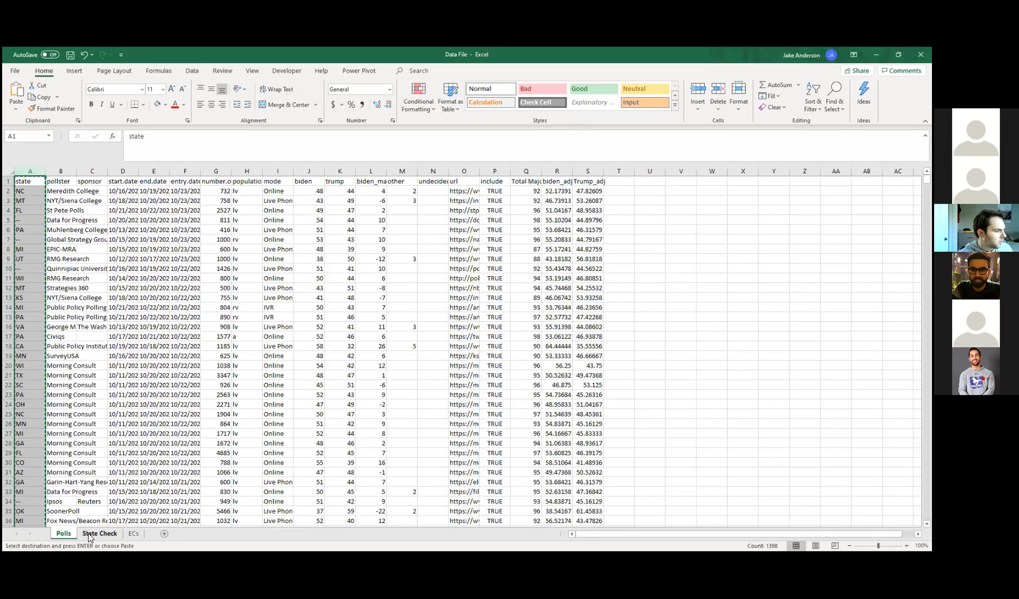
key("ctrl+Page_Down")
left_click(27, 182)
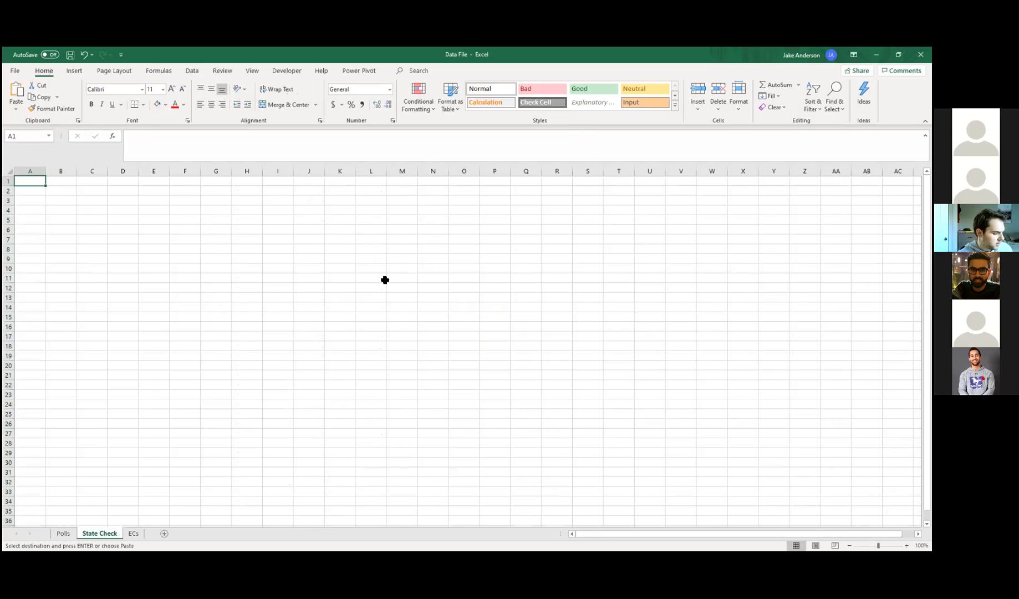
key("ctrl+v")
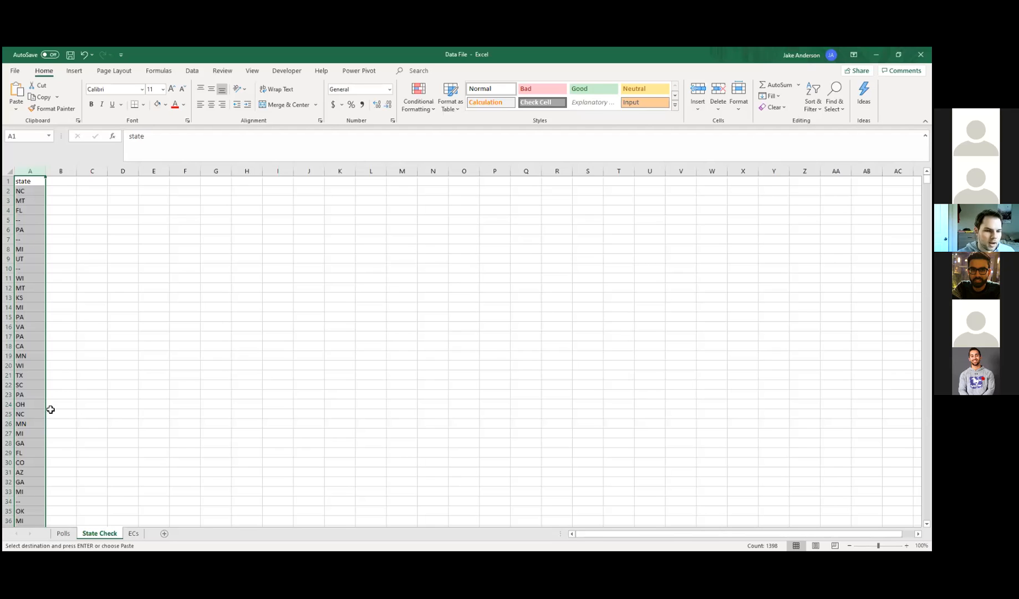
Delete the header row from the State Check sheet and select the whole column of state codes.
left_click_drag(92, 305, 92, 298)
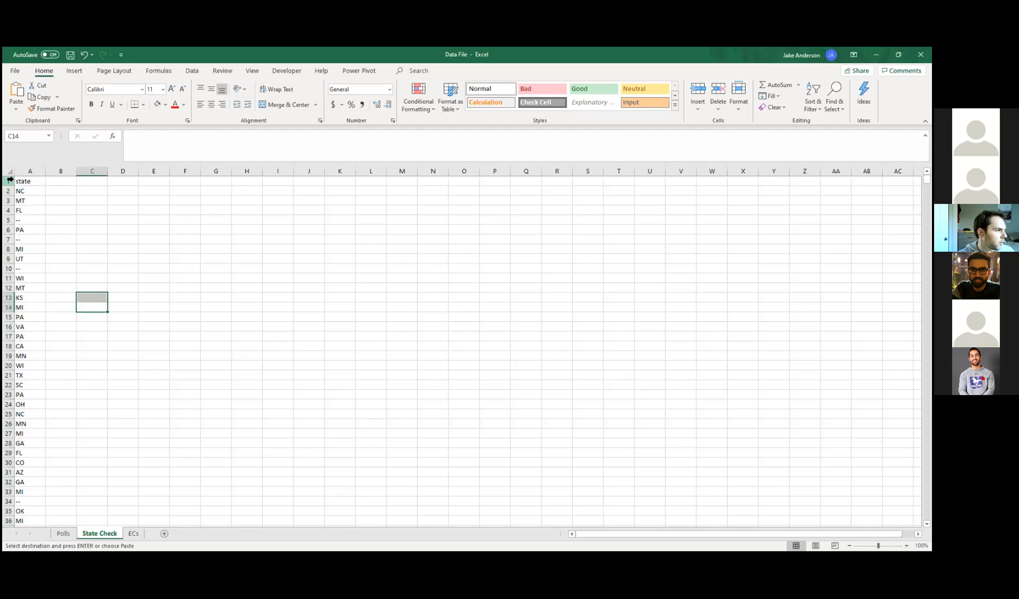
left_click(10, 180)
right_click(10, 180)
left_click(47, 276)
left_click(114, 253)
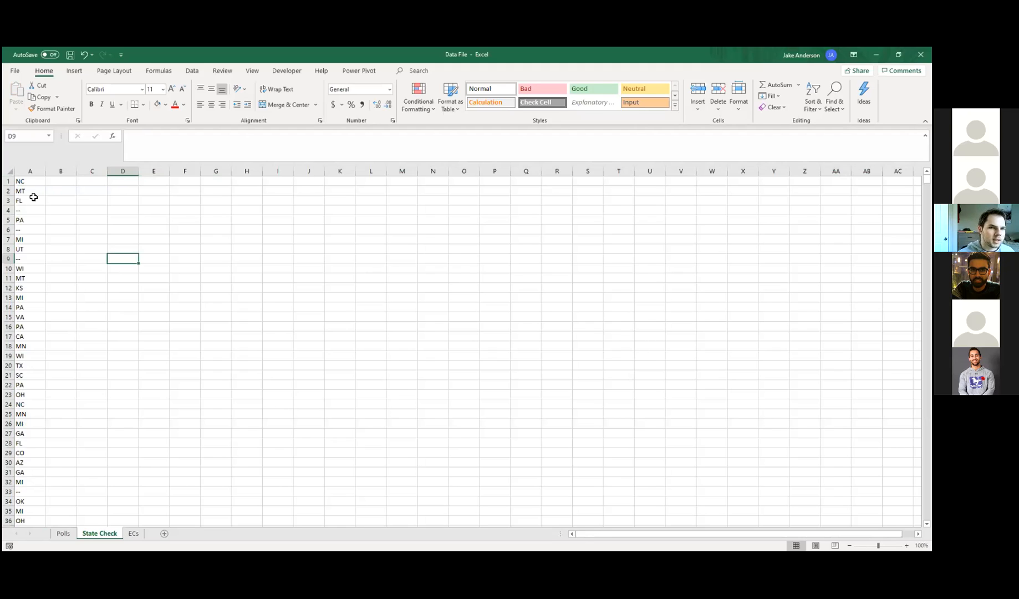
left_click(31, 170)
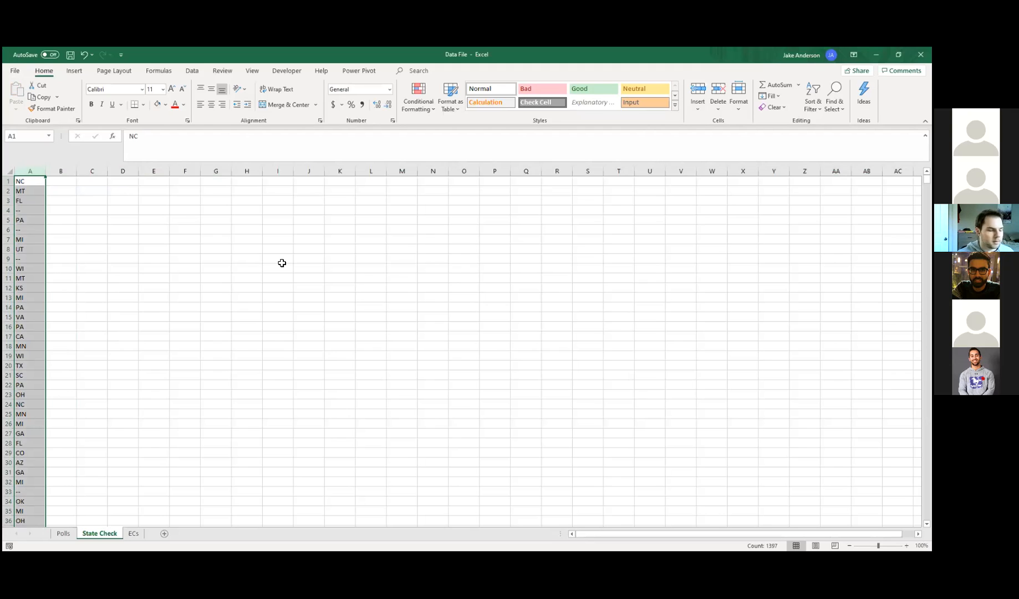
Sort the state codes in column A of the State Check sheet in ascending order.
left_click(106, 232)
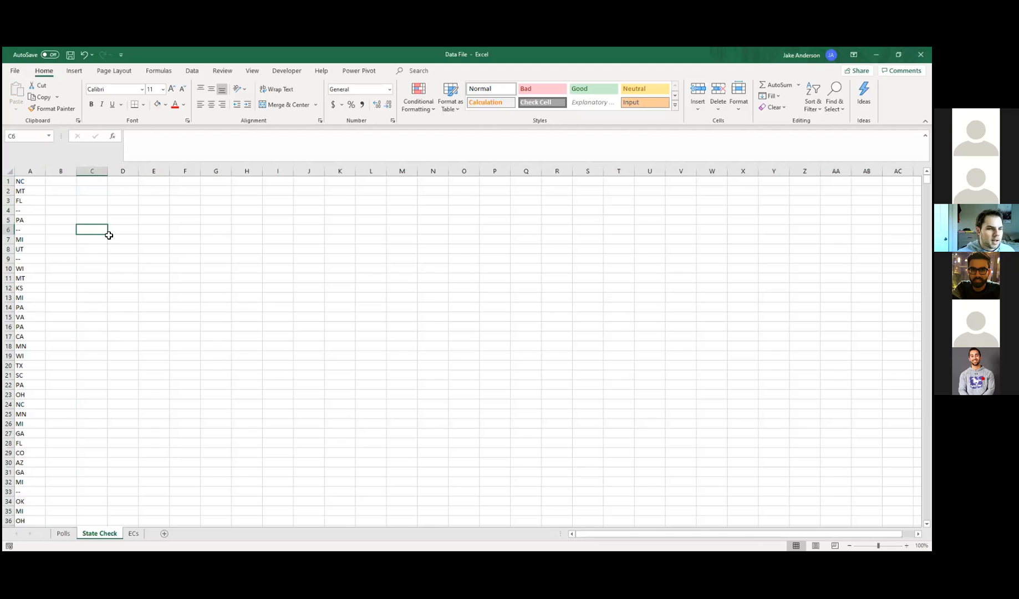
left_click(21, 171)
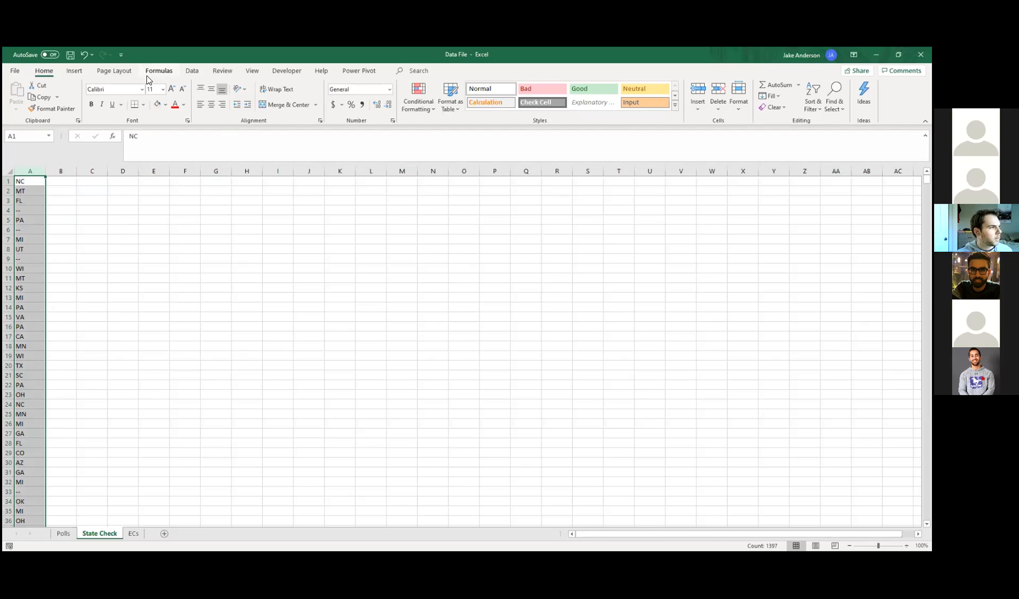
left_click(194, 72)
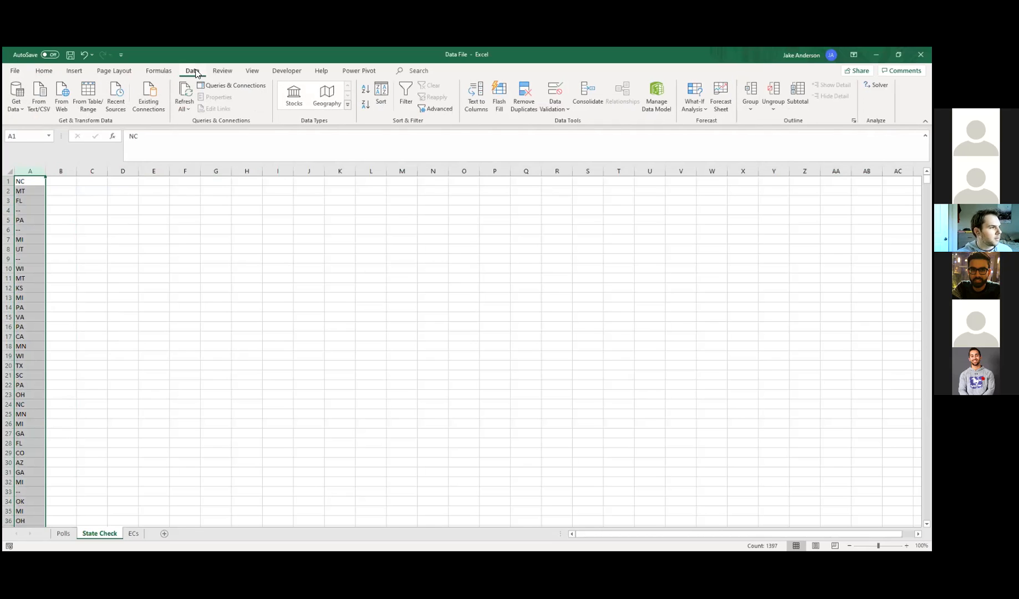
left_click(365, 89)
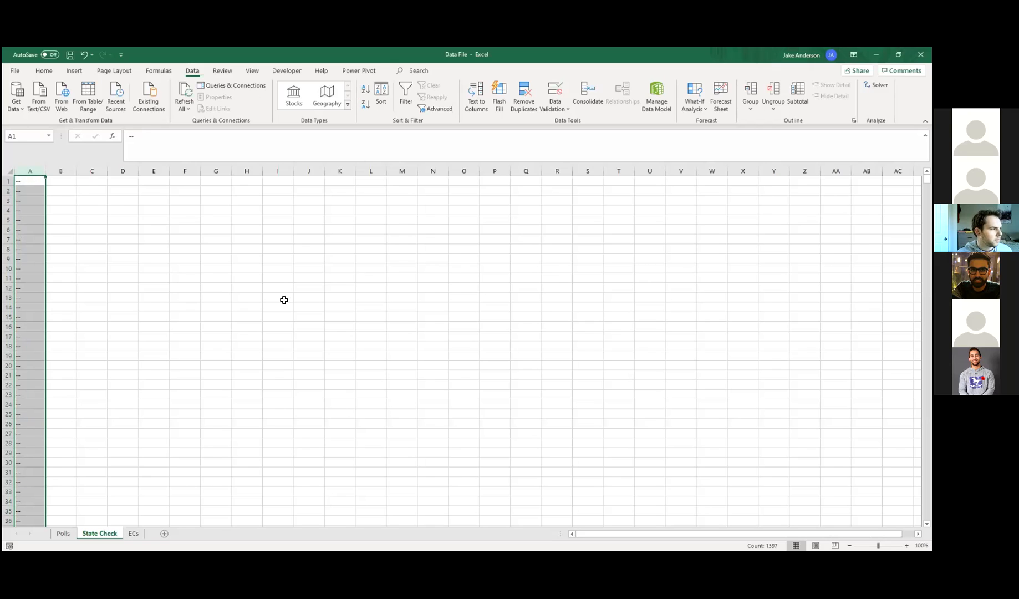
left_click(408, 298)
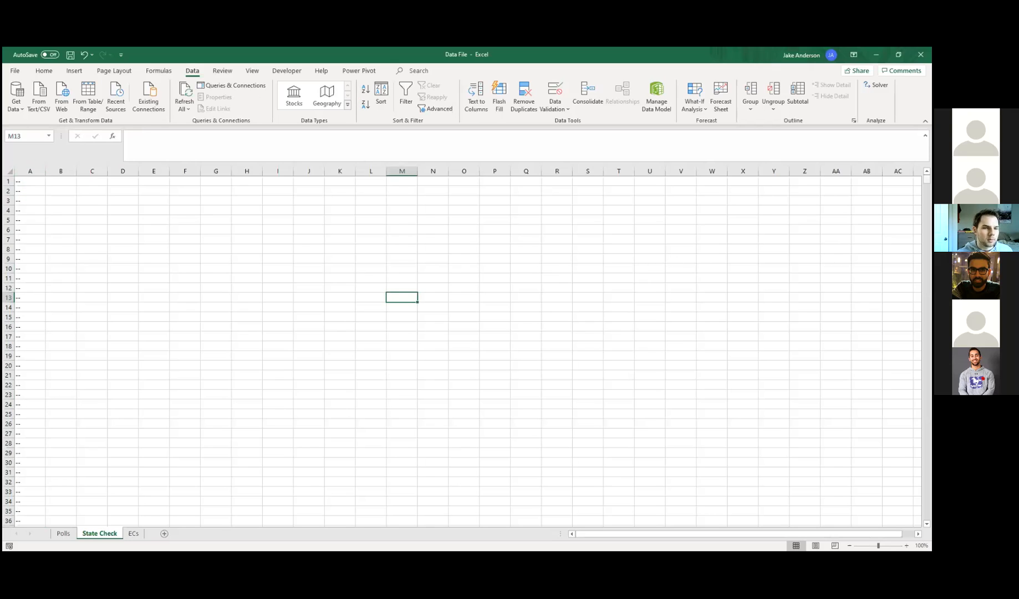
Examine how identical state codes are grouped in the sorted column A, comparing neighbouring cells such as A1 and A2.
left_click_drag(926, 180, 926, 340)
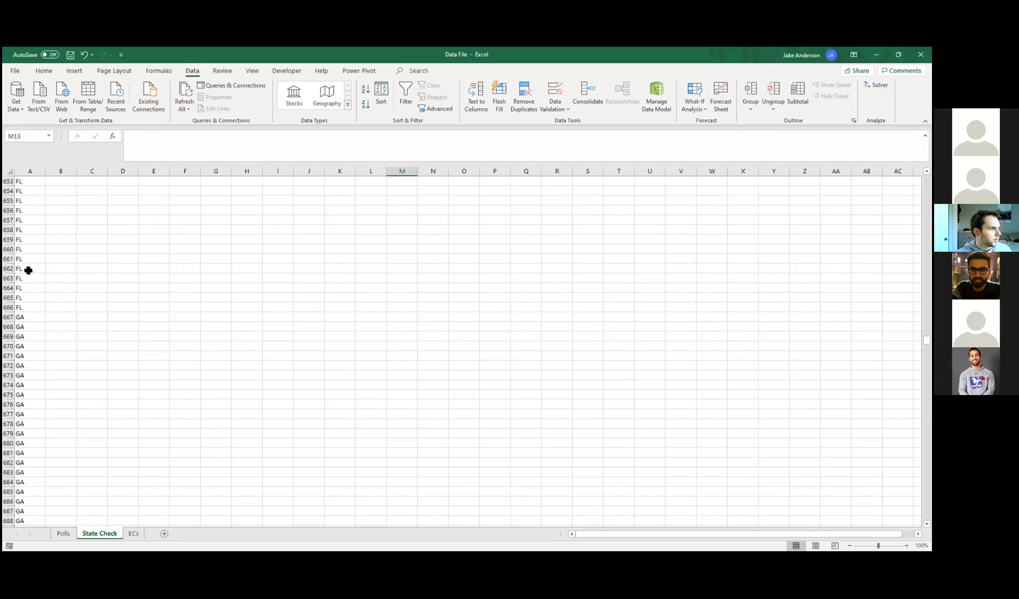
left_click_drag(28, 307, 27, 169)
scroll(49, 323, "down", 9)
left_click(38, 359)
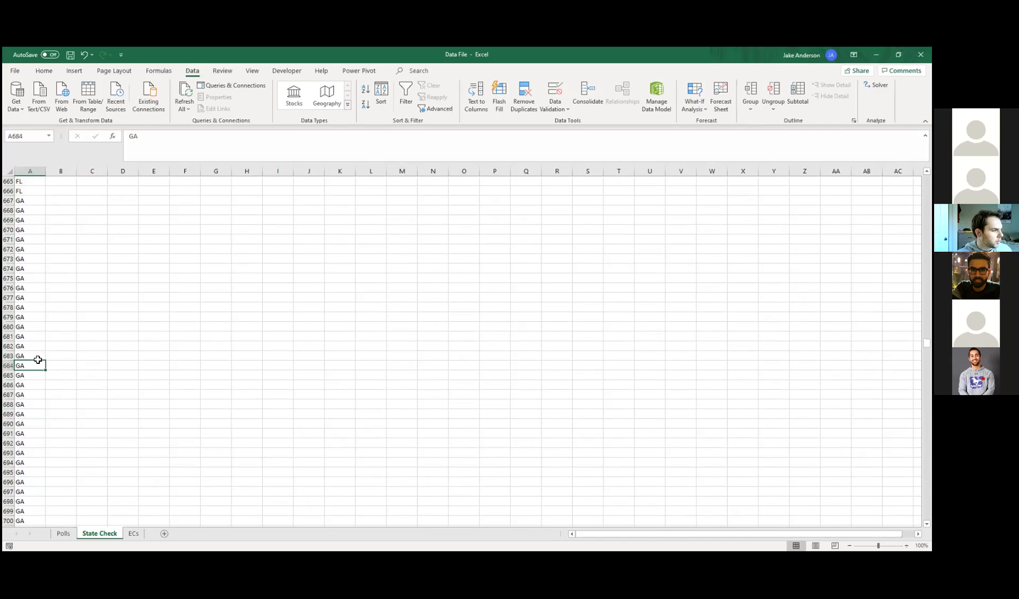
key("ctrl+Home")
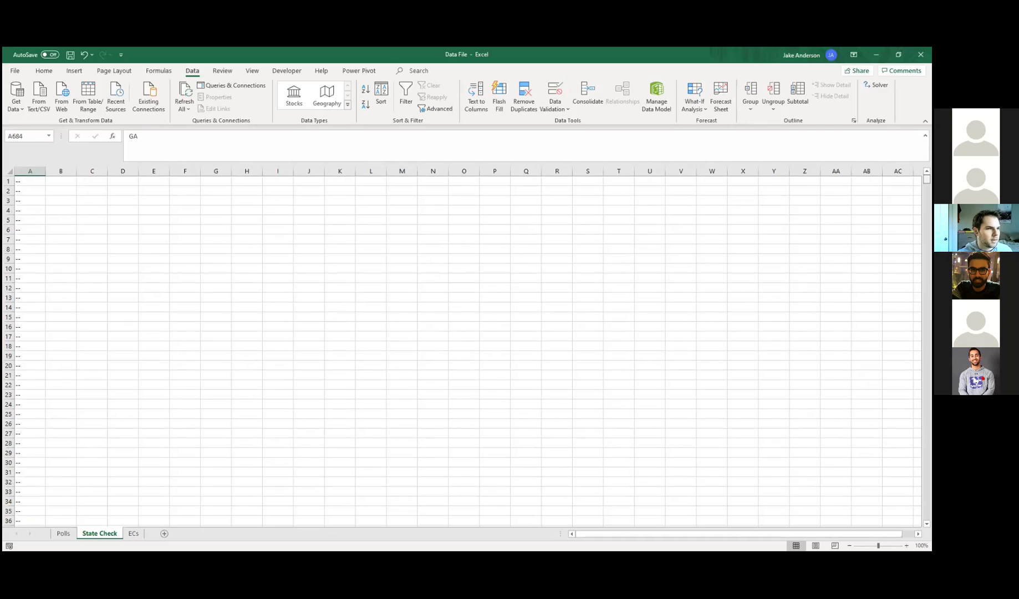
left_click(63, 197)
left_click(61, 190)
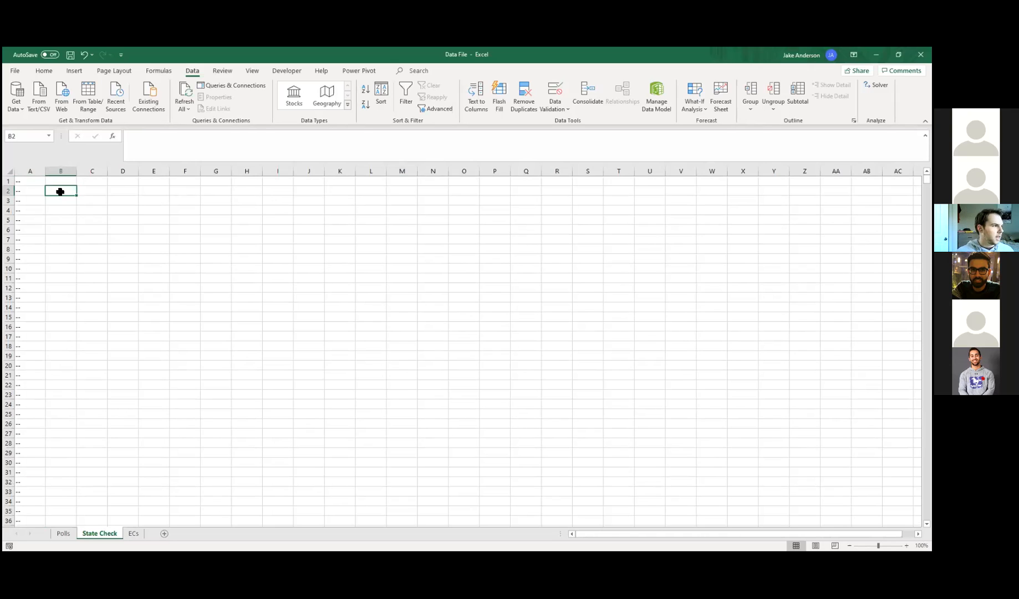
left_click(31, 190)
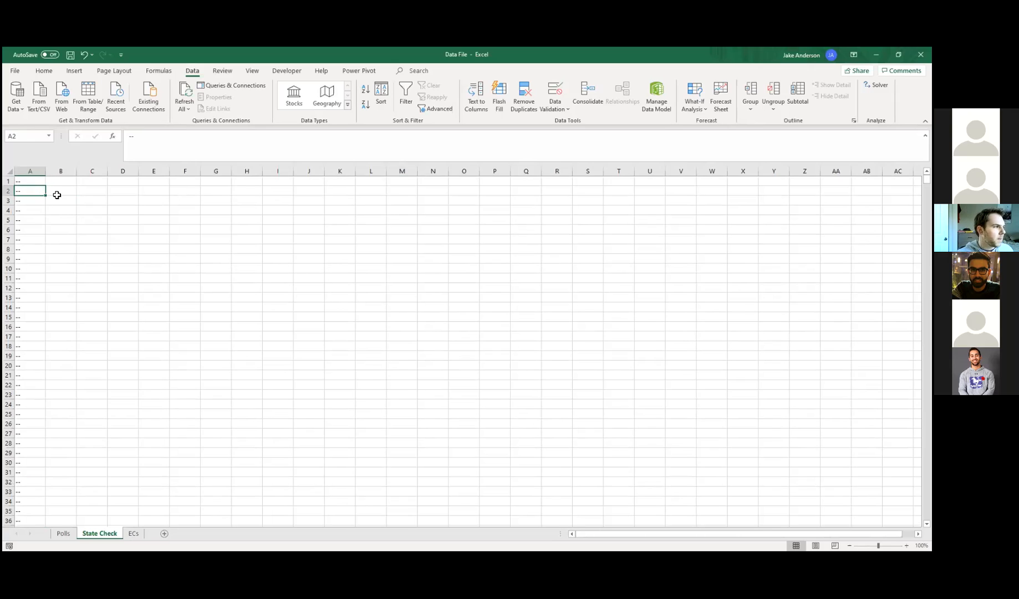
left_click(29, 180)
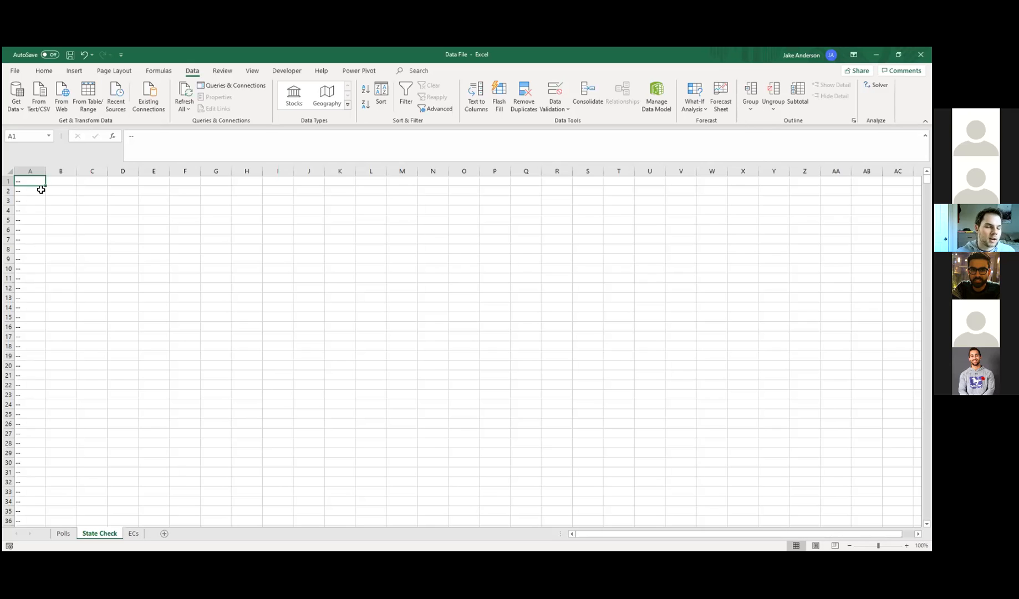
Enter =IF(A2=A1, 1, 0) in B2 and fill the formula down column B alongside all the state codes.
left_click(51, 192)
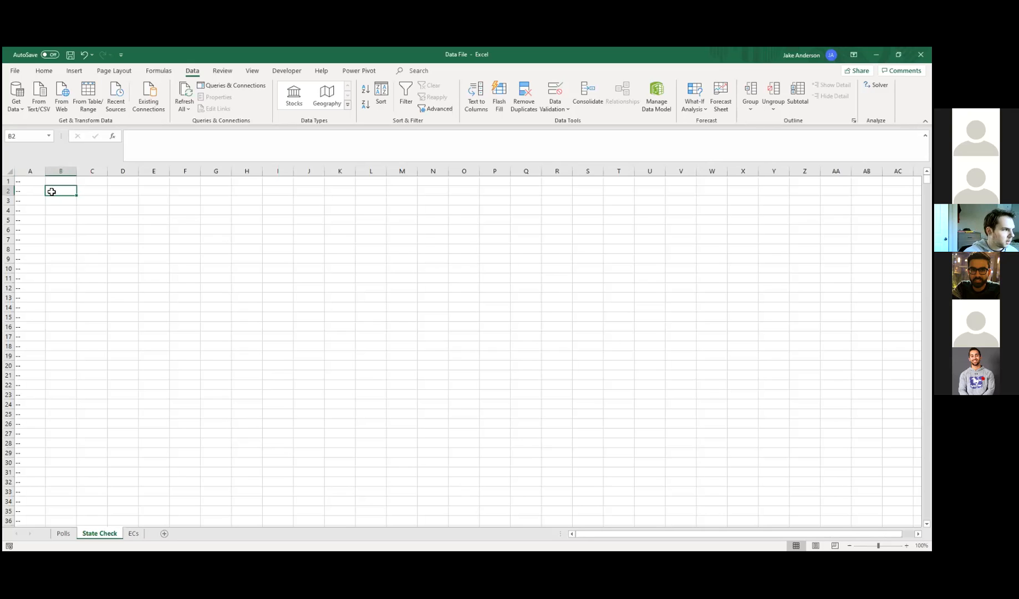
type("=")
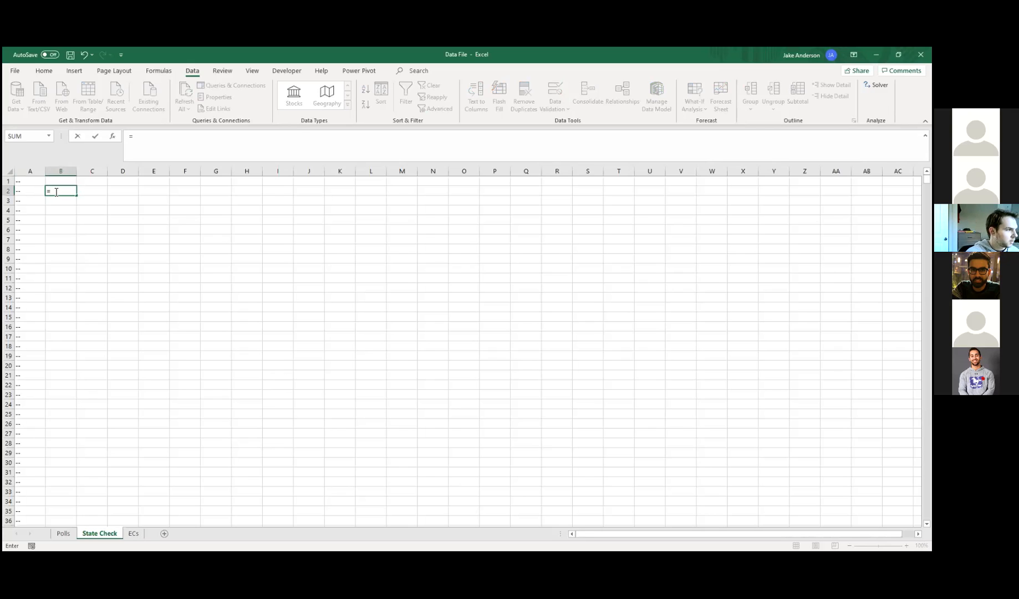
type("If")
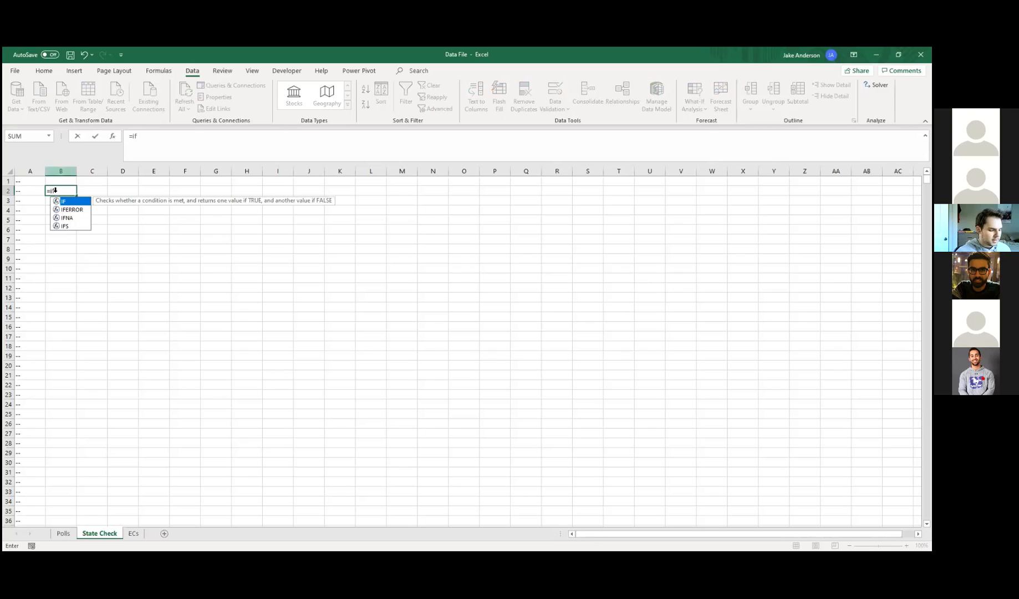
key("BackSpace")
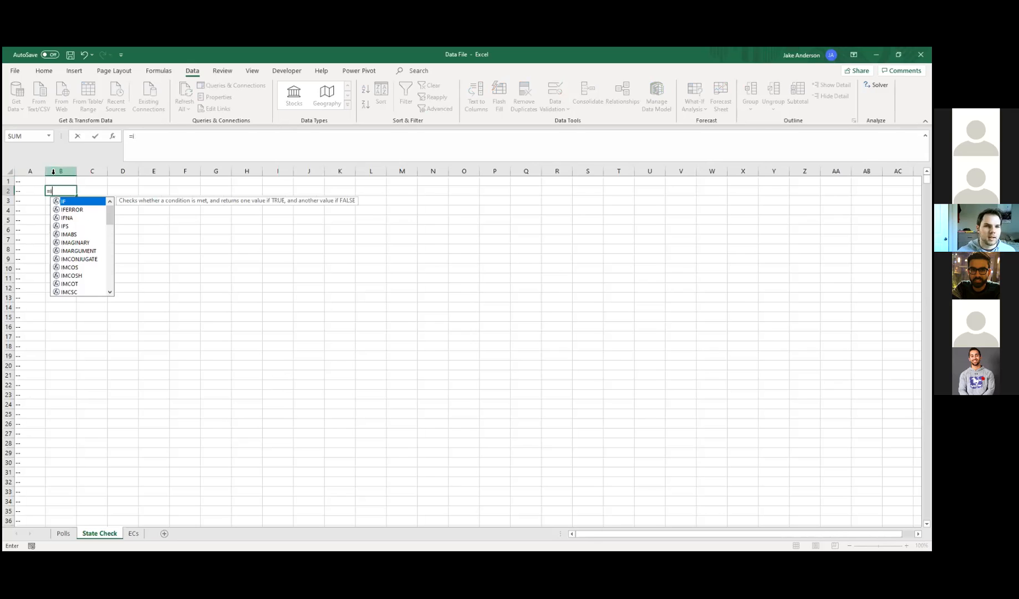
scroll(66, 270, "down", 7)
scroll(66, 270, "up", 7)
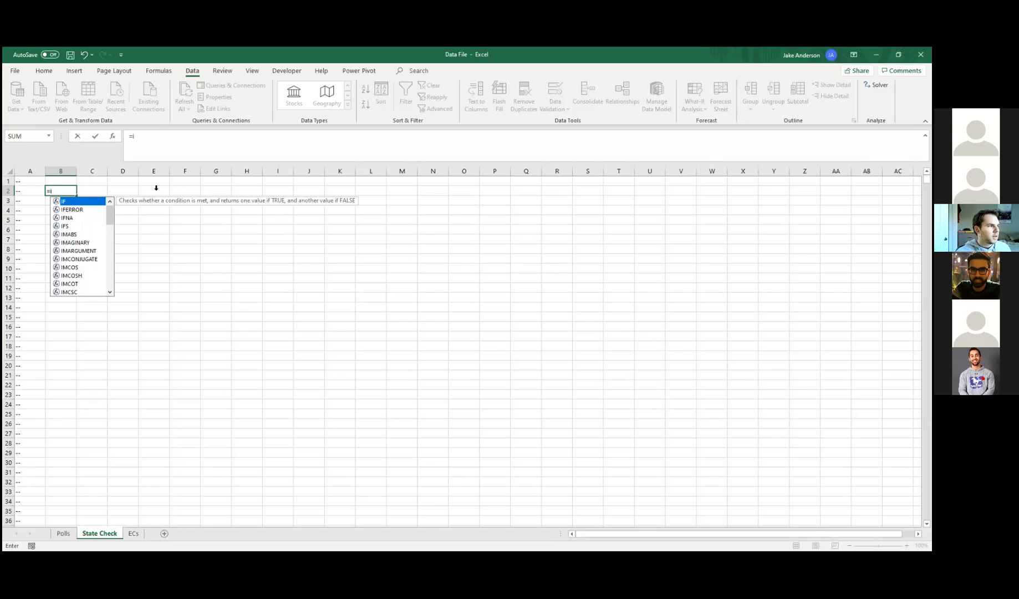
key("Tab")
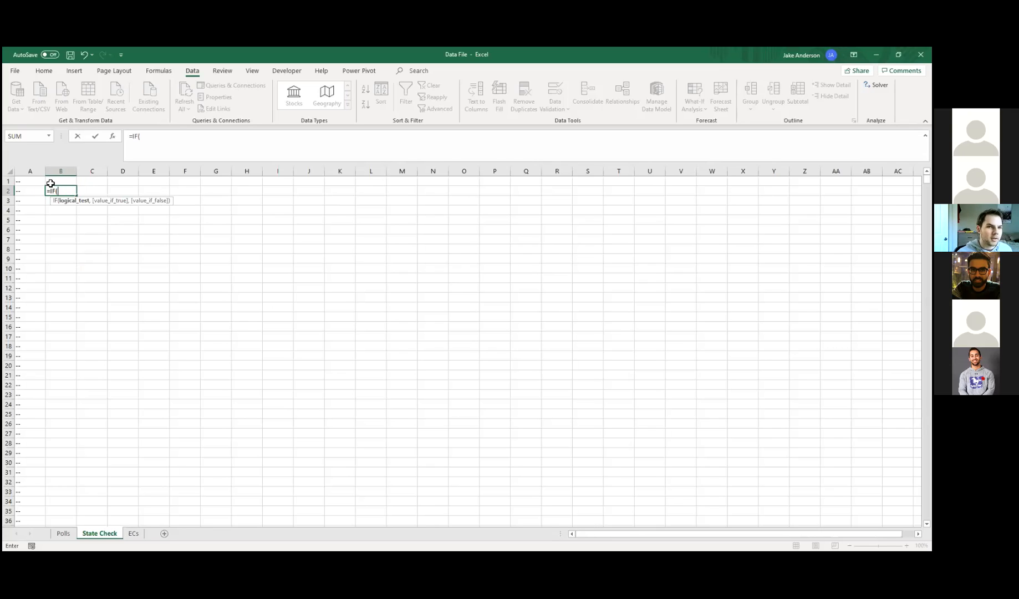
left_click(29, 192)
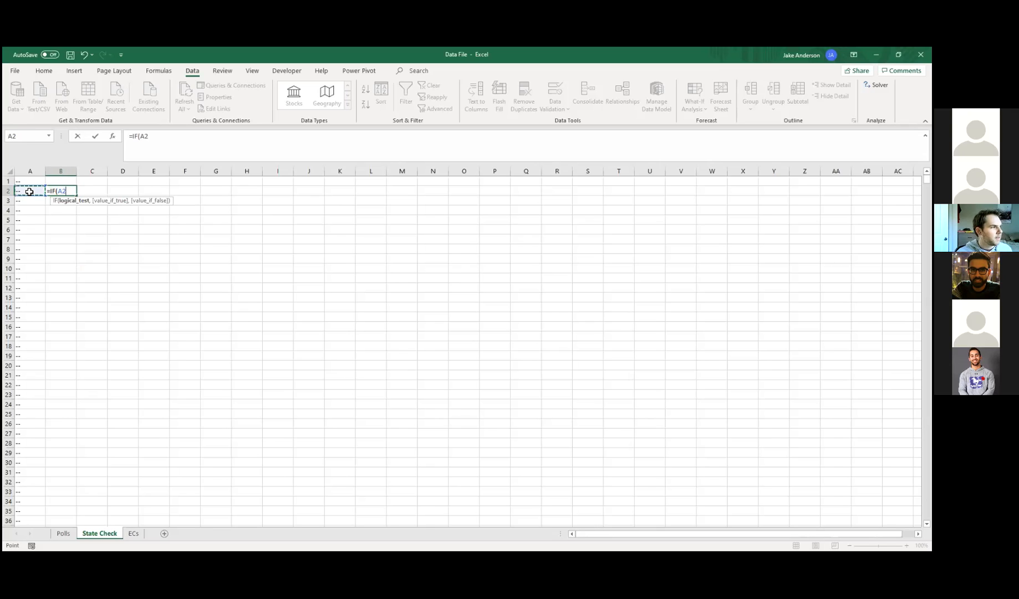
type("=")
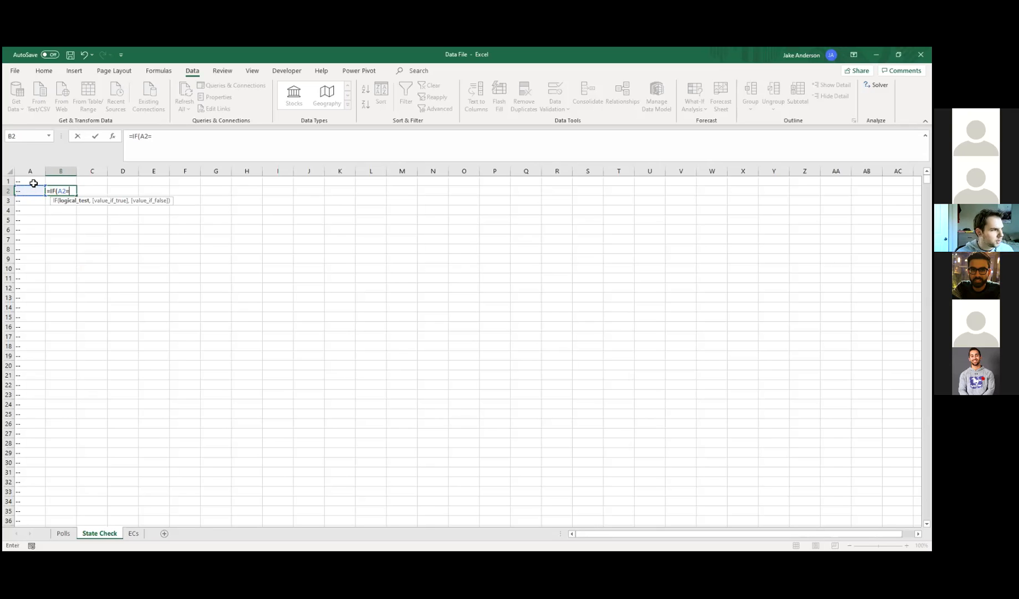
left_click(33, 181)
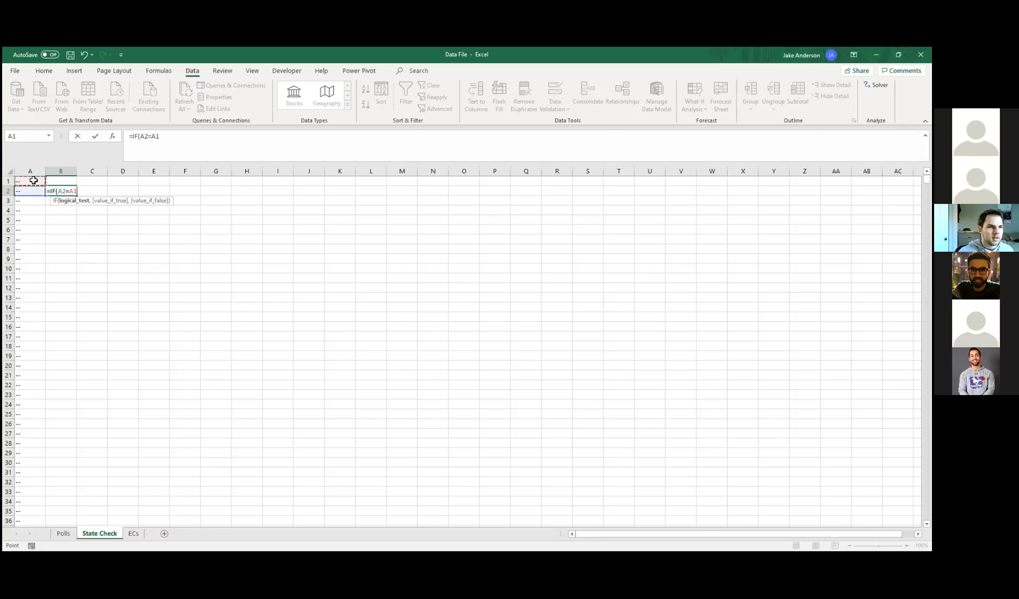
type(",")
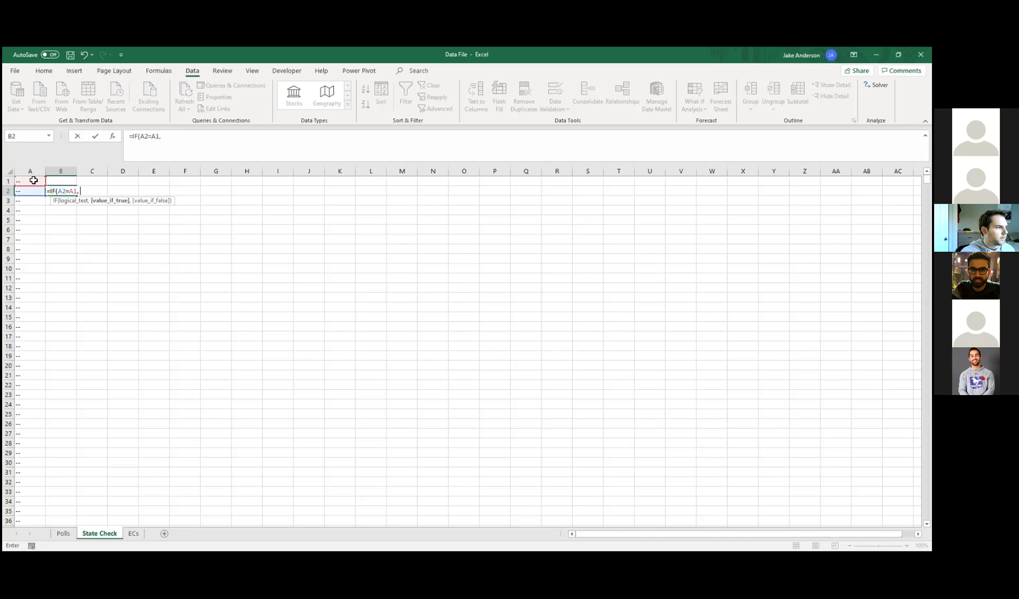
type(" 1")
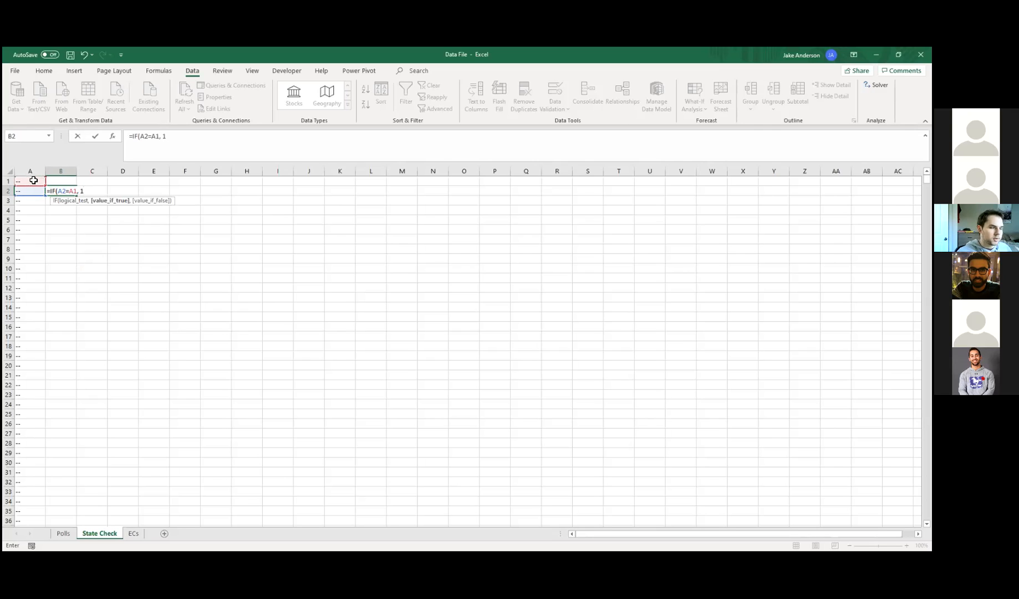
type(", 0")
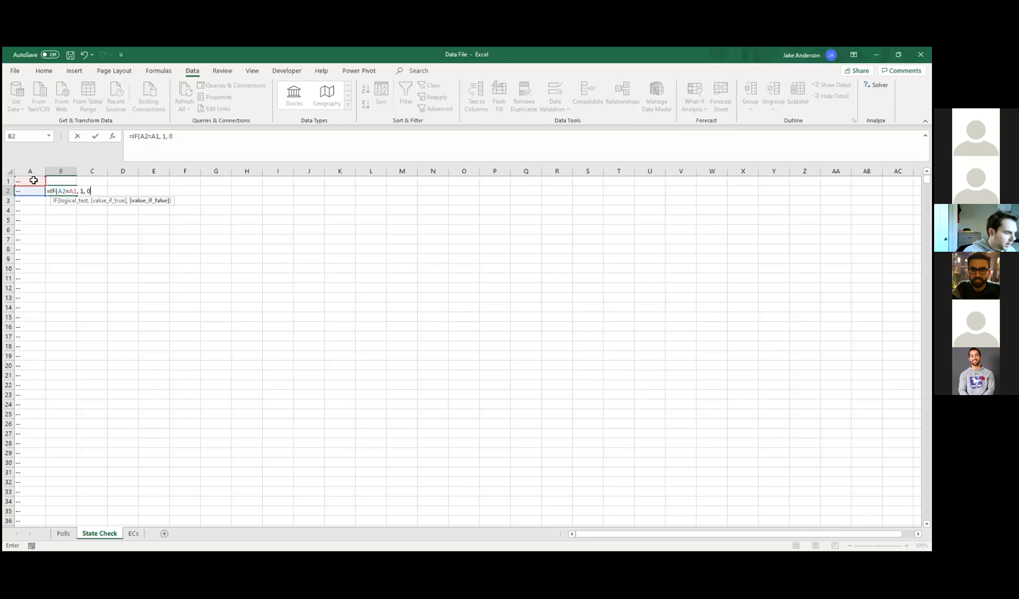
type(")")
key("Return")
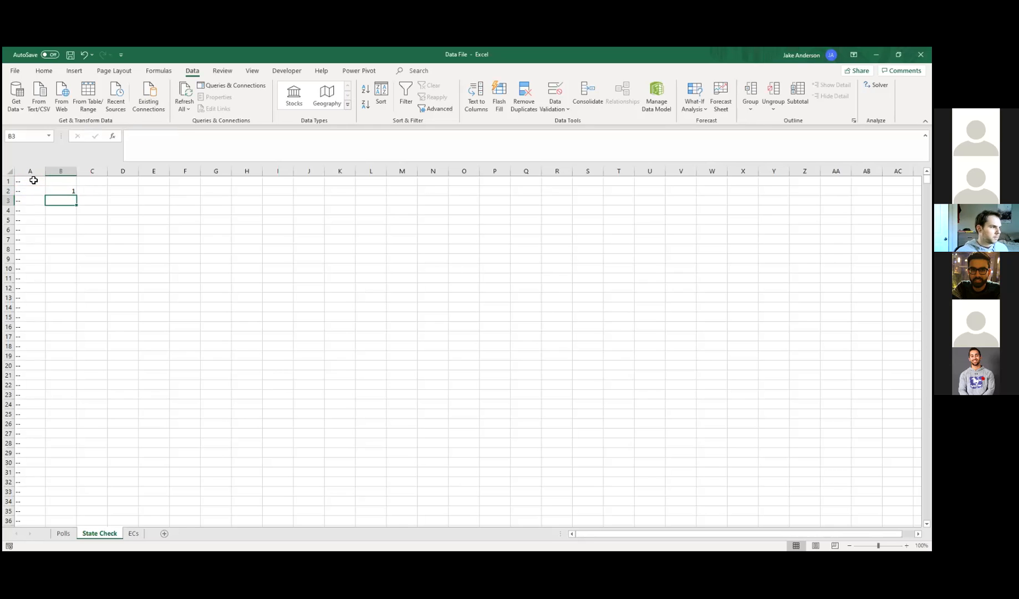
left_click(53, 188)
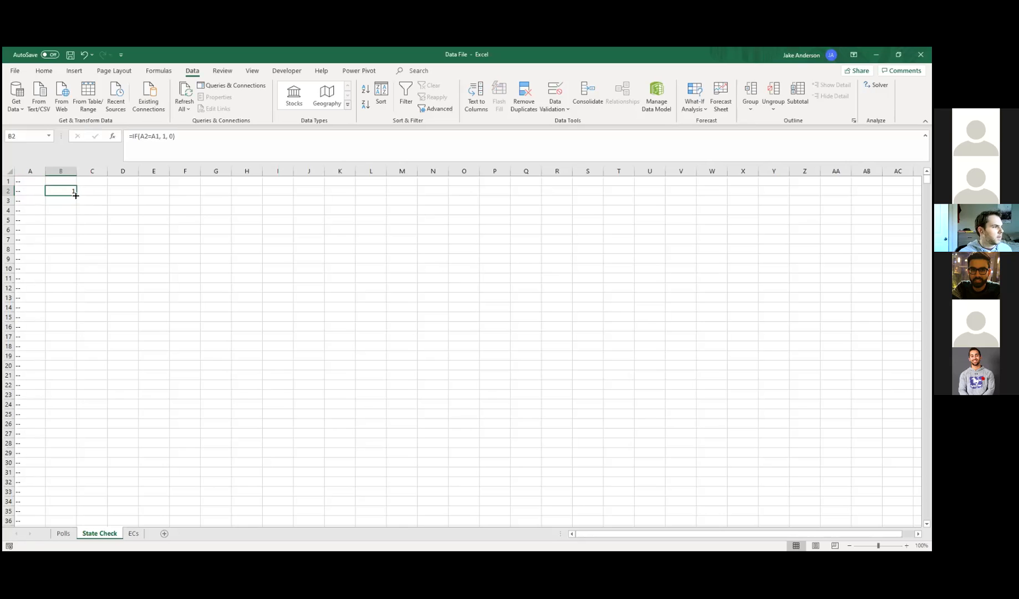
double_click(76, 195)
Examine the flags in column B where the codes change from -- to AK, checking the first AK row and the repeated ones.
scroll(776, 191, "down", 20)
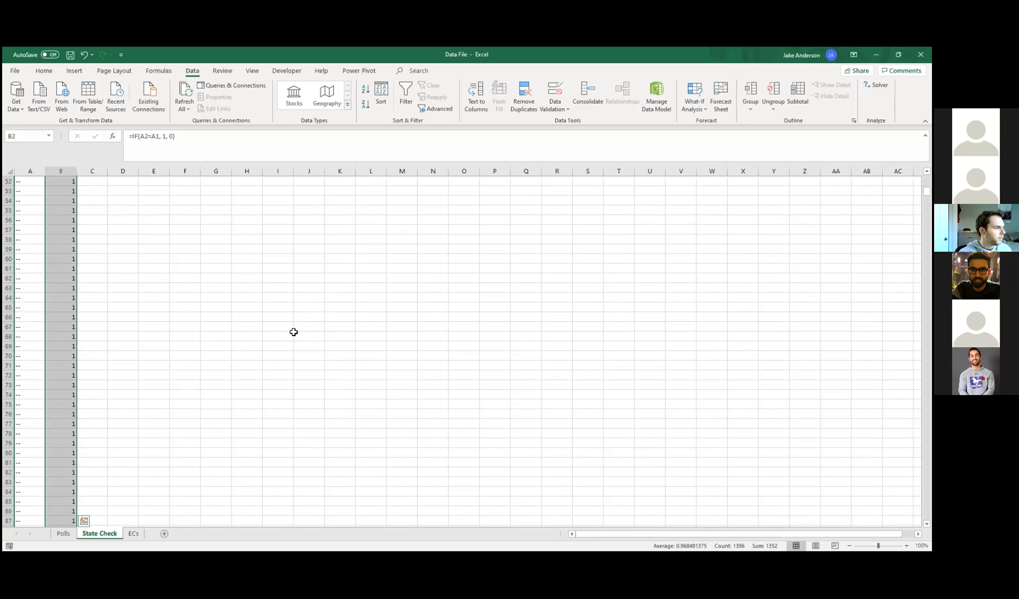
scroll(819, 234, "down", 1)
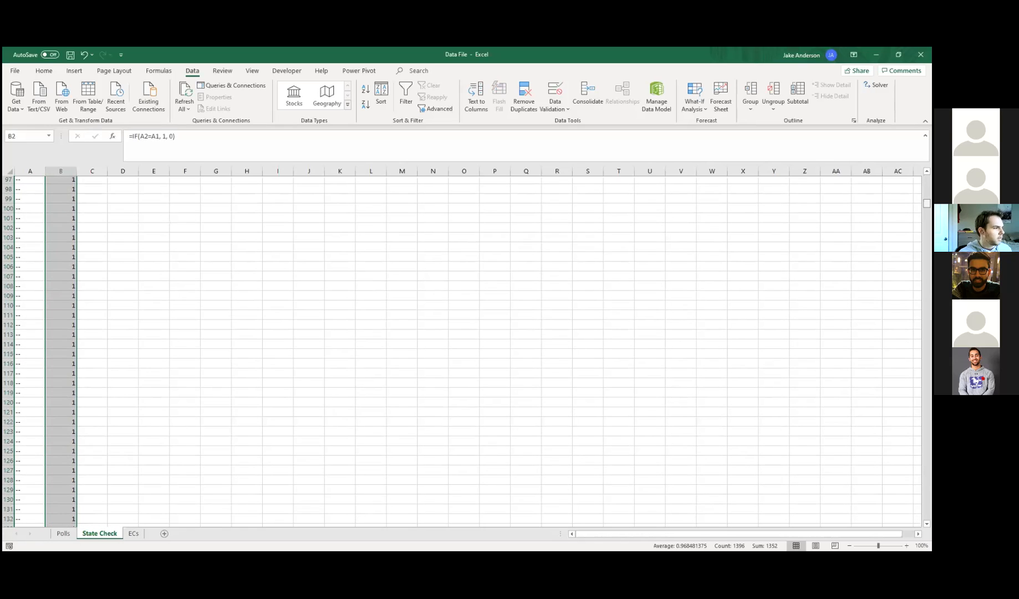
scroll(200, 328, "down", 20)
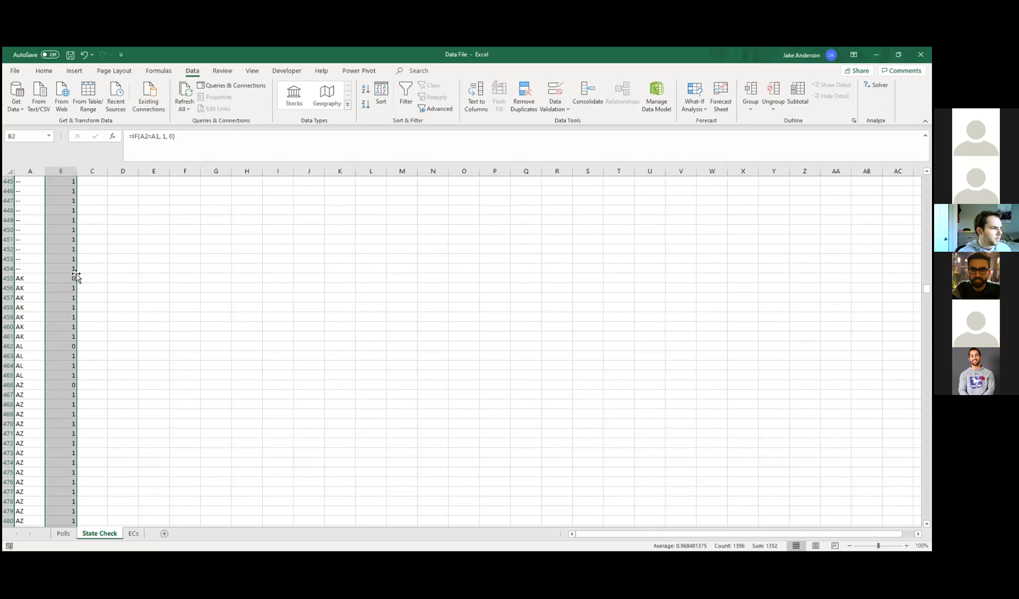
left_click(73, 278)
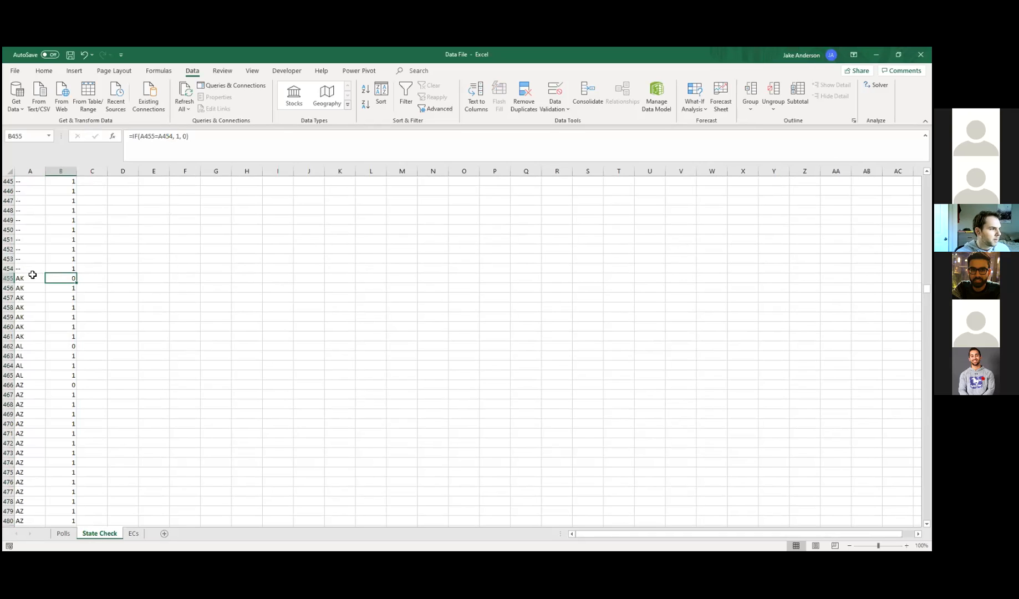
left_click_drag(70, 288, 37, 334)
scroll(755, 422, "up", 1)
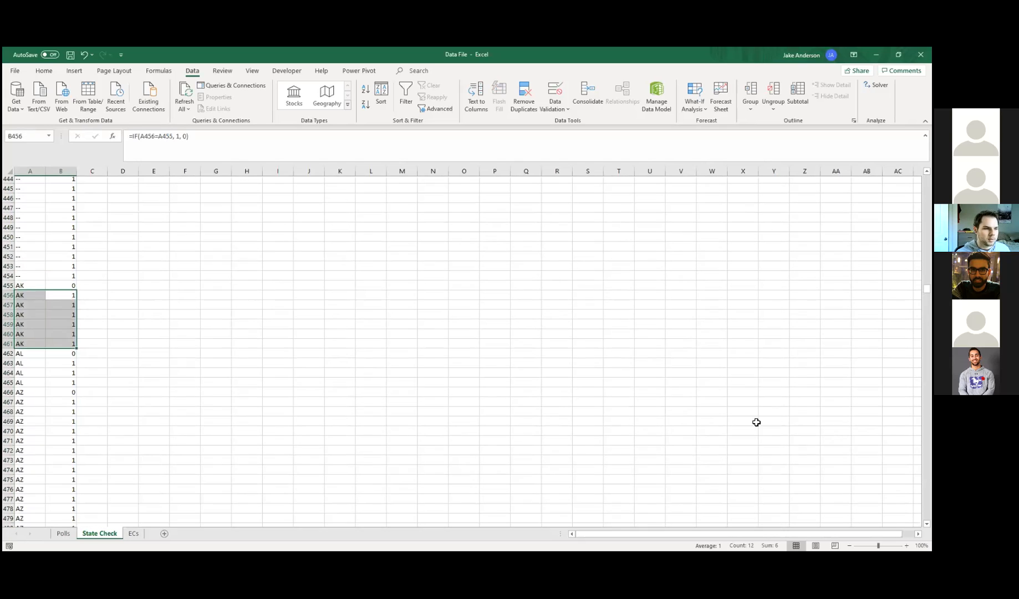
scroll(756, 422, "up", 12)
scroll(756, 422, "up", 20)
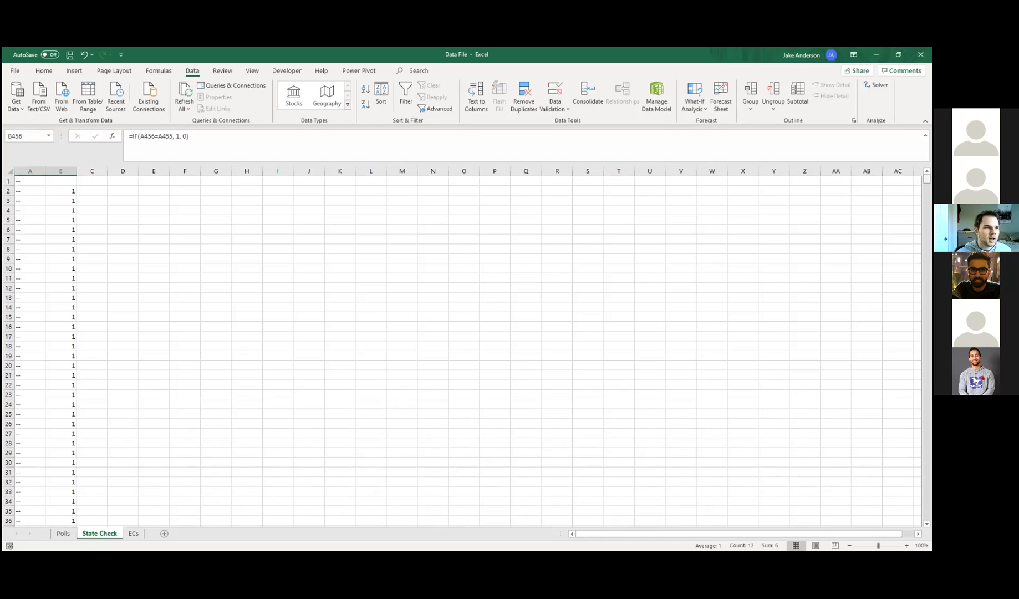
left_click(214, 286)
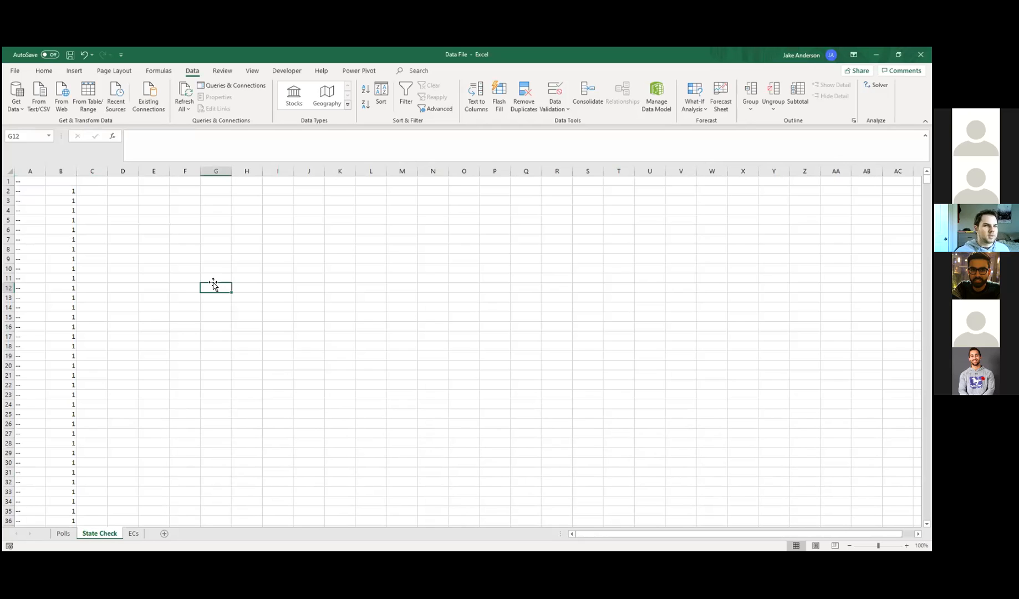
Review the summary figures for column B and compare the formula in B6 with the state cells it references.
left_click(67, 171)
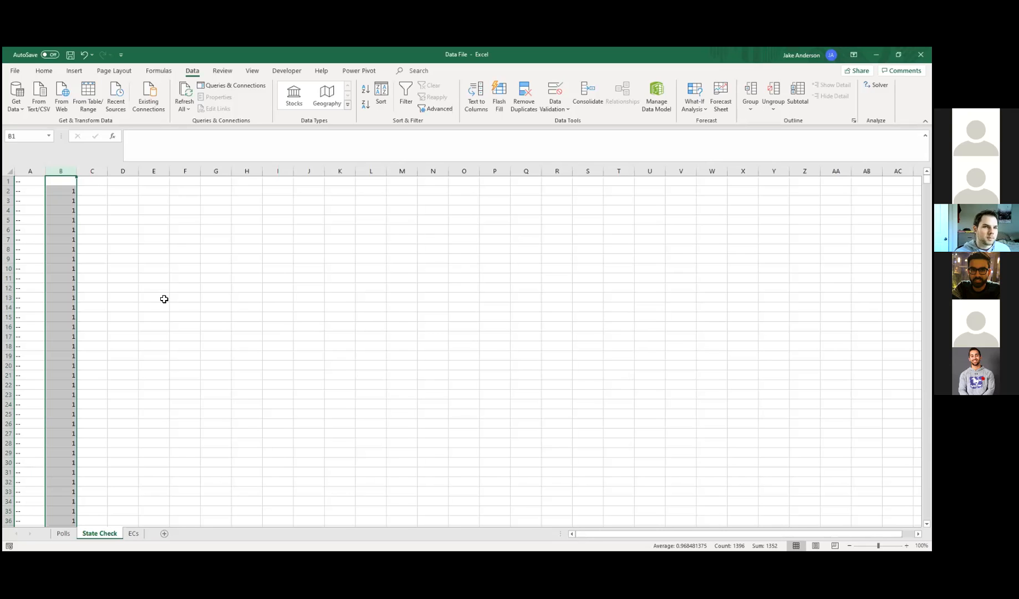
left_click(139, 270)
left_click(56, 229)
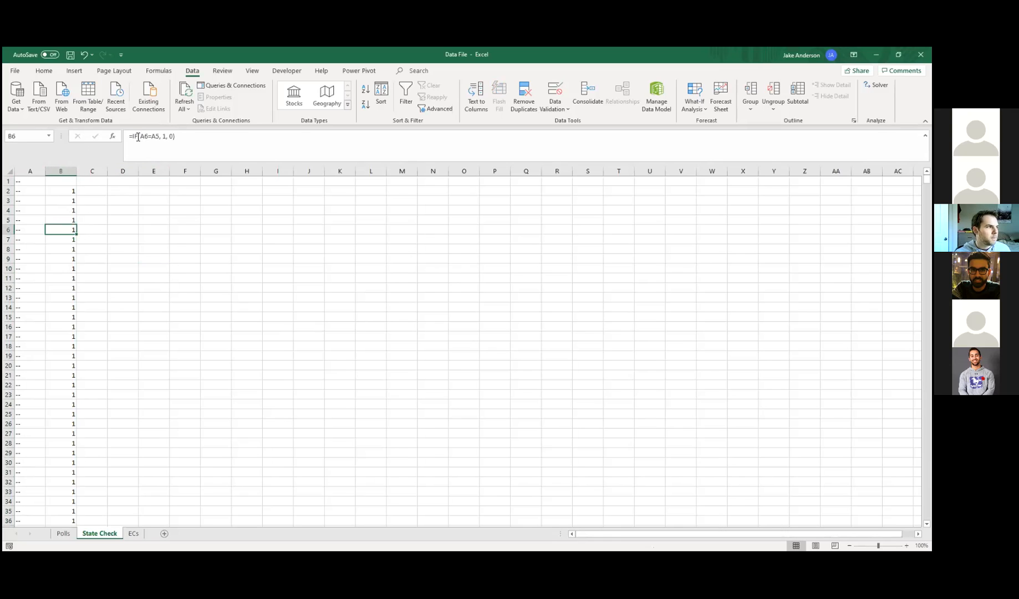
left_click(29, 230)
left_click(23, 221)
left_click(23, 229)
left_click(22, 241)
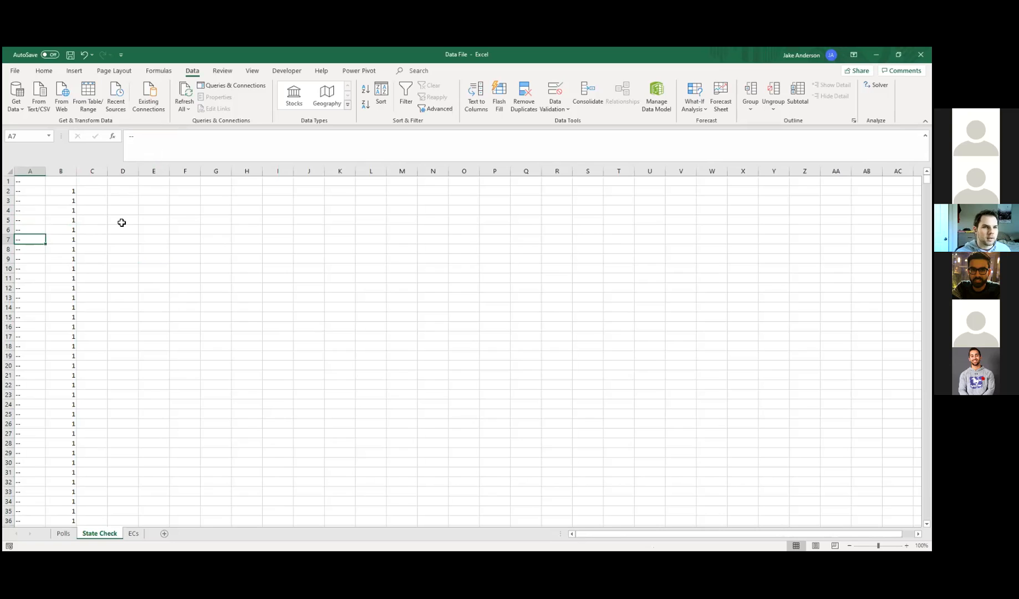
Examine the repeat-check formulas in B6 and B13 and the neighbouring column A cells they compare.
left_click(67, 231)
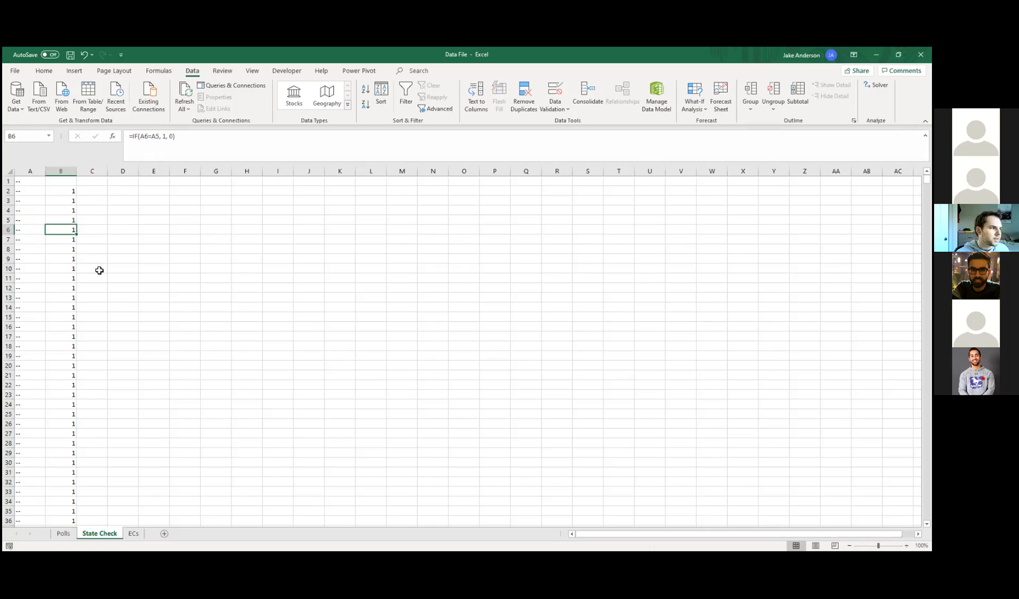
left_click_drag(23, 190, 62, 394)
left_click(24, 294)
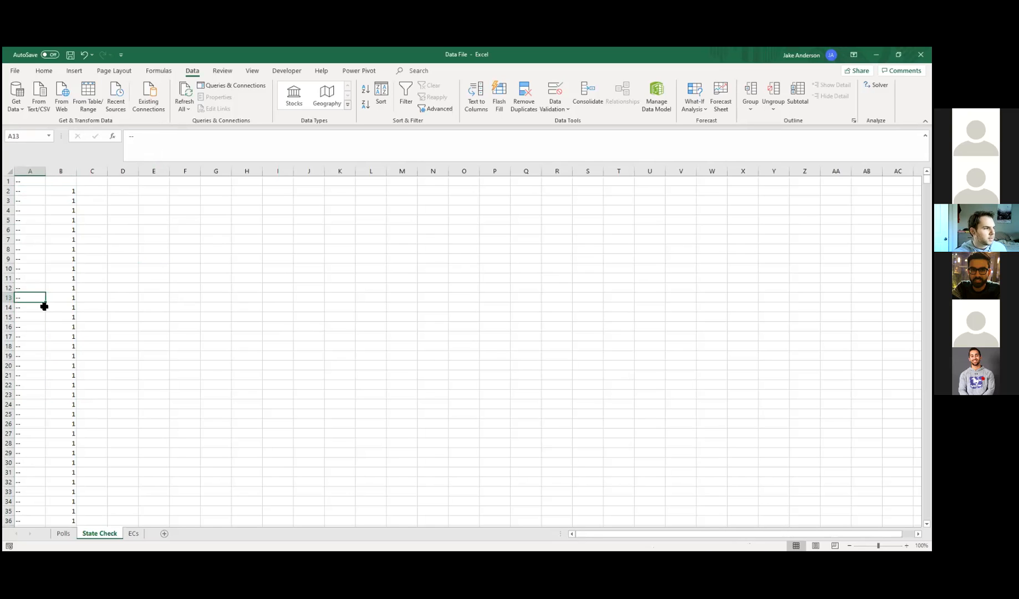
left_click(55, 299)
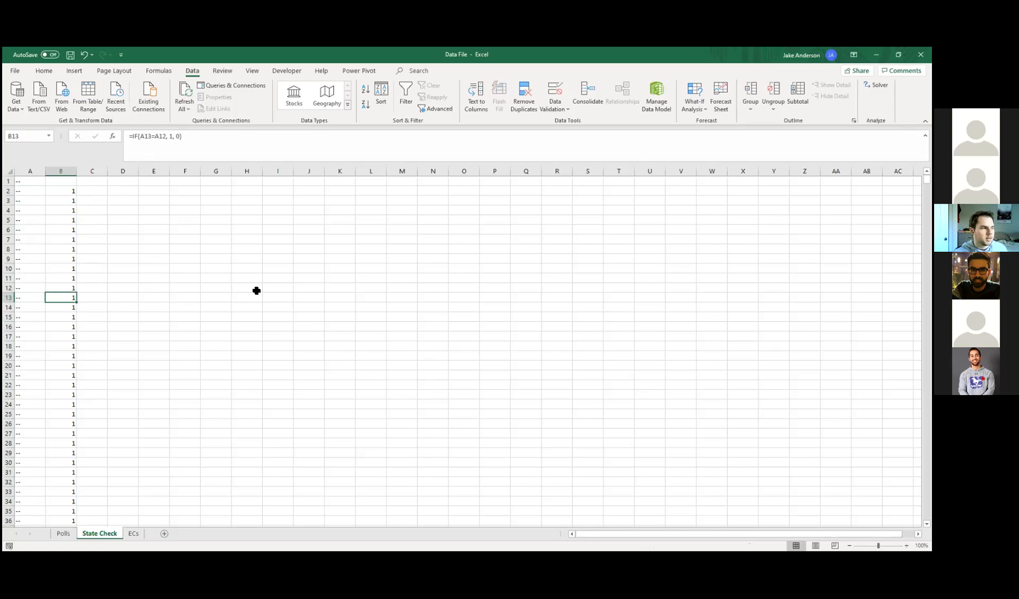
left_click(198, 139)
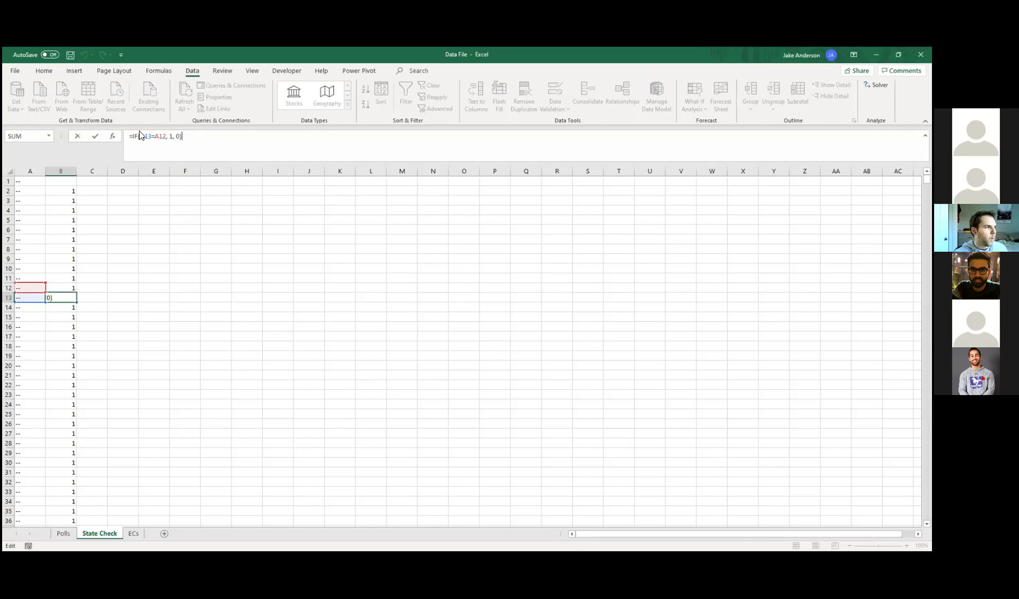
key("Return")
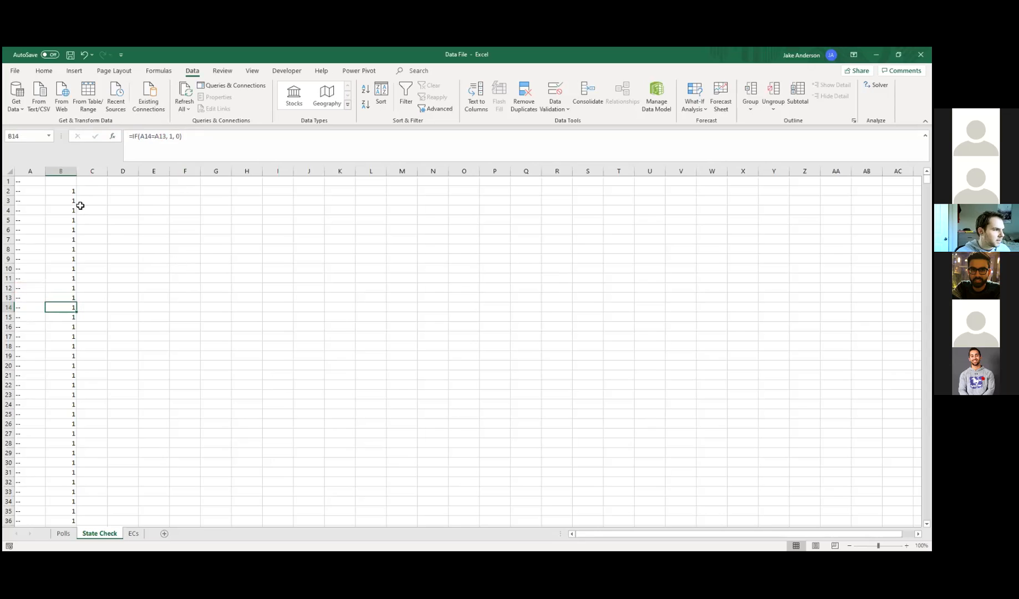
Replace the formulas in column B with their values by copying the column and pasting it over itself as values only.
left_click(75, 171)
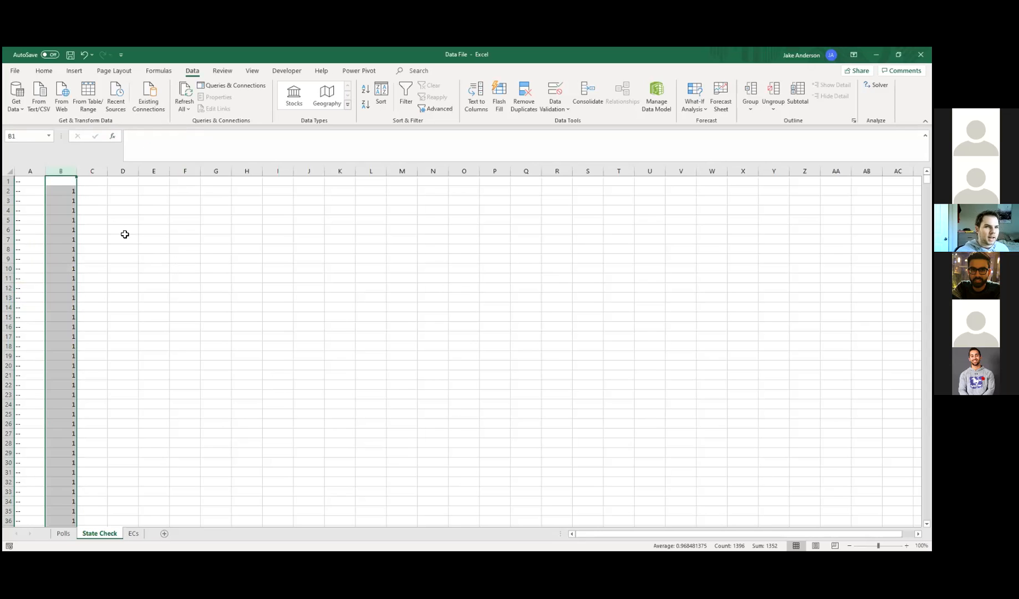
key("ctrl+c")
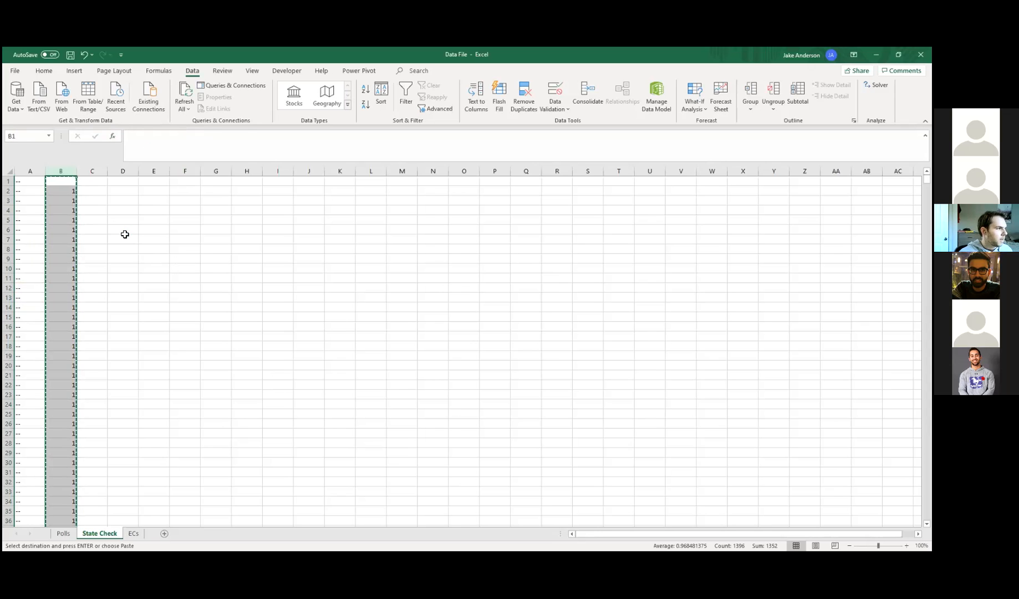
left_click(56, 182)
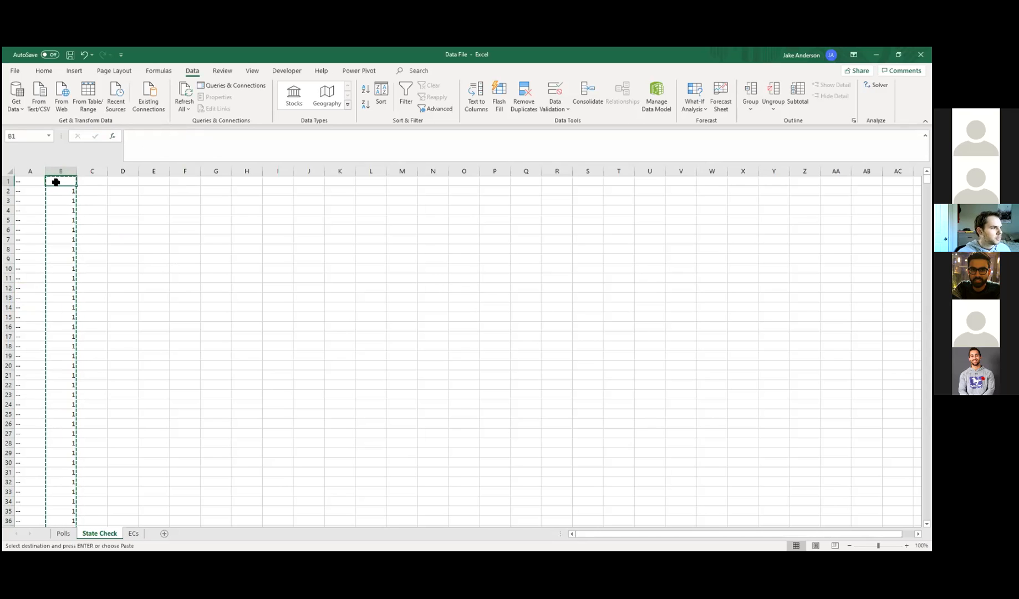
right_click(56, 182)
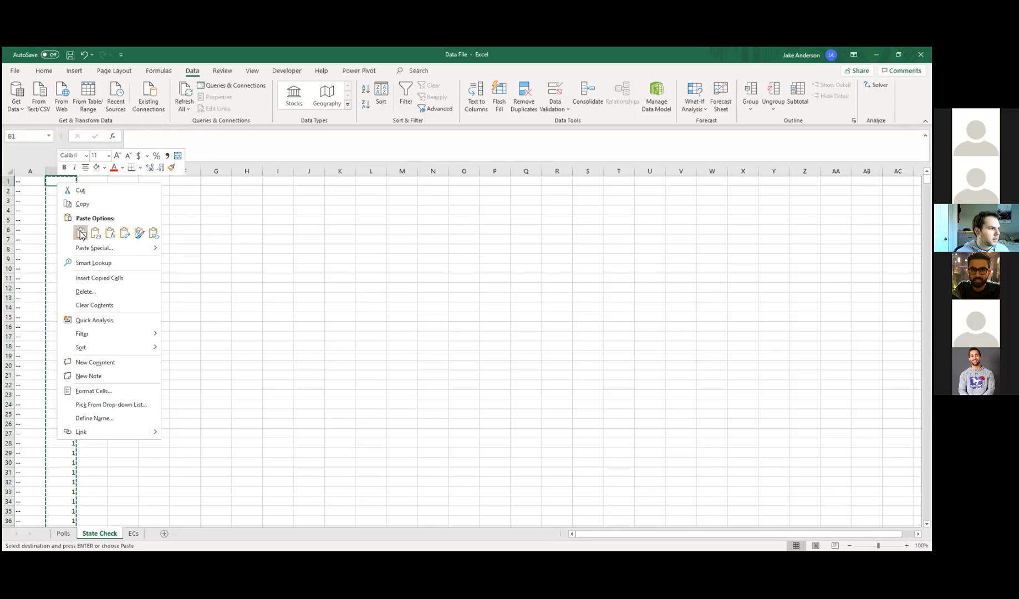
left_click(59, 212)
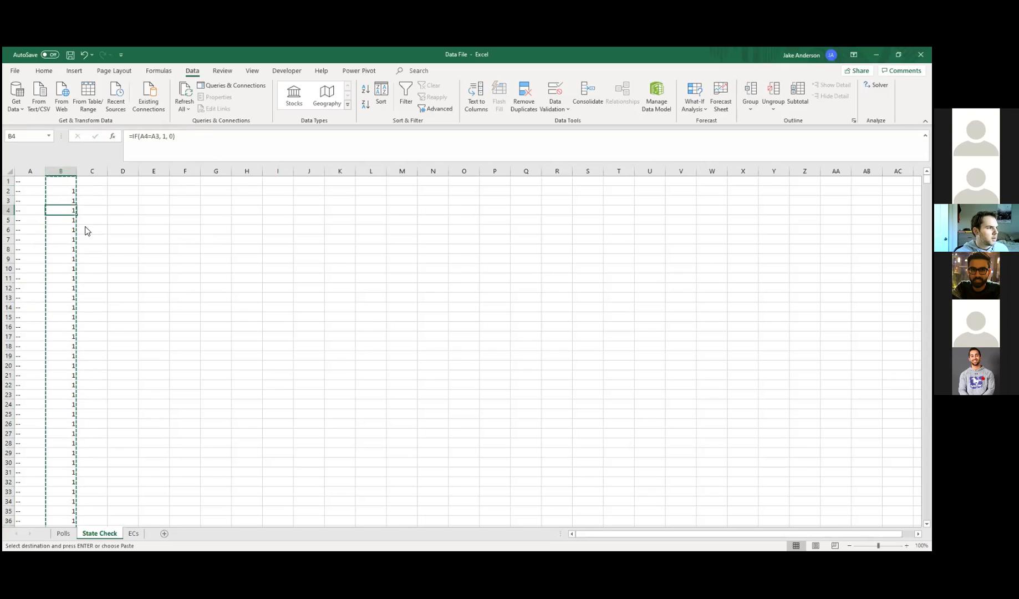
right_click(63, 184)
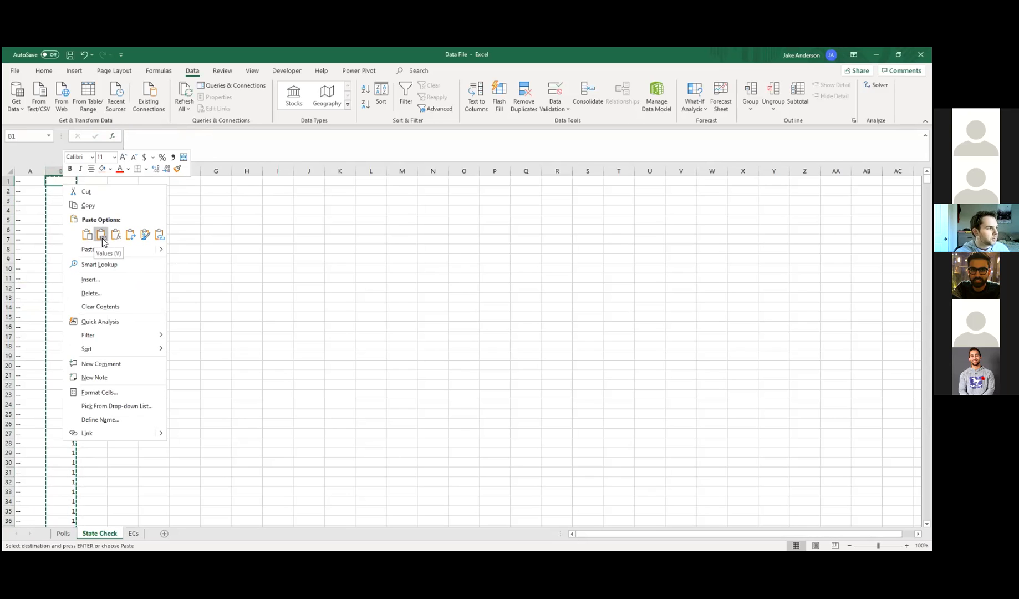
left_click(100, 234)
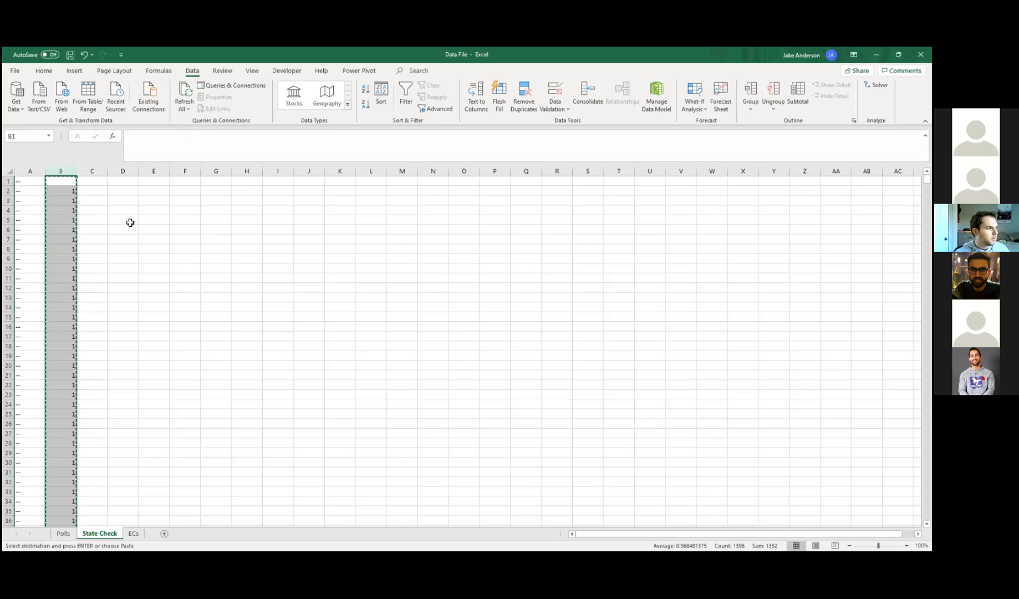
left_click(57, 220)
left_click(132, 136)
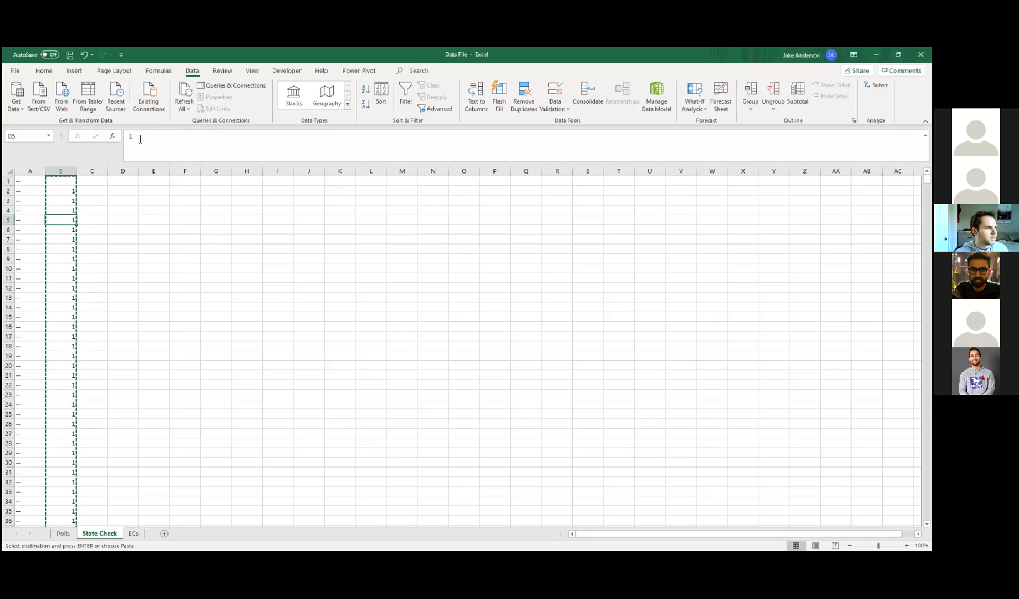
left_click(177, 147)
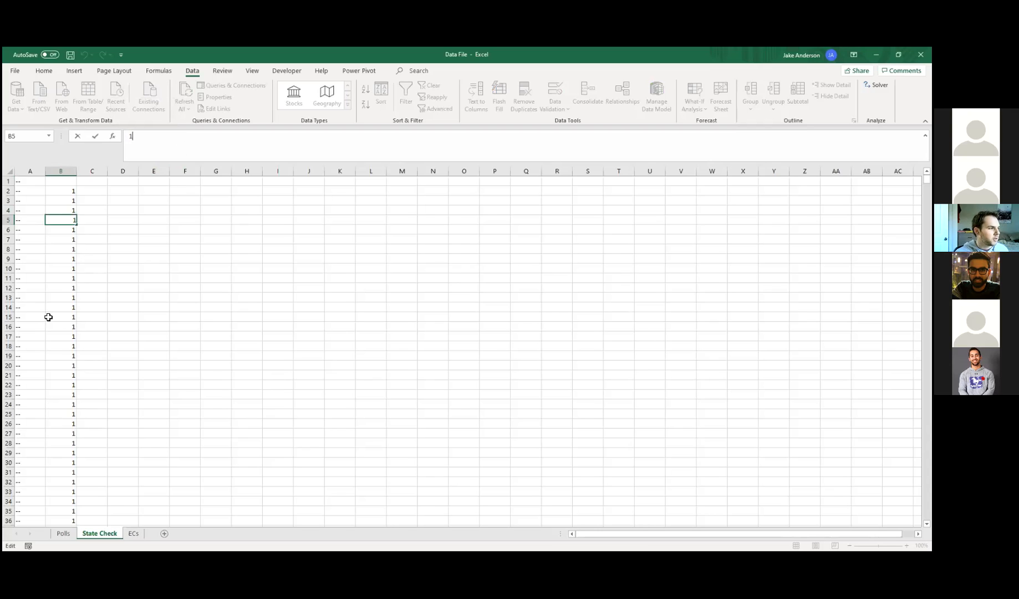
Sort columns A and B together by Column B cell values, smallest to largest.
left_click_drag(68, 171, 28, 171)
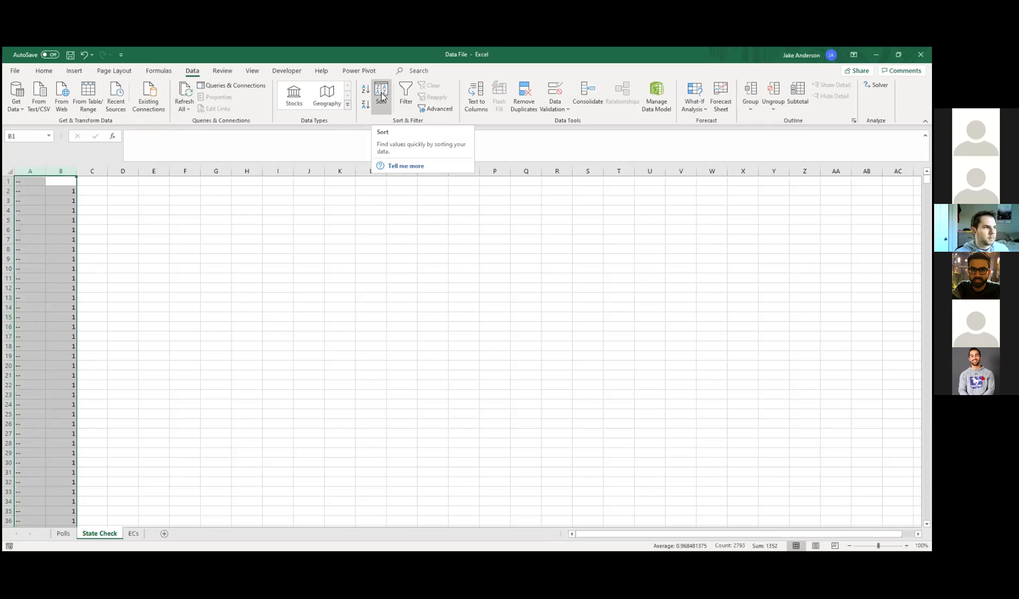
left_click(381, 98)
left_click(623, 323)
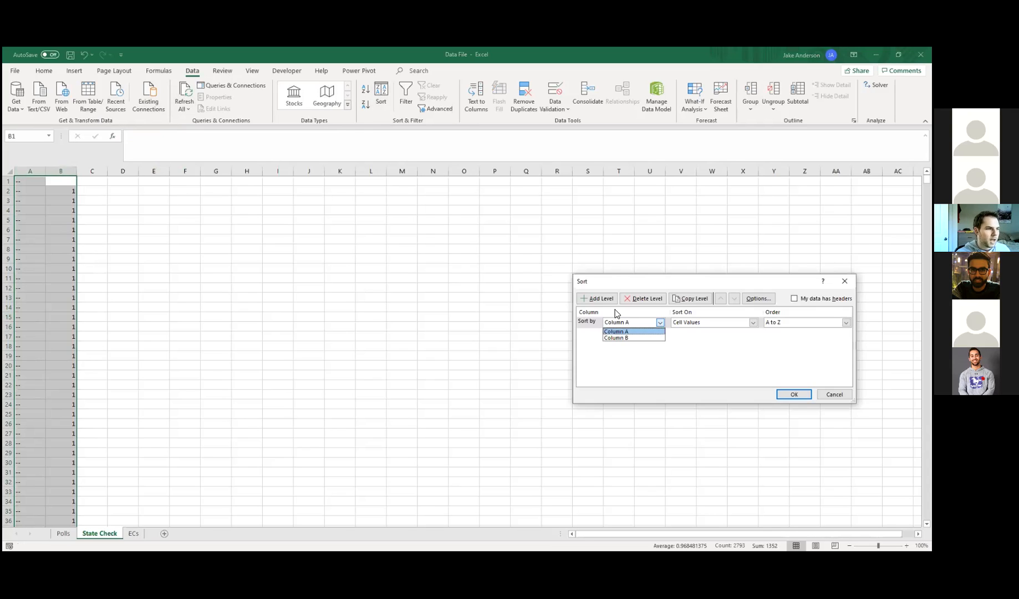
left_click(621, 337)
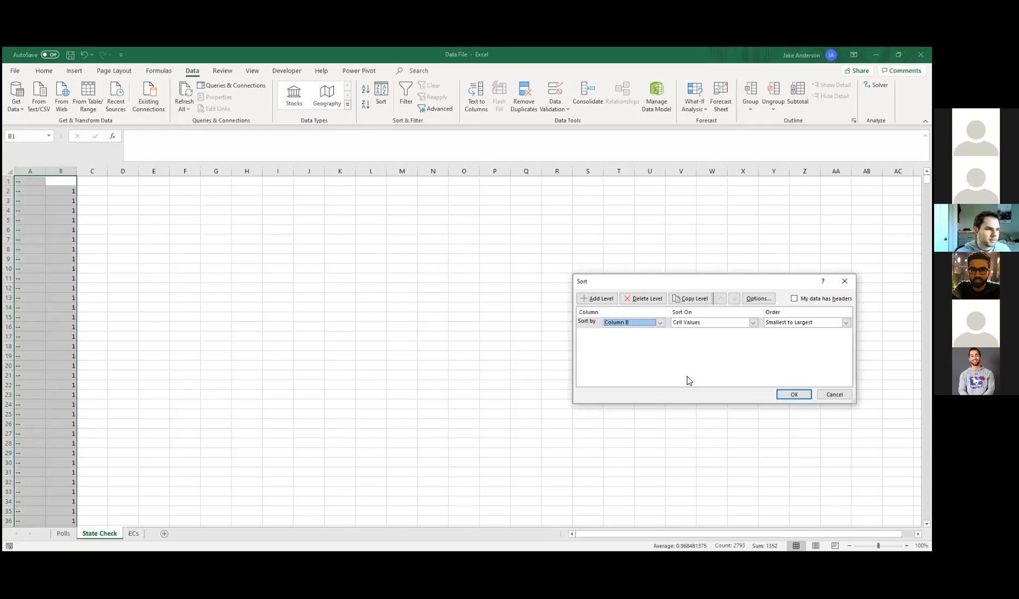
left_click(791, 396)
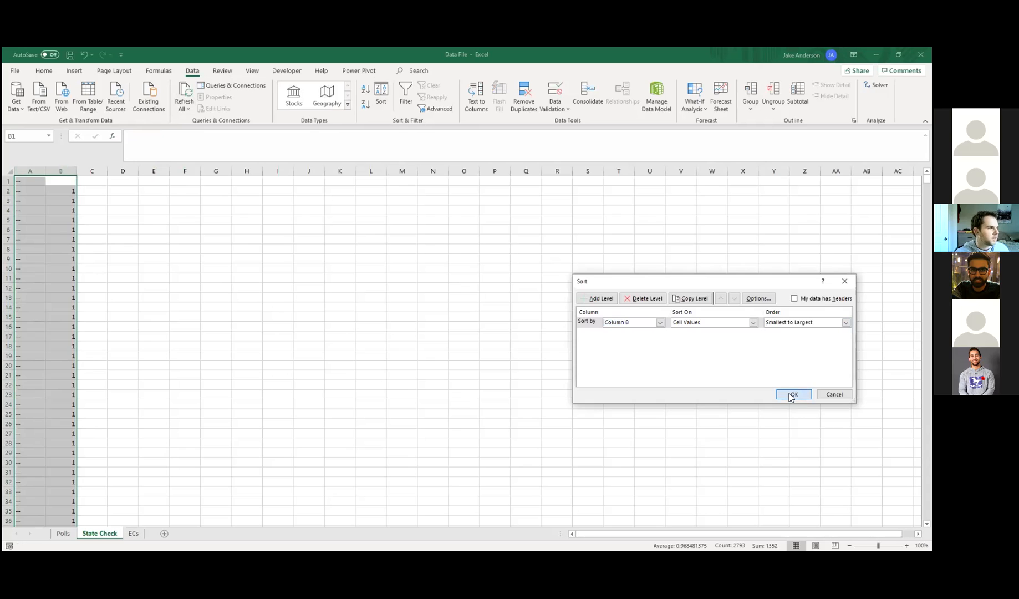
Review the sorted state codes flagged 0 and find where the rows flagged 1 begin.
left_click(123, 269)
left_click_drag(33, 179, 57, 459)
scroll(113, 346, "down", 3)
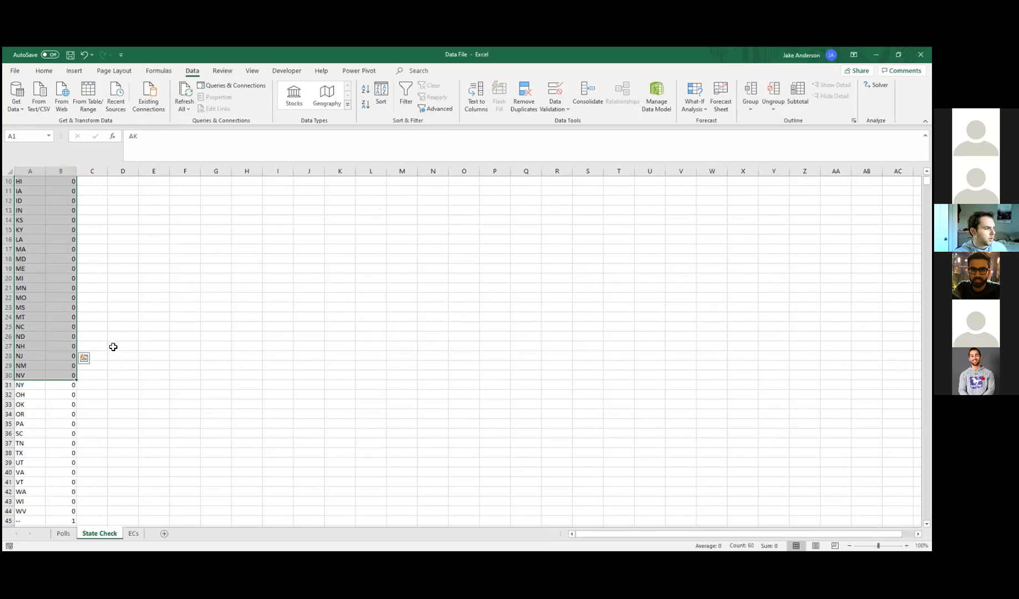
scroll(111, 343, "down", 5)
left_click(38, 375)
left_click_drag(38, 375, 72, 481)
left_click(184, 462)
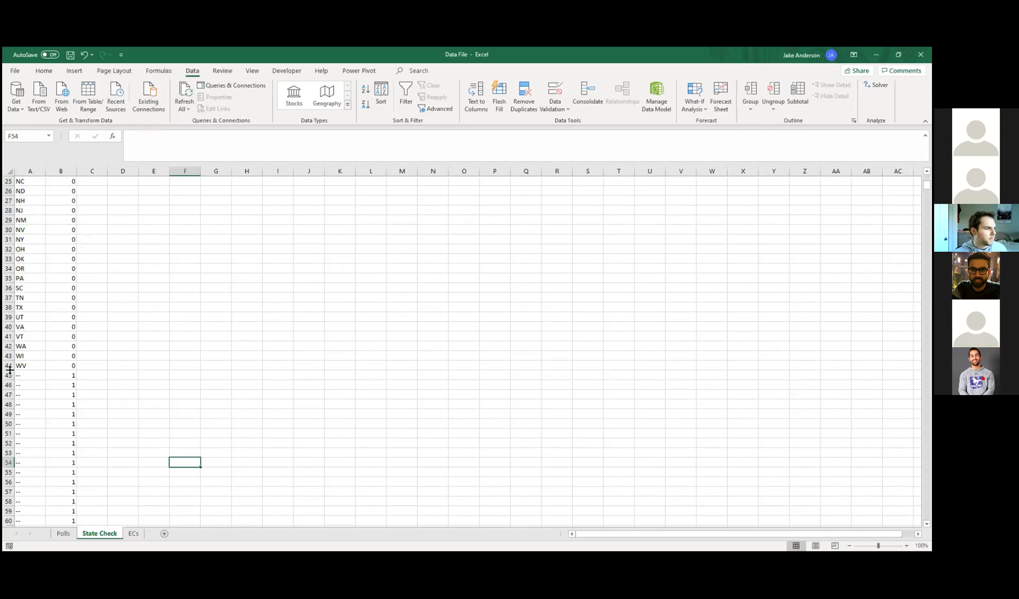
Delete all rows from row 45 down to the end of the data, removing the repeated state codes.
left_click(8, 385)
left_click_drag(10, 397, 11, 521)
right_click(10, 462)
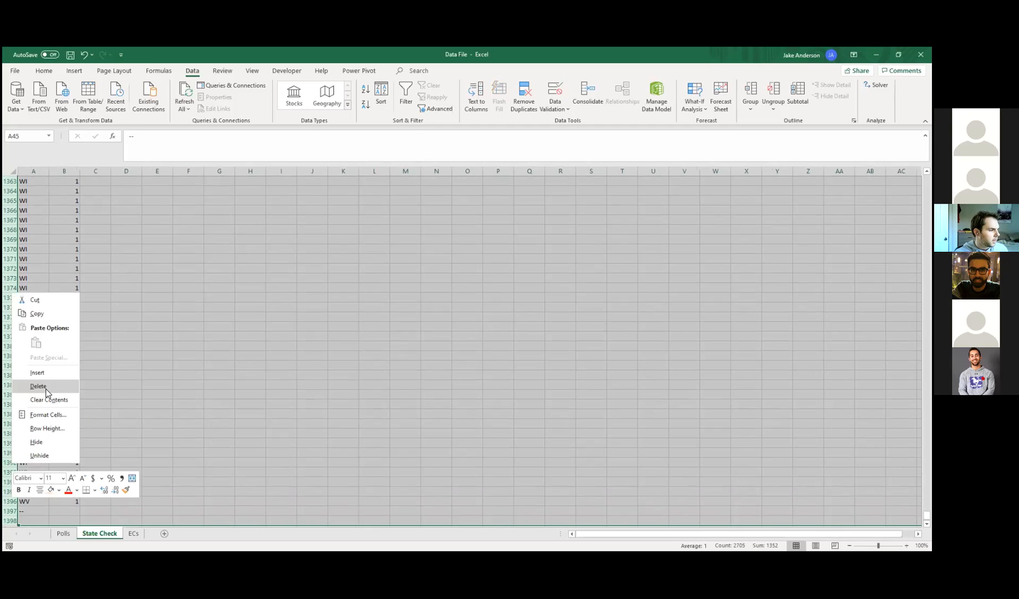
left_click(42, 383)
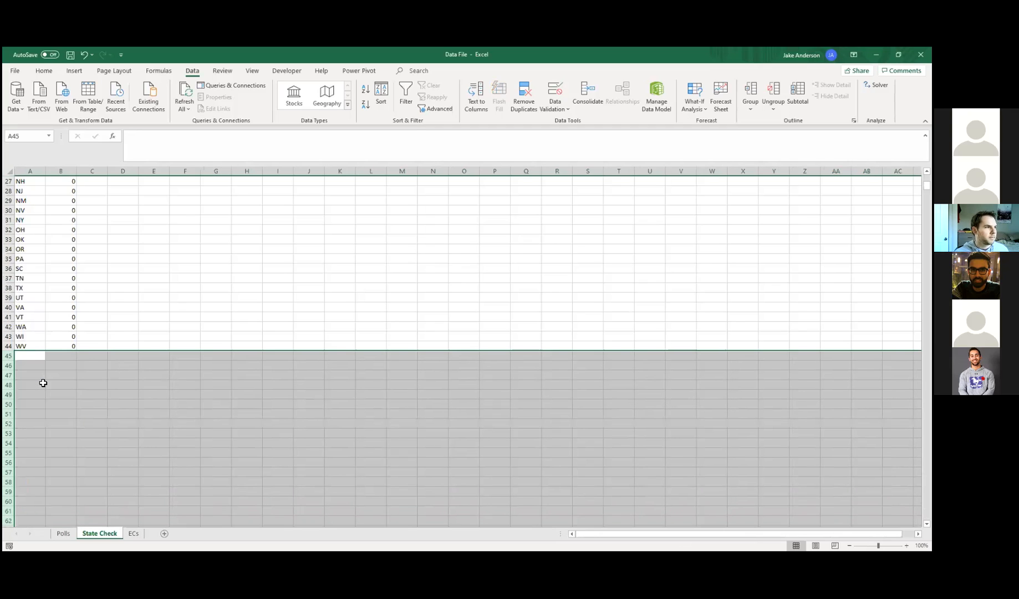
Review the remaining list of unique state codes in column A from AK to WV.
scroll(150, 327, "up", 9)
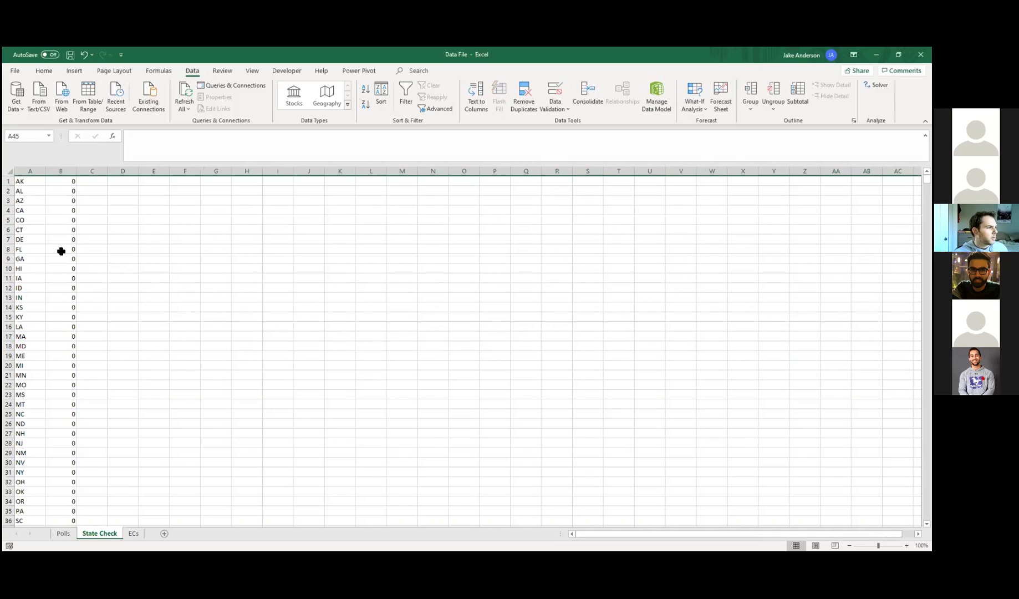
left_click_drag(62, 288, 63, 279)
scroll(46, 226, "down", 8)
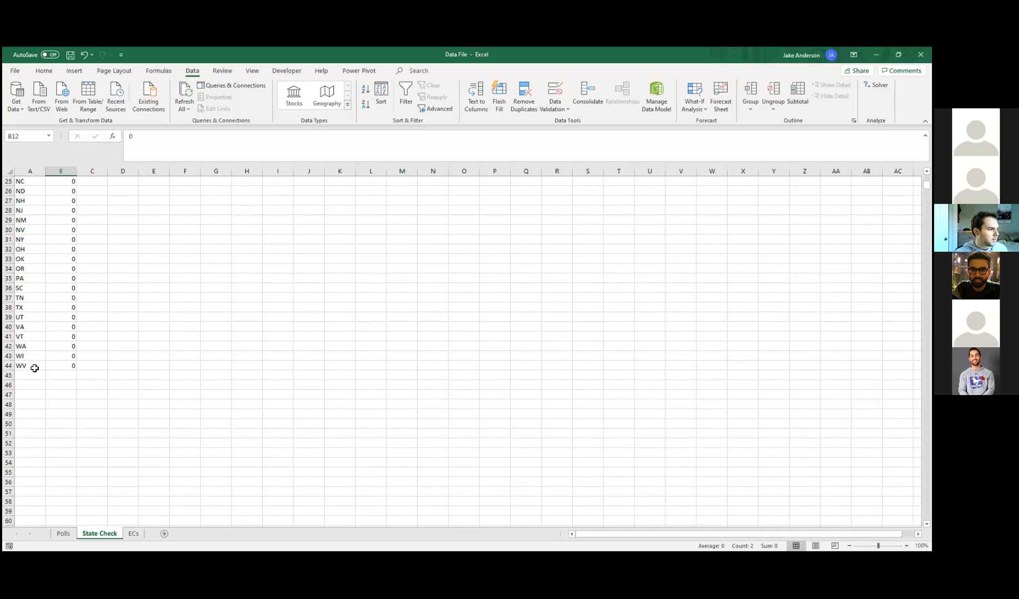
left_click(34, 368)
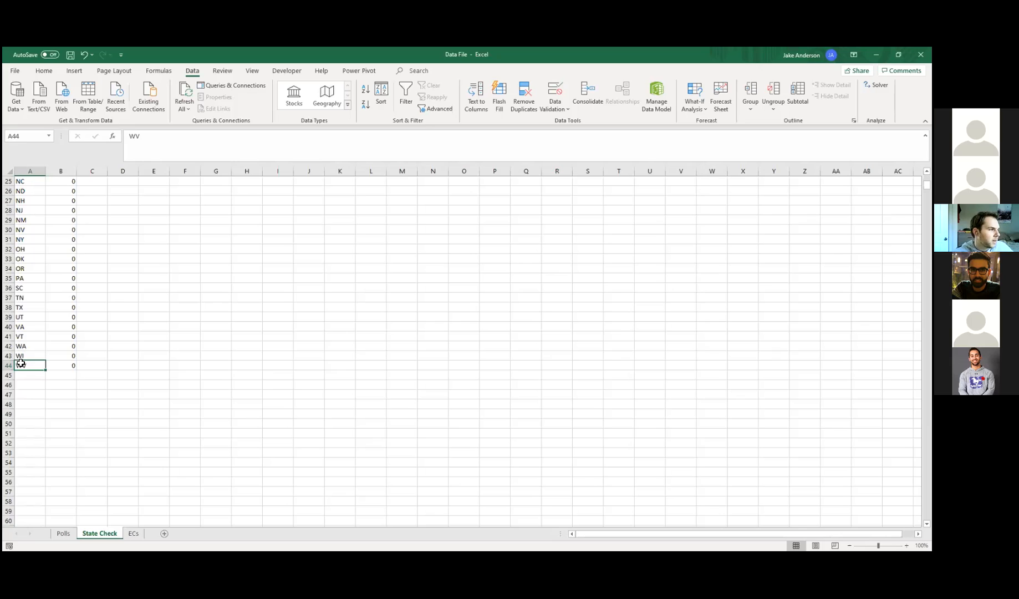
scroll(55, 338, "up", 3)
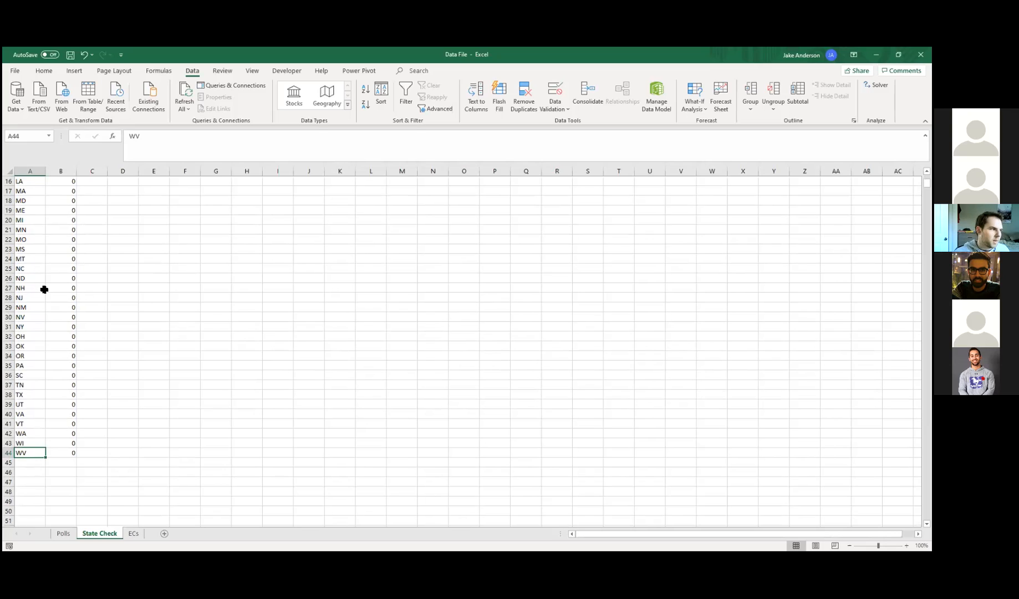
scroll(55, 303, "up", 5)
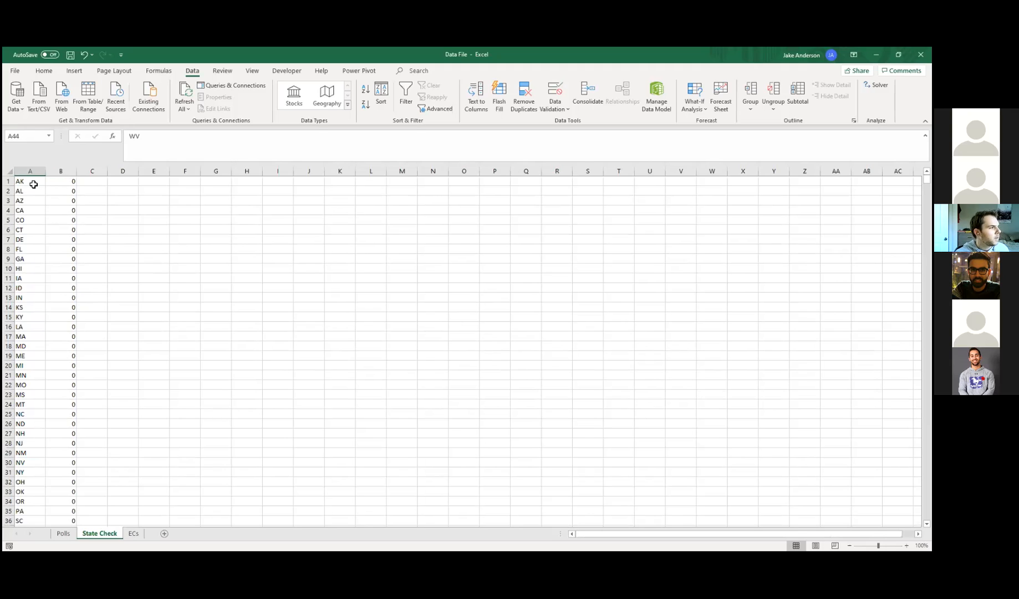
Clear the flag values from column B, keeping only the state codes in column A.
left_click(55, 172)
key("Delete")
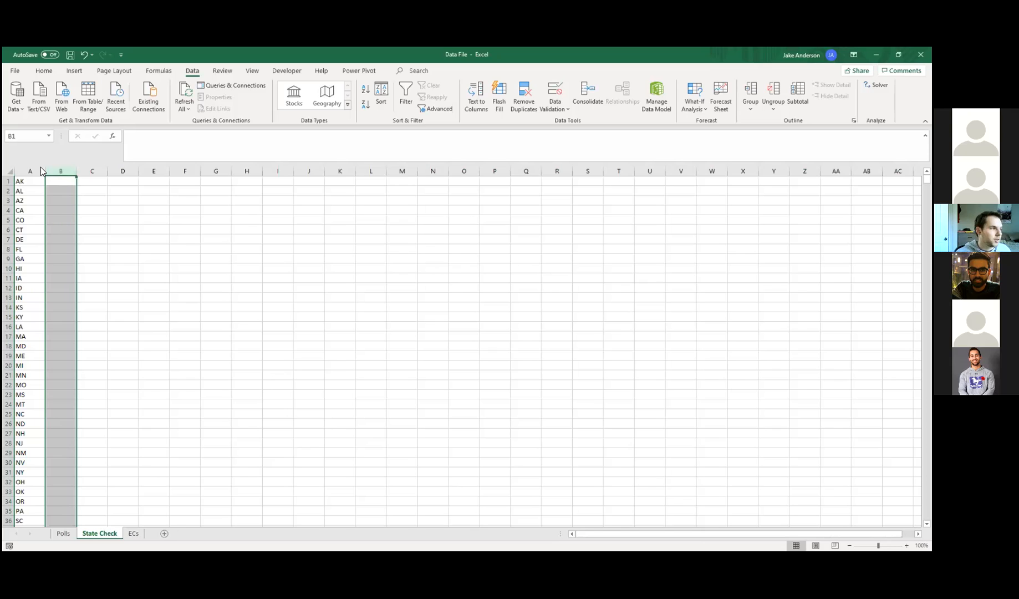
left_click(156, 221)
Insert a blank row above the state codes and enter the headers State in A1 and Num Polls in B1.
left_click(8, 181)
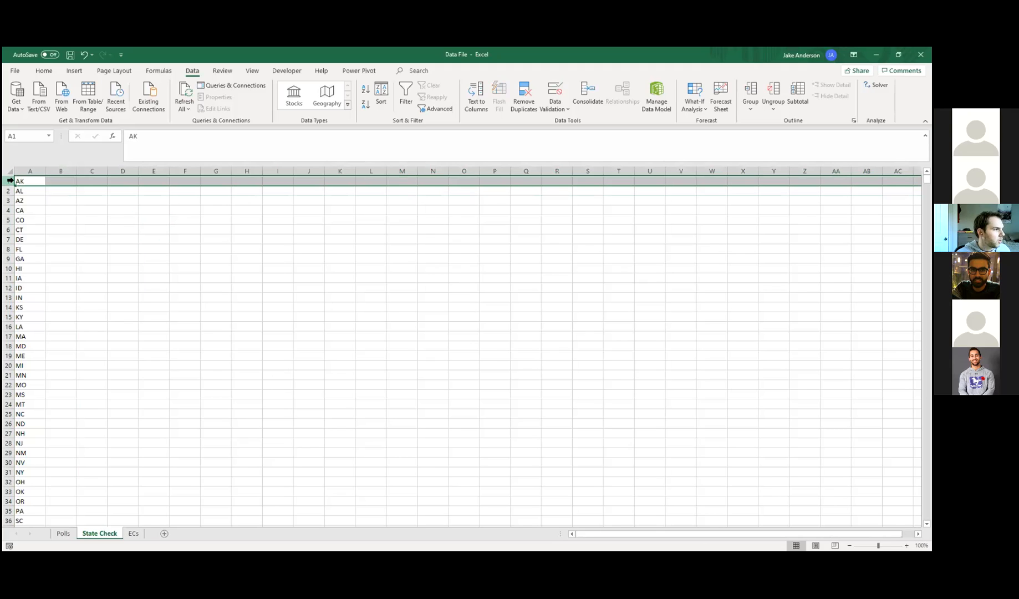
right_click(10, 180)
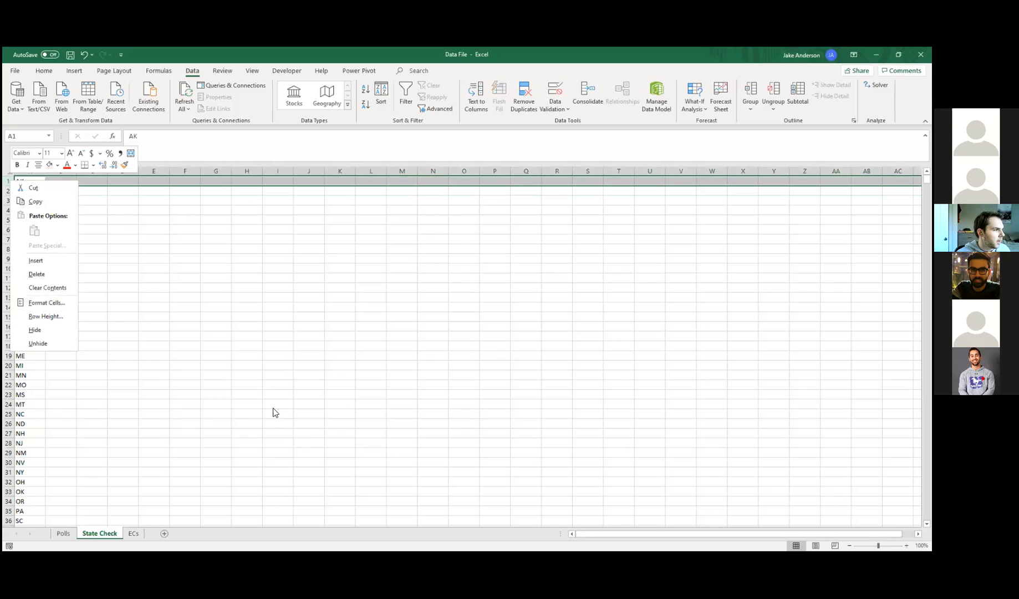
left_click(63, 260)
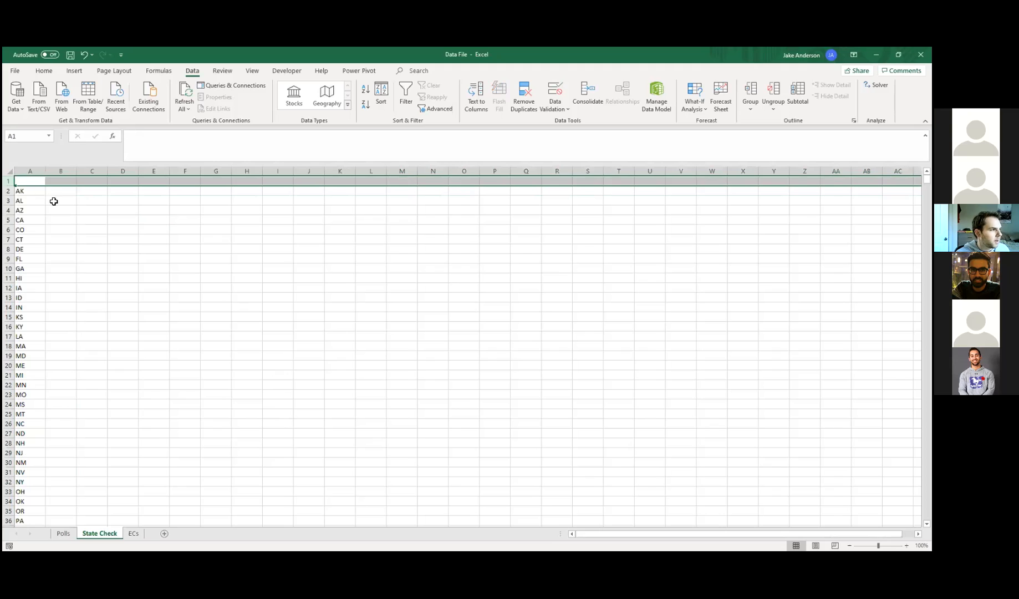
left_click(33, 182)
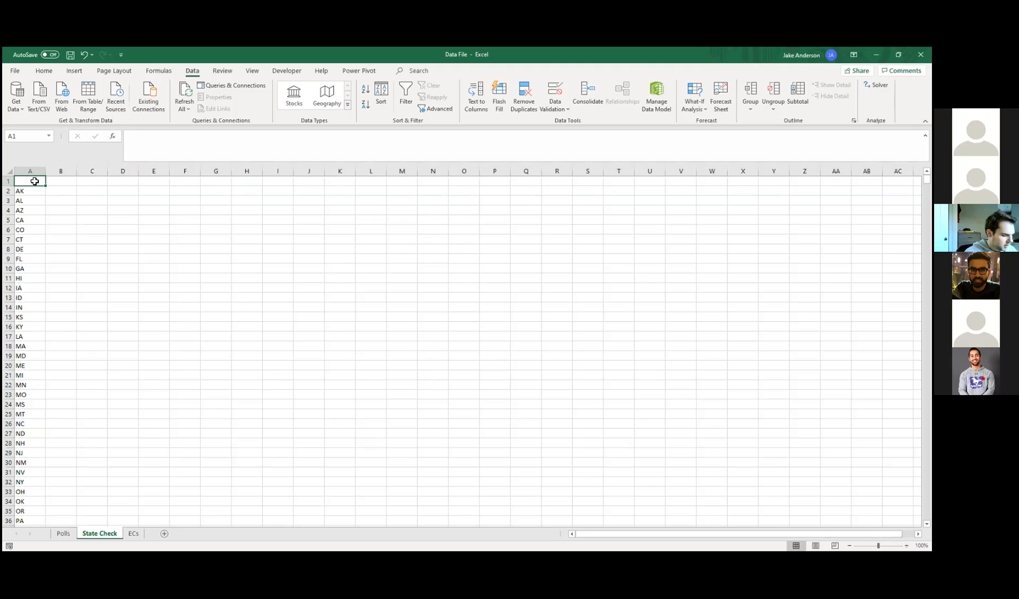
type("State")
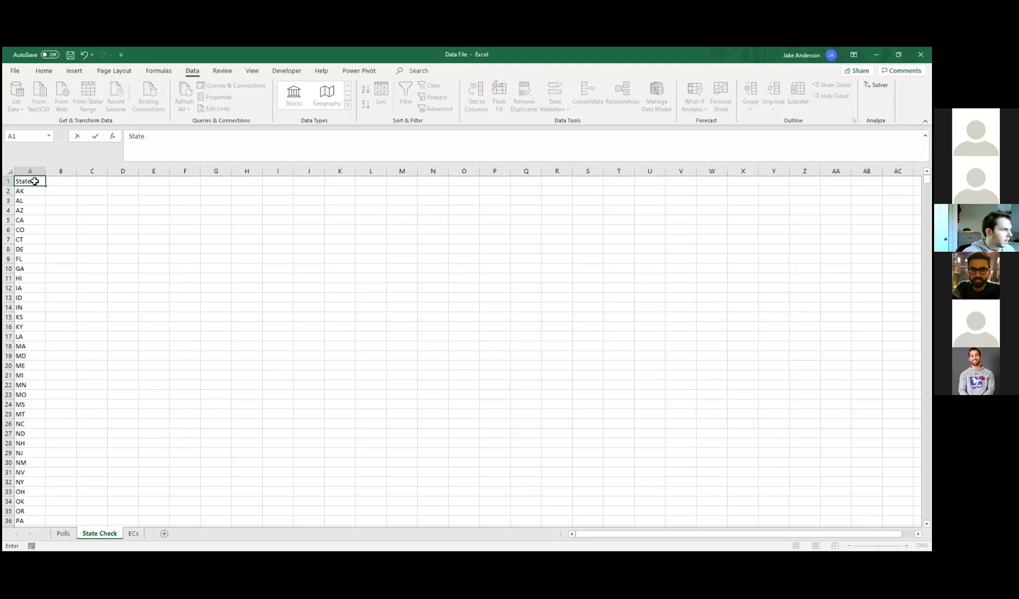
left_click(56, 198)
left_click(58, 178)
type("N")
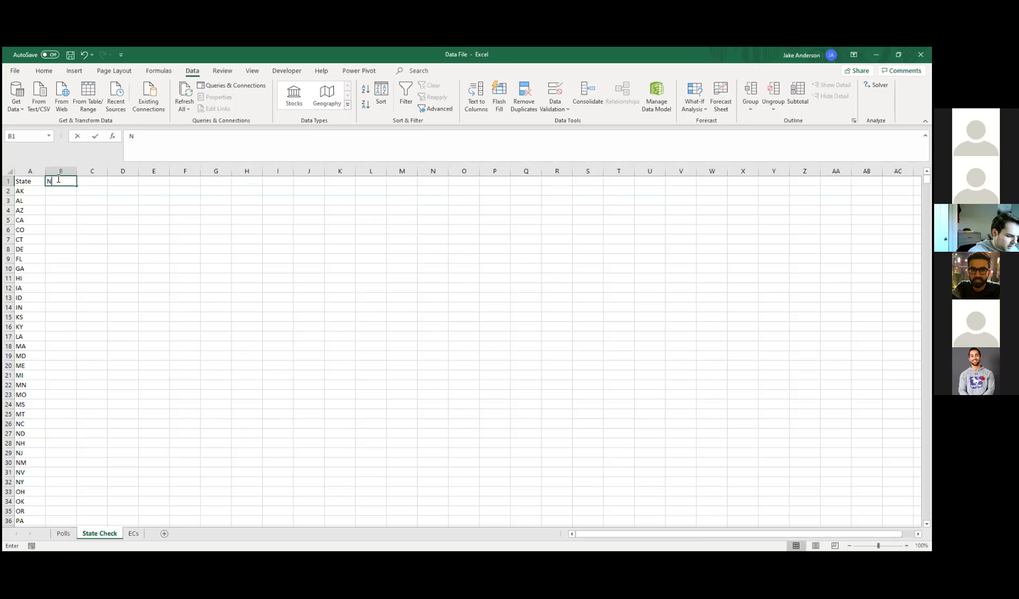
type("um Polls")
left_click(176, 247)
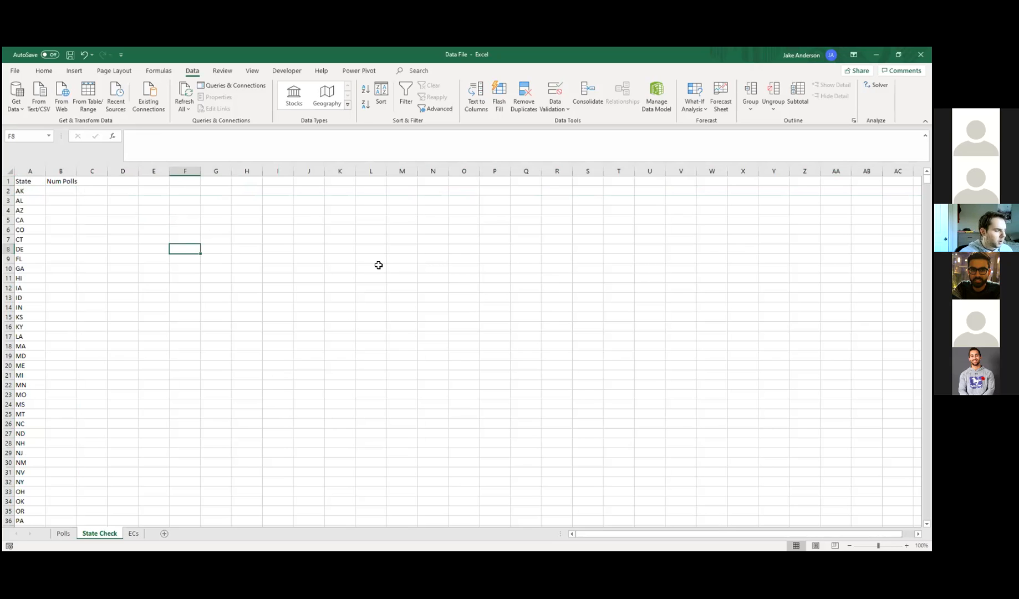
Enter the sample value 1 in cells F8, F9, F10 and F12, leaving F11 empty.
type("1")
key("Return")
type("1")
key("Return")
type("1")
key("Return")
key("Return")
type("1")
key("Return")
key("Return")
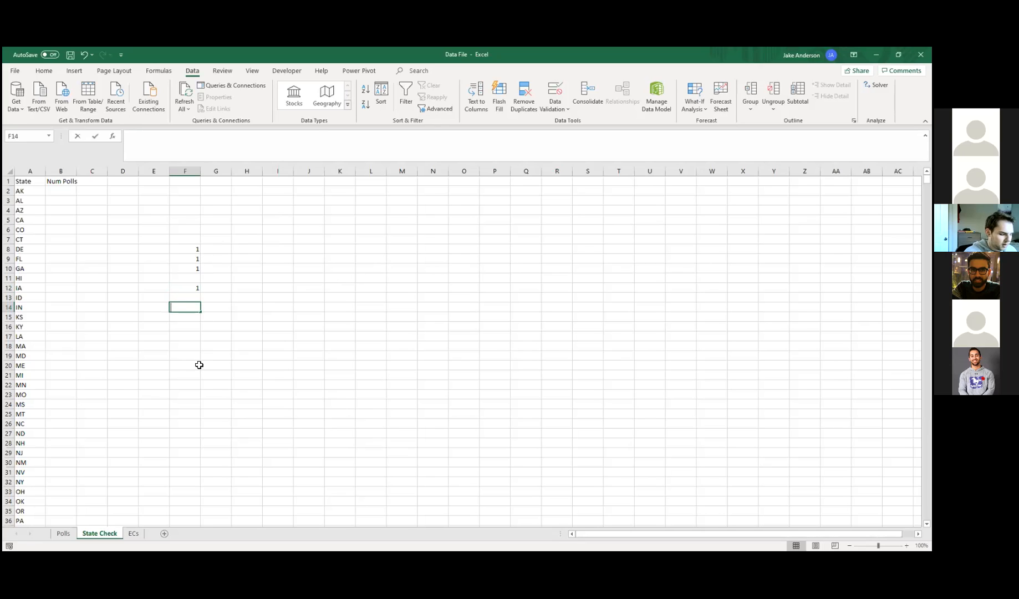
Enter a COUNT formula over the sample range F8:F12 in cell F14.
type("=count")
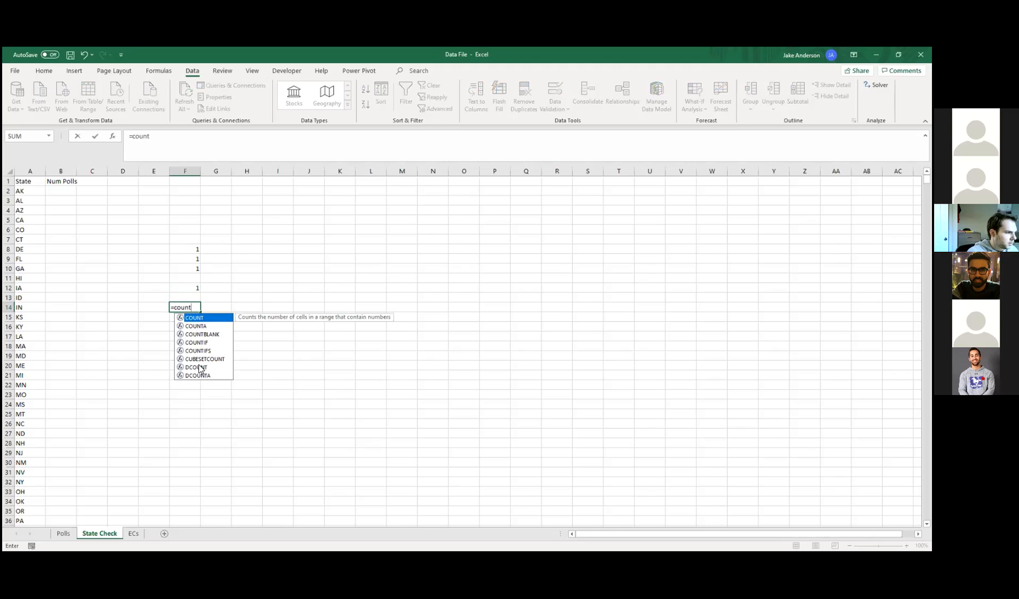
type("(")
left_click(184, 250)
left_click_drag(184, 254, 185, 288)
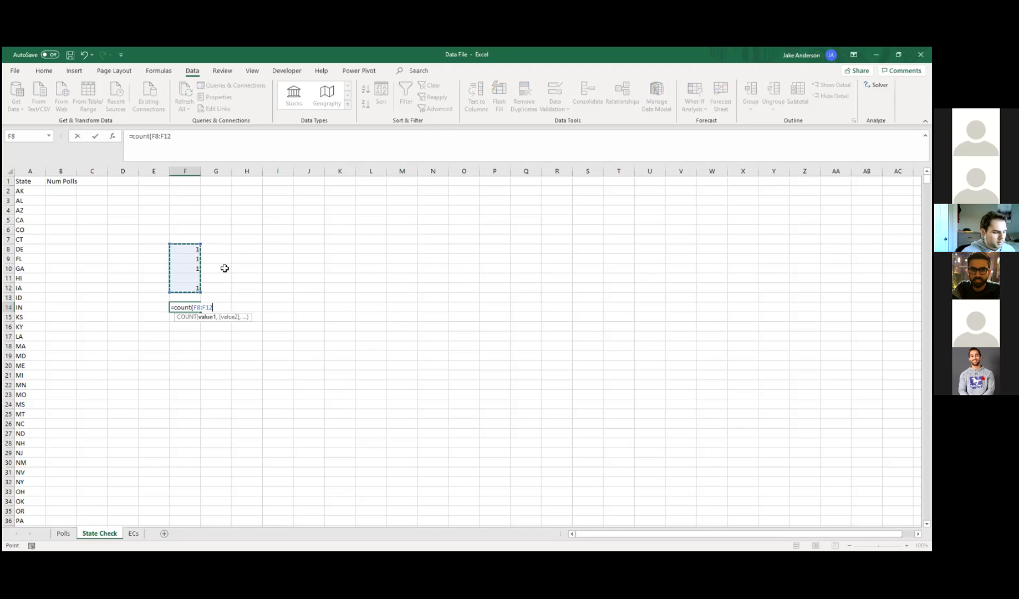
key("Return")
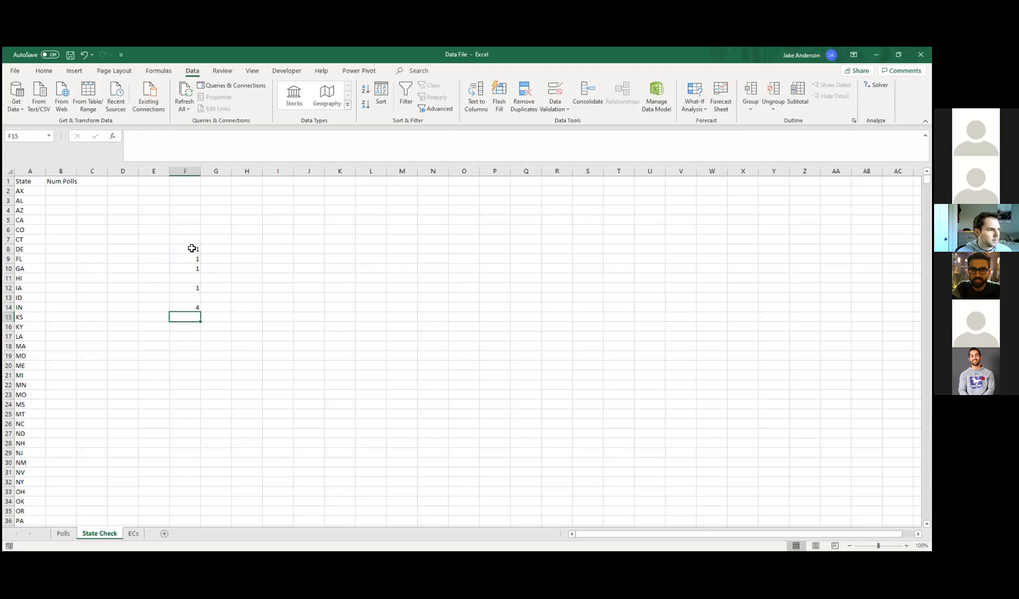
Enter 0 in F11 to test the COUNT formula in F14, and clear the sample cells F6:F18.
left_click(188, 278)
type("0")
key("Up")
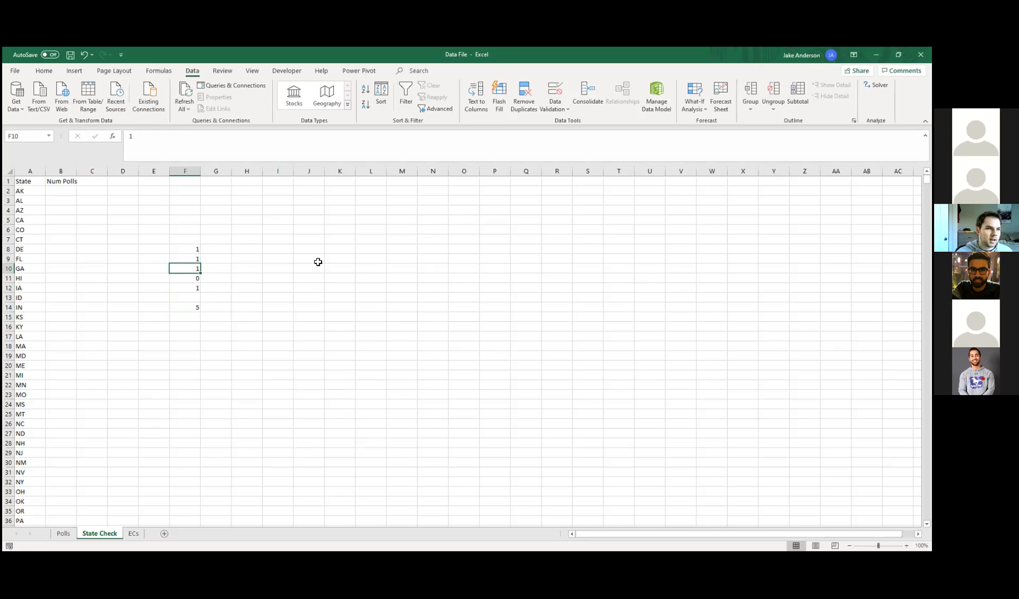
left_click(192, 309)
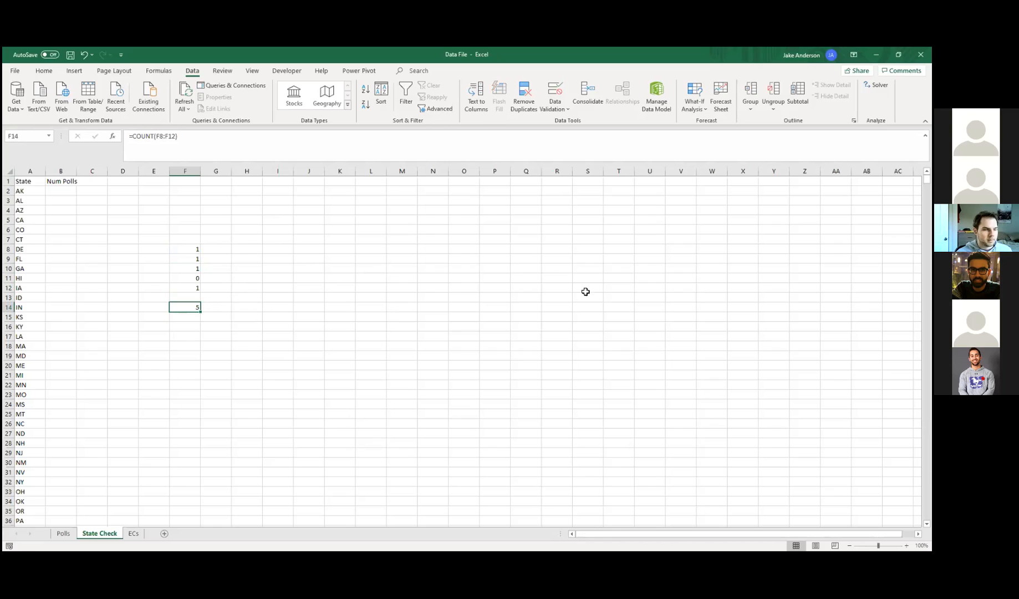
left_click_drag(185, 229, 180, 343)
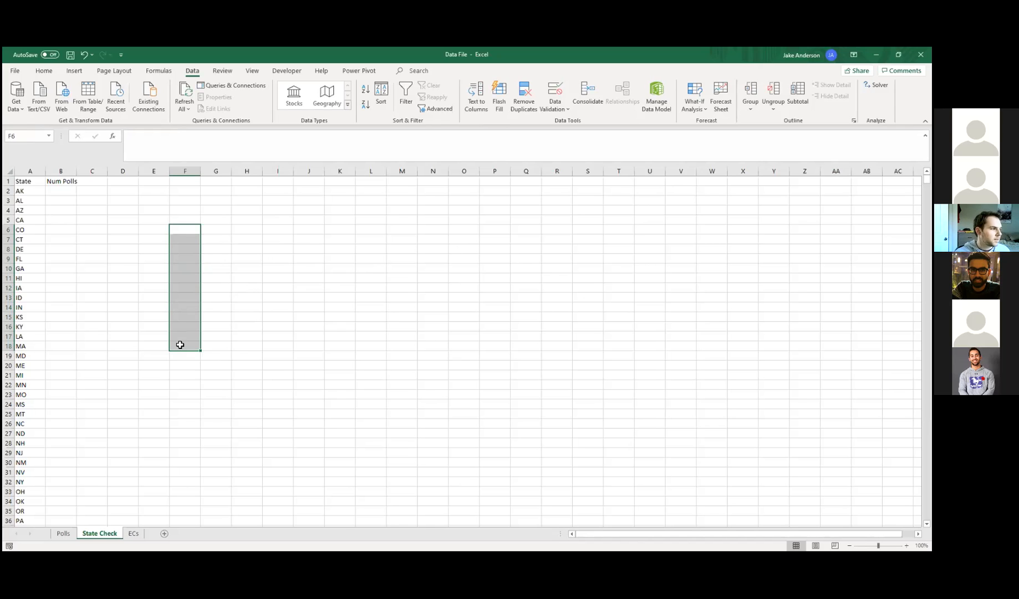
View the first entry of the state column on the Polls sheet and return to State Check.
left_click(65, 534)
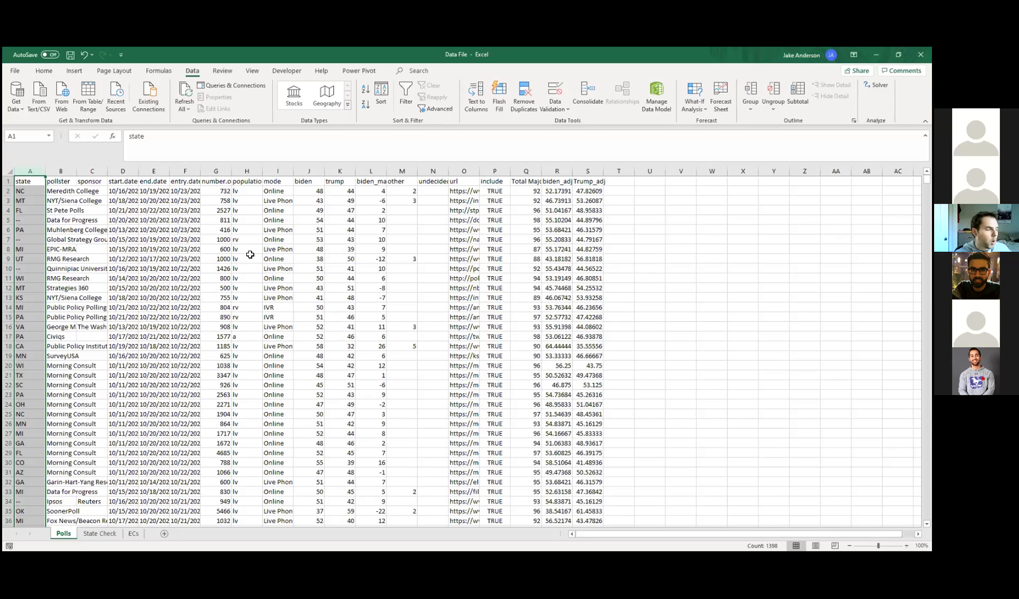
left_click(30, 195)
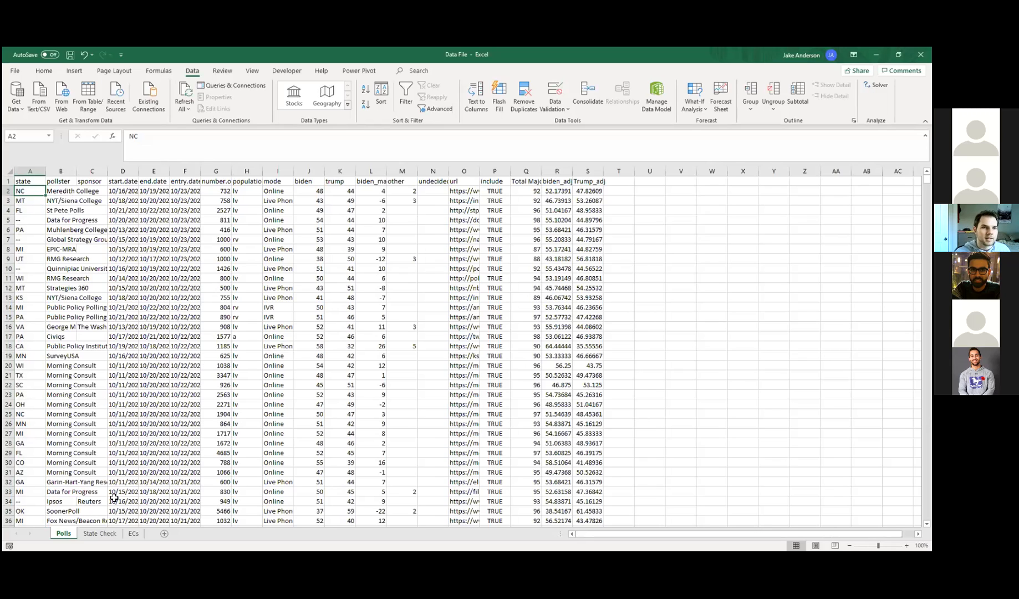
left_click(100, 533)
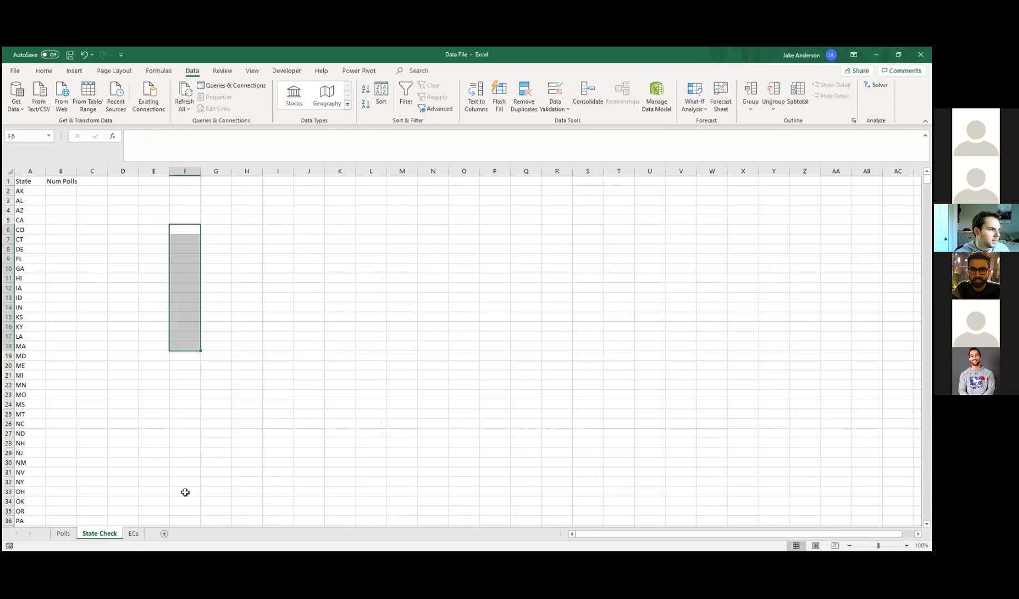
left_click(139, 263)
Start a COUNTIF formula in B2 of State Check with the Polls state range A2:A1398 as its range.
left_click(65, 195)
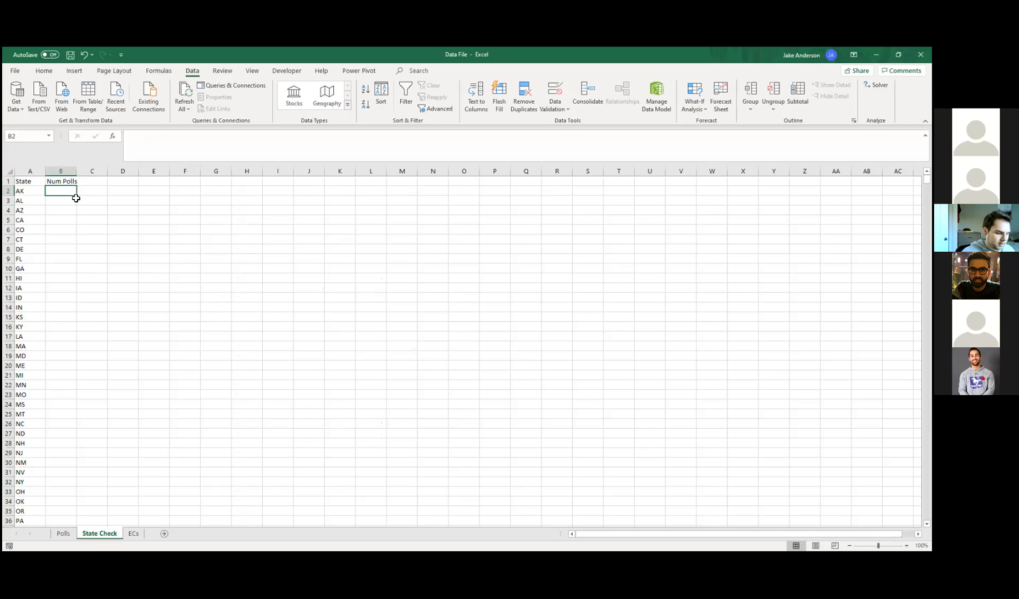
type("=count")
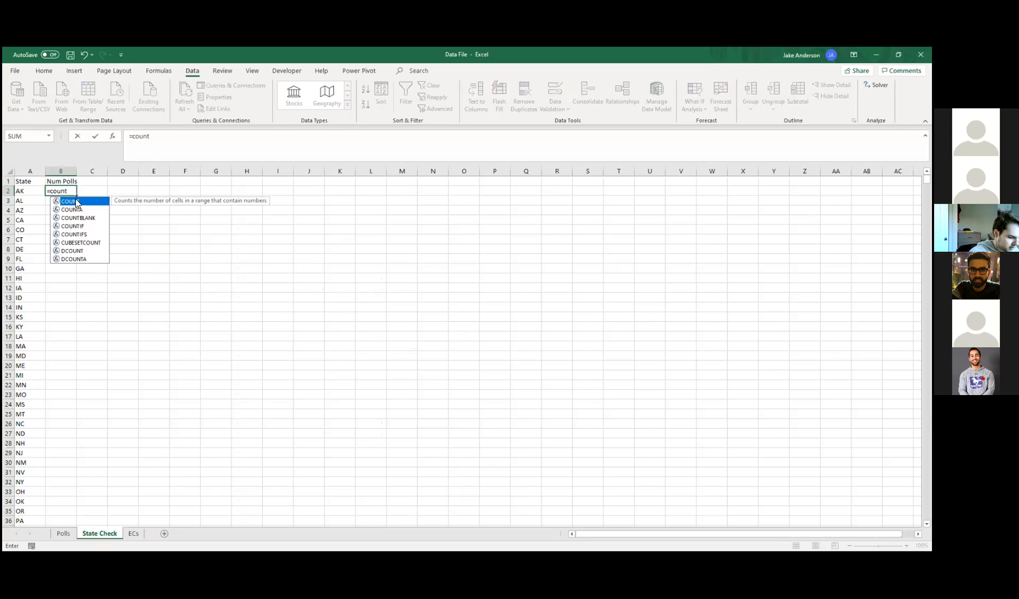
type("if")
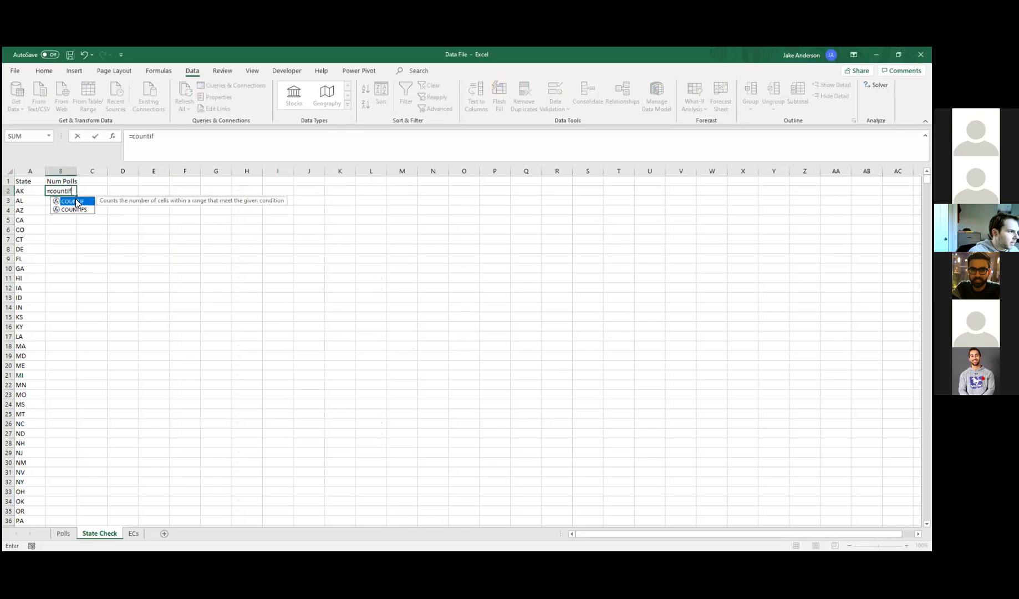
type("(")
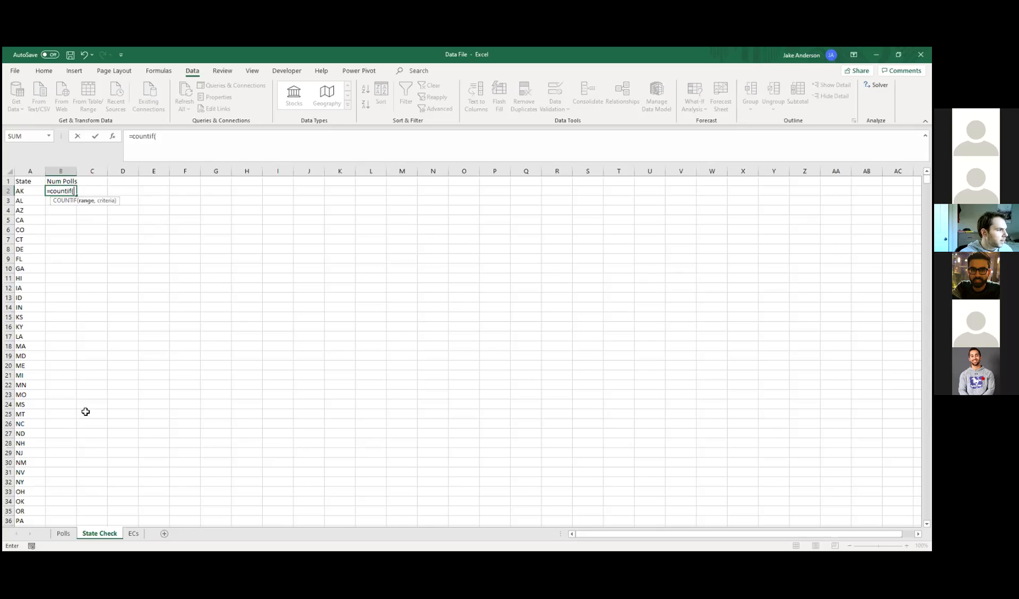
left_click(66, 532)
left_click(65, 532)
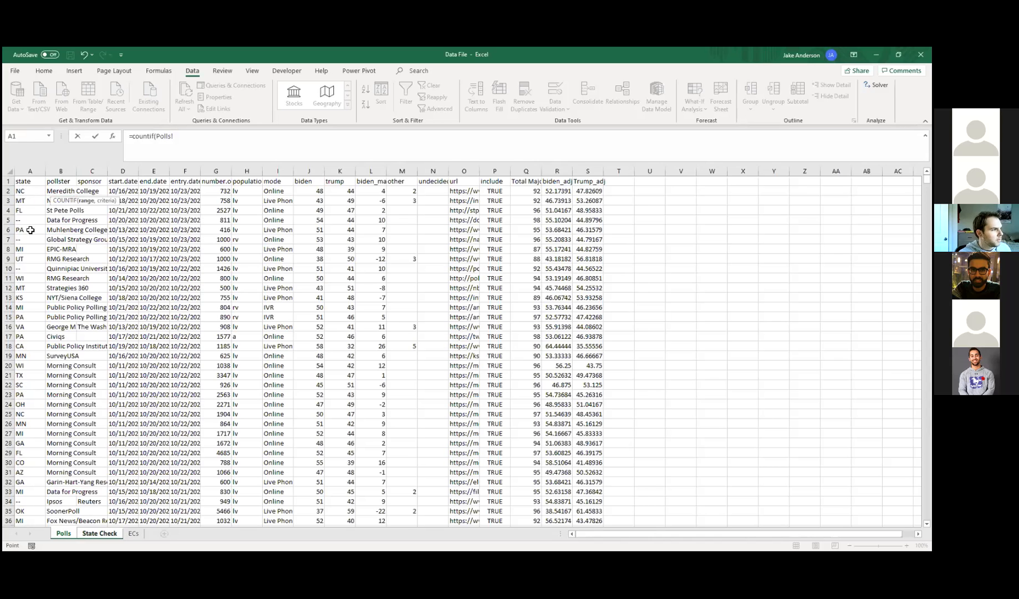
left_click(25, 193)
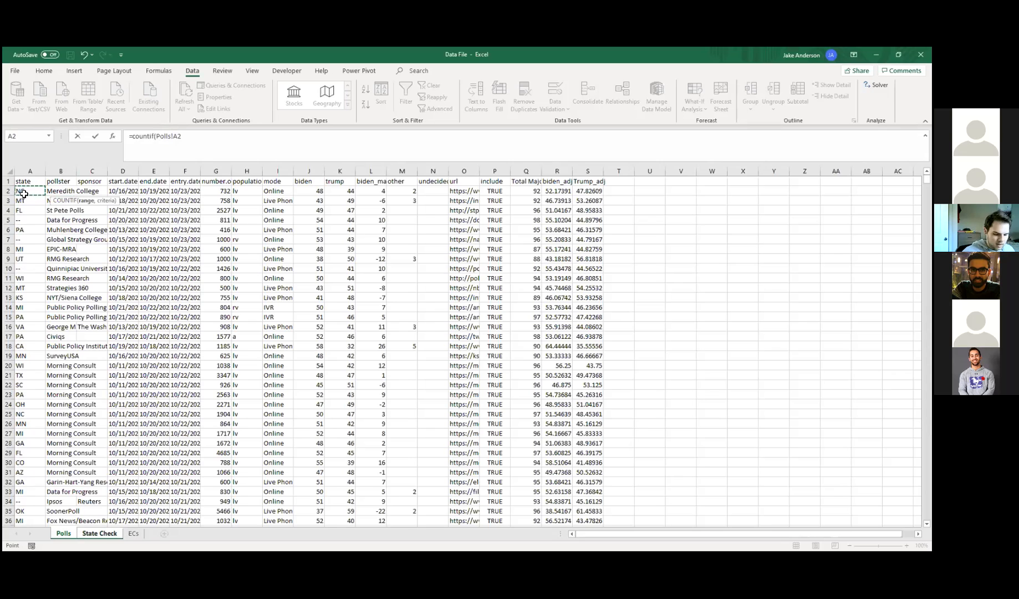
key("ctrl+shift+Down")
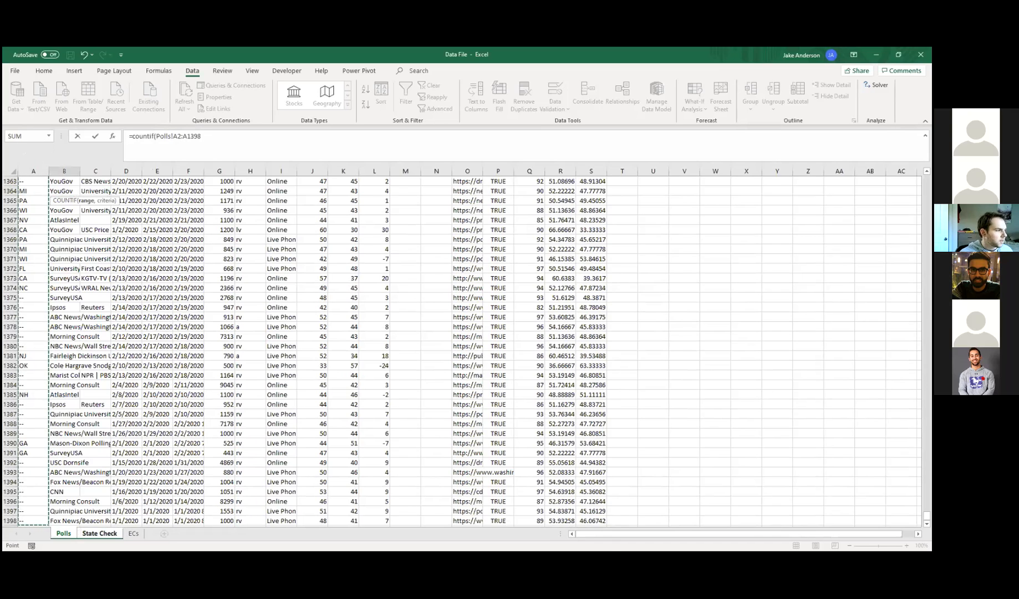
left_click(223, 138)
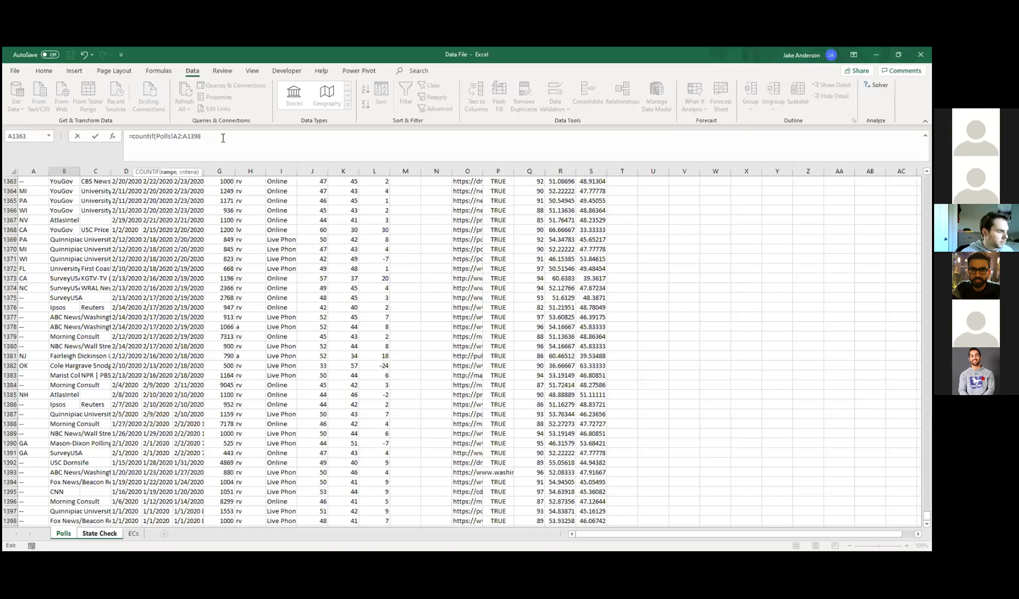
type(",")
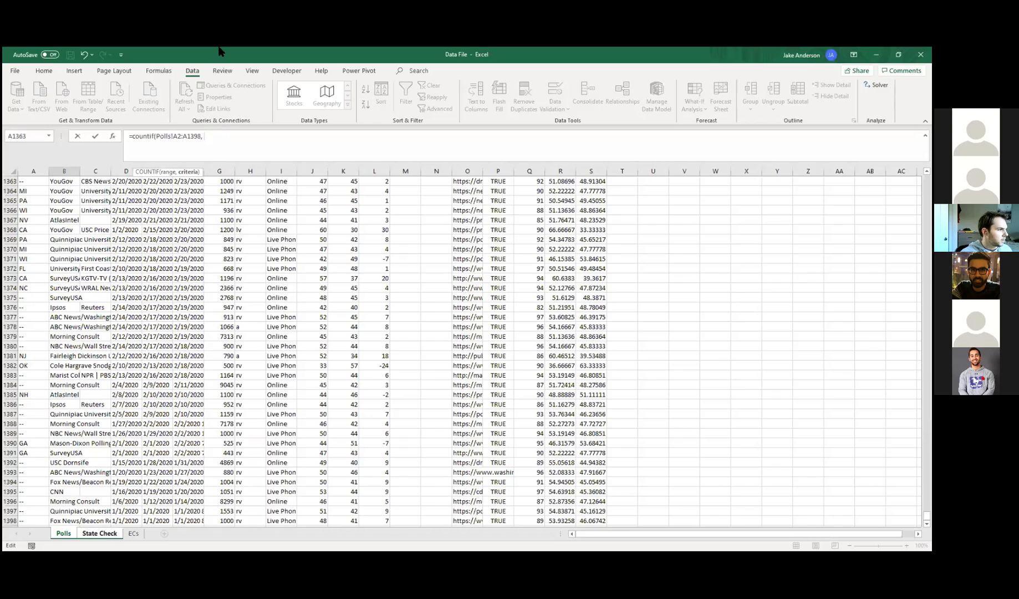
Try to complete the COUNTIF formula in B2 with the criterion ='State Check'!A2.
left_click(101, 534)
left_click_drag(268, 139, 202, 138)
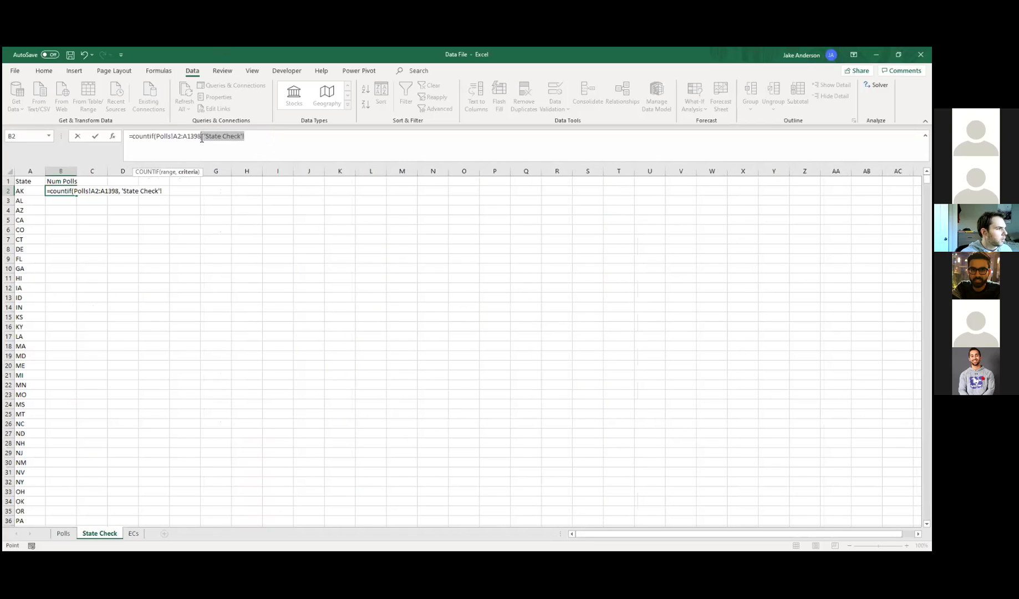
key("BackSpace")
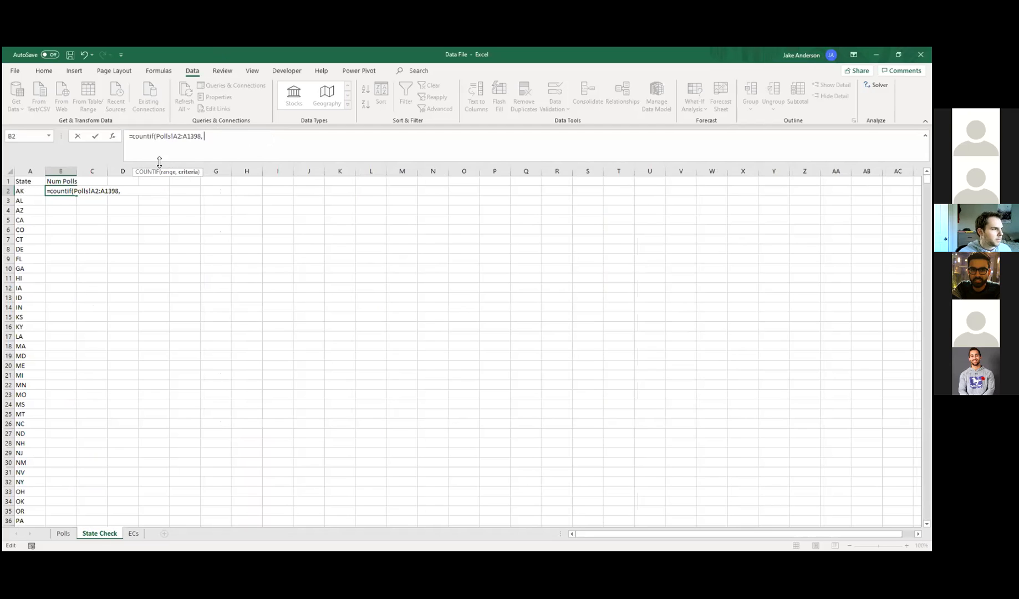
left_click(226, 137)
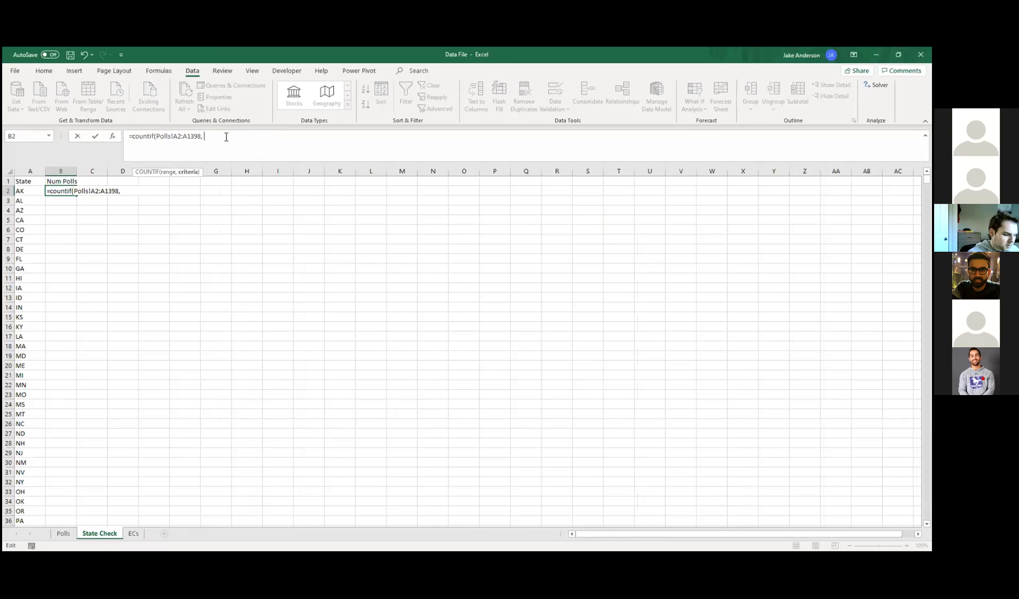
type("=")
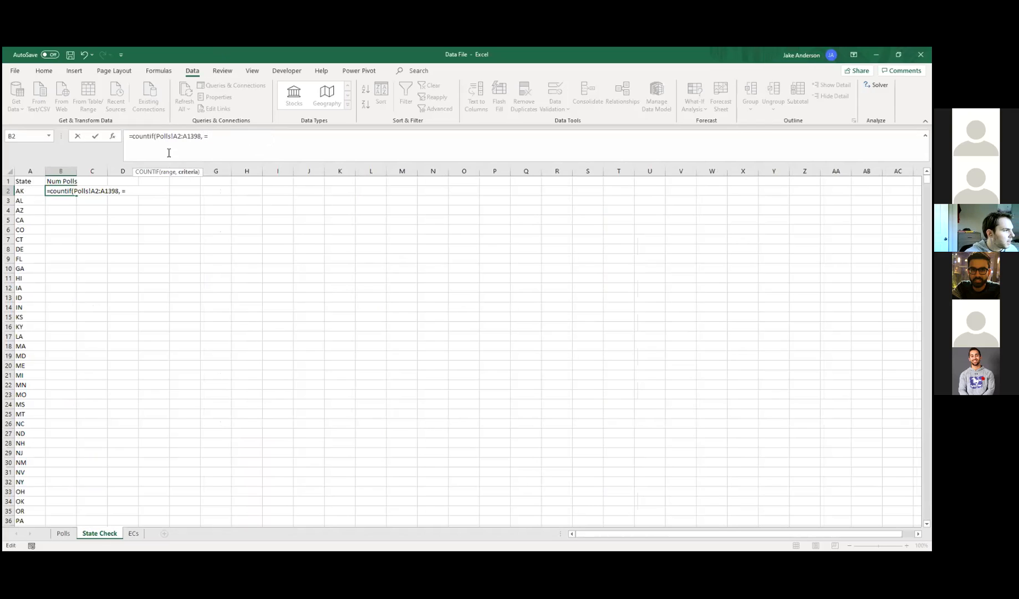
left_click(25, 192)
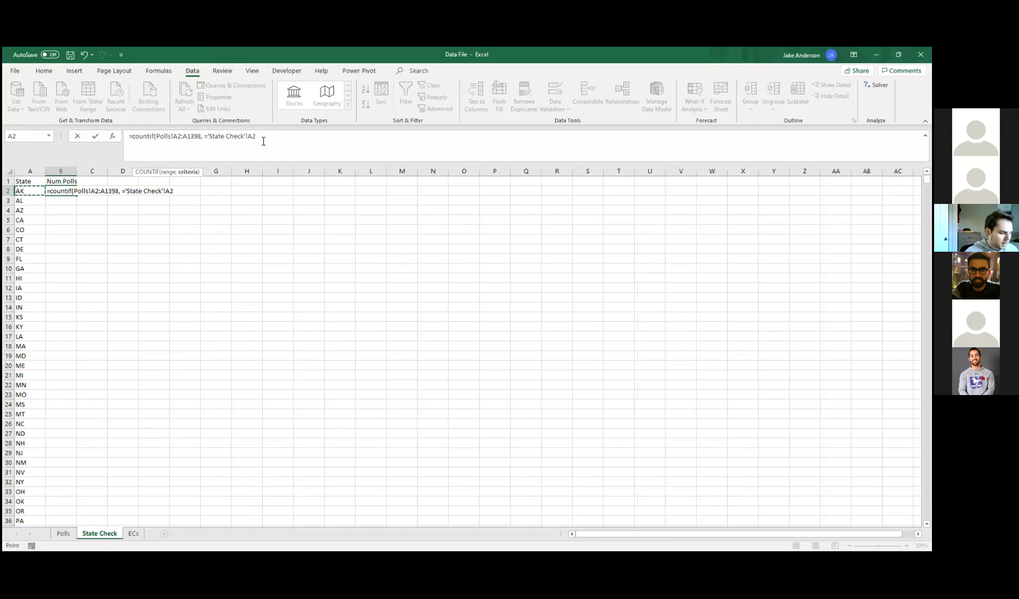
type(")")
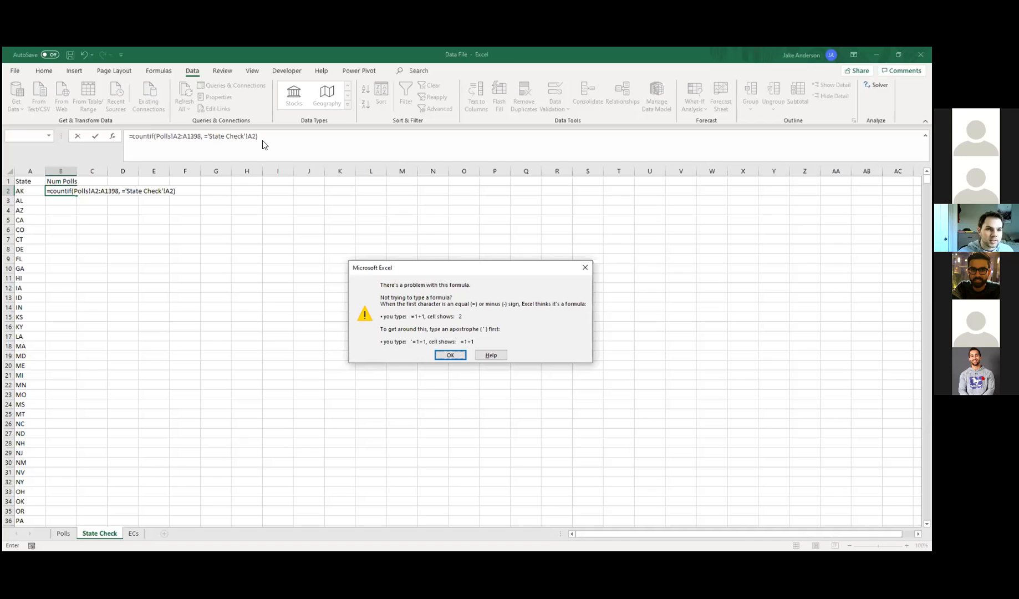
left_click(449, 356)
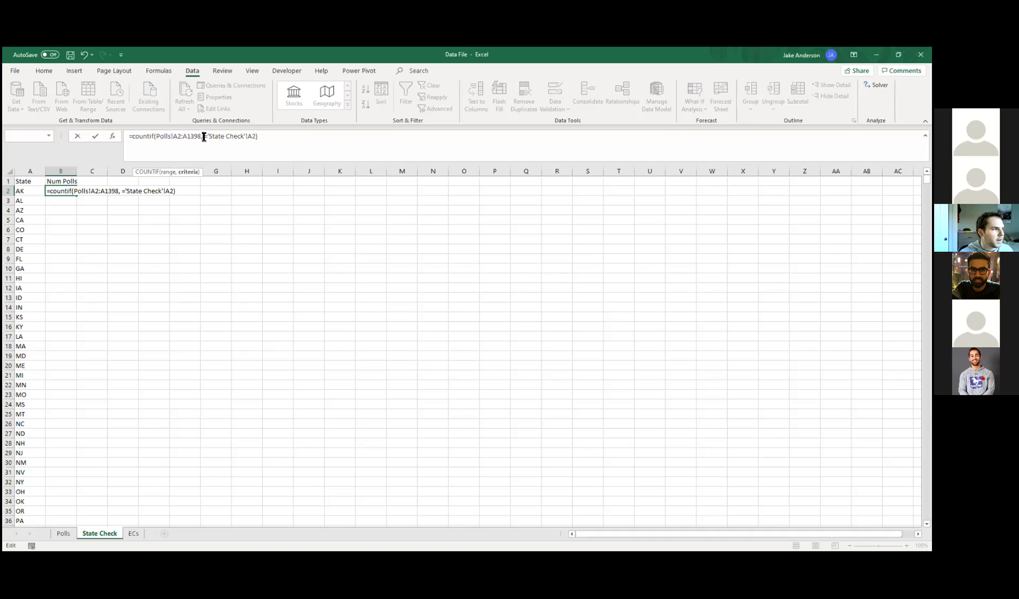
Correct the criterion in B2 to "="&'State Check'!A2 and enter the COUNTIF formula.
left_click(204, 136)
type("\"")
left_click(211, 137)
type("\"")
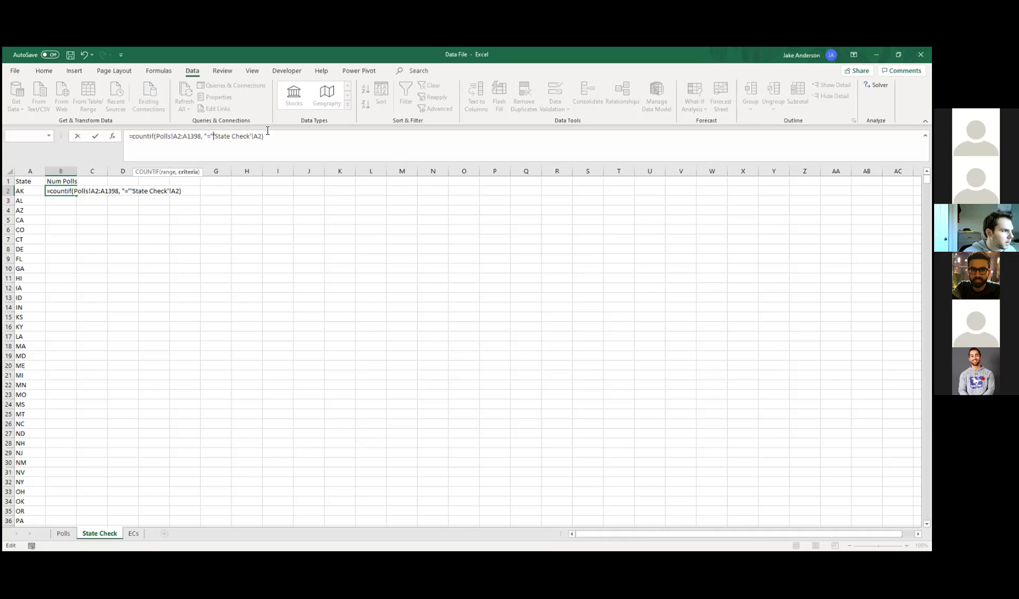
type("&")
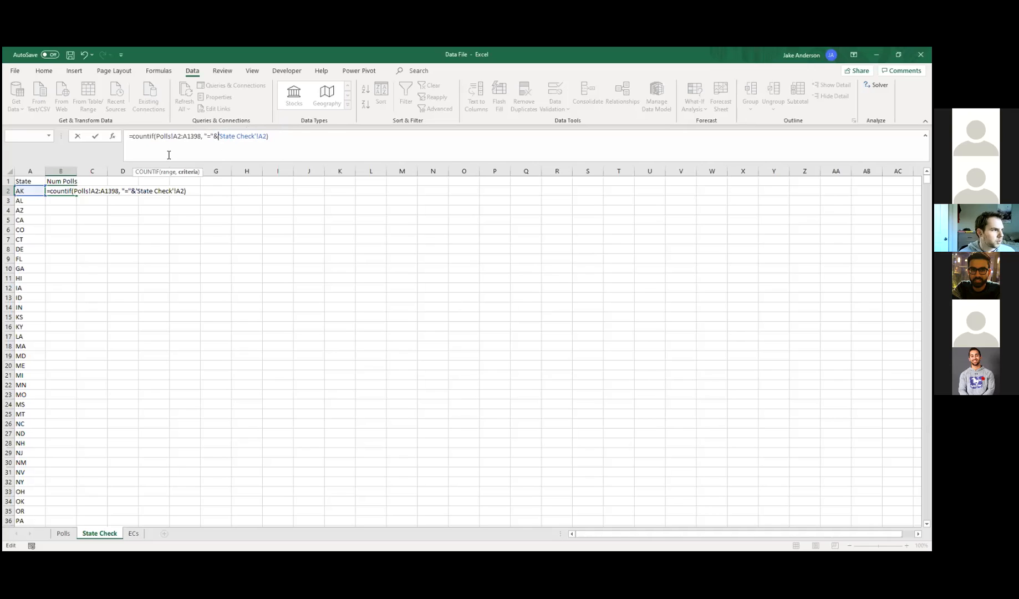
left_click(215, 136)
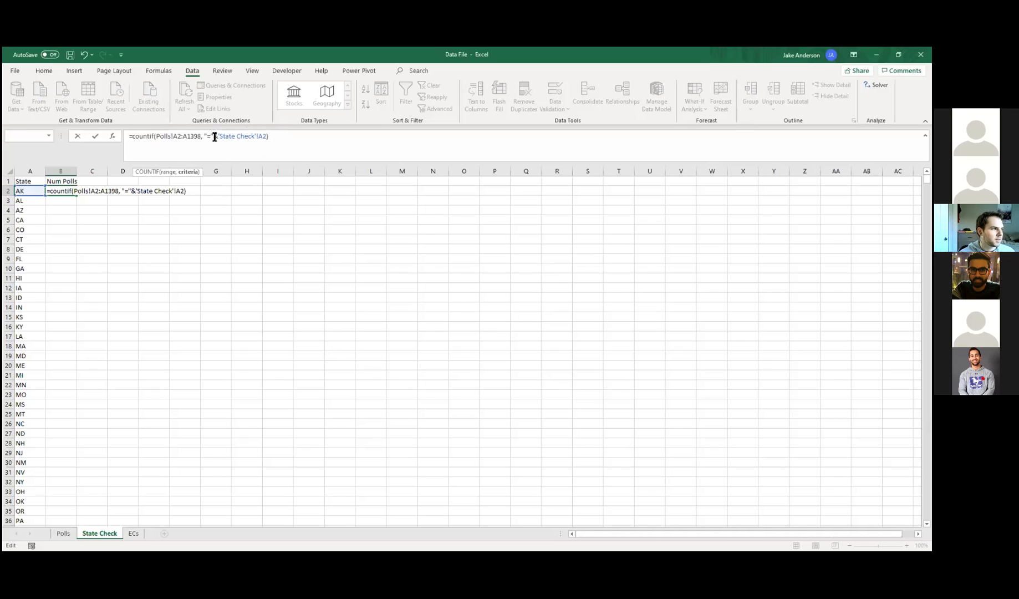
left_click_drag(214, 136, 218, 136)
left_click(276, 137)
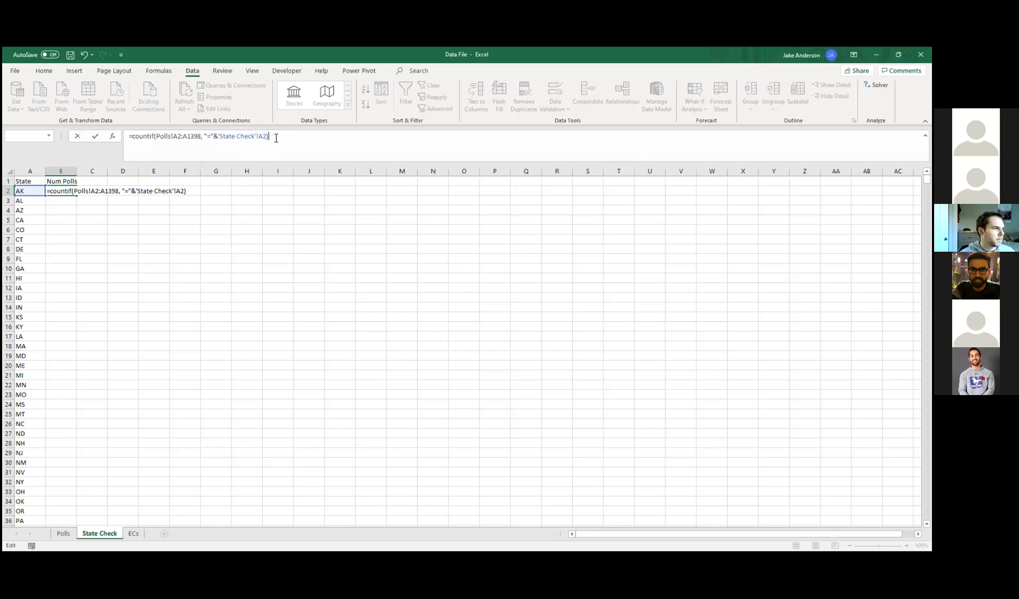
key("Return")
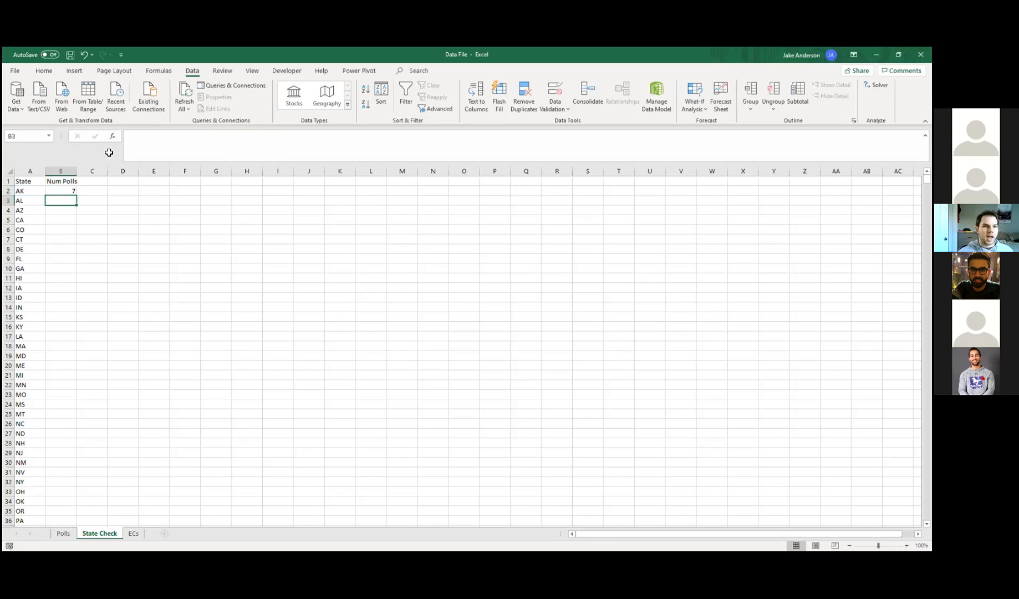
Copy the COUNTIF formula from B2 into B3 for the state AL.
left_click(63, 191)
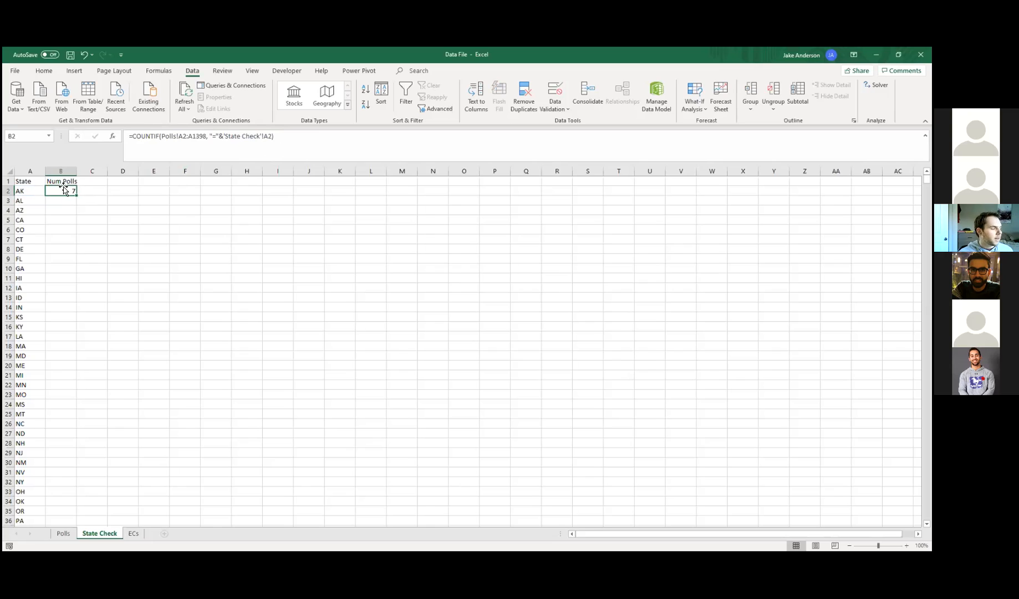
key("ctrl+c")
left_click(64, 200)
key("ctrl+v")
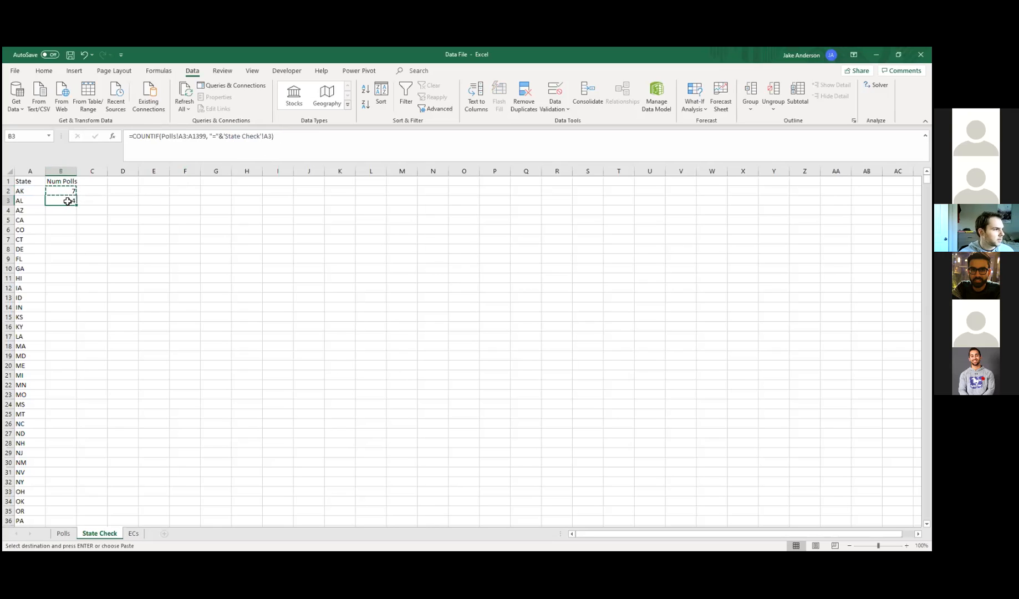
Compare the COUNTIF ranges in B2 and B3 of State Check with the data rows on the Polls sheet.
left_click(69, 192)
left_click(67, 200)
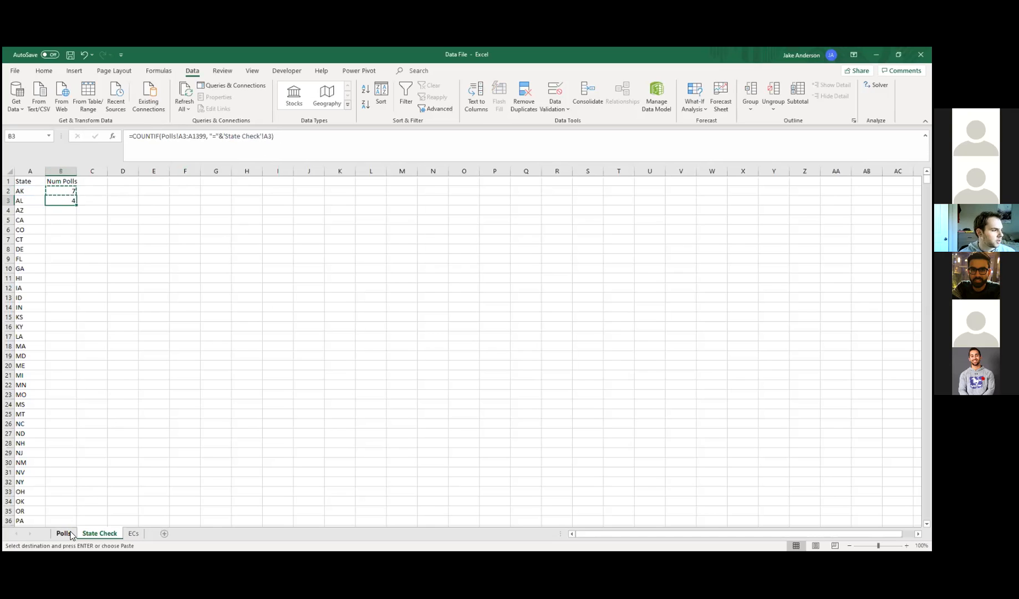
key("ctrl+Page_Up")
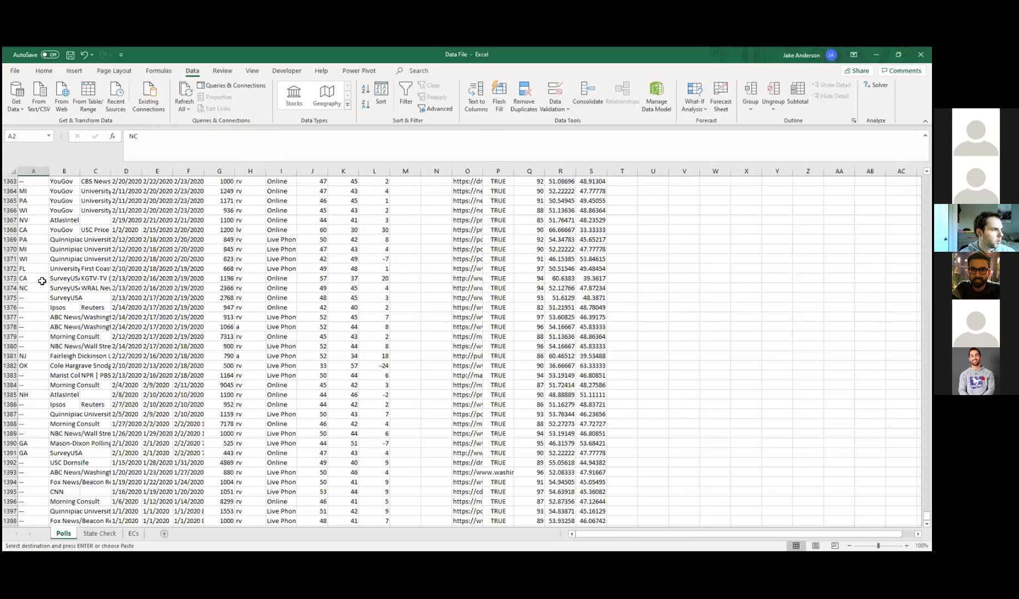
left_click(99, 533)
left_click(62, 191)
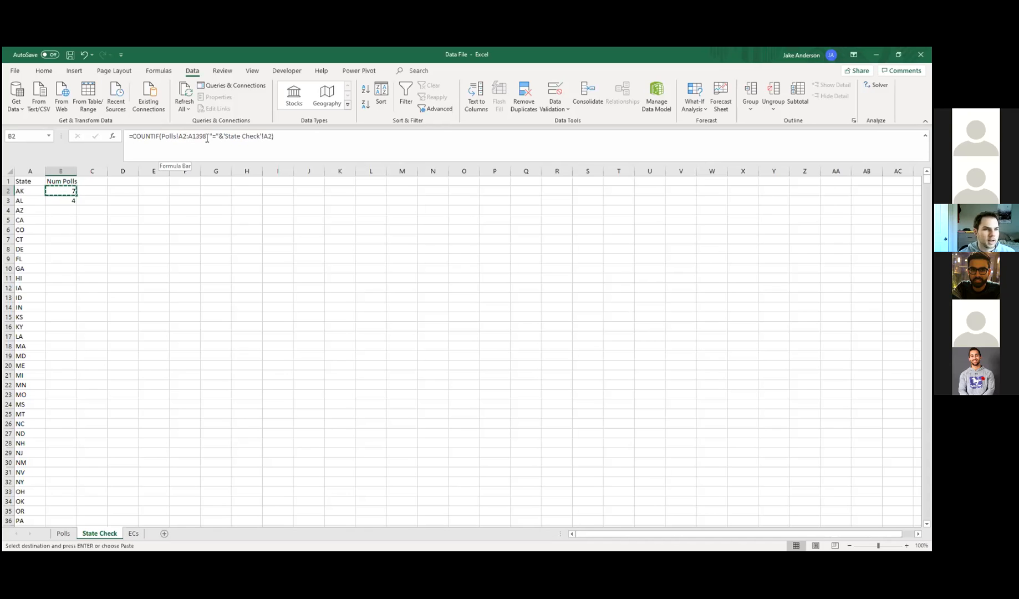
key("Escape")
left_click(70, 200)
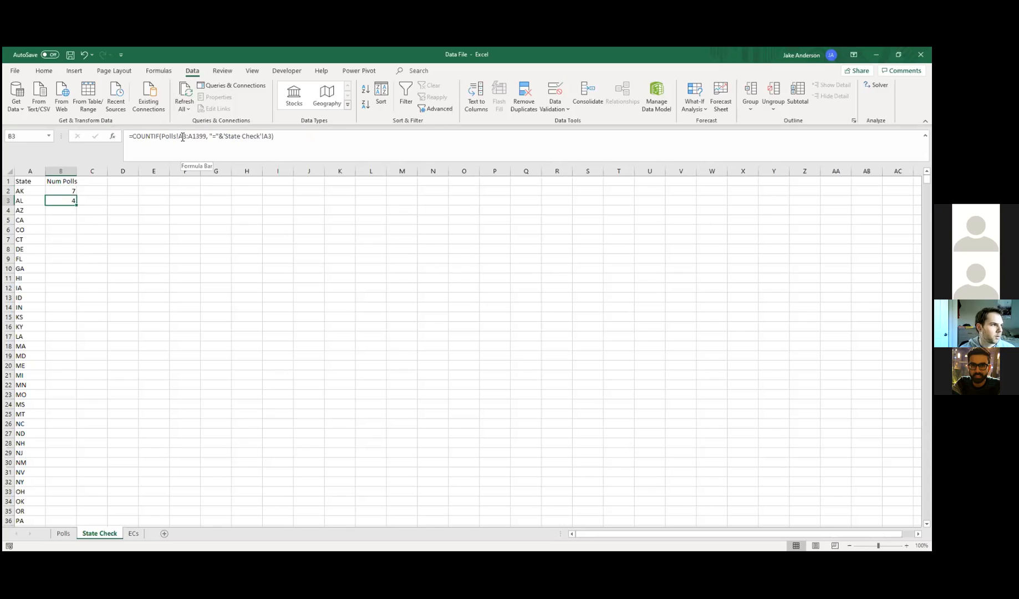
left_click(203, 136)
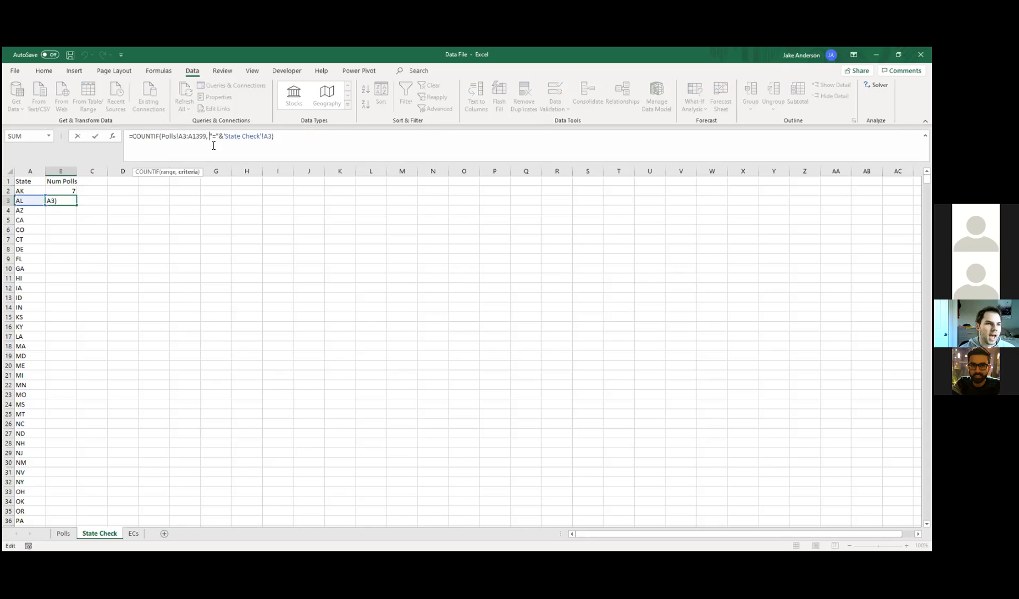
key("Return")
left_click(71, 190)
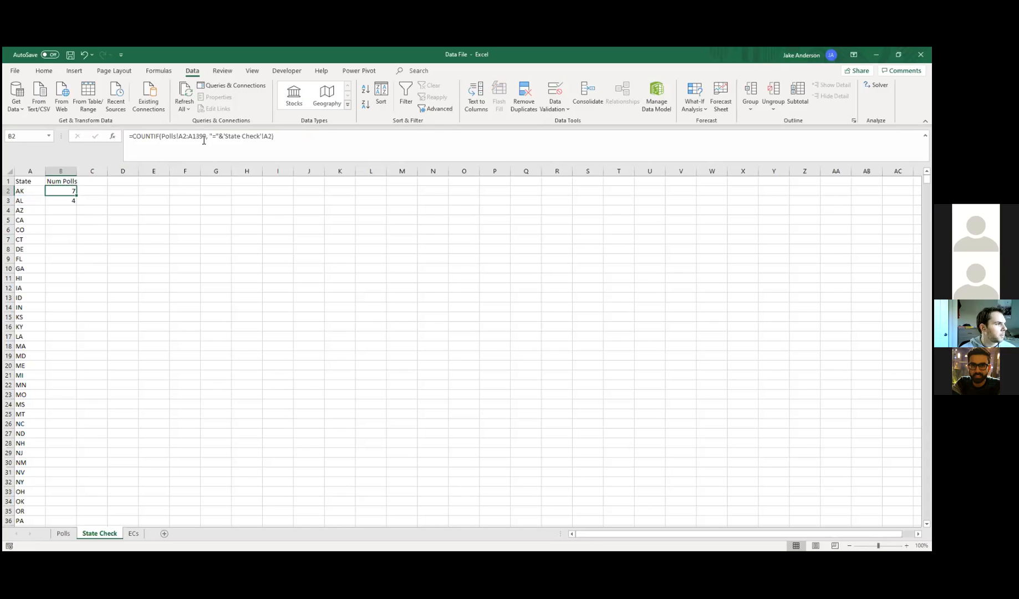
Try to lock the Polls range in B2's COUNTIF formula as $A$2:$A$1398.
left_click(177, 143)
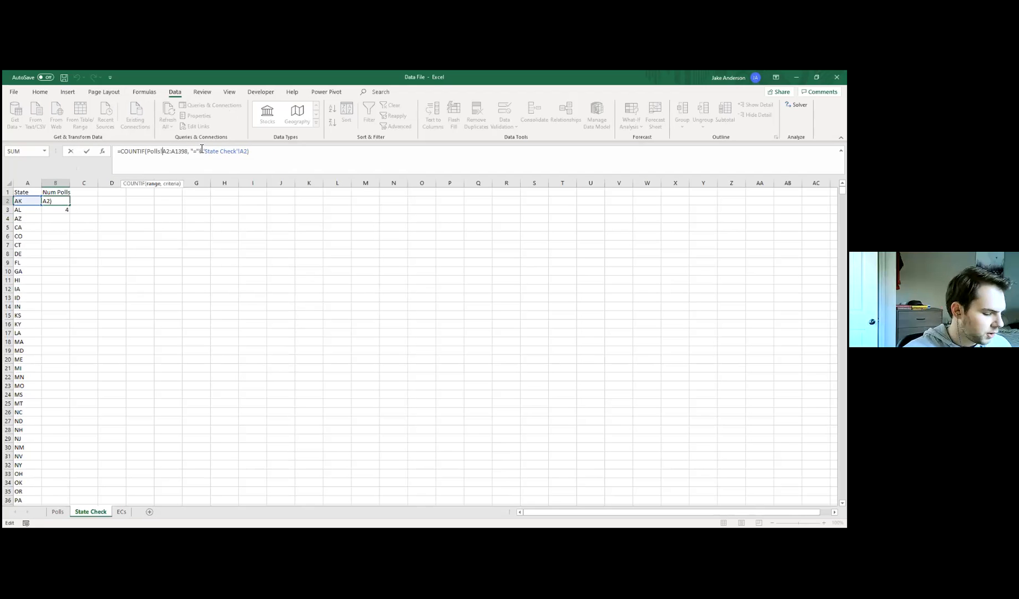
type("$A")
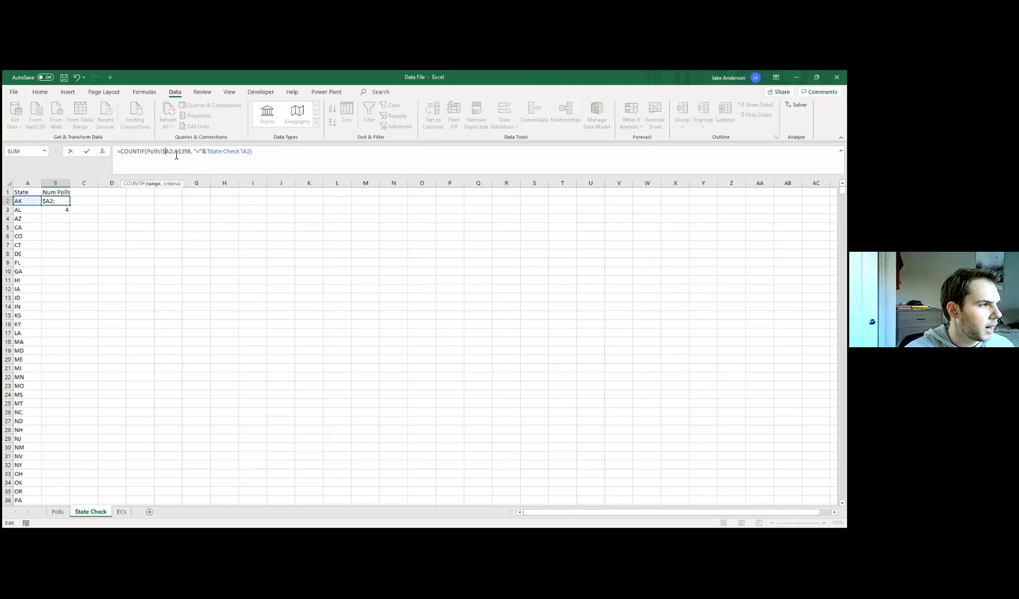
type("$")
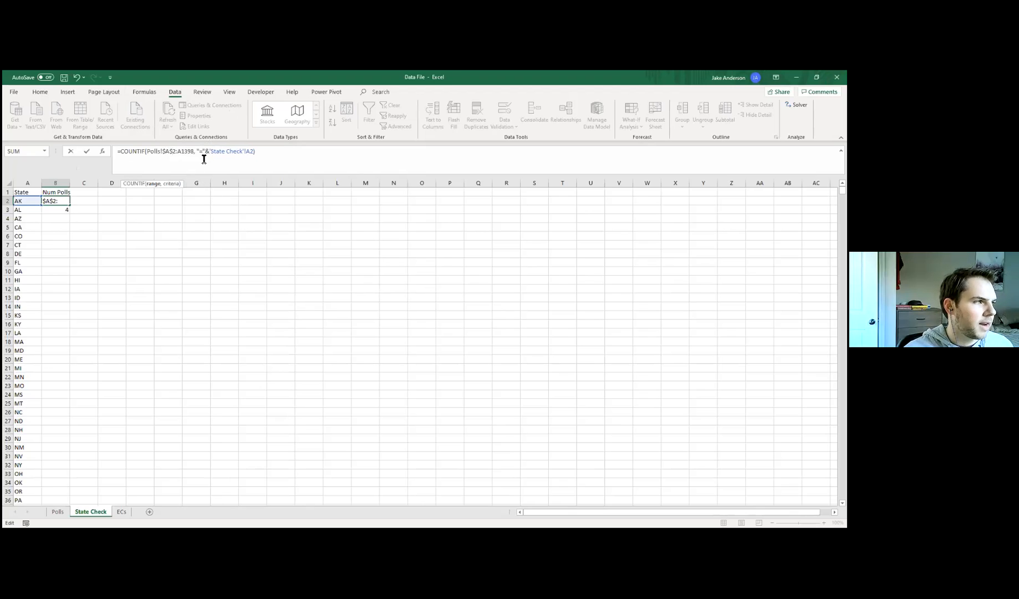
left_click(189, 159)
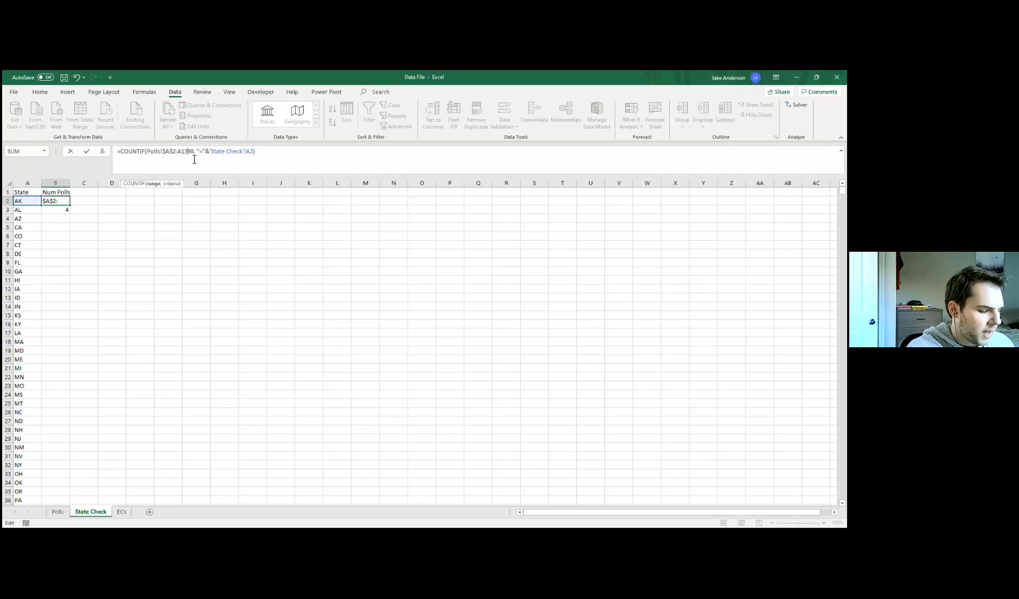
key("F4")
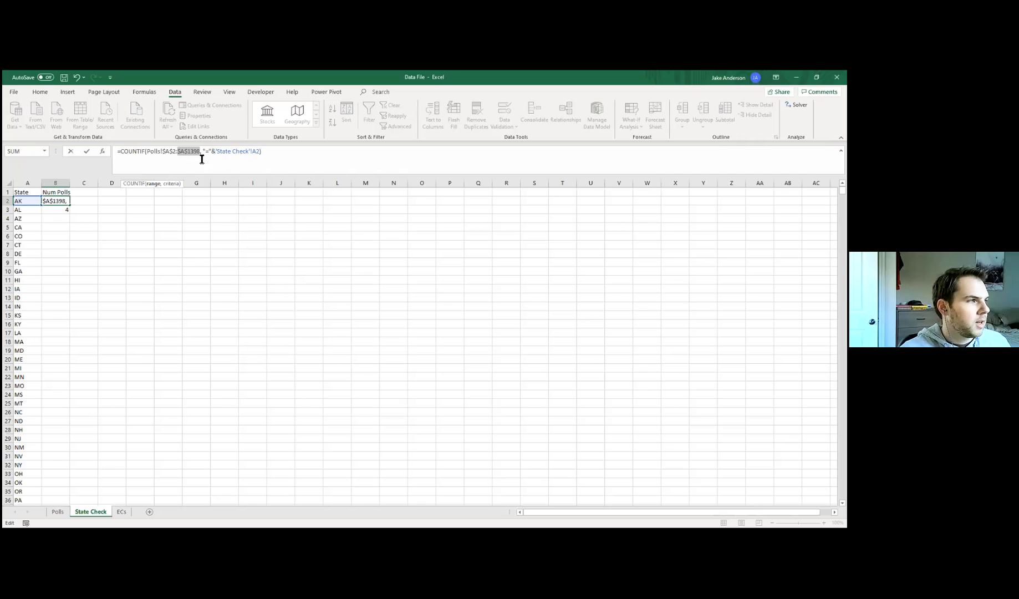
left_click(234, 156)
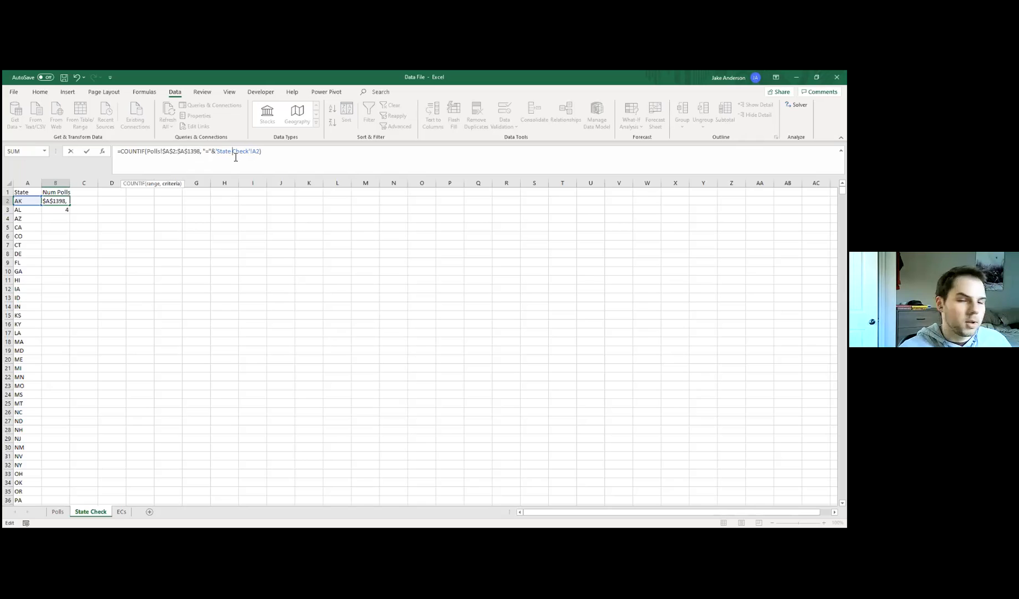
left_click(111, 261)
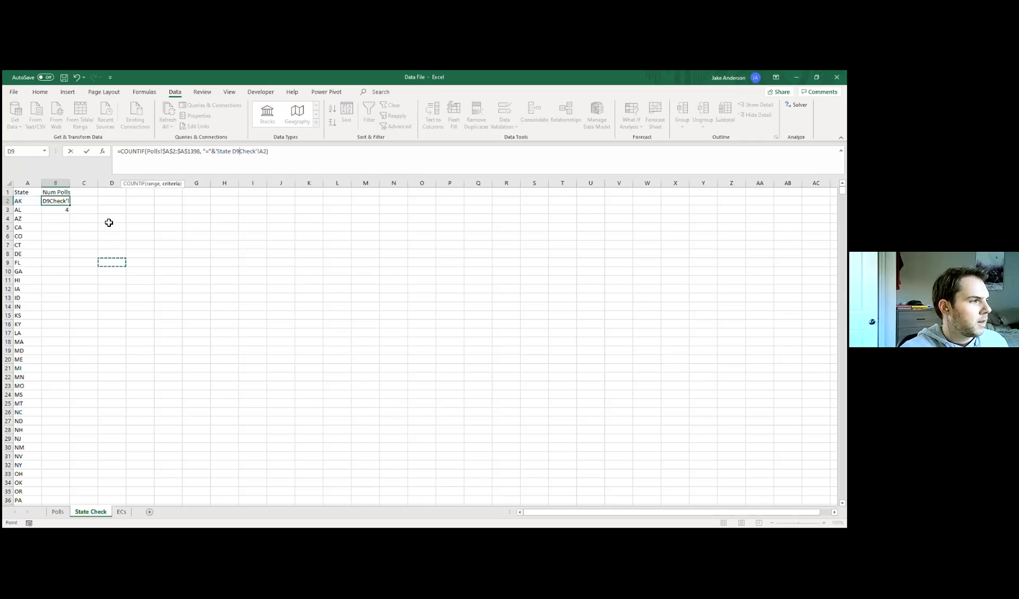
key("Return")
left_click(394, 293)
left_click(216, 163)
key("Escape")
left_click(54, 201)
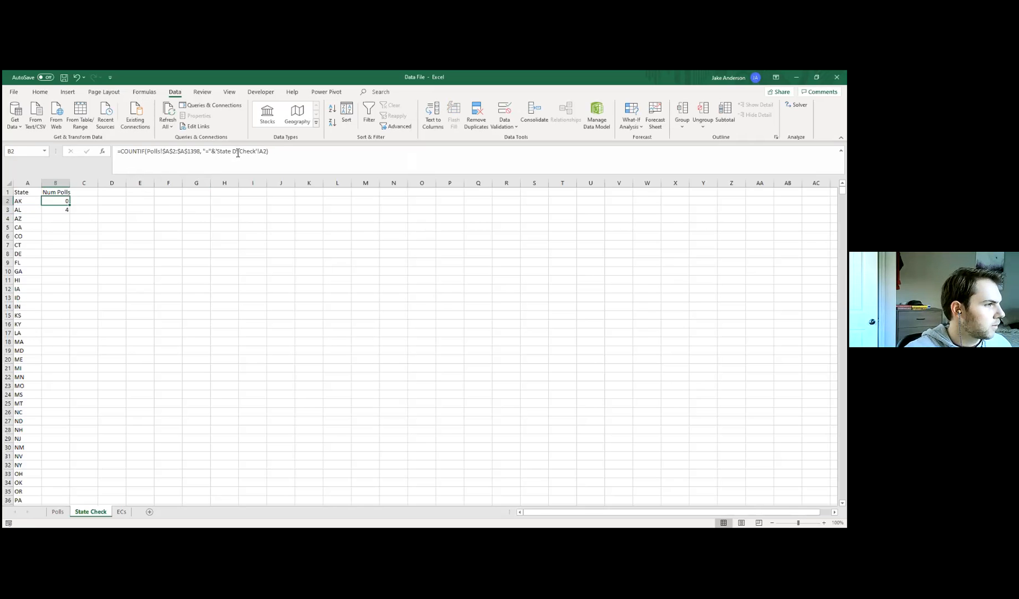
Make both ends of the Polls range in B3's COUNTIF formula absolute, as $A$3:$A$1399.
key("Down")
left_click(168, 150)
key("F4")
left_click(191, 151)
key("F4")
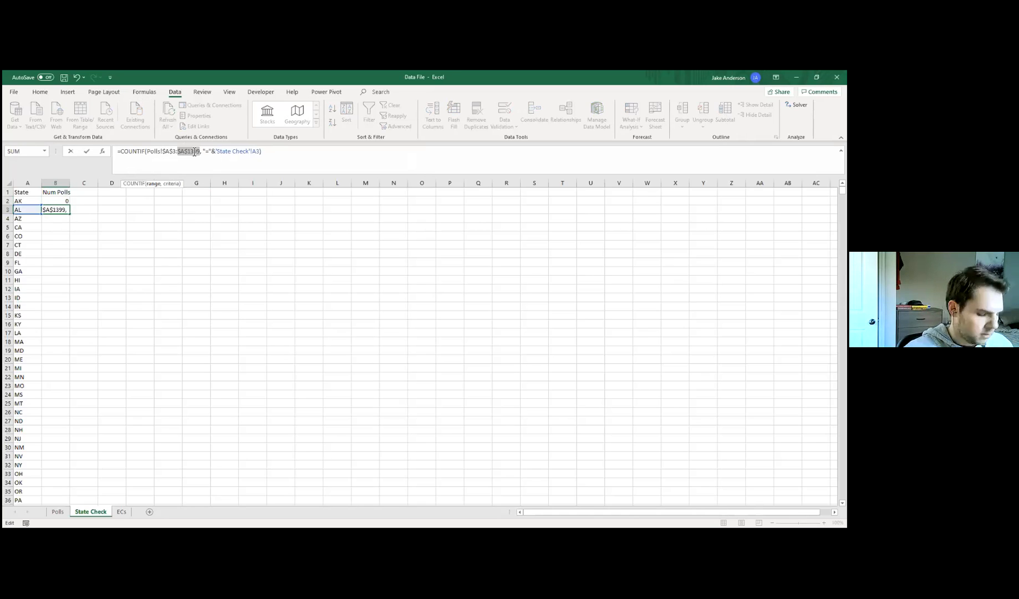
key("Return")
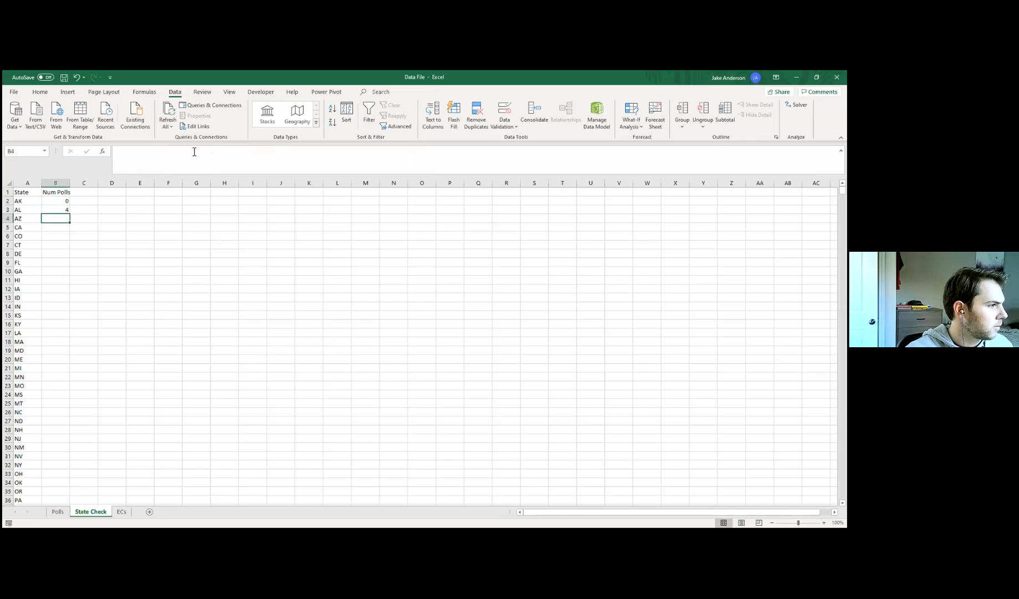
Copy the COUNTIF formula from B3 up into B2 and set its Polls range to $A$2:$A$1398.
left_click(61, 210)
left_click_drag(69, 214, 68, 200)
left_click(60, 202)
left_click(58, 209)
left_click(62, 200)
left_click(173, 151)
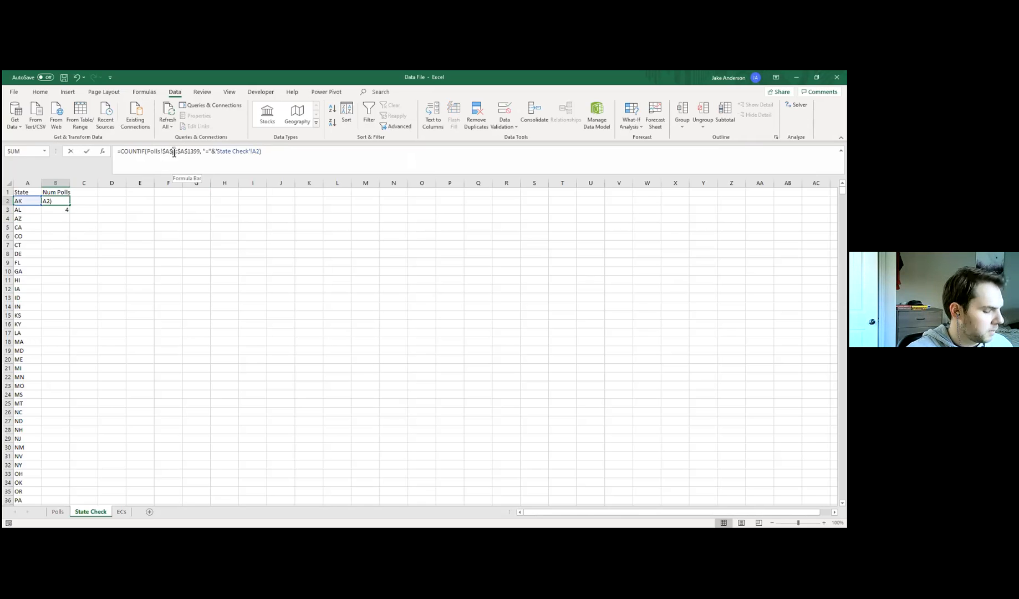
key("BackSpace")
type("2")
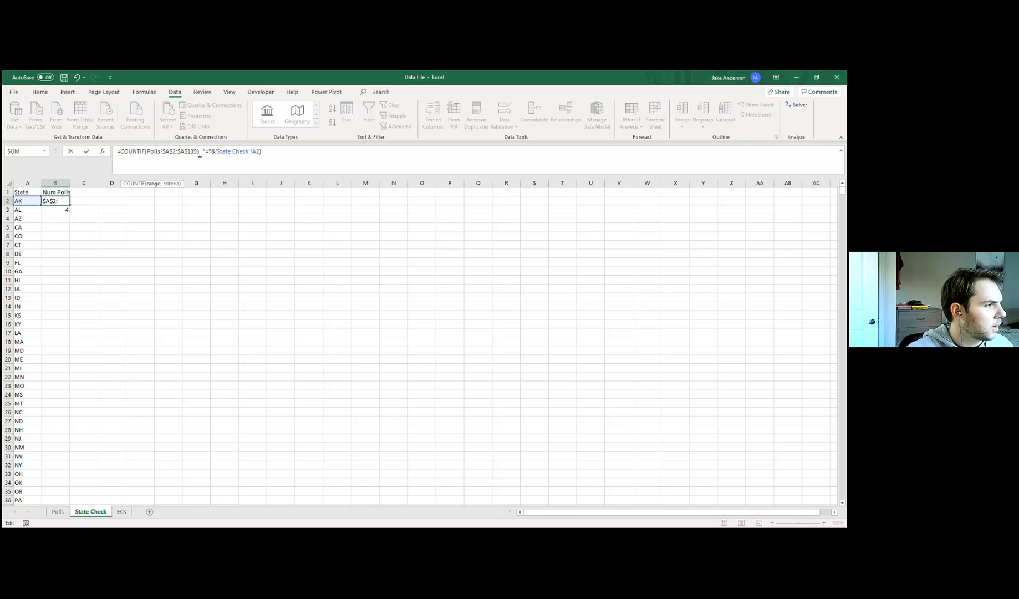
key("Return")
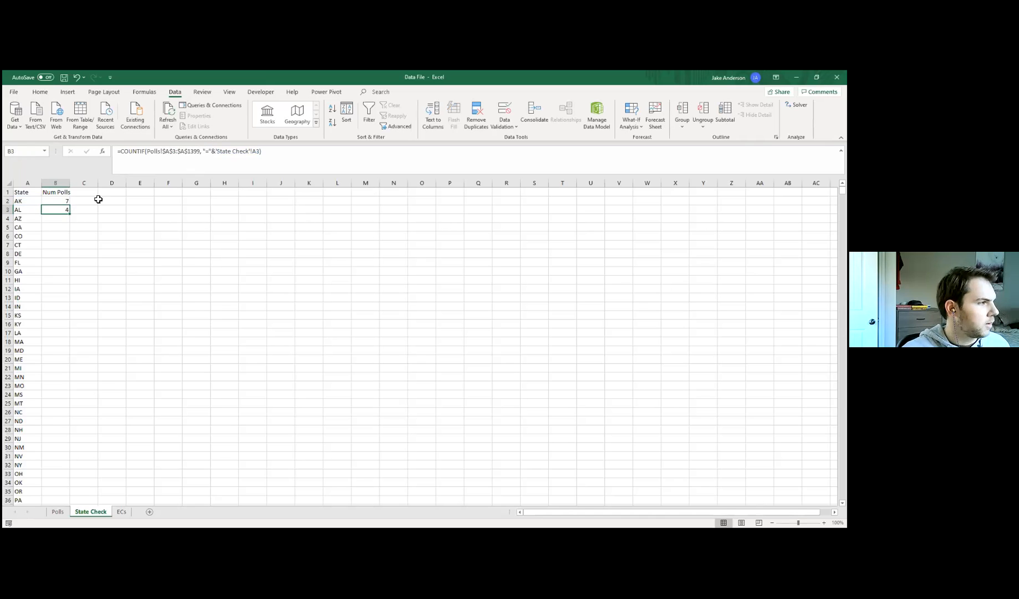
Fill the corrected COUNTIF formula from B2 into B3 and compare the references in both cells.
left_click(60, 201)
left_click_drag(69, 205, 69, 210)
left_click(61, 201)
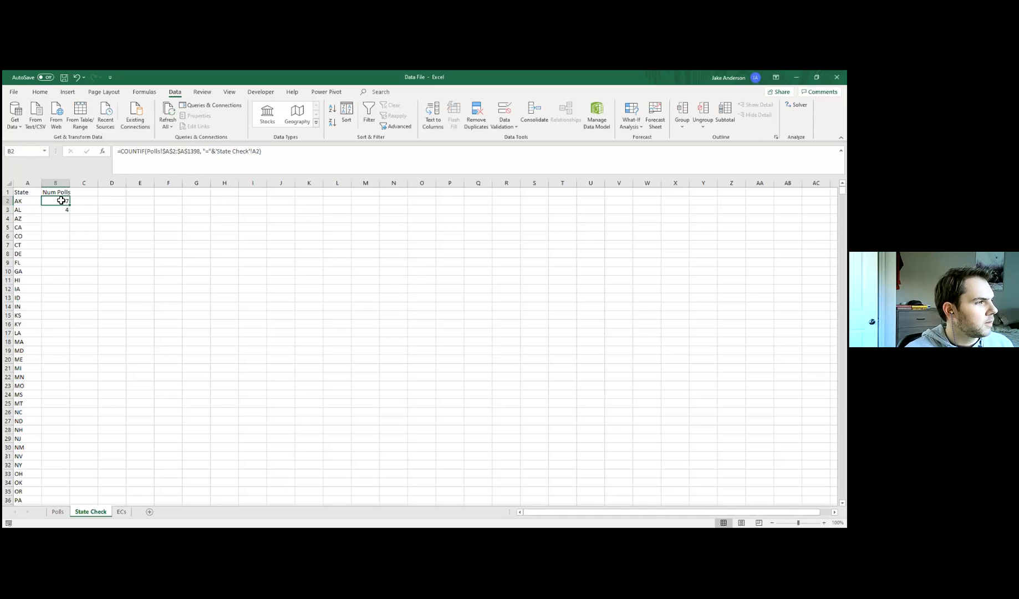
key("Down")
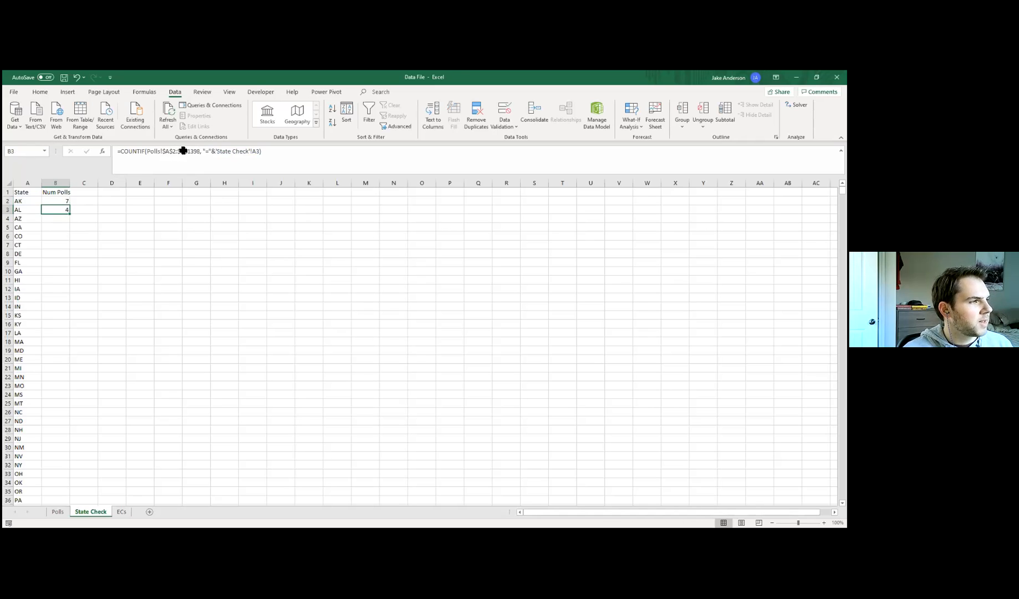
left_click(63, 199)
left_click(54, 209)
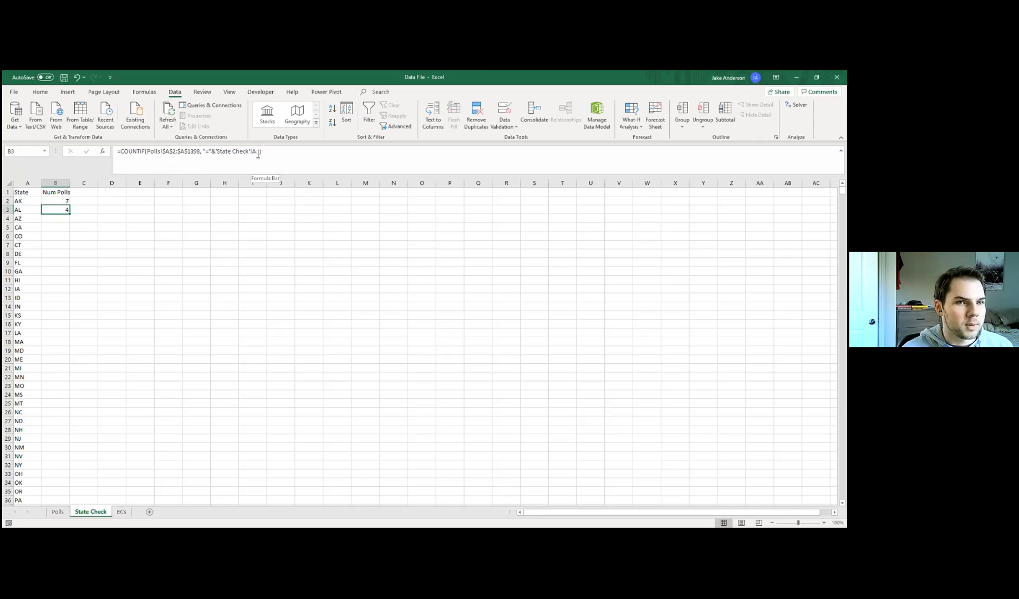
Fill the COUNTIF formula from B2 down the Num Polls column to the last state in row 45.
left_click(63, 201)
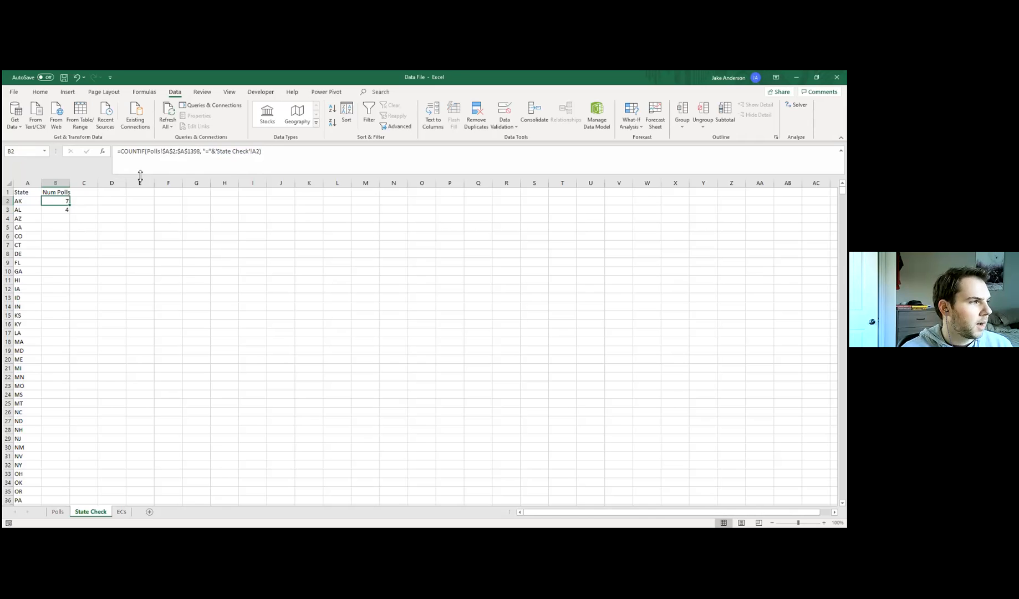
left_click_drag(70, 207, 66, 216)
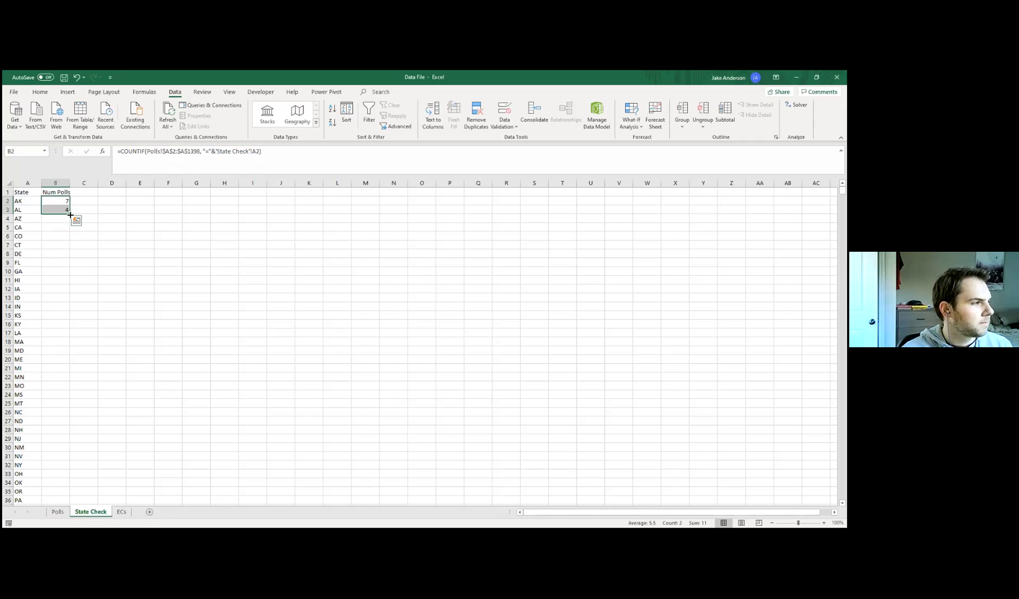
double_click(69, 214)
scroll(117, 299, "down", 5)
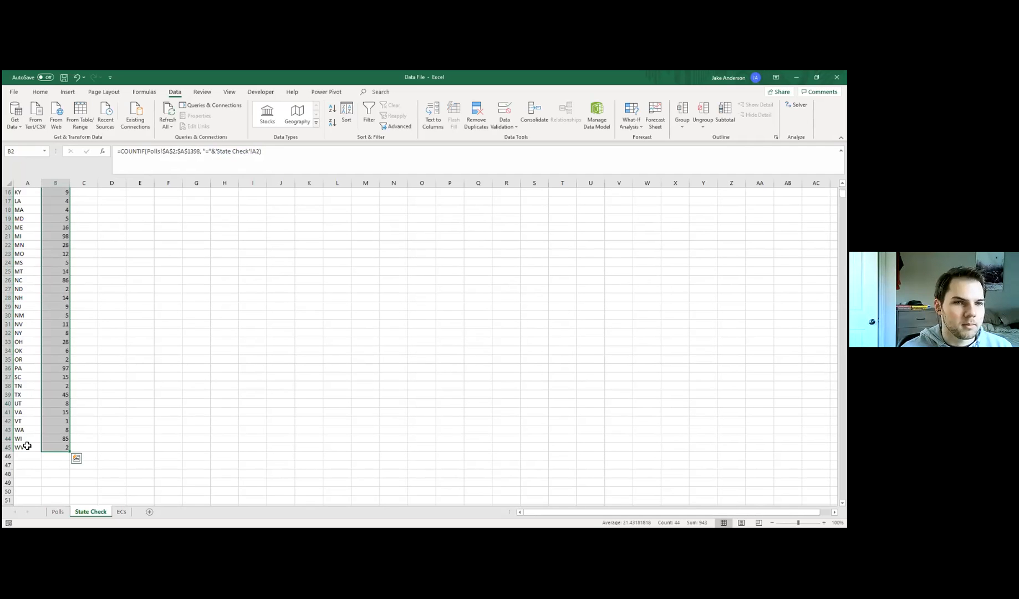
scroll(58, 410, "up", 5)
Examine the poll counts of individual states such as AZ, FL, MI, AL and DE.
left_click(103, 298)
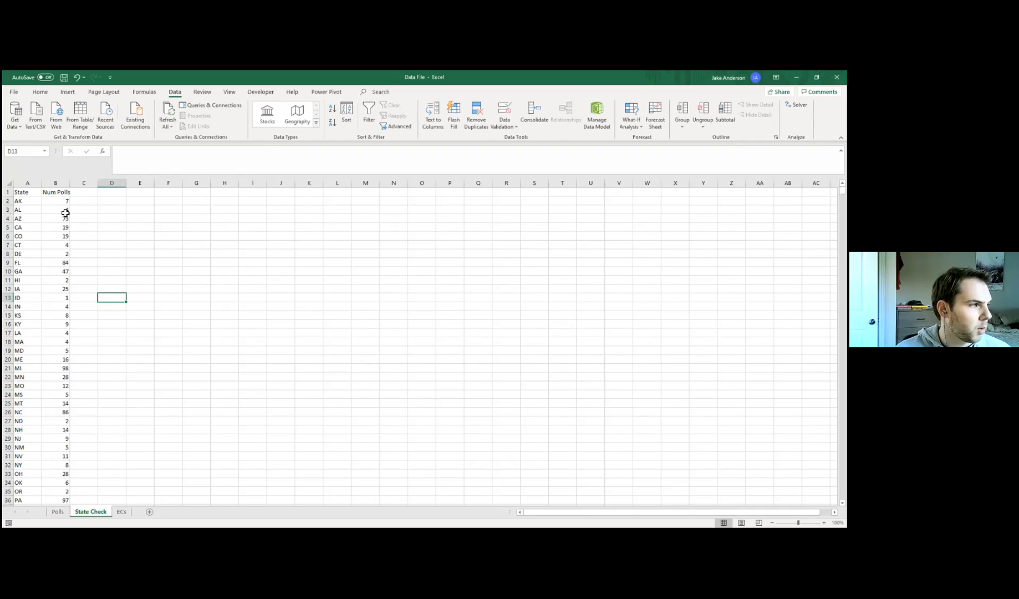
left_click_drag(31, 218, 47, 215)
left_click_drag(36, 264, 59, 262)
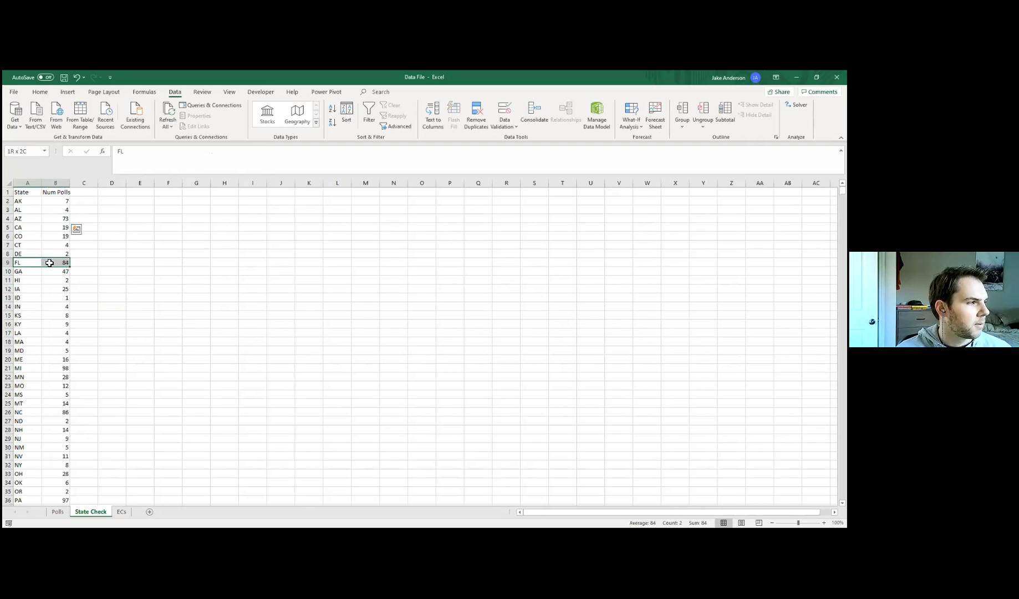
left_click_drag(38, 369, 55, 368)
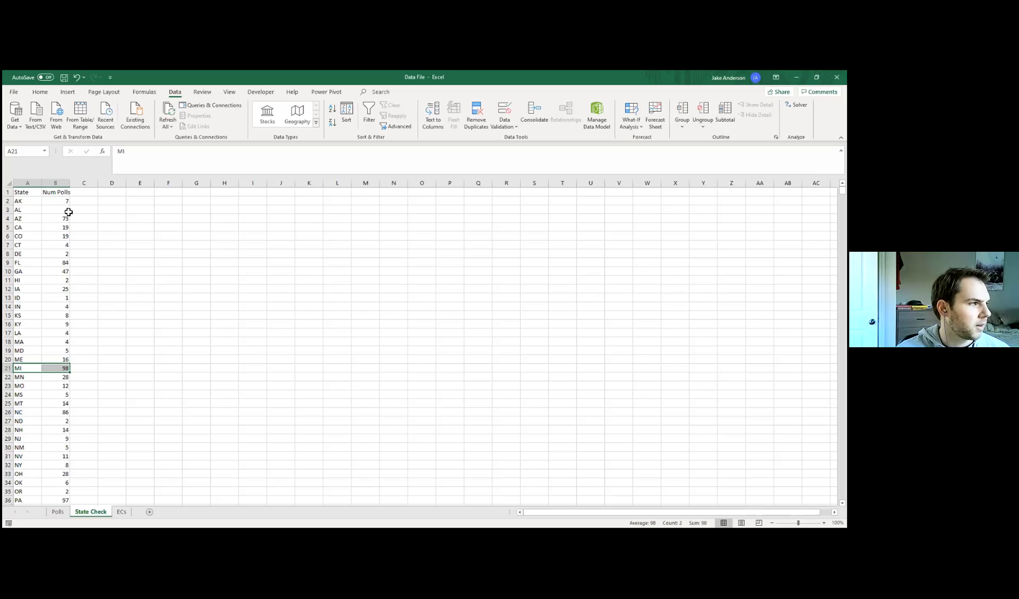
left_click_drag(23, 209, 63, 209)
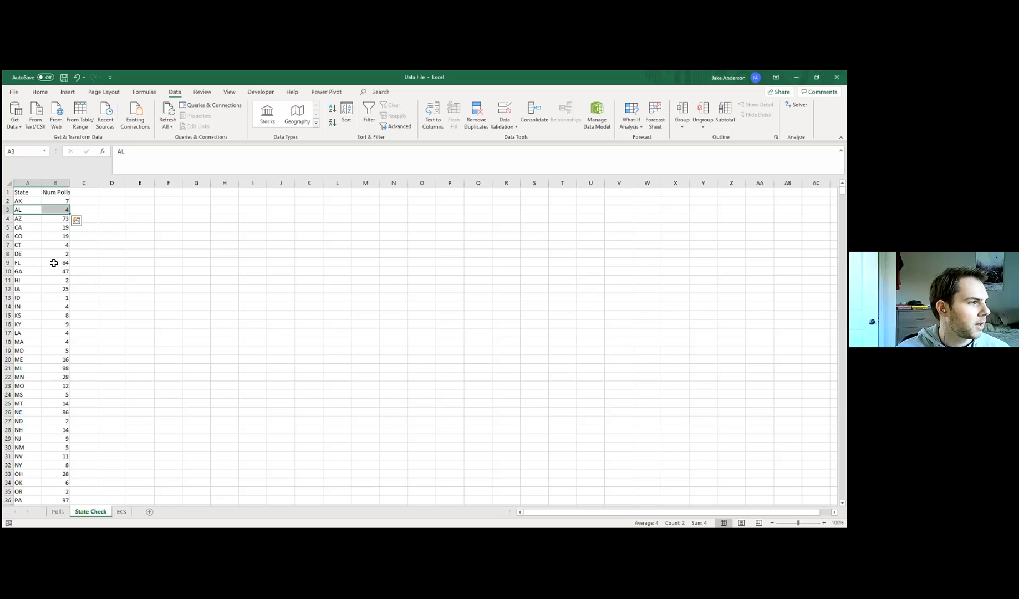
left_click_drag(36, 254, 67, 253)
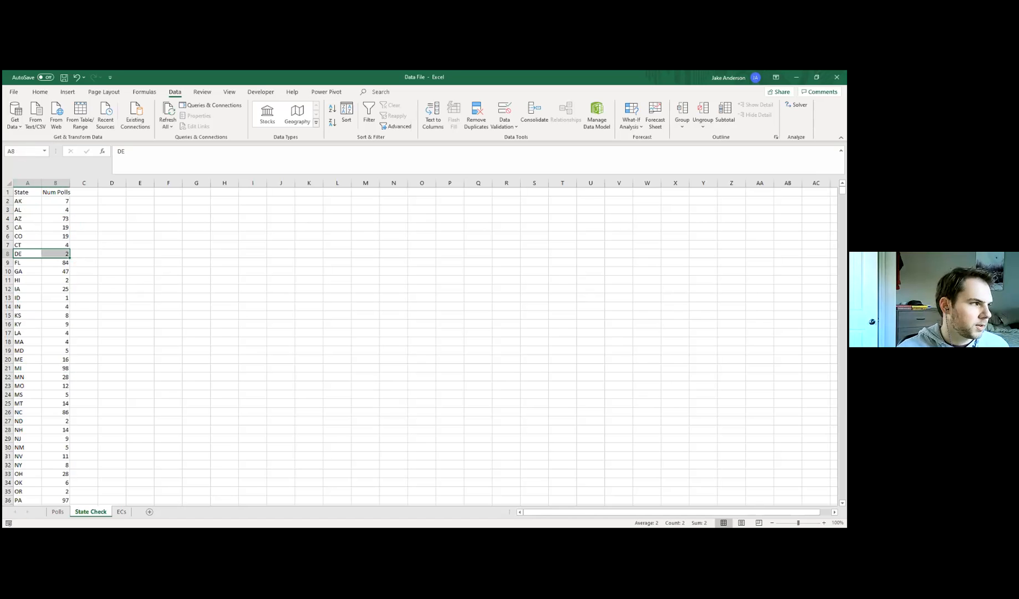
left_click(110, 226)
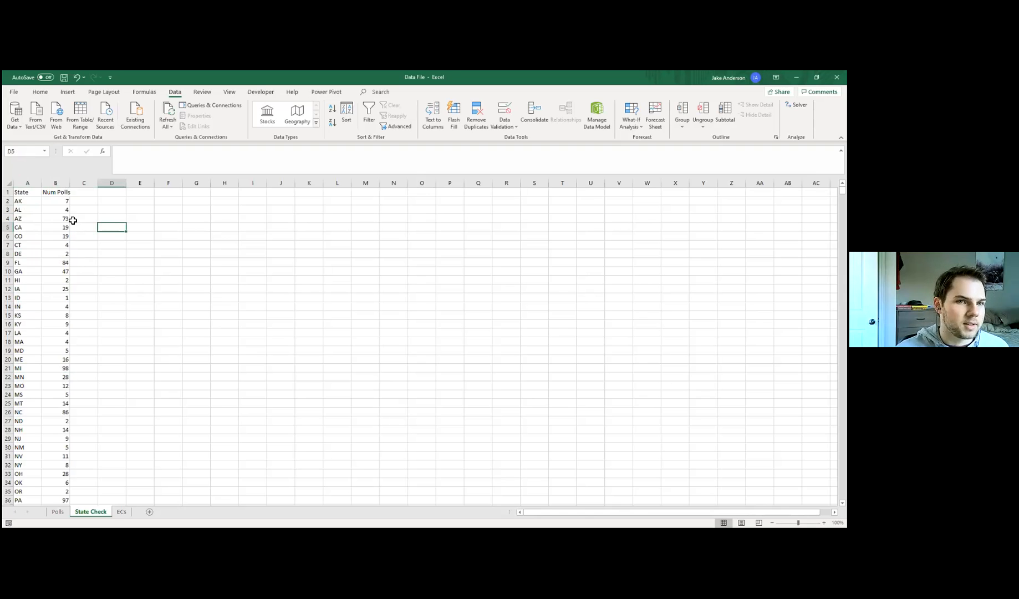
Create a copy of the ECs sheet at the end of the Data File workbook.
left_click(122, 511)
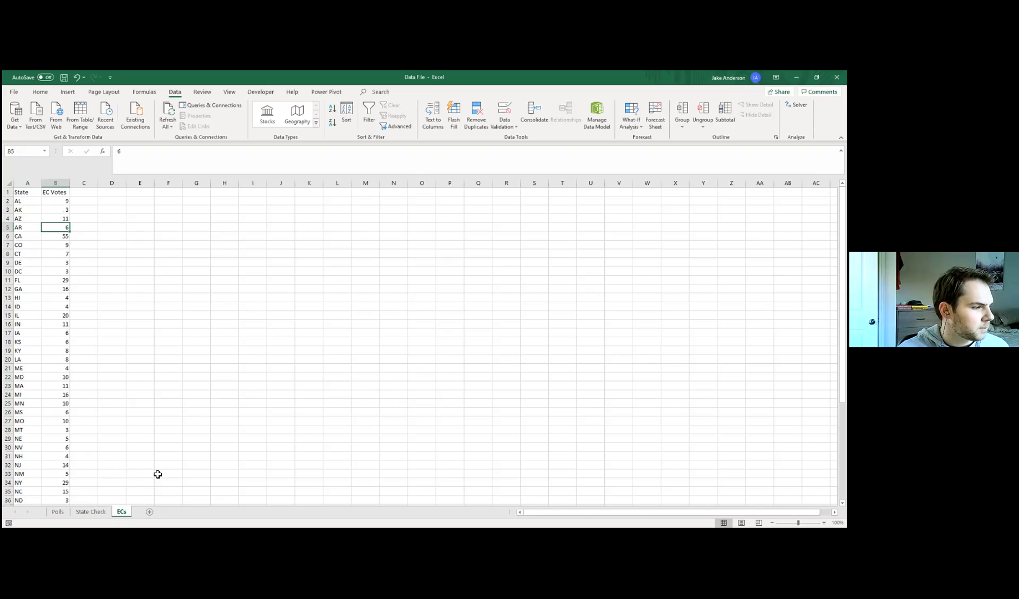
right_click(121, 511)
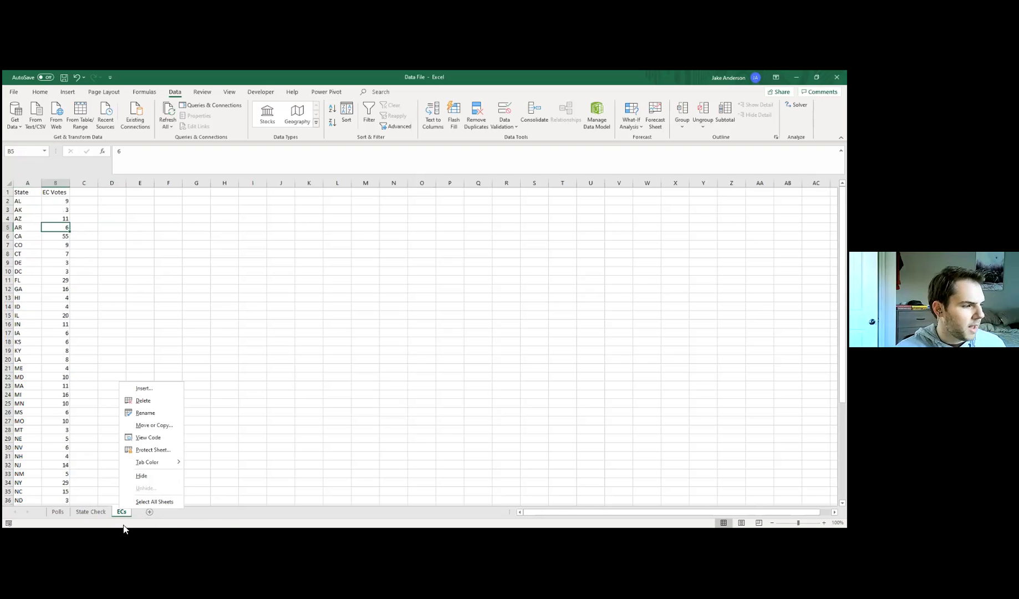
left_click(156, 425)
left_click(122, 427)
left_click(100, 458)
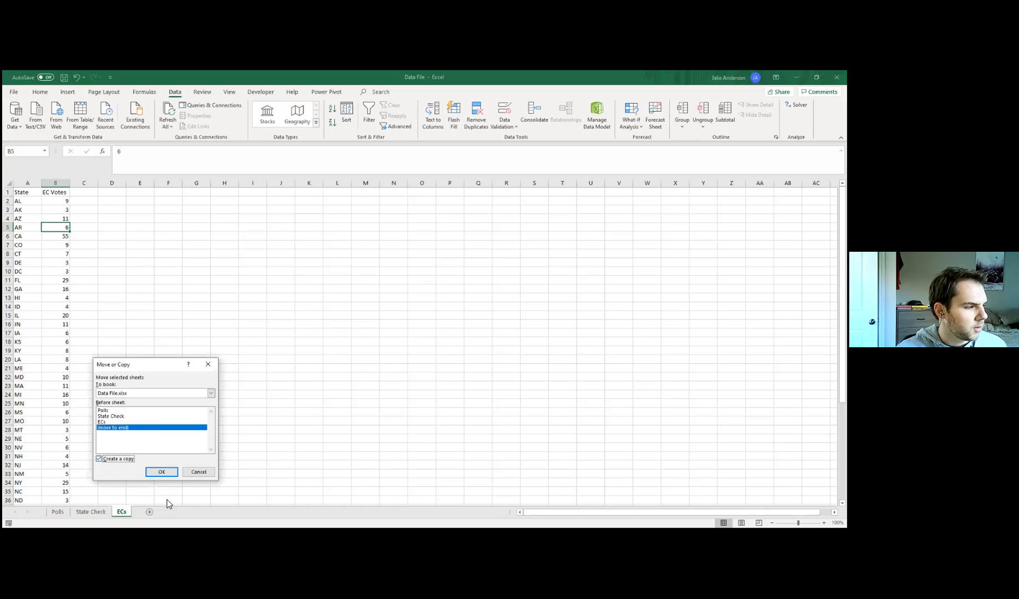
left_click(163, 472)
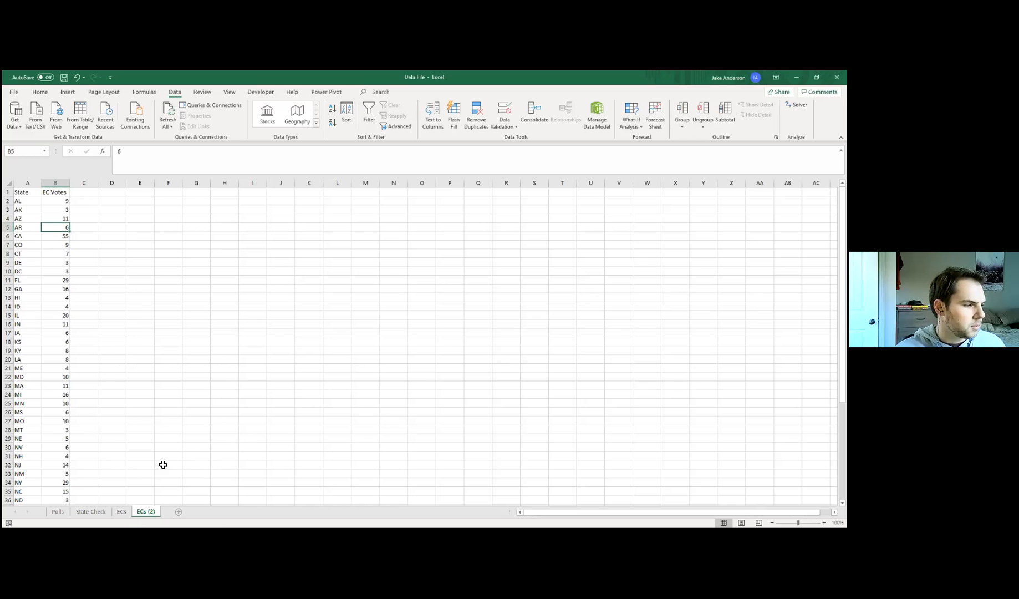
Rename the copied ECs sheet as First Analysis.
double_click(145, 511)
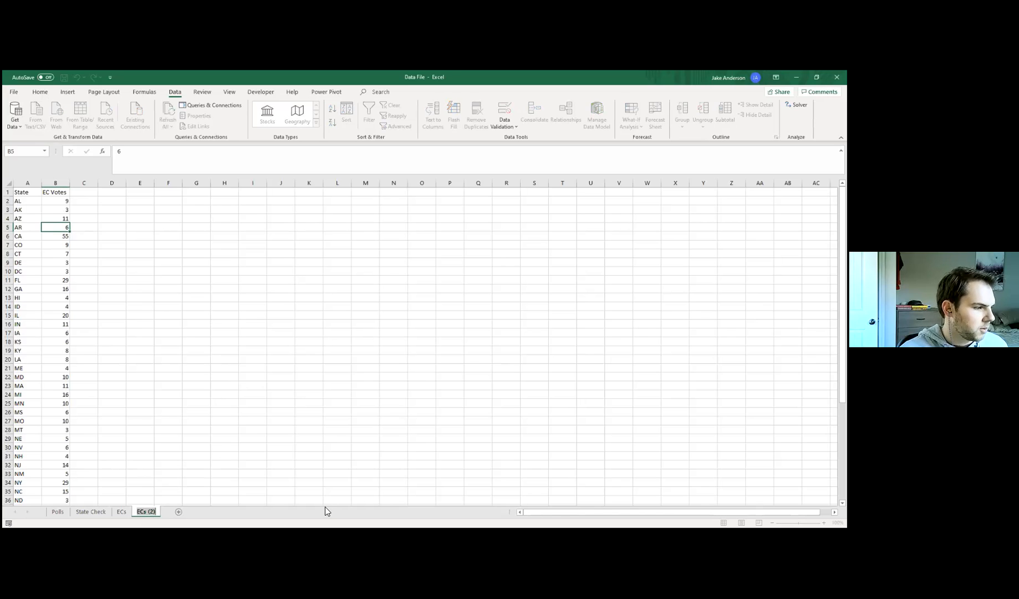
type("First")
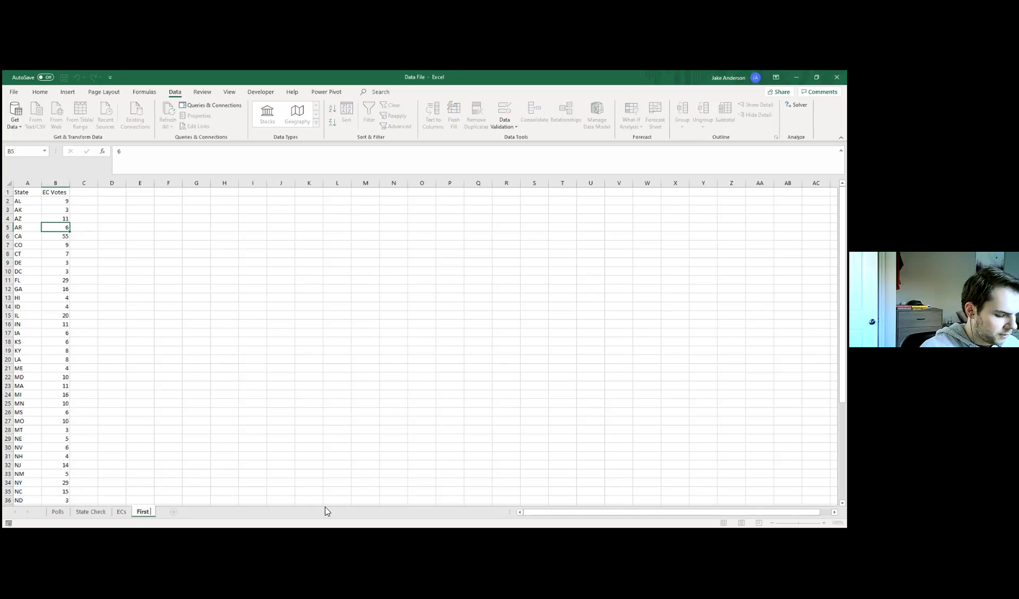
type(" Analysis")
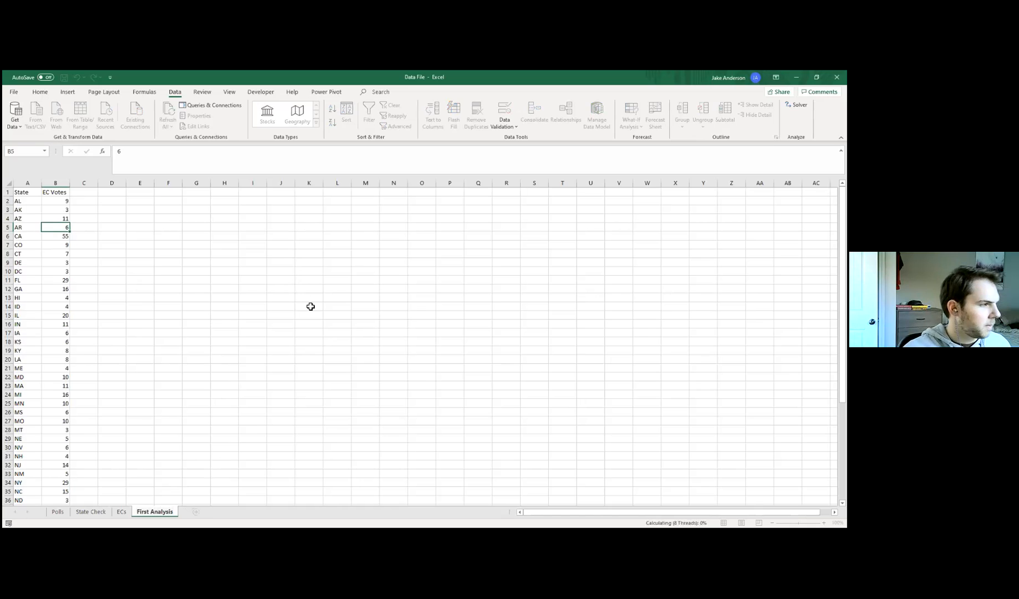
left_click(308, 306)
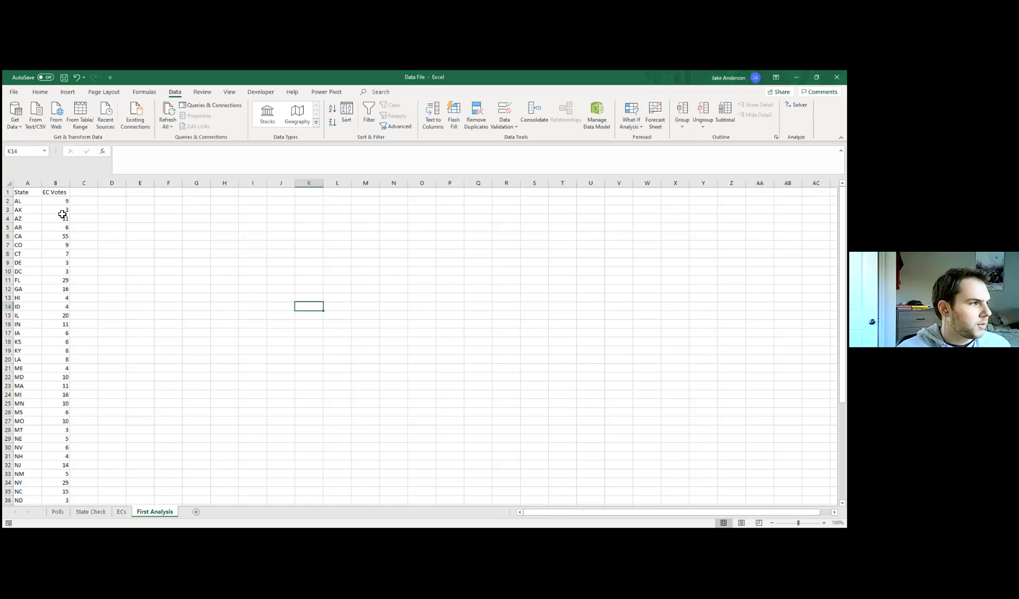
Examine the biden_adj and Trump_adj column headings on the Polls sheet as candidate data for the state averages.
left_click(26, 201)
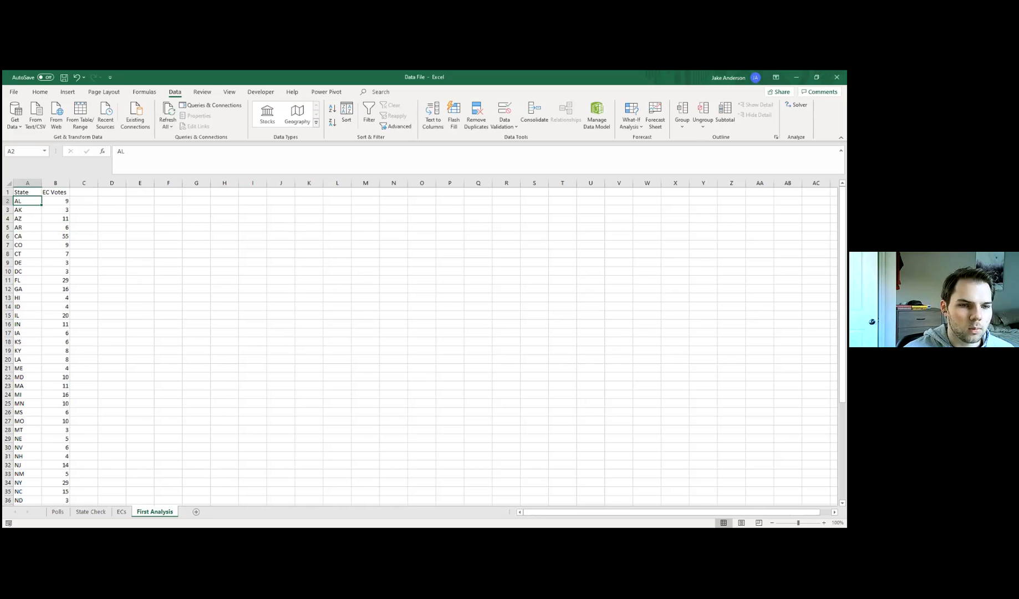
left_click(57, 511)
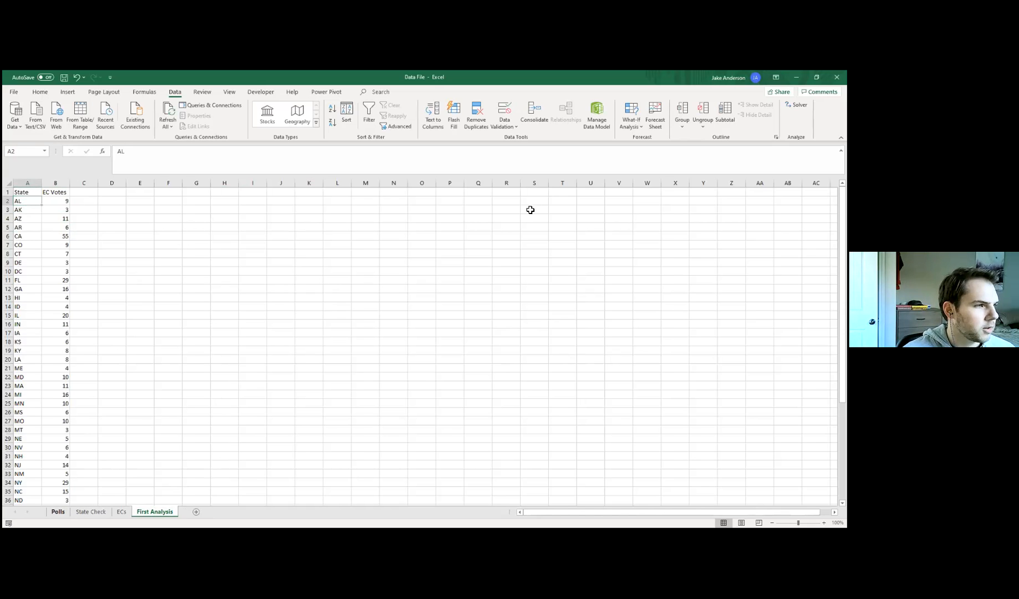
scroll(592, 238, "up", 20)
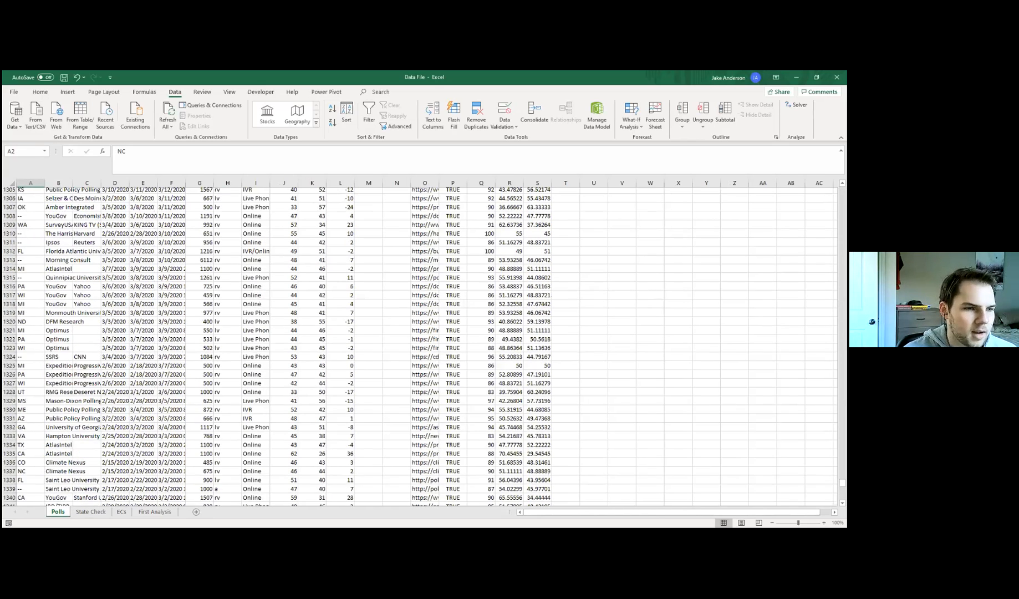
left_click_drag(842, 469, 841, 190)
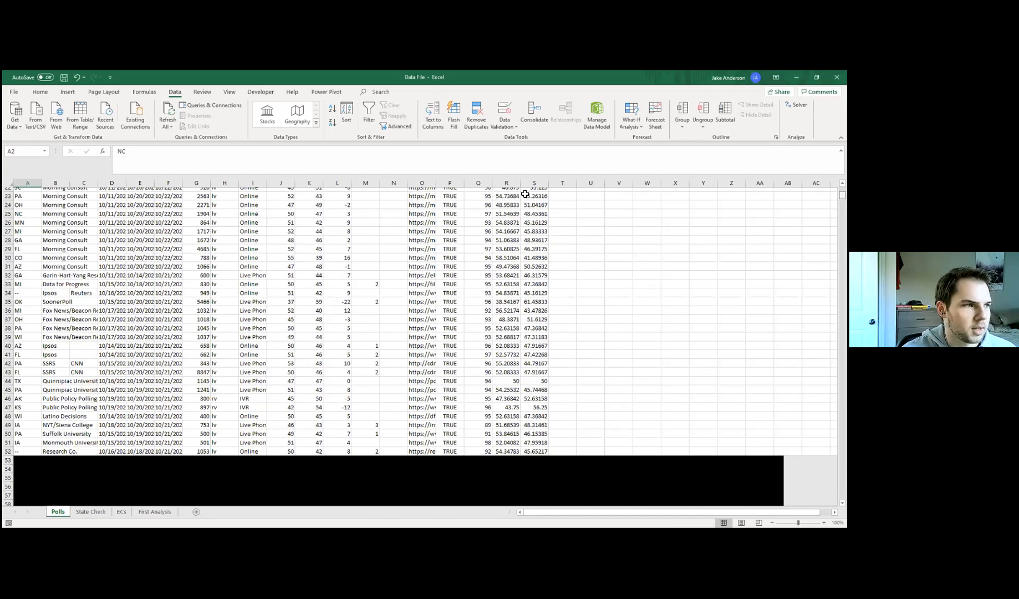
left_click(515, 193)
left_click(544, 194)
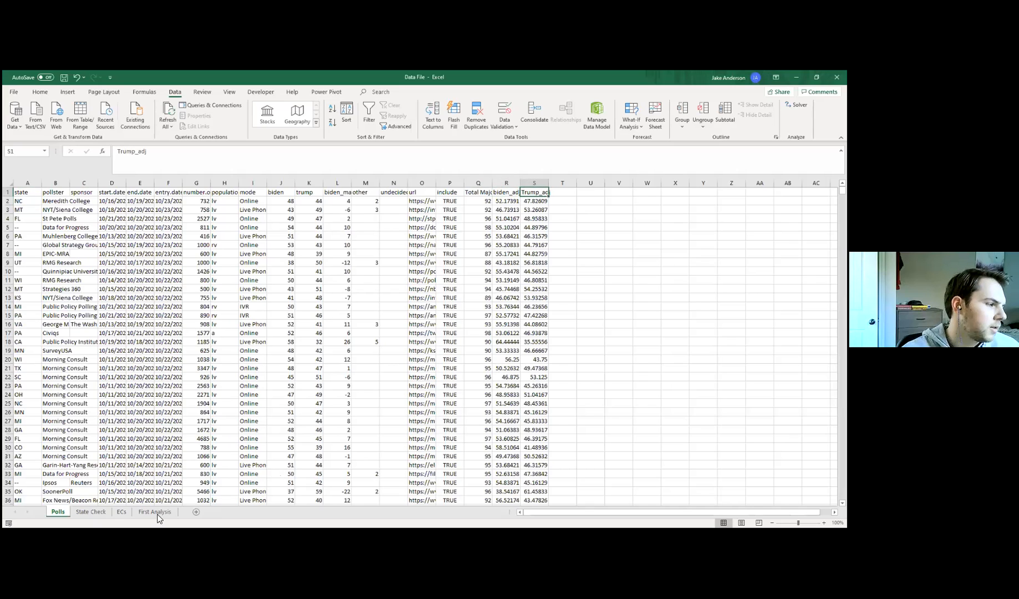
left_click(502, 192)
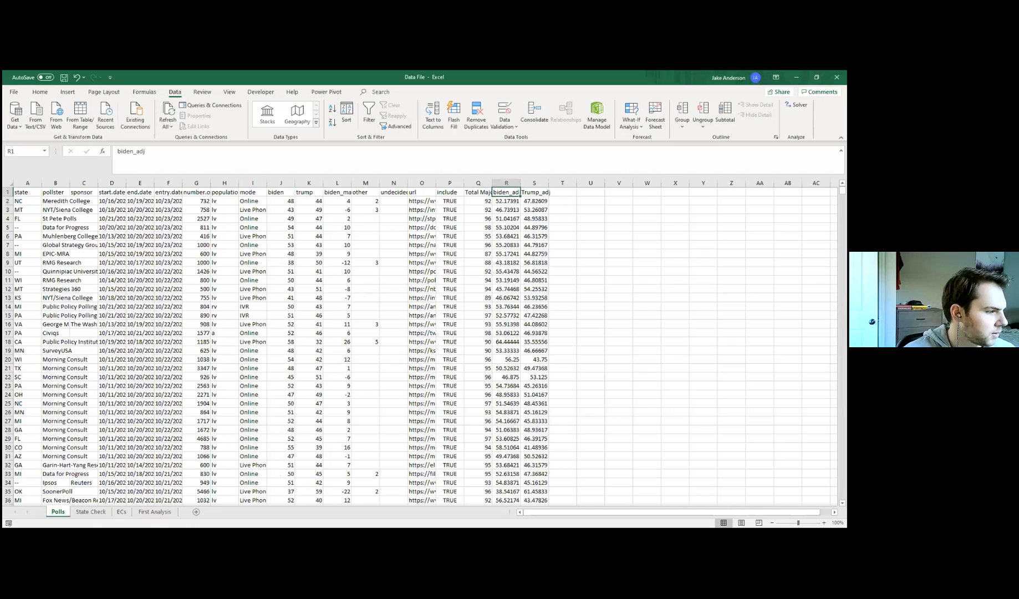
Enter the heading Sample Average in cell C1 of the First Analysis sheet.
left_click(154, 510)
left_click(83, 193)
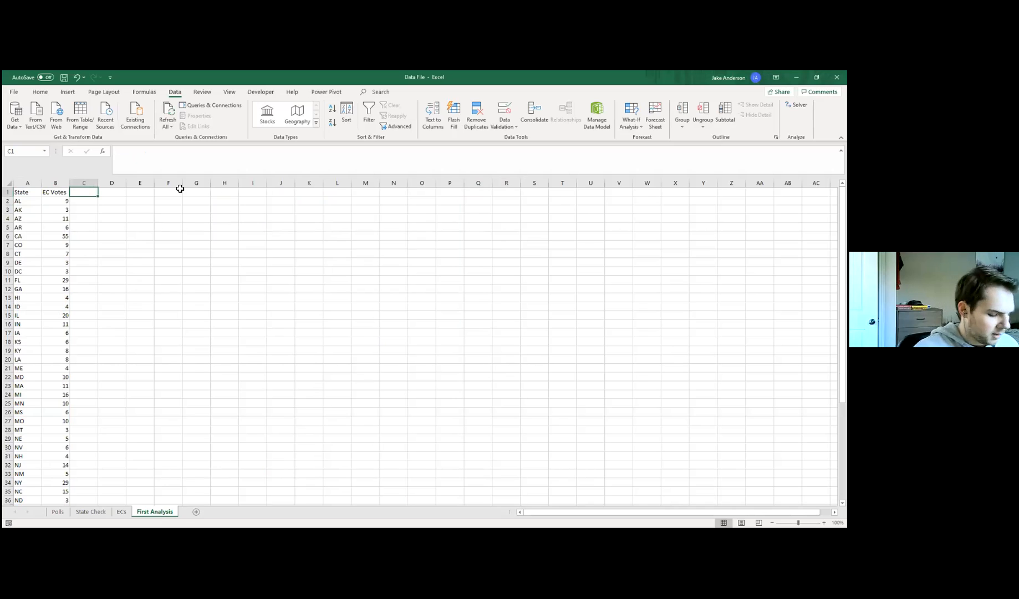
type("Sampkl")
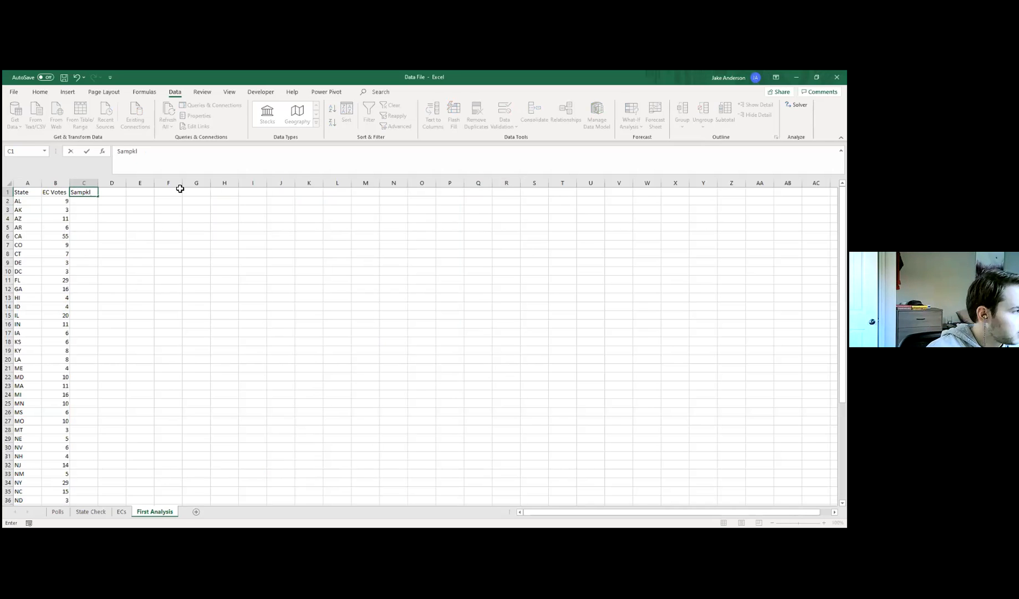
key("BackSpace")
key("BackSpace")
type("le Average")
left_click(138, 261)
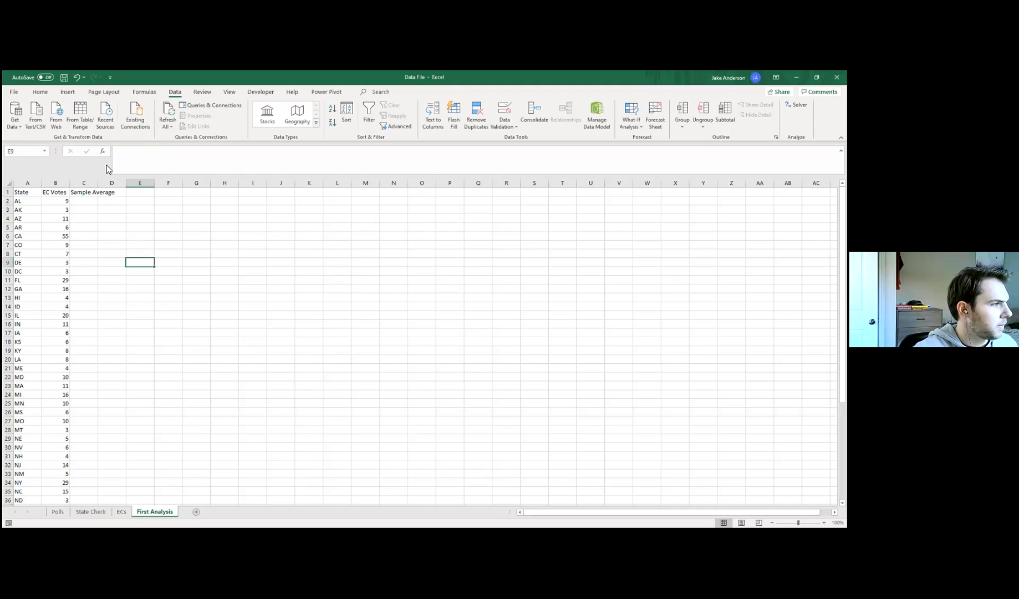
Correct the heading in C1 to Simple Average and widen column C to fit it.
left_click(86, 193)
left_click(122, 152)
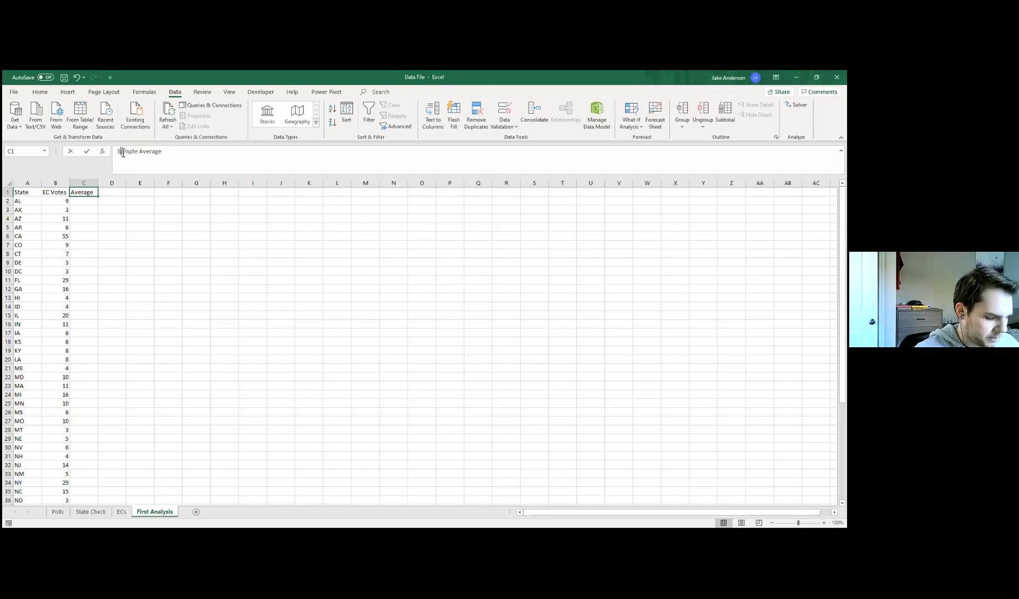
left_click(112, 236)
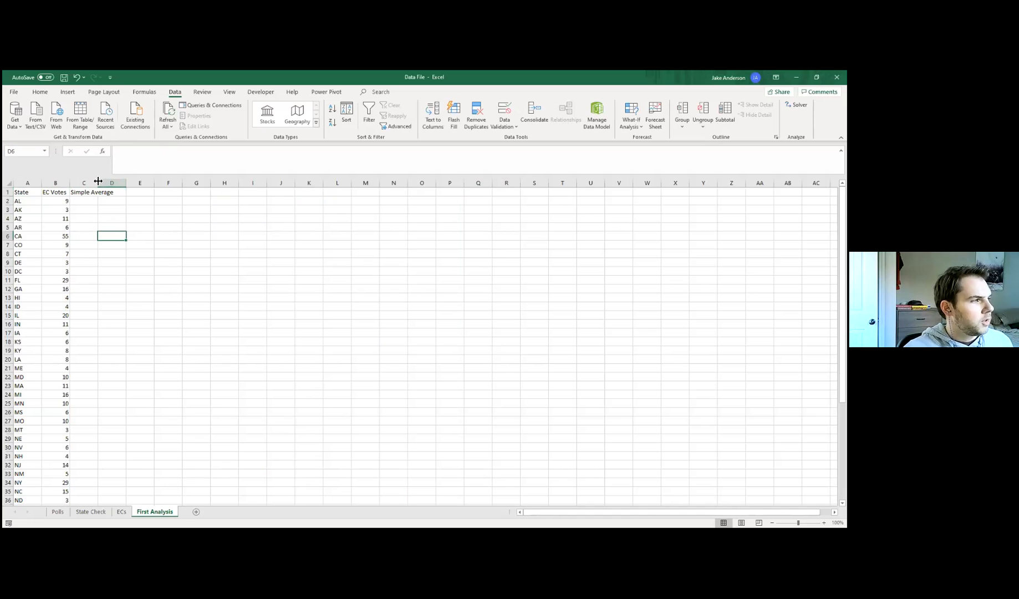
left_click_drag(97, 182, 134, 182)
Begin an AVERAGEIF formula in C2 of First Analysis with the absolute state range Polls!$A$2:$A$1398.
left_click(93, 205)
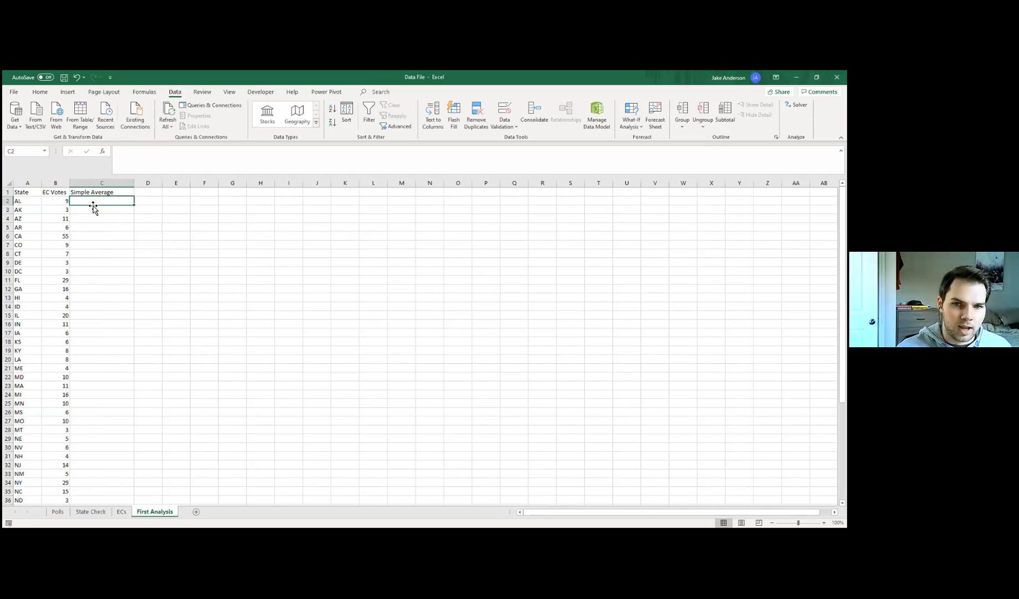
type("=")
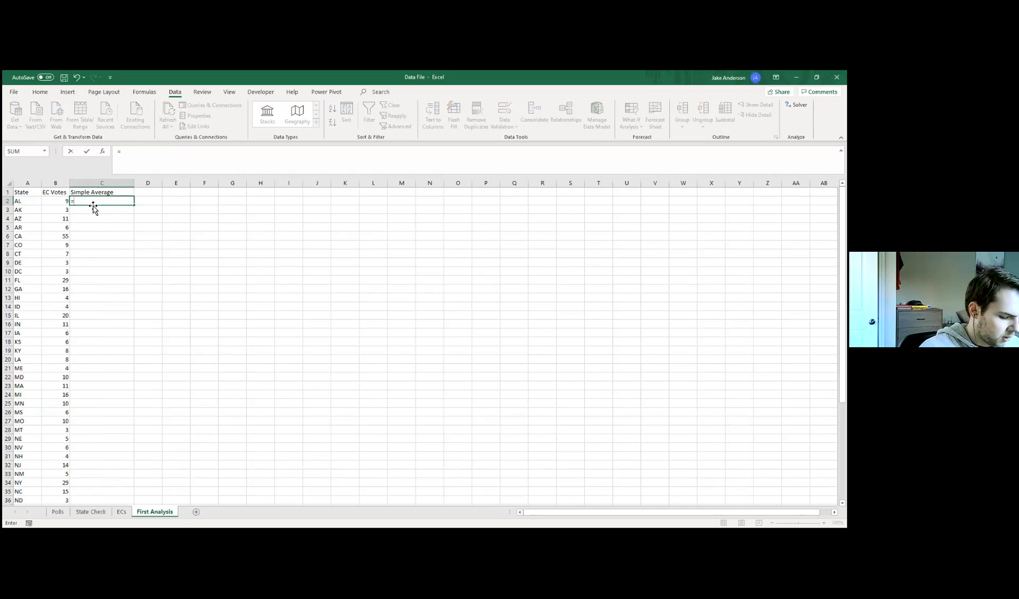
type("aver")
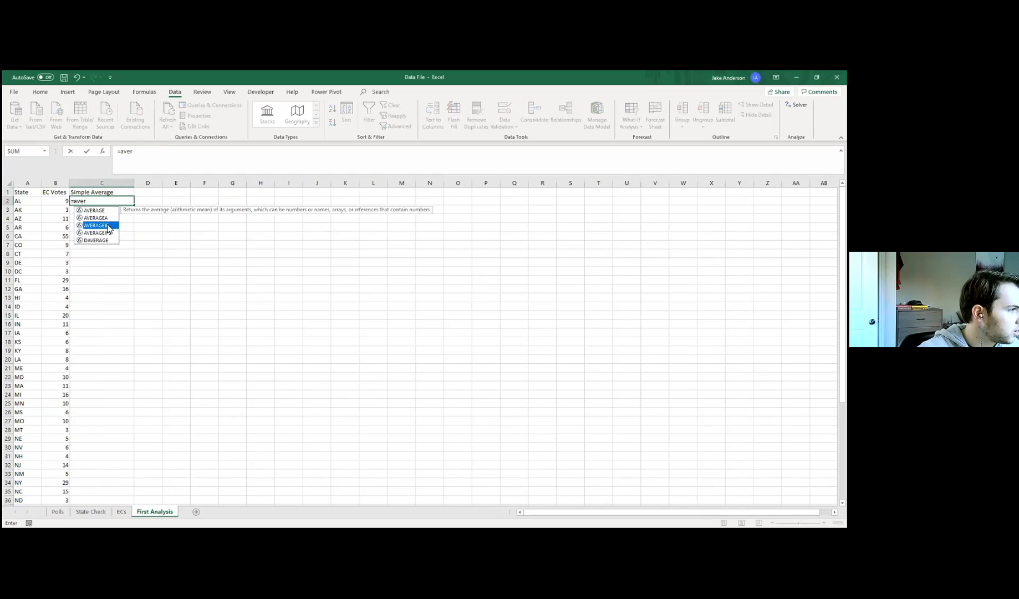
double_click(108, 226)
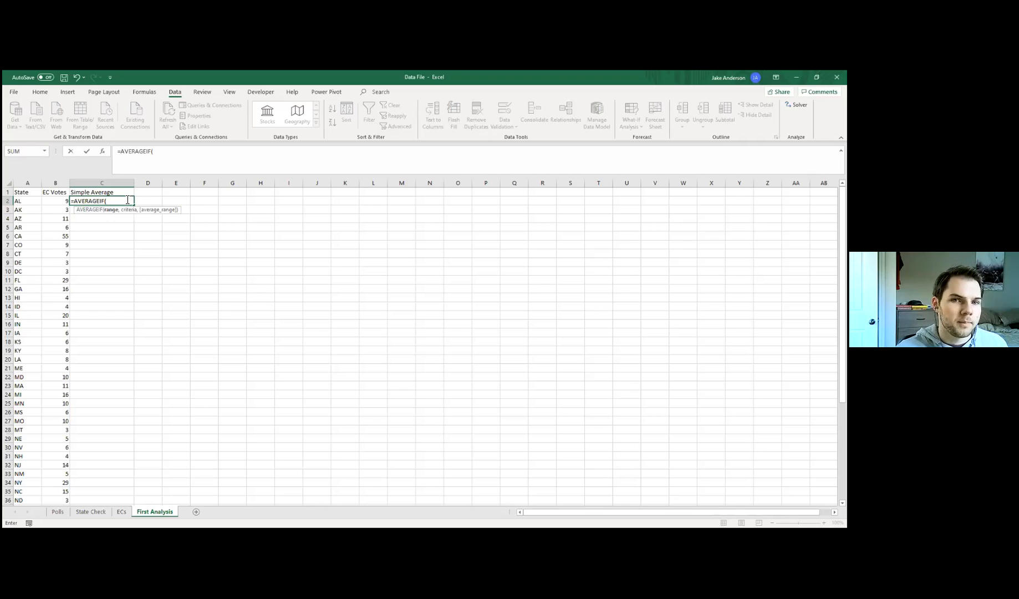
left_click(58, 511)
left_click(27, 201)
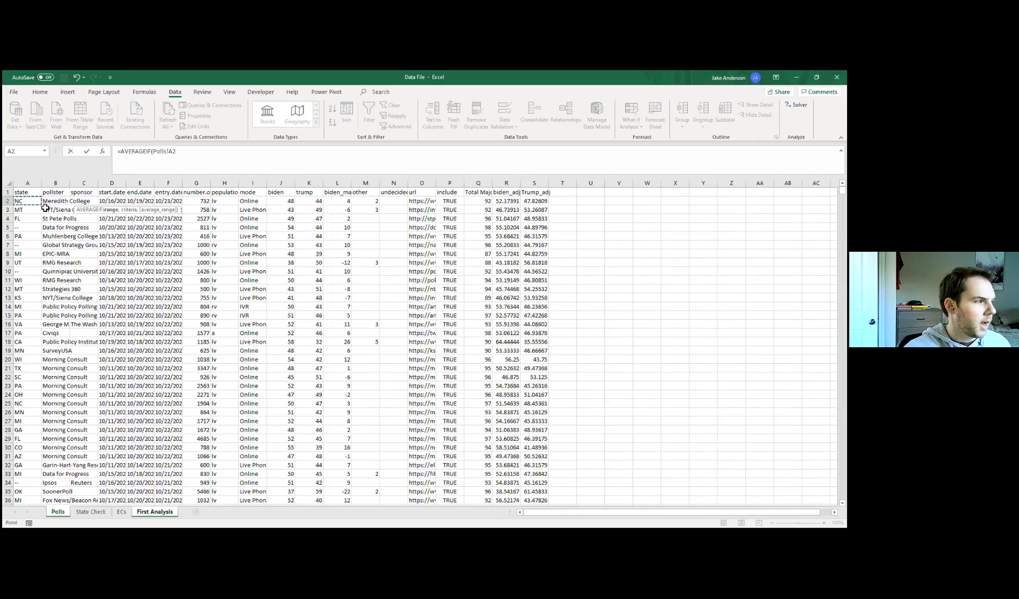
key("ctrl+shift+Down")
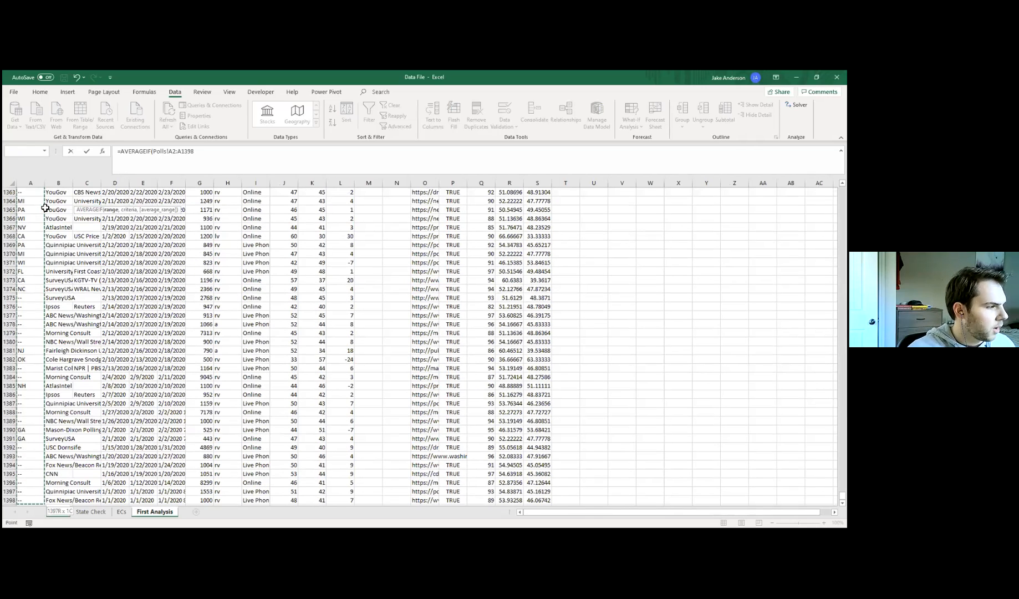
left_click(174, 152)
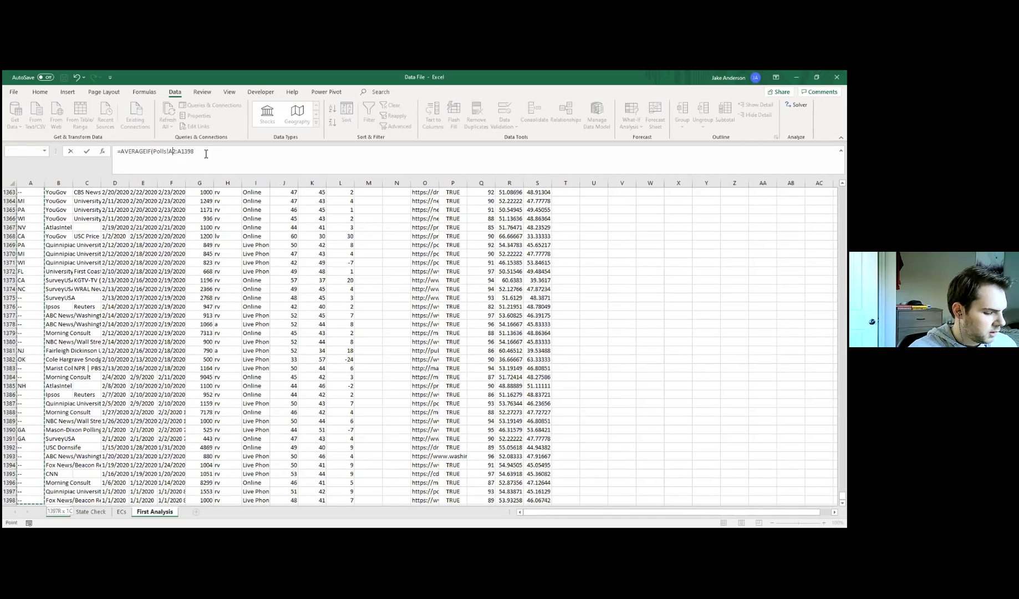
key("F4")
key("F4")
left_click(219, 152)
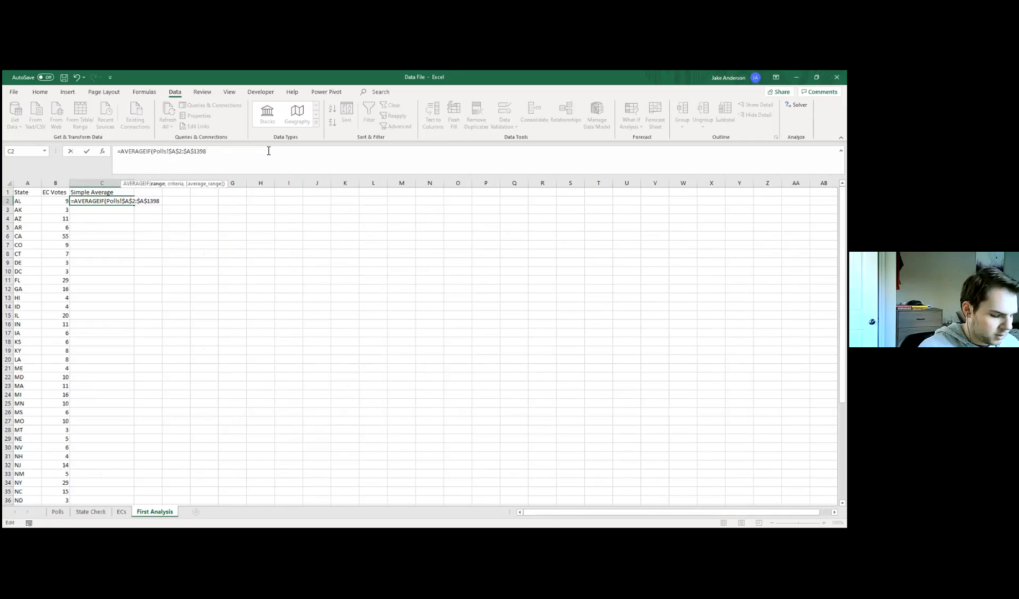
Add the criterion "="&'First Analysis'!A2 to the AVERAGEIF formula so it matches the state in the same row.
type(",")
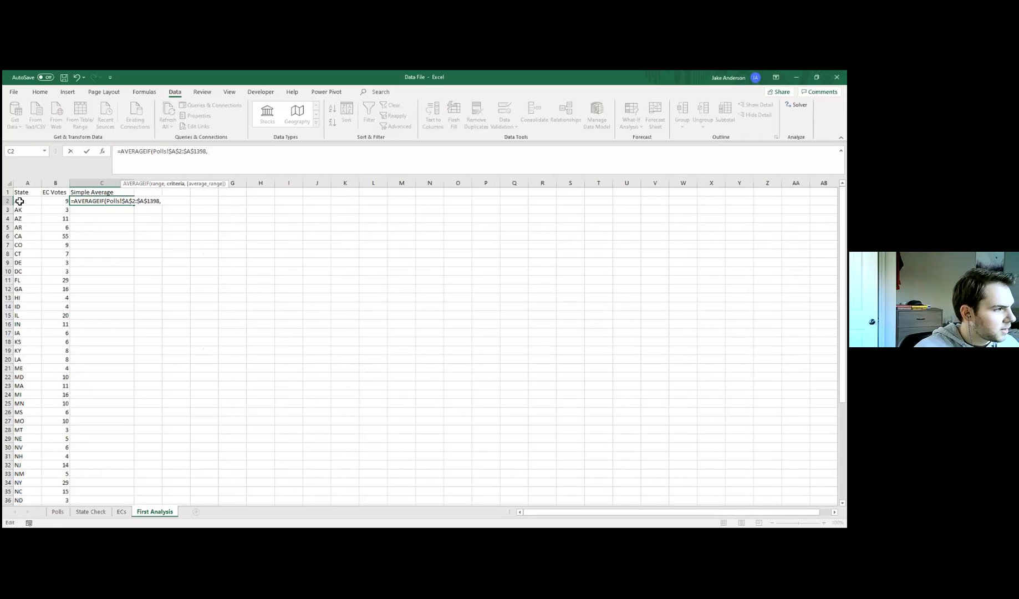
type(" \"")
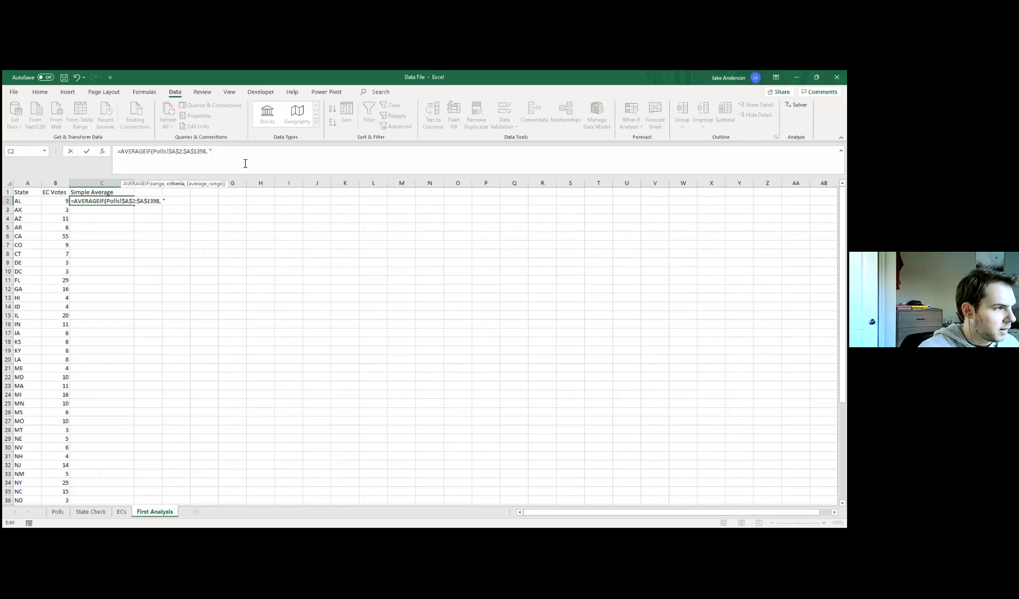
type("=\"&")
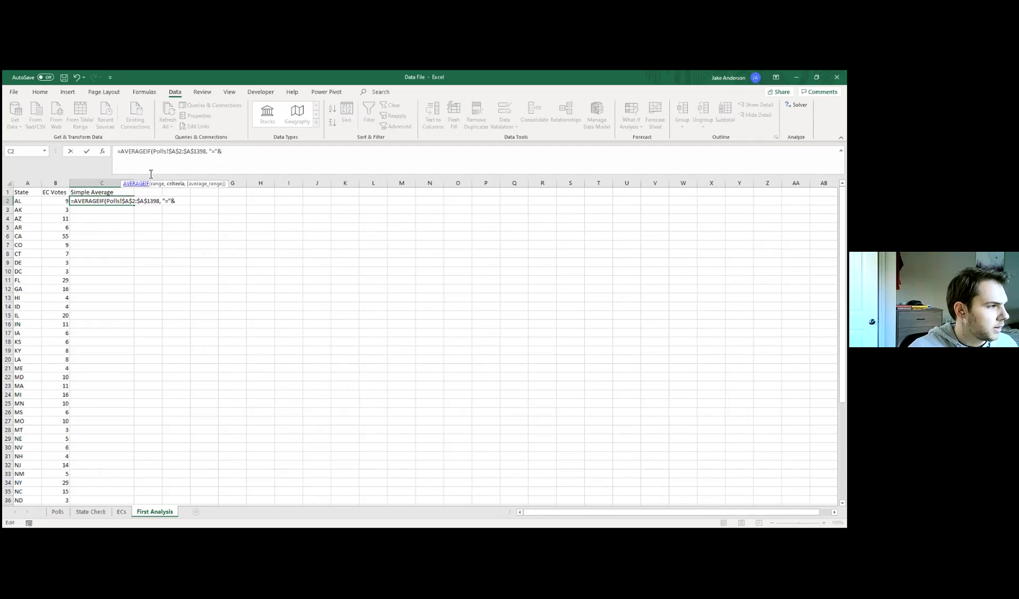
left_click(25, 201)
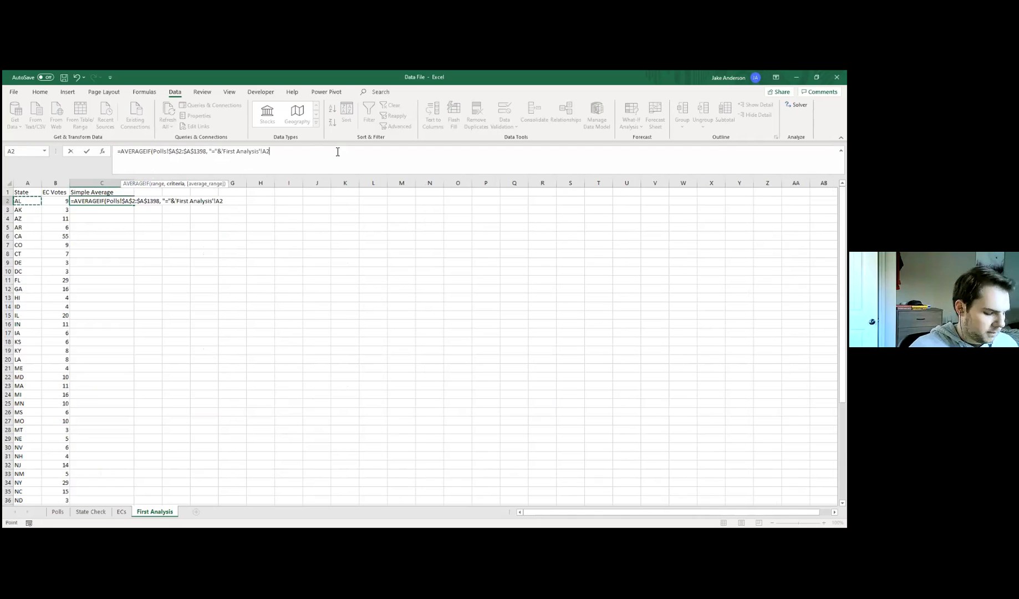
type(",")
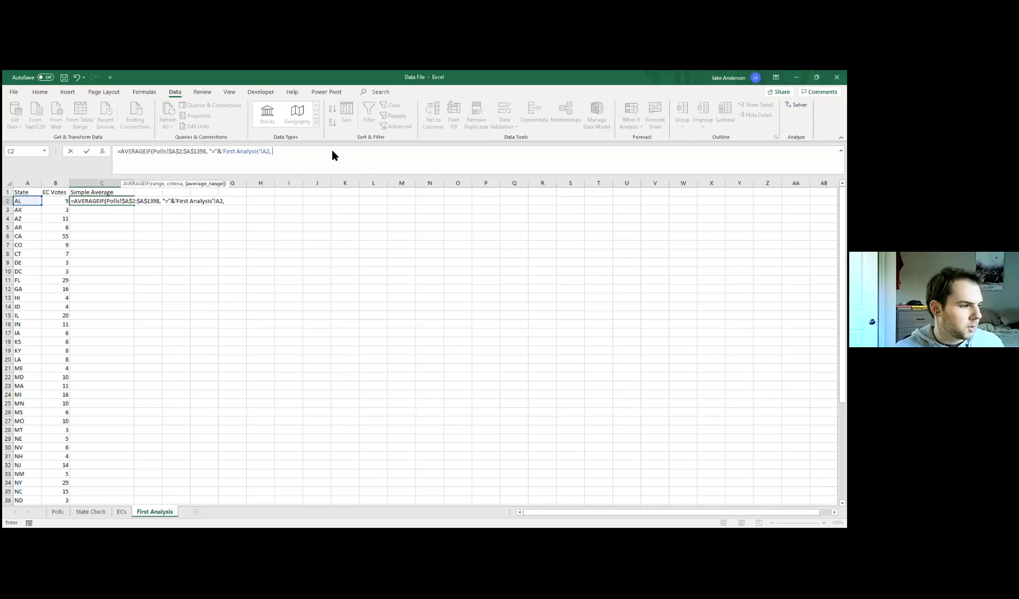
Complete the AVERAGEIF formula with the biden_adj column as absolute average range, Polls!$R$2:$R$1398, and the closing parenthesis.
left_click(58, 511)
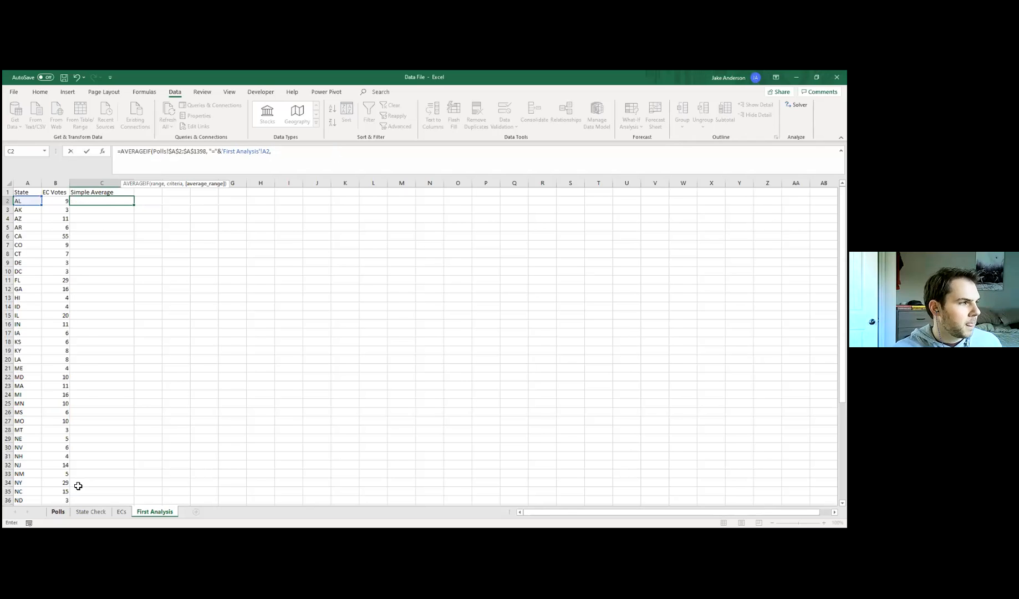
scroll(241, 304, "up", 6)
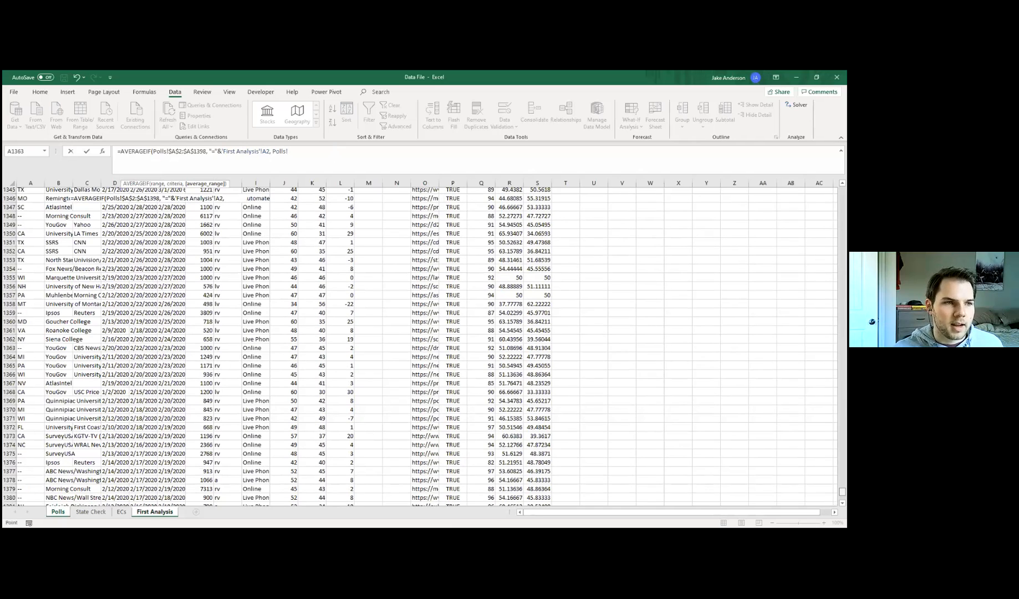
scroll(149, 231, "up", 20)
scroll(28, 204, "up", 3)
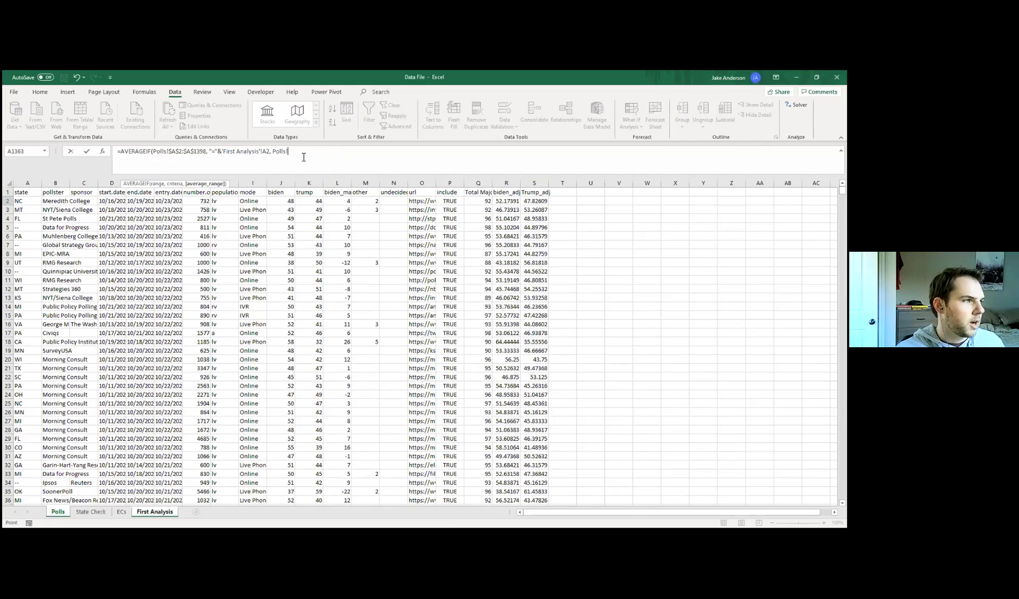
left_click(510, 202)
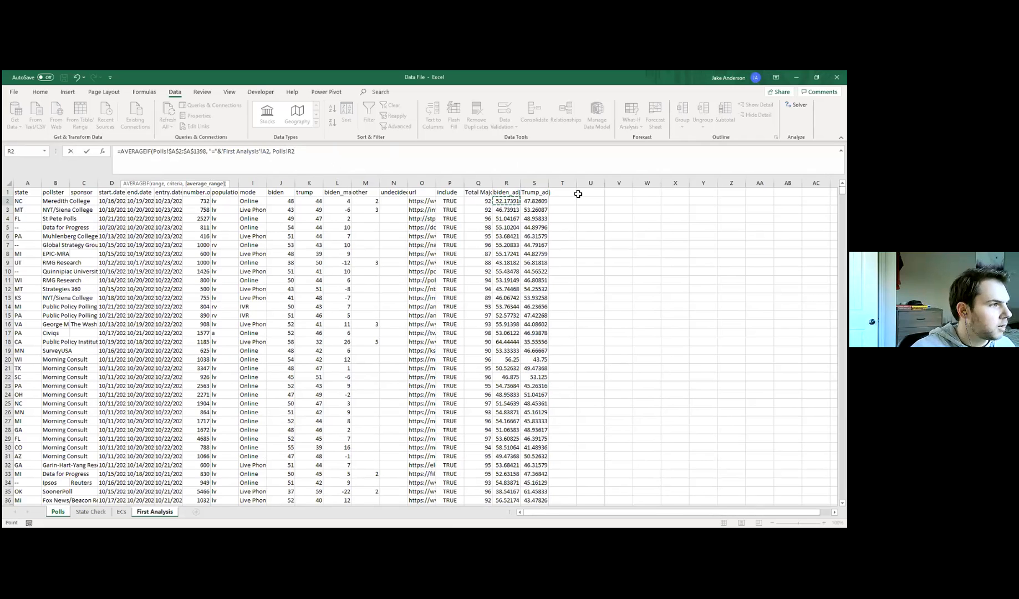
key("ctrl+shift+Down")
type(")")
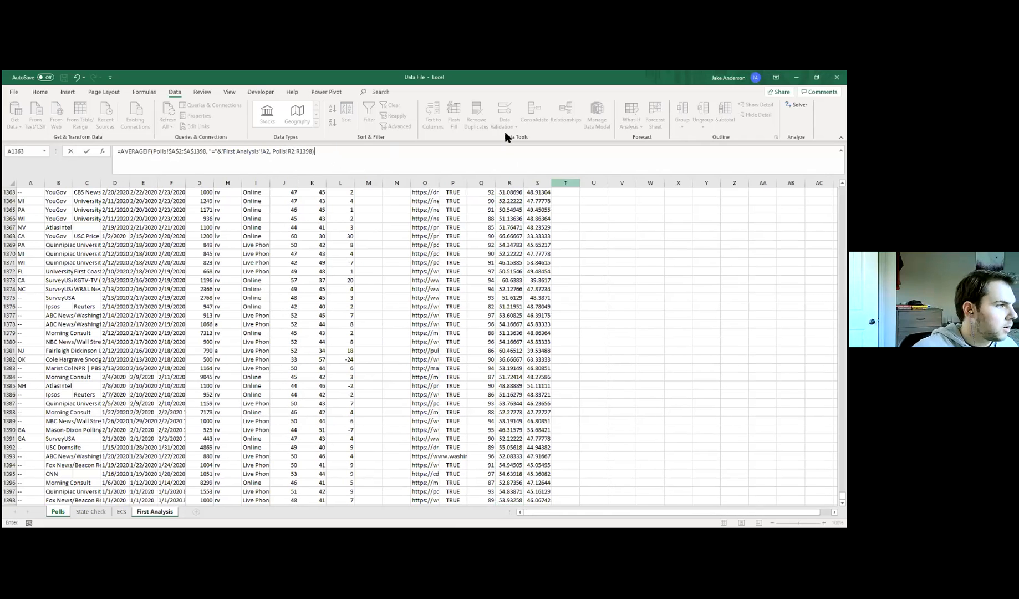
left_click(313, 153)
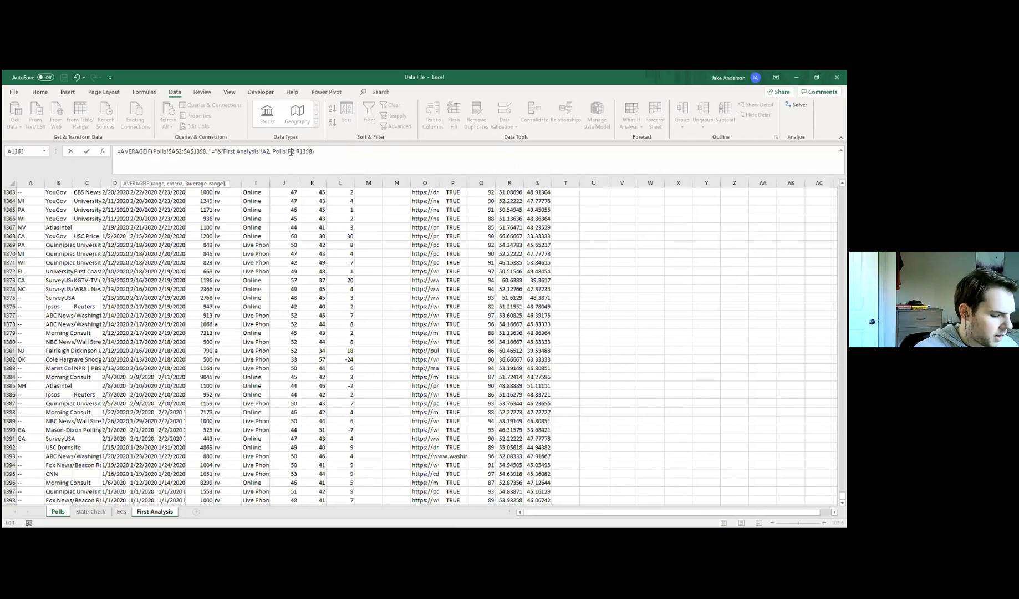
key("F4")
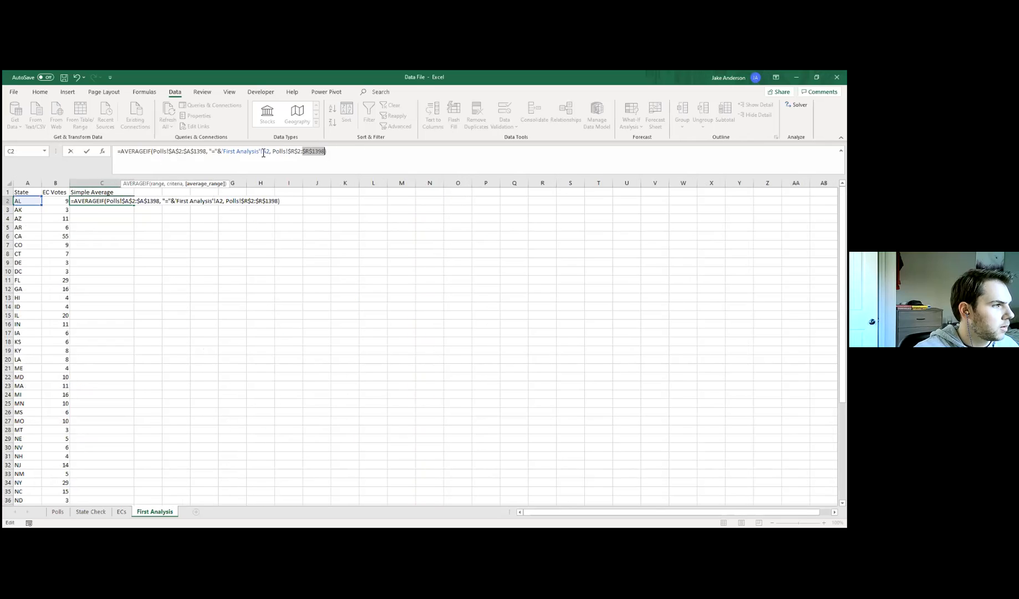
Confirm the AVERAGEIF formula in C2 and fill it down the Simple Average column for all the states.
key("Return")
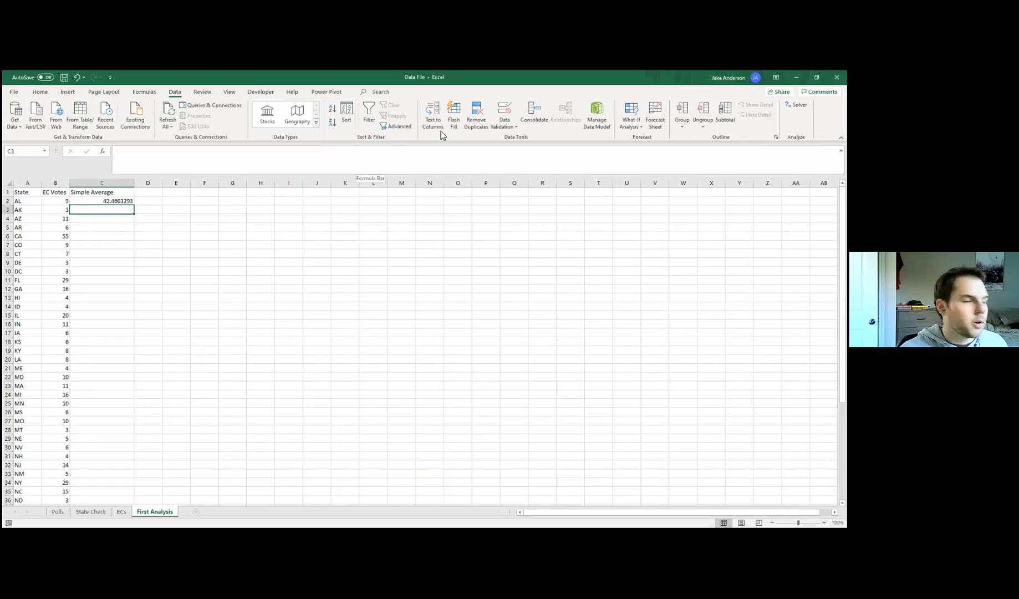
left_click(38, 202)
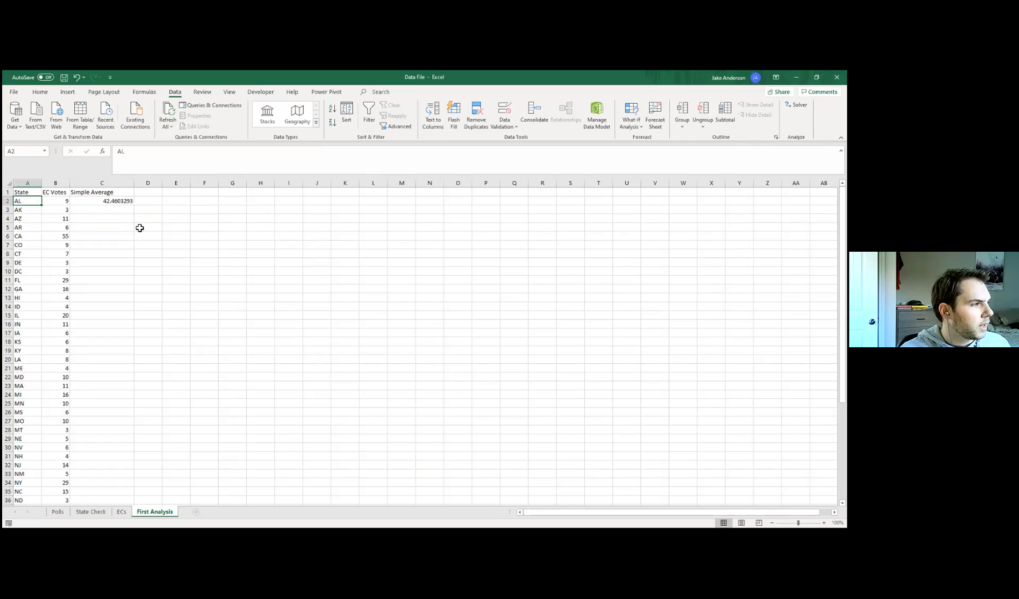
left_click(97, 201)
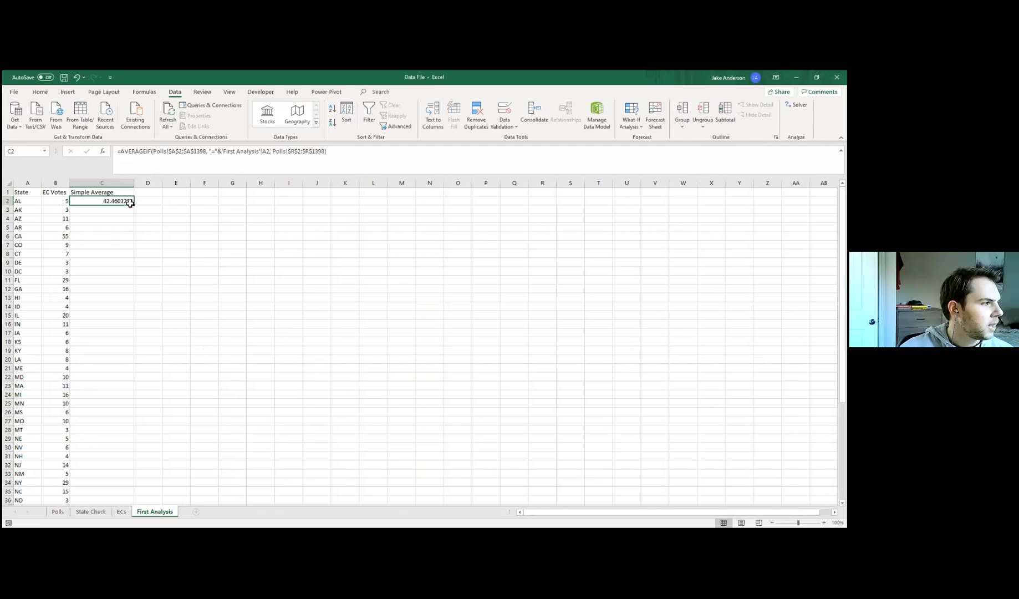
double_click(134, 205)
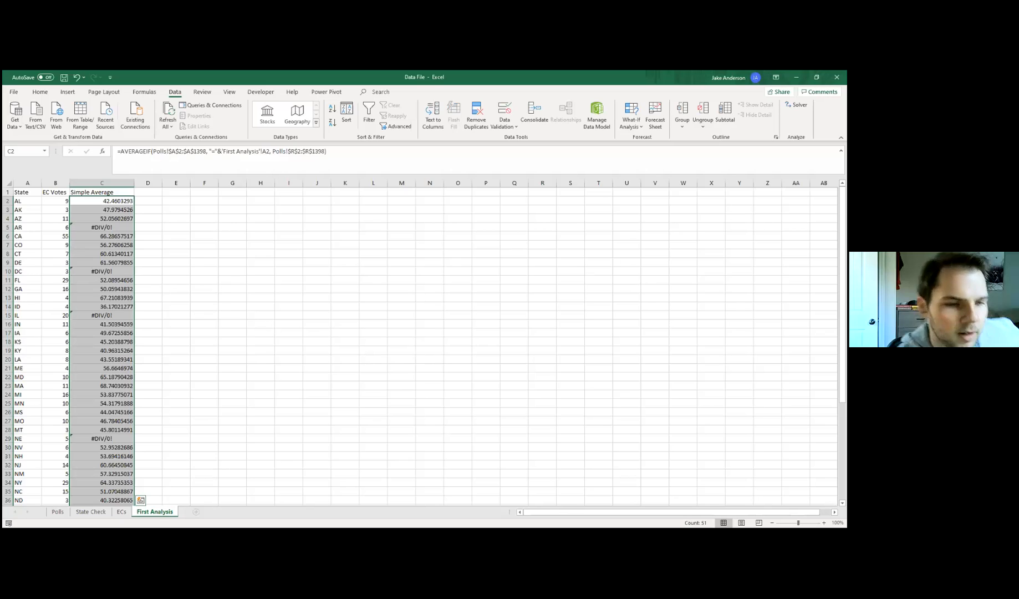
left_click(168, 260)
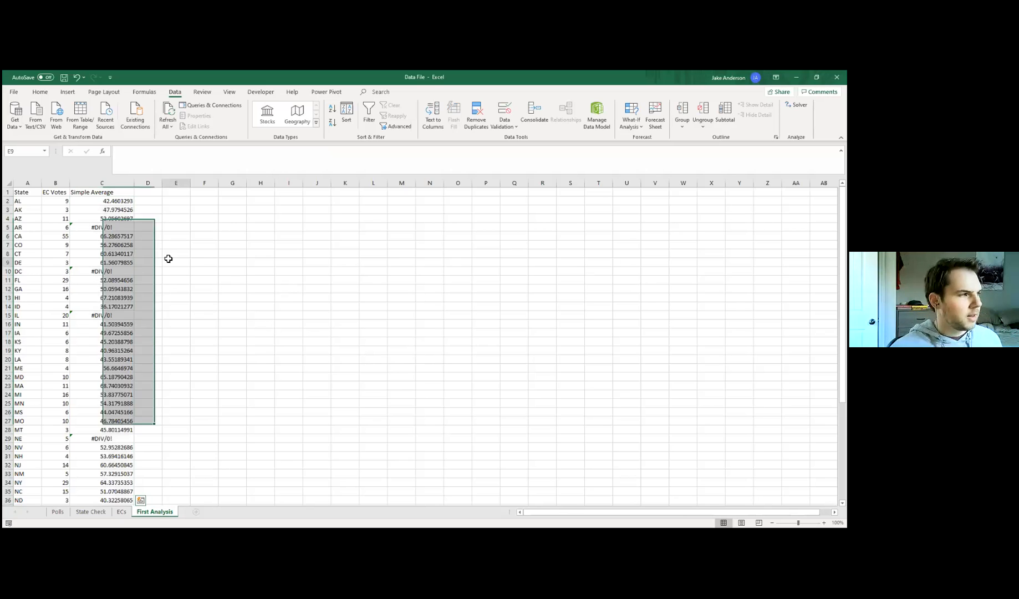
Inspect the AR row's division error and overwrite its Simple Average in C5 with 0.
left_click(127, 227)
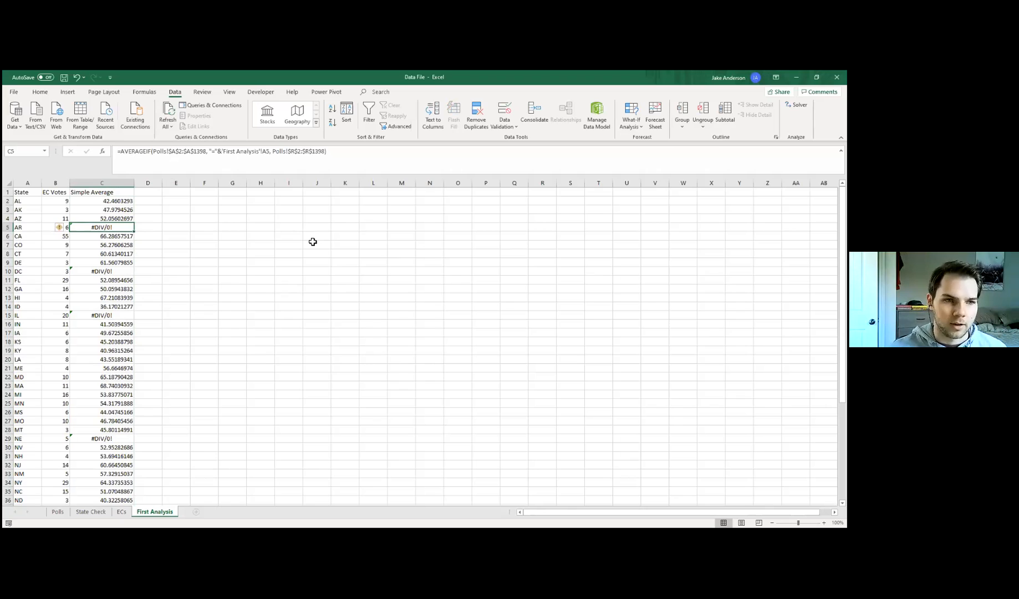
left_click(26, 227)
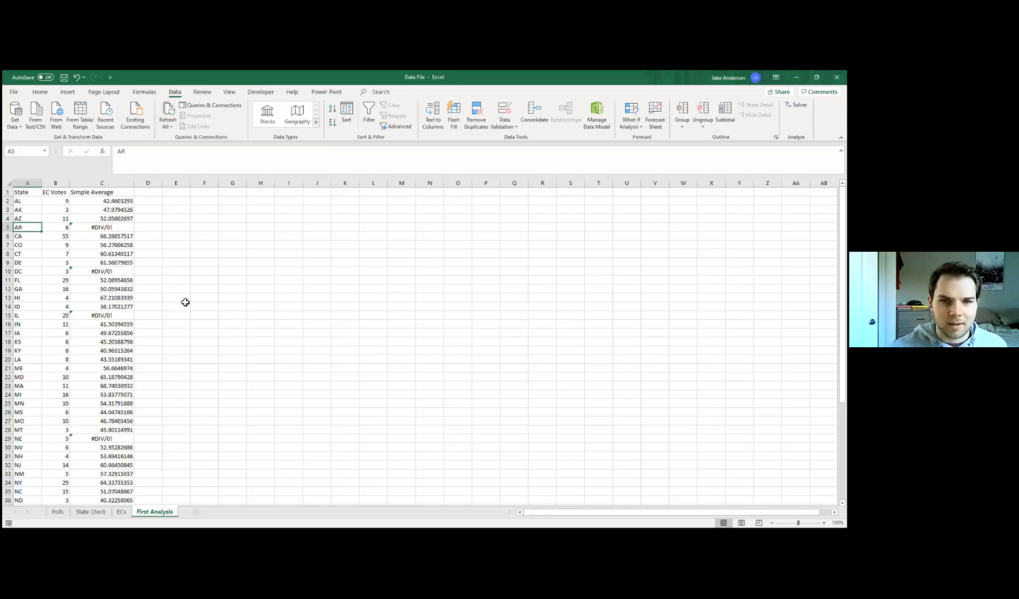
left_click(127, 227)
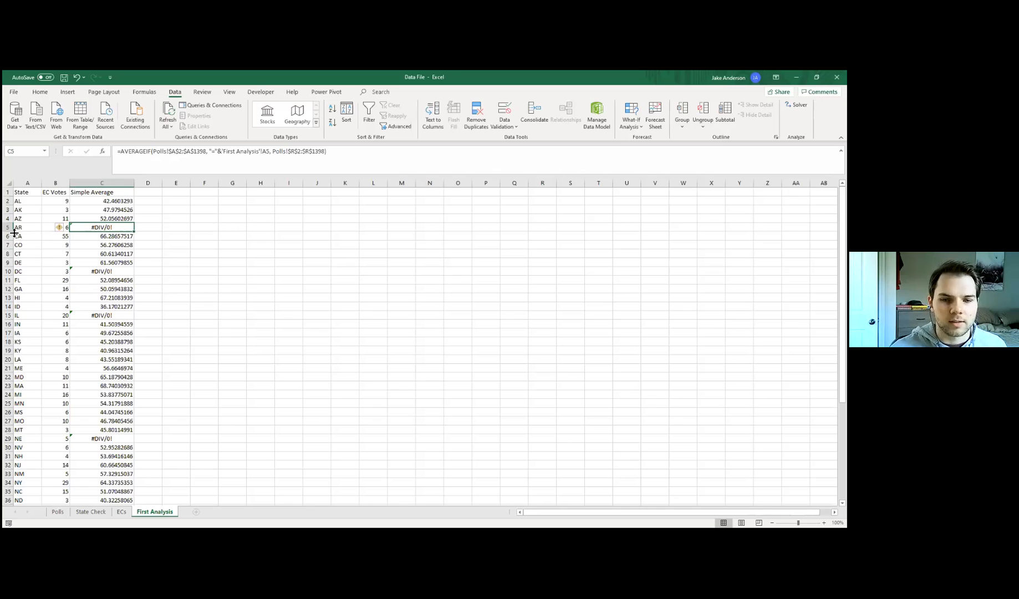
left_click(111, 255)
left_click(121, 227)
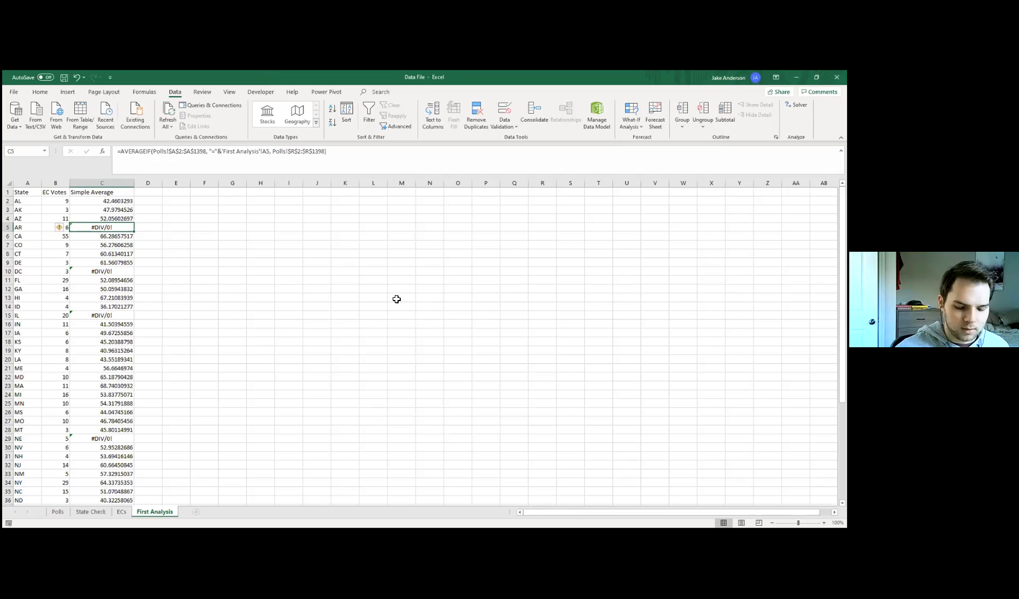
type("0")
left_click(343, 287)
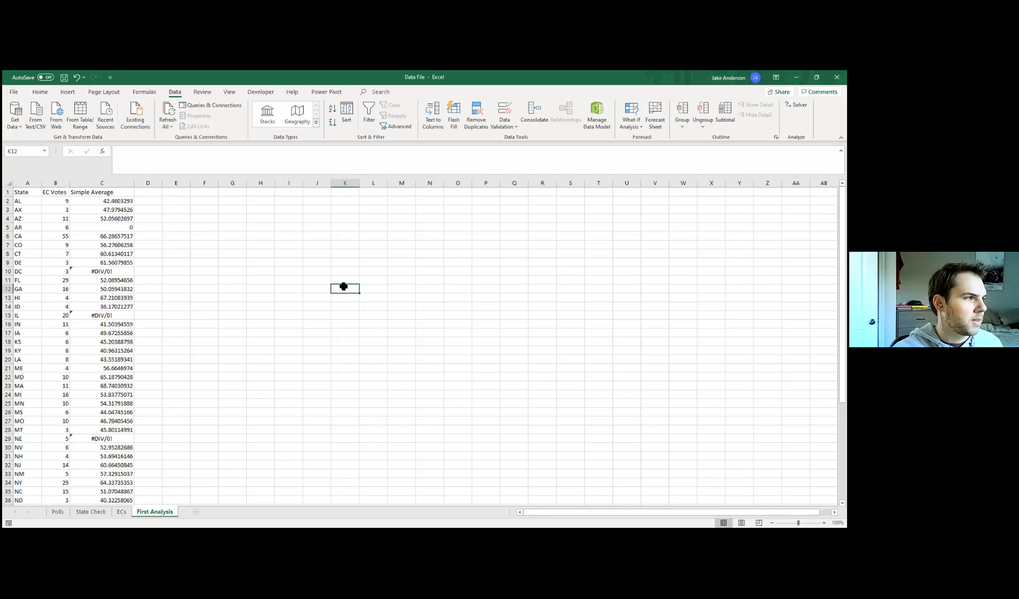
Overwrite the Simple Average errors with 100 for DC and IL and 0 for NE.
left_click(92, 273)
type("100")
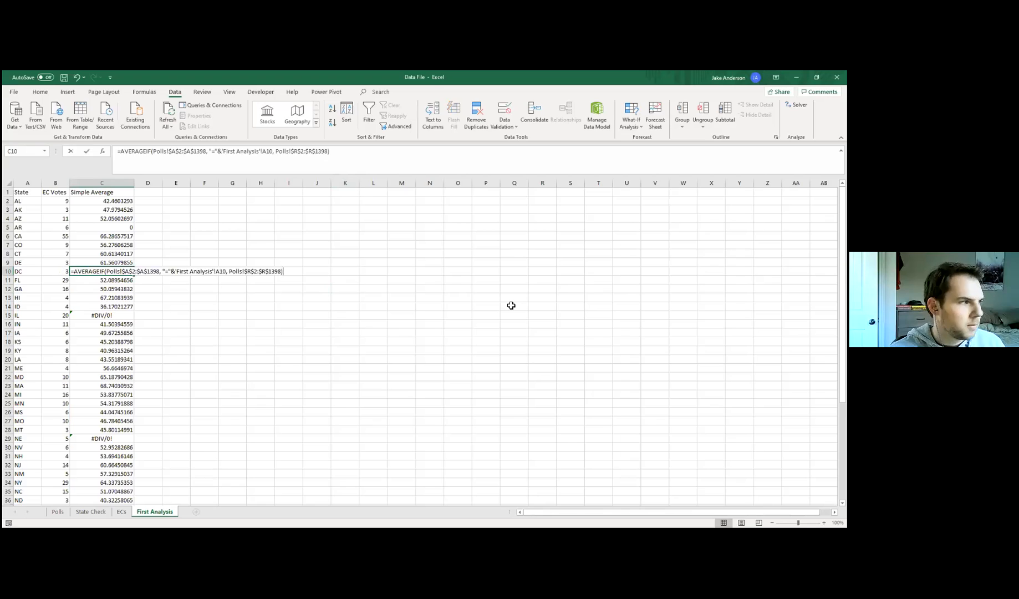
left_click(380, 313)
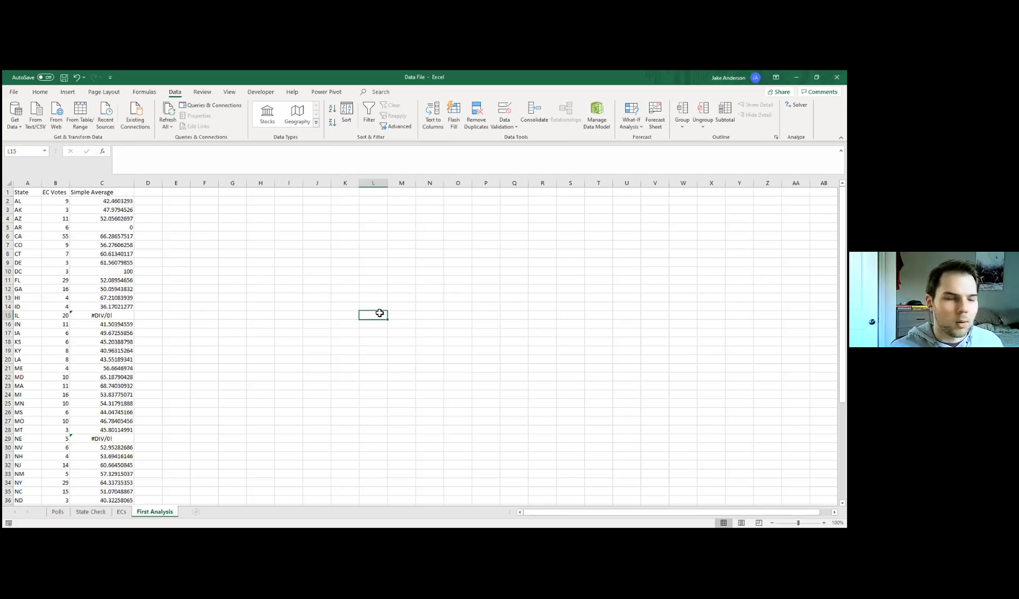
left_click(102, 275)
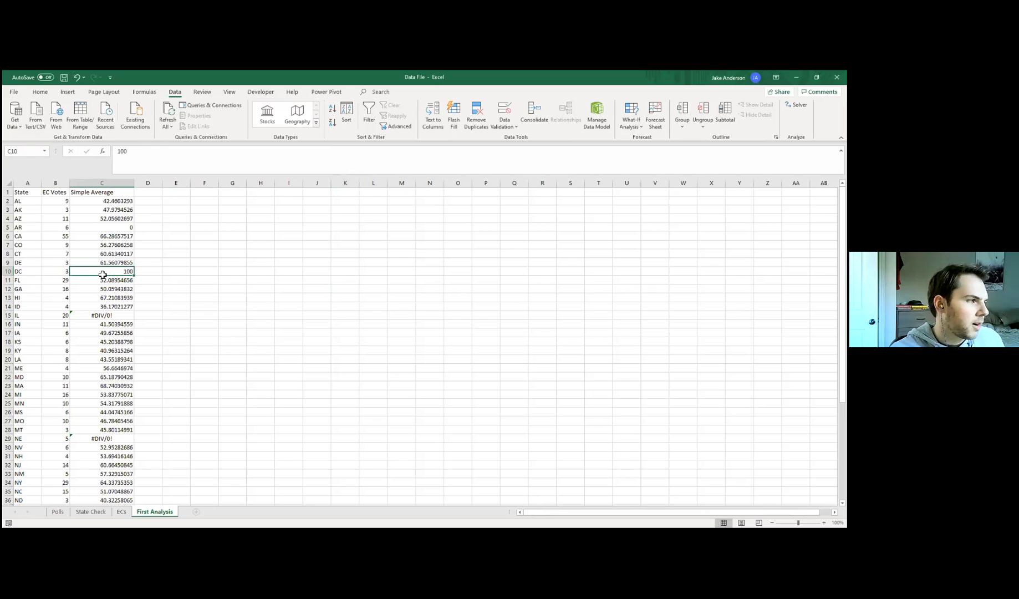
left_click(102, 315)
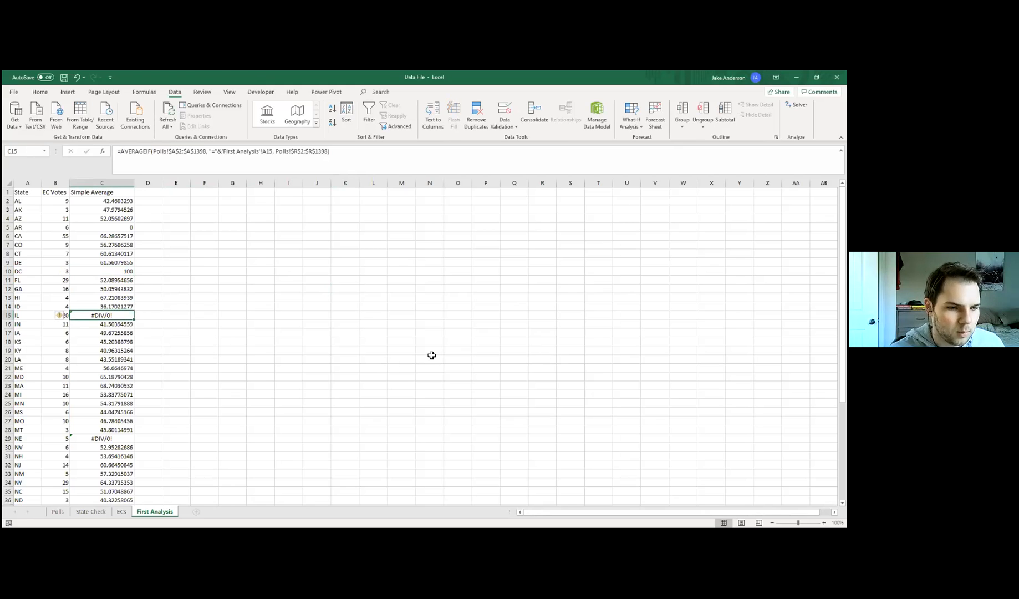
left_click(324, 420)
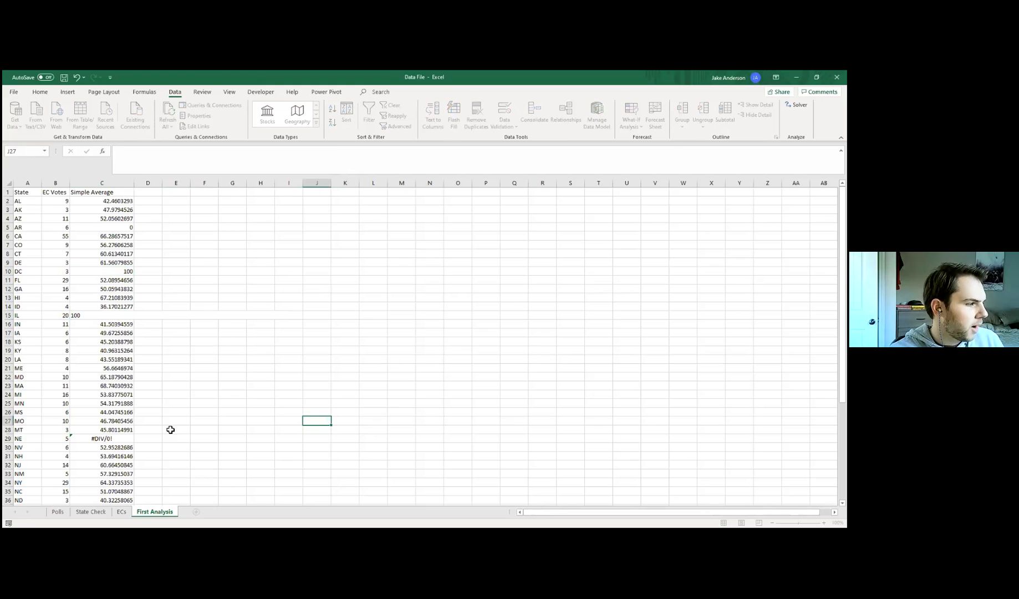
left_click(116, 438)
left_click(347, 299)
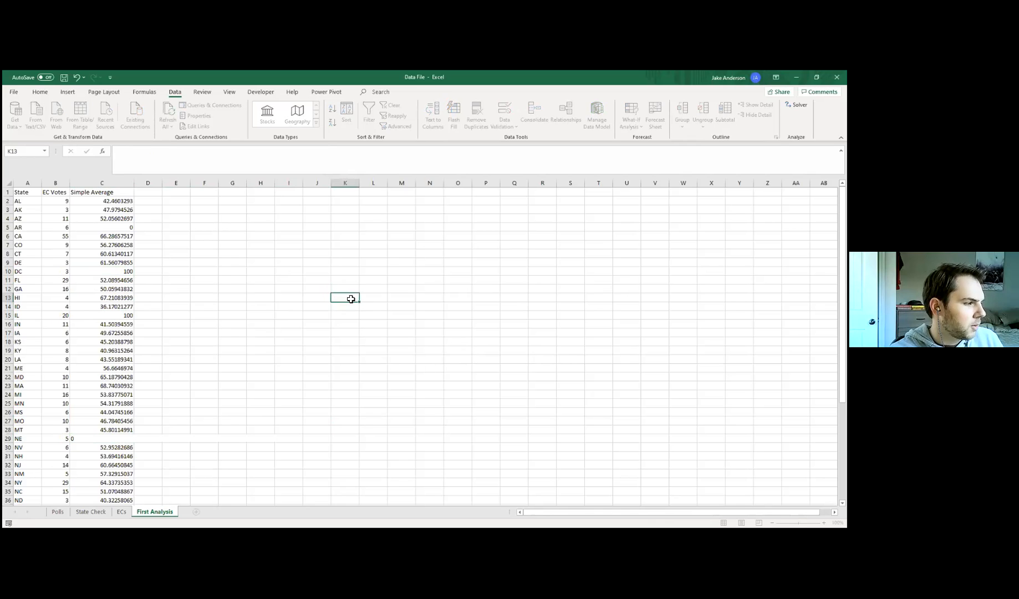
Overwrite the remaining Simple Average errors with 100 for RI and 0 for SD and WY.
scroll(322, 305, "down", 6)
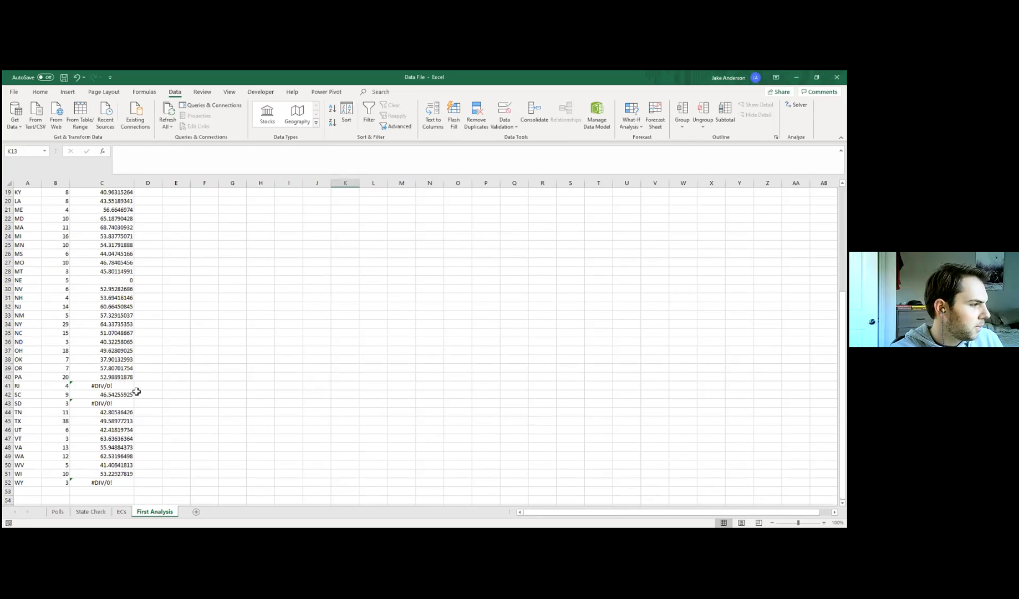
left_click(107, 385)
type("100")
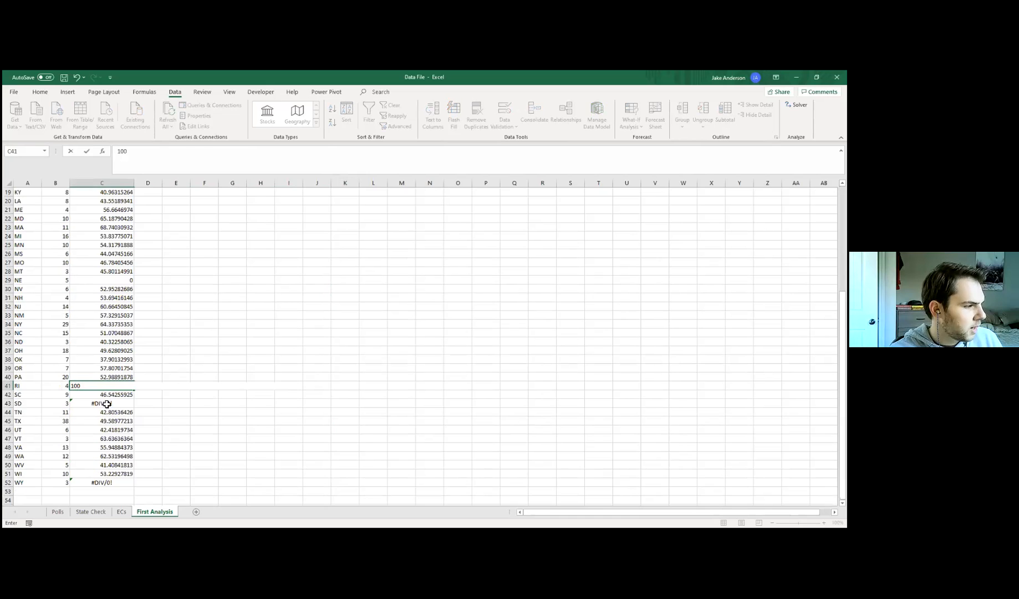
left_click(103, 403)
type("0")
left_click(110, 481)
type("0")
left_click(316, 363)
Add a Greater Than 50 conditional formatting rule with a custom light blue fill to the Simple Average values, C2:C52.
scroll(315, 363, "up", 6)
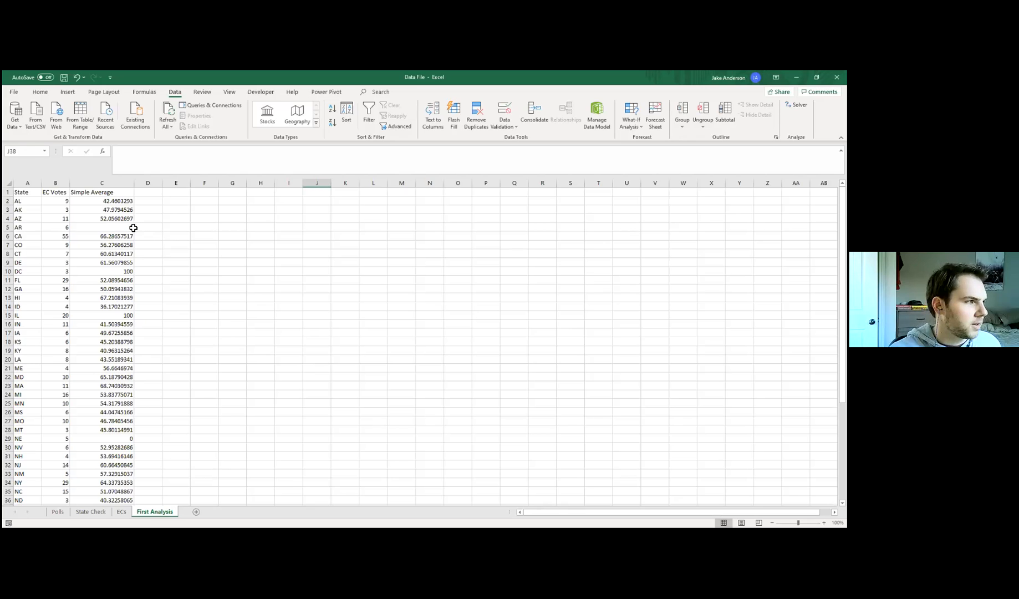
left_click_drag(118, 201, 86, 495)
scroll(141, 414, "up", 6)
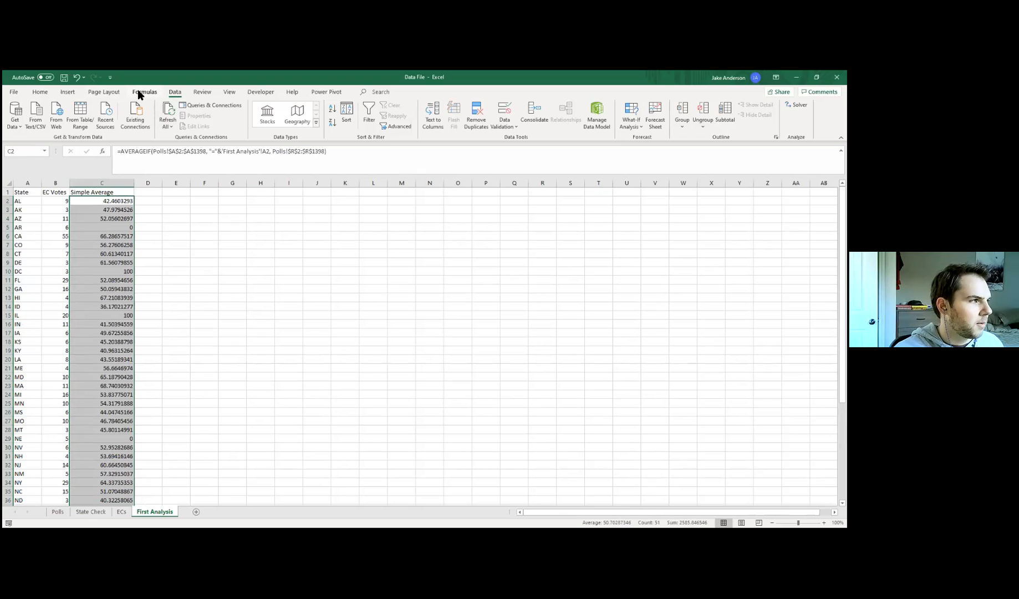
left_click(38, 92)
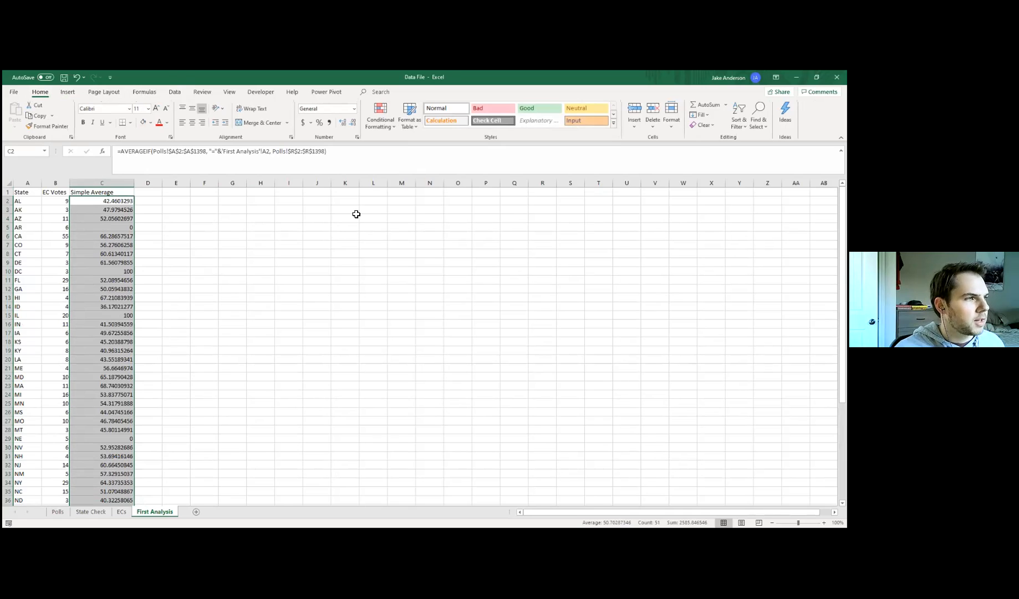
left_click(379, 123)
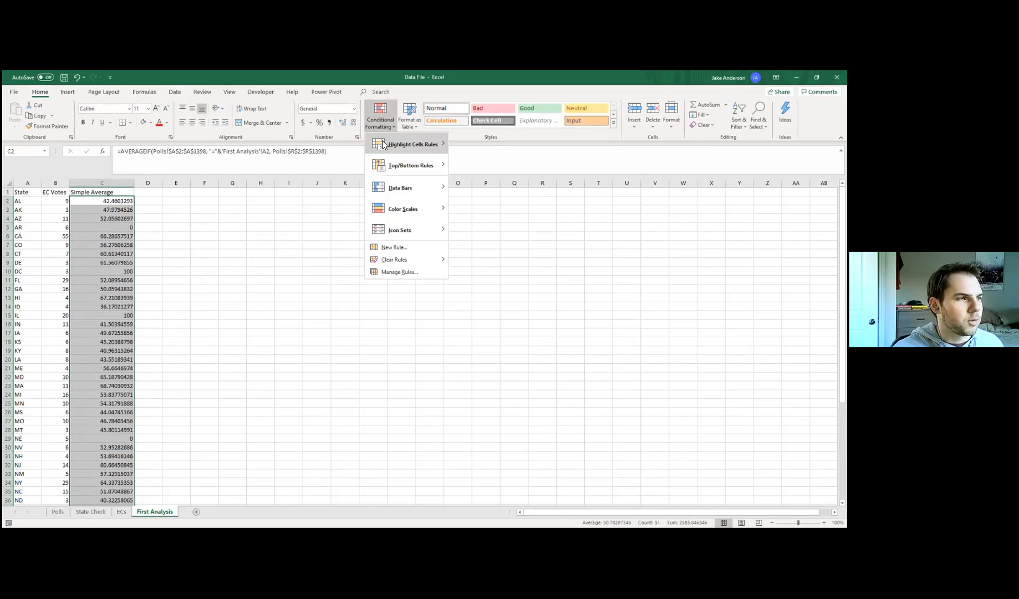
mouse_move(382, 144)
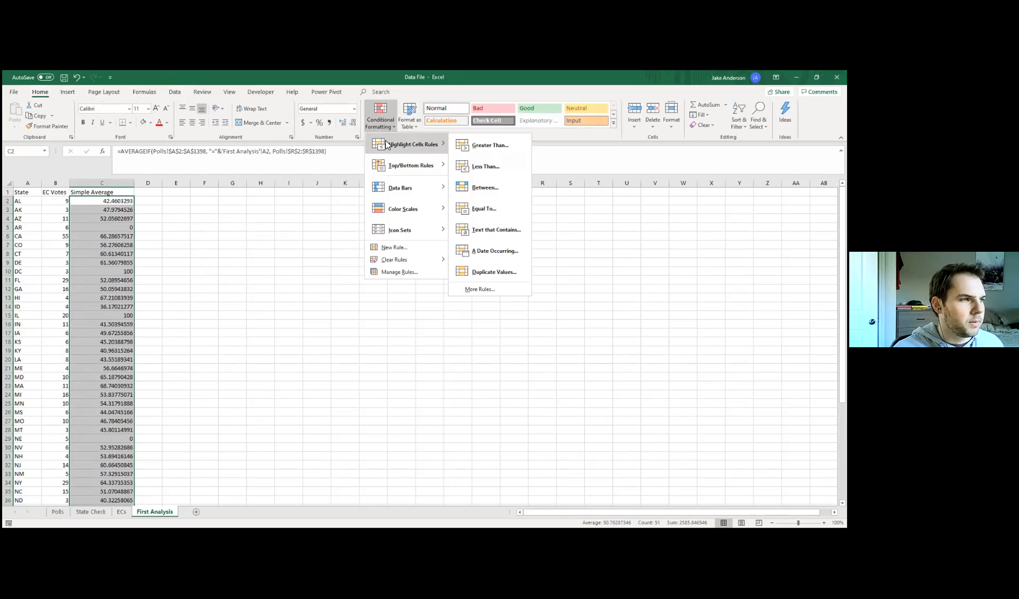
left_click(492, 146)
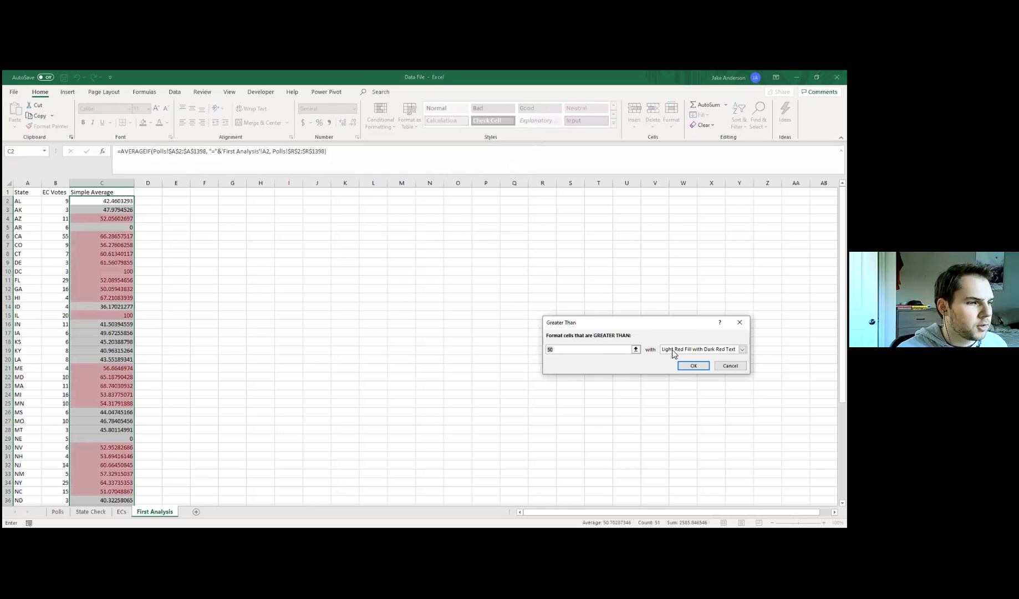
left_click(741, 349)
left_click(667, 393)
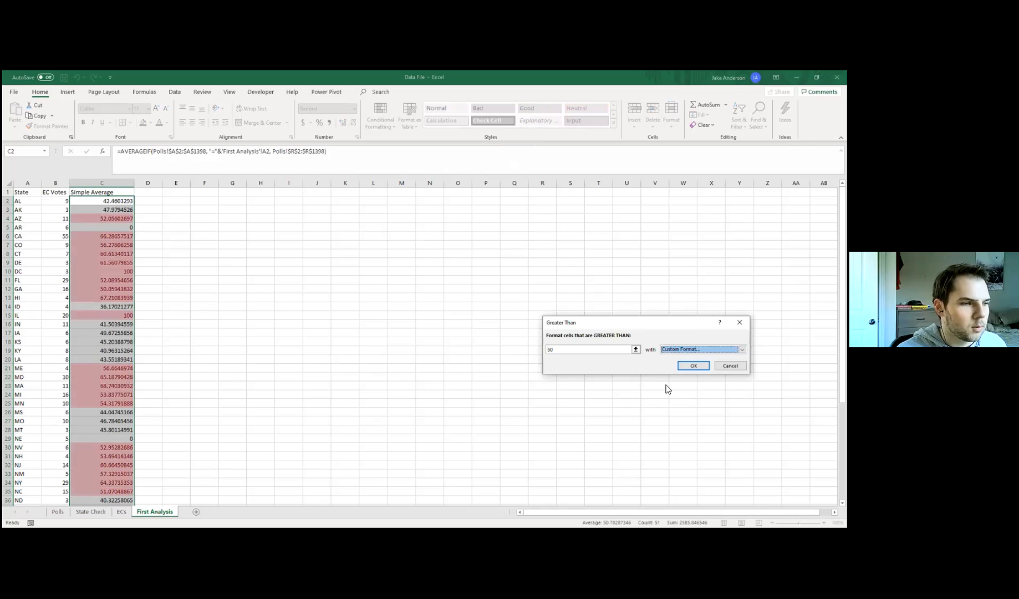
left_click(611, 282)
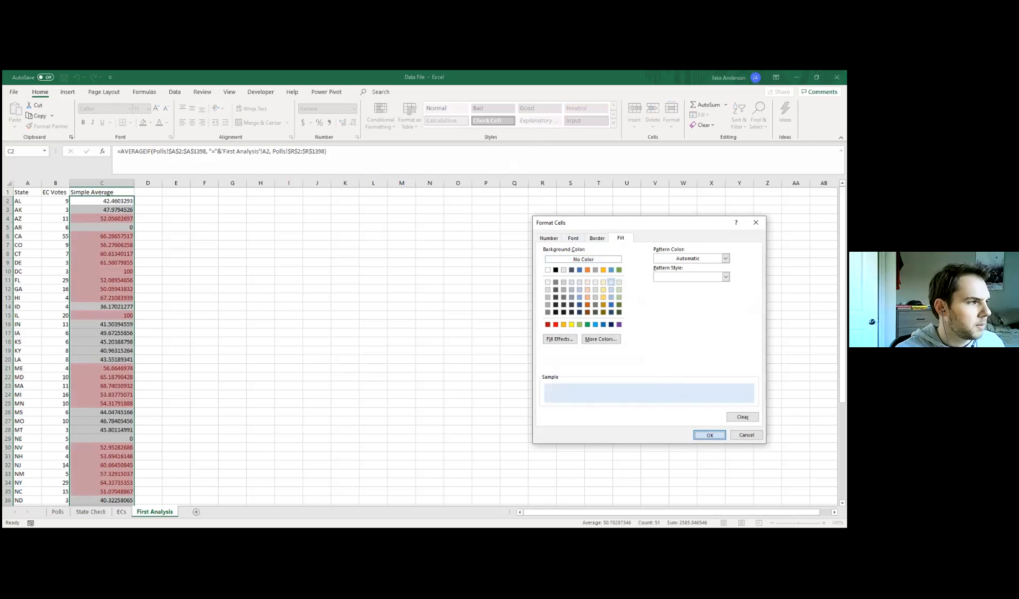
key("Return")
left_click(692, 366)
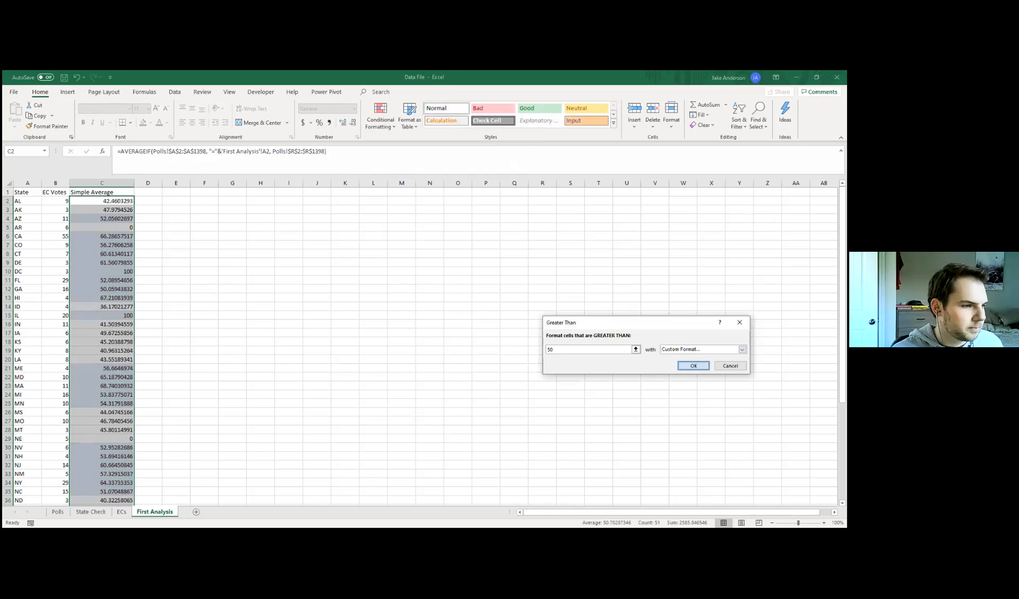
Add a Less Than 50 conditional formatting rule with Light Red Fill with Dark Red Text to the same averages and review the column.
left_click(383, 125)
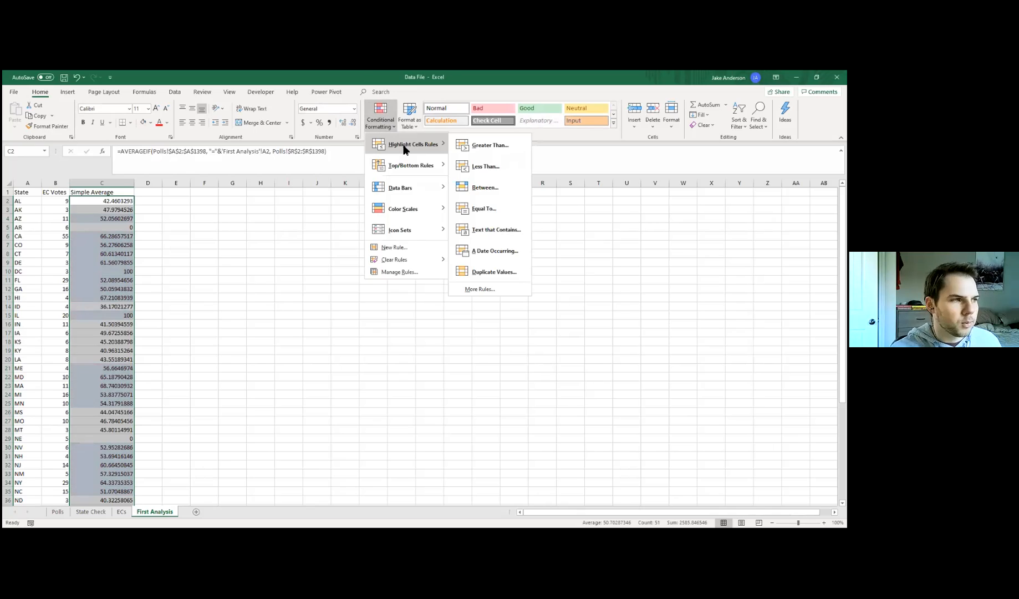
key("Return")
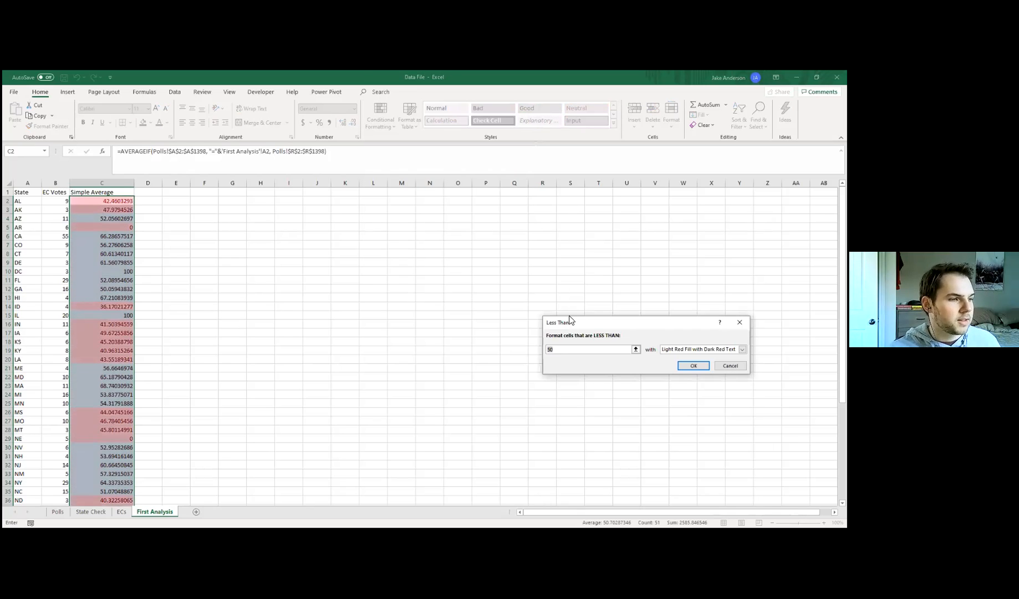
left_click(694, 366)
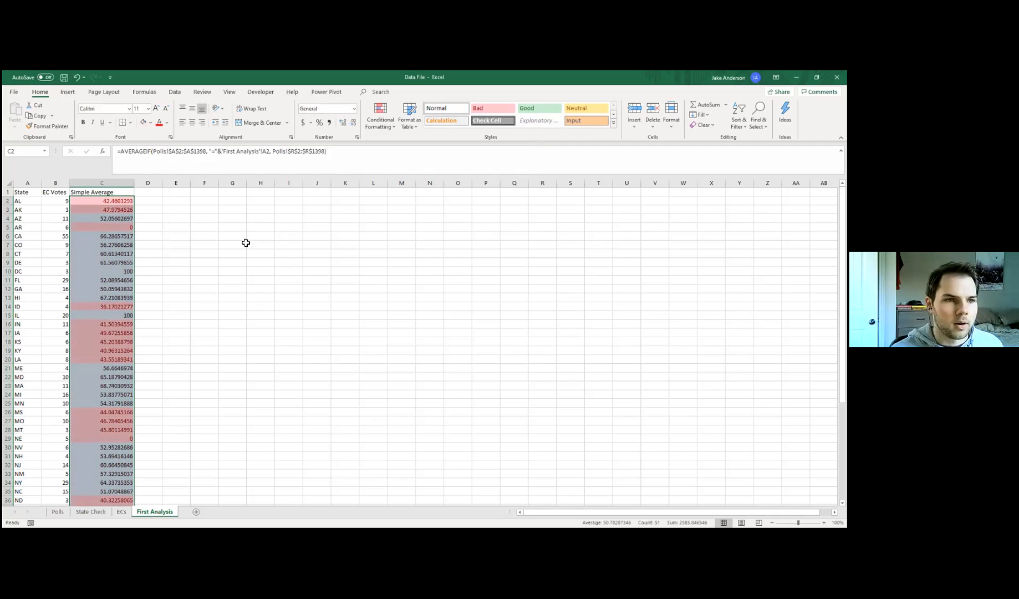
left_click(256, 262)
scroll(153, 278, "down", 8)
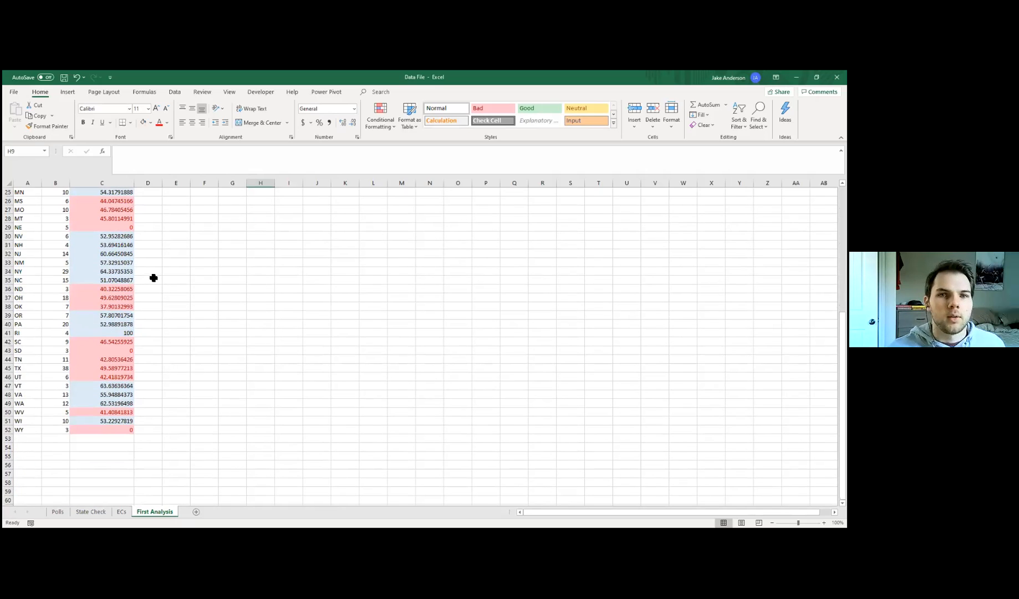
scroll(153, 278, "up", 8)
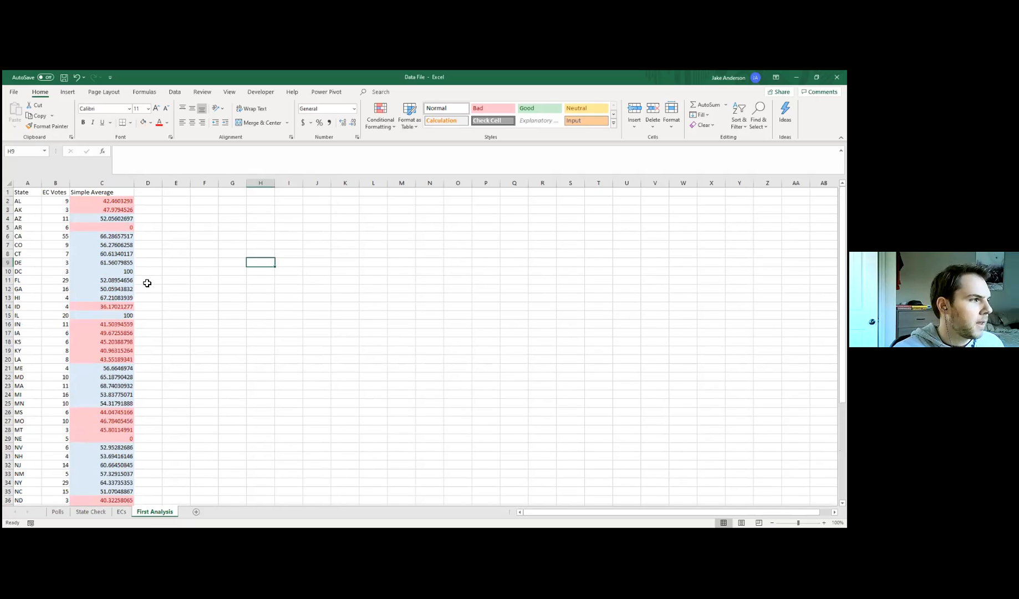
Enter the heading Biden Lead in D1, widen column D to fit it, and select D2.
left_click(150, 192)
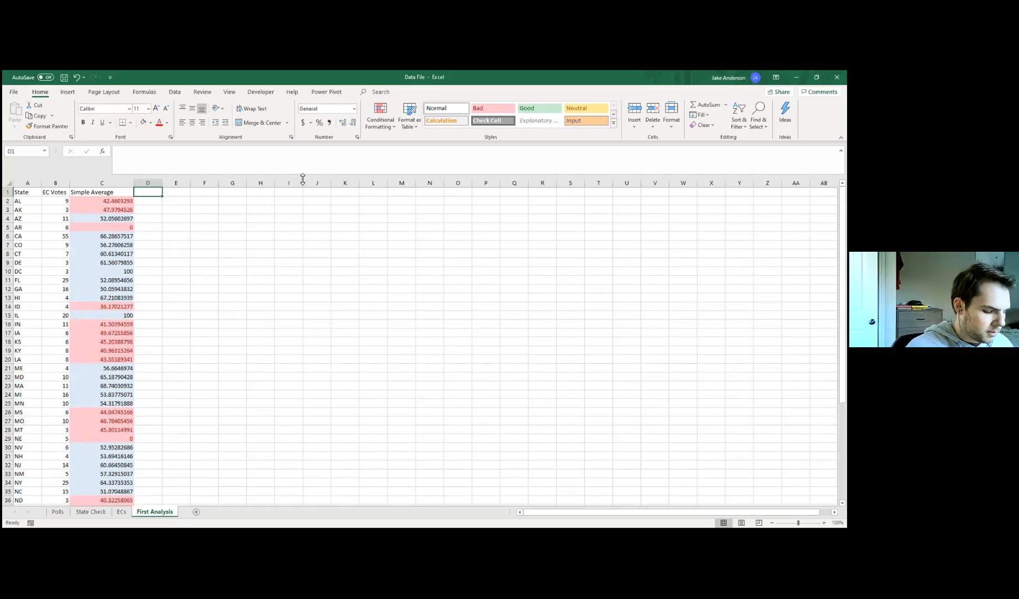
type("Bide")
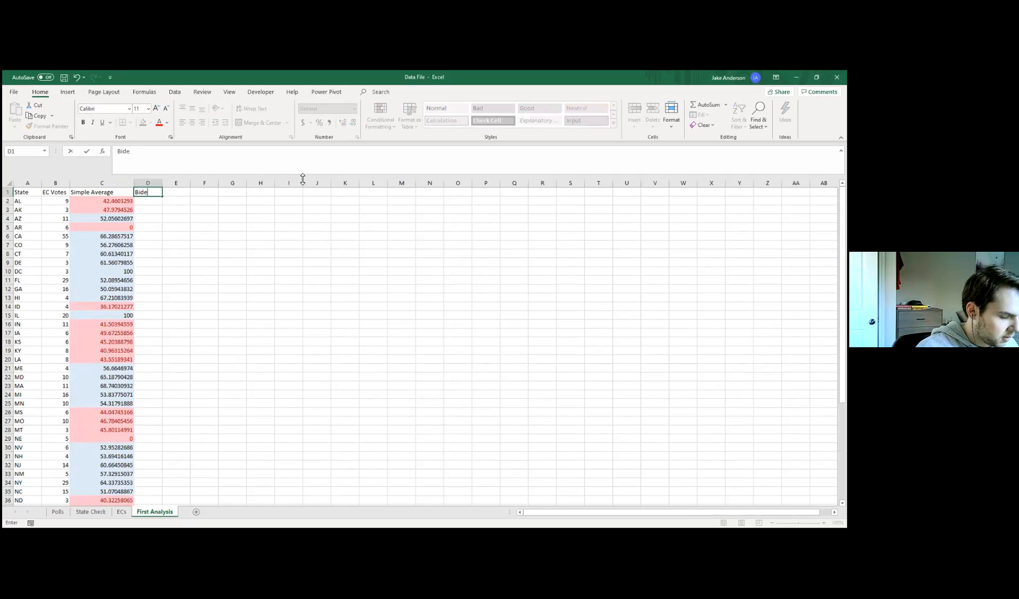
type("n Lead")
left_click_drag(173, 212, 176, 183)
left_click(148, 200)
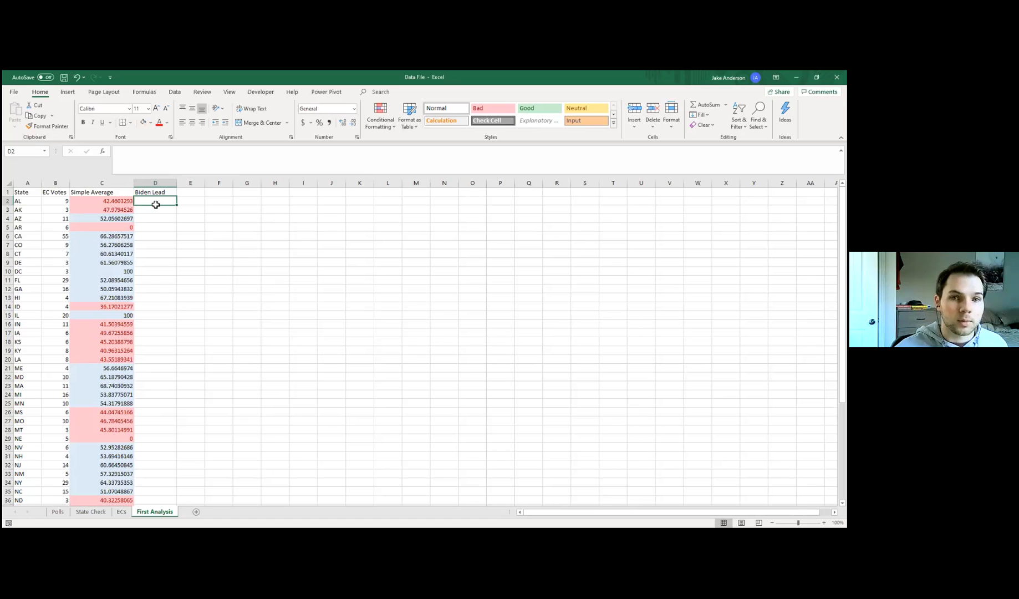
Enter the formula =IF(C2>50, 1, 0) in D2 to flag whether Biden leads in the first state.
type("=if(")
left_click(108, 201)
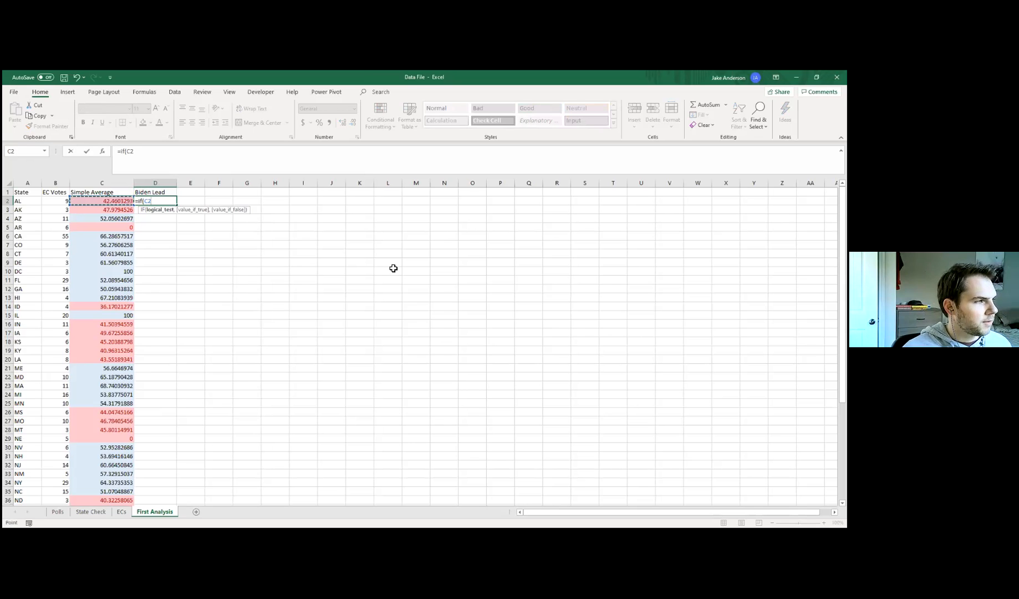
type(">50")
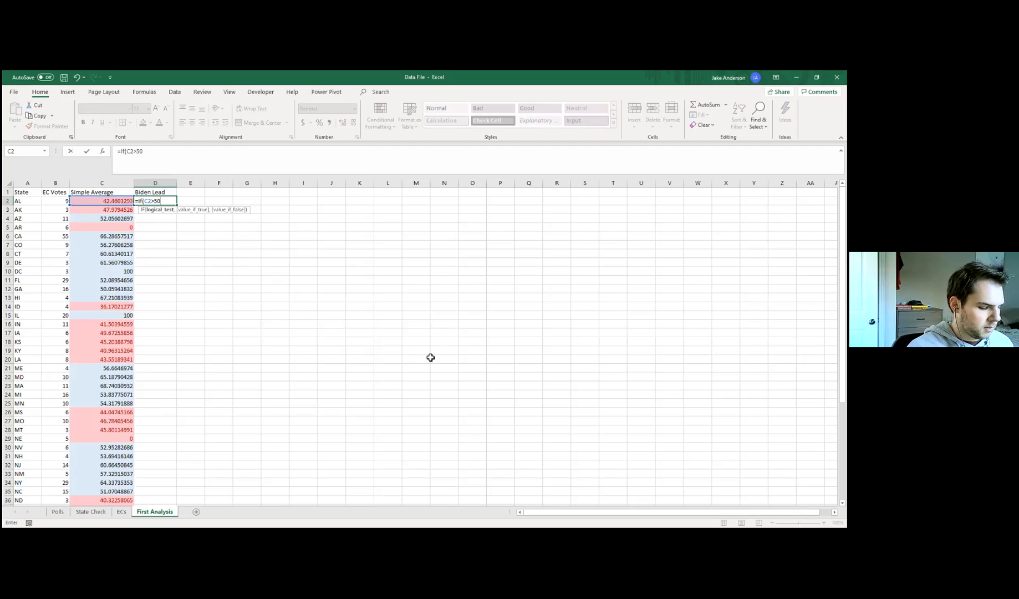
type(", 1")
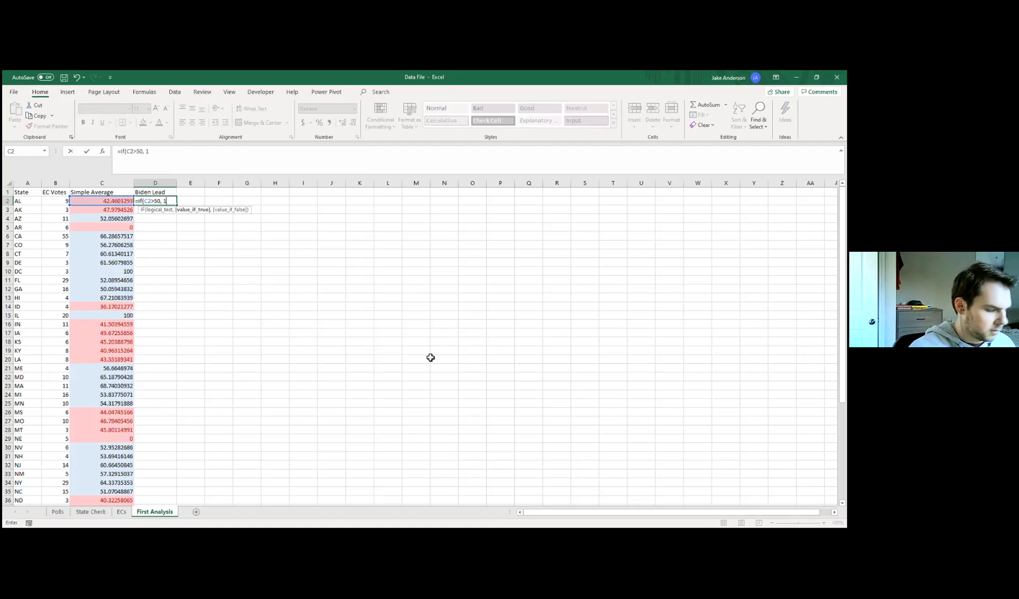
type(", 0")
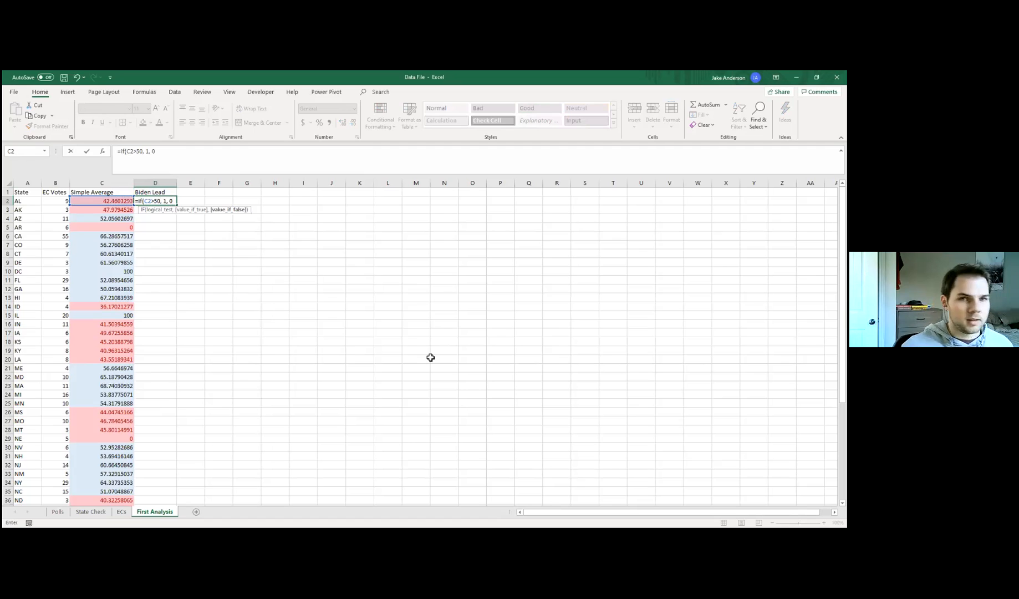
key("Return")
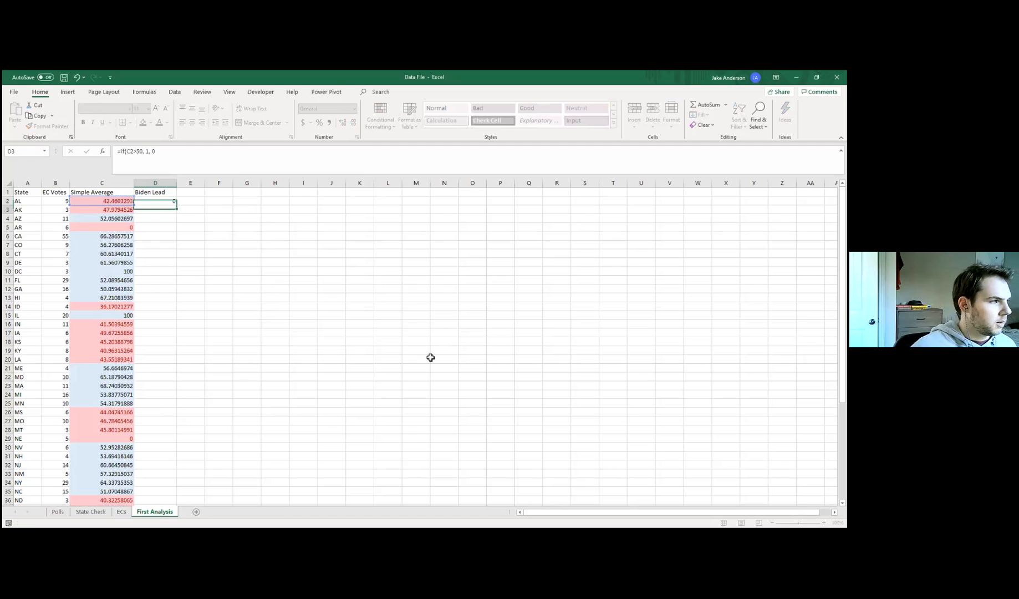
Fill the Biden Lead formula from D2 down through all the state rows.
left_click(172, 203)
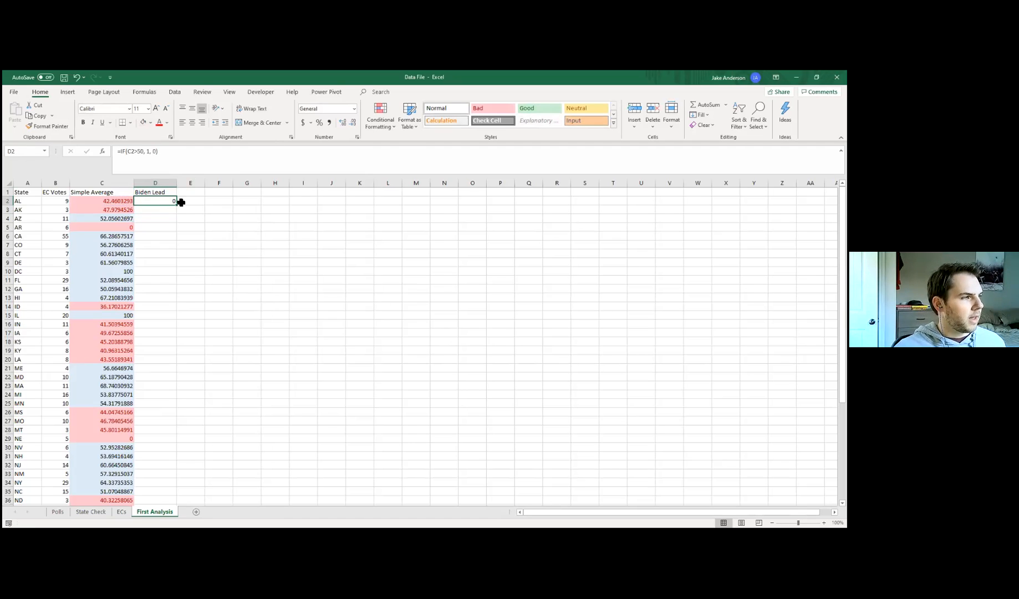
double_click(175, 205)
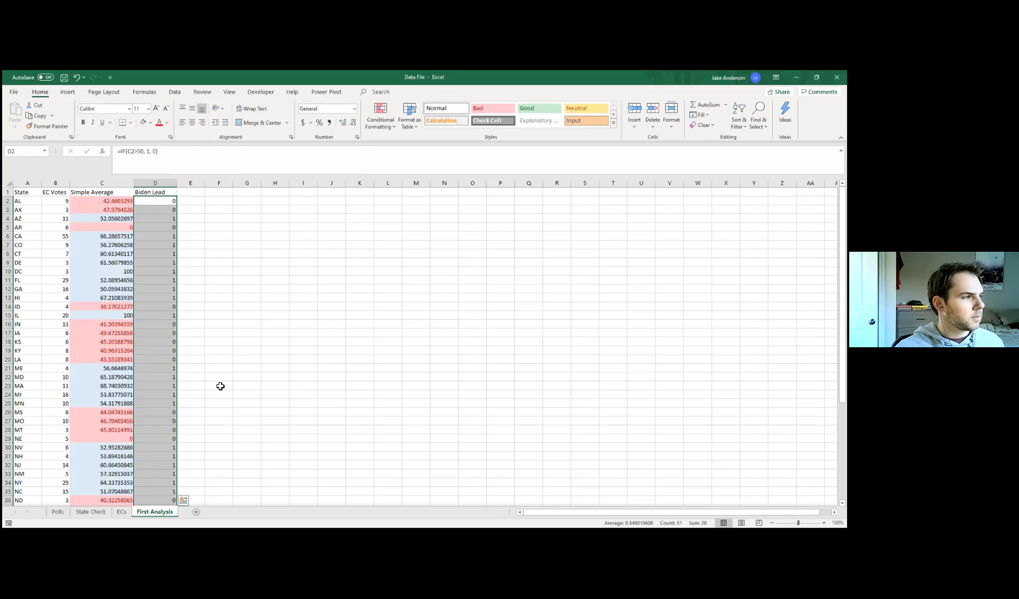
left_click(214, 259)
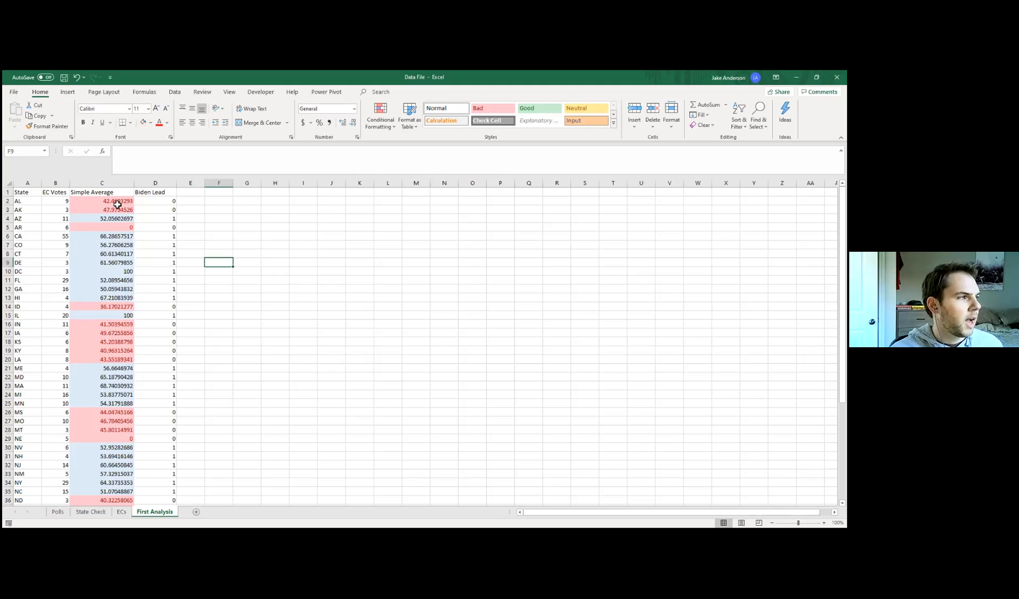
Try to copy only the formatting of the Simple Average values, C2:C52, onto the Biden Lead values.
left_click_drag(109, 202, 117, 488)
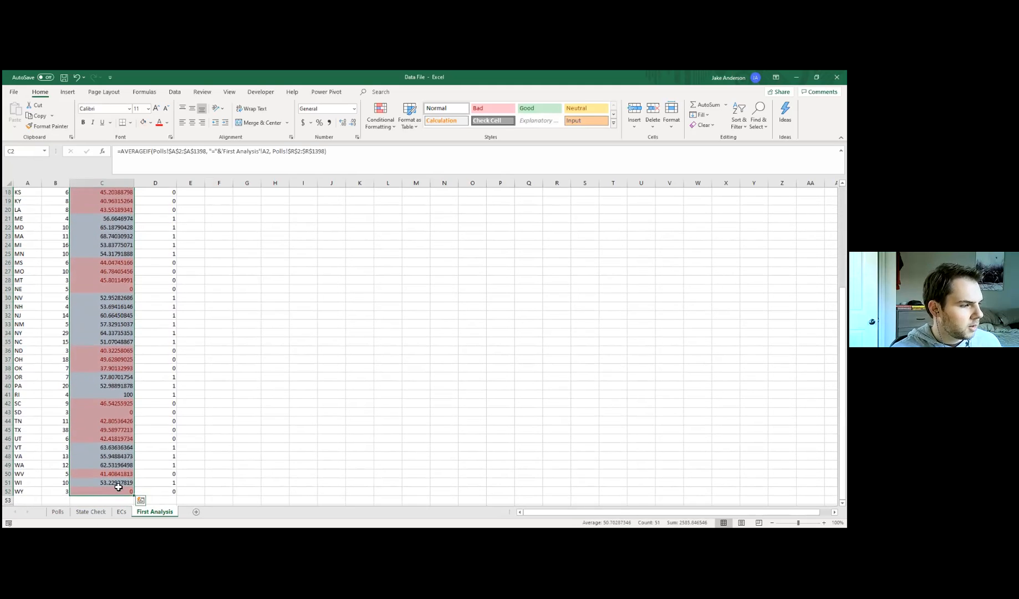
key("ctrl+c")
scroll(186, 323, "up", 6)
left_click_drag(162, 202, 159, 489)
left_click_drag(159, 490, 159, 205)
scroll(159, 205, "up", 1)
right_click(158, 204)
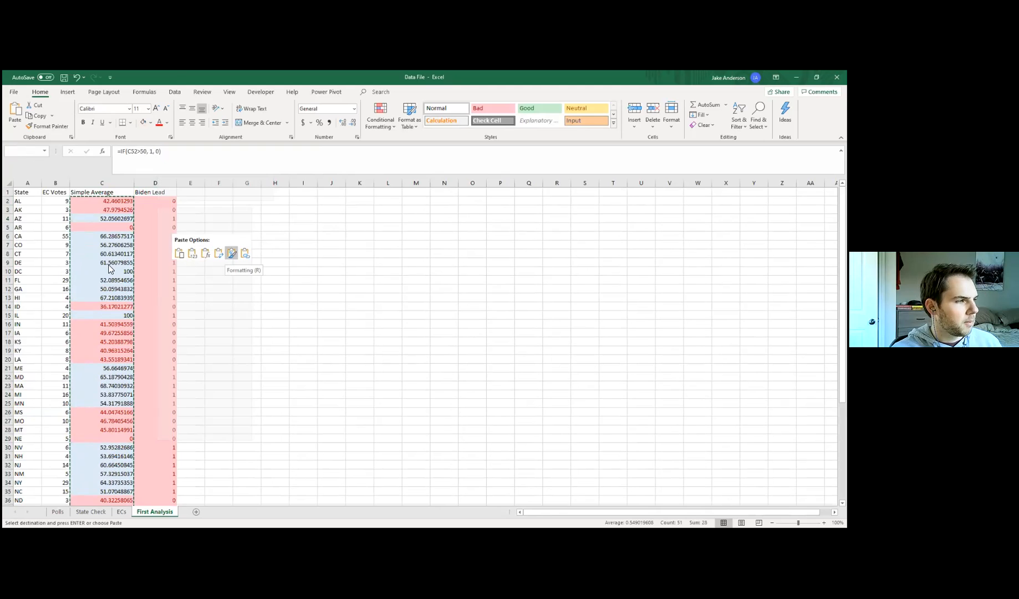
key("Escape")
left_click(155, 237)
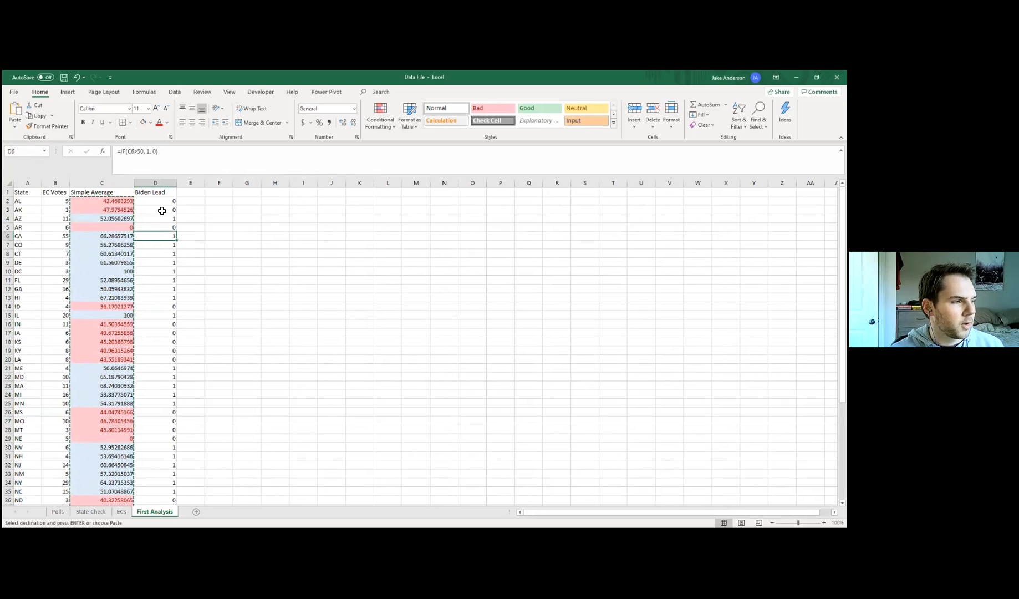
left_click(105, 245)
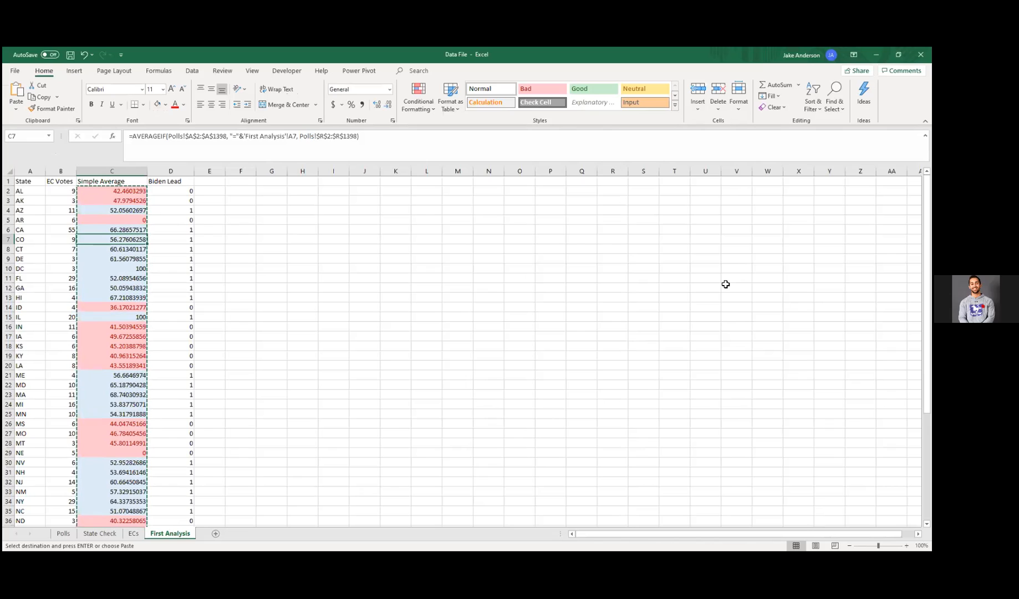
left_click(342, 245)
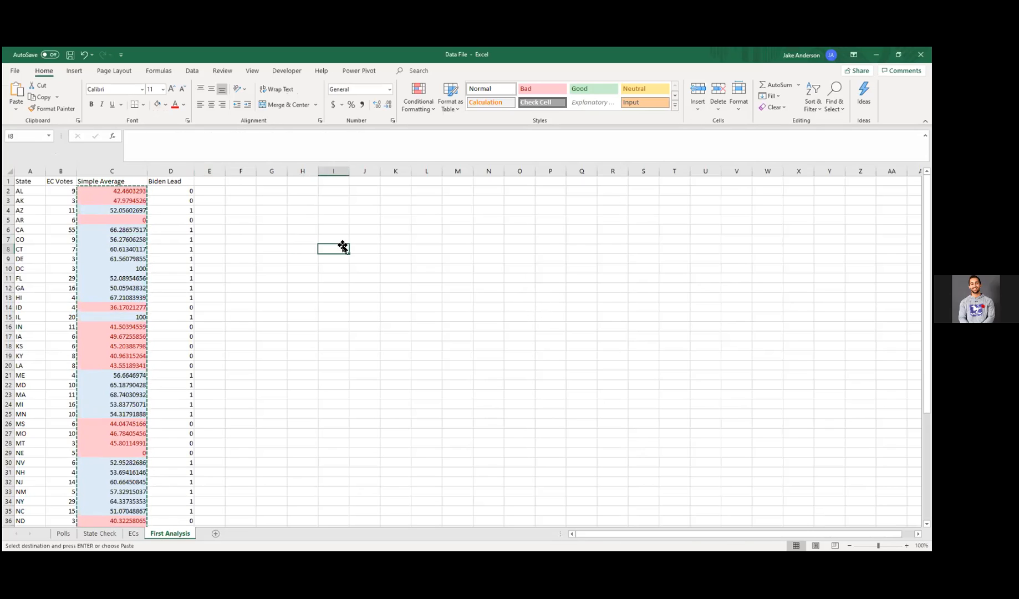
left_click(131, 191)
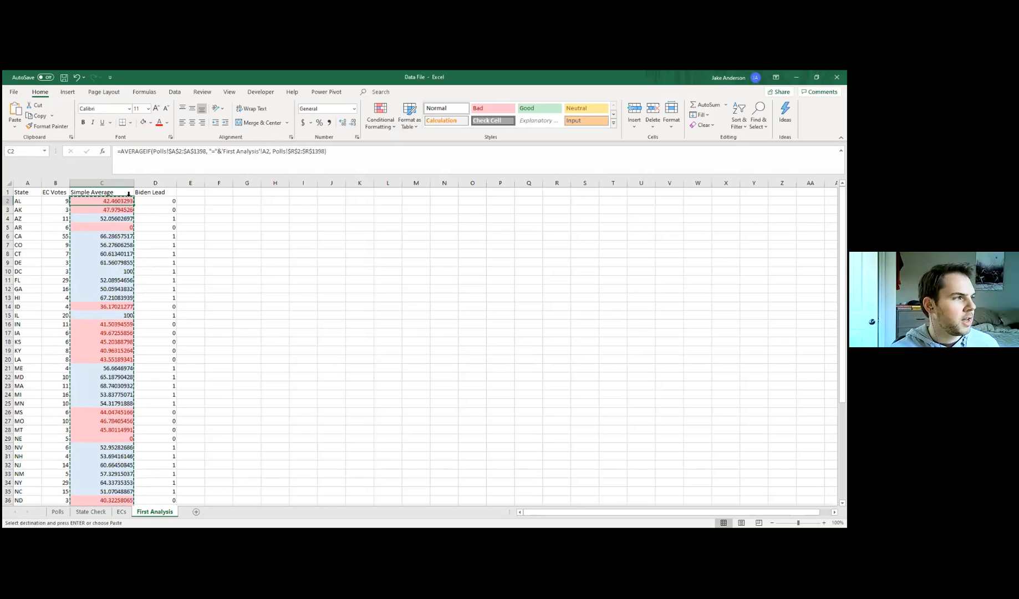
left_click(377, 124)
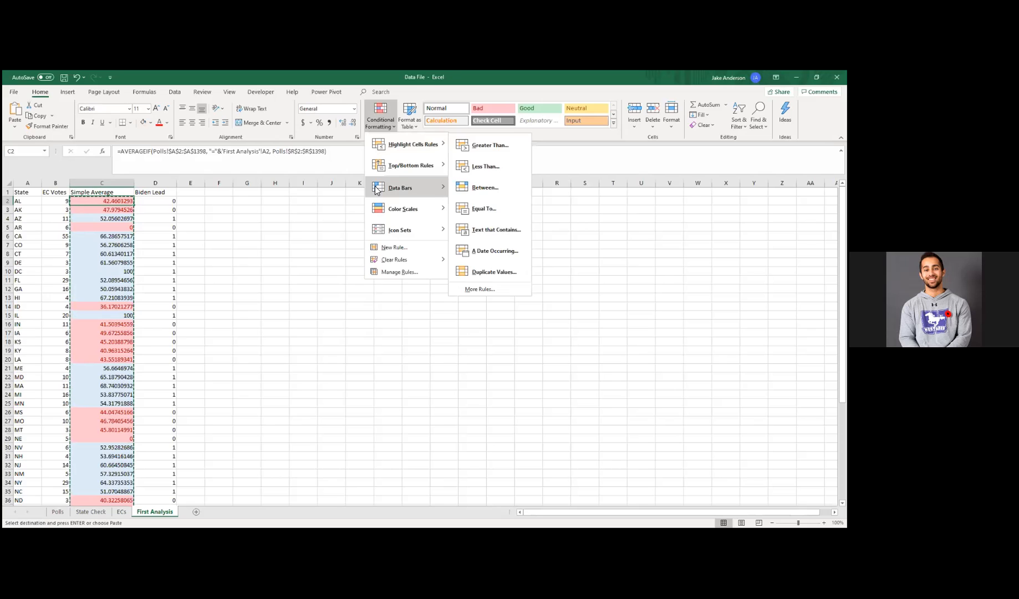
mouse_move(375, 188)
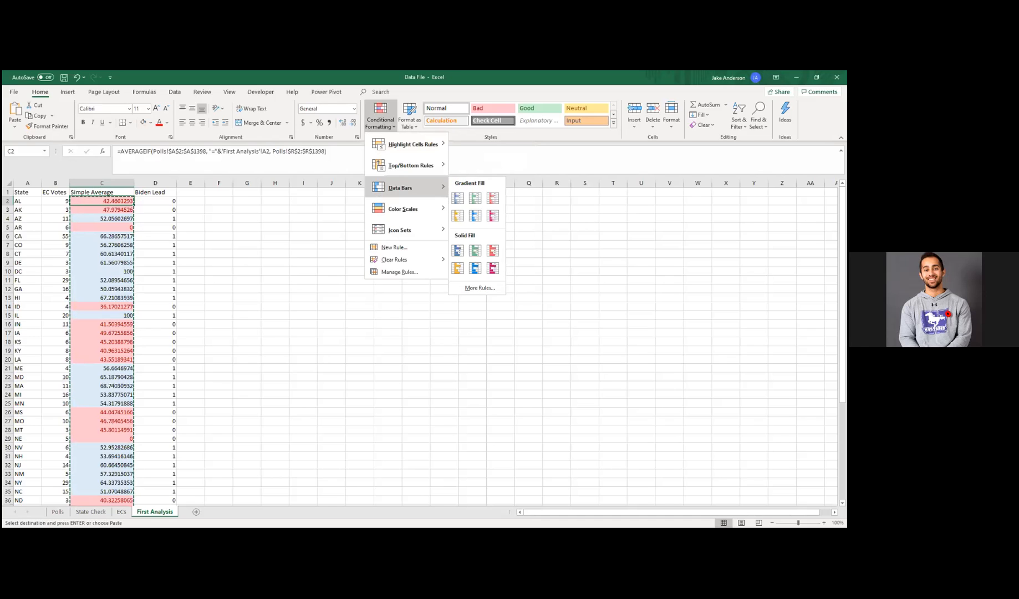
left_click(284, 247)
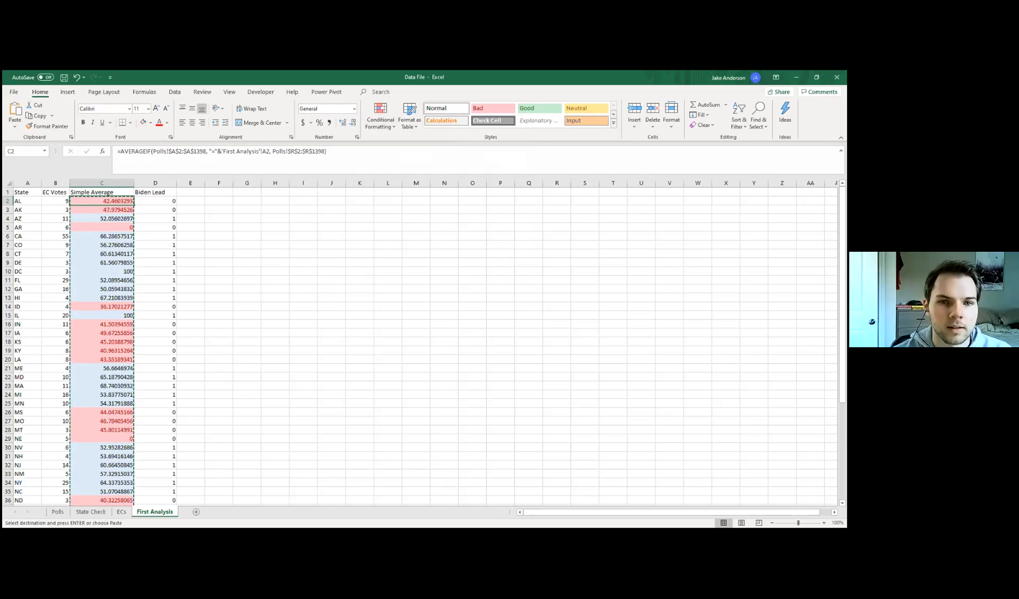
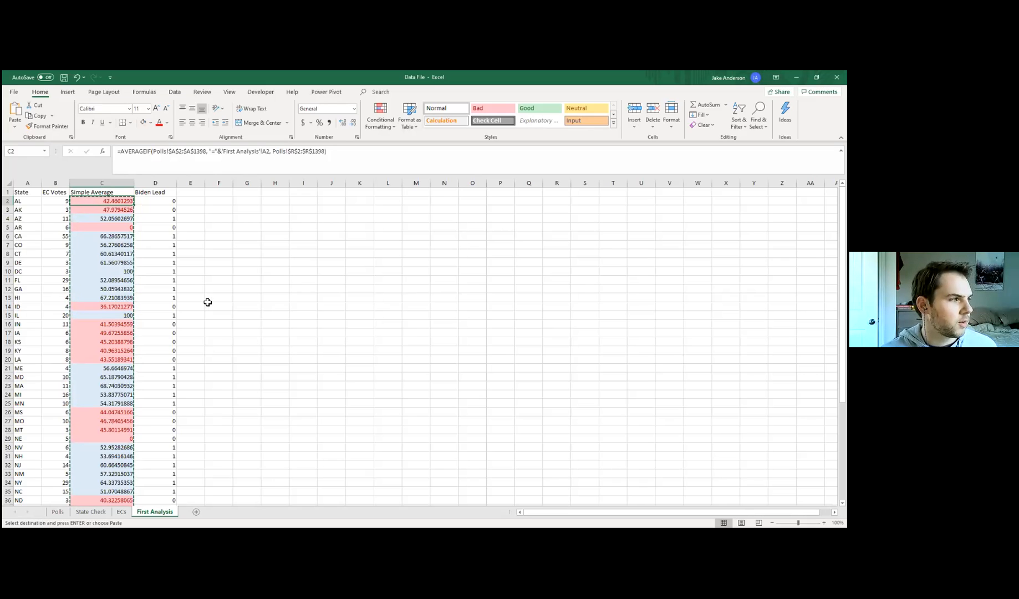
left_click(247, 308)
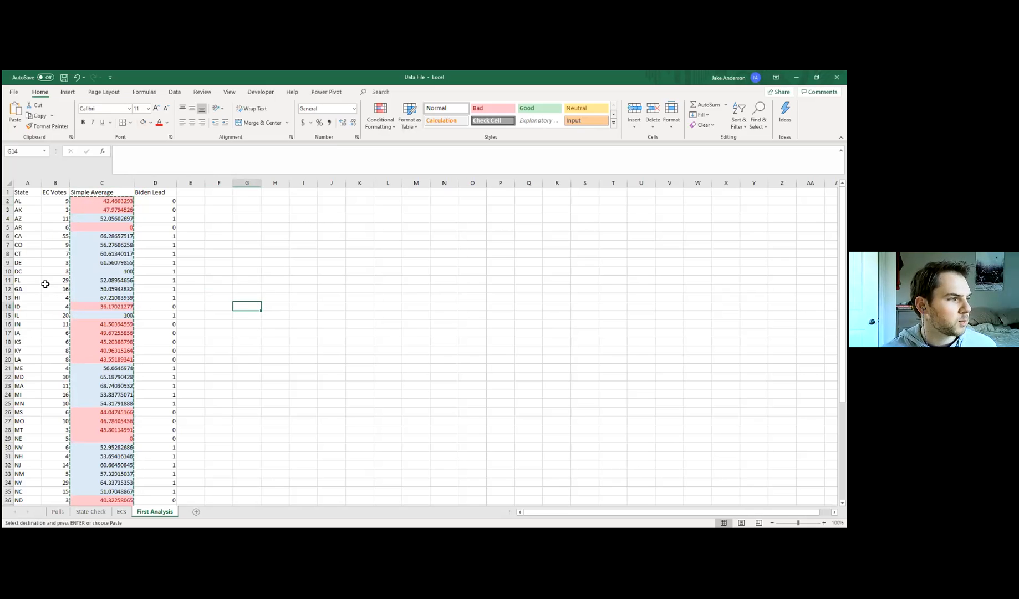
left_click(28, 273)
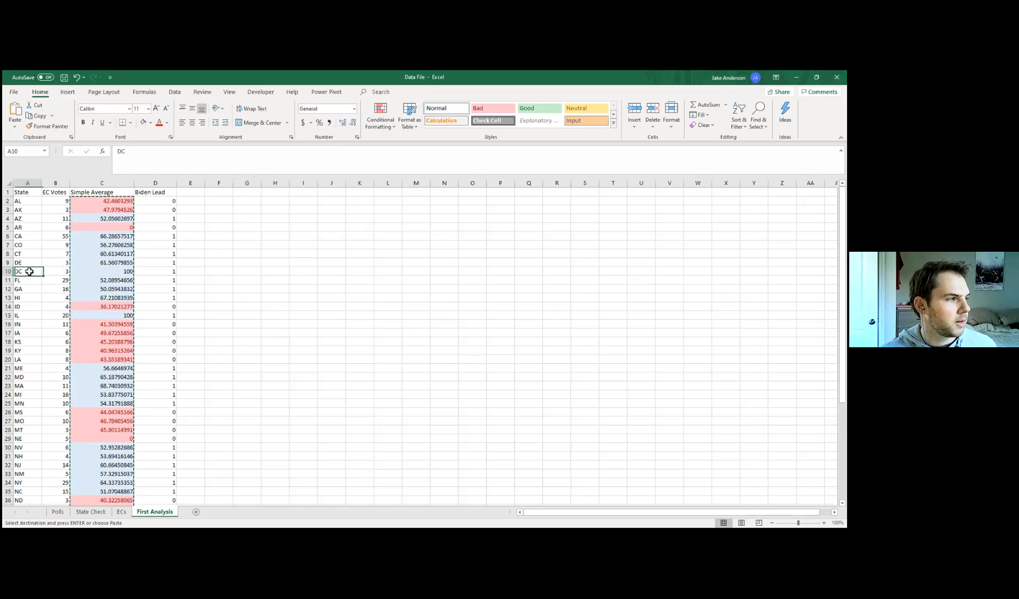
left_click(121, 275)
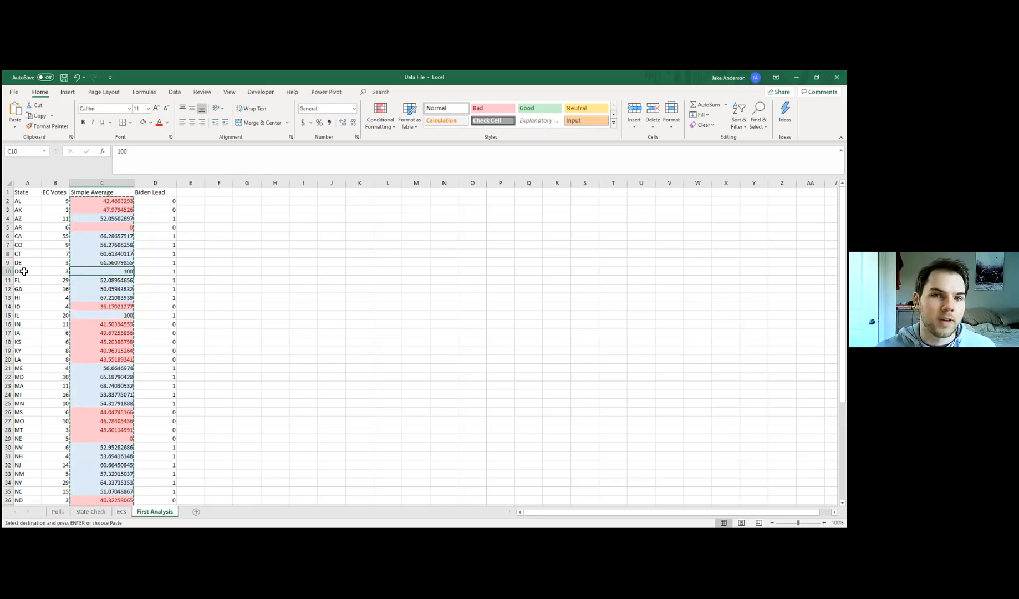
left_click(89, 264)
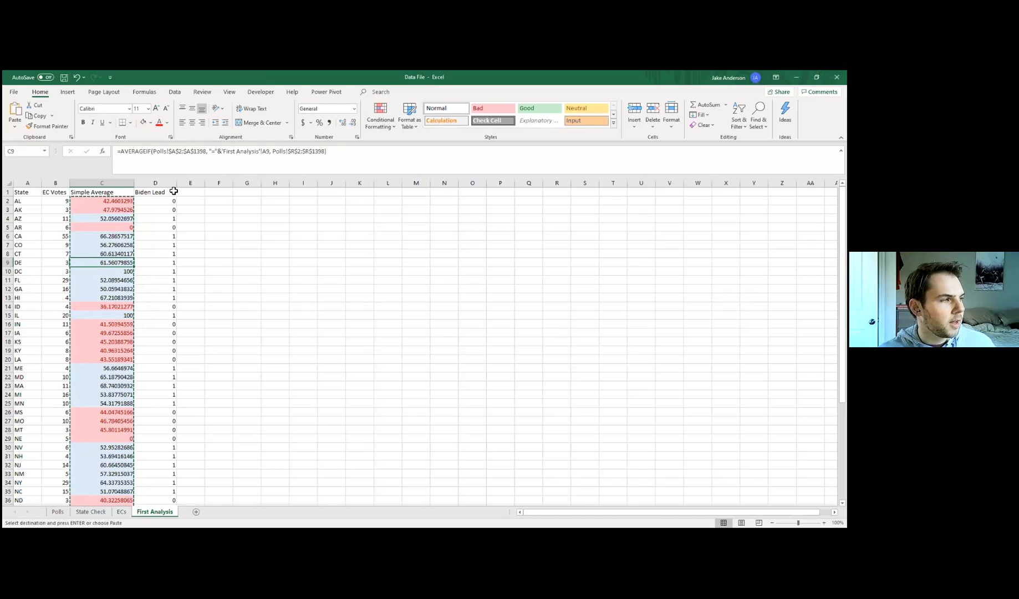
left_click(84, 274)
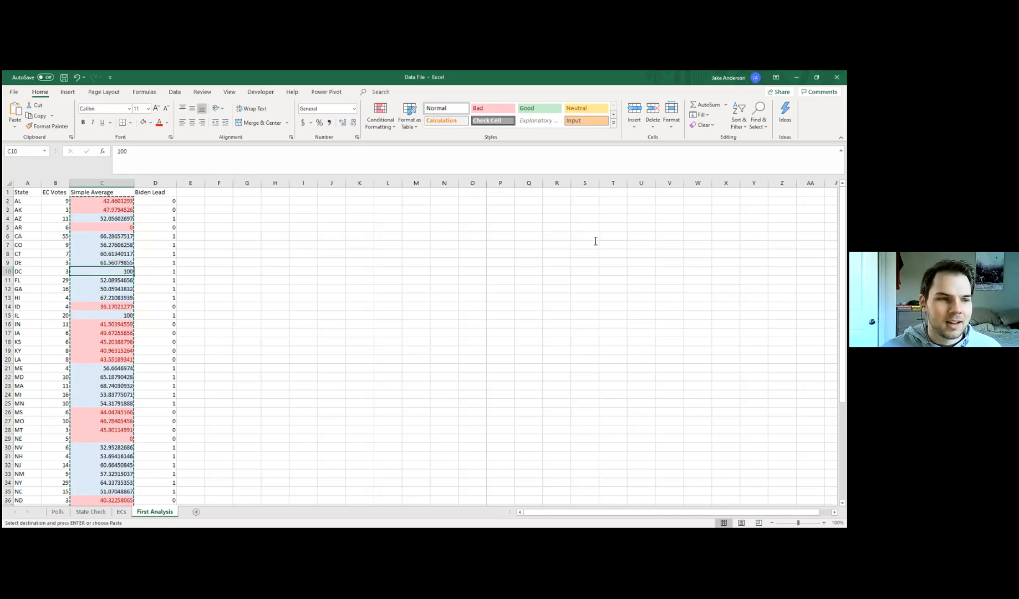
left_click(197, 219)
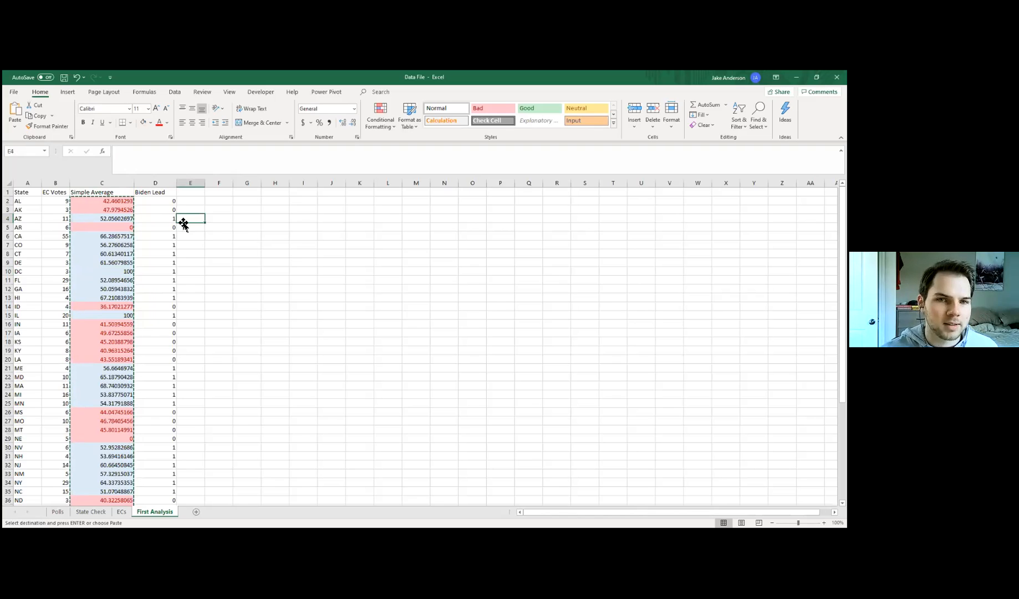
left_click(58, 202)
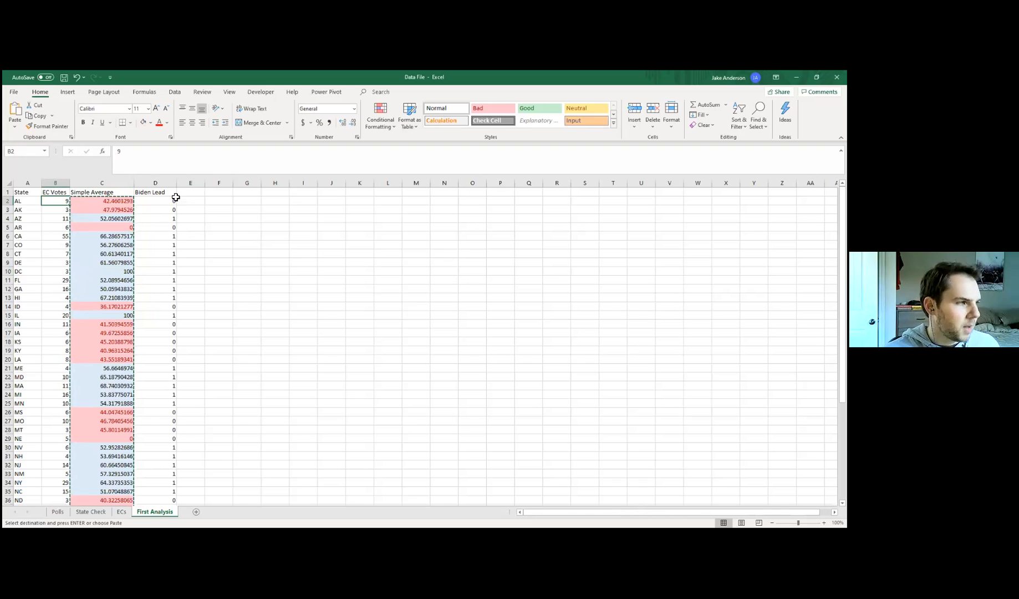
Enter the heading Expected Biden EC Votes in E1.
left_click(194, 193)
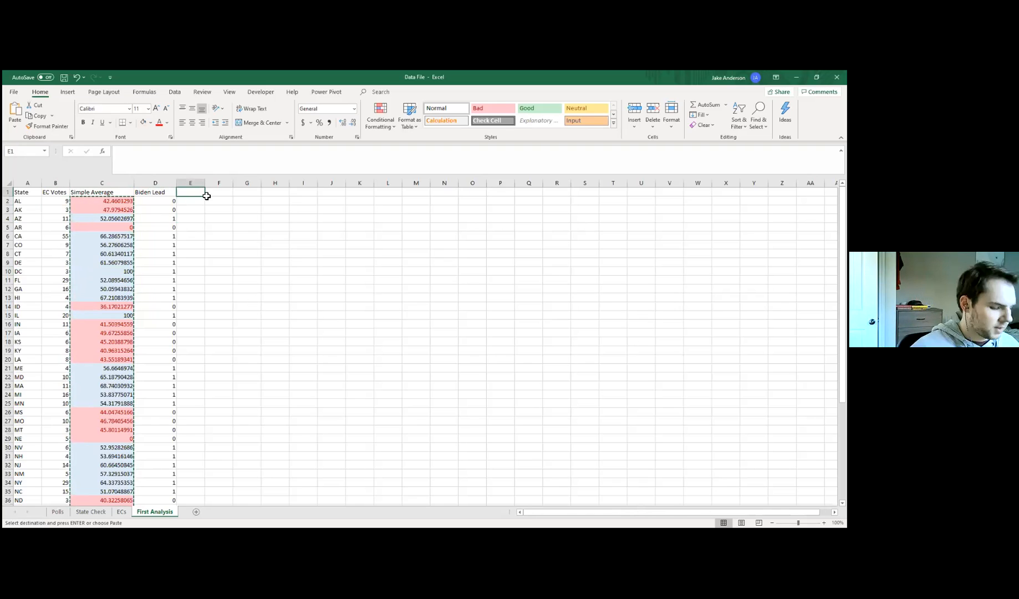
type("Expec")
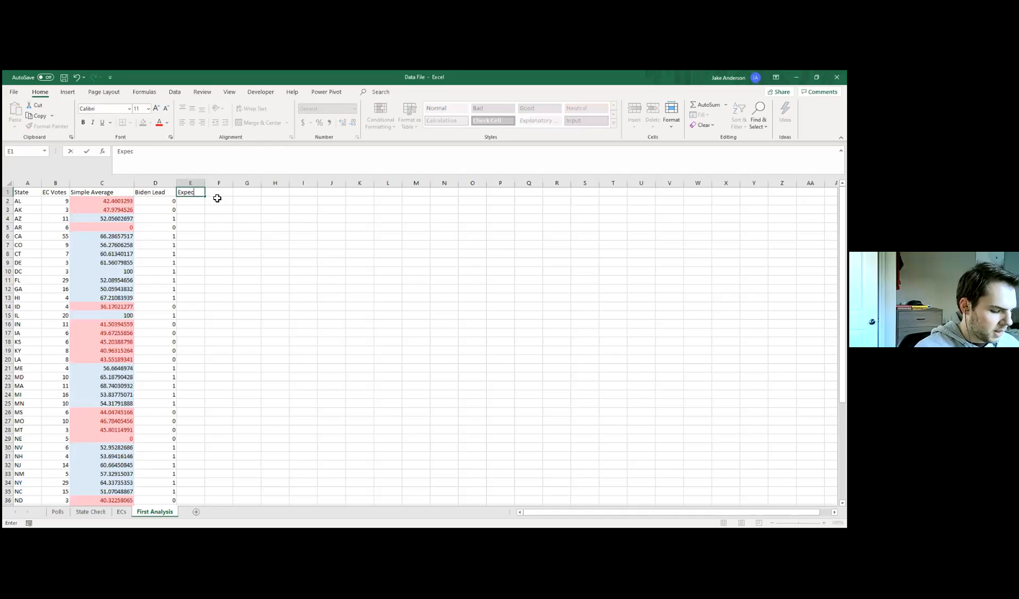
type("ted Biden EC Votes")
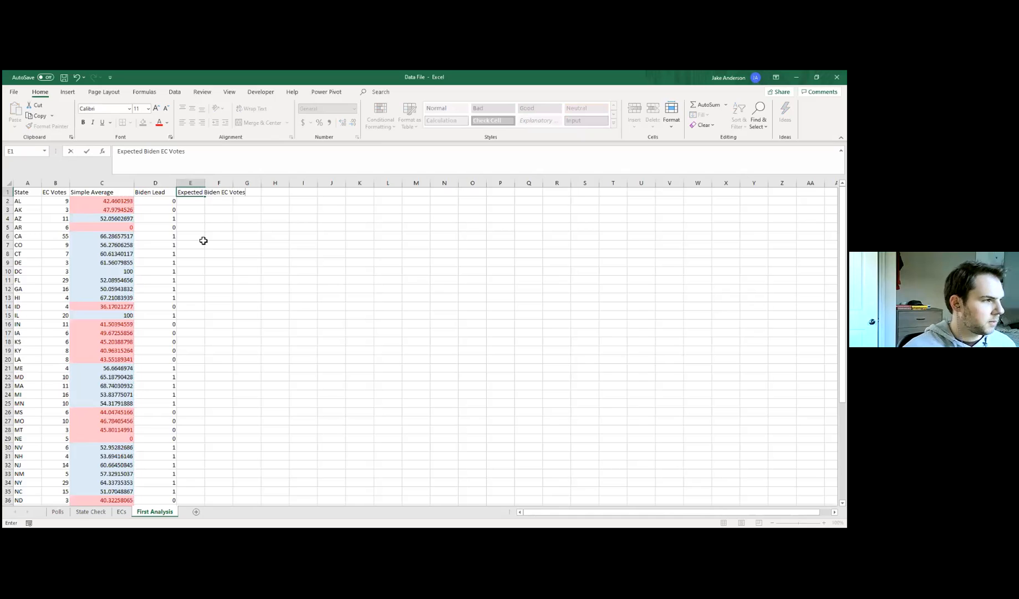
Enter the formula =IF(D2 = 1, B2, 0) in cell E2 under the Expected Biden EC Votes header.
left_click(203, 238)
left_click(195, 202)
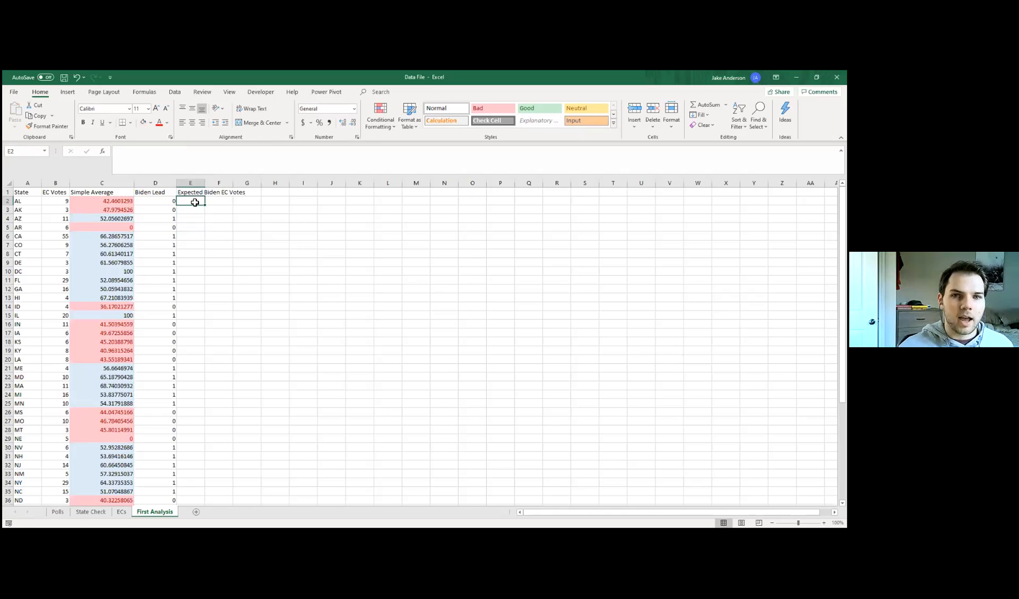
type("=")
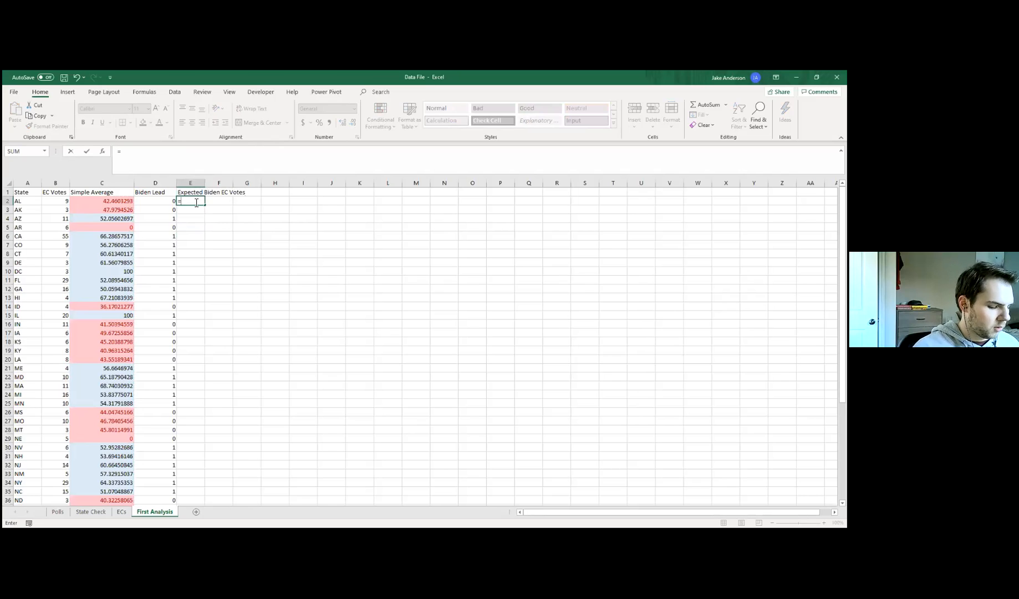
type("io")
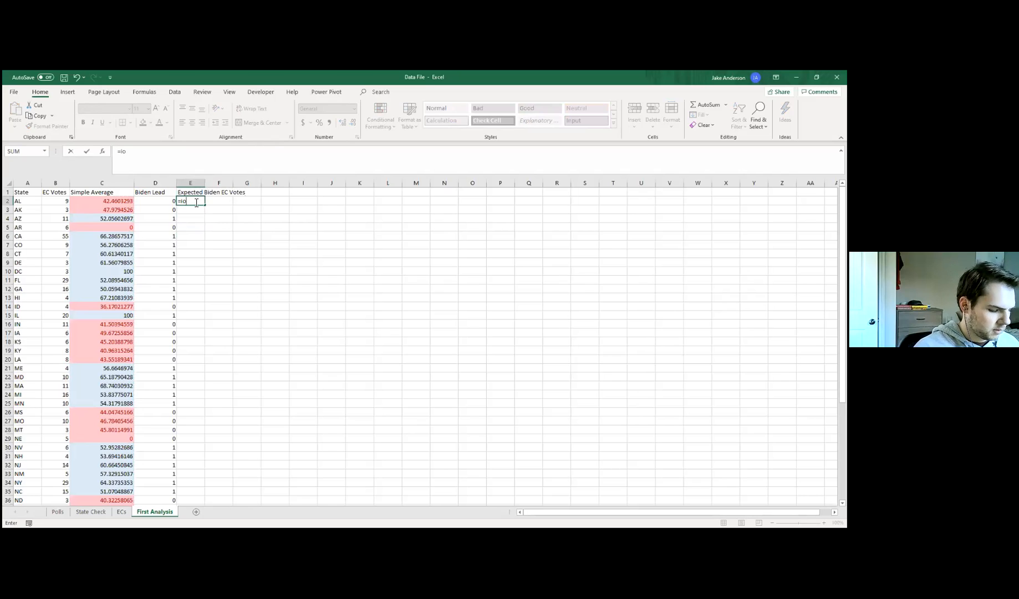
key("BackSpace")
type("f(")
left_click(116, 203)
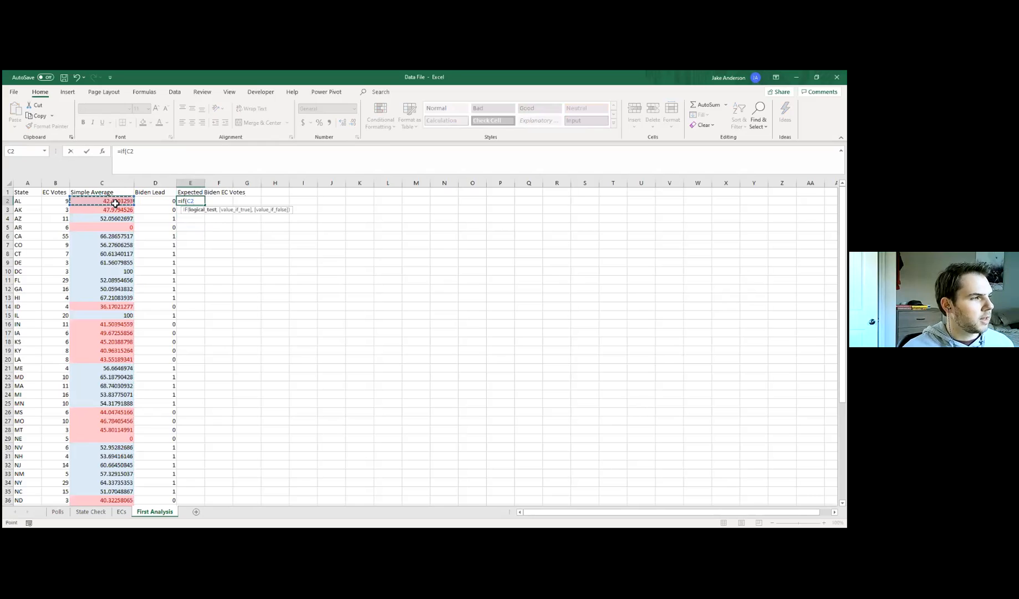
left_click(155, 201)
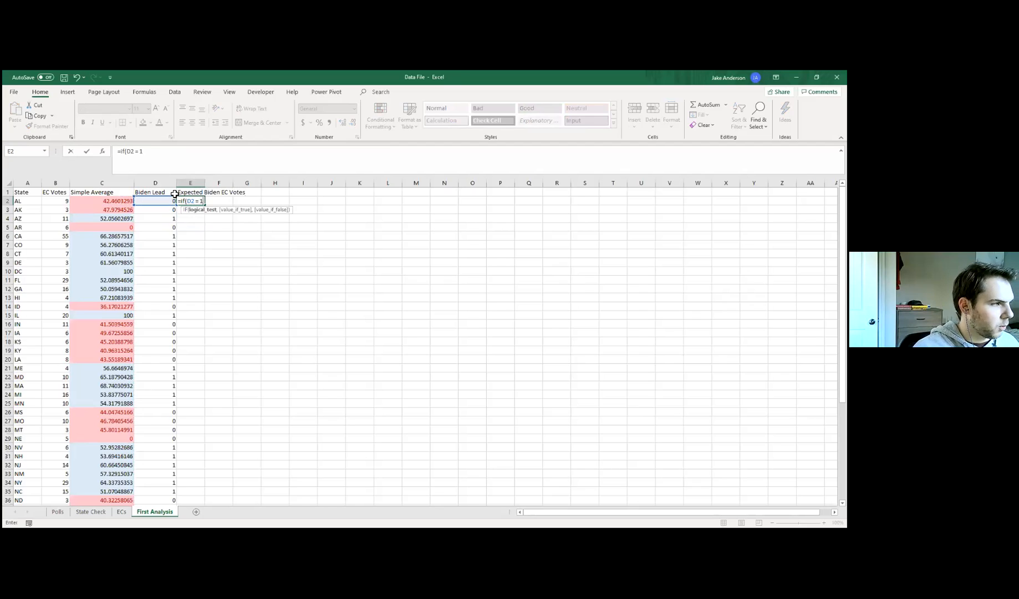
type(",")
left_click(51, 202)
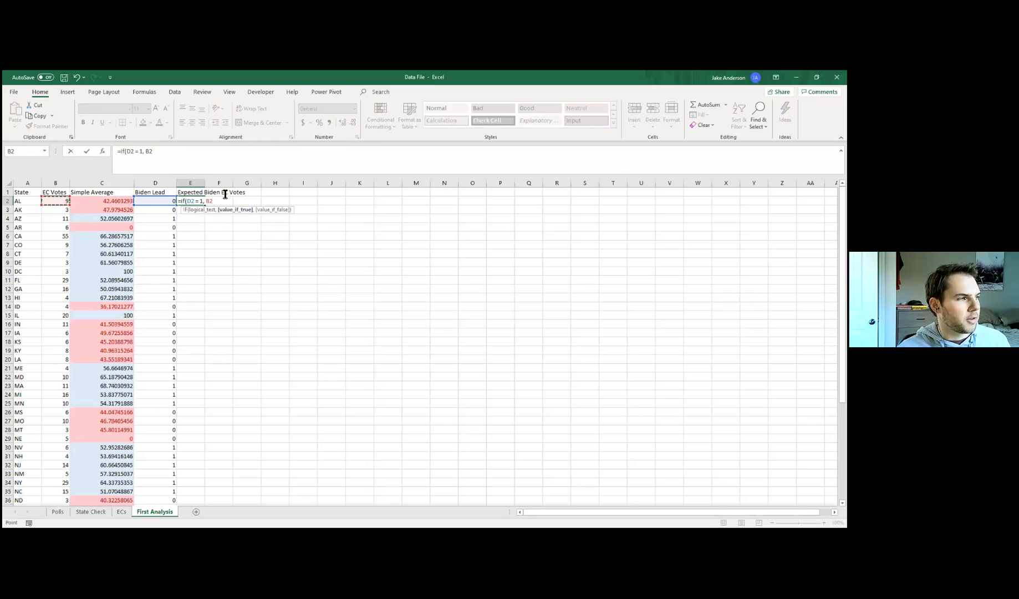
type(", 0")
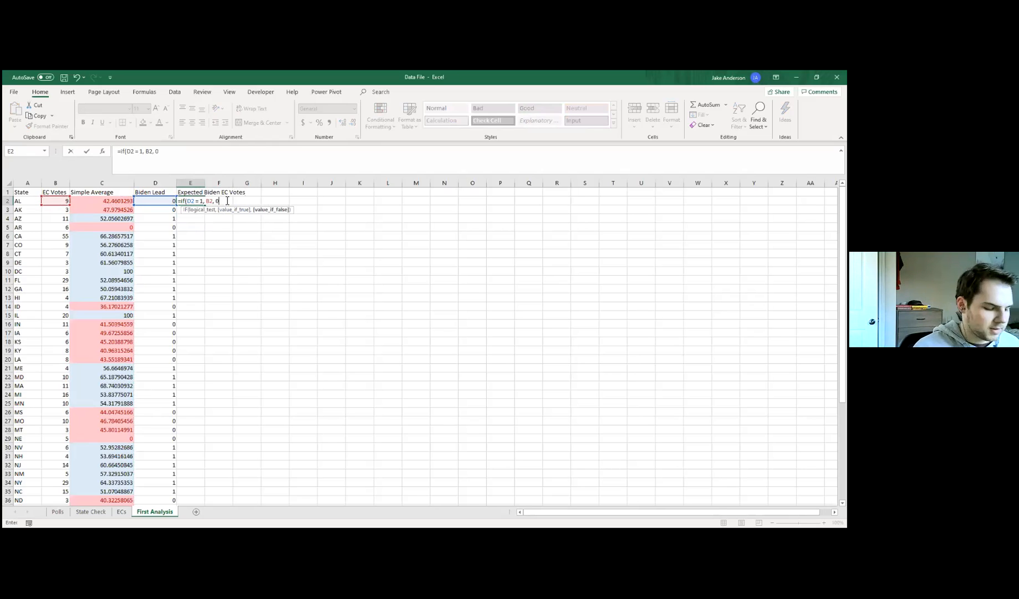
type(")")
key("Return")
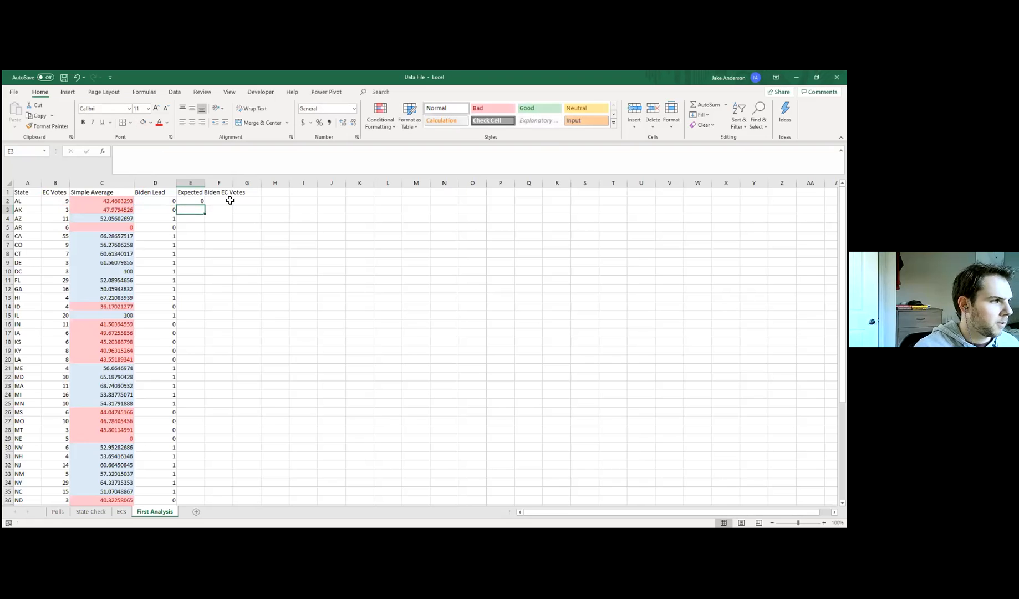
Fill the E2 formula down the Expected Biden EC Votes column for all states and check the filled rows.
left_click(154, 201)
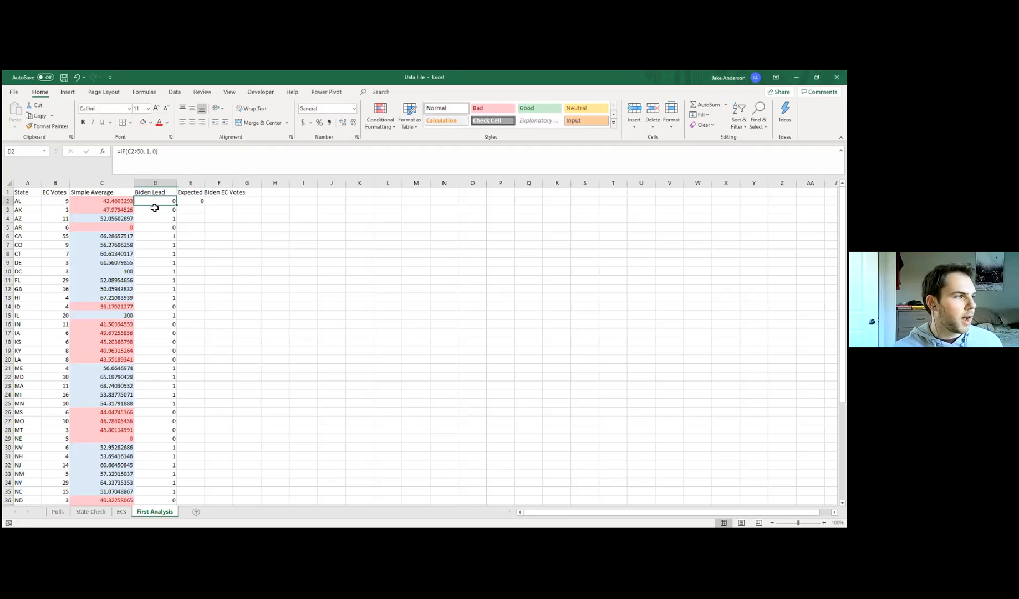
left_click(190, 202)
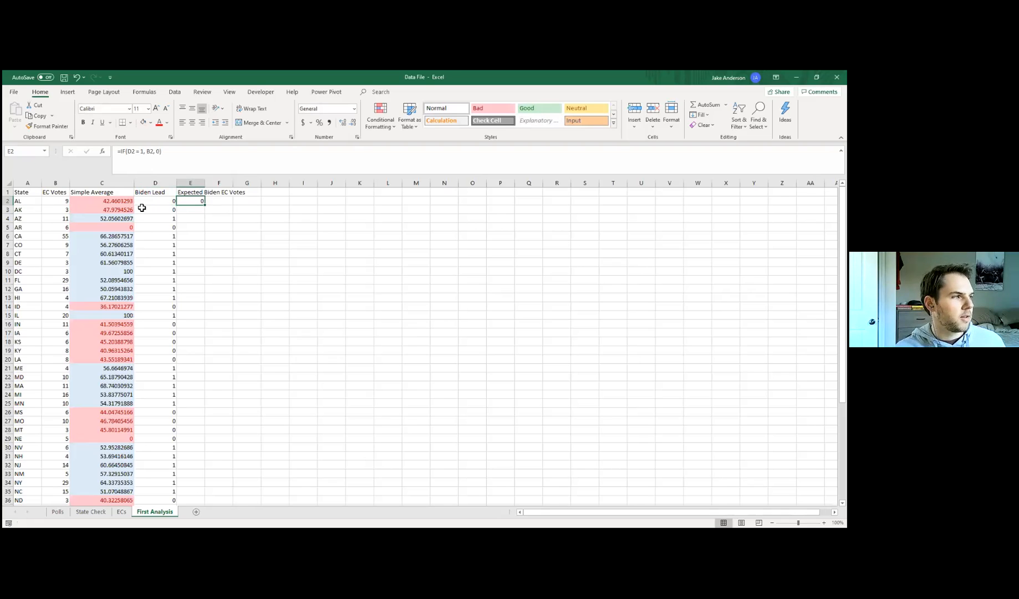
double_click(204, 205)
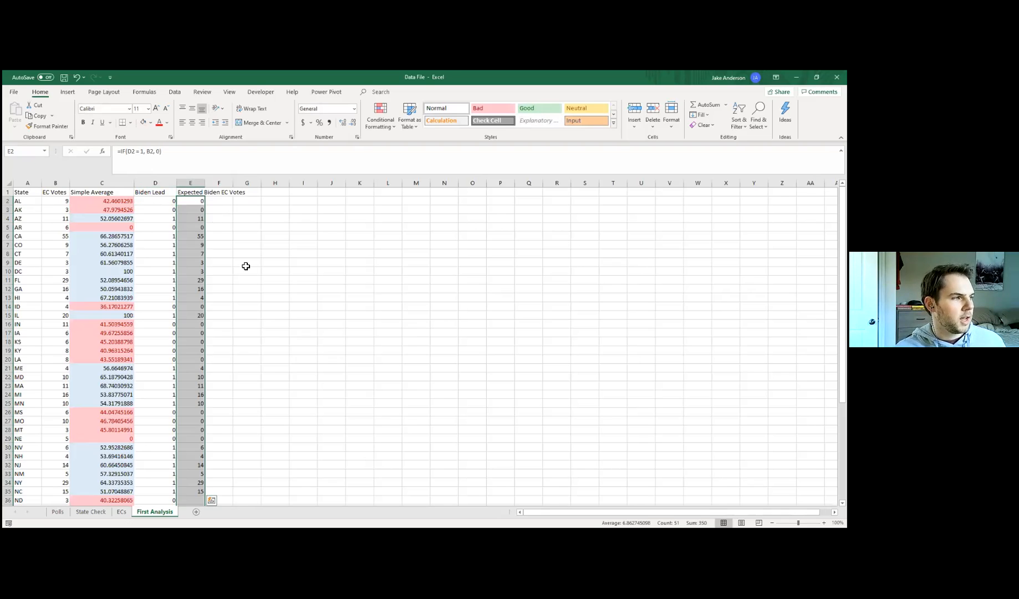
left_click(203, 220)
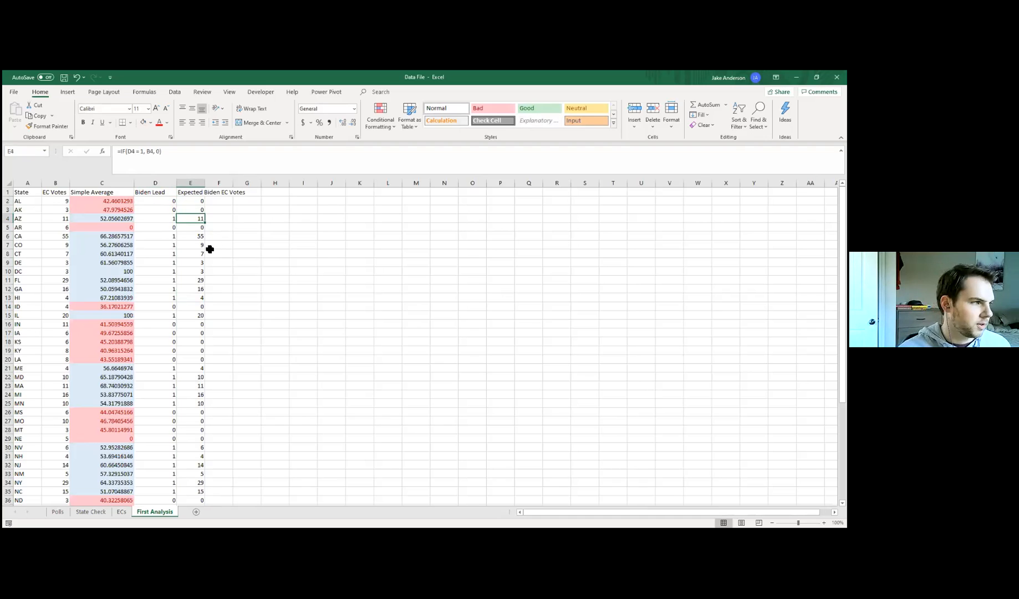
scroll(236, 250, "down", 9)
scroll(236, 256, "up", 9)
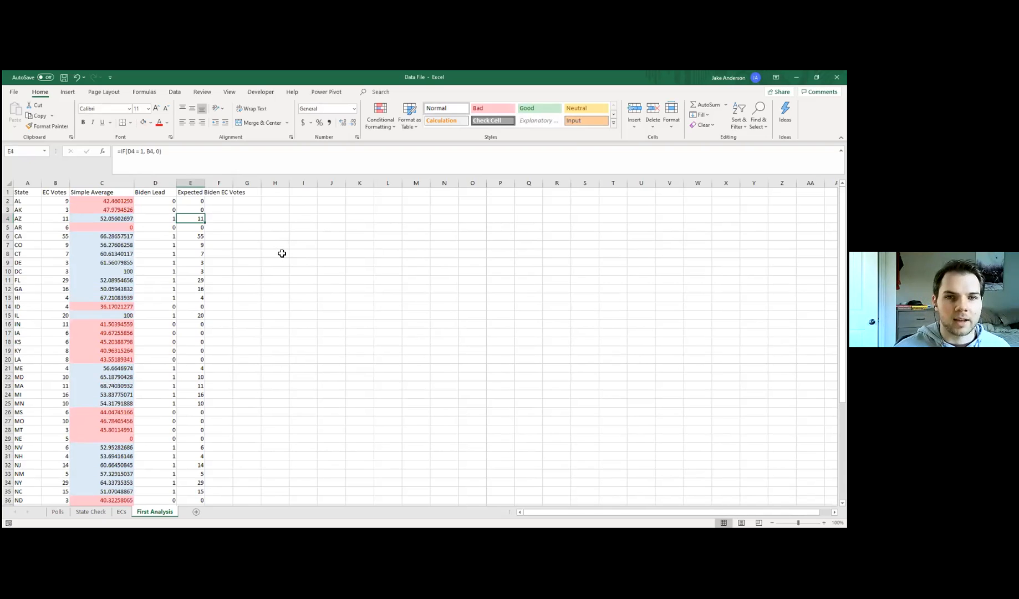
Widen column I and enter the label "Total States" in cell I5.
left_click(304, 227)
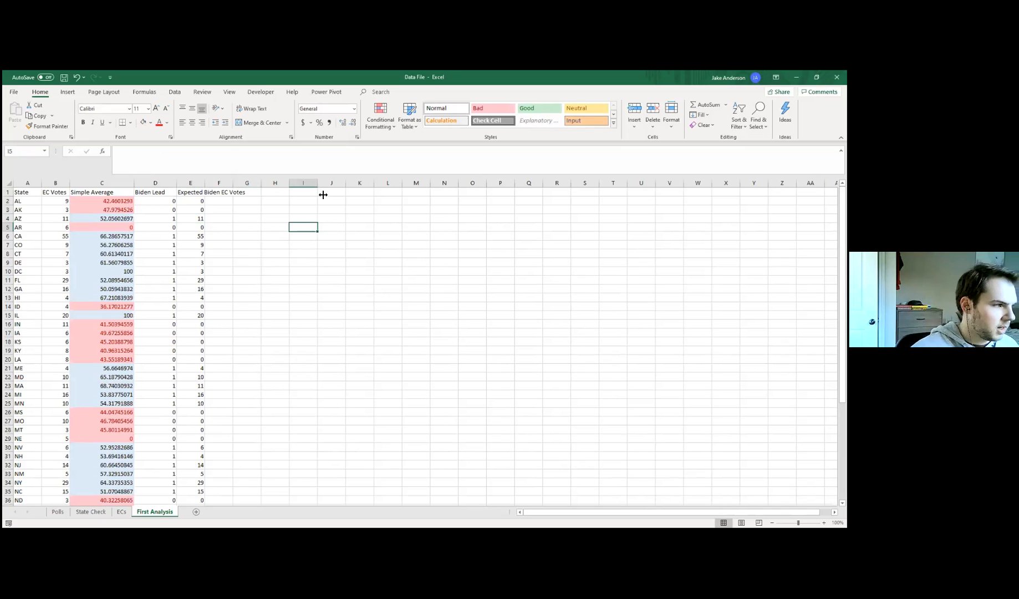
left_click_drag(318, 184, 370, 184)
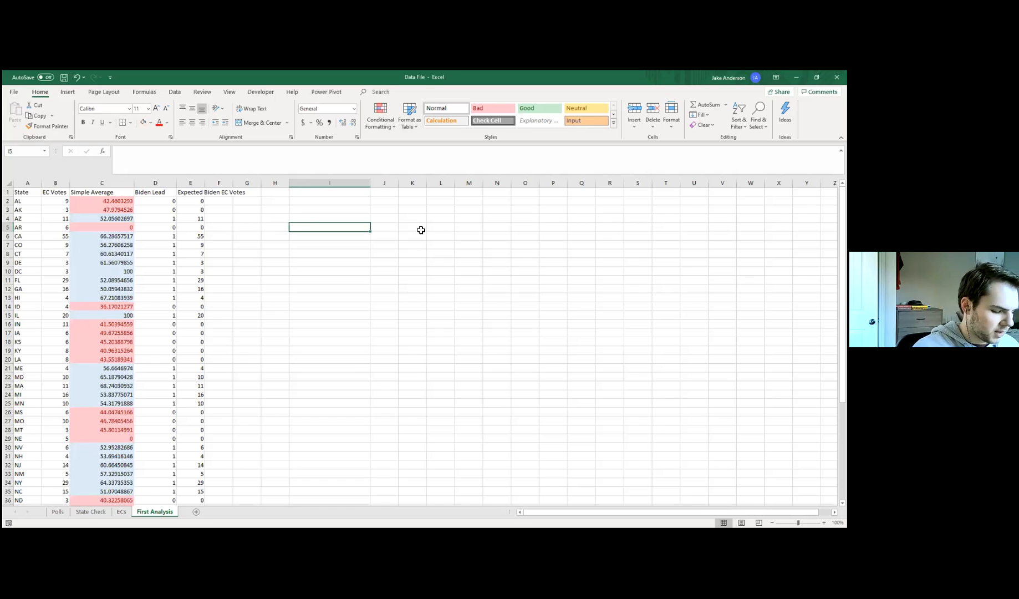
type("Total States")
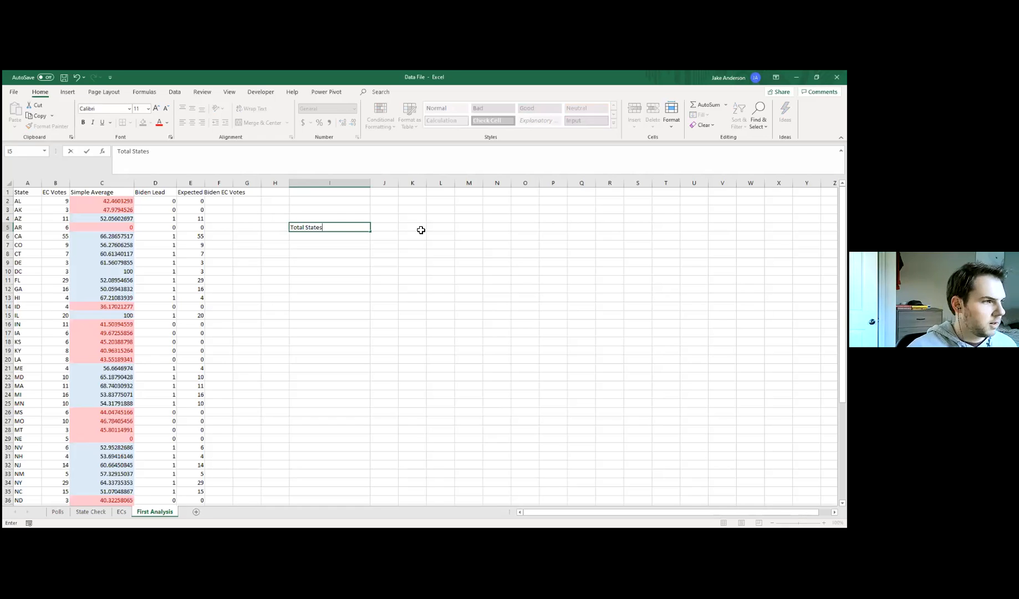
key("Tab")
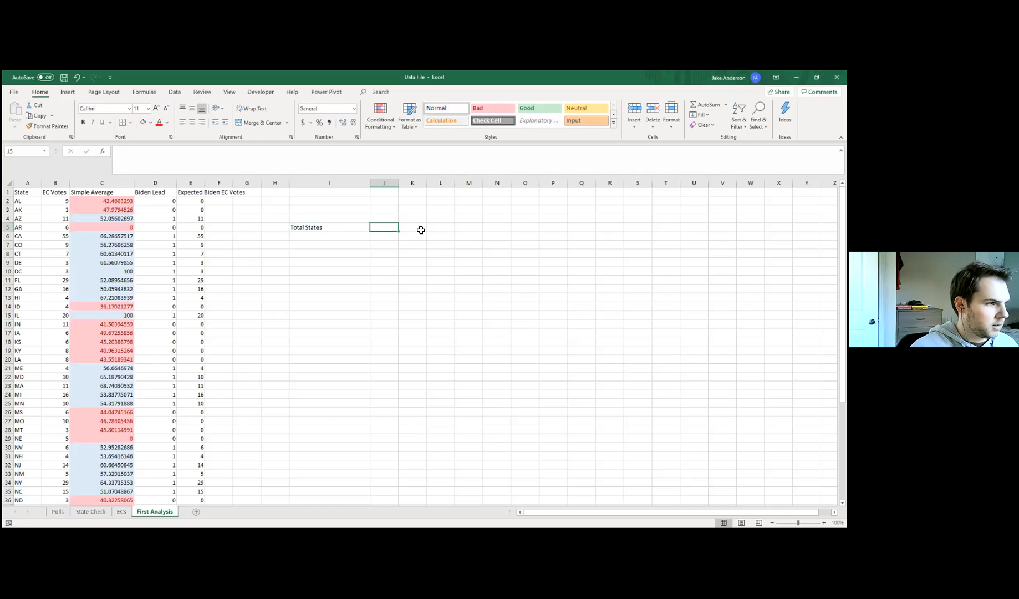
Count the states in cell J5 with the formula =COUNTA(A2:A52).
type("=c")
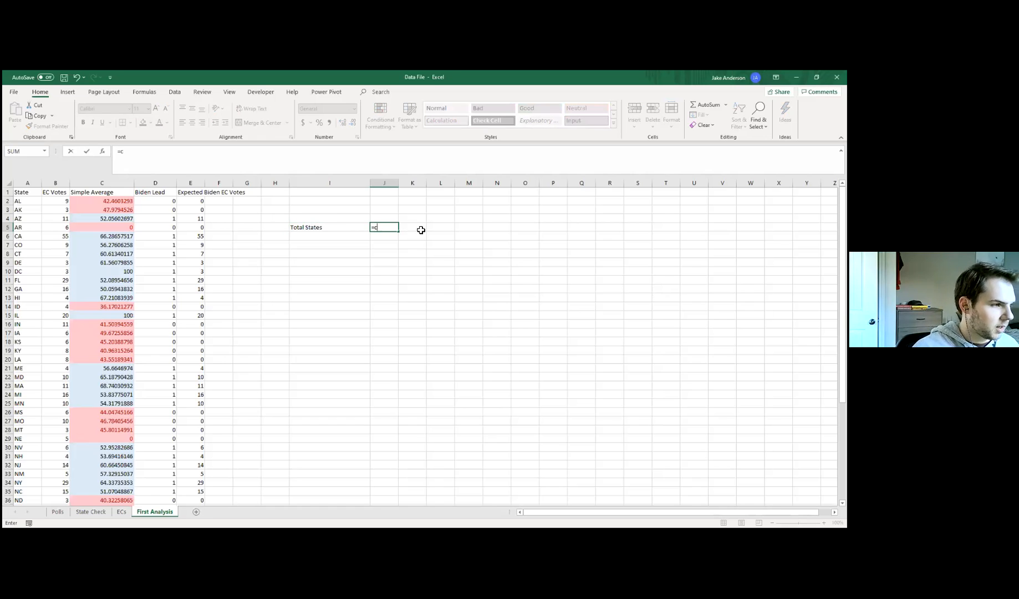
type("ount")
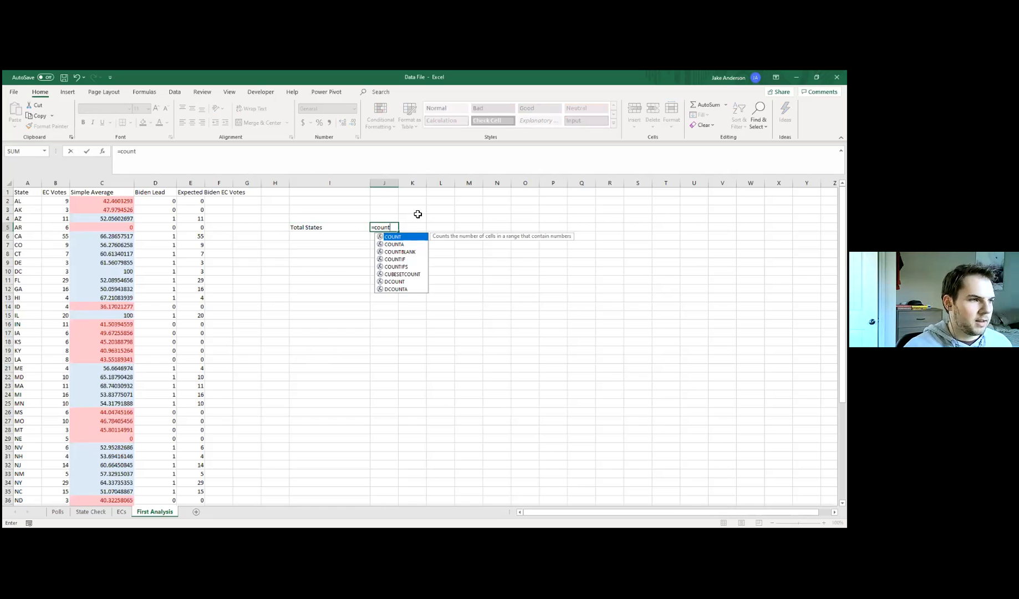
key("Down")
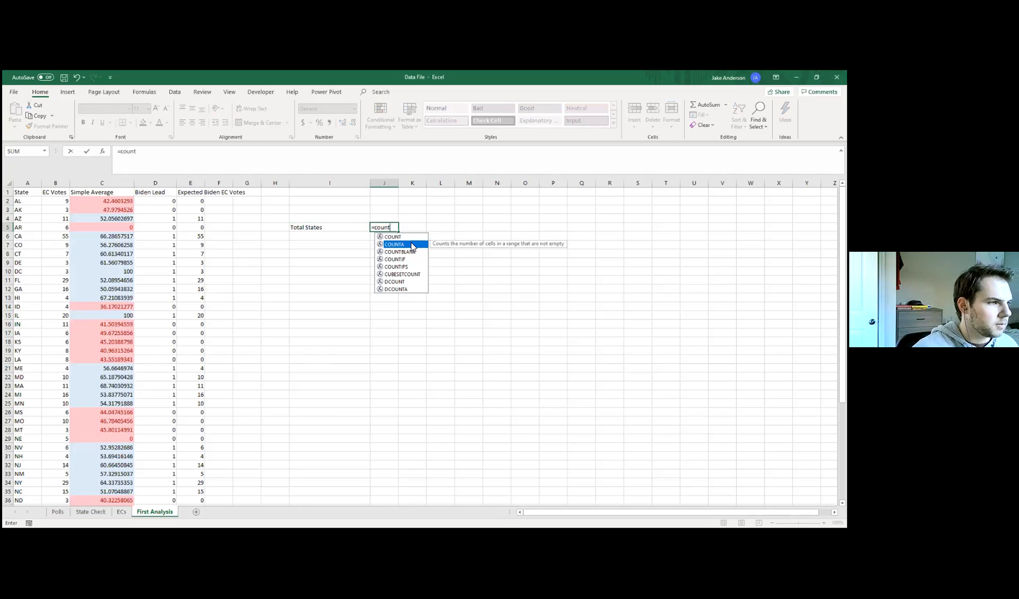
key("Tab")
left_click(33, 201)
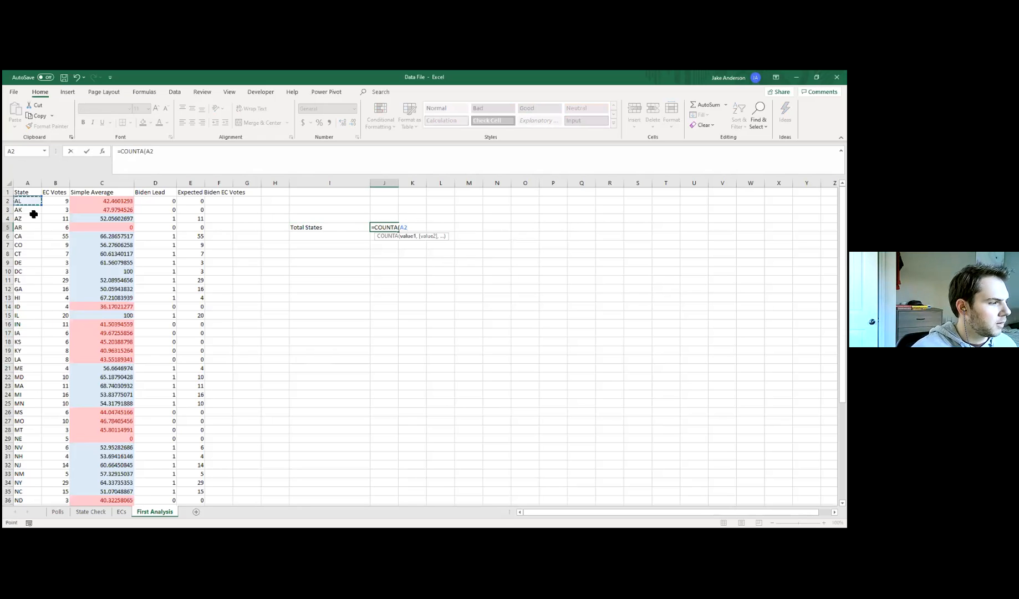
left_click_drag(33, 214, 20, 494)
key("Return")
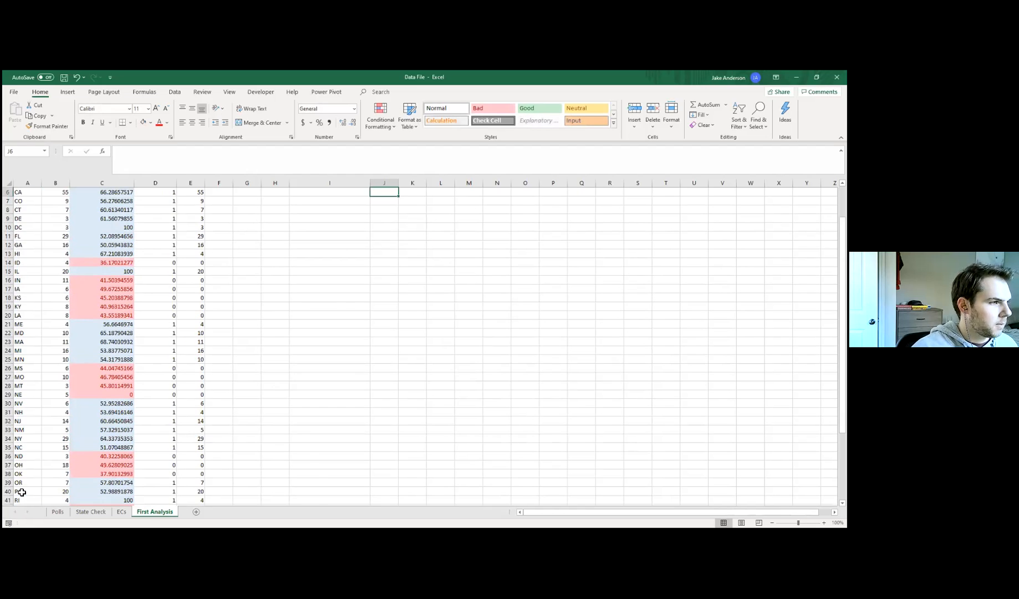
left_click(389, 228)
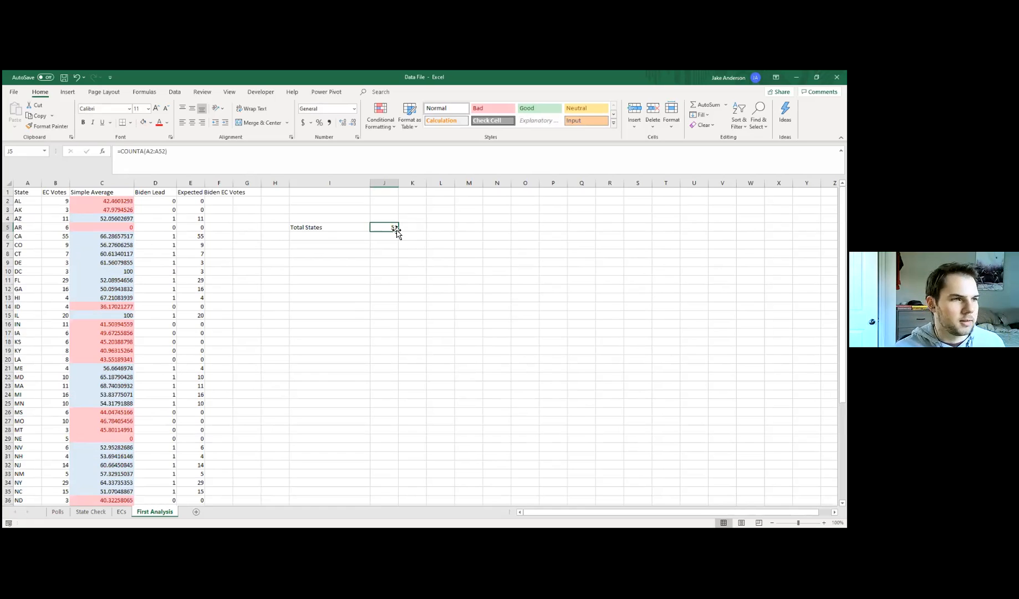
Enter the label "States Biden Leading" in cell I6 below Total States.
left_click(323, 239)
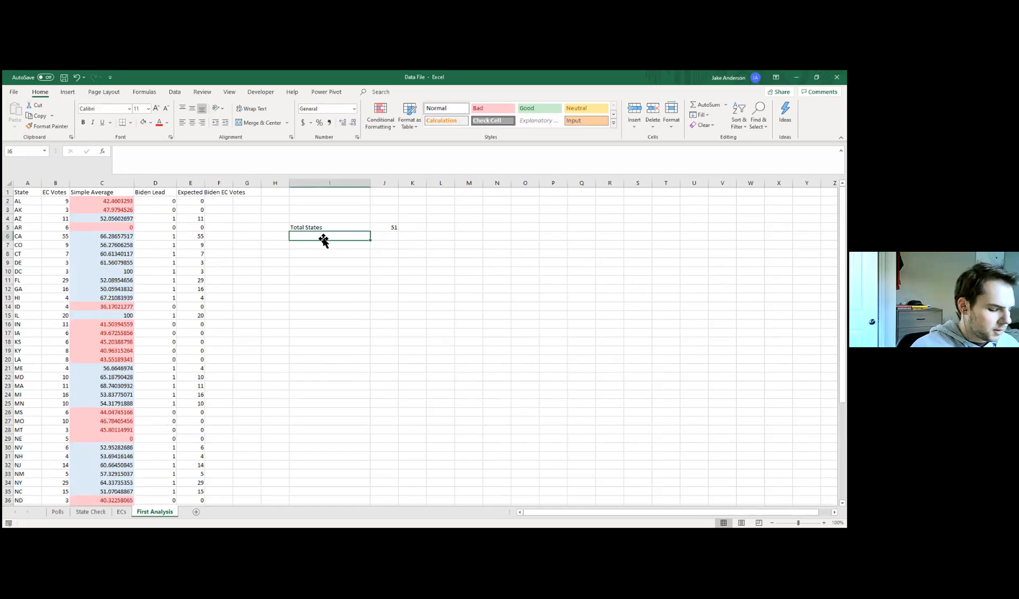
type("Sta")
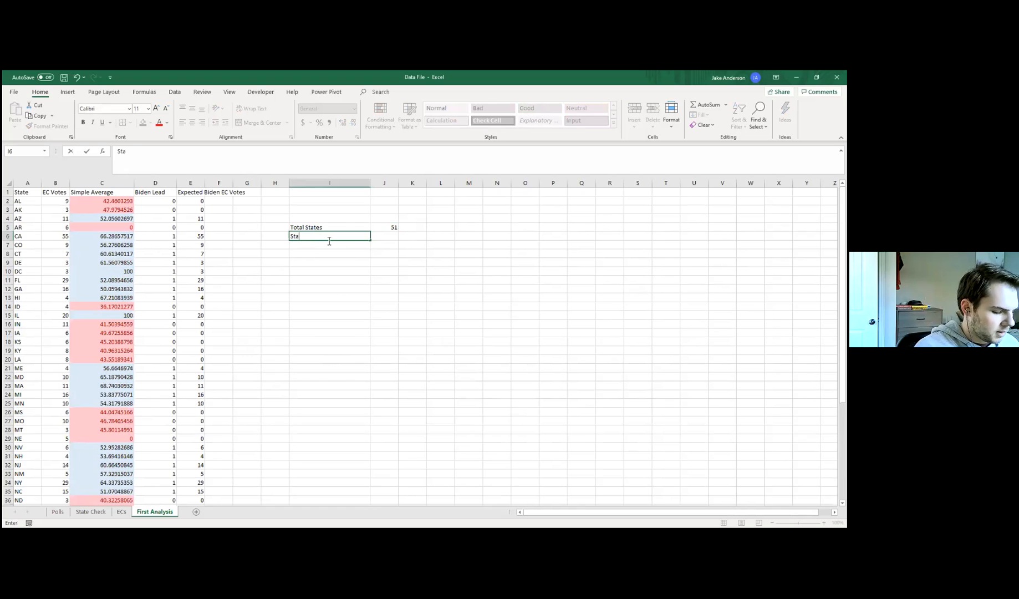
type("tes Biden L")
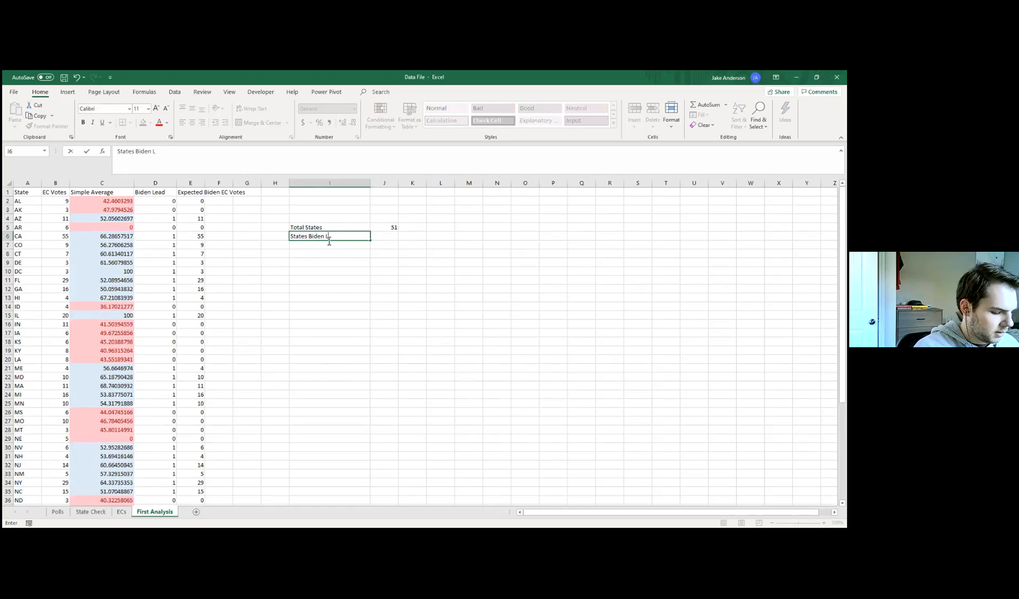
type("eadinf")
key("BackSpace")
type("g")
Enter a SUM formula in cell J6 that adds the Biden Lead values from D2 down through the last state.
left_click(388, 236)
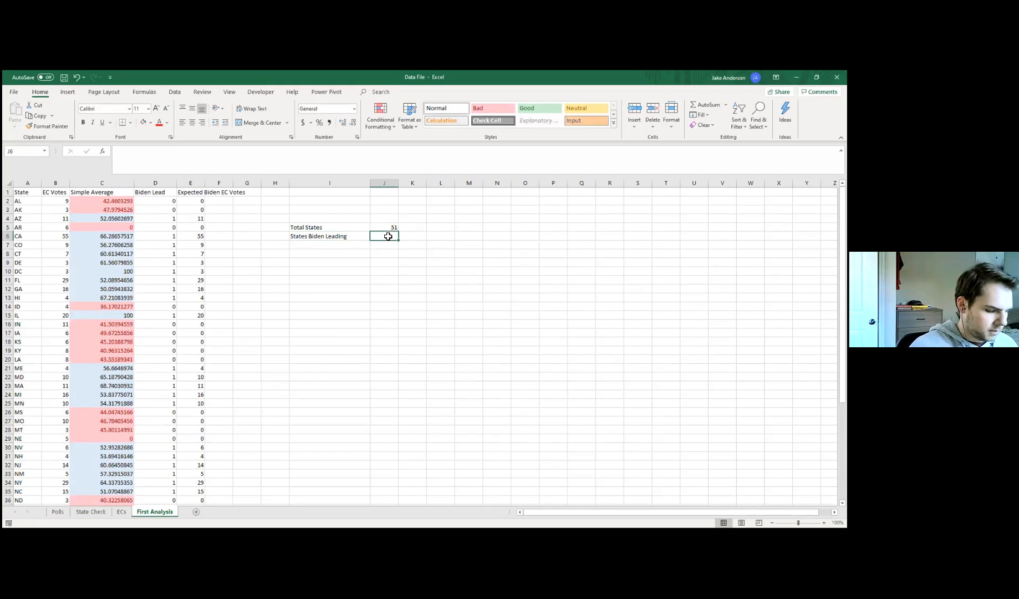
type("=sum(")
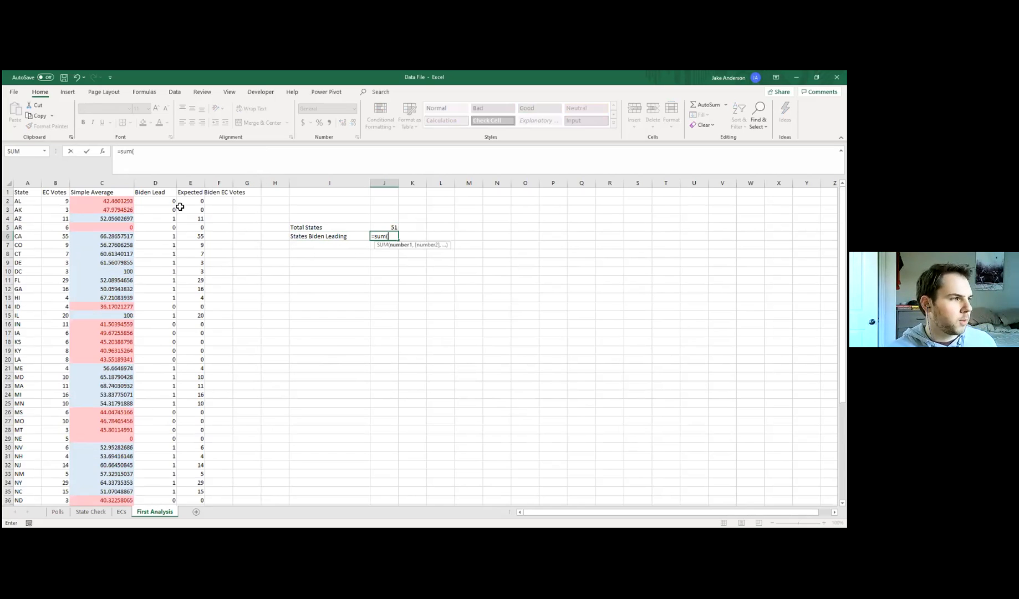
left_click(149, 201)
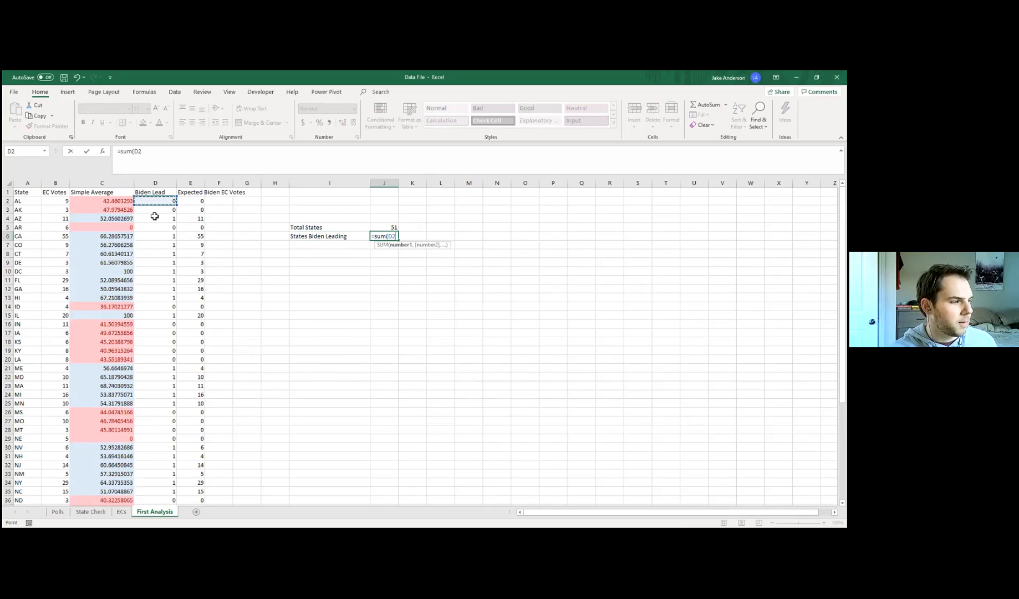
left_click_drag(154, 216, 163, 497)
key("Return")
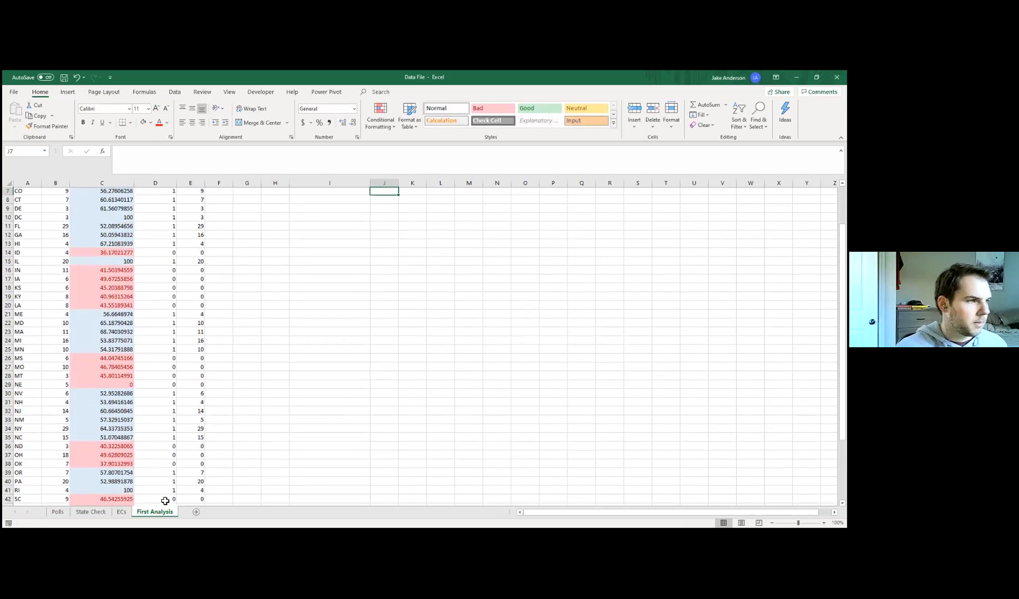
Enter the label "States Trump Leading" in cell I7 and select the adjacent cell J7.
left_click(339, 244)
type("State")
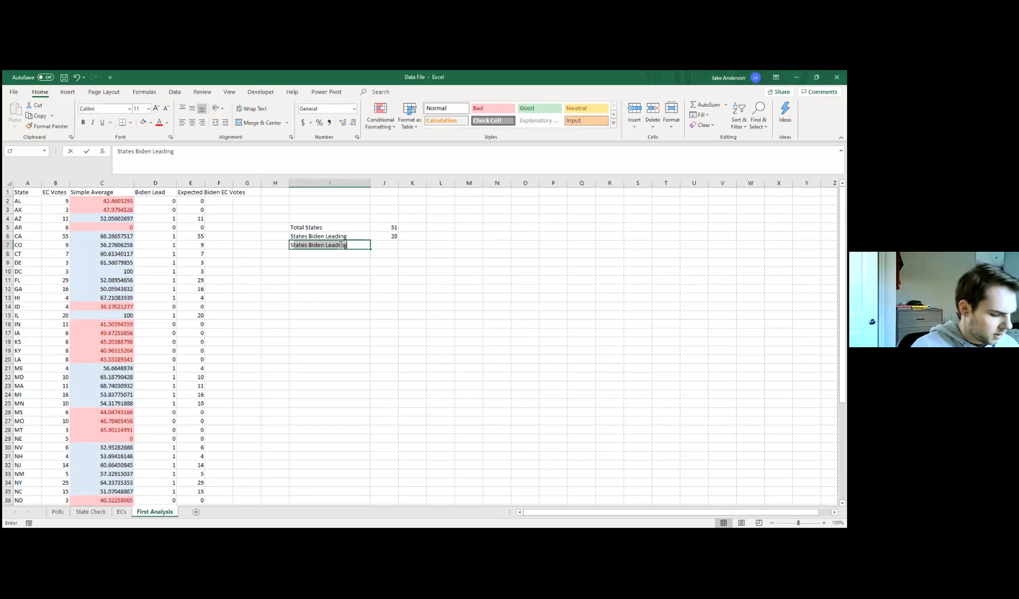
type("s Trump Winnin")
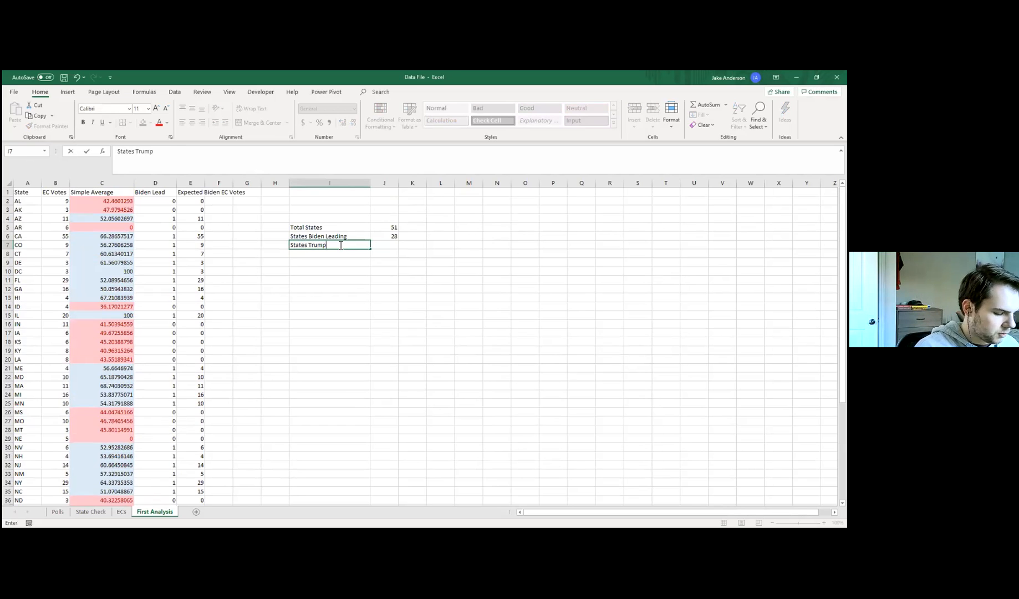
key("BackSpace")
key("BackSpace")
key("BackSpace")
key("BackSpace")
key("BackSpace")
key("BackSpace")
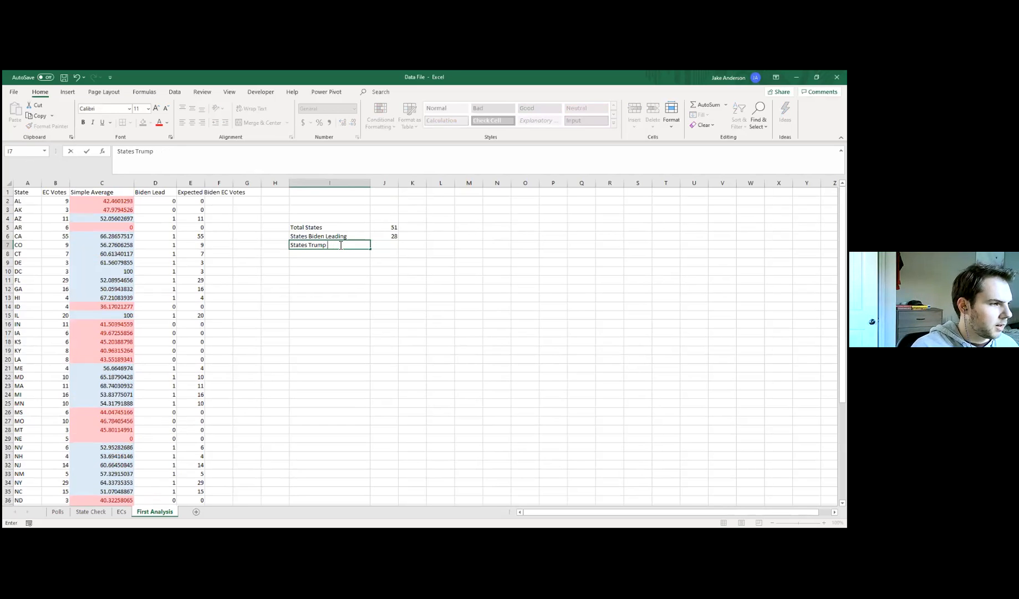
type("Leading")
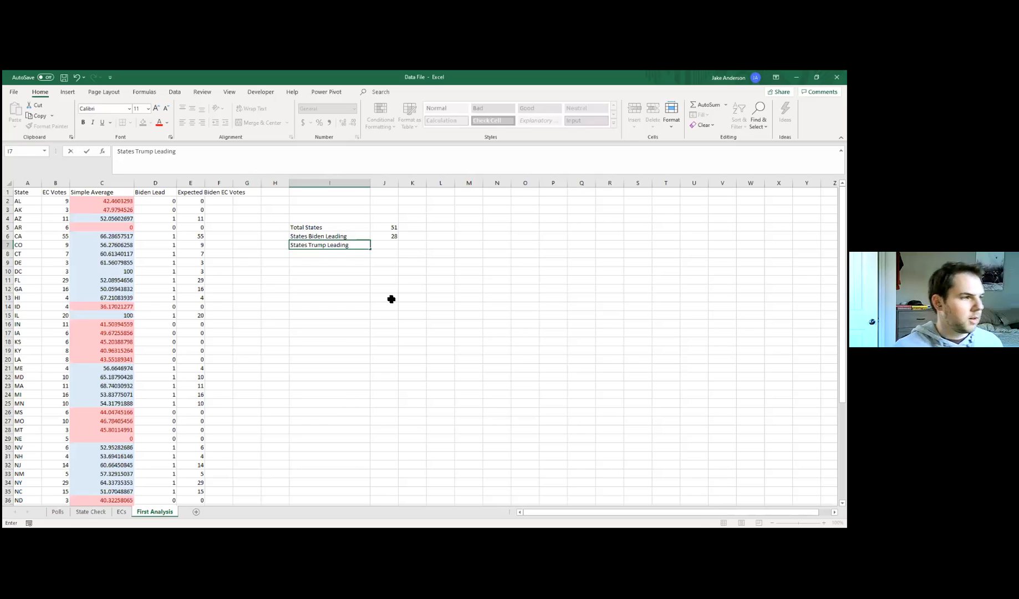
left_click(384, 263)
left_click(390, 245)
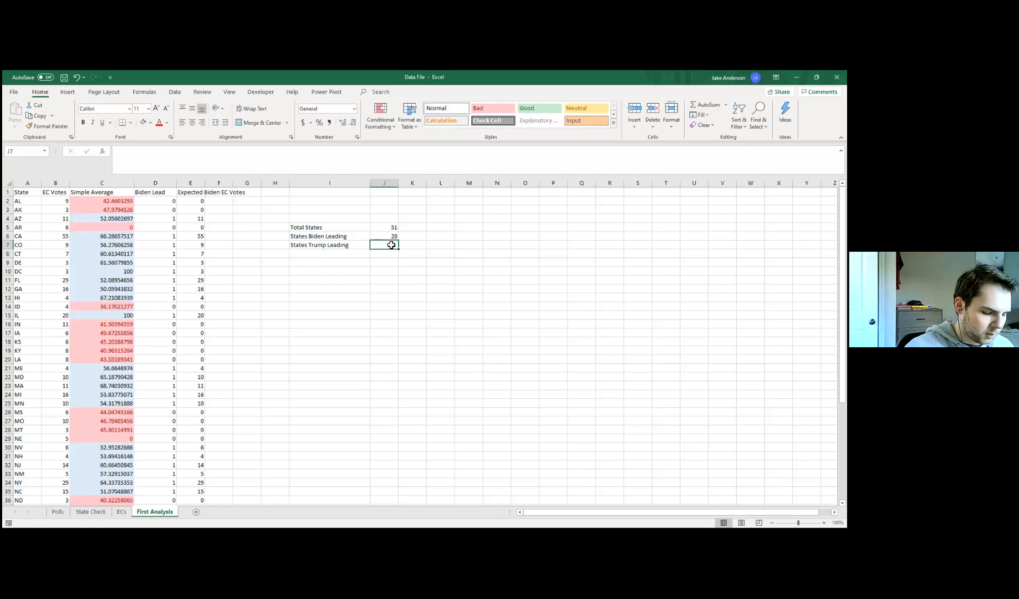
Calculate the States Trump Leading value in cell J7 with the formula =J5-J6.
type("=")
left_click(392, 227)
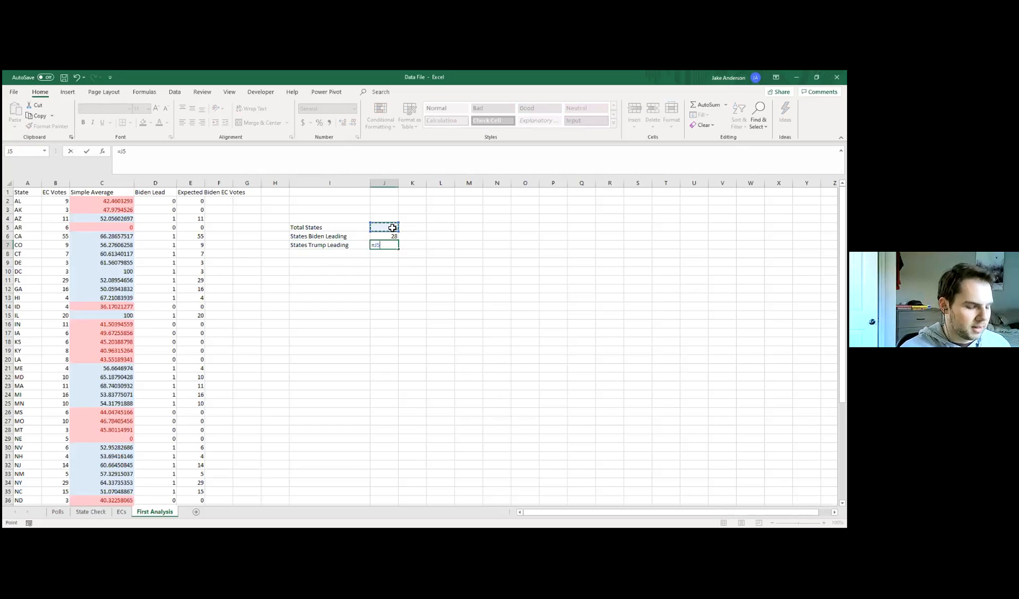
type("-")
left_click(386, 236)
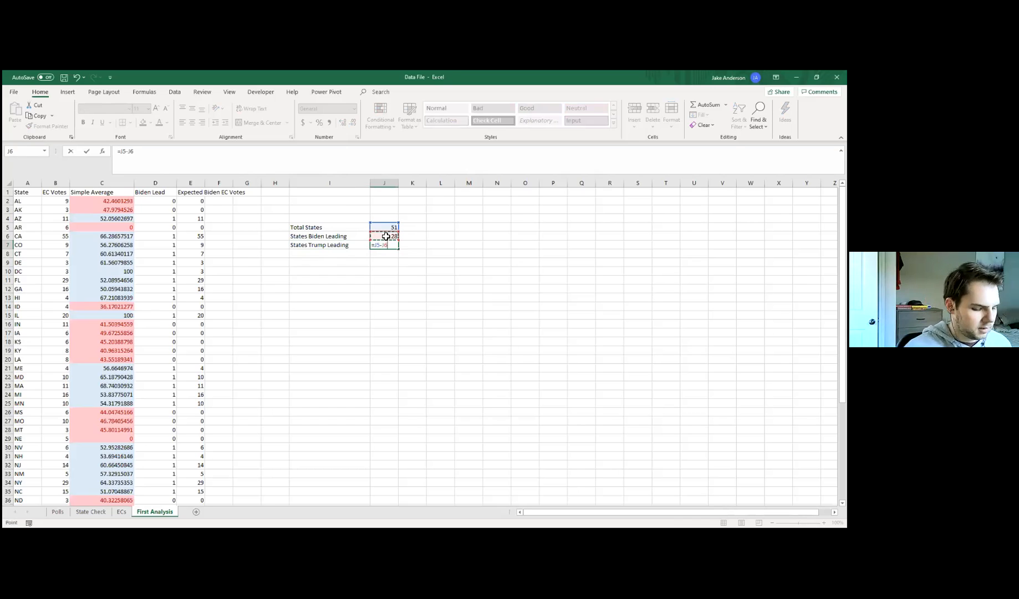
key("Return")
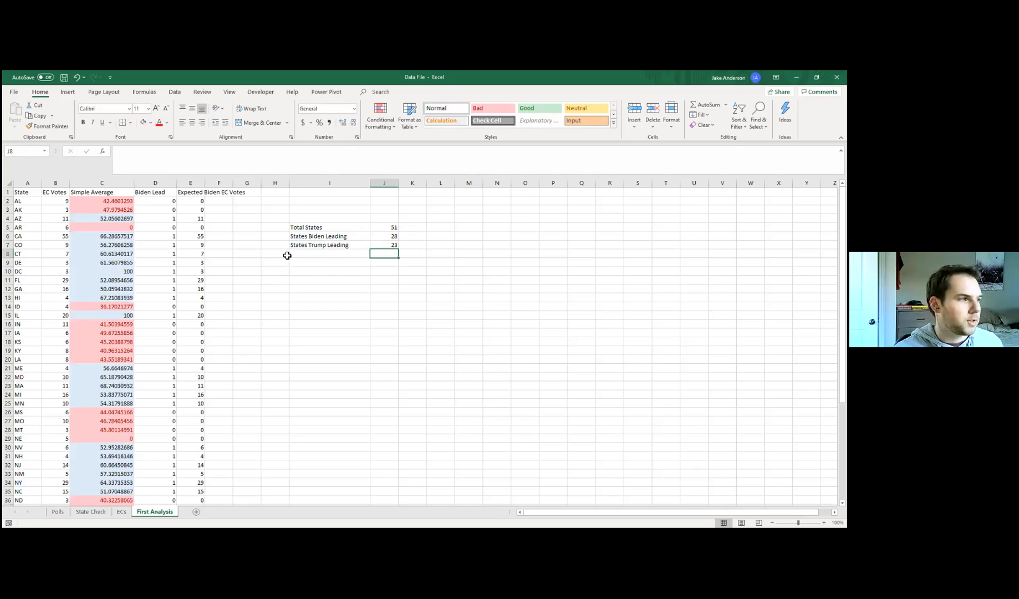
Enter the label "Total EC Votes" in cell I9 and the value 538 in J9.
left_click(317, 265)
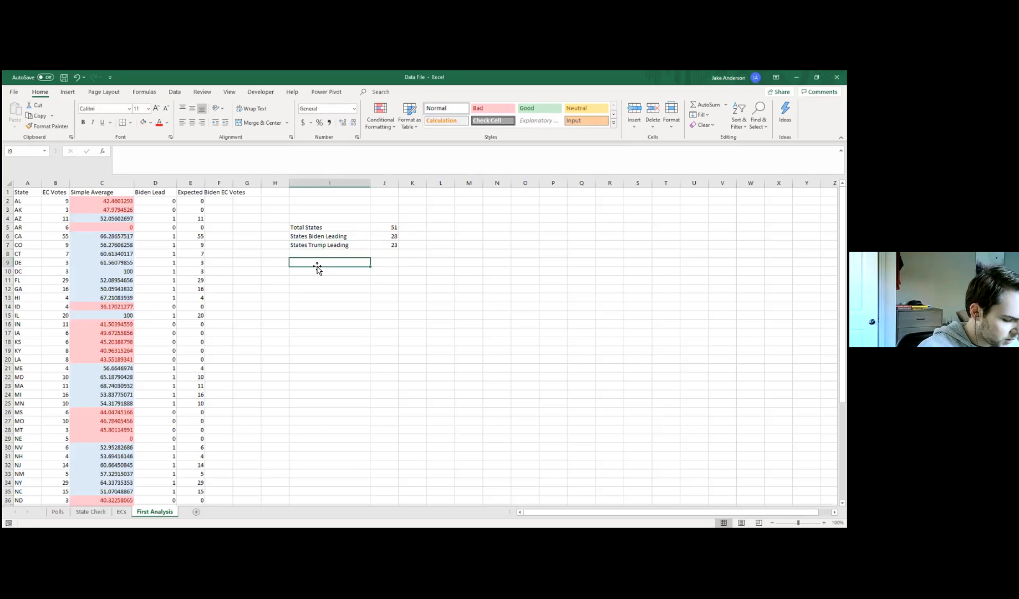
type("Total E")
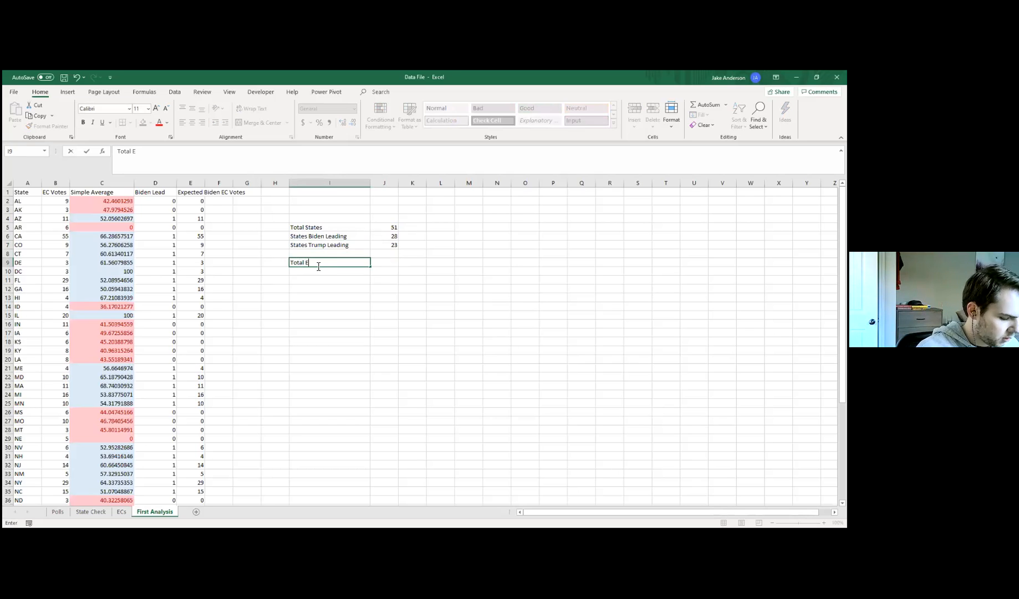
type("C Votes")
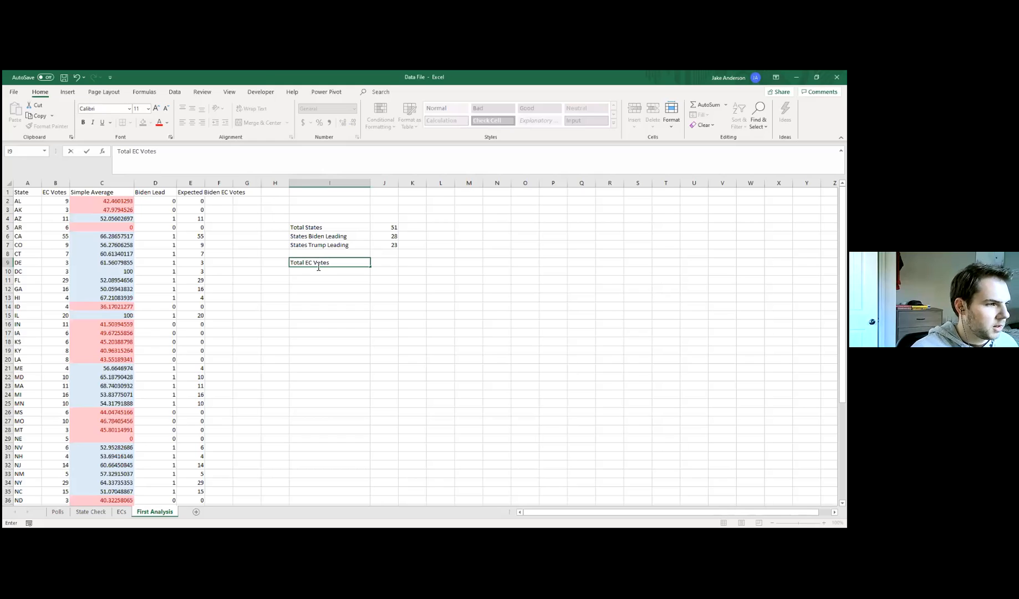
key("Tab")
type("538")
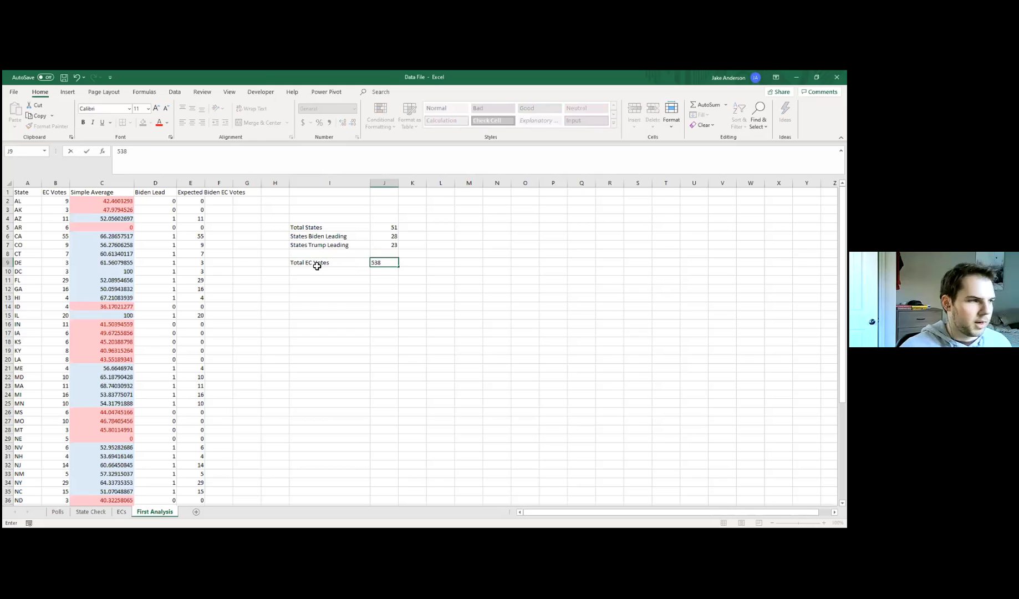
left_click(341, 305)
Label cell I10 "Biden EC Votes" and total the expected Biden votes in J10 with =SUM(E2:E52).
left_click(328, 271)
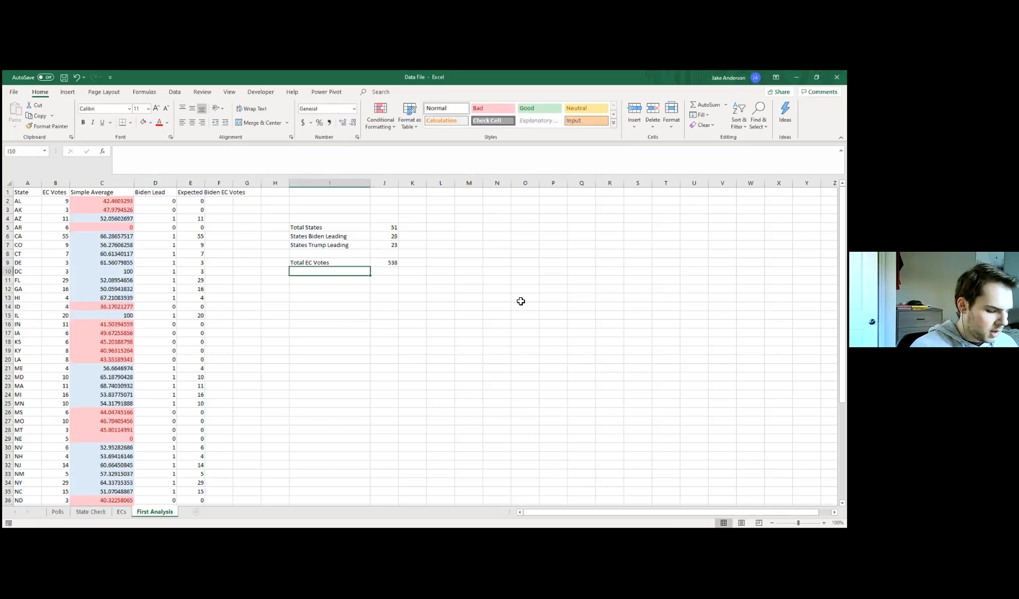
type("Biden EC Votes")
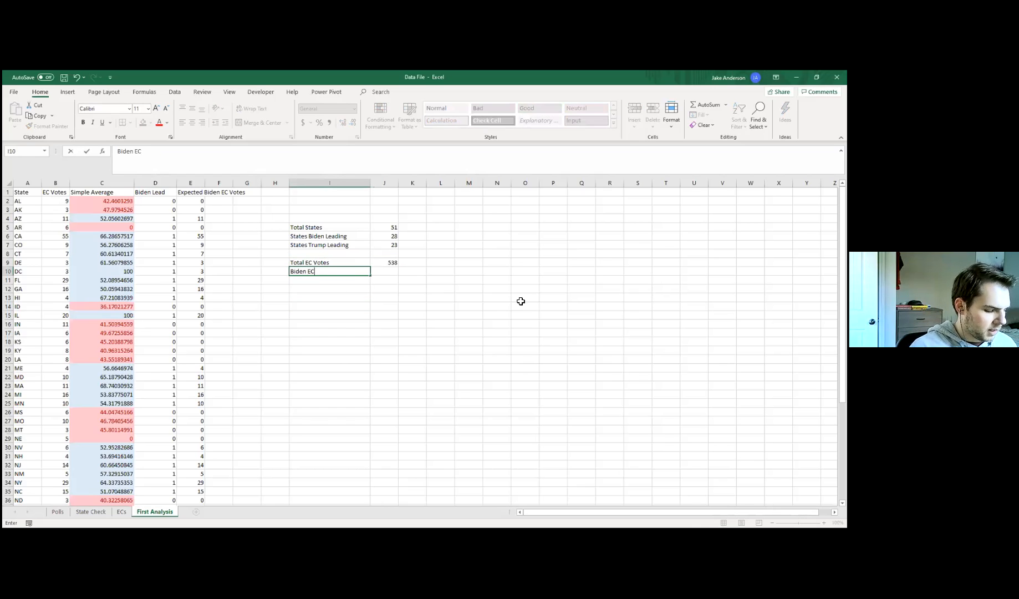
left_click(386, 270)
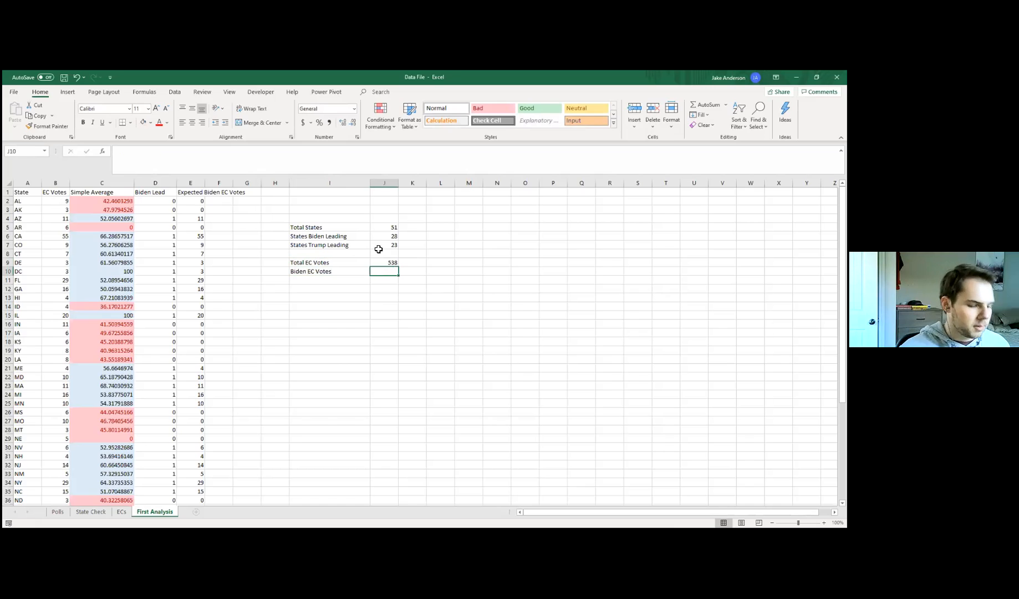
type("=s")
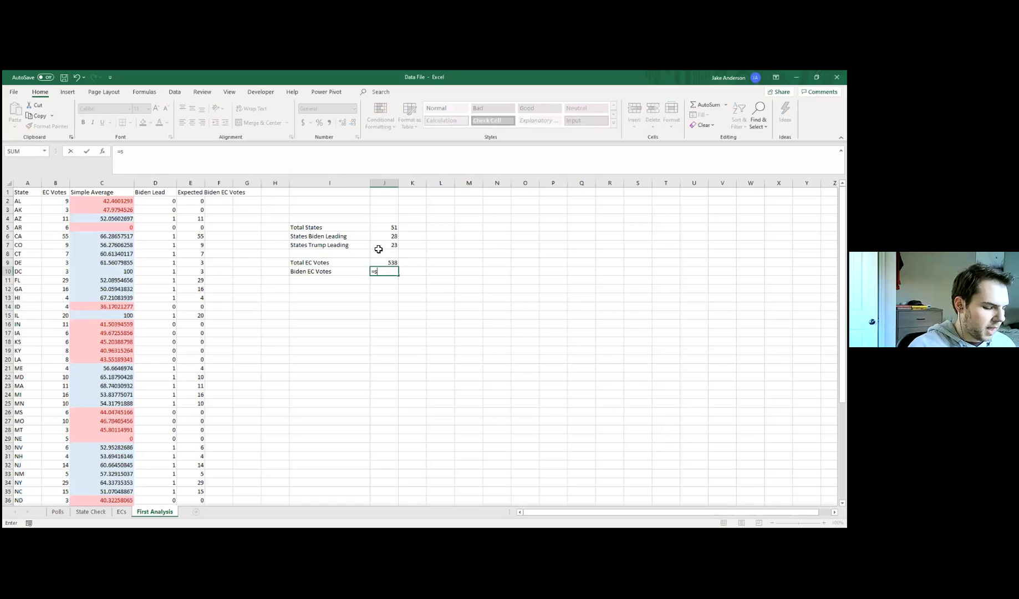
type("um(")
left_click_drag(191, 201, 185, 484)
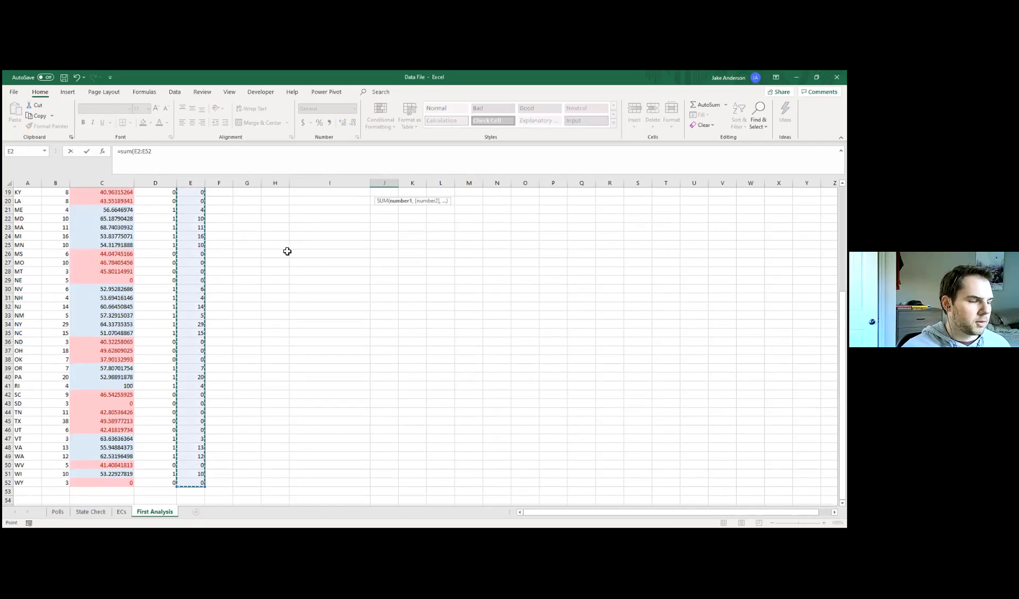
key("Return")
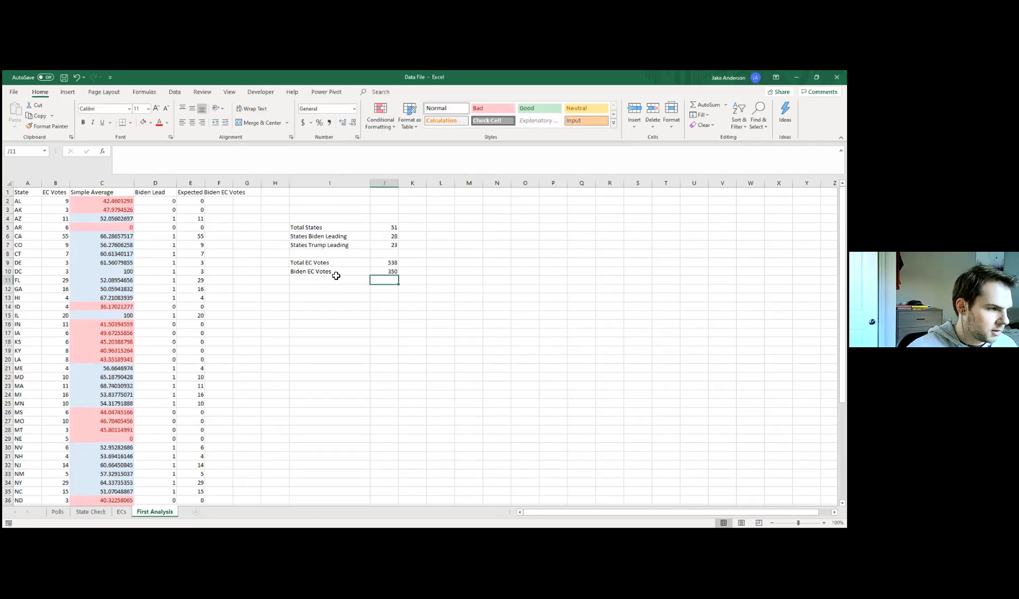
Label cell I11 "Trump EC Votes" and calculate its value in J11 with =J9-J10.
left_click(326, 282)
type("Total EC Votesrump EC ")
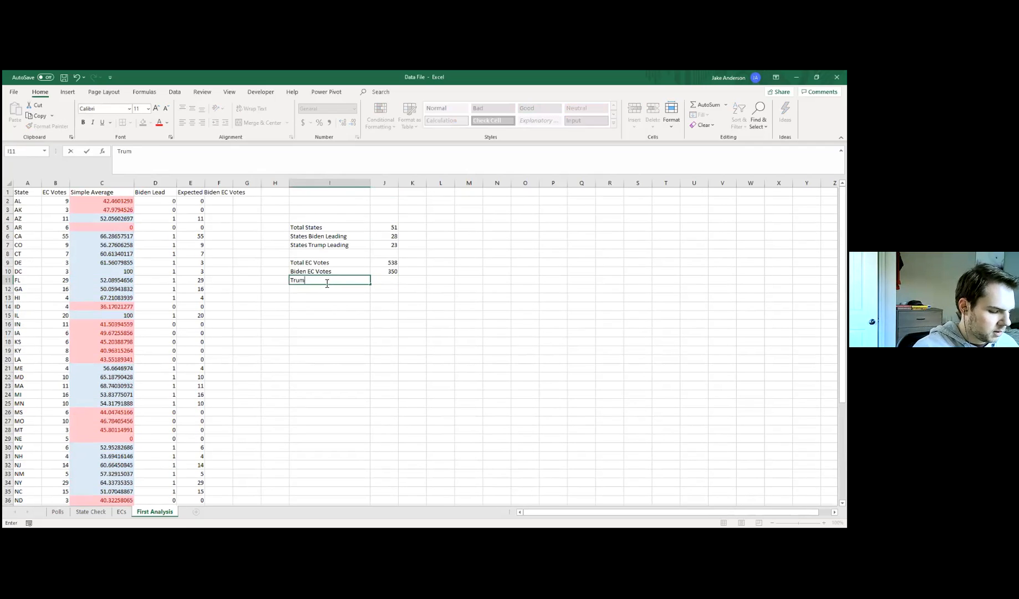
type("Votes")
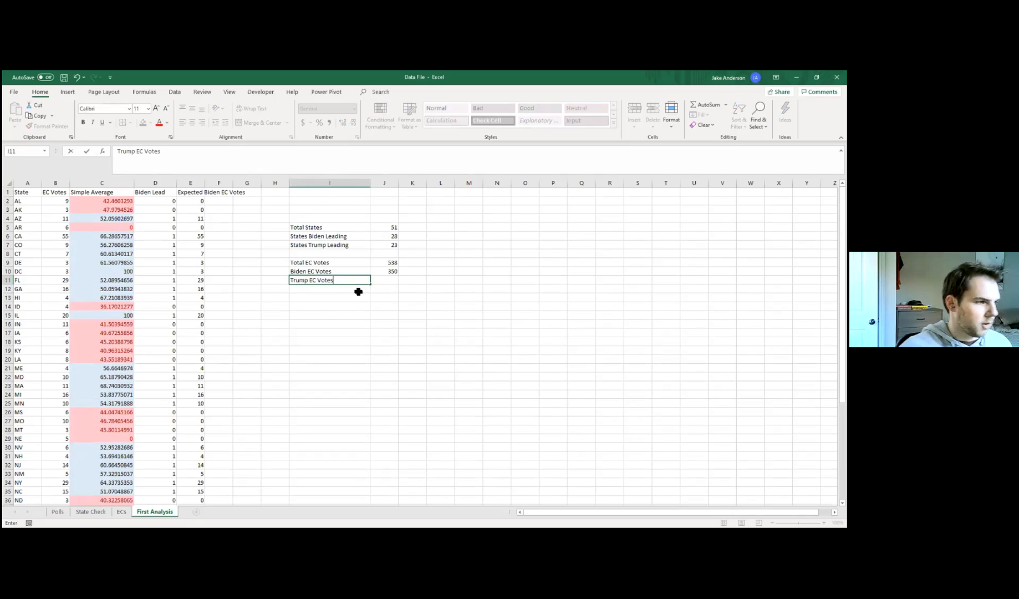
left_click(382, 285)
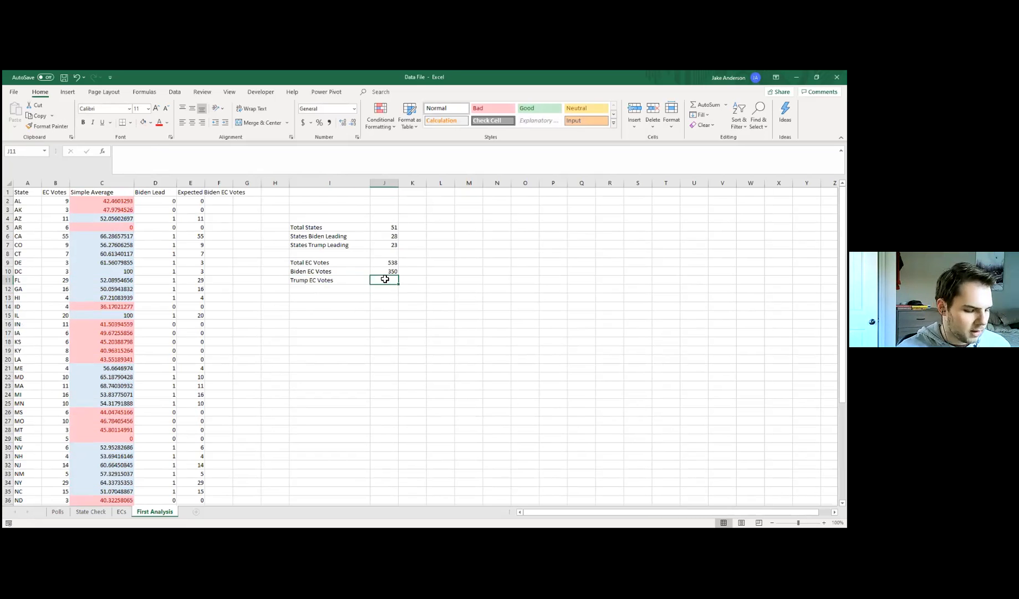
type("=")
left_click(386, 263)
type("-")
left_click(392, 270)
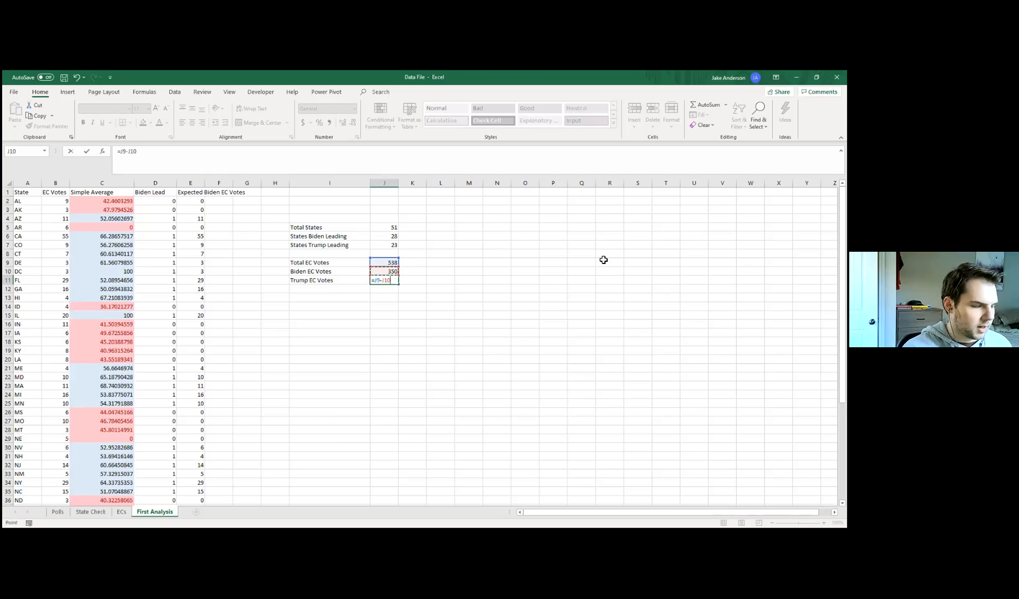
key("Return")
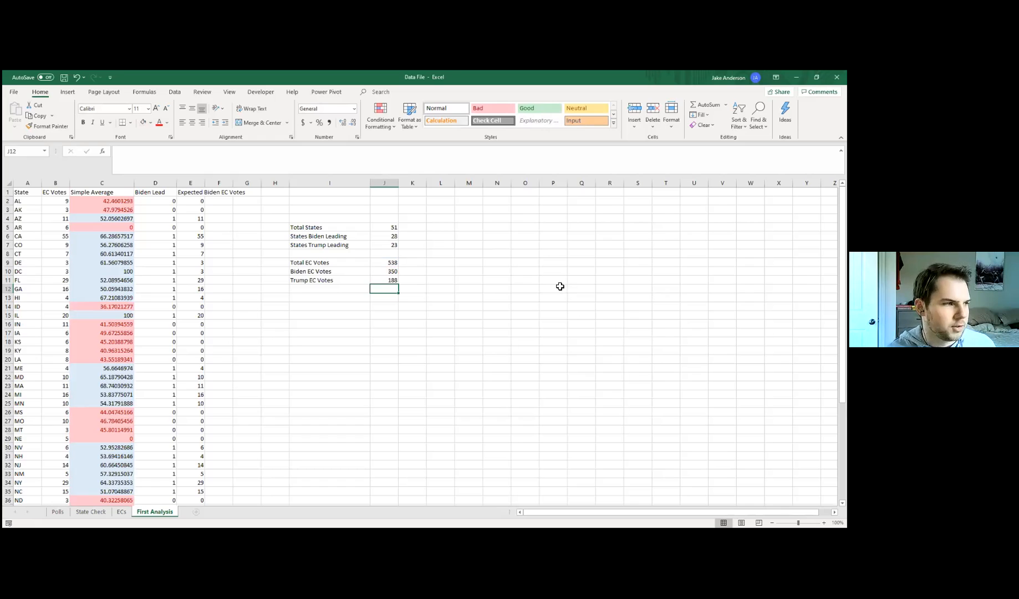
left_click(390, 271)
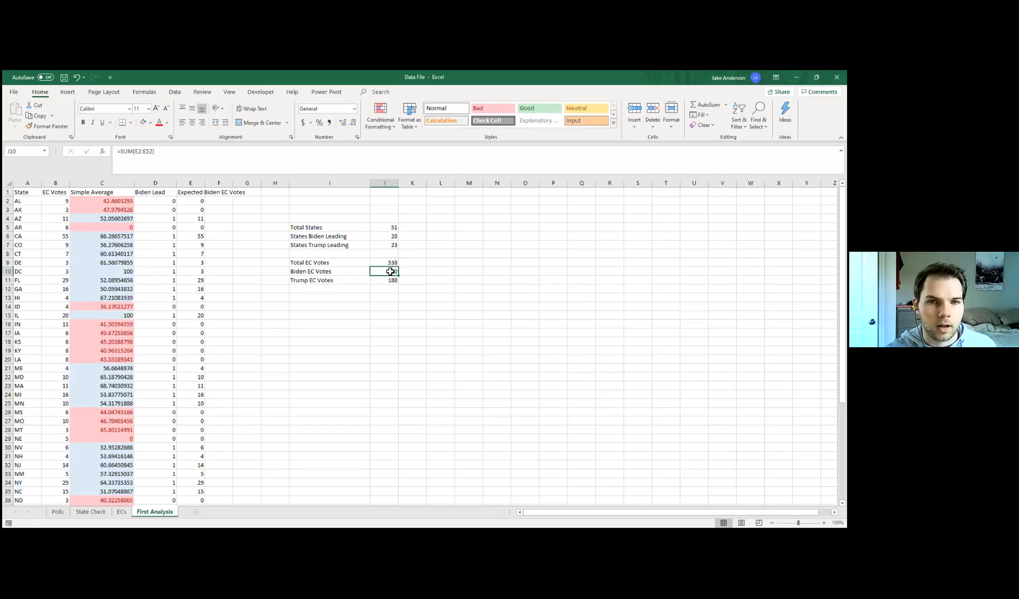
left_click(381, 280)
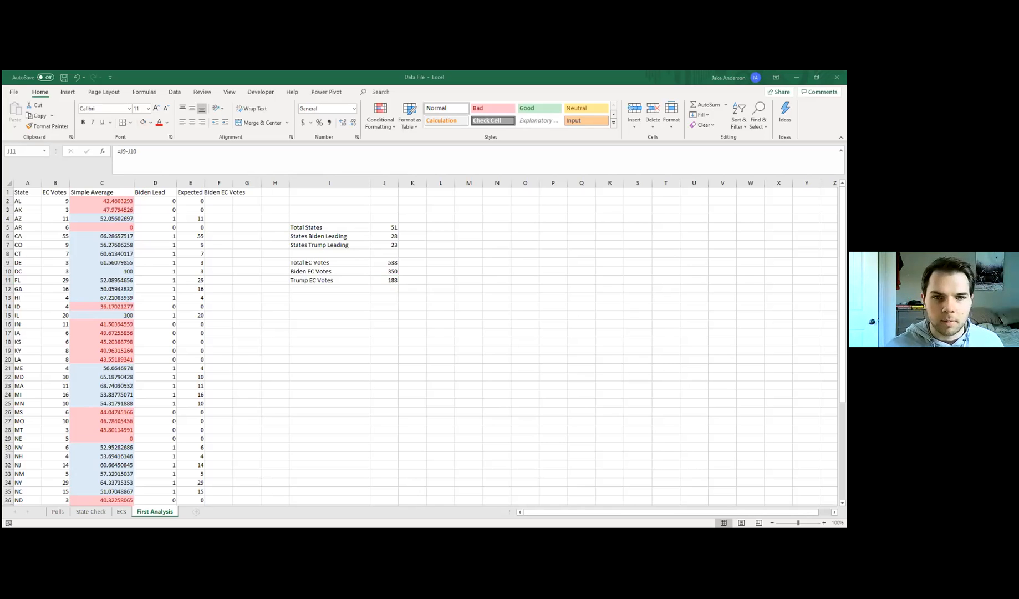
Paste the electoral votes forecast picture beside the summary for comparison, and delete it again.
left_click(470, 314)
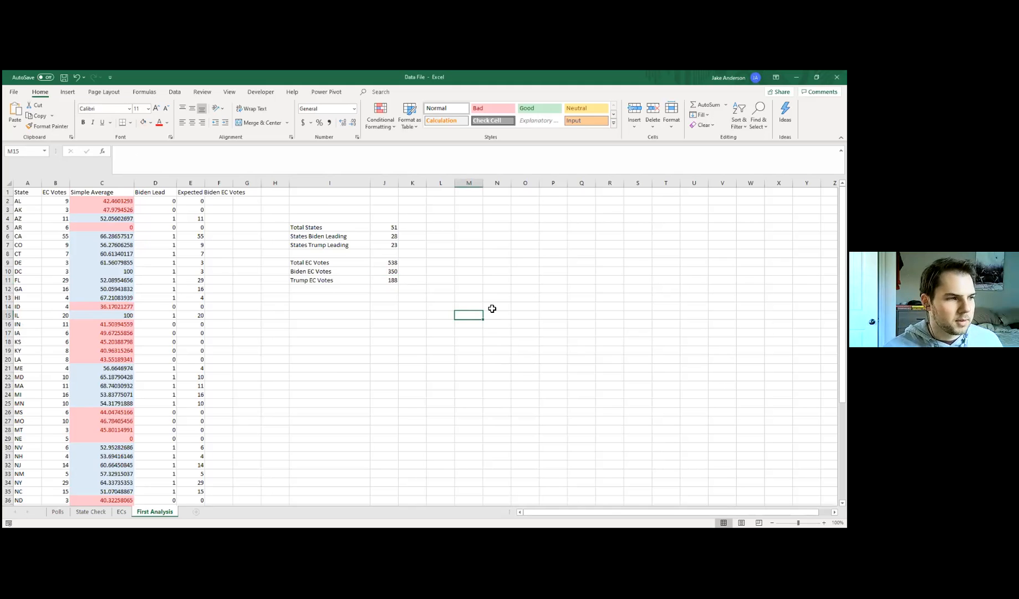
key("ctrl+v")
left_click_drag(696, 308, 677, 215)
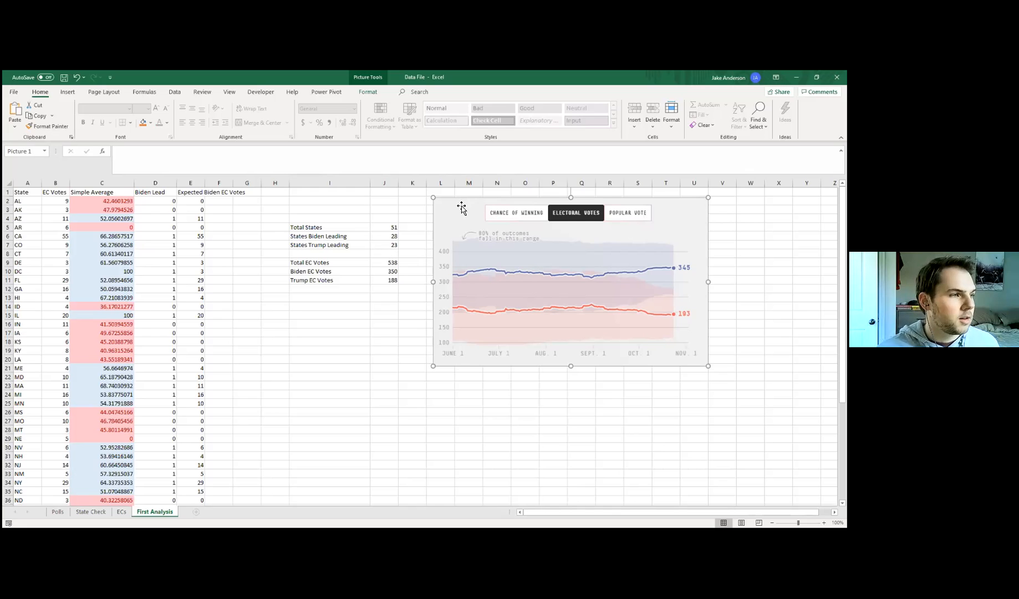
key("Delete")
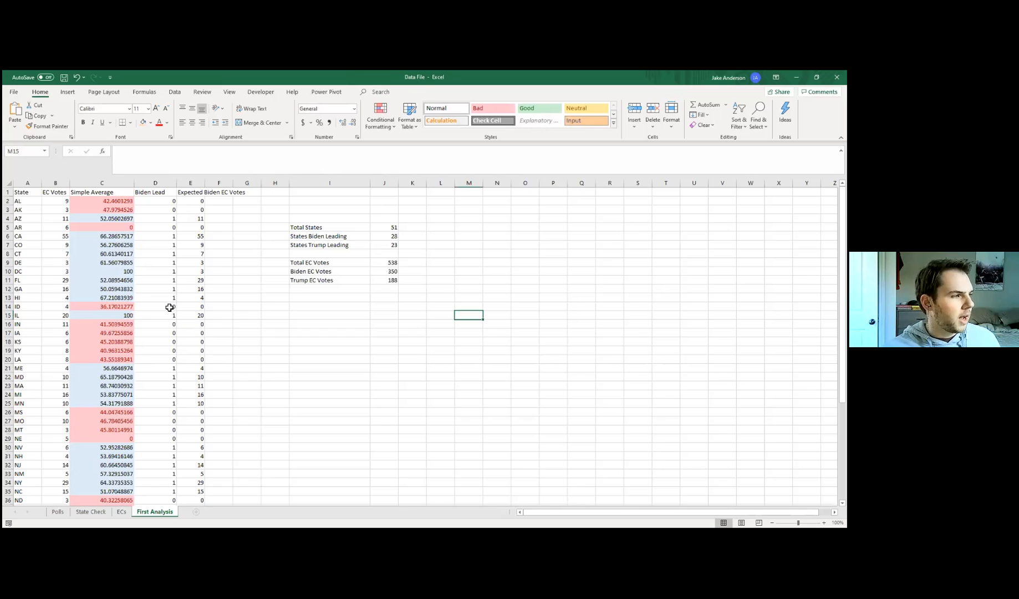
left_click(88, 289)
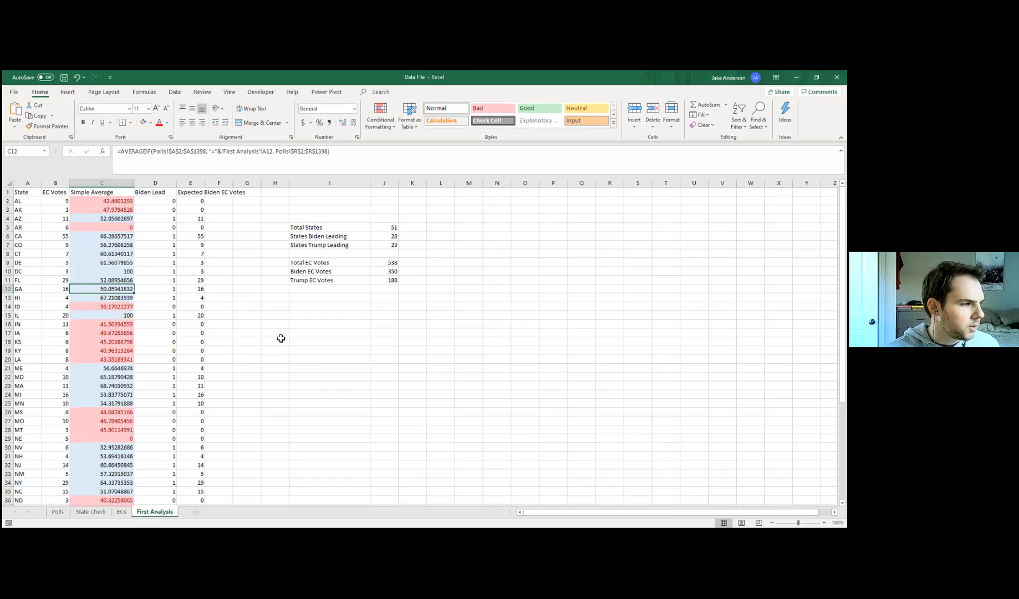
Create a copy of the First Analysis sheet at the end of the workbook and name it "Second analysis".
right_click(152, 507)
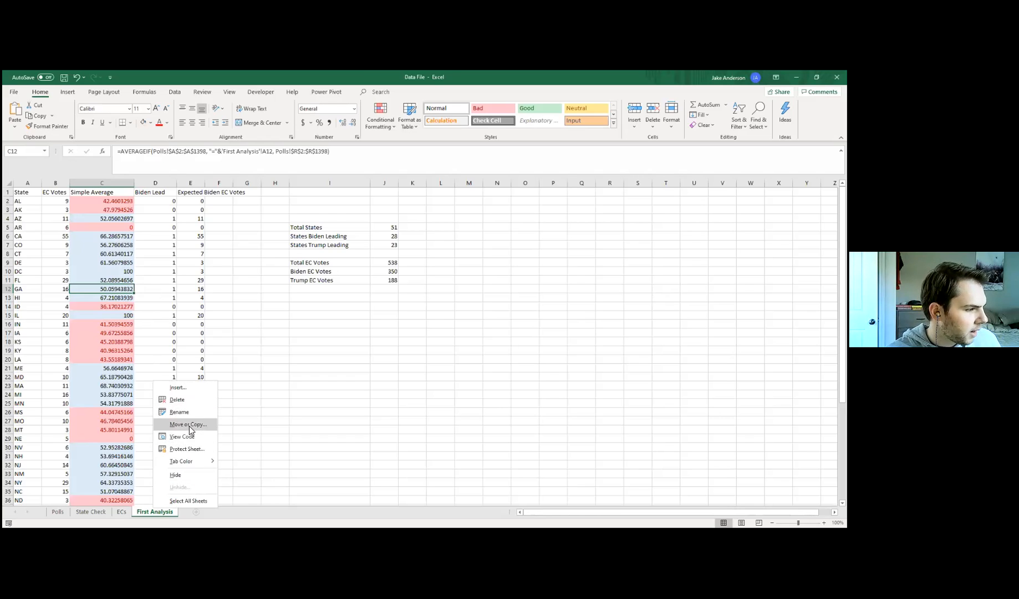
left_click(189, 425)
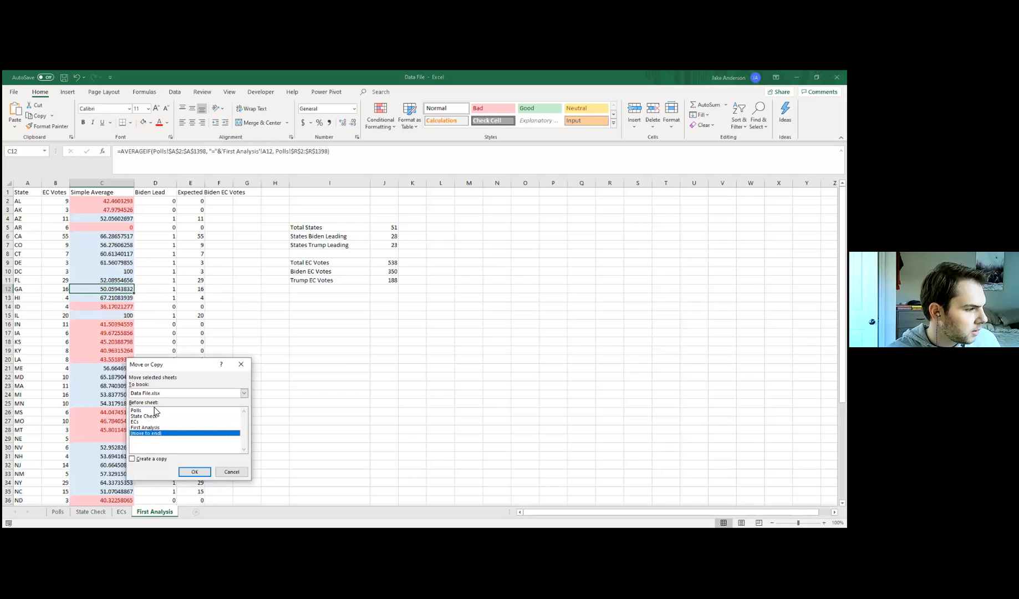
left_click(132, 459)
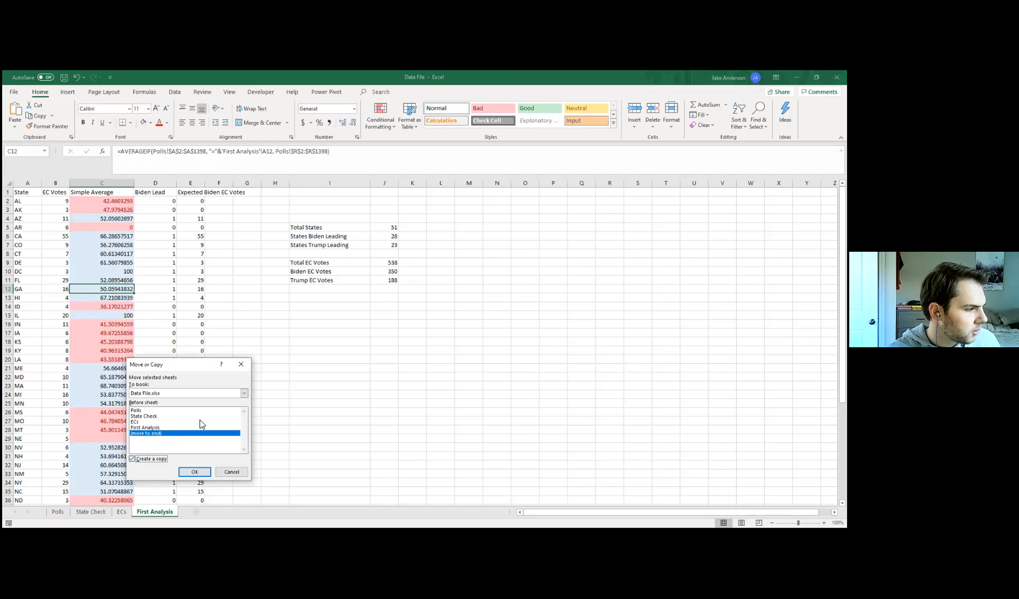
left_click(205, 472)
double_click(201, 511)
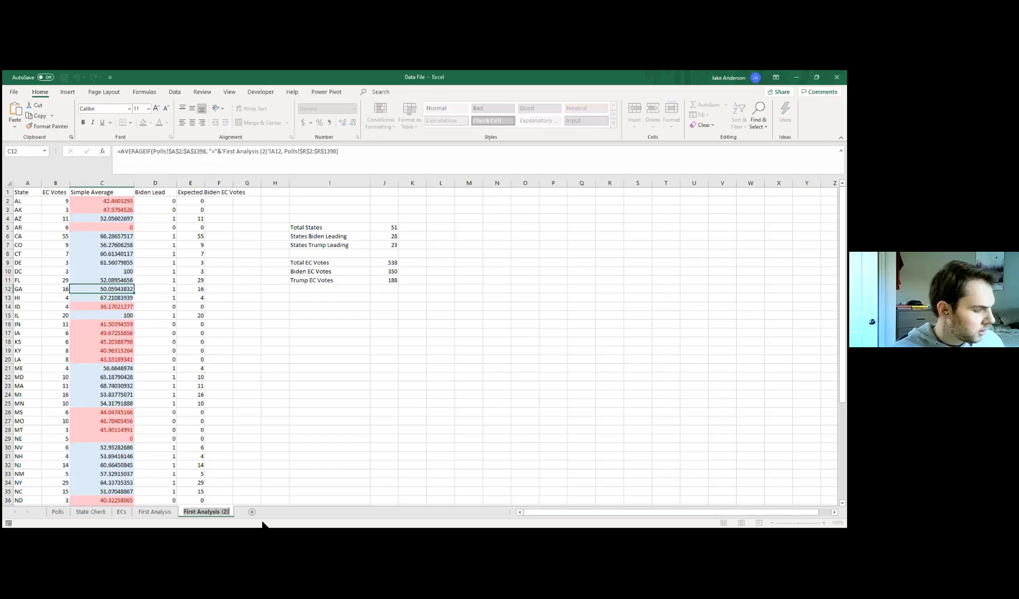
type("Second an")
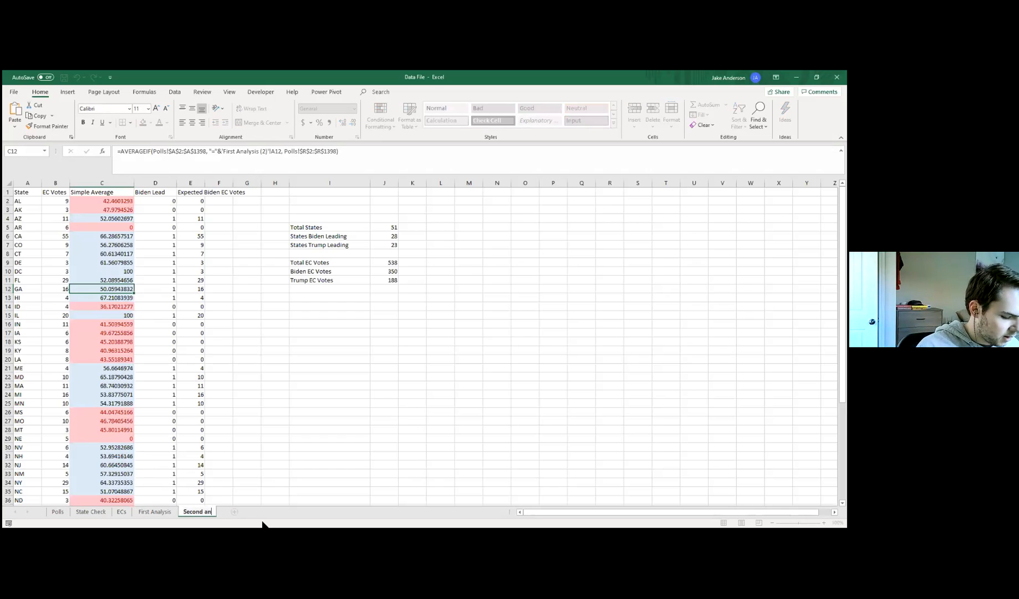
type("alysis")
left_click(264, 322)
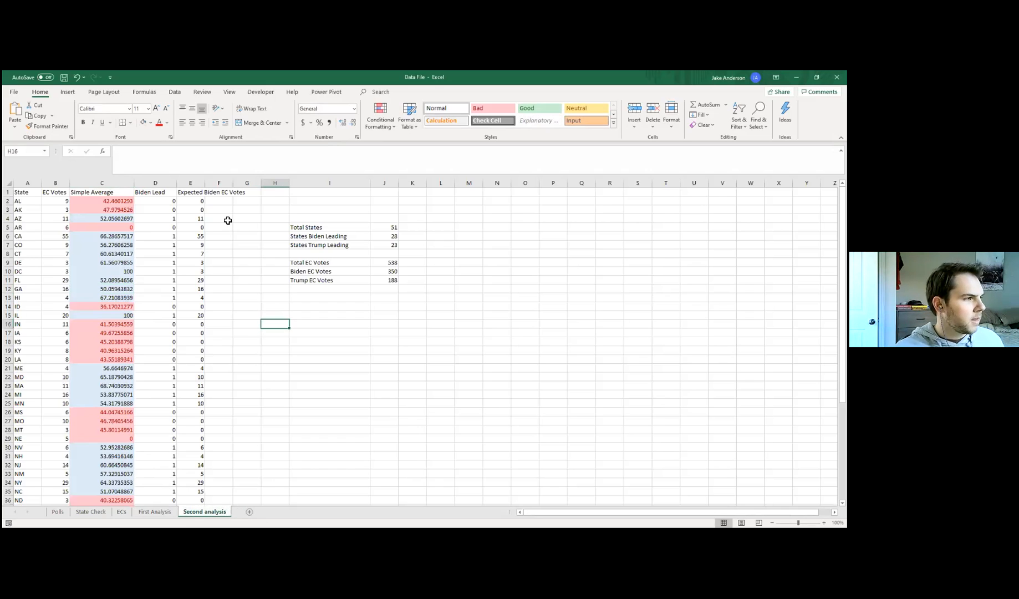
Clear everything beyond the Simple Average column on the Second analysis sheet, from Biden Lead through the summary block.
left_click(162, 184)
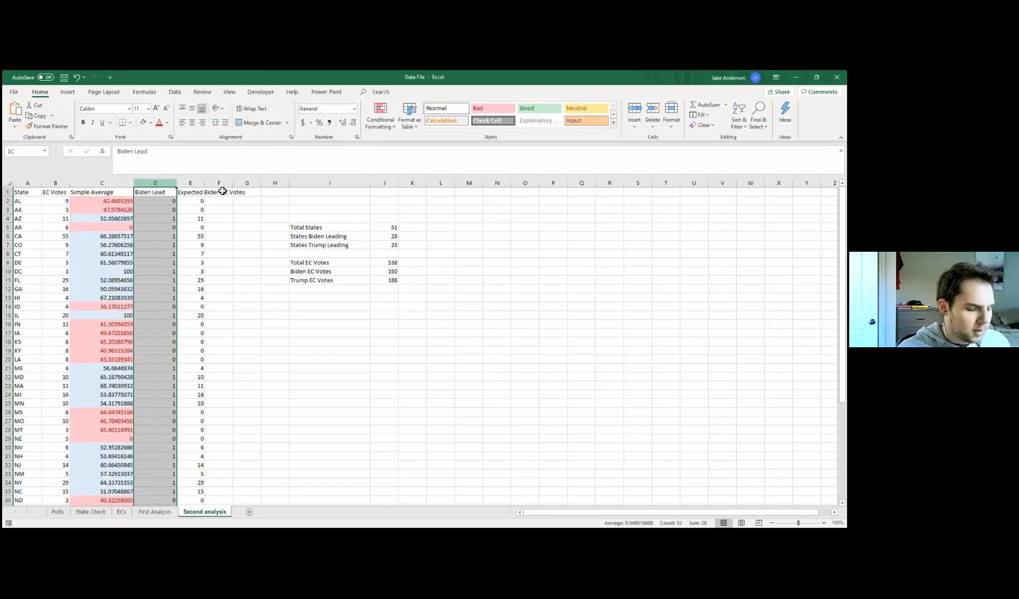
left_click(330, 184, "shift")
key("Delete")
left_click(328, 287)
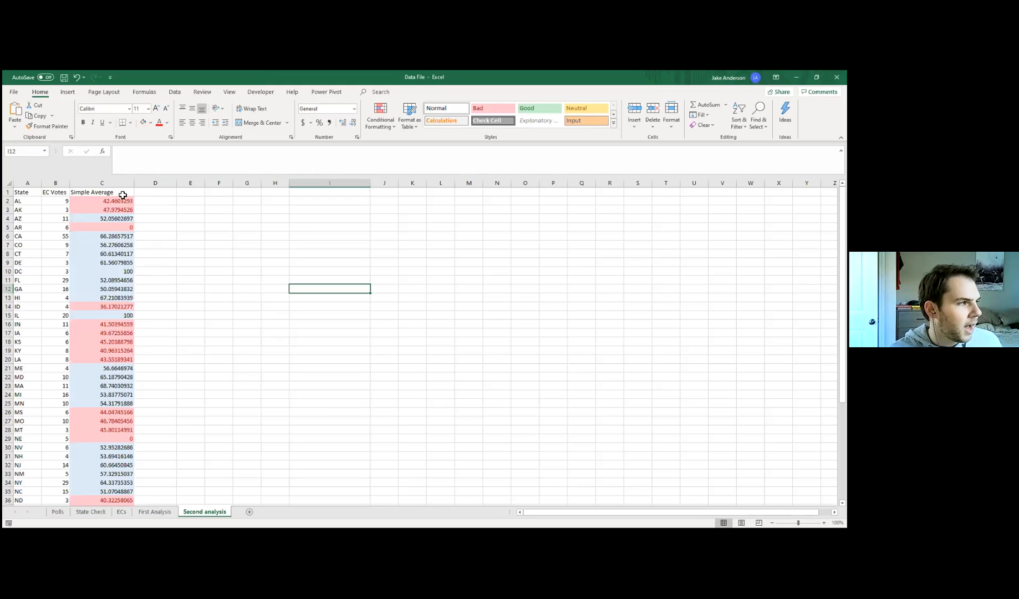
Enter the formula =RAND() in cell G9 of the Second analysis sheet.
left_click(89, 202)
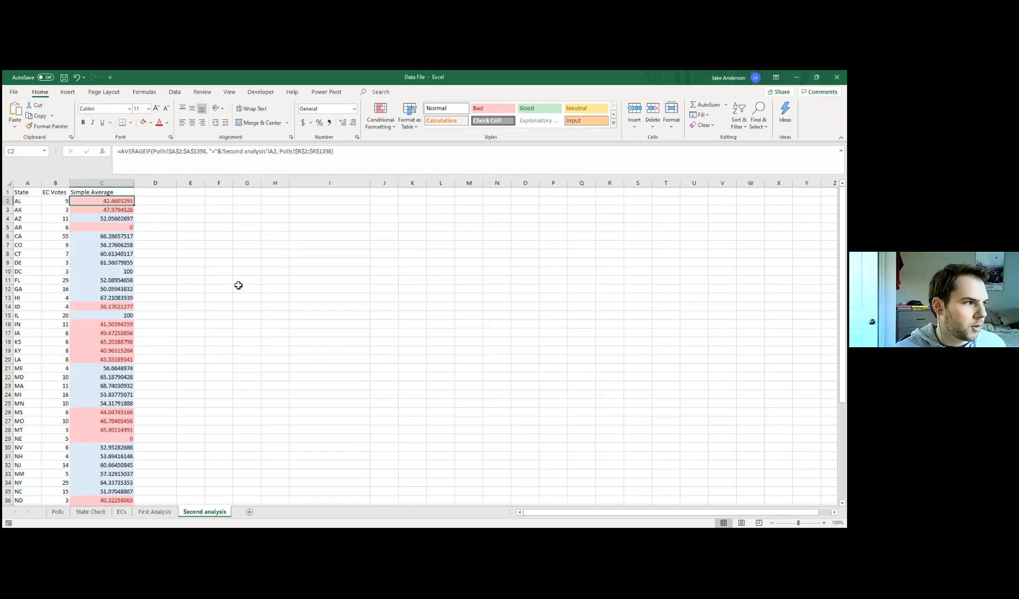
left_click(244, 262)
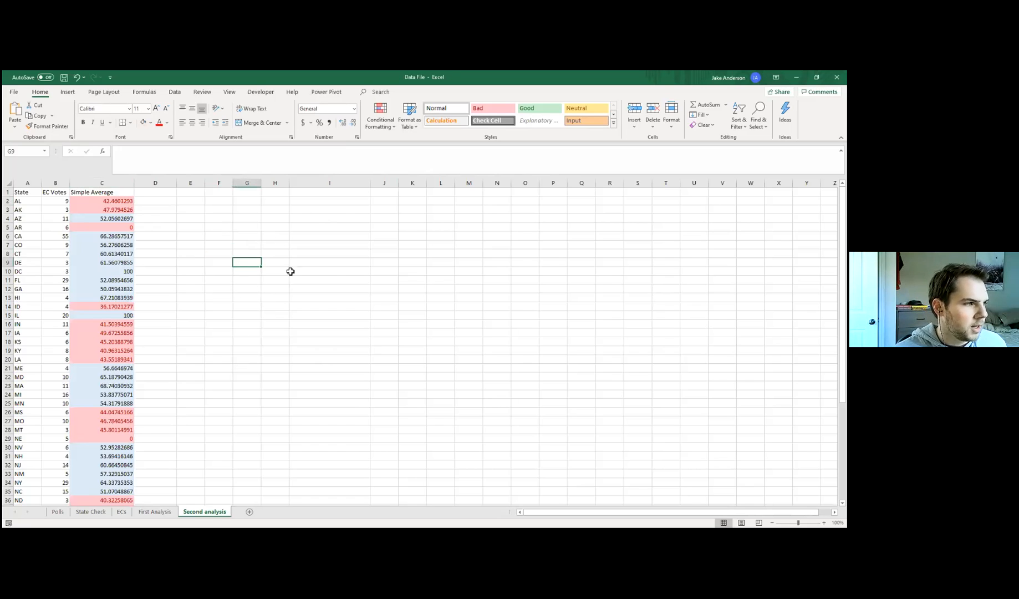
type("=")
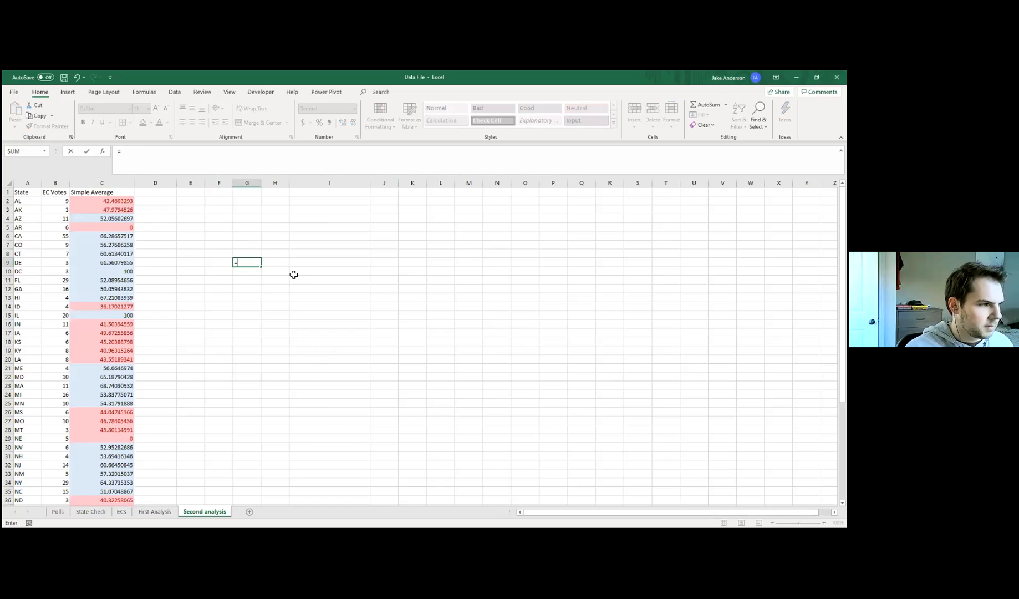
type("rand")
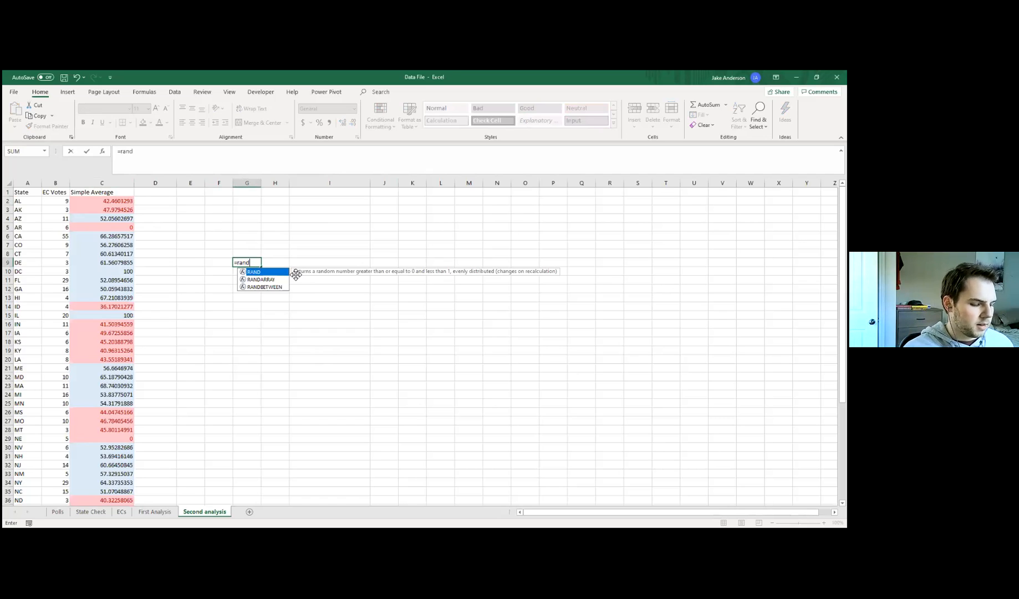
type("()")
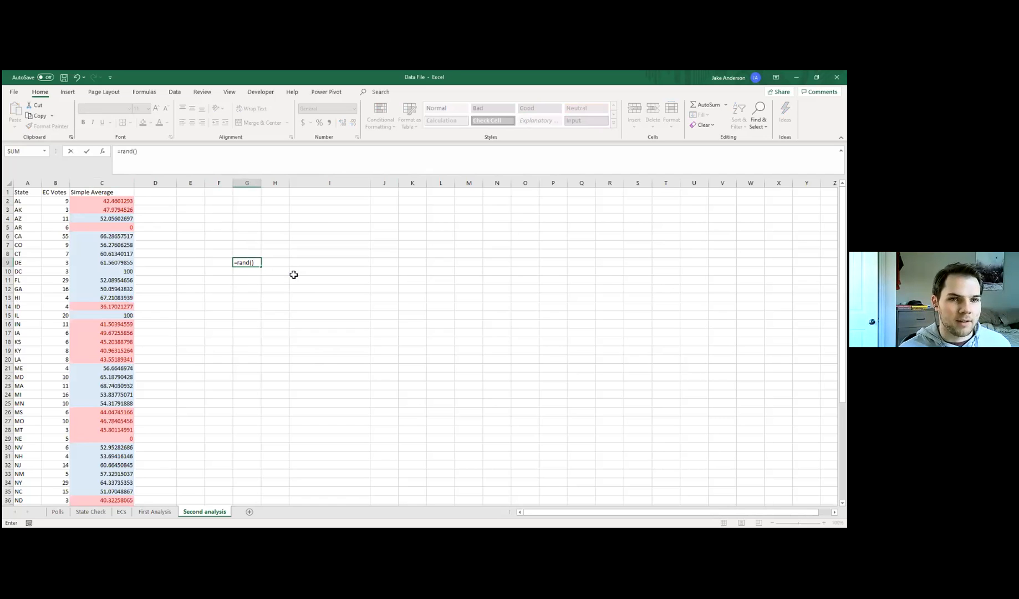
key("Return")
Re-enter the unchanged RAND formula in G9 twice to generate new random numbers.
left_click(249, 262)
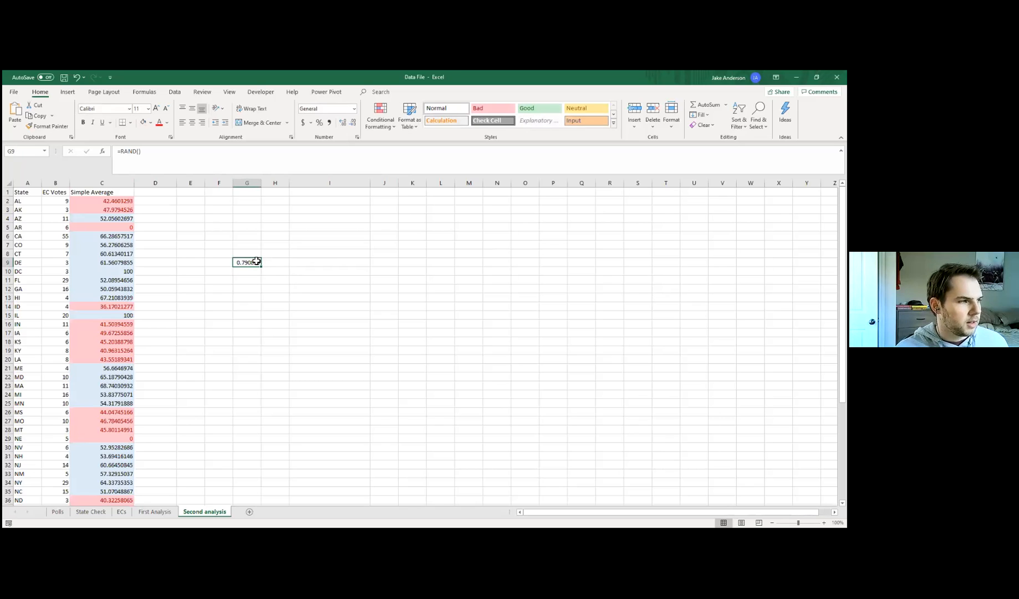
left_click(170, 154)
key("Return")
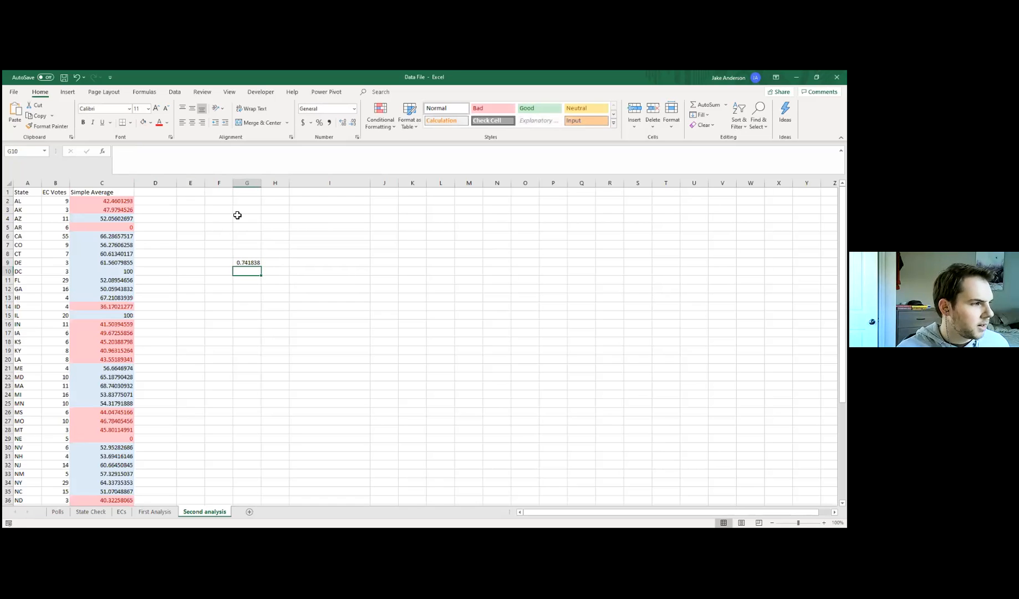
left_click(238, 262)
left_click(174, 157)
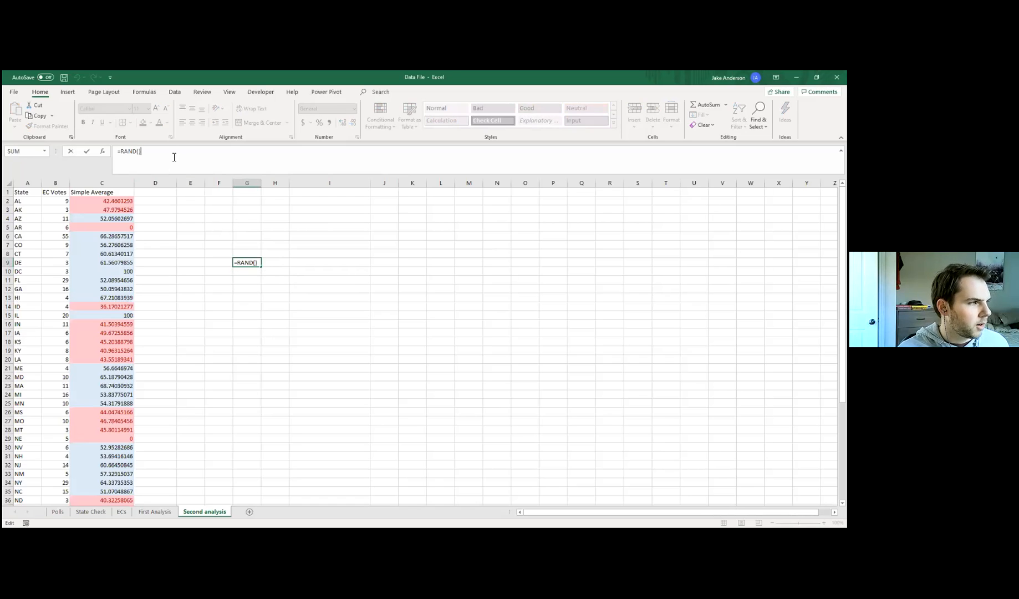
key("Return")
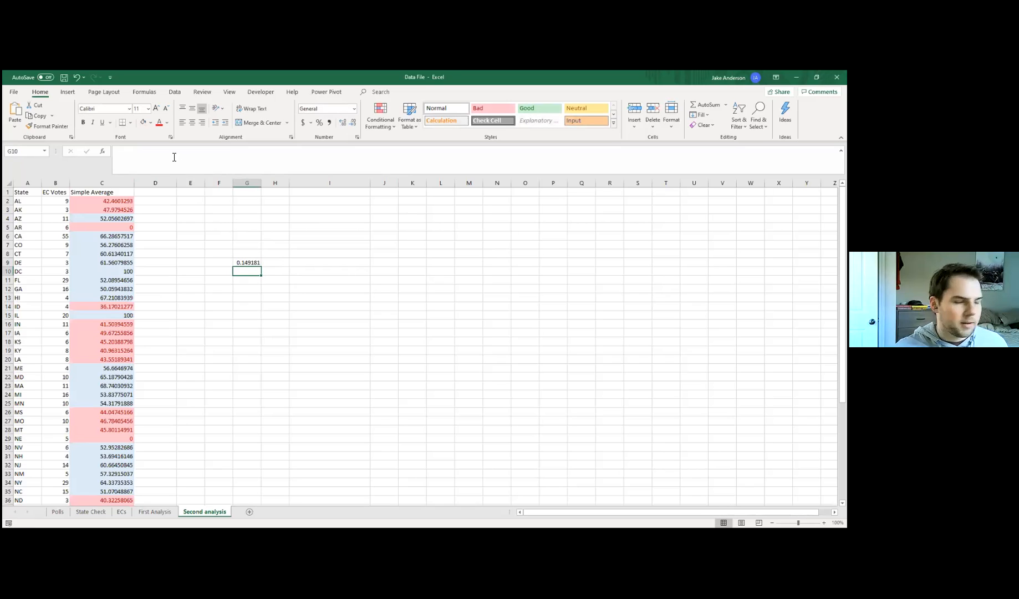
Fill the RAND formula from G9 down to G24 and recalculate the sheet several times.
left_click(249, 264)
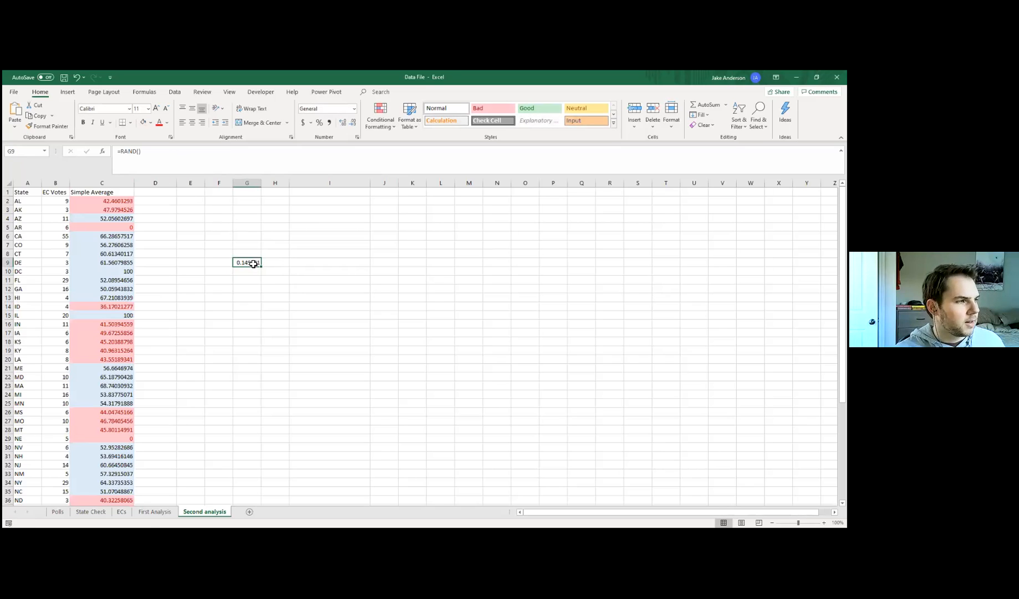
left_click_drag(261, 266, 263, 397)
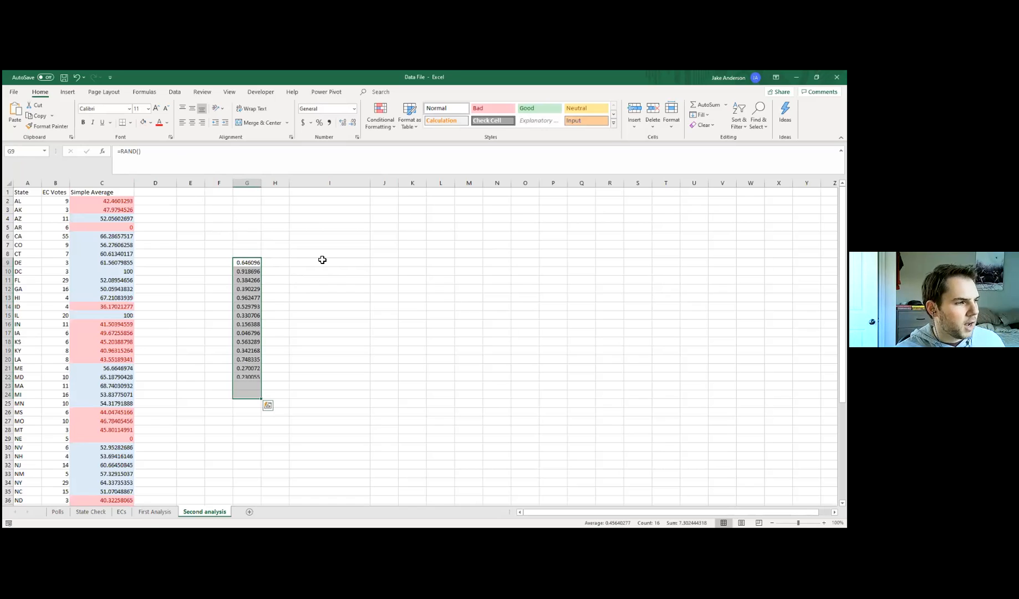
left_click(343, 286)
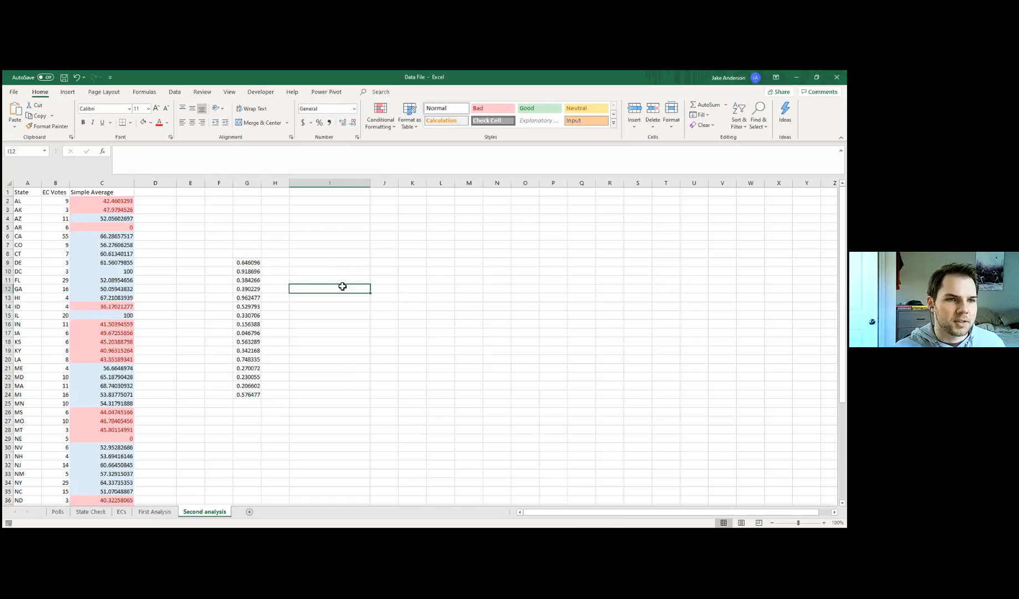
left_click(188, 161)
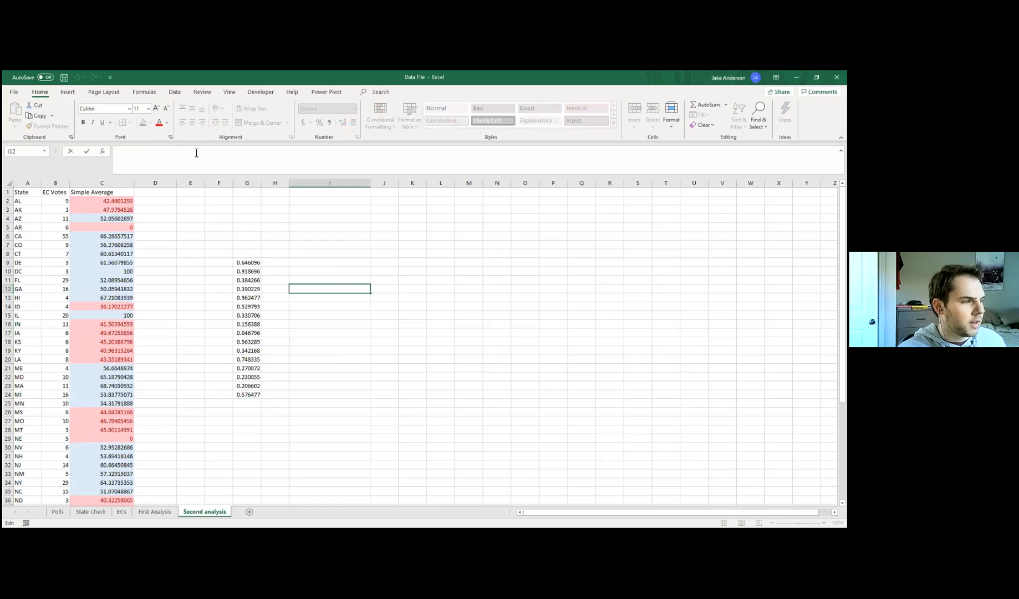
key("Return")
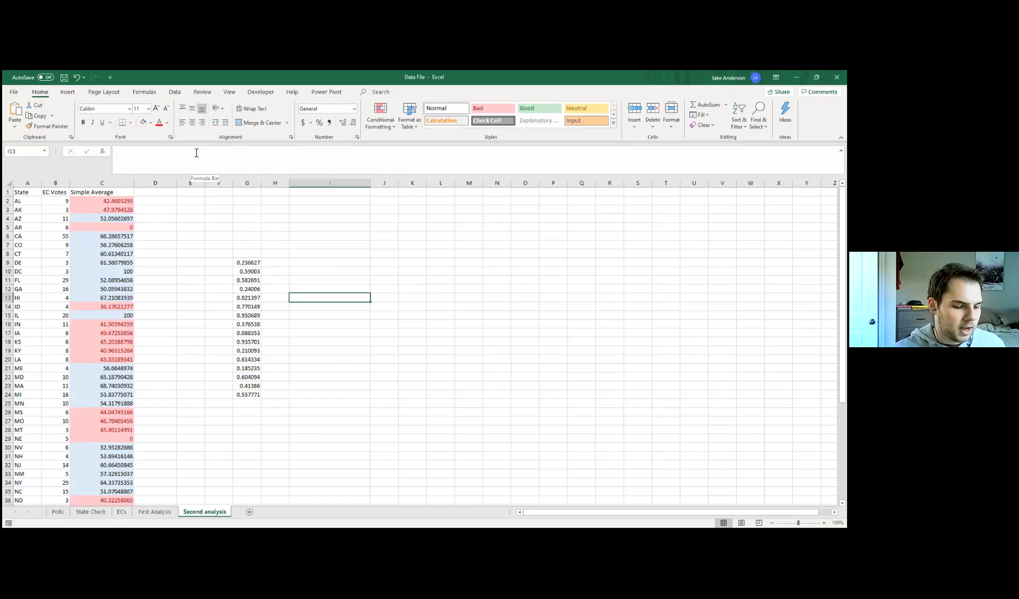
key("F9")
key("F9")
key("F9")
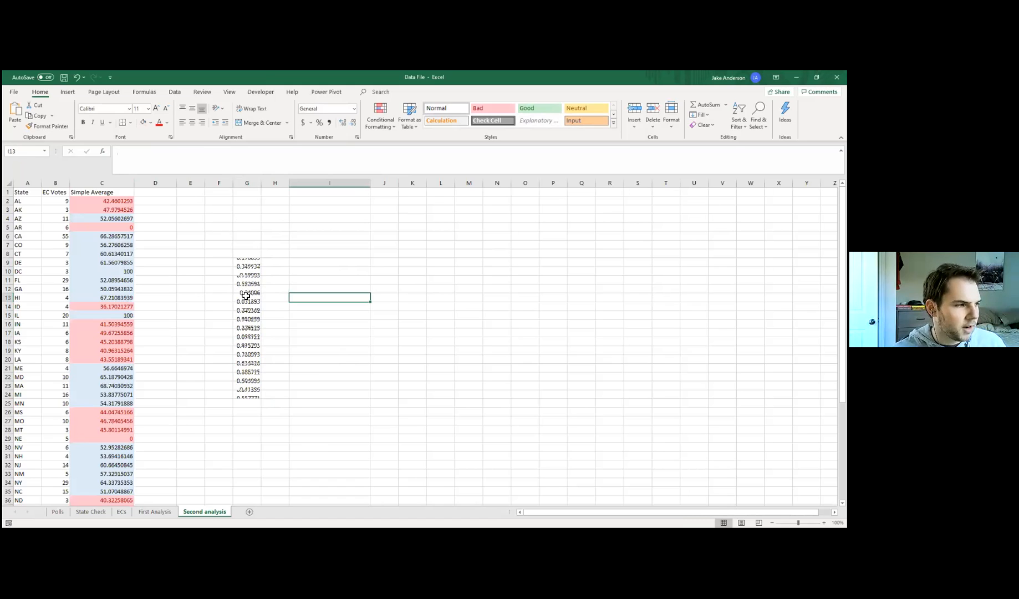
key("F9")
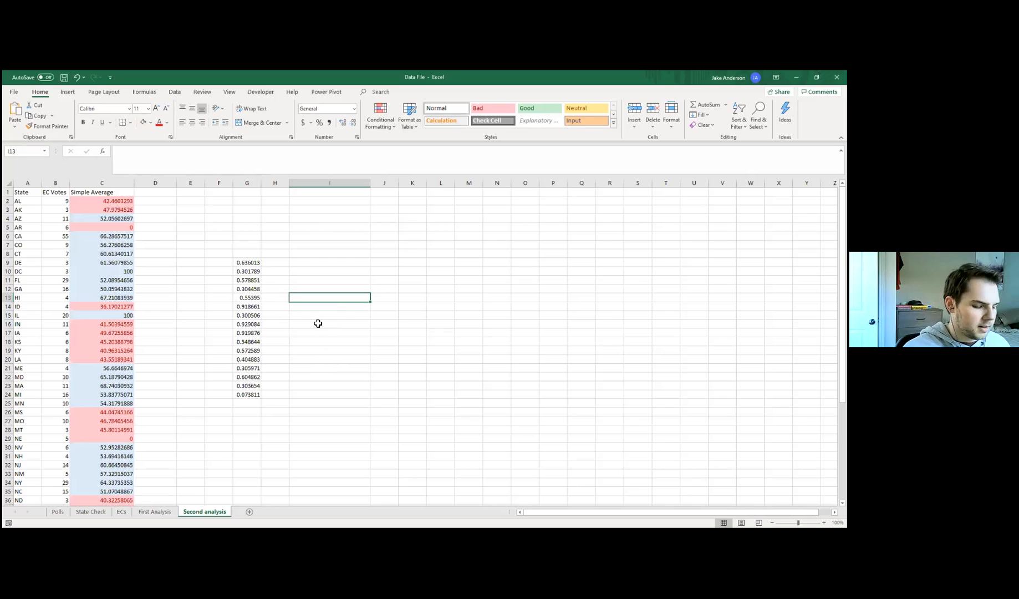
Enter =RANDBETWEEN(10,20) in cell I13 and fill it down to I23.
type("=randbe")
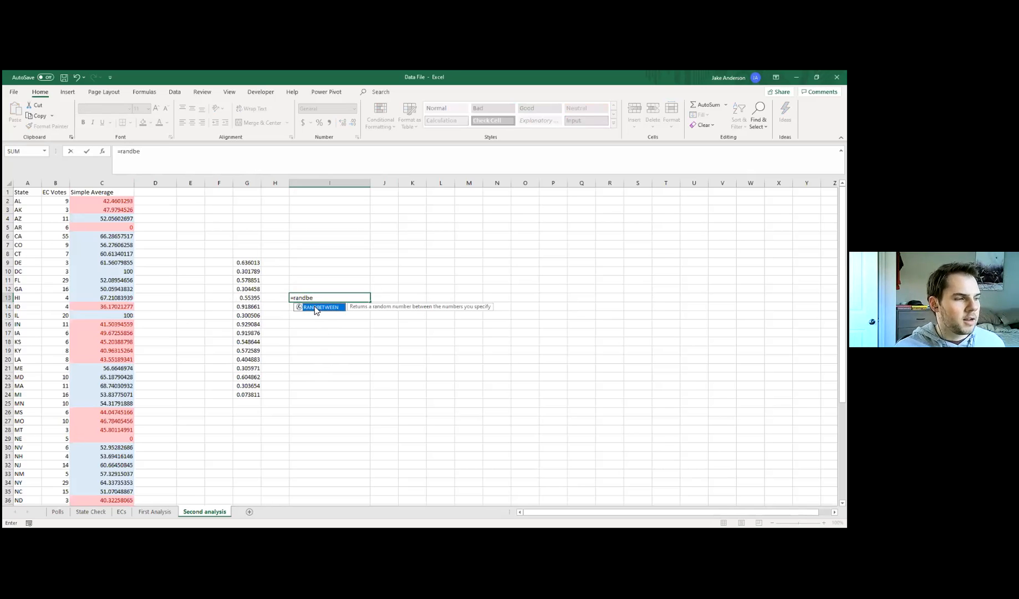
double_click(315, 306)
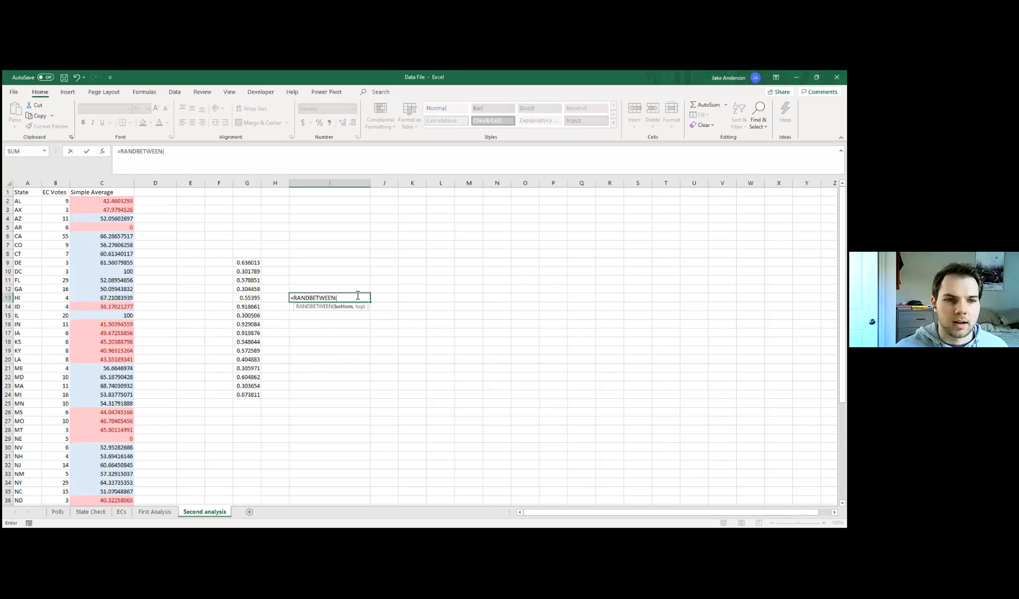
type("10")
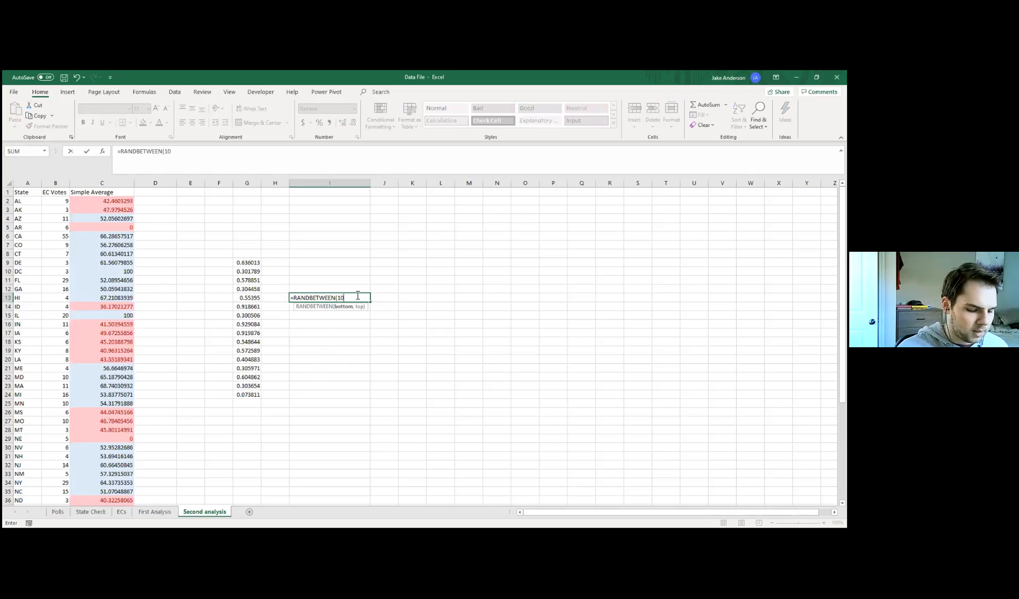
type(",20")
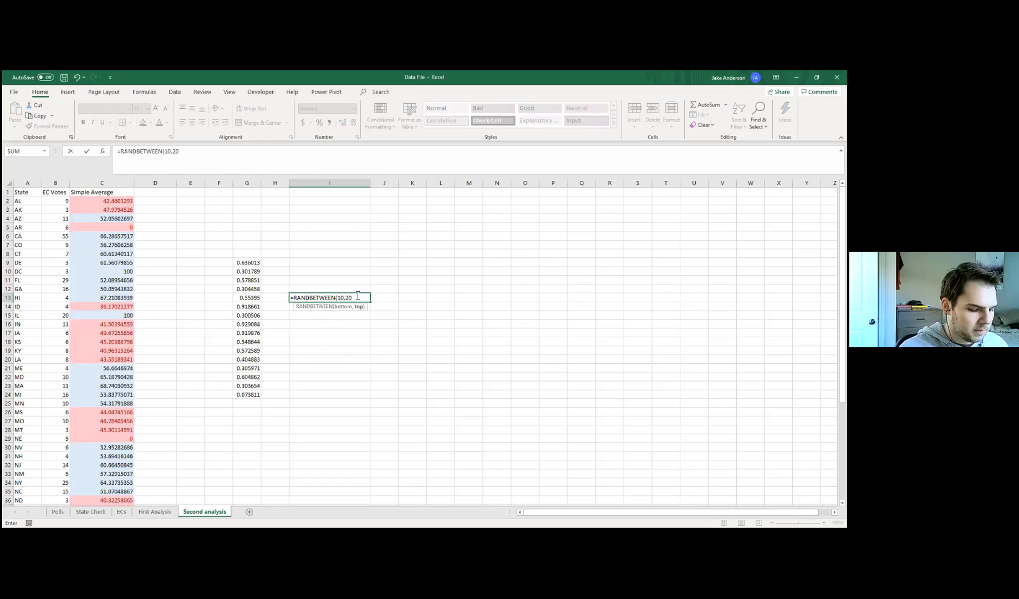
key("Return")
left_click(360, 297)
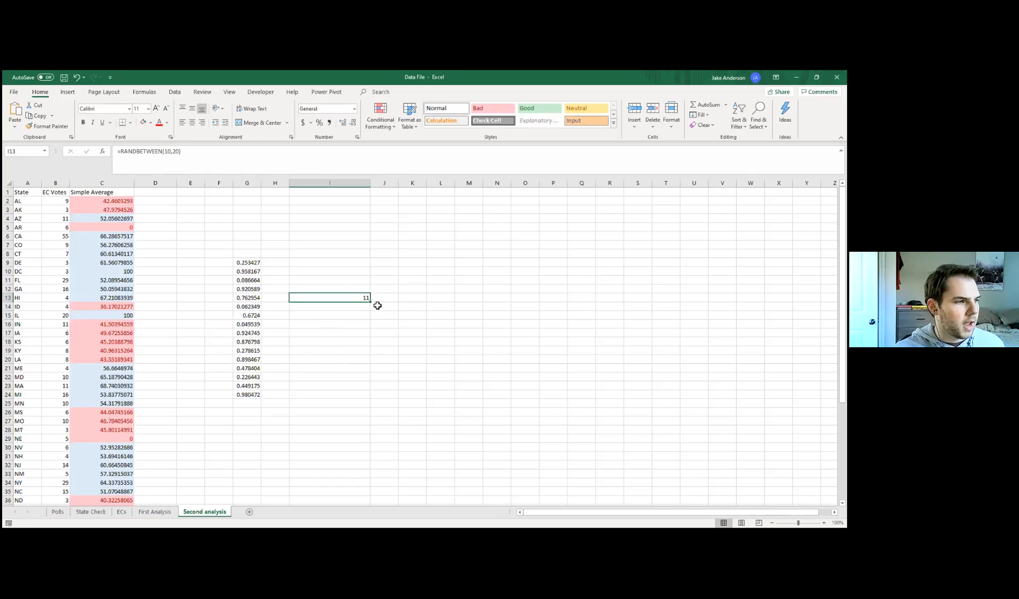
left_click_drag(371, 303, 370, 389)
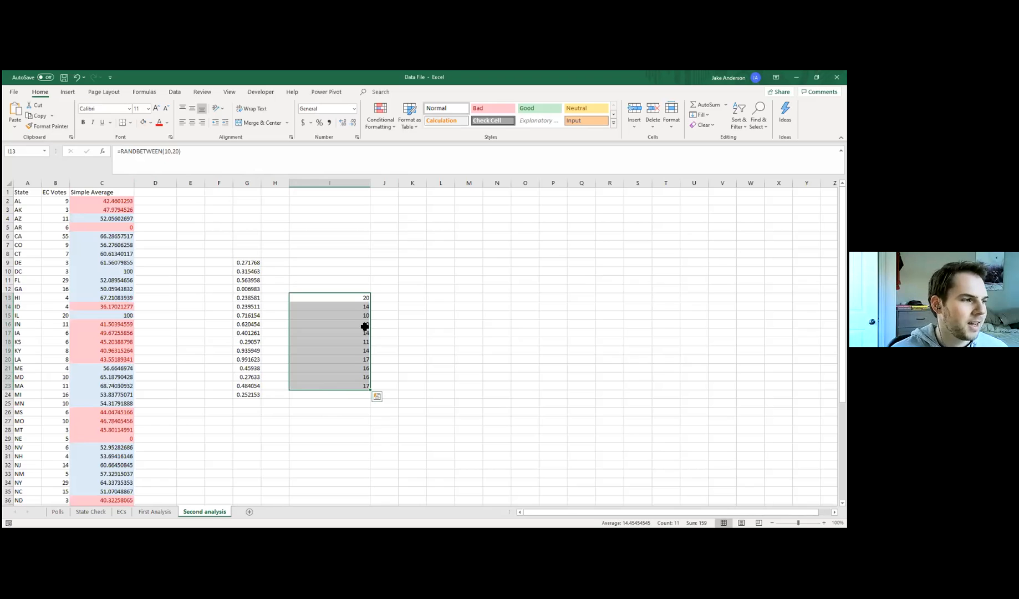
Enter =RANDBETWEEN(1, 70) in cell I10 and recalculate the sheet several times.
left_click(339, 272)
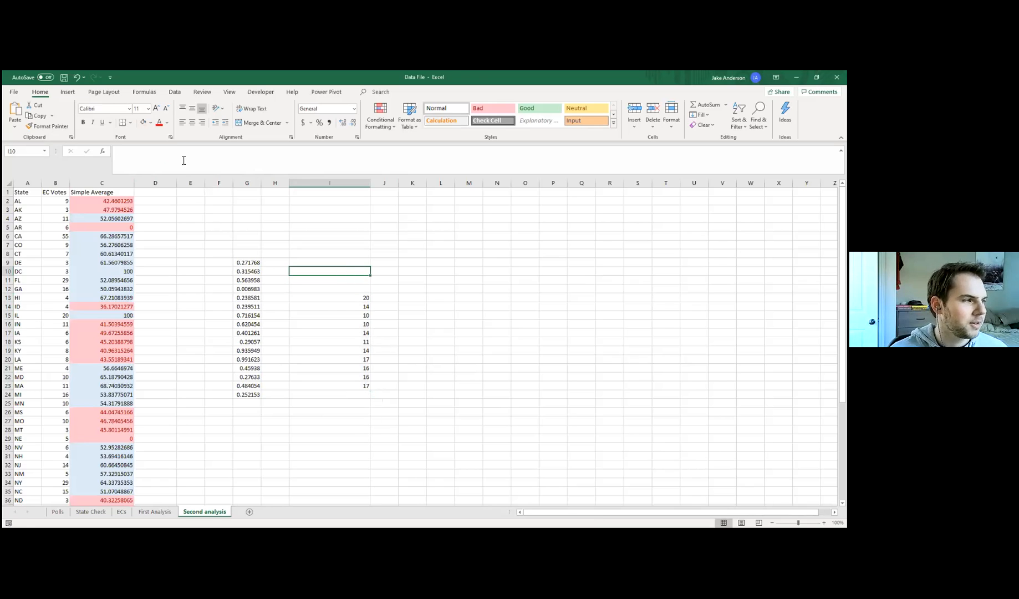
left_click(189, 170)
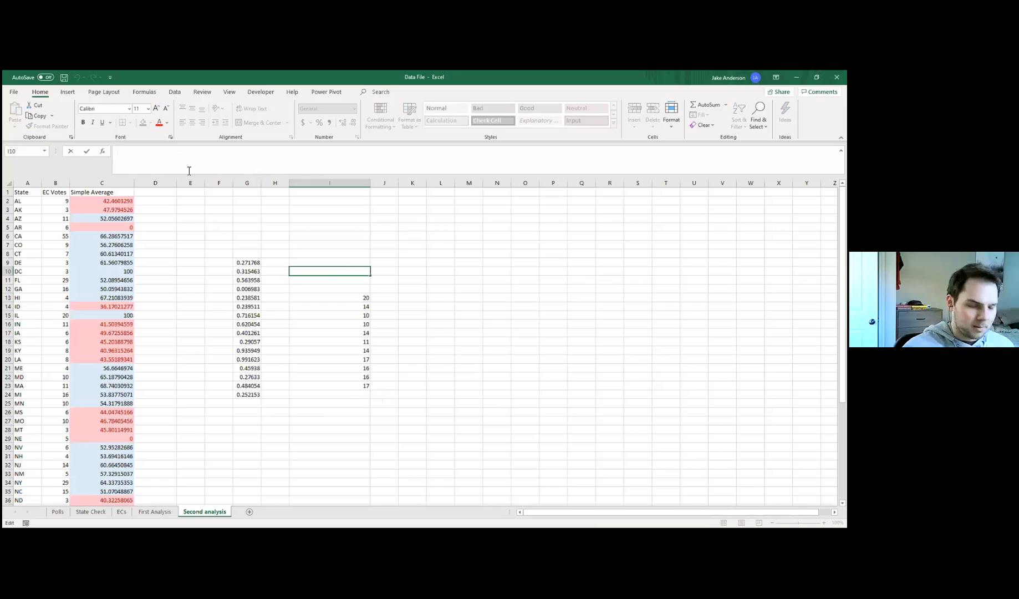
type("=r")
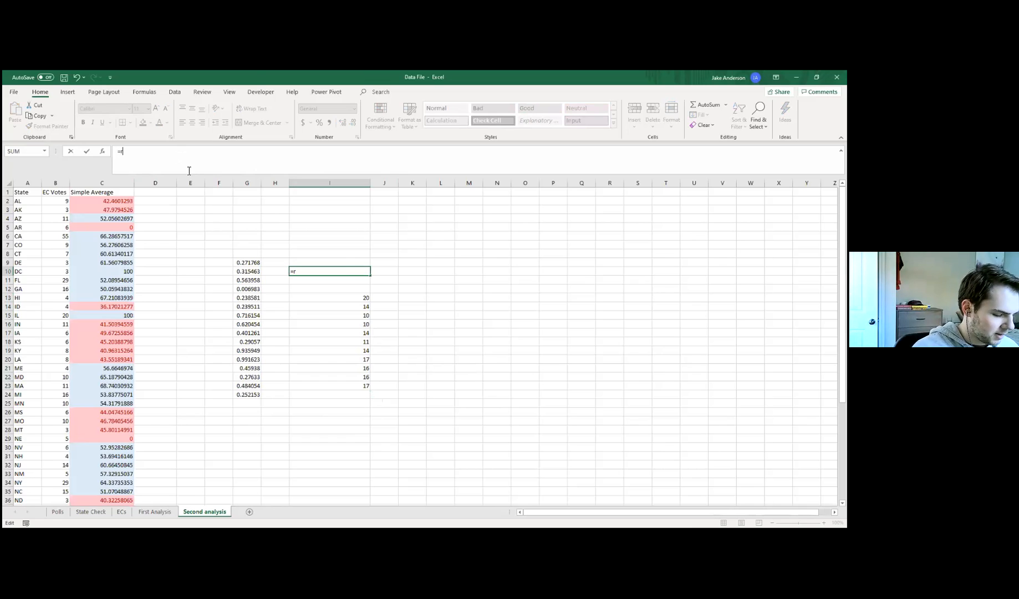
type("andbetween")
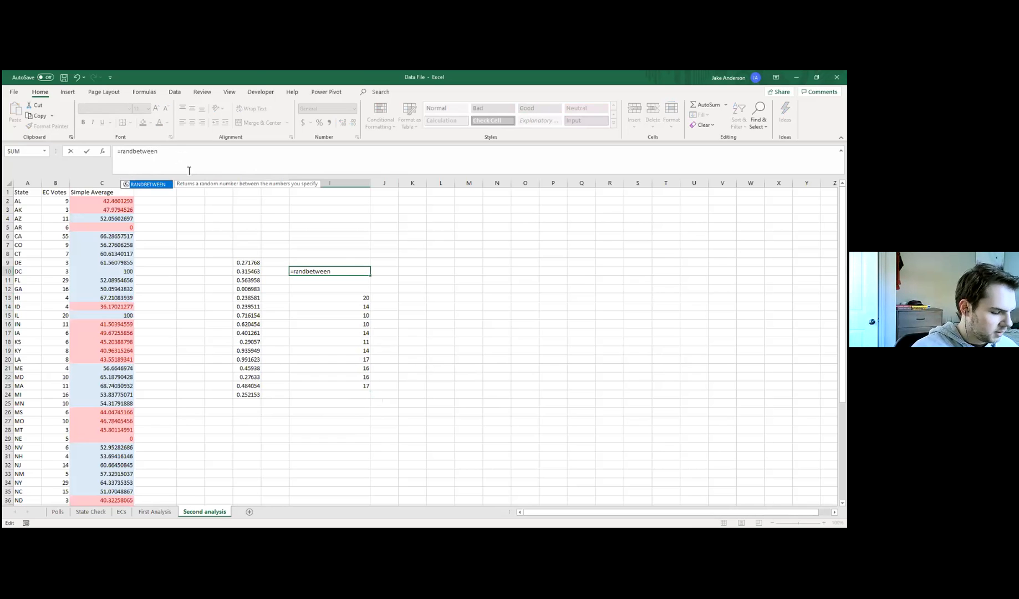
type("(1, 70")
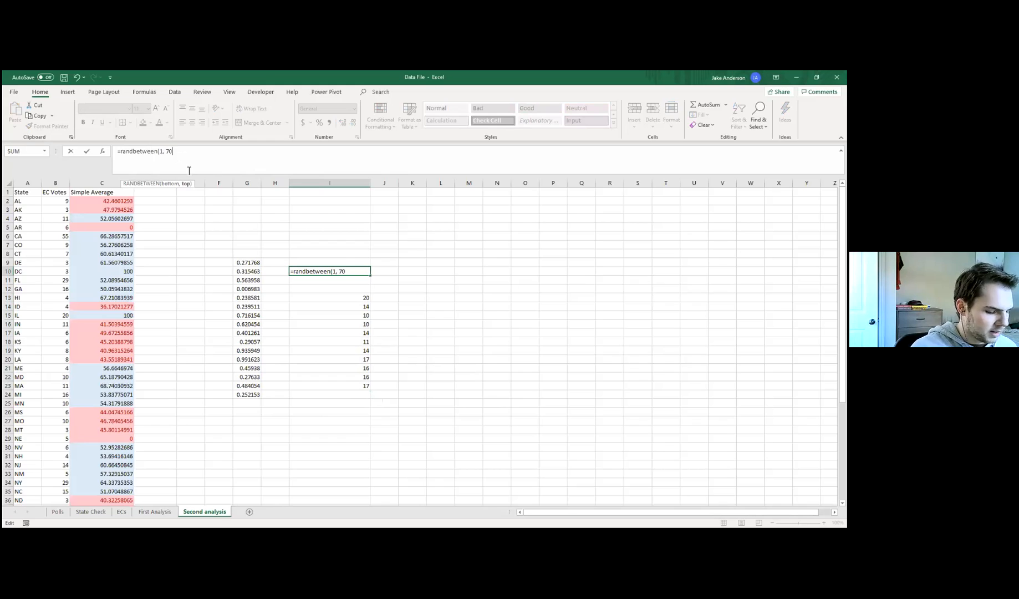
type(")")
key("Return")
left_click(355, 273)
key("F9")
key("F9")
key("F9")
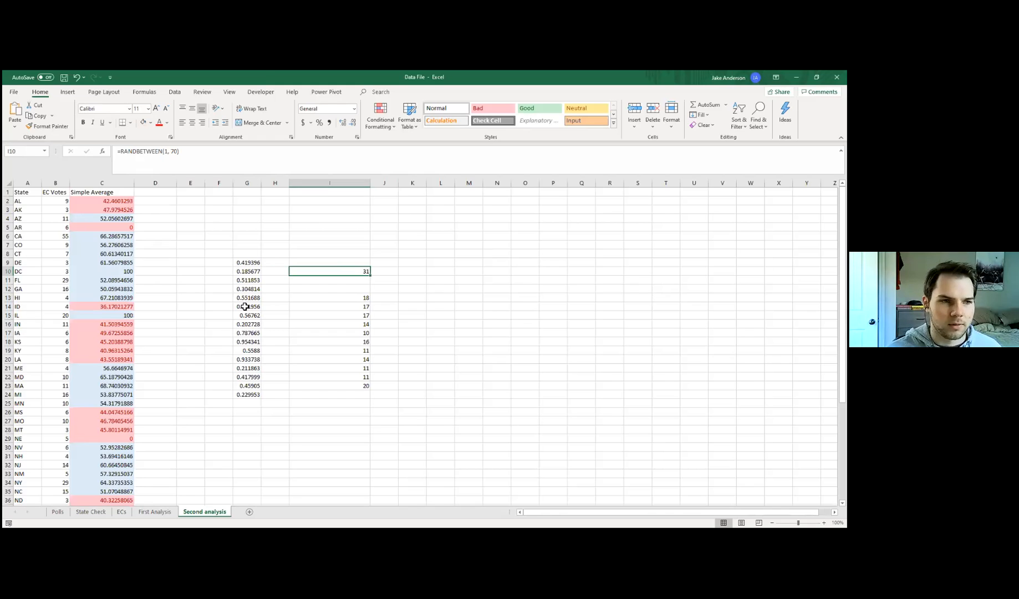
Clear the random-number trial formulas from F7:I30 and inspect the Simple Average formula in C2.
left_click_drag(228, 247, 351, 439)
key("Delete")
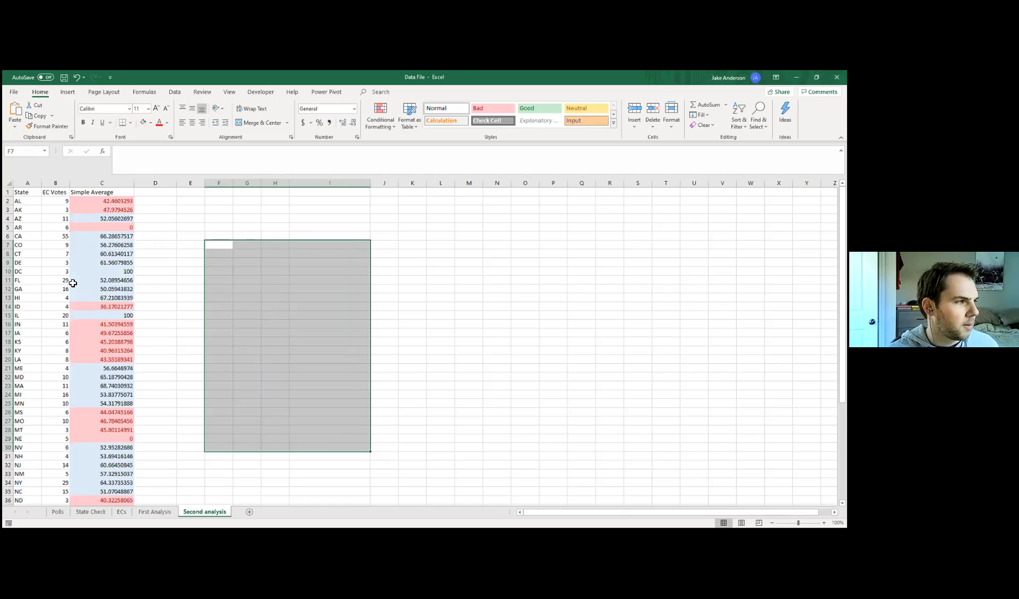
left_click(152, 201)
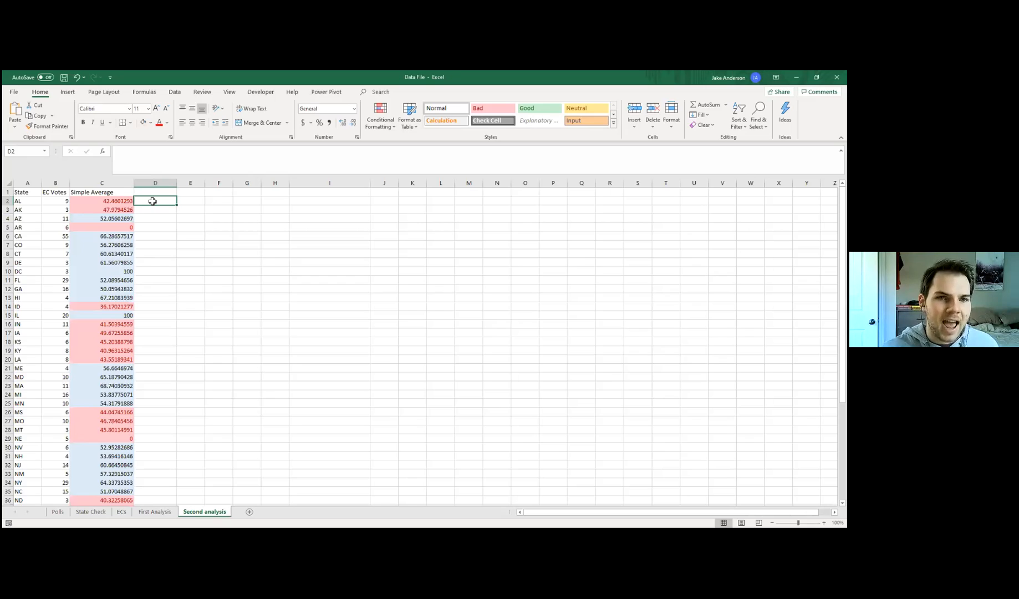
left_click(117, 201)
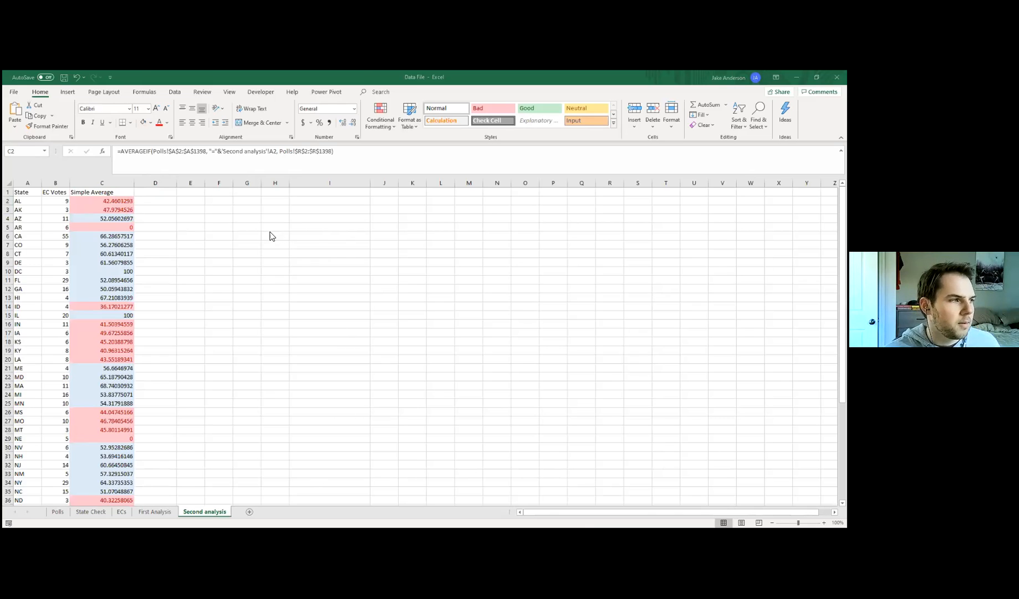
Paste the picture of the standard normal and uniform PDFs at cell I6, and delete it again.
left_click(318, 236)
key("ctrl+v")
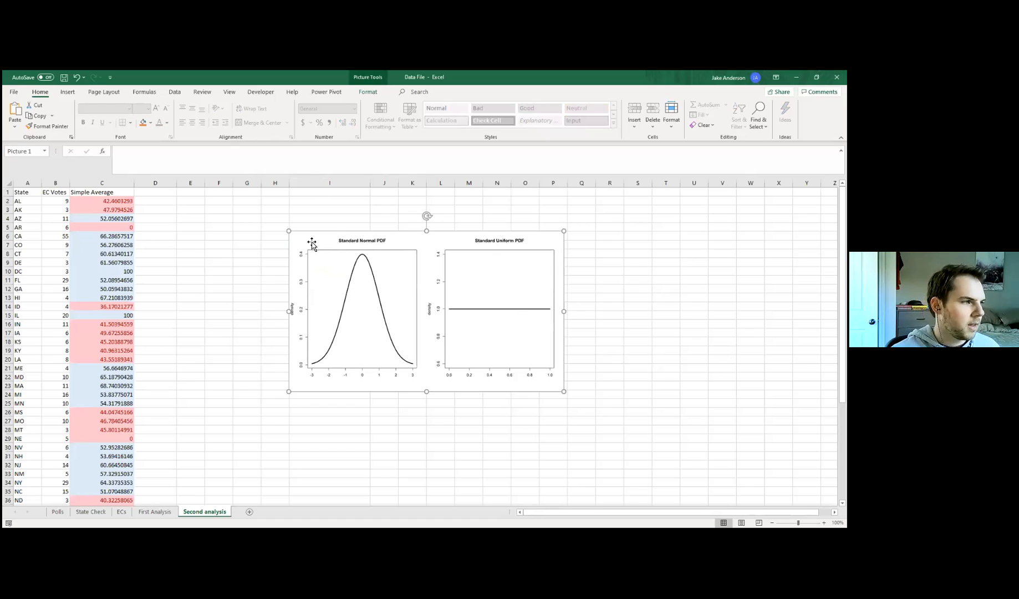
key("Delete")
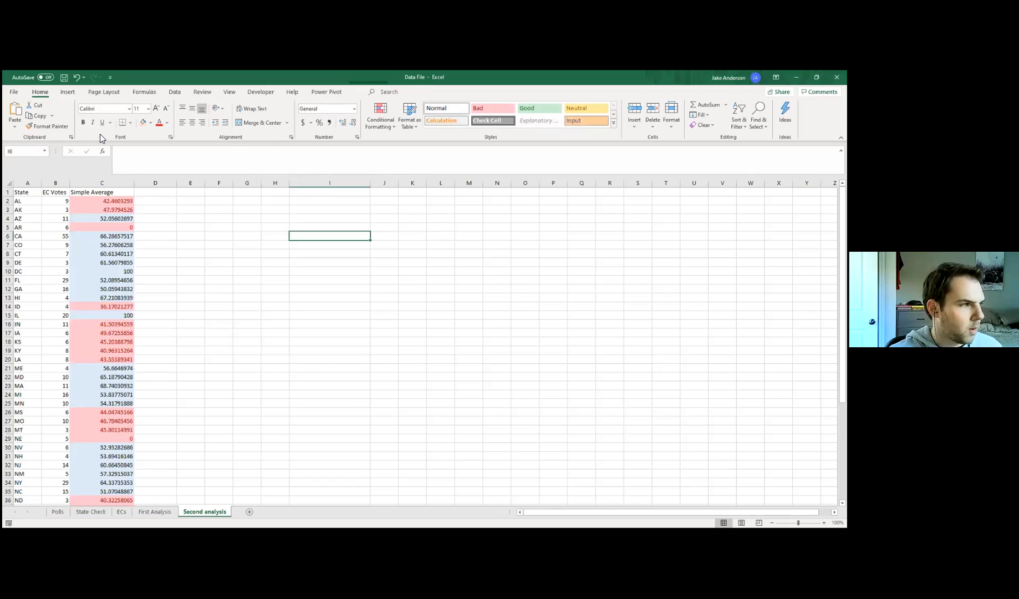
Add the column header "Sample" in cell D1, beside Simple Average.
left_click(152, 195)
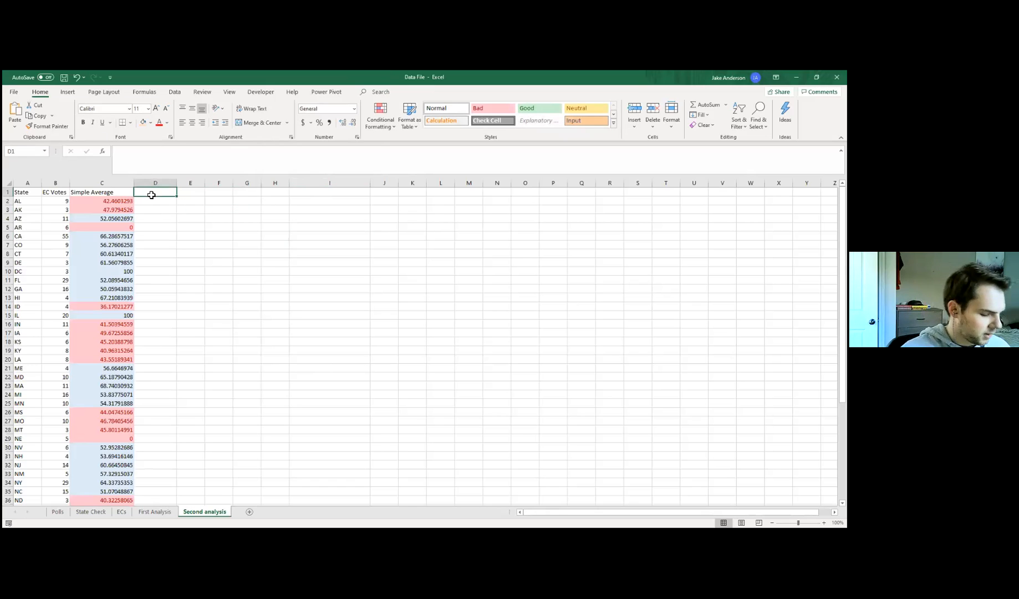
type("Samplke")
key("Return")
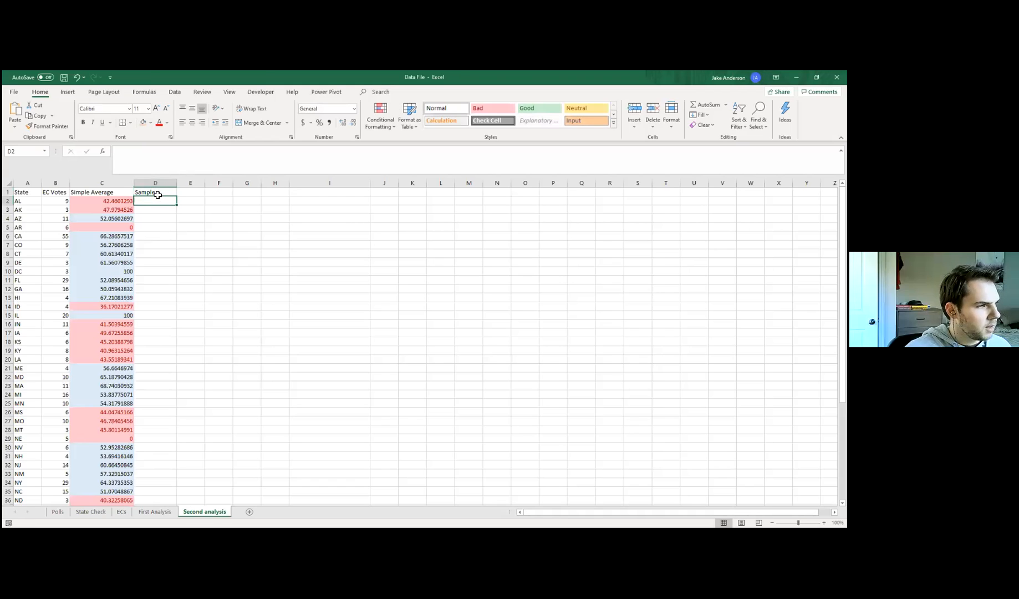
Enter =NORM.INV(RAND(), C2, 8) in cell D2 to draw a random sample around the first state's average.
type("=")
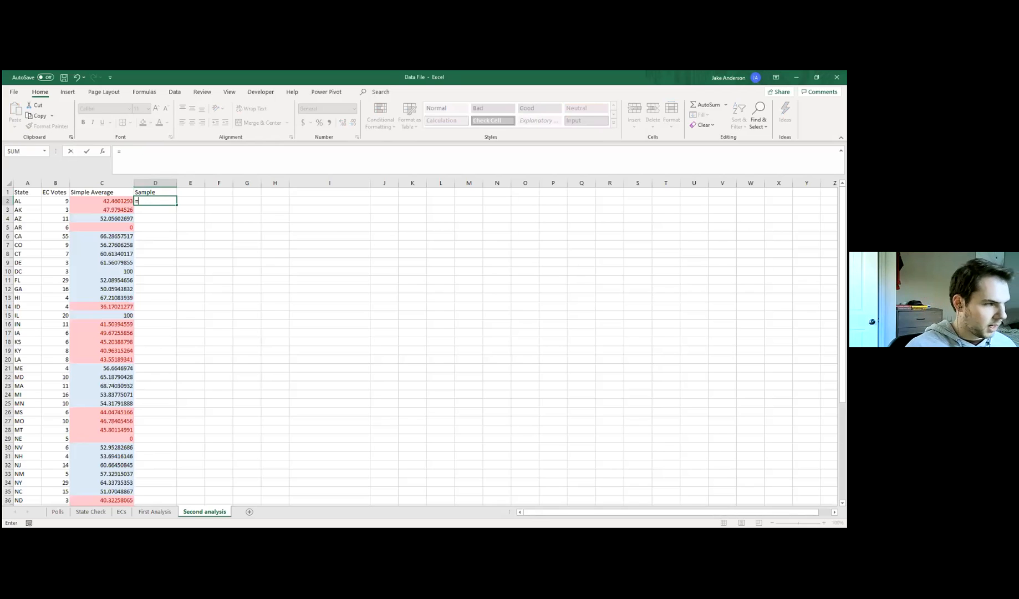
type("norm.inv")
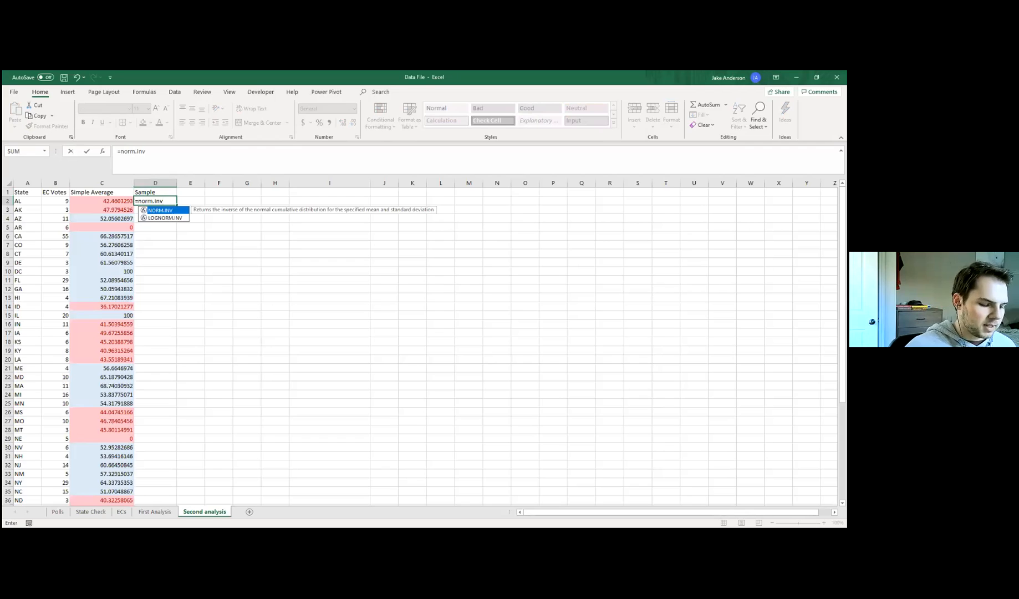
type("(")
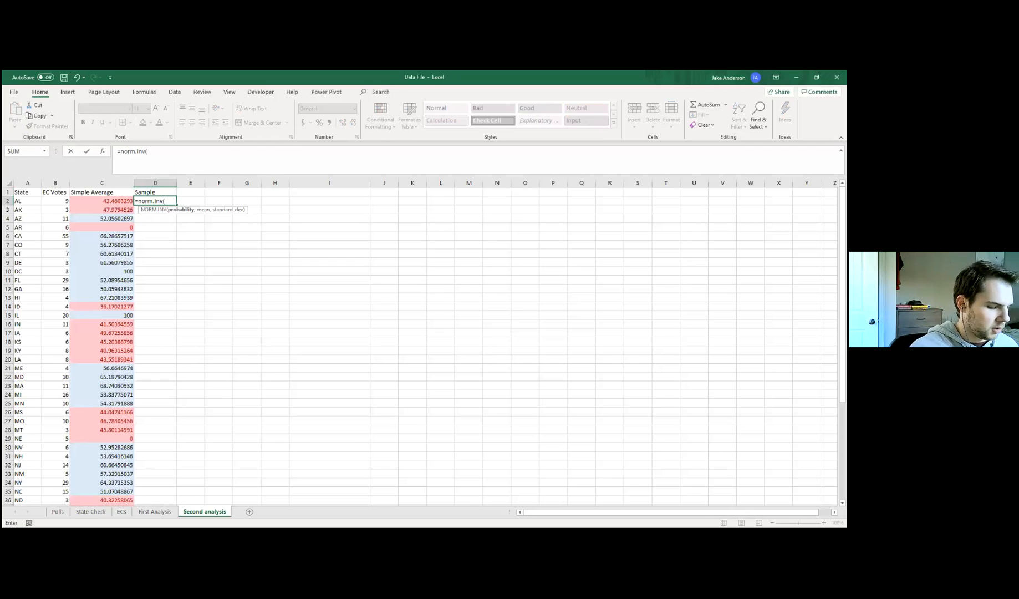
type("rand()")
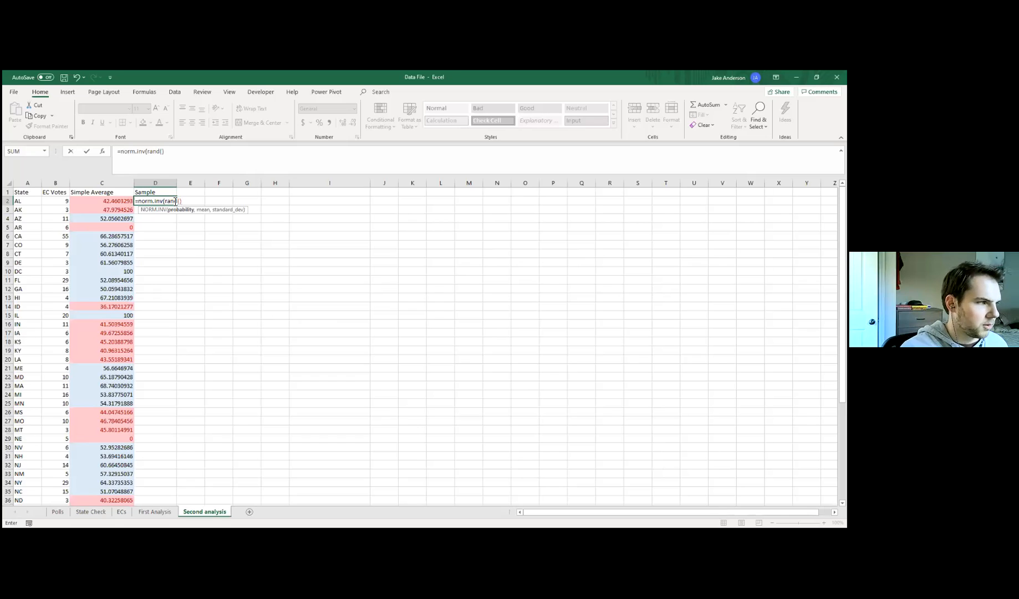
type(",")
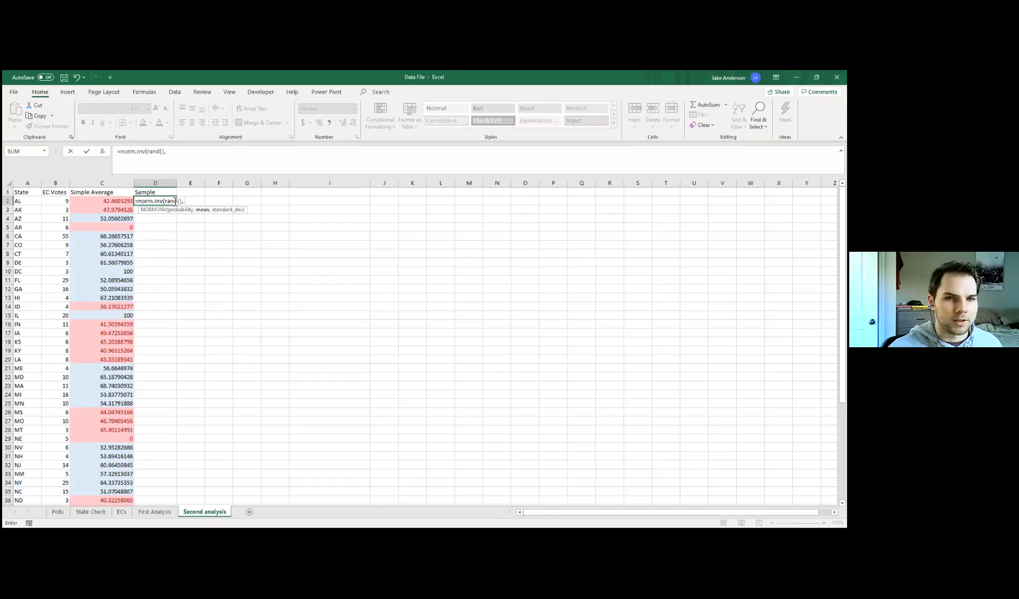
left_click(81, 201)
type(",")
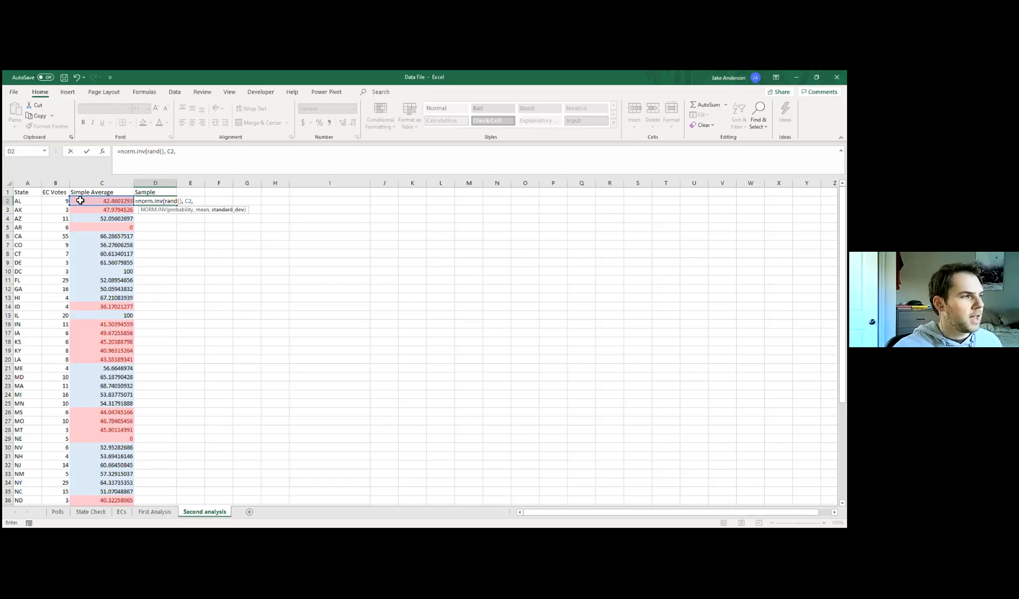
type("8")
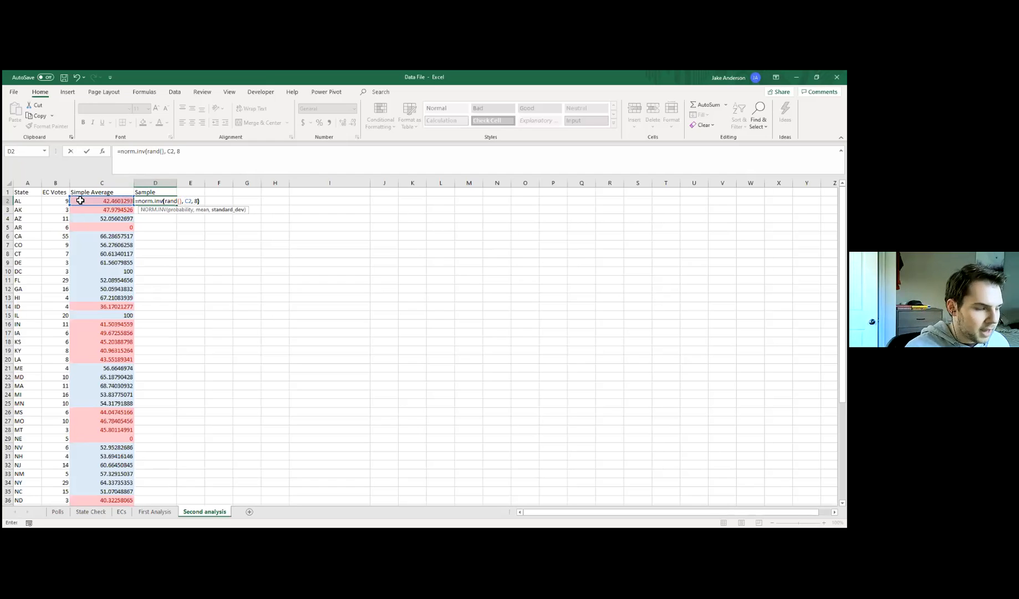
type(")")
key("Return")
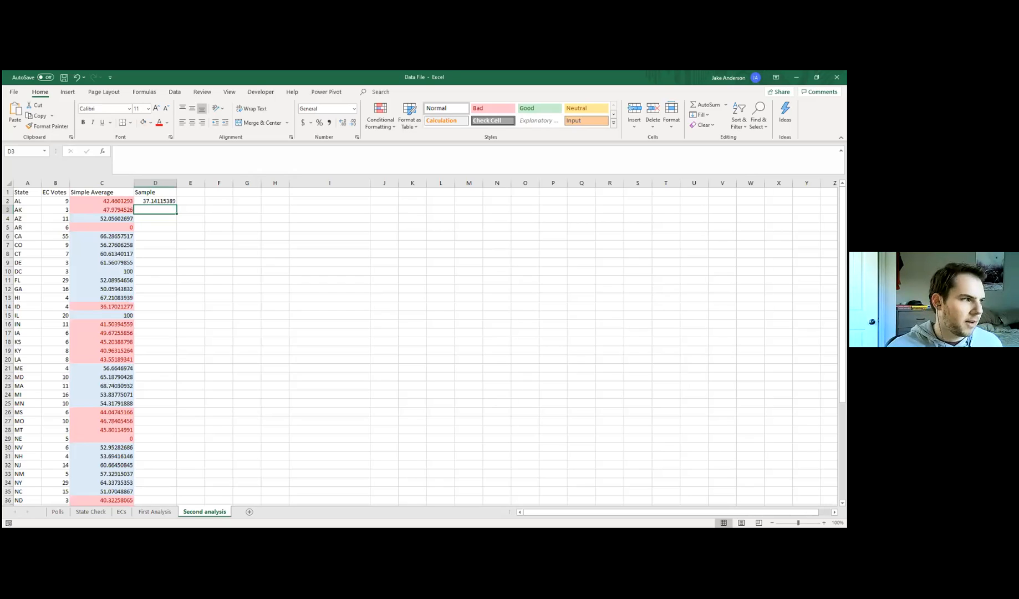
Recalculate the sheet repeatedly and compare the sampled value in D2 with the Simple Average in C2.
left_click(161, 201)
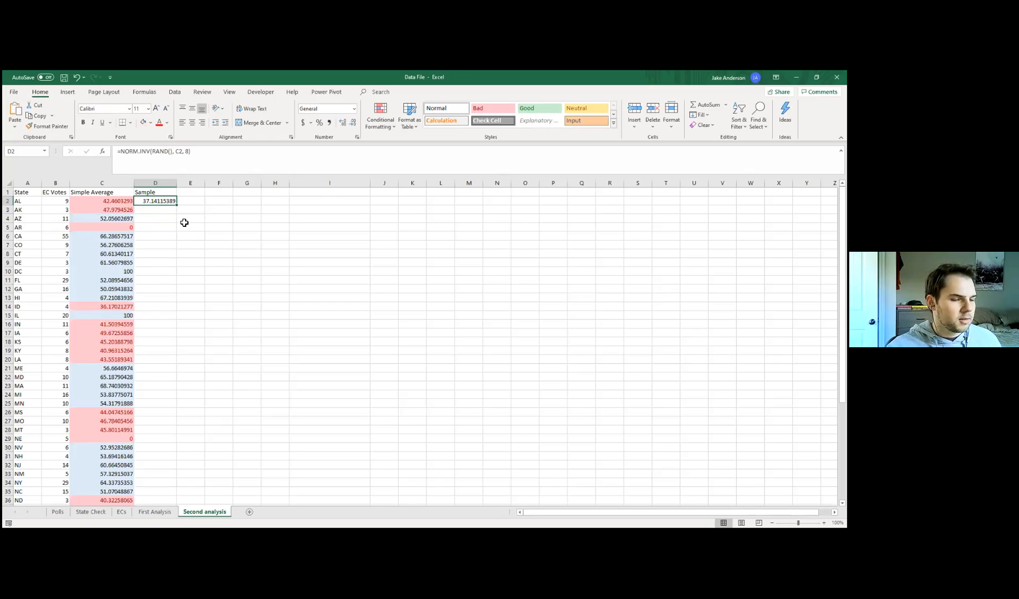
left_click(194, 209)
key("F9")
key("F9")
key("F9")
key("F9")
key("F9")
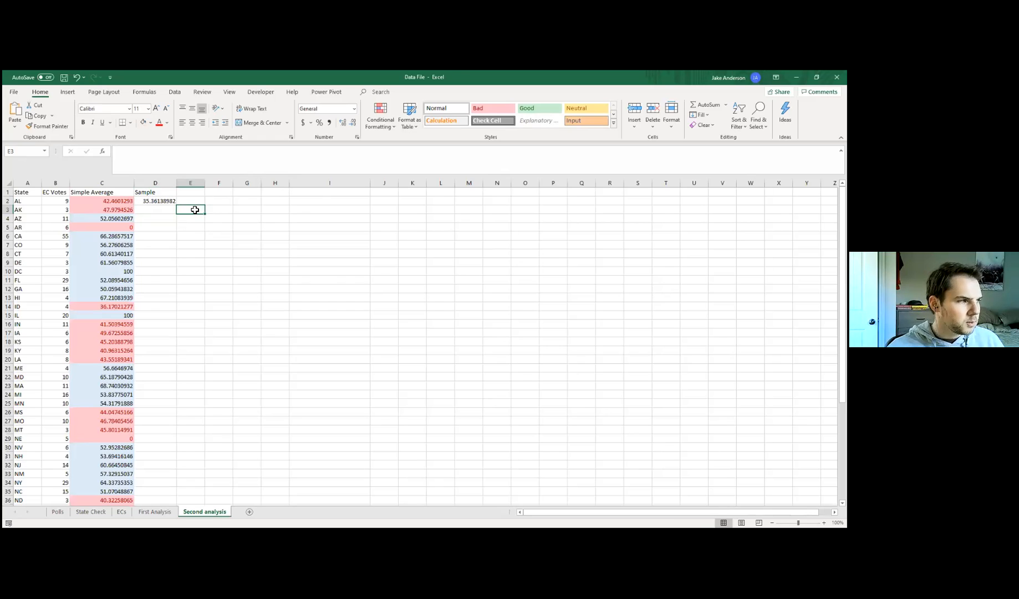
key("F9")
key("F9")
key("F9")
key("F9")
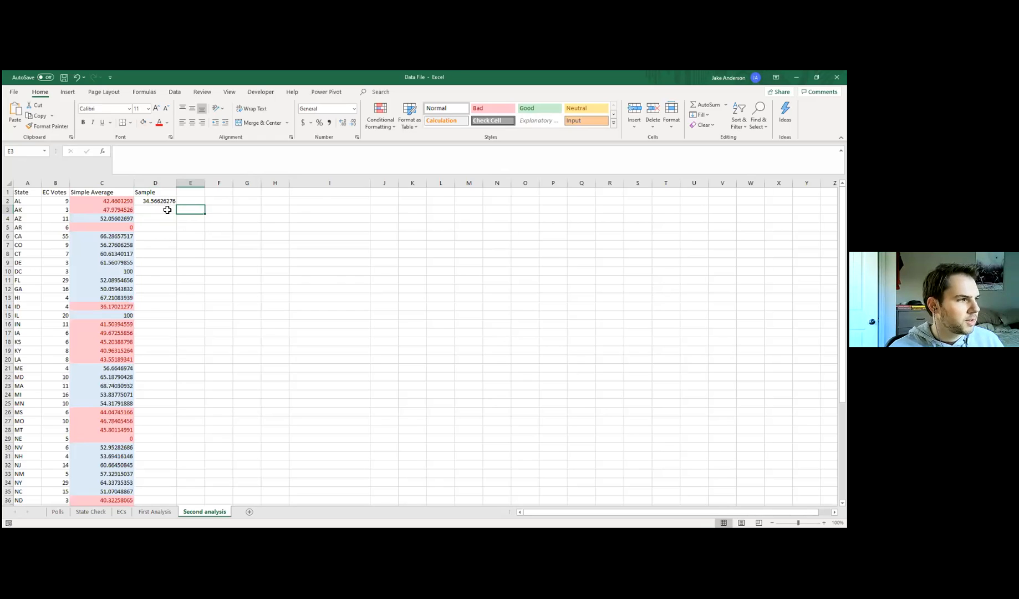
key("F9")
key("F9")
key("F9")
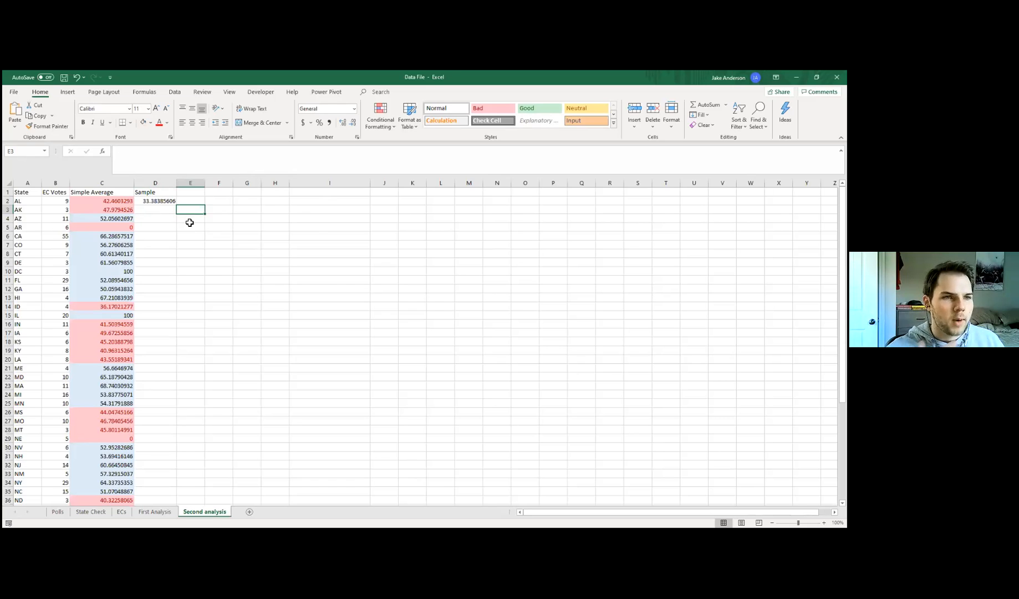
left_click(146, 202)
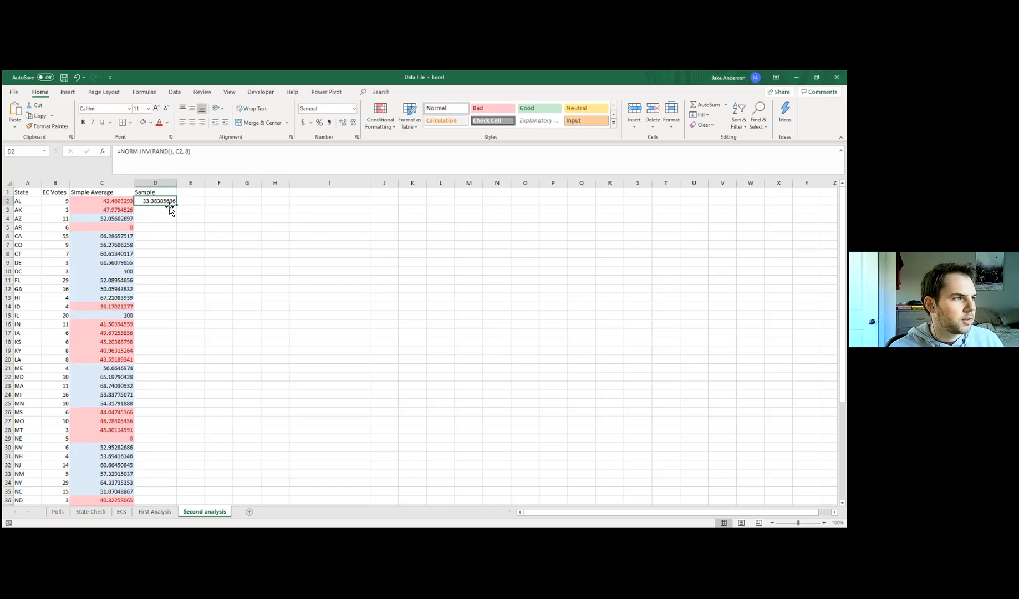
left_click(89, 201)
left_click(152, 201)
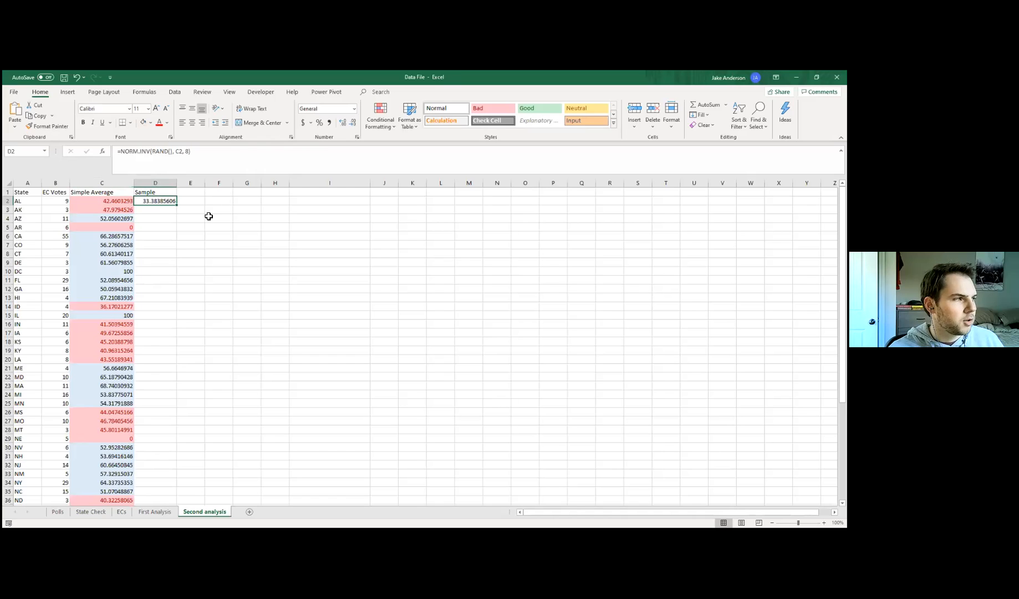
key("F9")
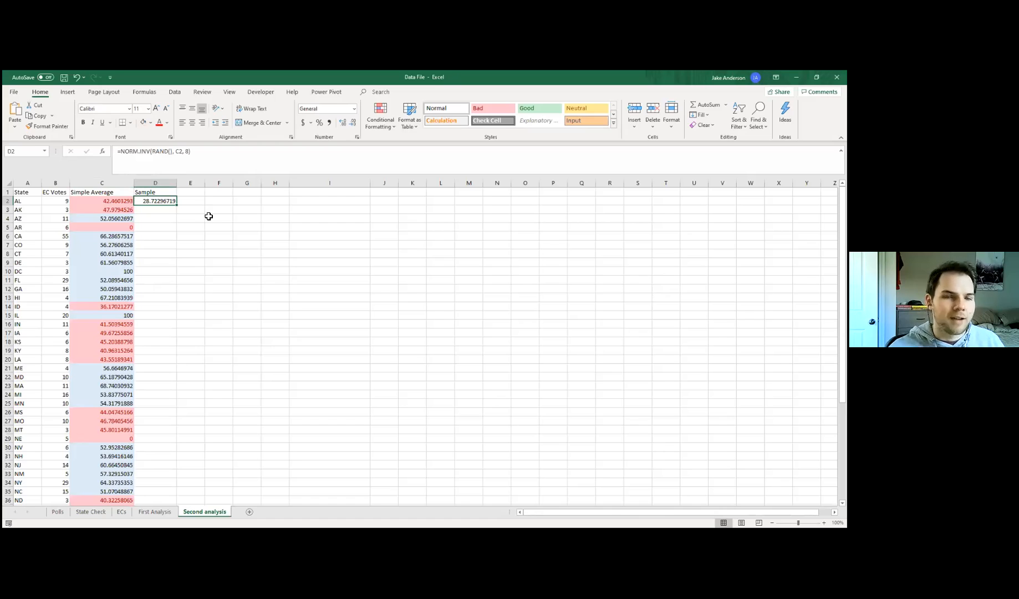
Fill the sampling formula from D2 down to D52 and apply the formatting of C2:C52 to the Sample column.
double_click(180, 206)
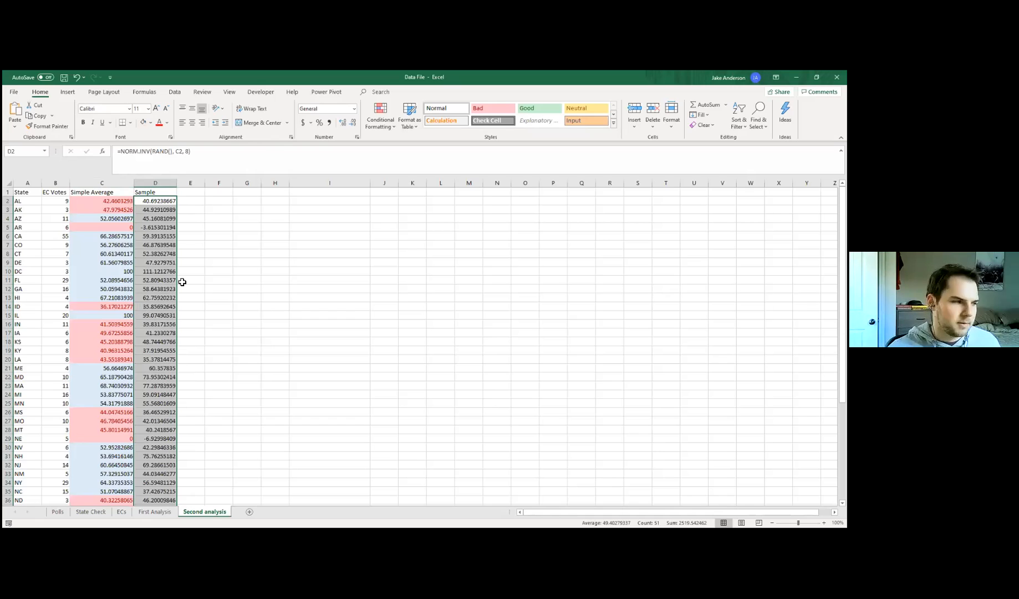
scroll(232, 300, "down", 7)
left_click_drag(103, 455, 104, 200)
key("ctrl+c")
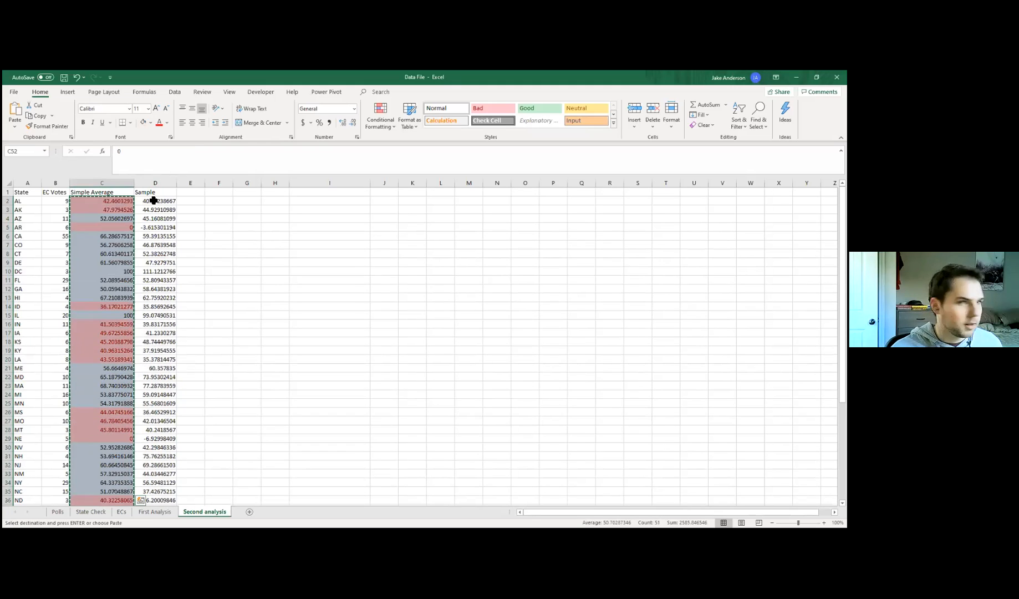
left_click(152, 202)
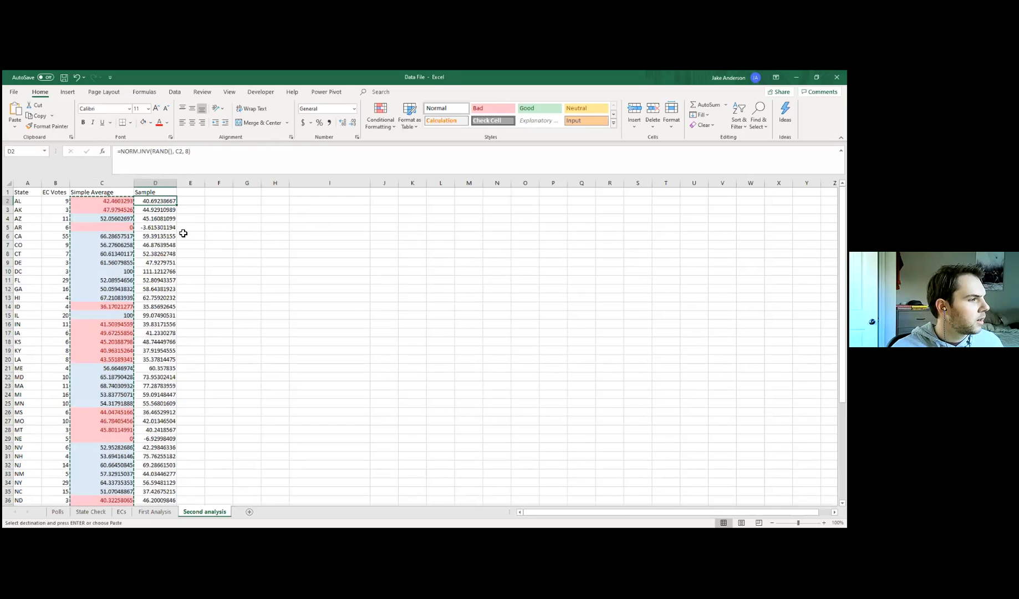
key("ctrl+alt+v")
key("t")
key("Return")
left_click(241, 289)
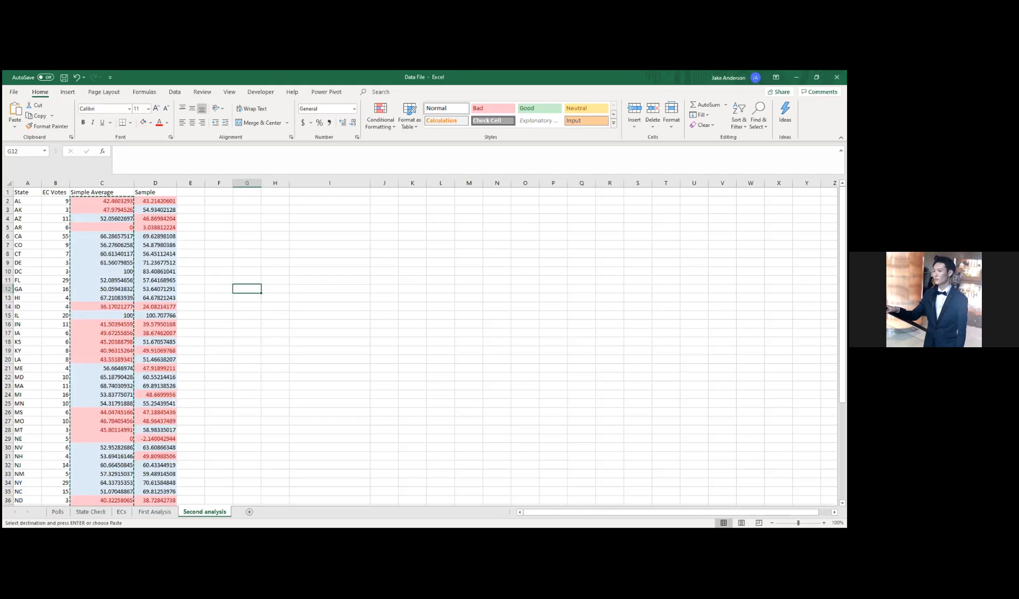
Examine the standard deviation argument of the sampling formula in D2 and review the Sample column.
left_click(164, 202)
left_click(187, 152)
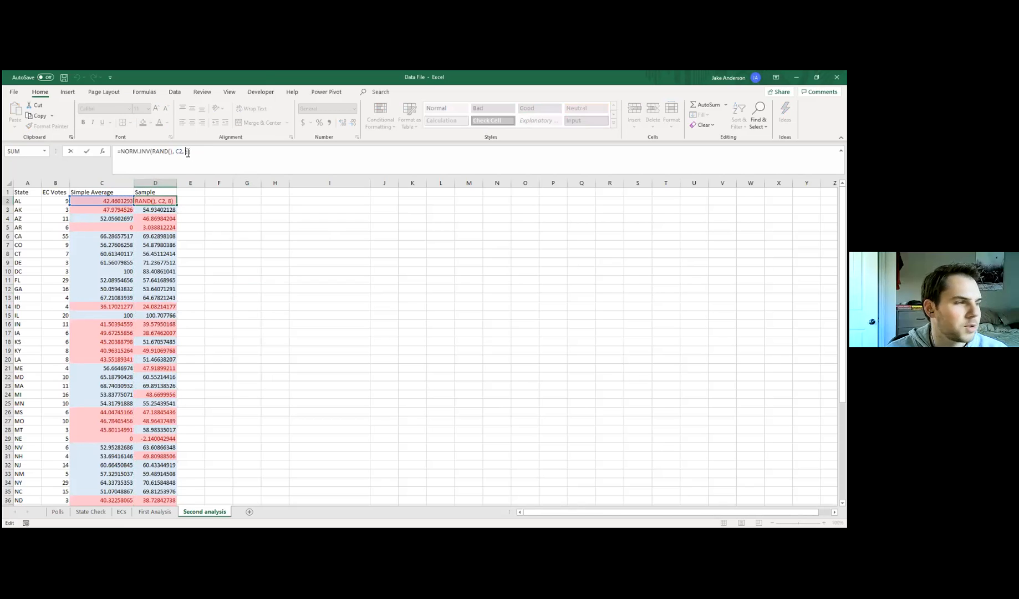
left_click(192, 153)
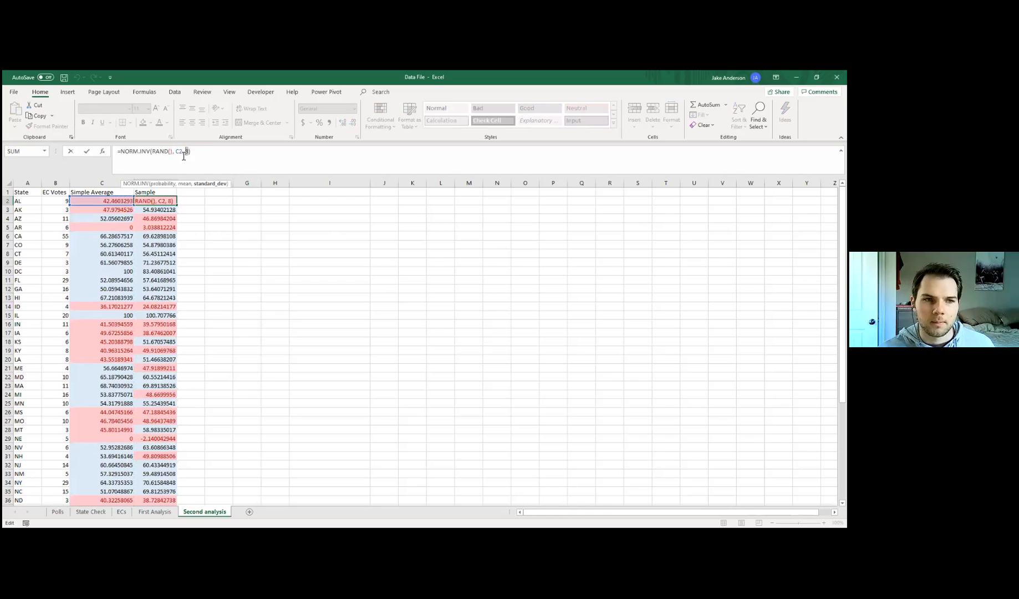
left_click(201, 151)
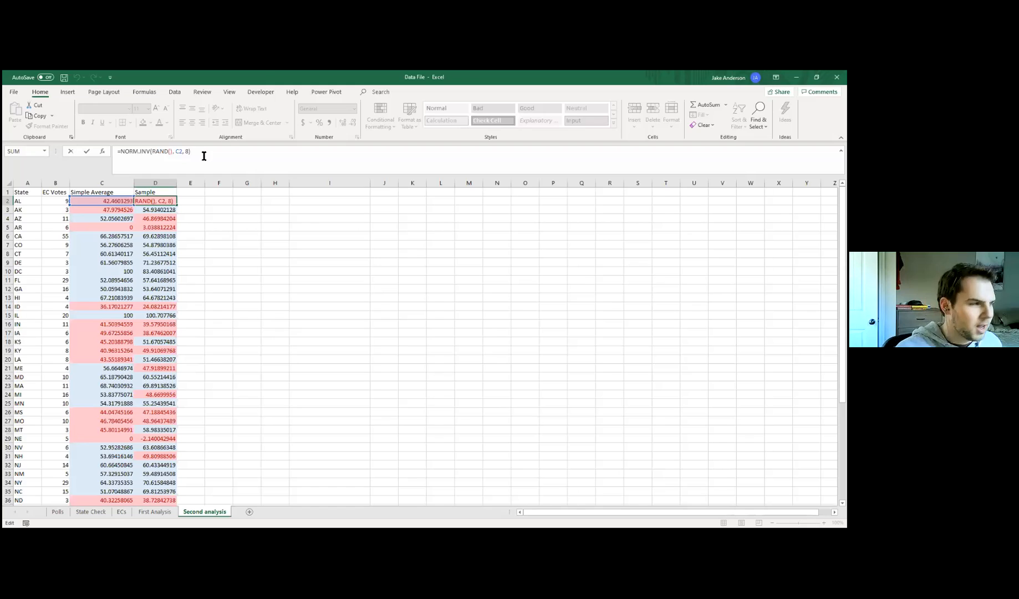
key("Return")
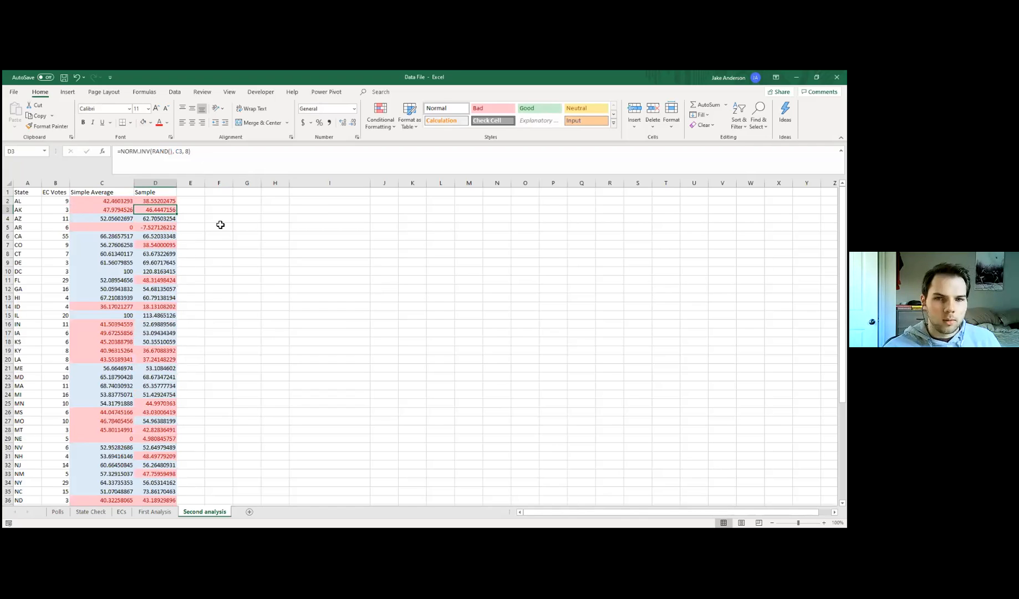
left_click(152, 183)
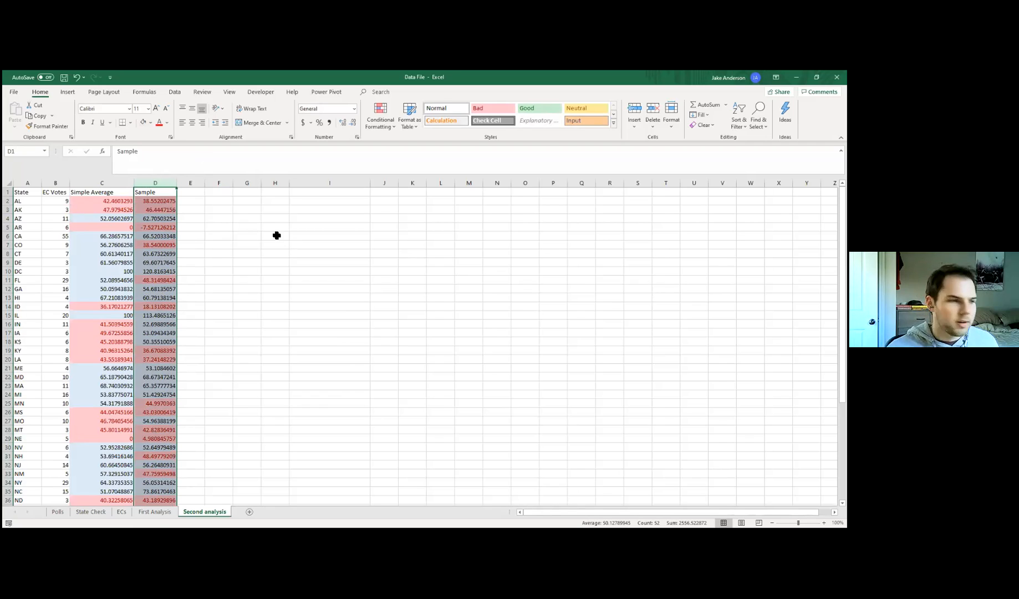
Copy the summary block I5:J11 from the First Analysis sheet to cell I5 of the Second analysis sheet.
left_click(152, 510)
left_click_drag(323, 226, 392, 278)
key("ctrl+c")
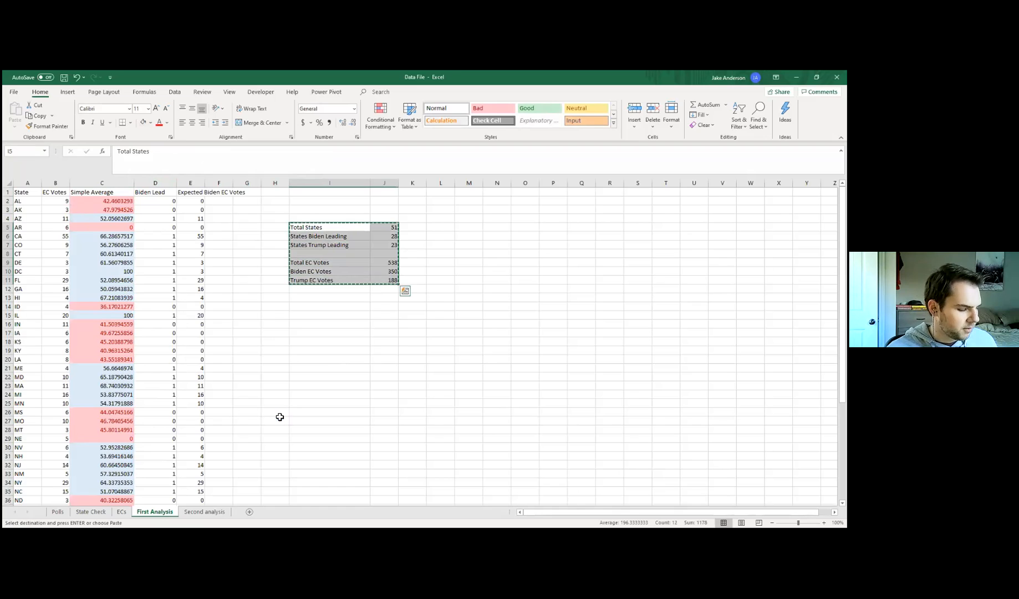
left_click(200, 511)
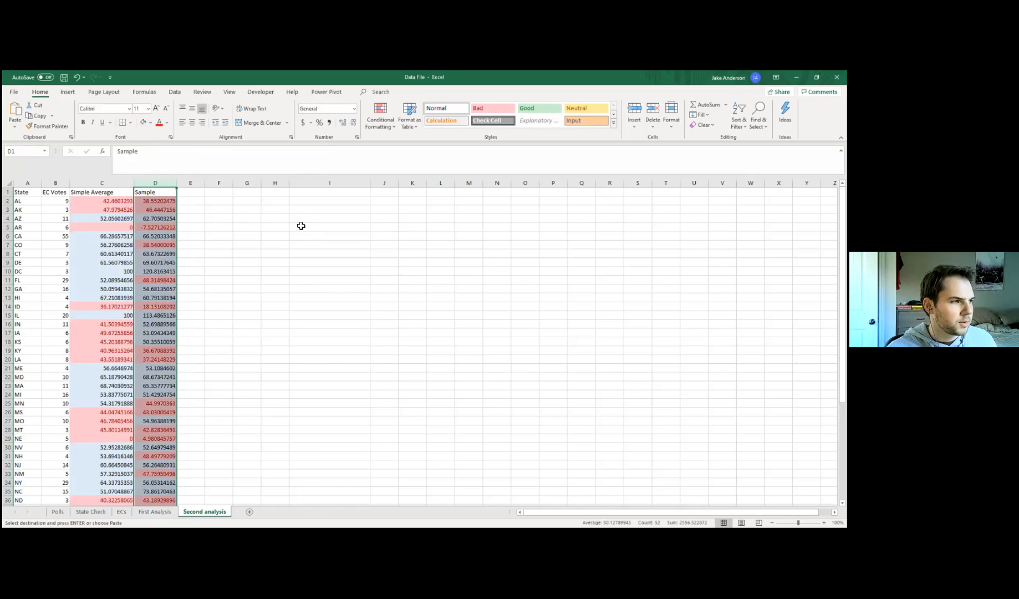
left_click(308, 226)
key("ctrl+v")
left_click(372, 306)
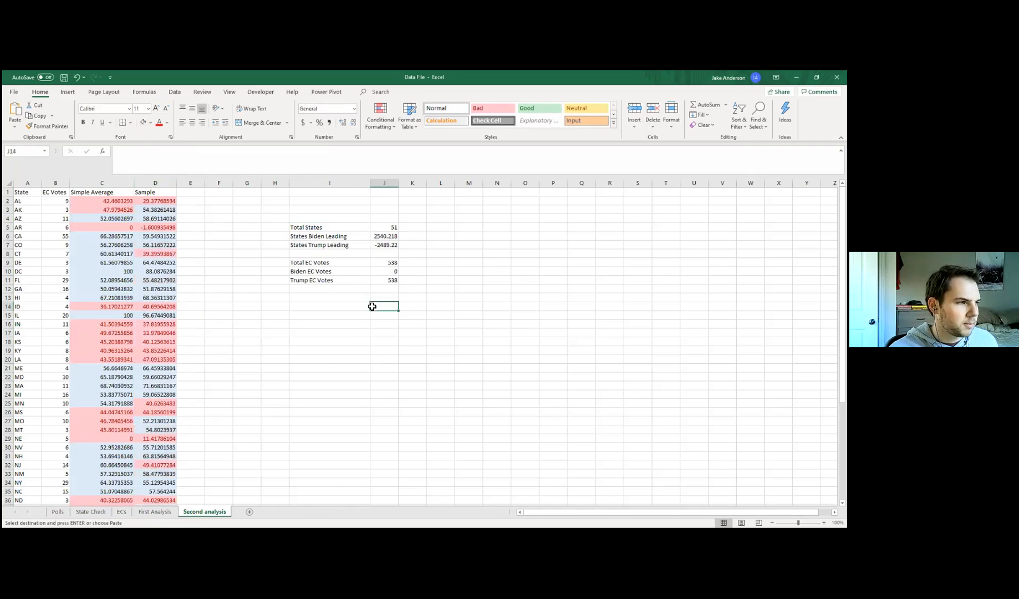
Clear the copied summary values in column J and enter 51 for Total States in J5.
left_click_drag(386, 220, 382, 278)
key("Delete")
left_click(385, 225)
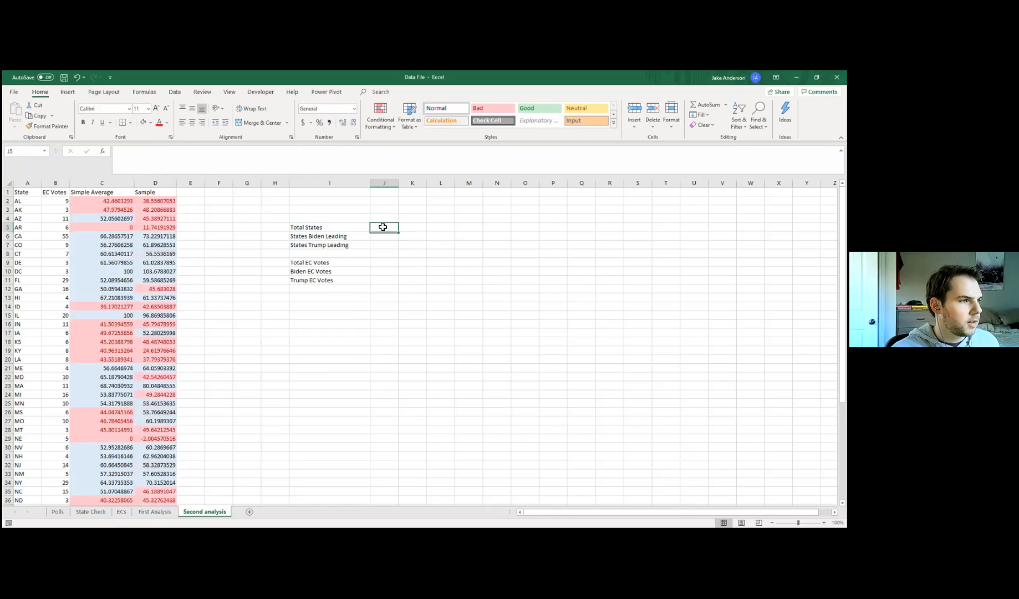
type("51")
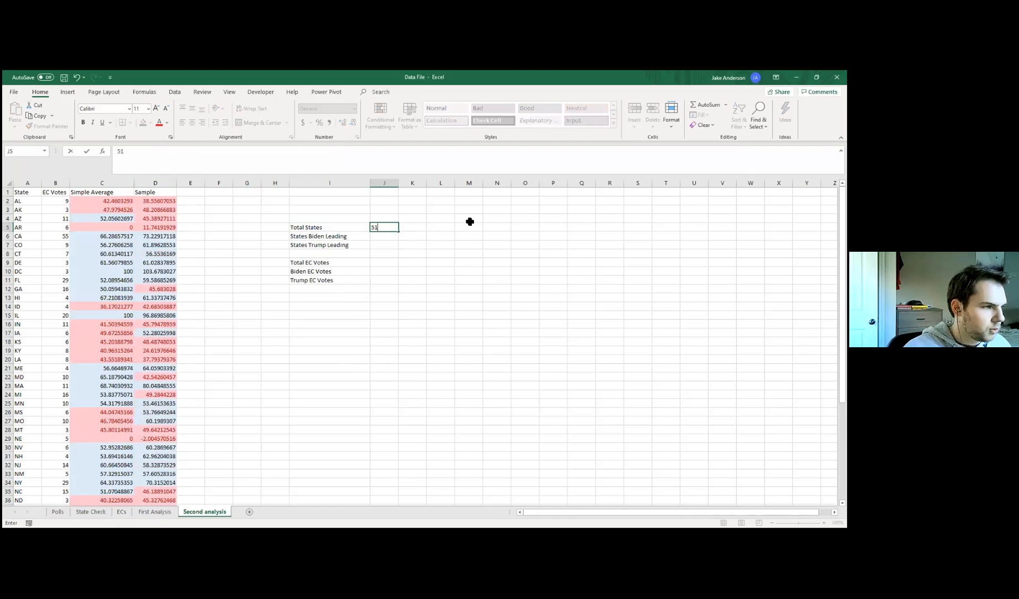
key("Return")
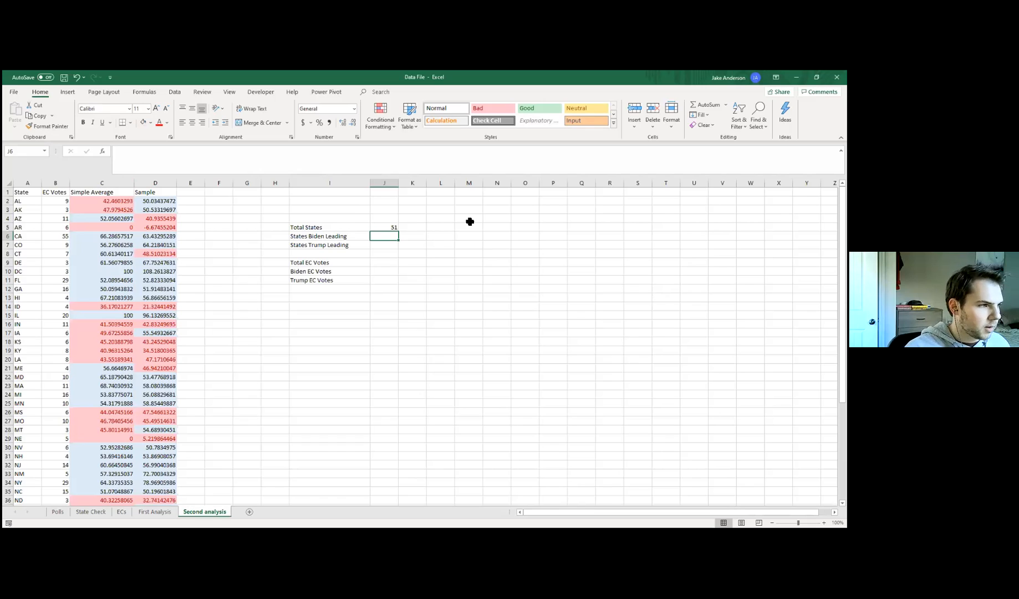
Try to count the states Biden leads by entering =COUNTIF(D2:D52, >50) in J6.
type("=")
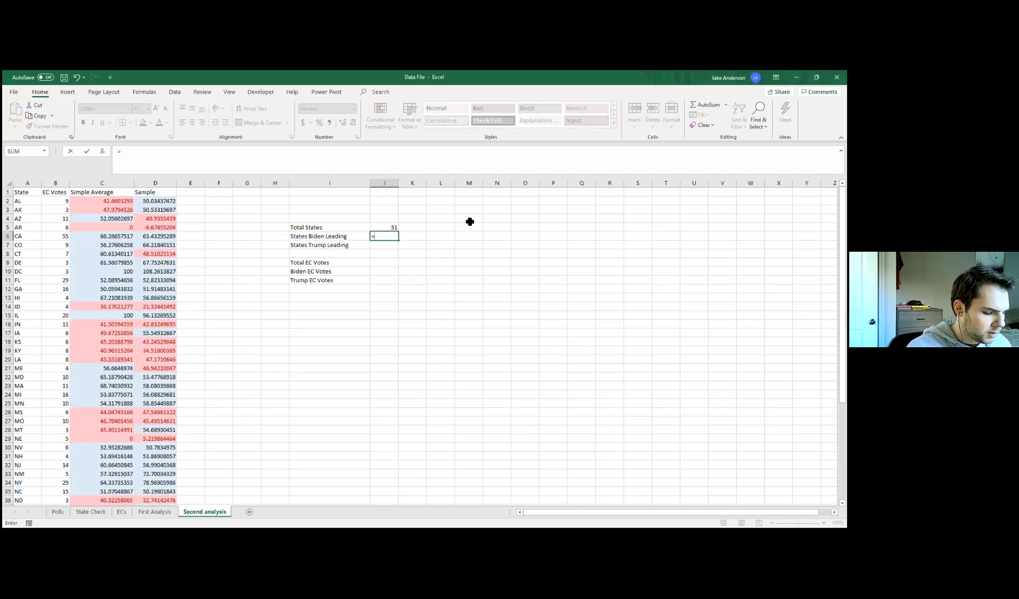
type("coun")
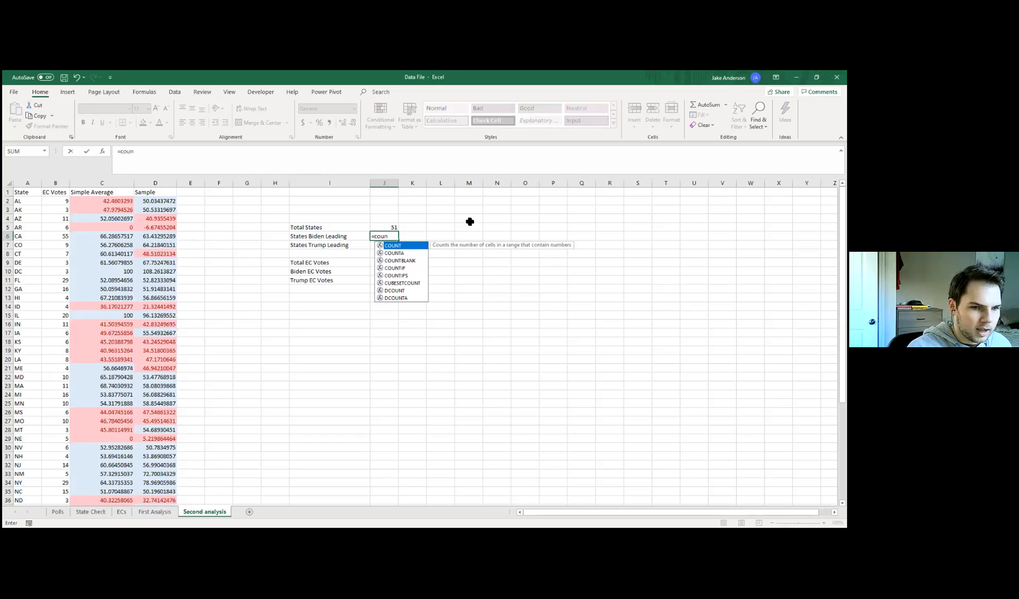
type("tif")
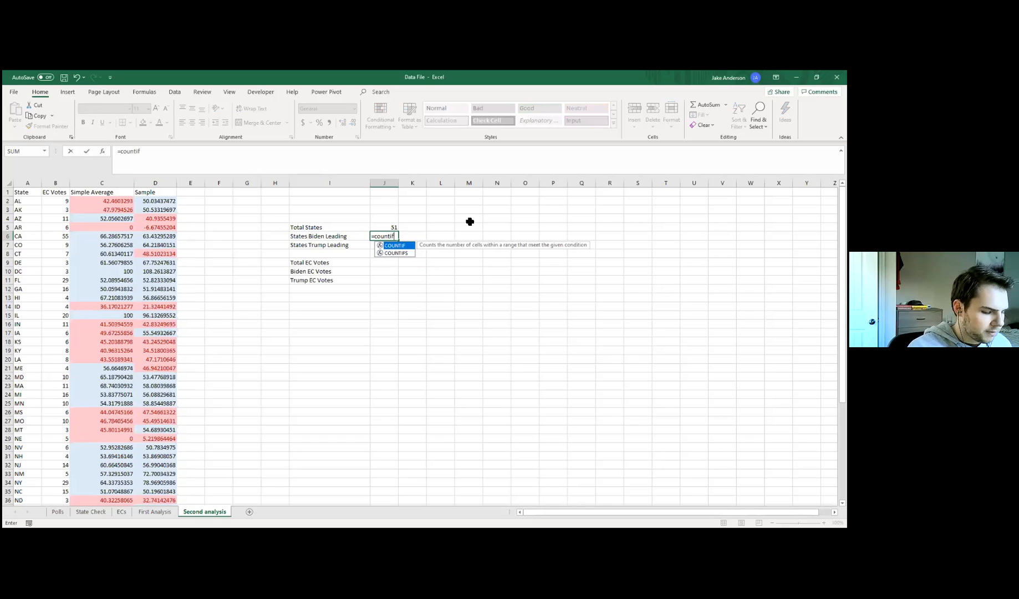
type("(")
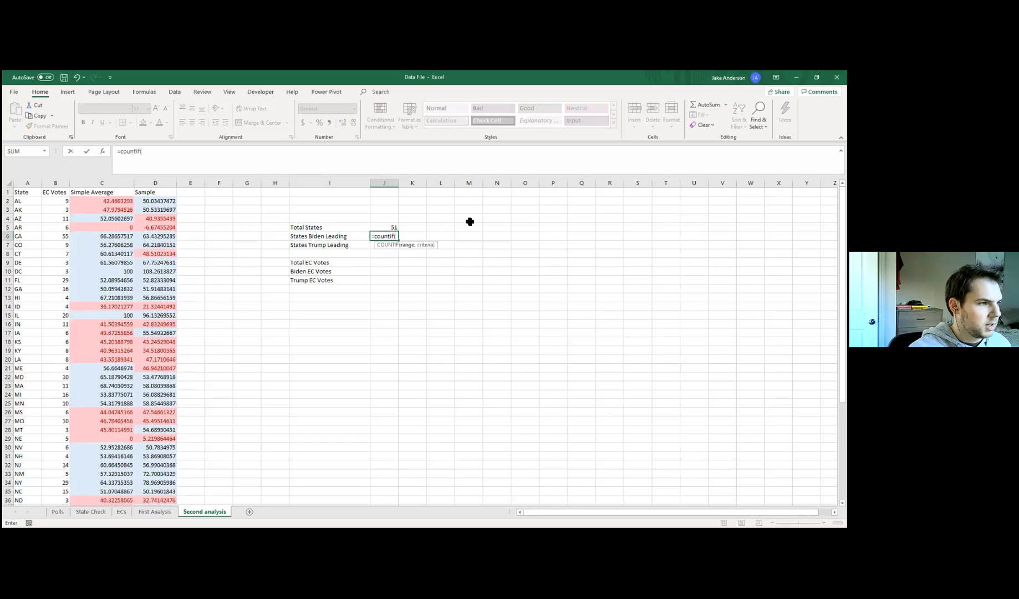
left_click(161, 201)
left_click_drag(166, 227, 144, 495)
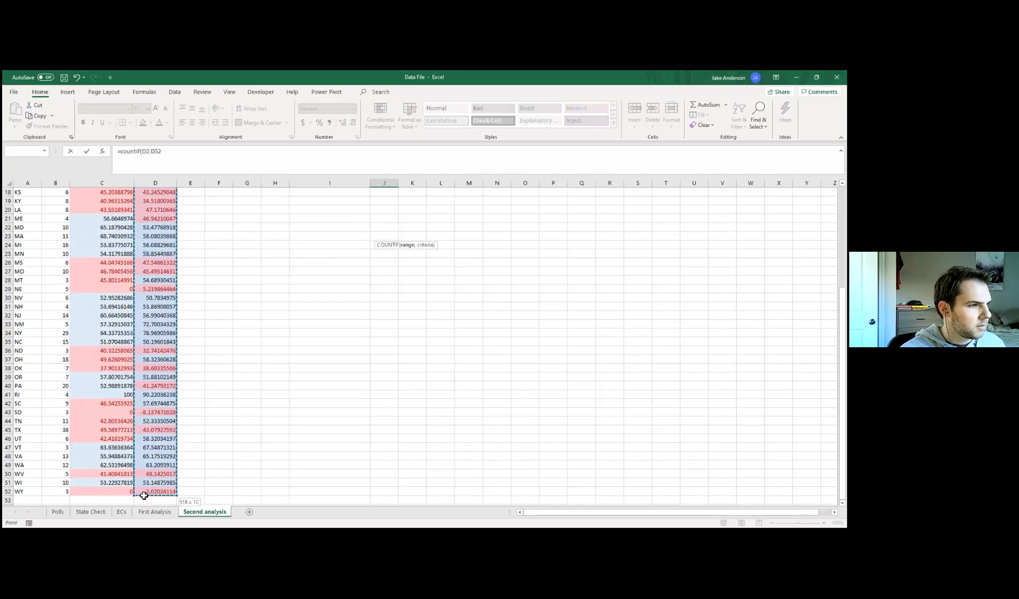
scroll(246, 327, "up", 6)
type(",")
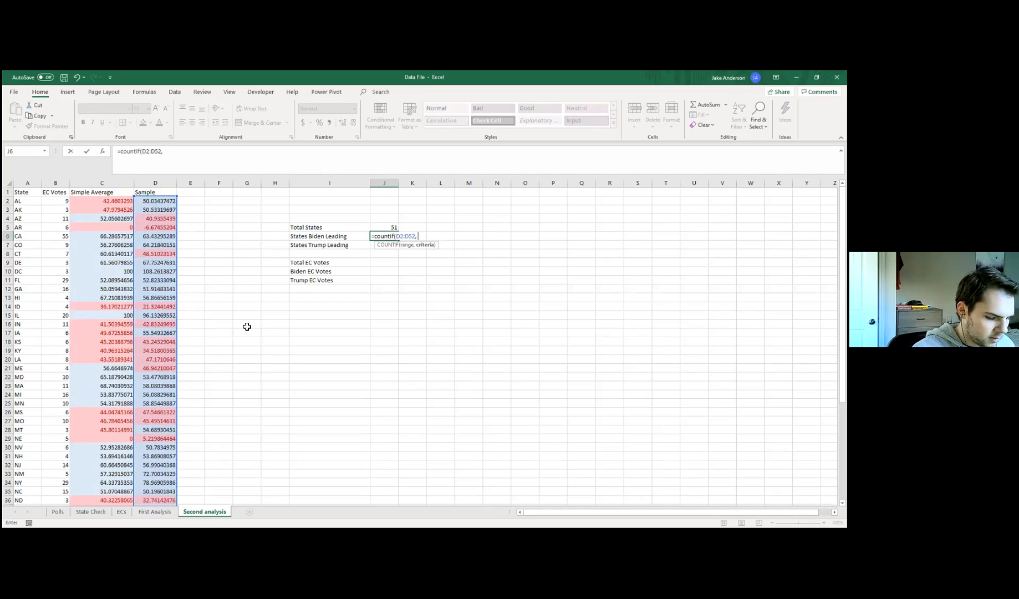
type(" \"")
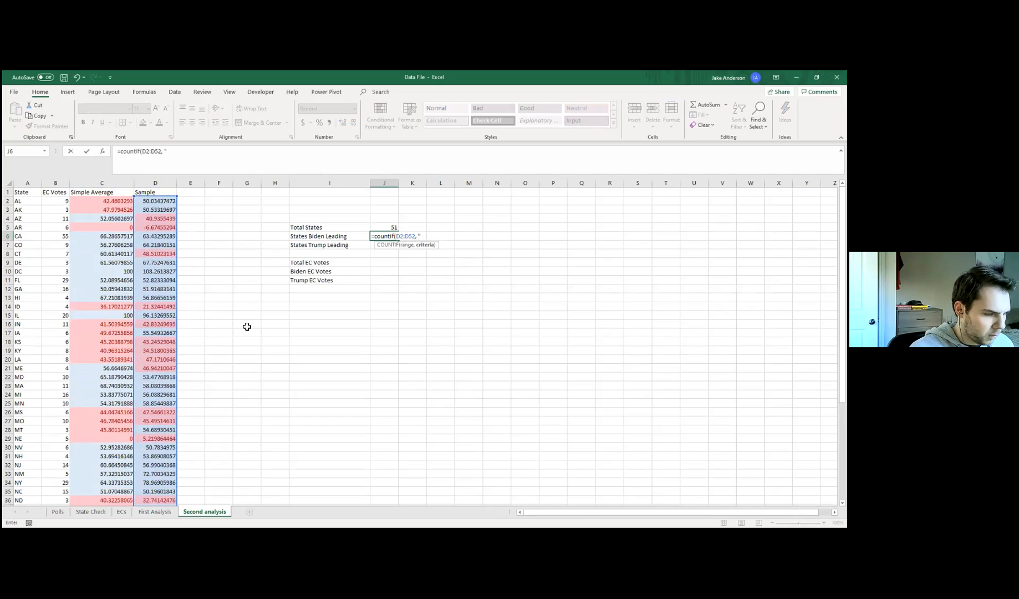
type(">\"&")
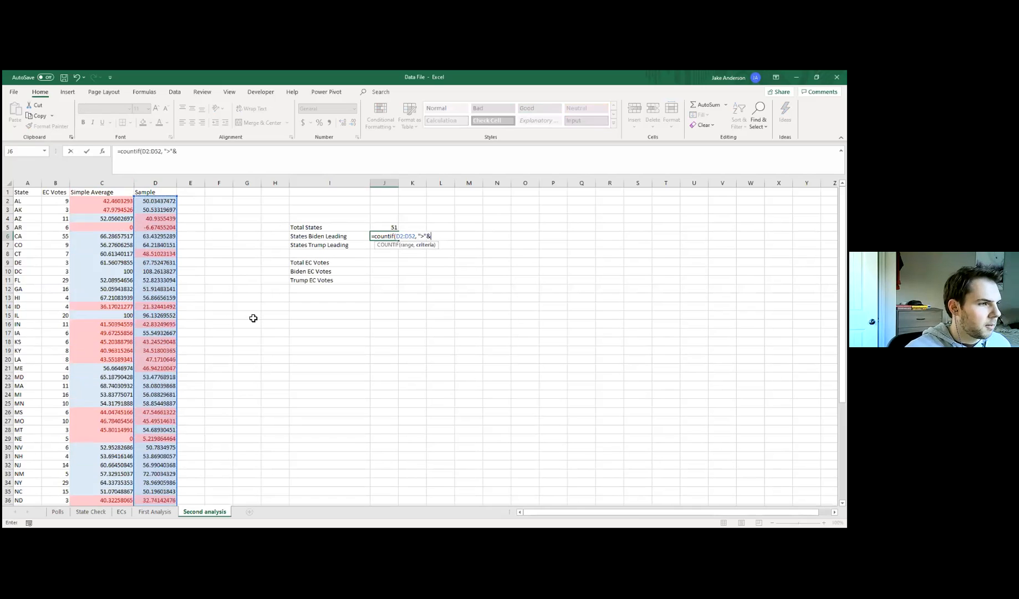
key("BackSpace")
key("BackSpace")
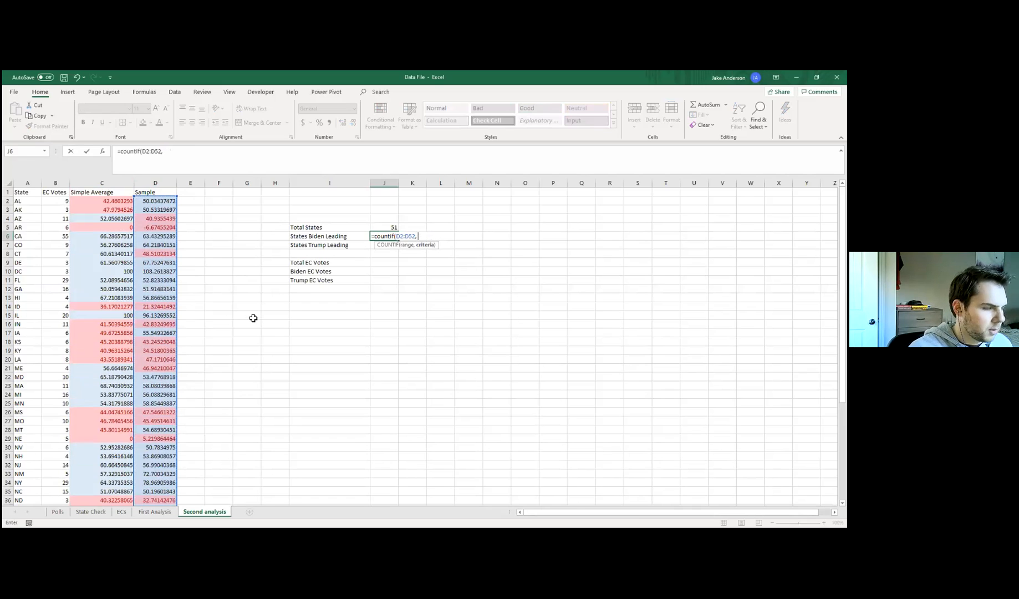
type("50")
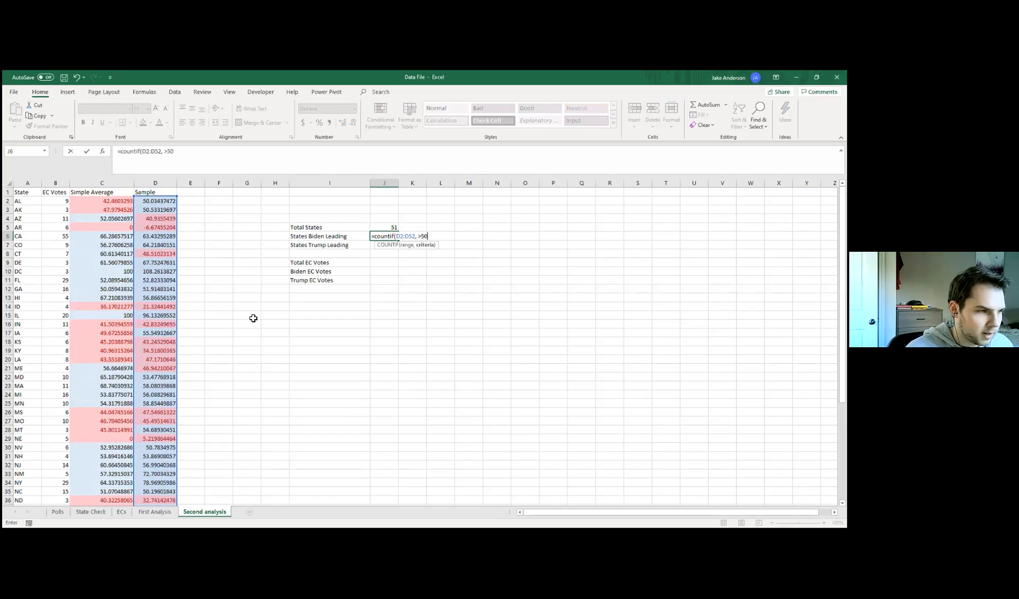
key("Return")
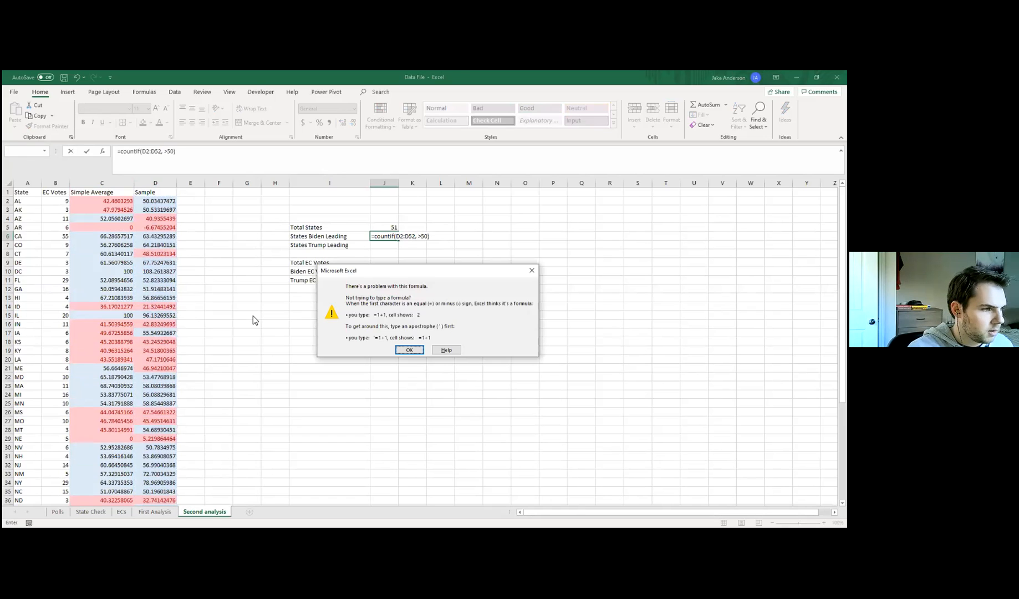
Correct the States Biden Leading formula in J6 to =COUNTIF(D2:D52, ">"&50) and check its criterion.
left_click(401, 349)
type("\"")
key("Right")
type("\"")
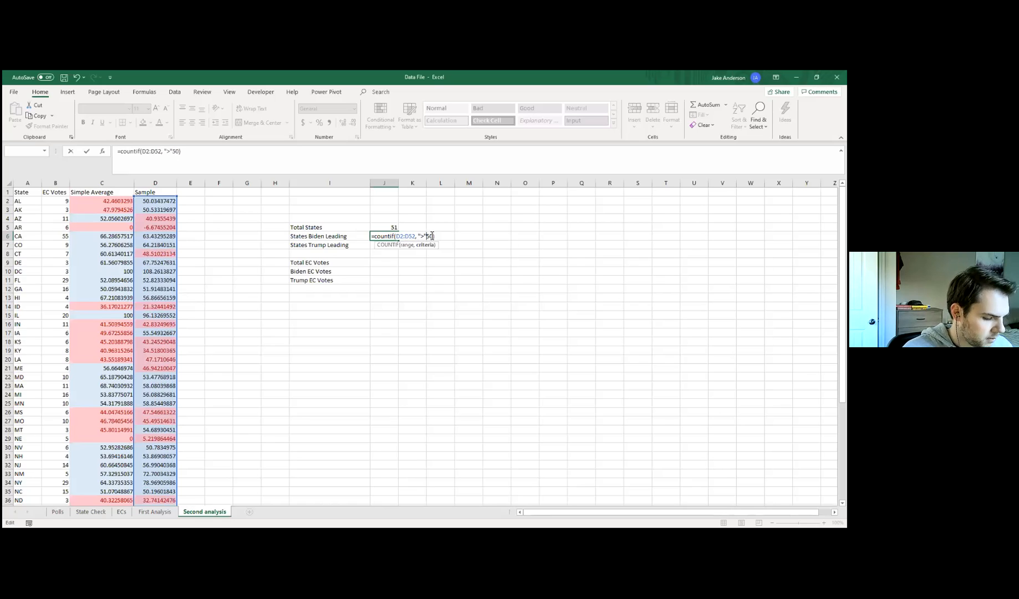
type("\"")
key("Return")
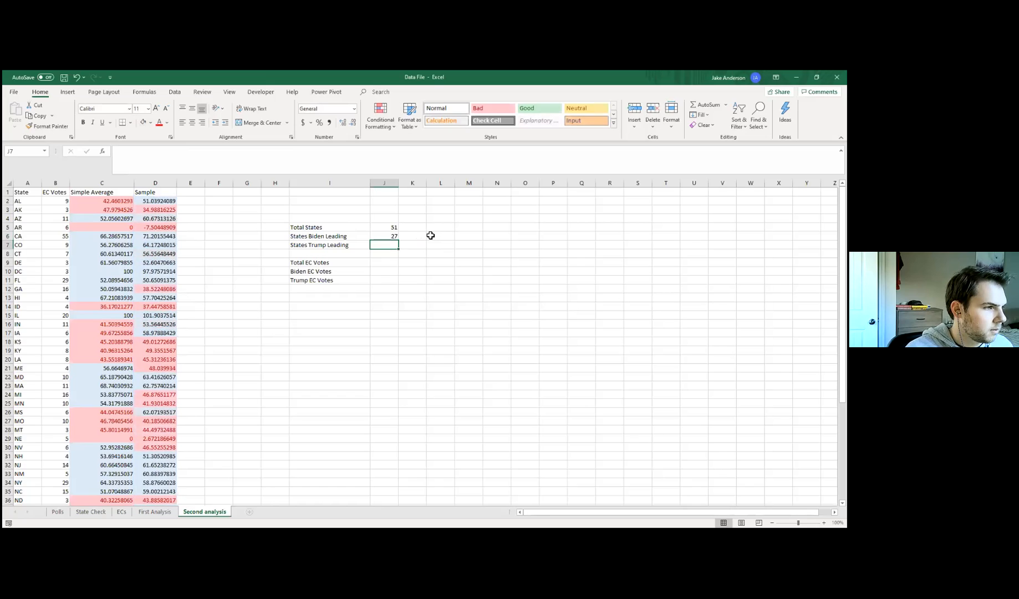
left_click(385, 236)
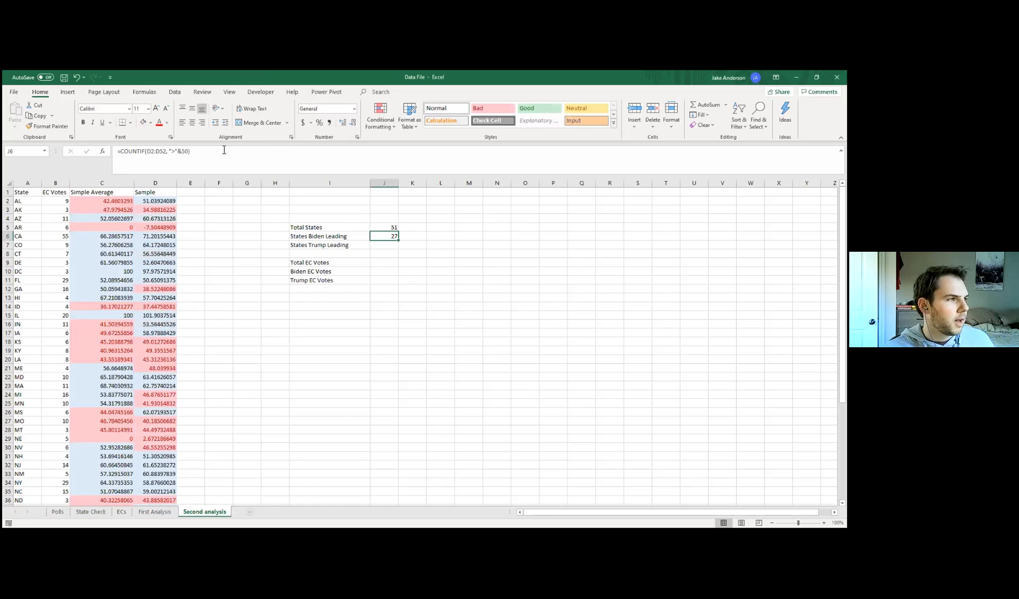
left_click(184, 150)
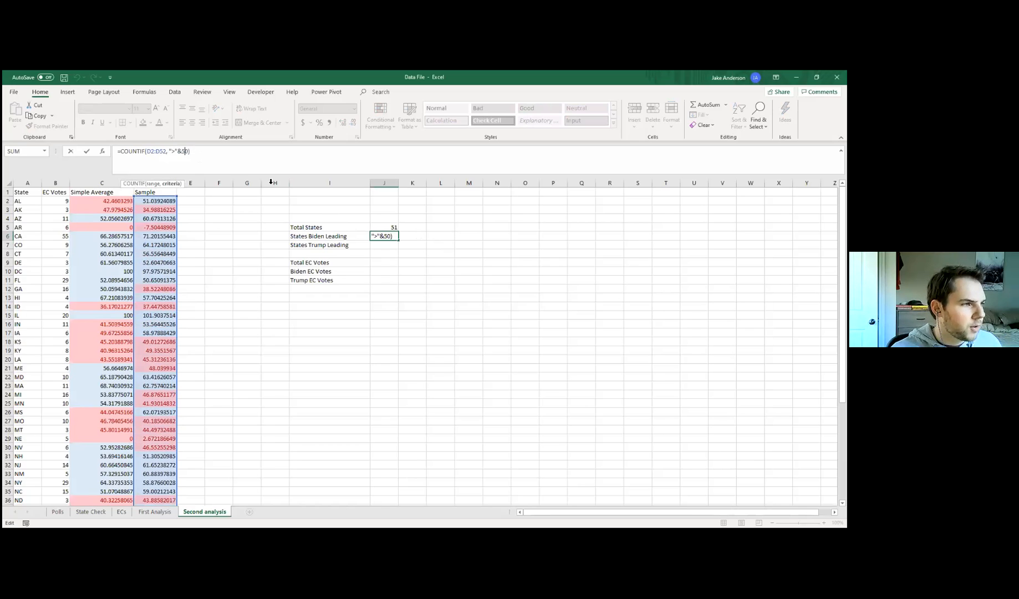
left_click(231, 158)
key("Return")
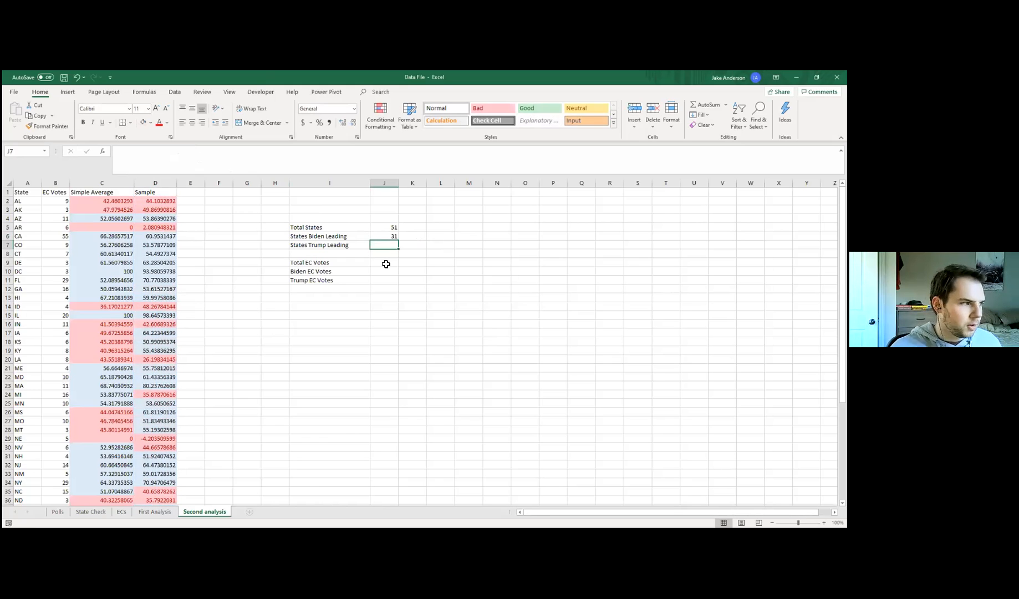
Calculate States Trump Leading in J7 with the formula =J5-J6.
type("=")
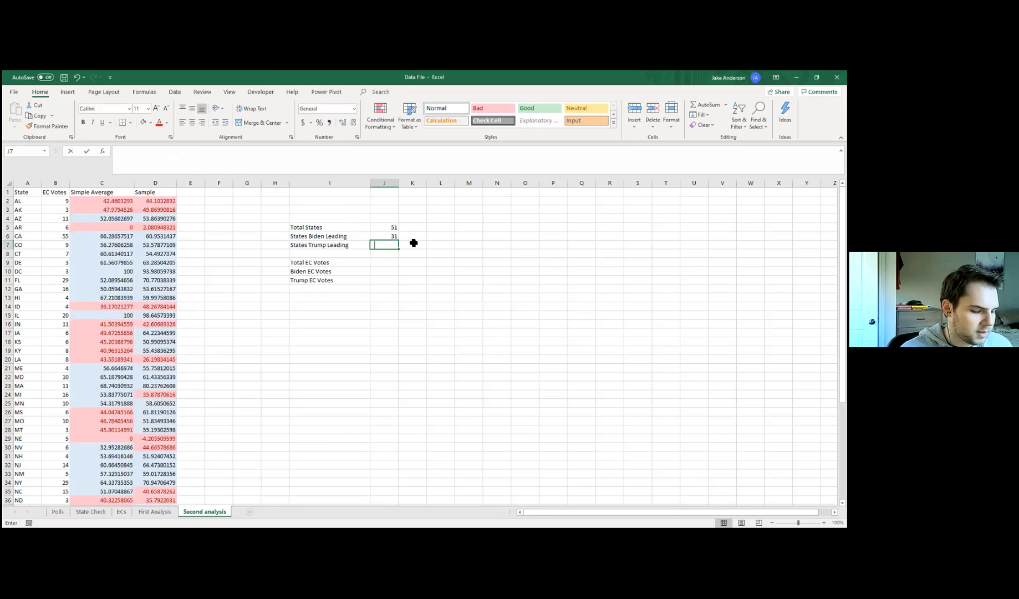
left_click(380, 228)
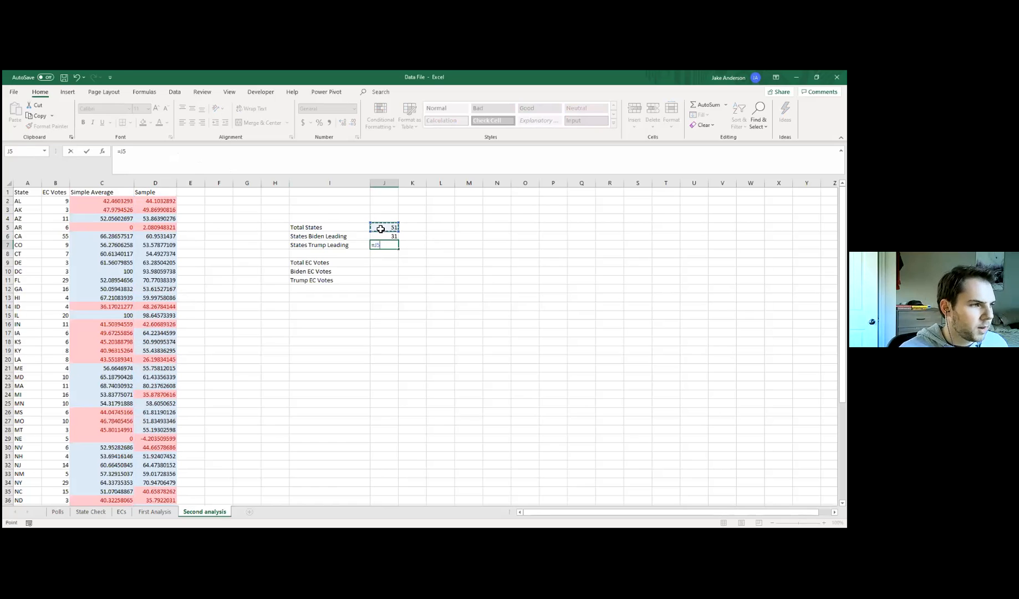
type("-")
left_click(385, 235)
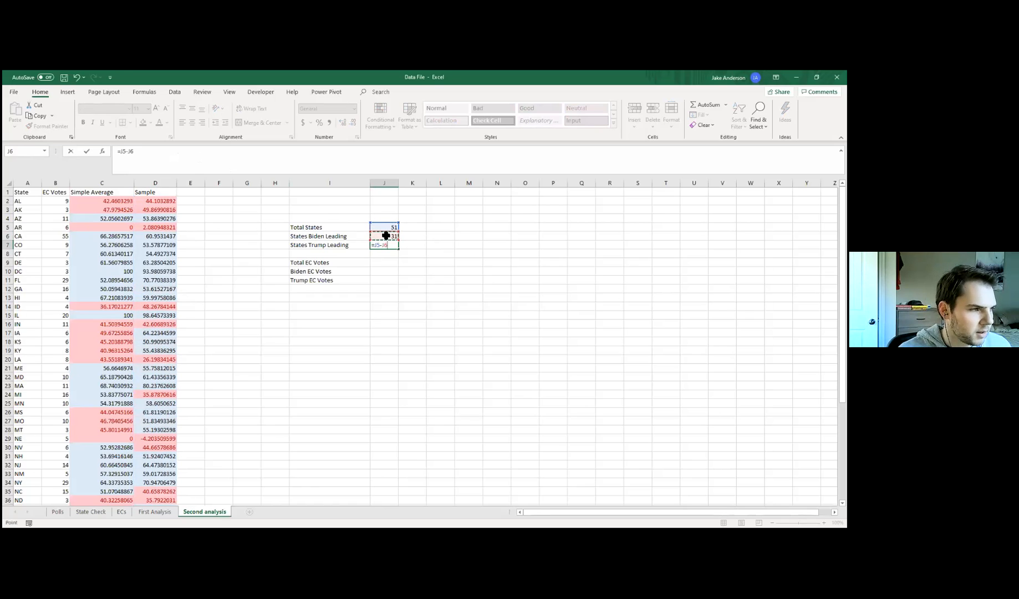
key("Return")
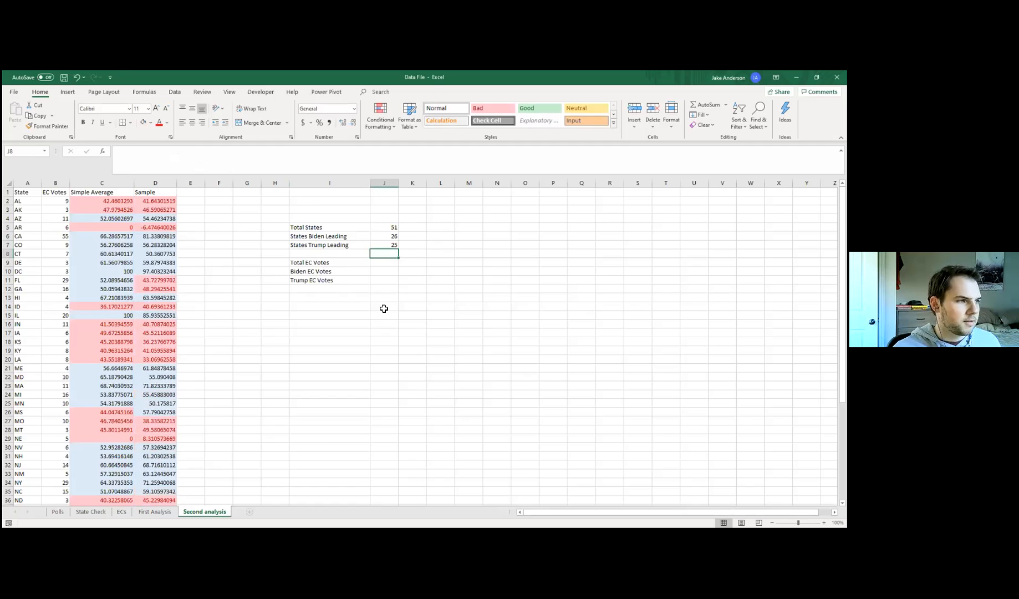
Recalculate the sheet several times to draw new samples and compare the state lead counts.
key("F9")
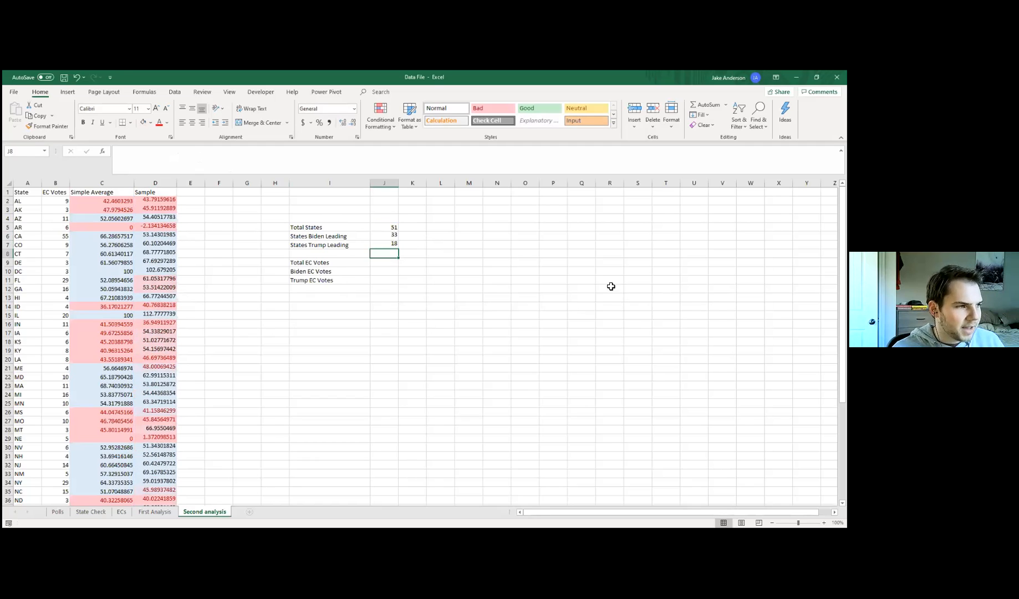
key("F9")
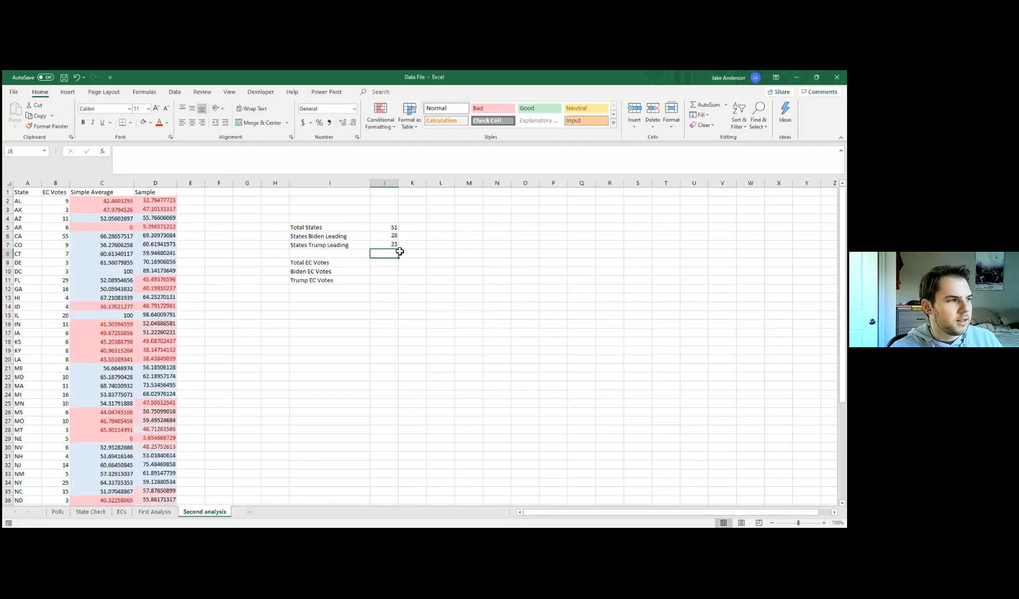
key("F9")
key("F9")
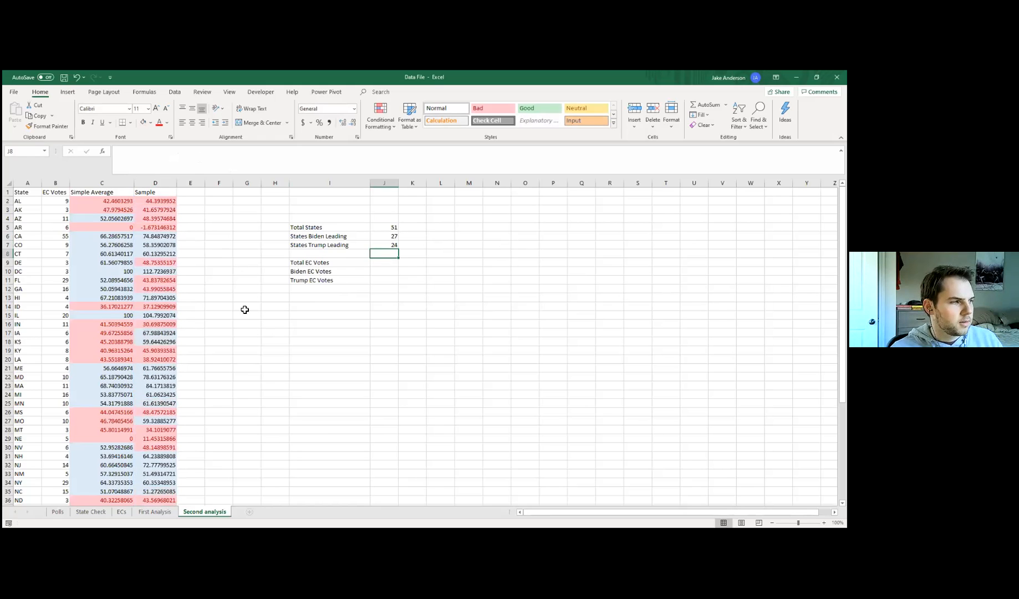
key("F9")
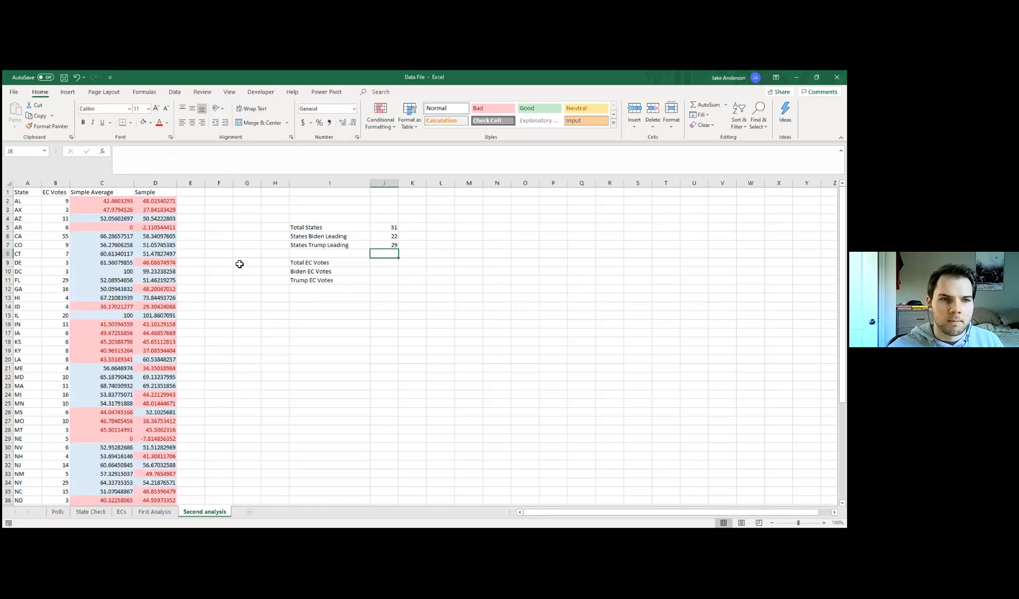
Enter 538 as the Total EC Votes in J9.
left_click(384, 263)
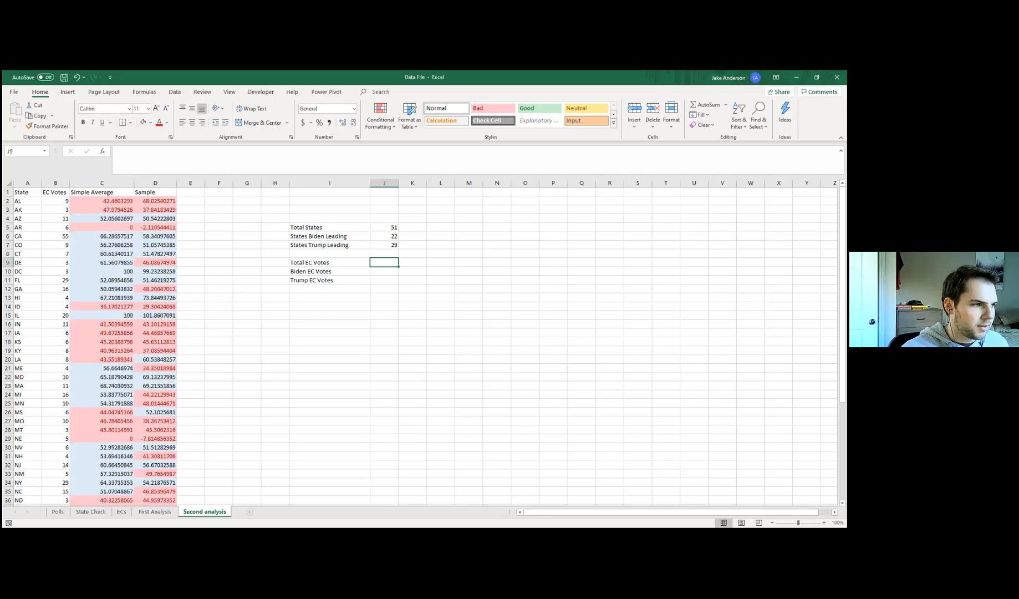
type("538")
left_click(381, 271)
type("=")
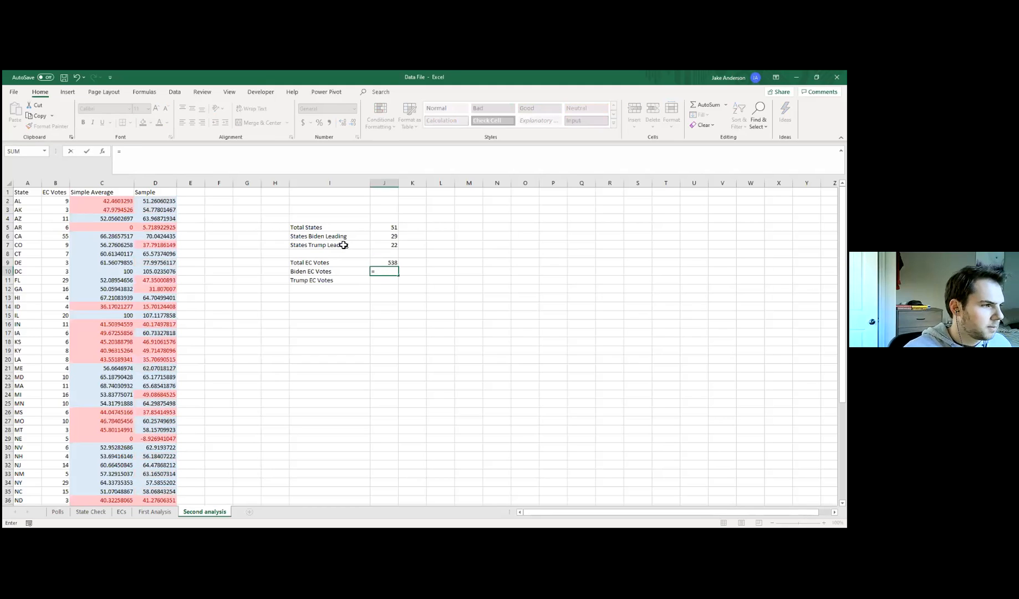
key("Escape")
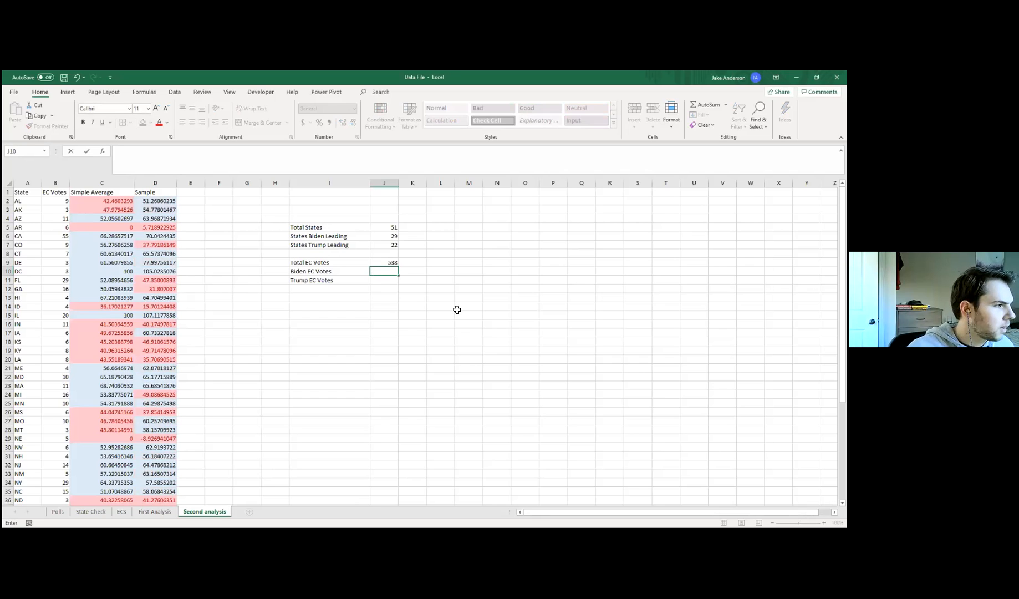
left_click(400, 316)
Check the E1 heading on the First Analysis sheet and enter the heading "Biden EC Votes" in E1 of the Second analysis sheet.
left_click(190, 192)
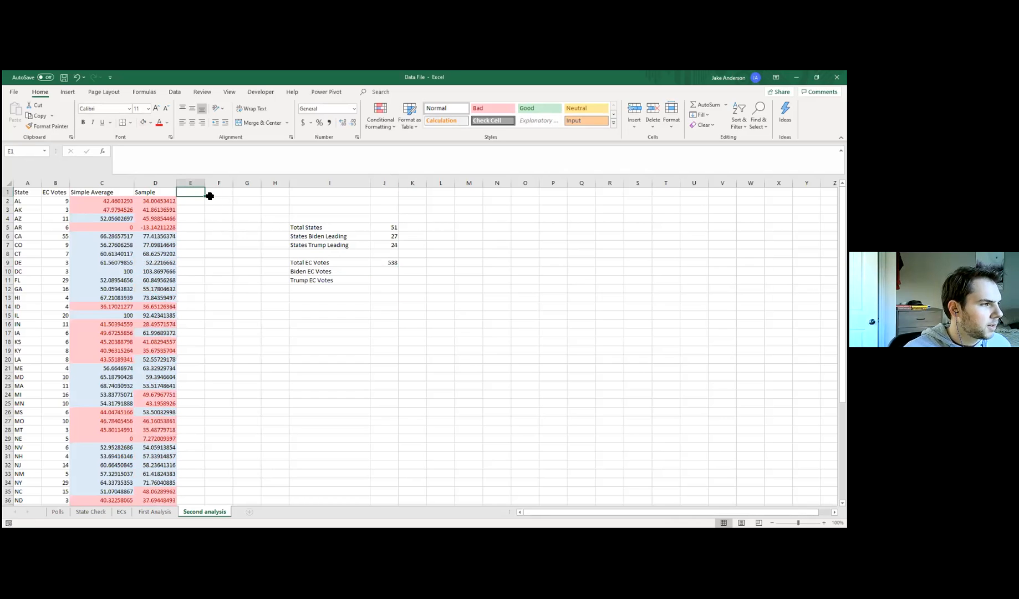
left_click(162, 510)
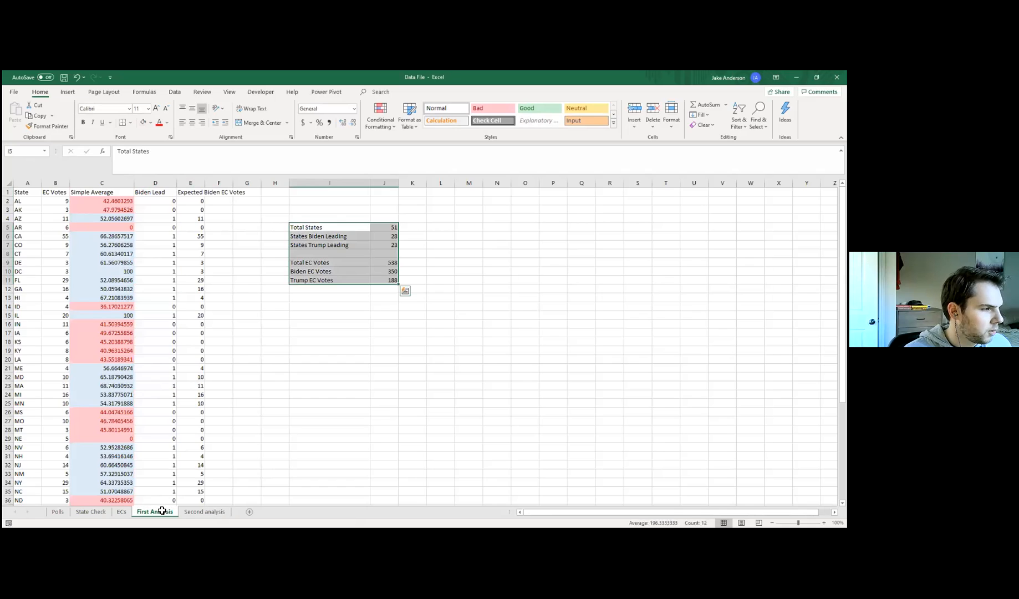
left_click(191, 192)
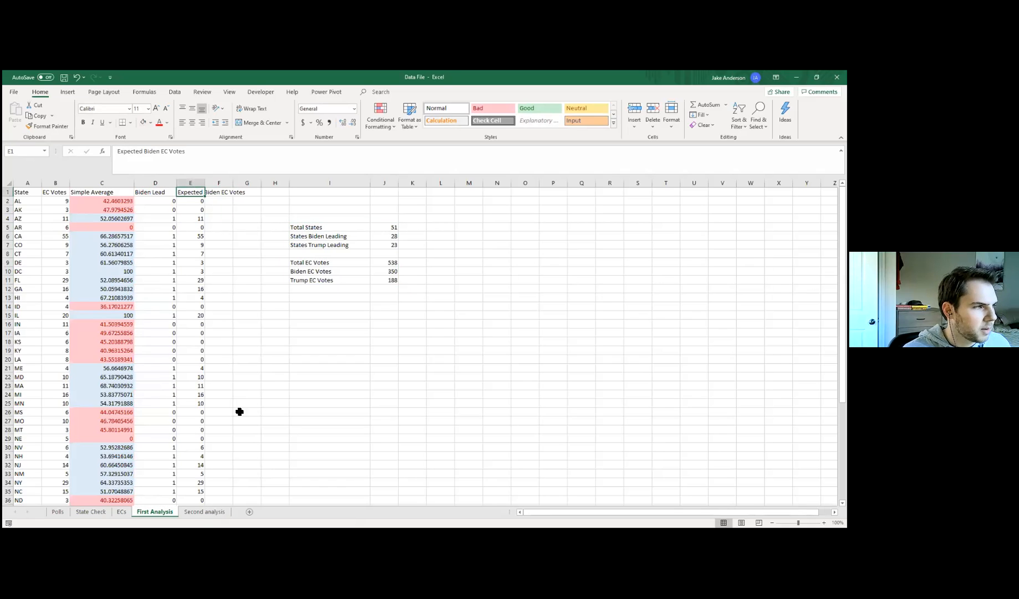
left_click(204, 511)
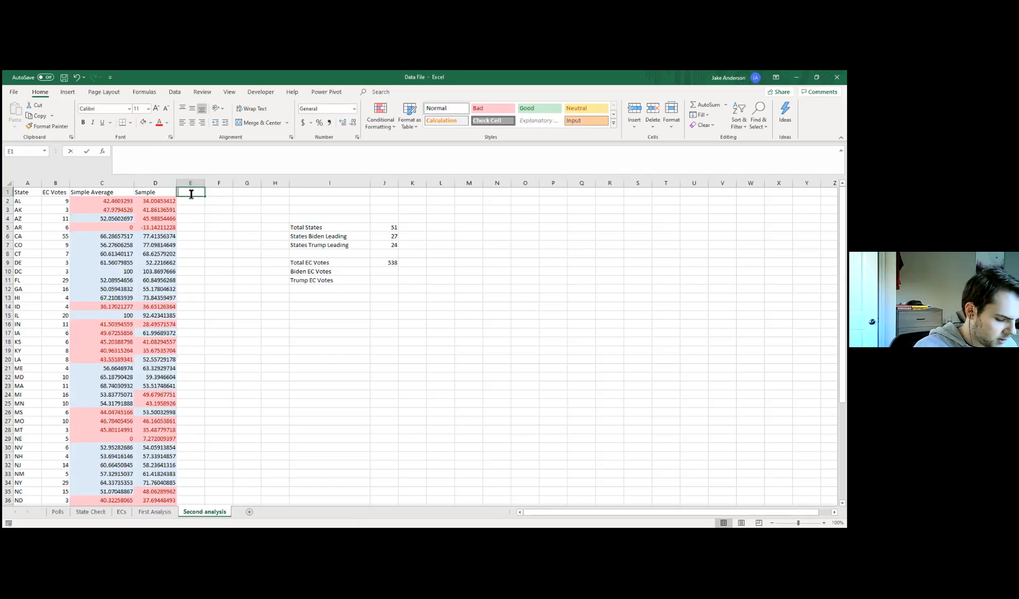
type("Biden EC Votes")
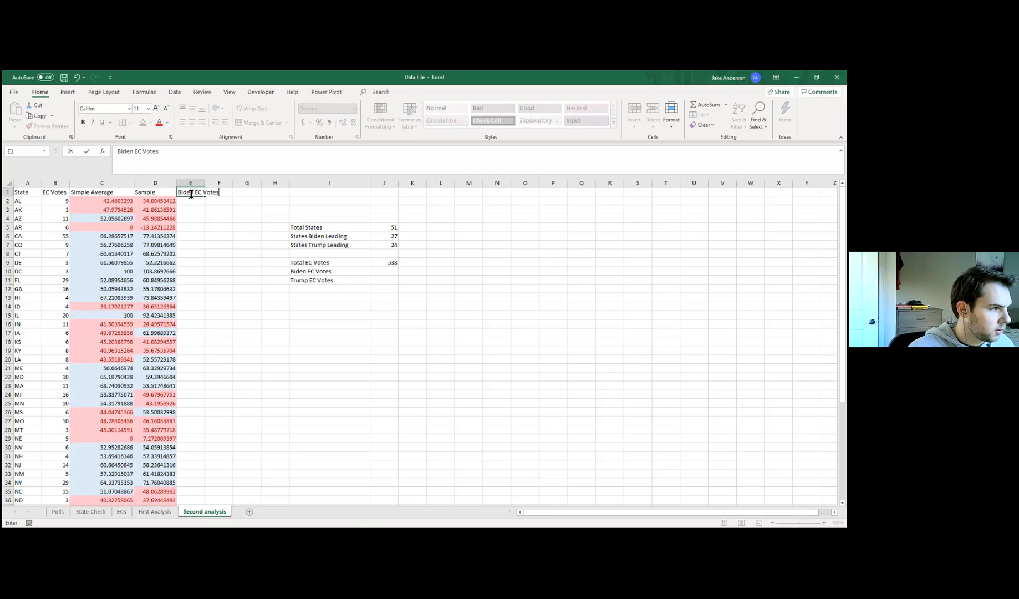
left_click(192, 233)
Enter =IF(D2>50, B2, 0) in E2 and fill it down the Biden EC Votes column for all states.
left_click(189, 202)
type("=")
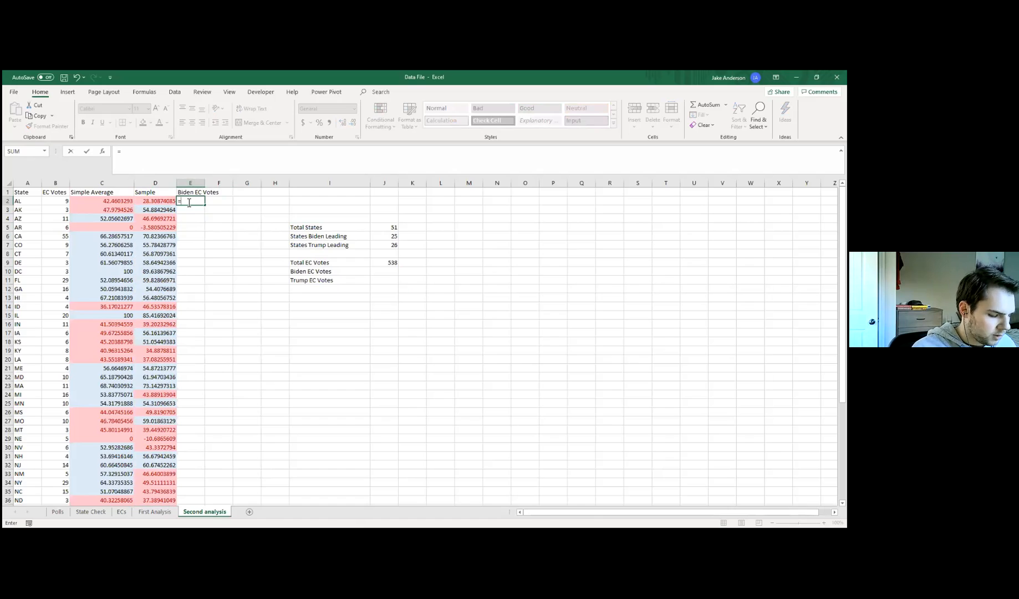
type("if(")
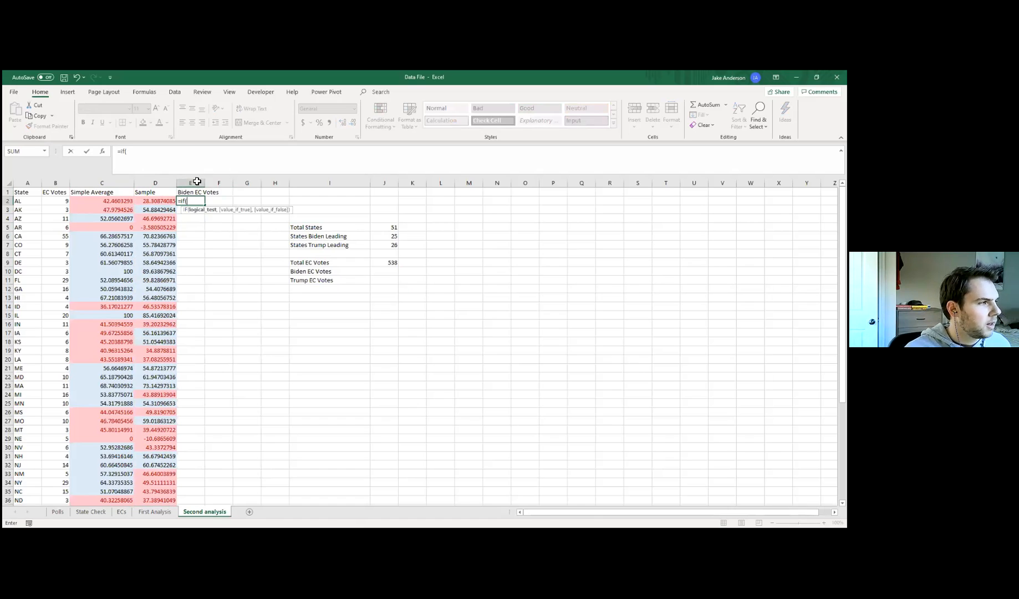
left_click(161, 202)
type(">50")
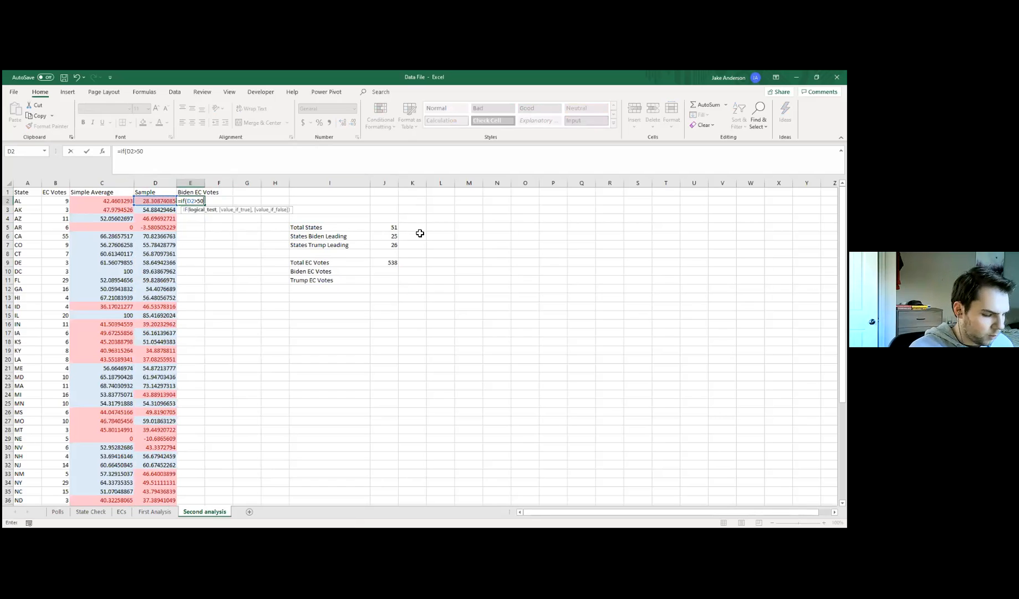
type(",")
left_click(55, 202)
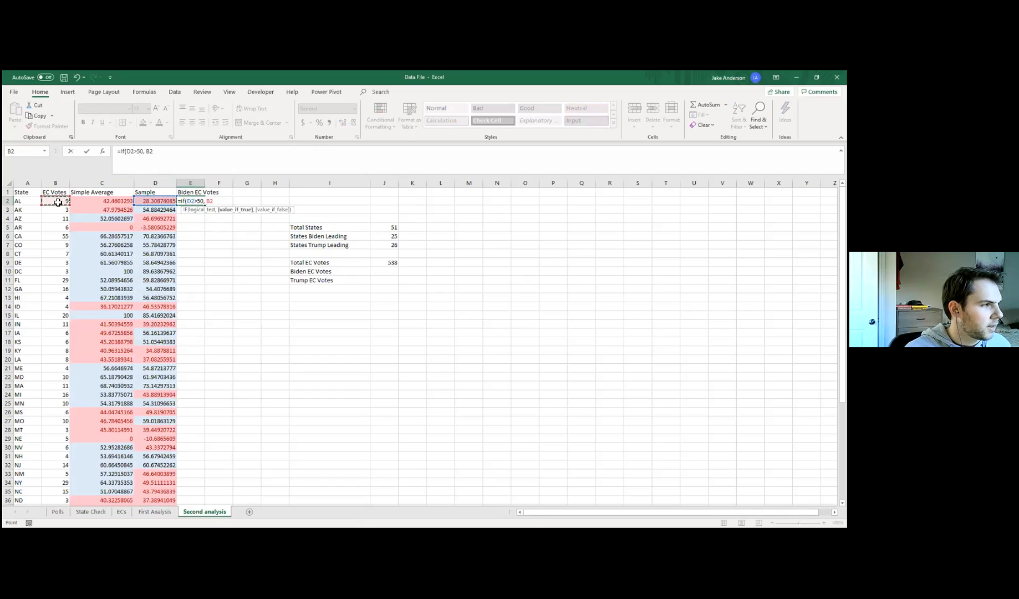
type(", 0)")
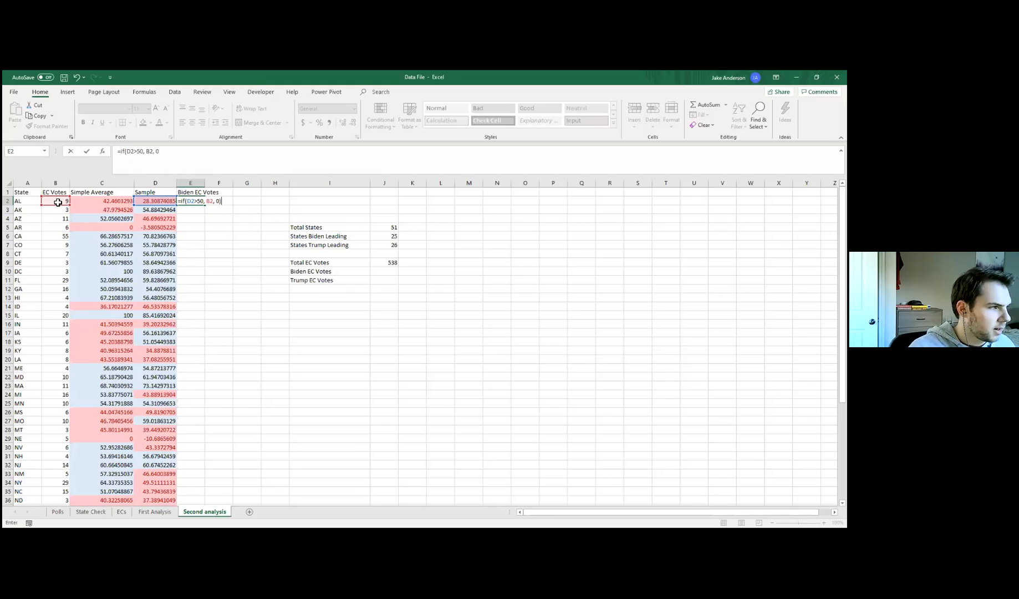
key("Return")
left_click(201, 201)
double_click(205, 206)
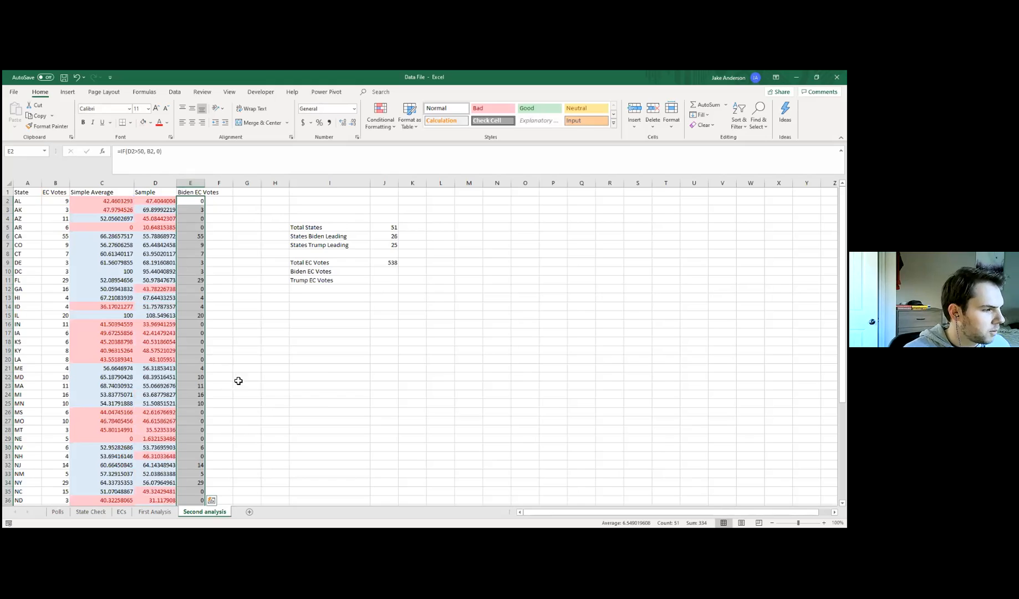
left_click(367, 367)
Calculate the summary's Biden EC Votes in J10 by summing the state values in column E from E2 down.
left_click(386, 270)
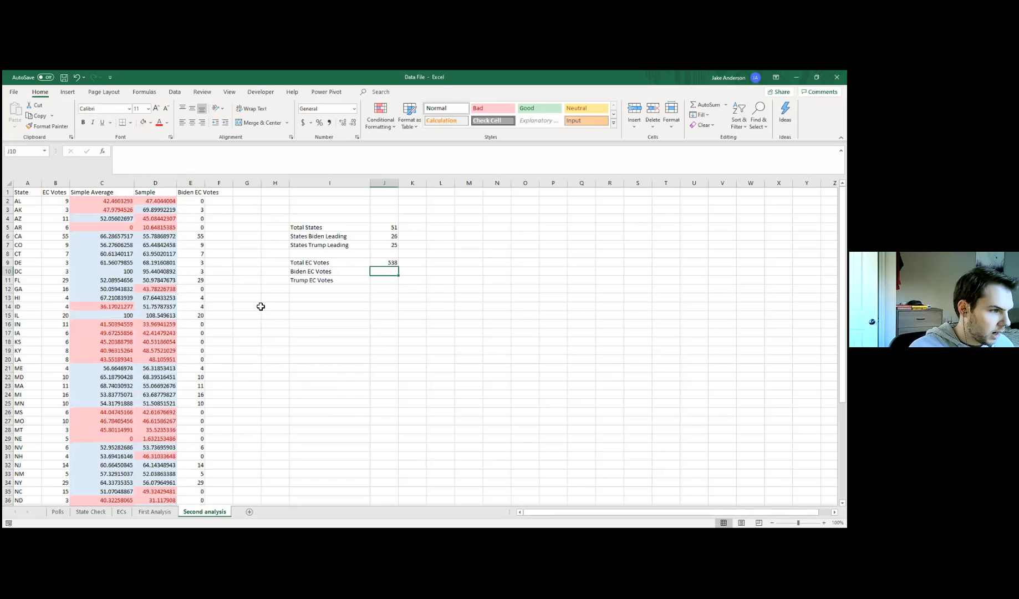
type("=")
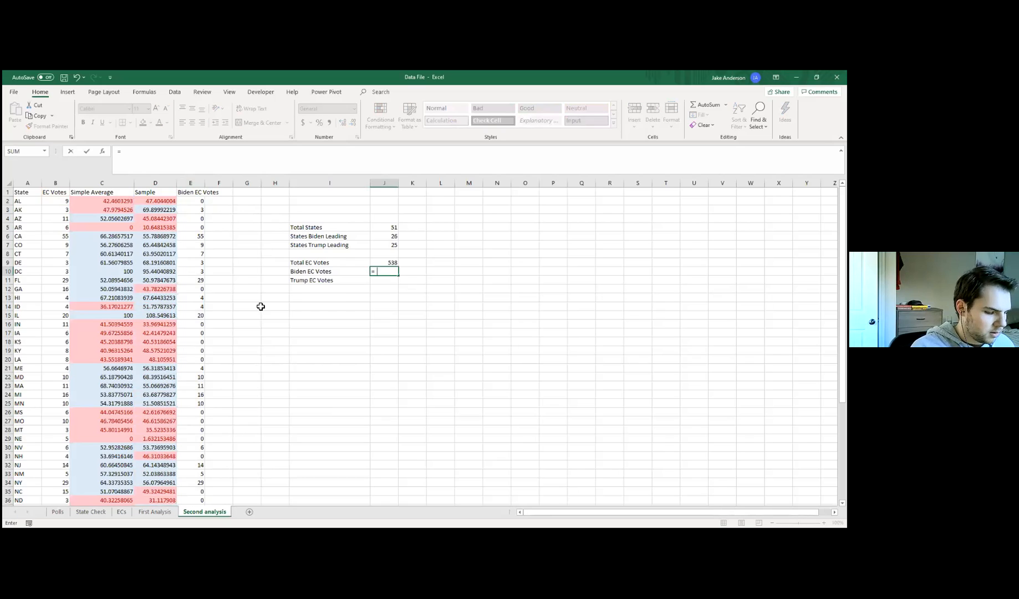
type("sum(")
left_click(194, 203)
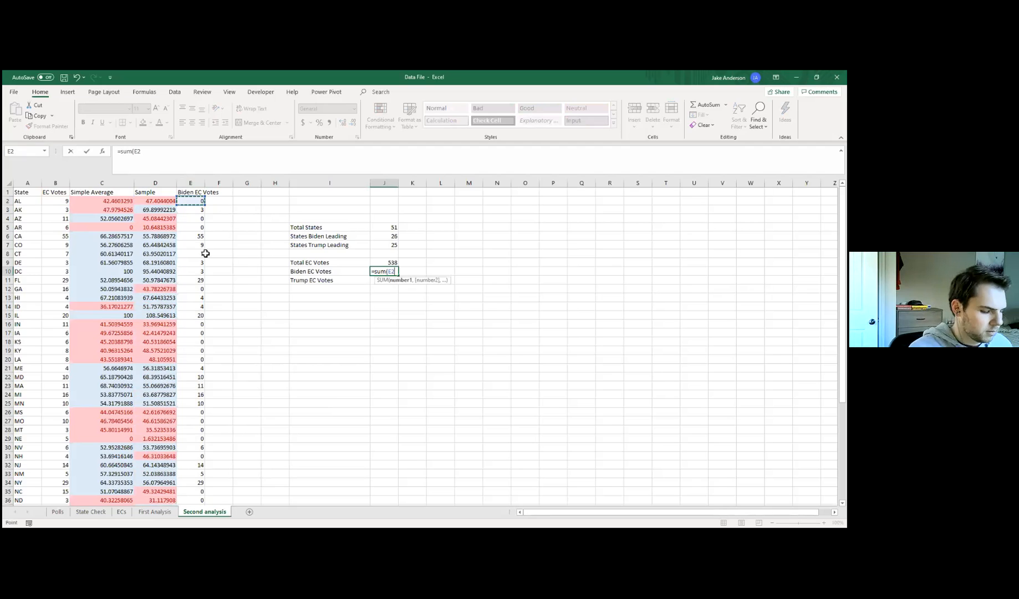
key("ctrl+shift+Down")
key("Return")
Calculate Trump EC Votes in J11 with the formula =J9-J10.
scroll(429, 375, "up", 4)
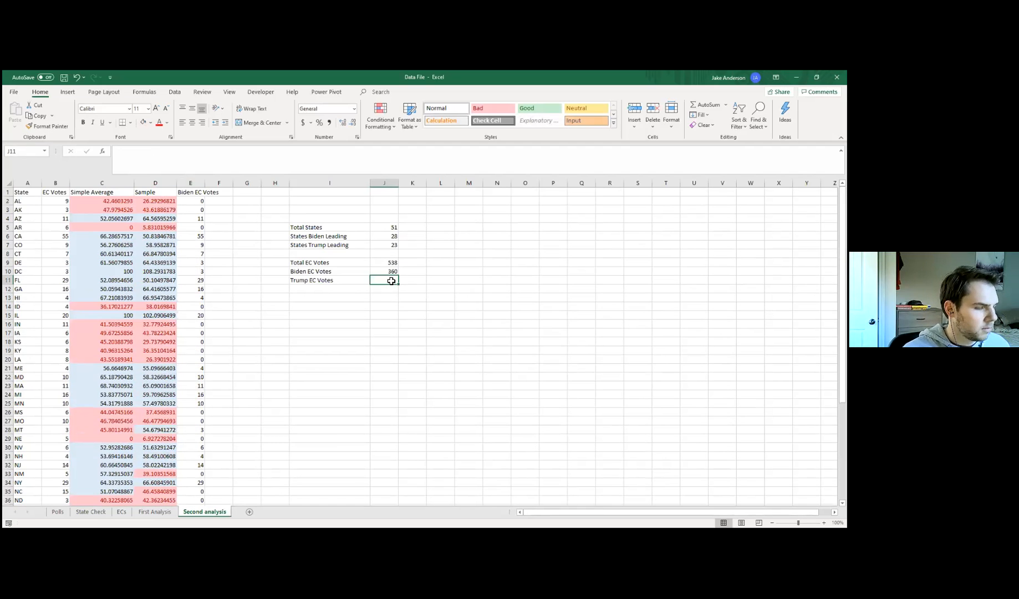
type("=")
left_click(386, 264)
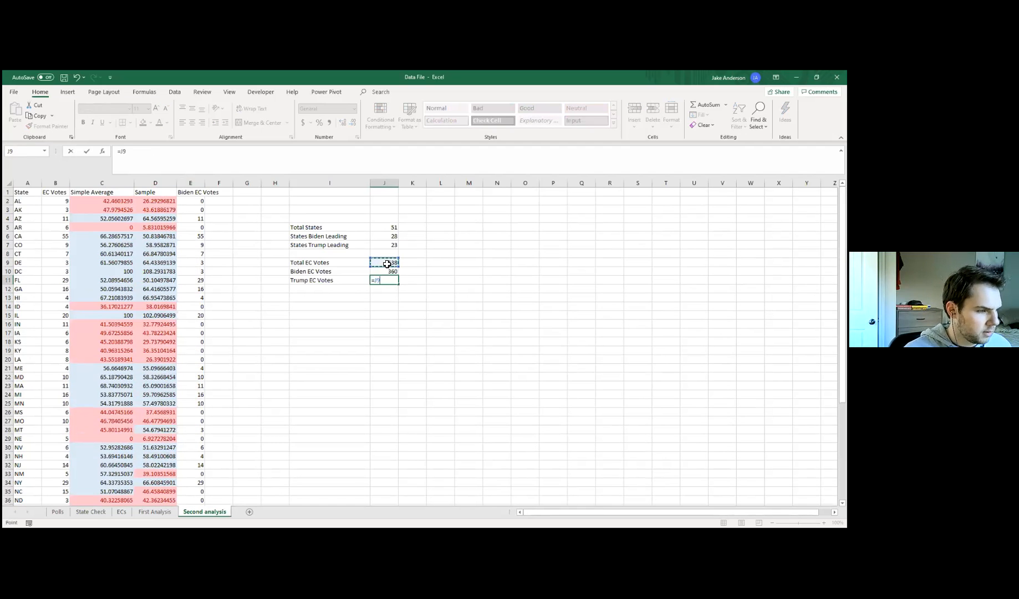
type("-")
left_click(387, 270)
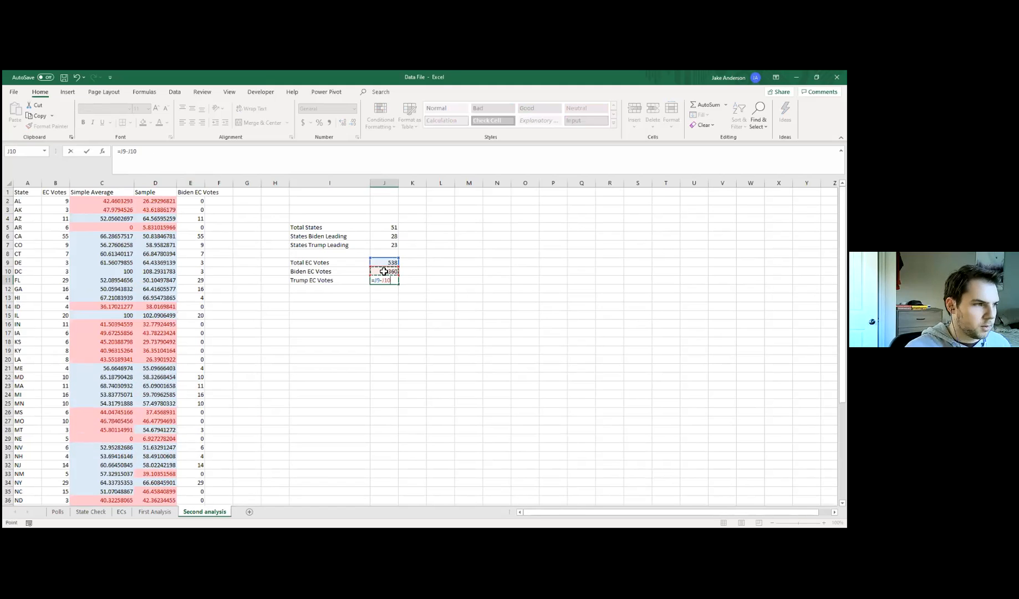
key("Return")
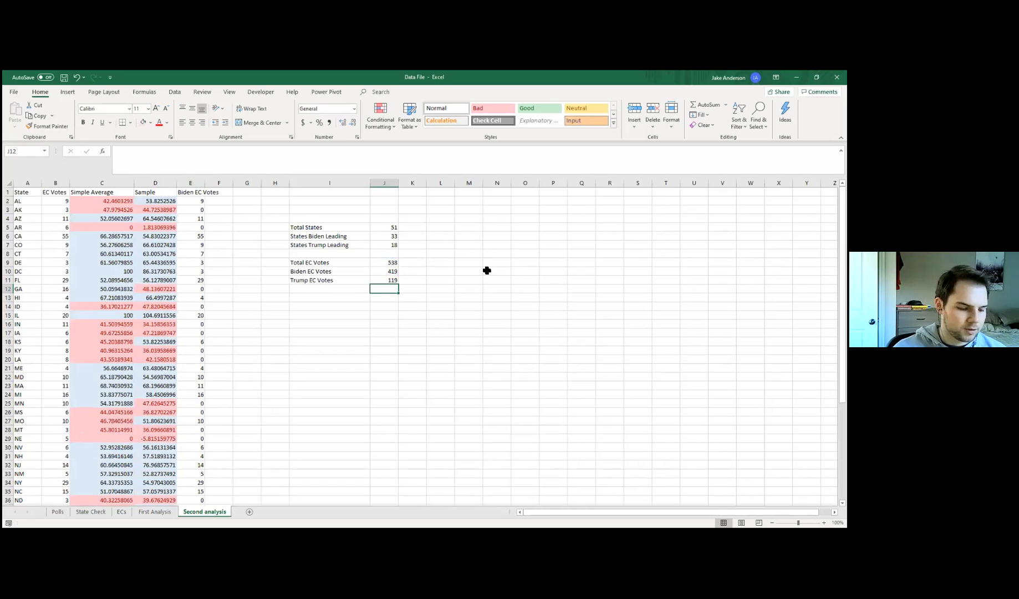
Recalculate the sheet repeatedly to draw new samples and compare the simulated electoral vote totals.
key("F9")
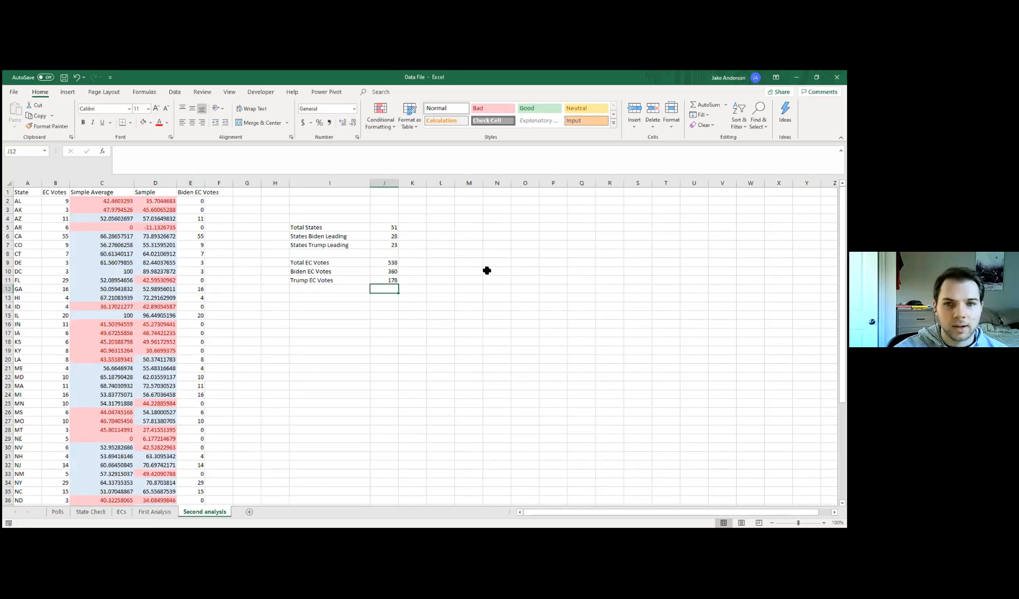
key("F9")
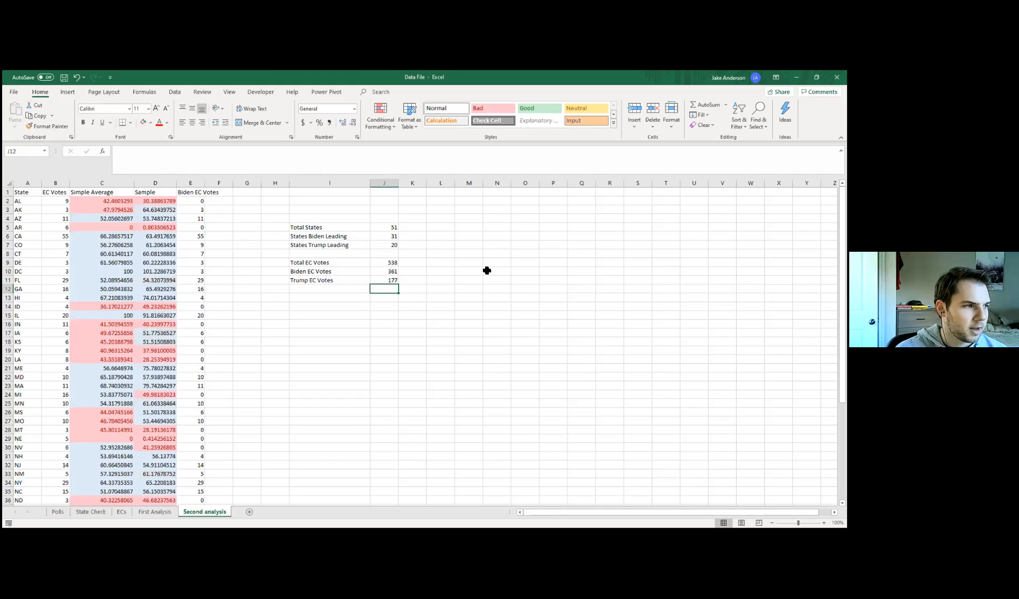
key("F9")
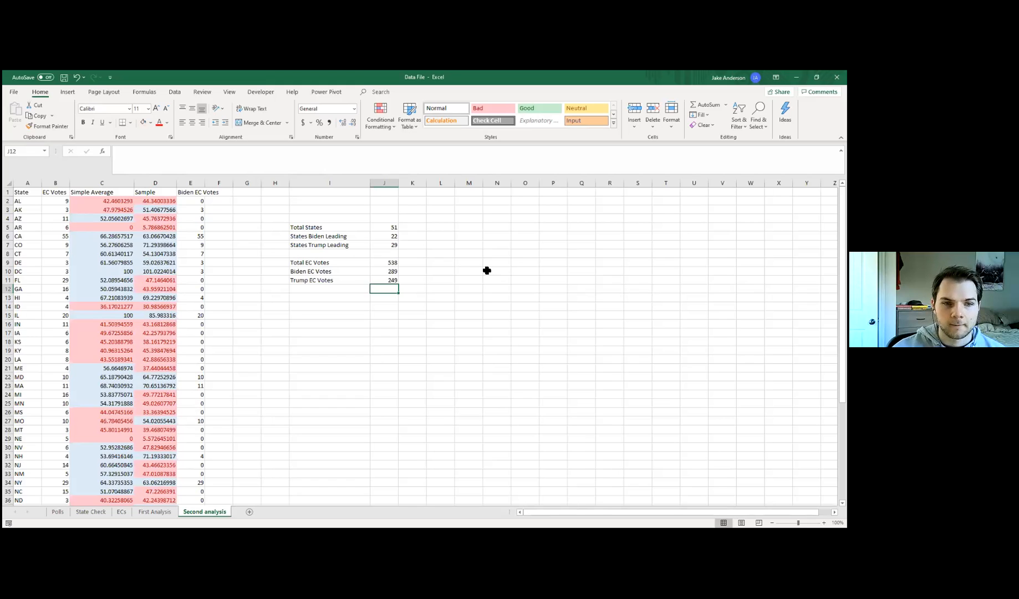
key("F9")
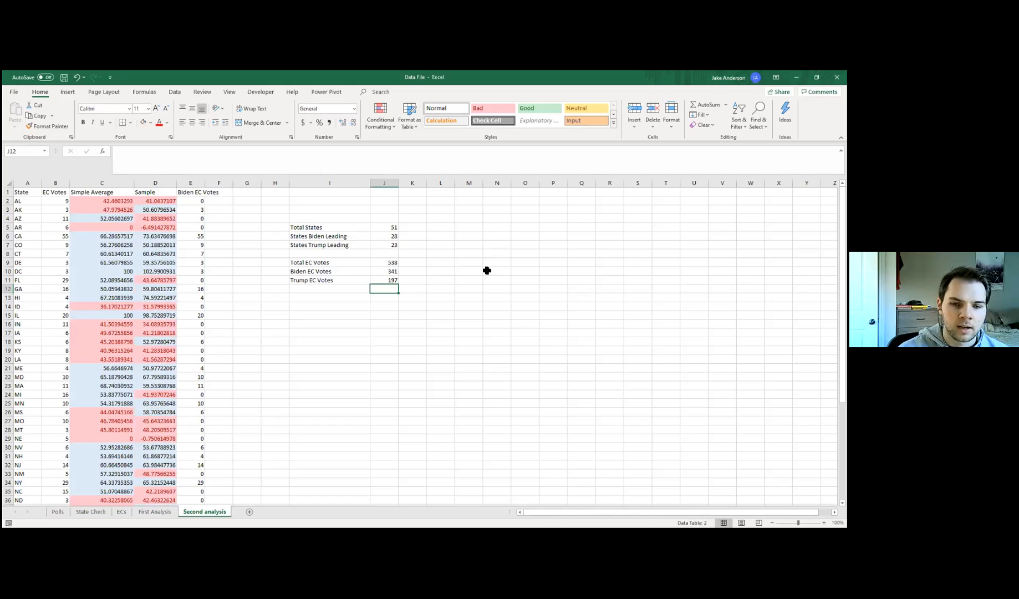
key("F9")
key("F9")
key("F9")
key("F9")
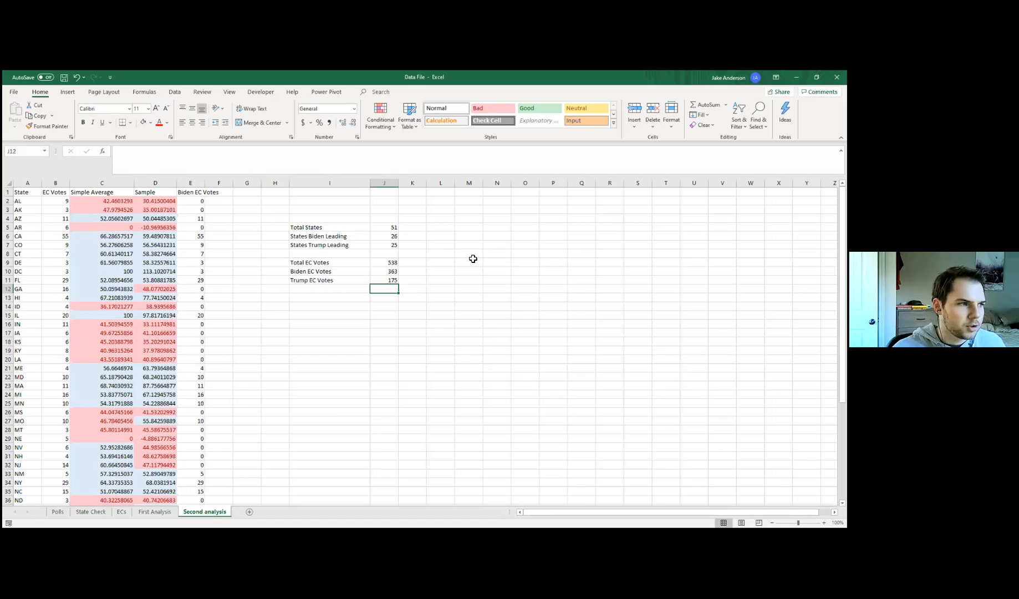
Enter the heading "Trial #" in M8 for a table of simulation trials.
left_click(463, 256)
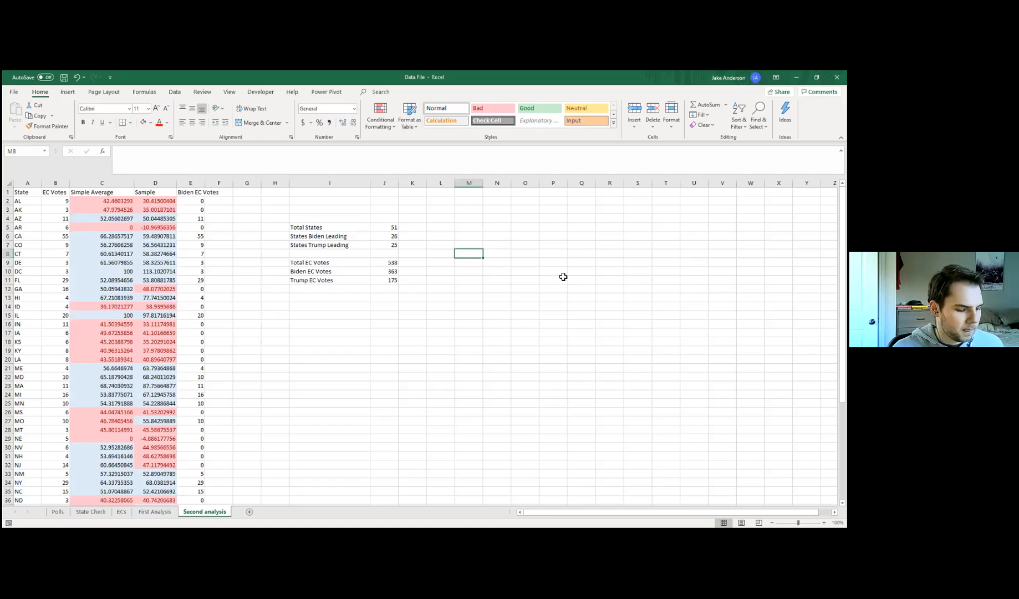
type("Trail")
key("BackSpace")
key("BackSpace")
key("BackSpace")
type("ial")
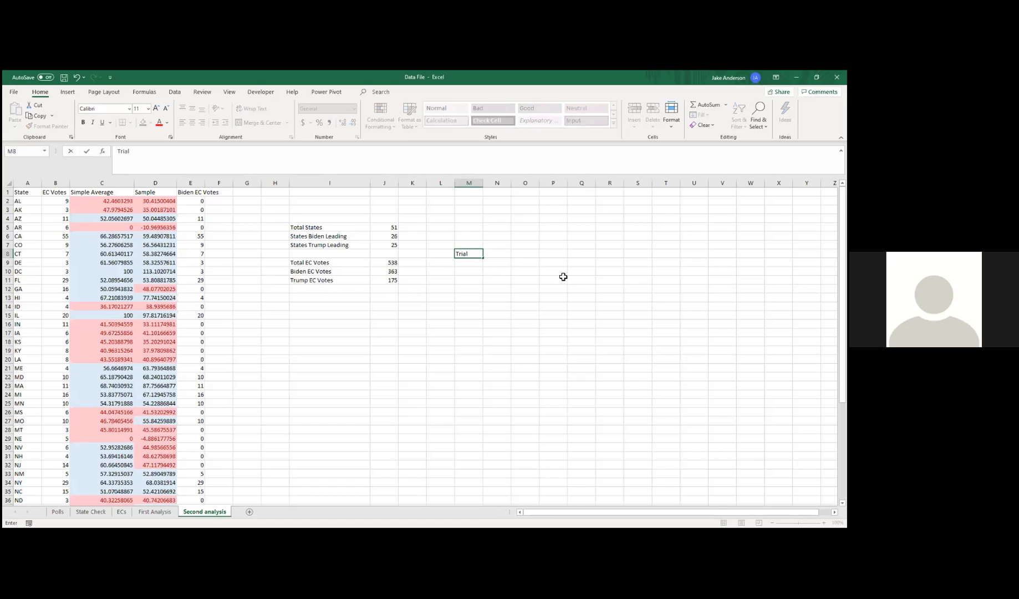
type(" #")
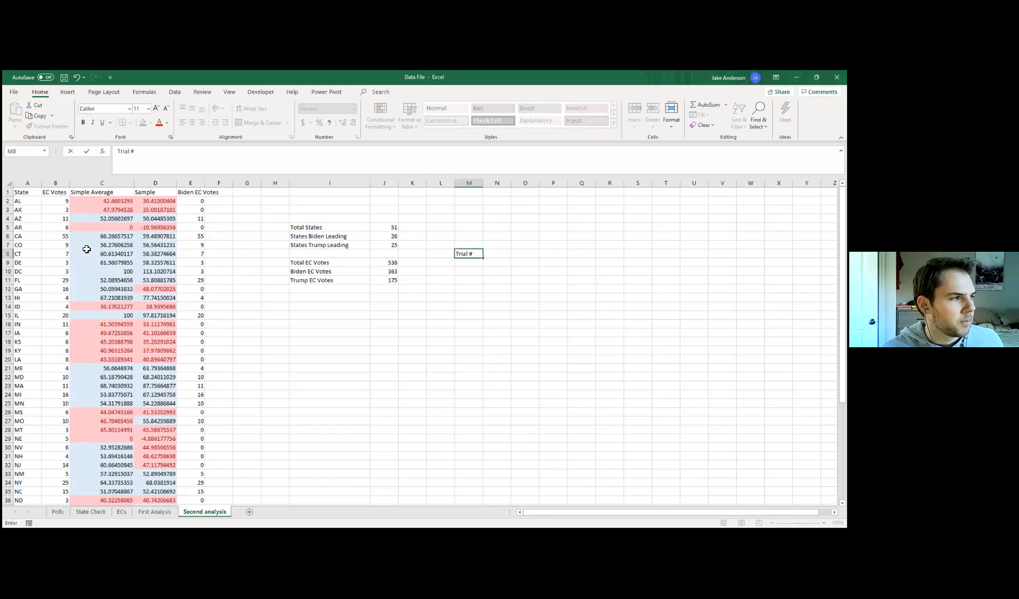
left_click(119, 227)
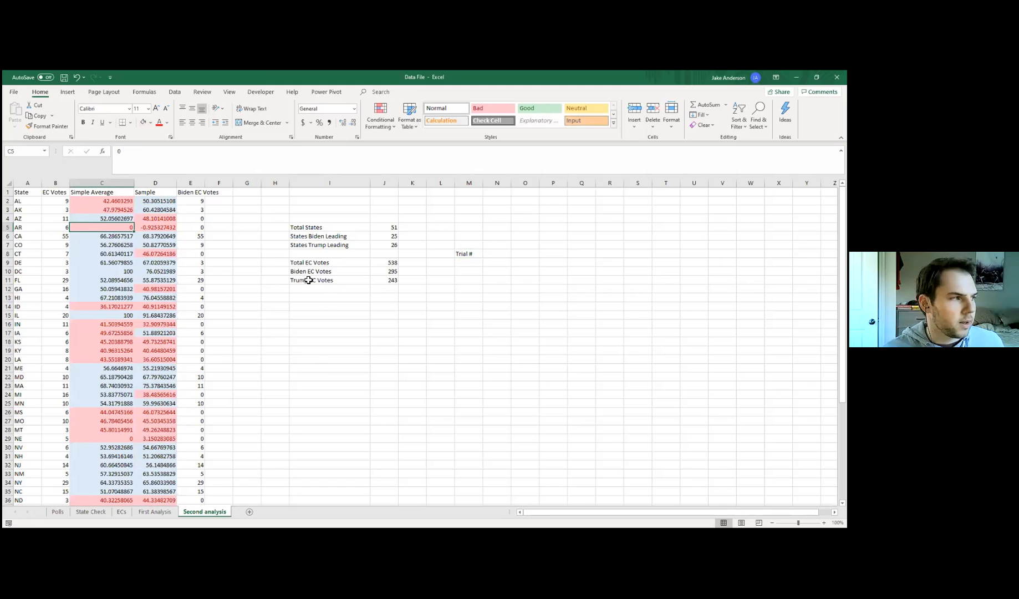
Replace the AR and IL sample formulas in D5 and D15 with the fixed averages copied from C5 and C15.
left_click(107, 316)
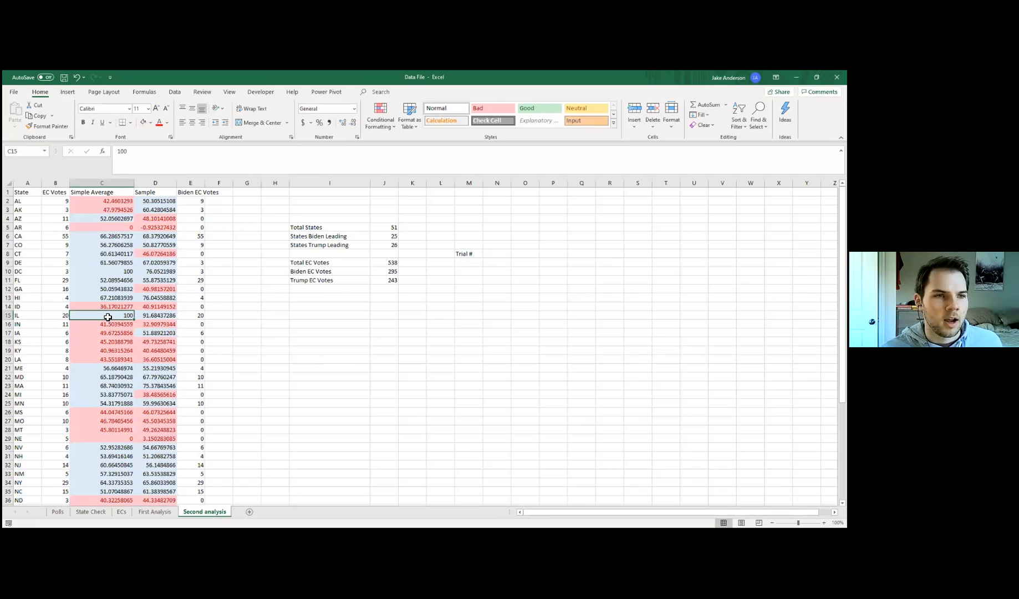
left_click(159, 318)
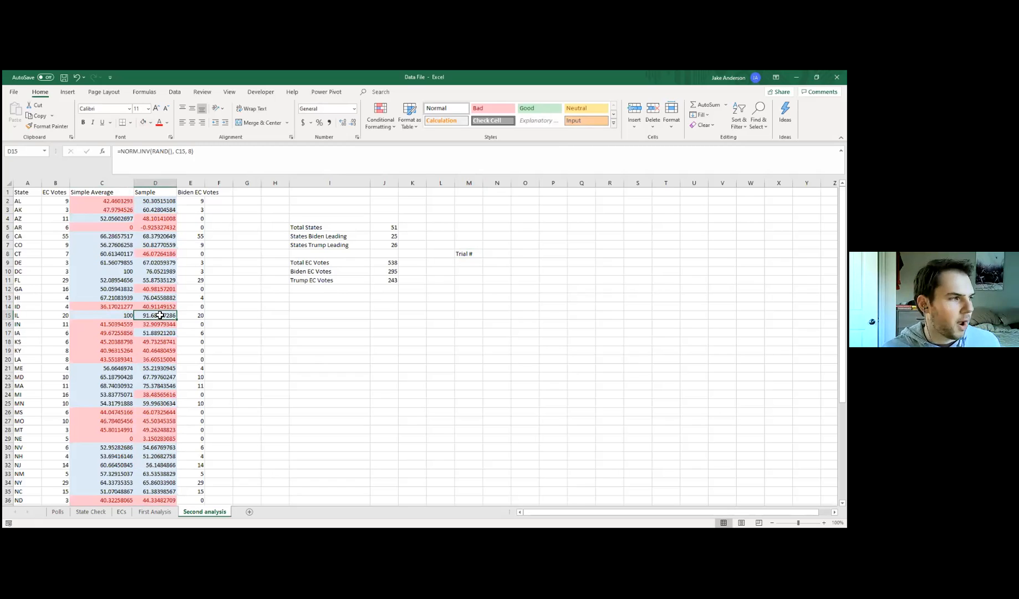
left_click(157, 228)
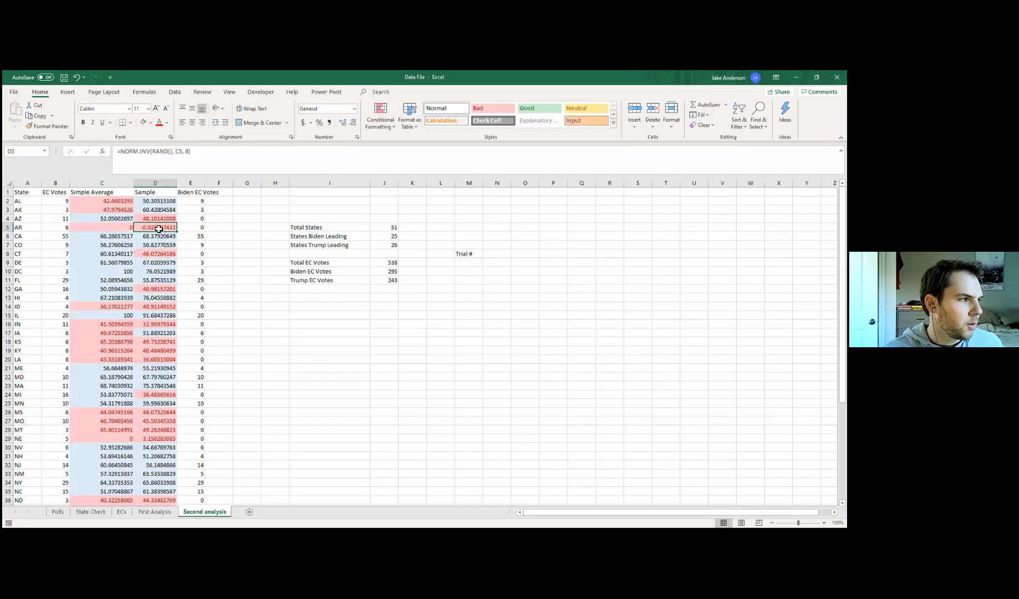
left_click(118, 228)
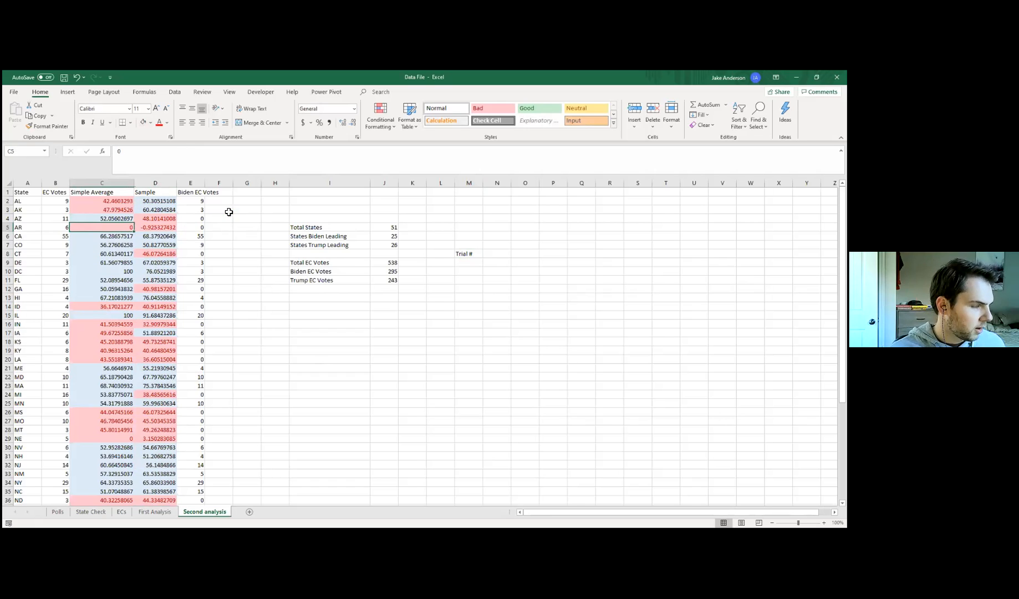
key("ctrl+c")
left_click(150, 227)
key("ctrl+v")
left_click(125, 317)
key("ctrl+c")
left_click(159, 317)
key("ctrl+v")
left_click(275, 335)
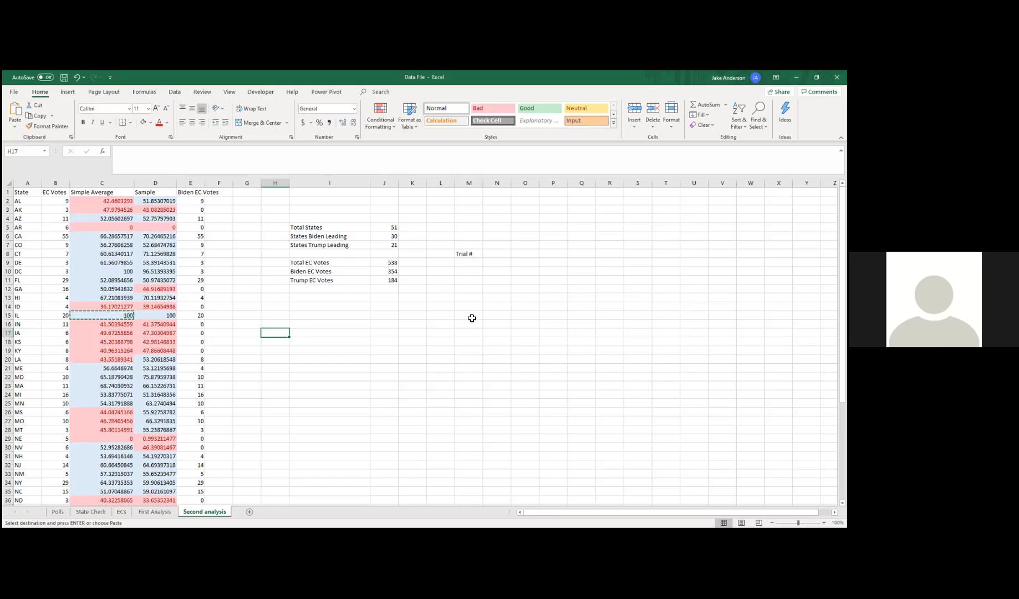
Review the States Biden Leading COUNTIF formula in J6 and the range it counts.
left_click(379, 237)
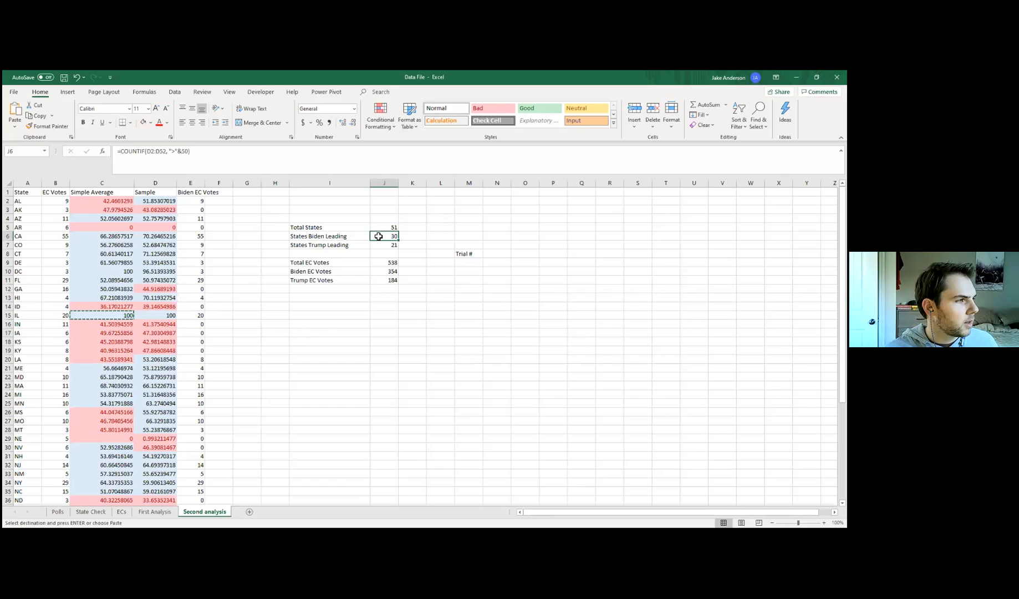
left_click(199, 155)
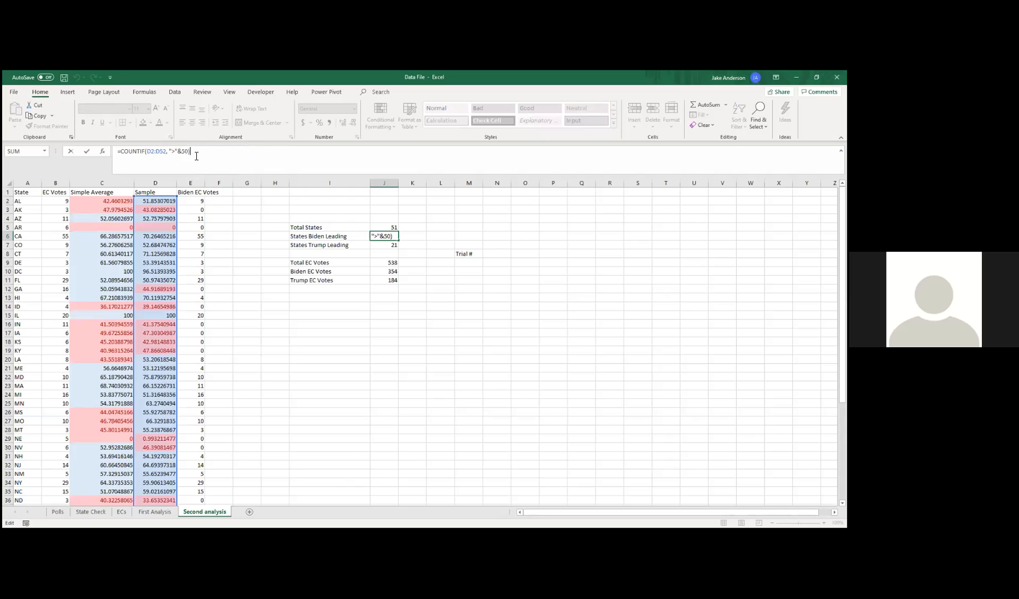
key("Return")
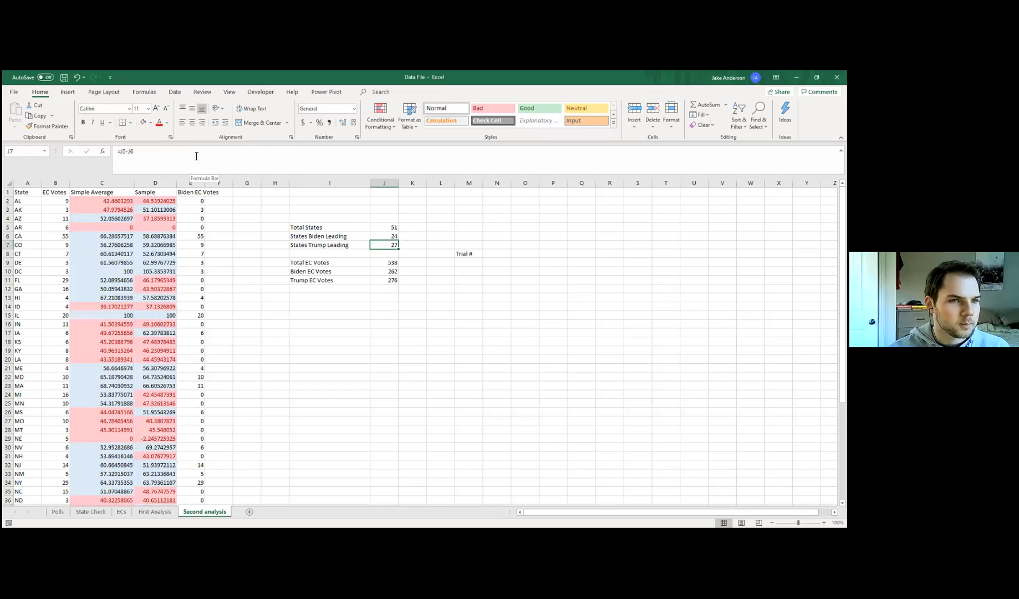
Enter the first trial numbers 1, 2 and 3 under the Trial # heading, starting in M9.
left_click(467, 253)
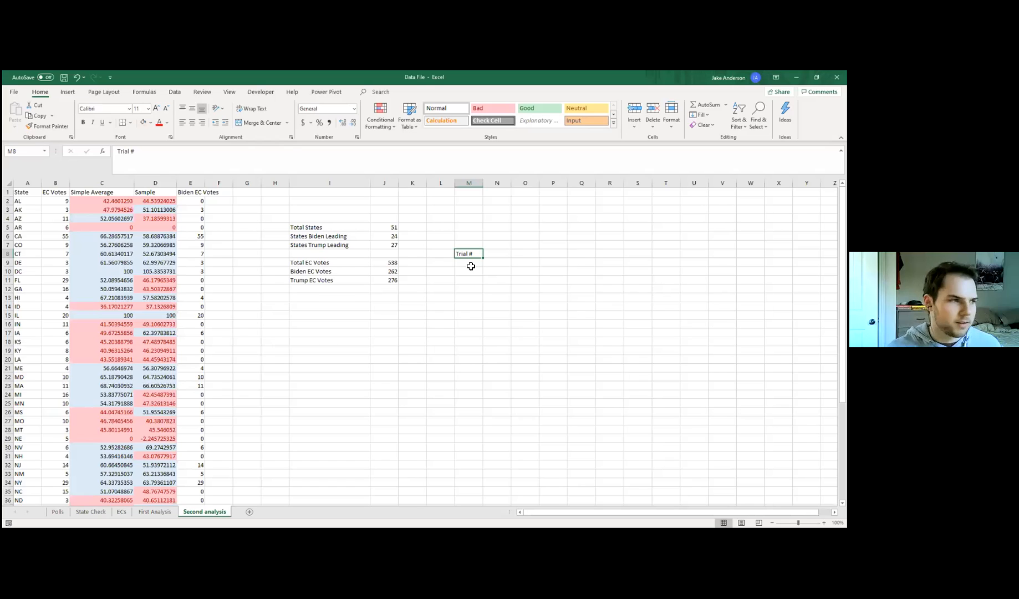
left_click(469, 264)
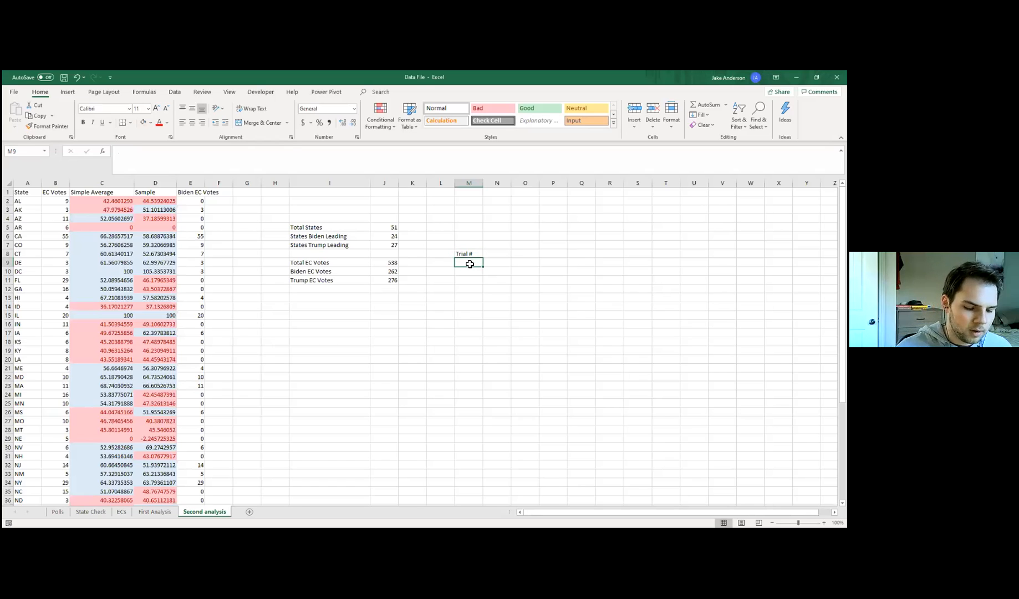
type("1")
key("Return")
type("2")
key("Return")
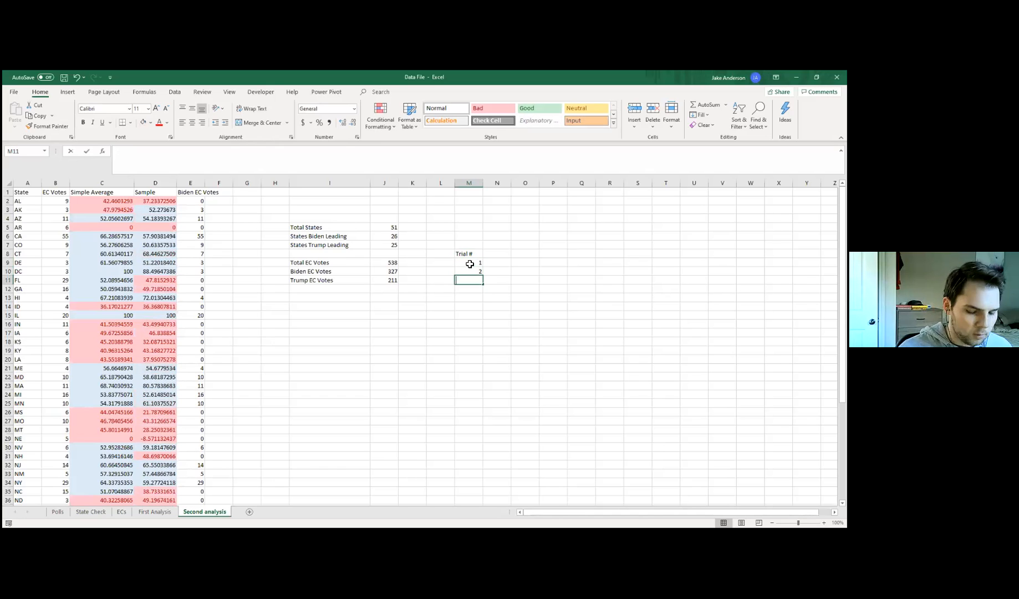
Extend the trial number series from M9:M11 down column M to trial 1000 in row 1008.
left_click_drag(475, 264, 492, 282)
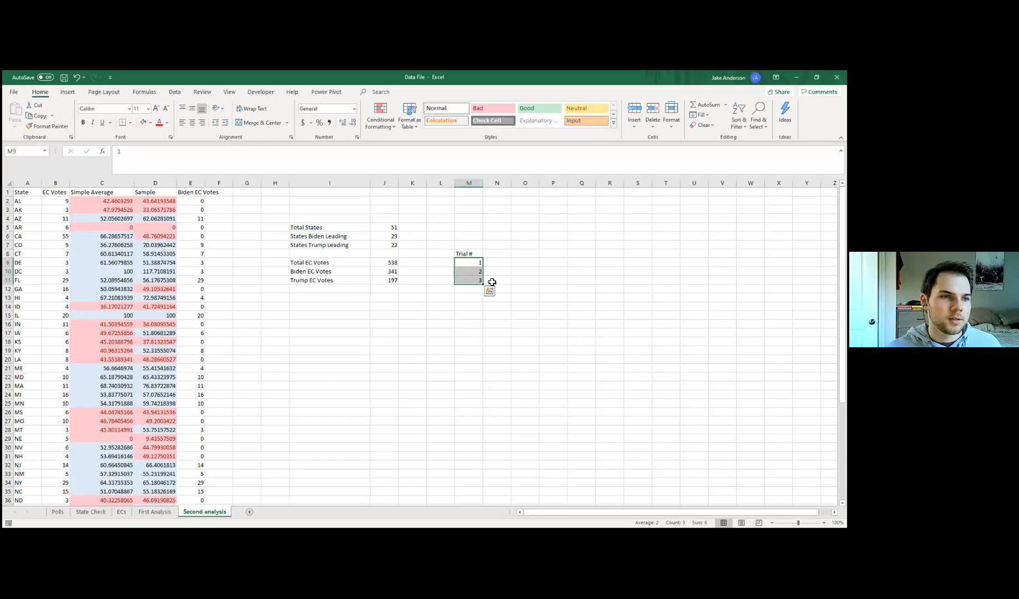
left_click_drag(483, 283, 482, 296)
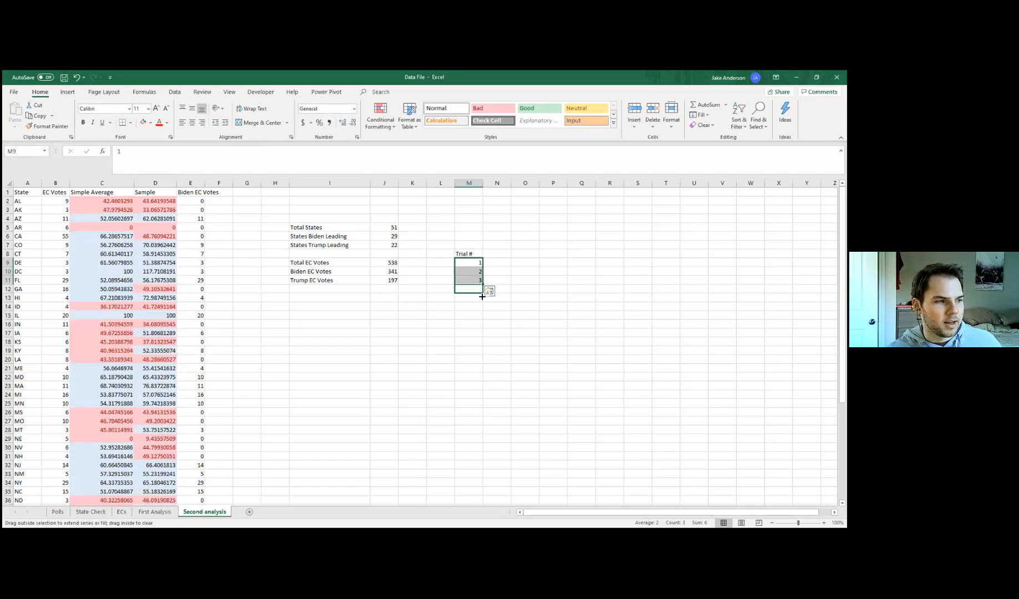
left_click_drag(481, 296, 479, 337)
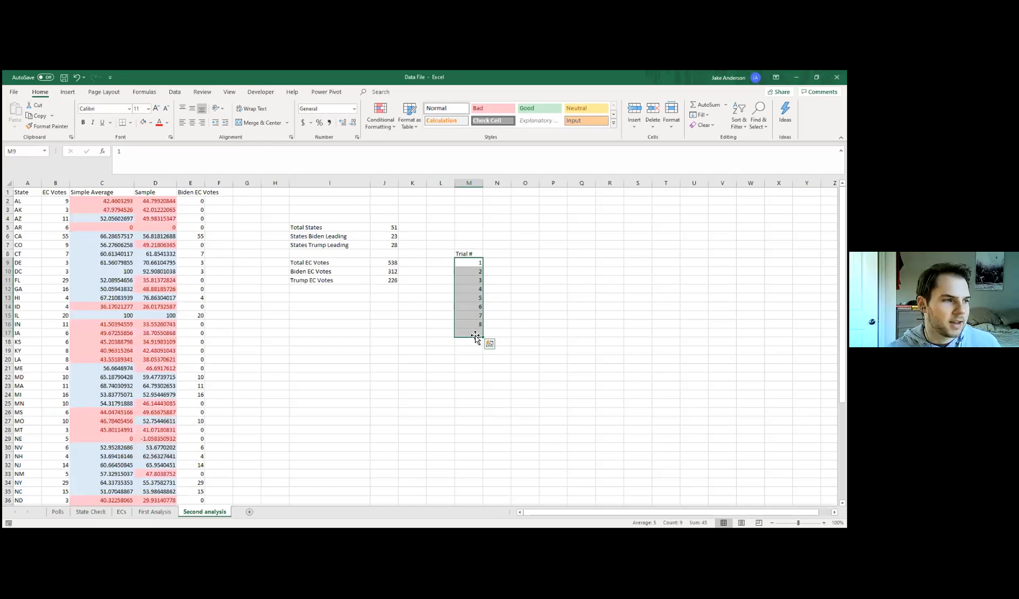
left_click(472, 376)
left_click_drag(480, 262, 482, 420)
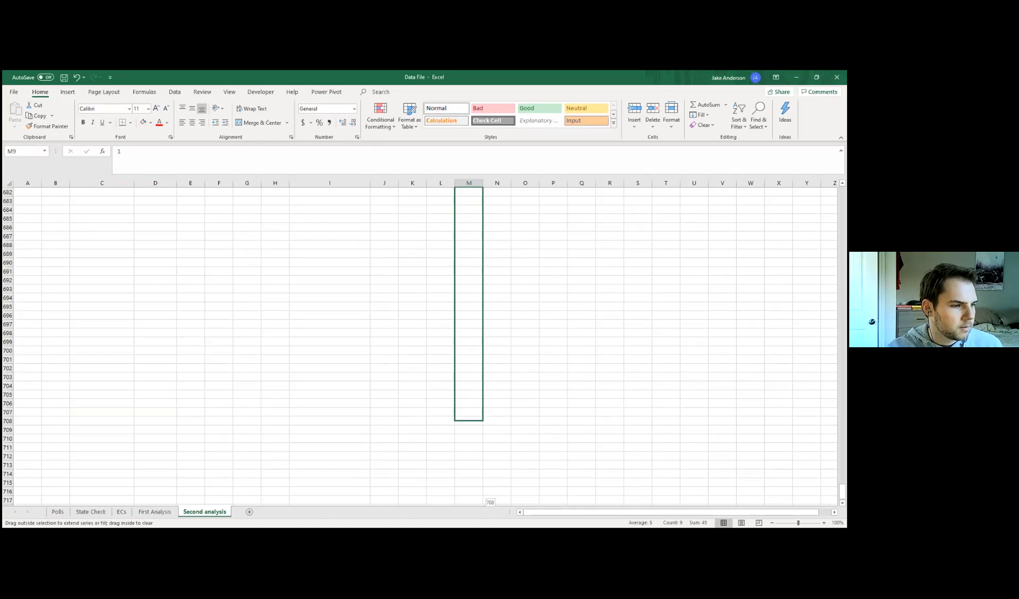
left_click_drag(483, 501, 541, 320)
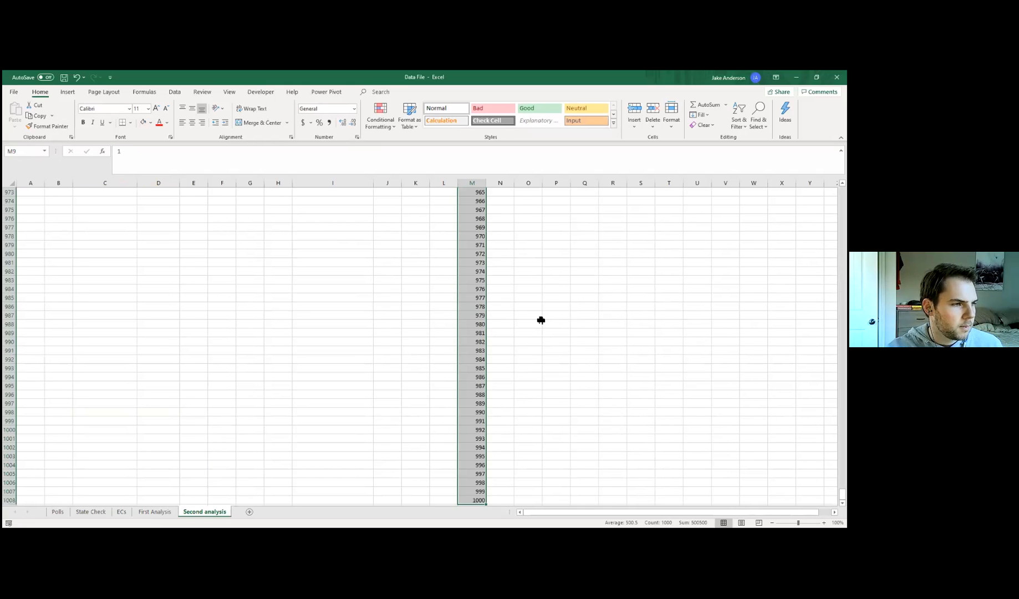
left_click_drag(842, 483, 842, 192)
left_click(503, 286)
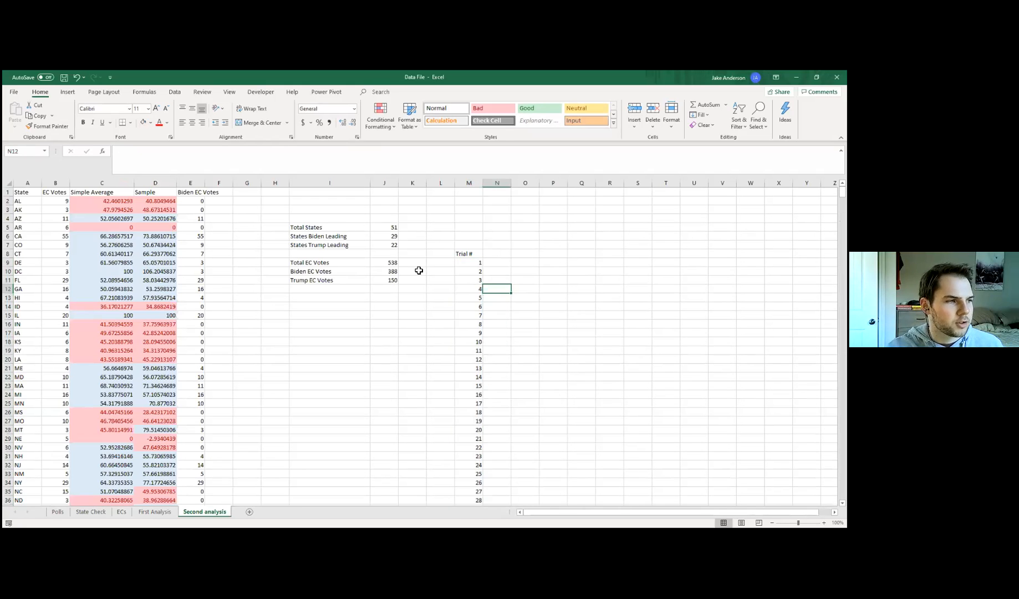
Link N9 beside trial 1 to the Biden EC Votes total with the formula =J10.
left_click(498, 262)
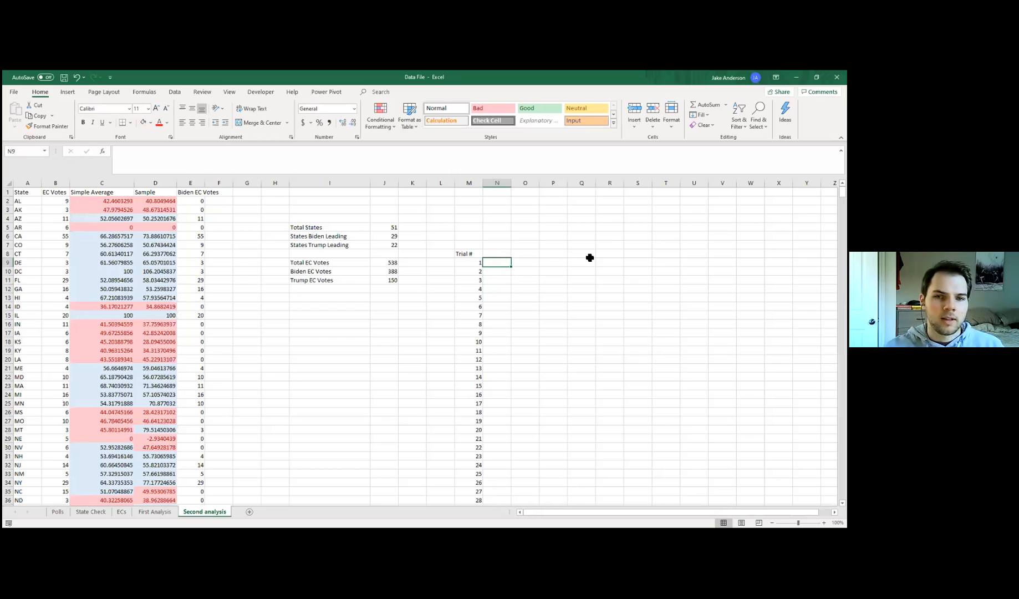
type("=")
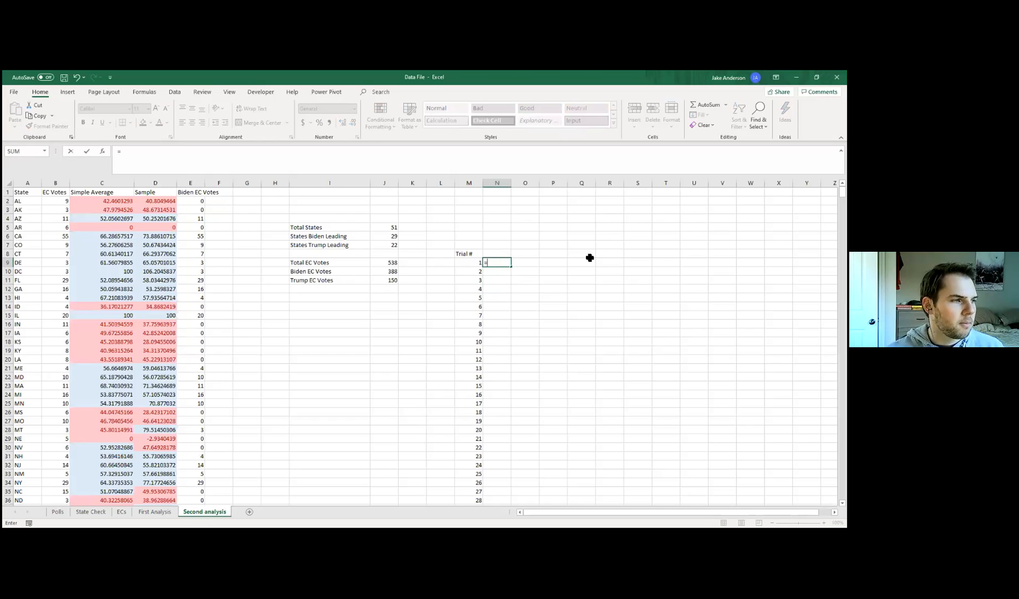
left_click(390, 271)
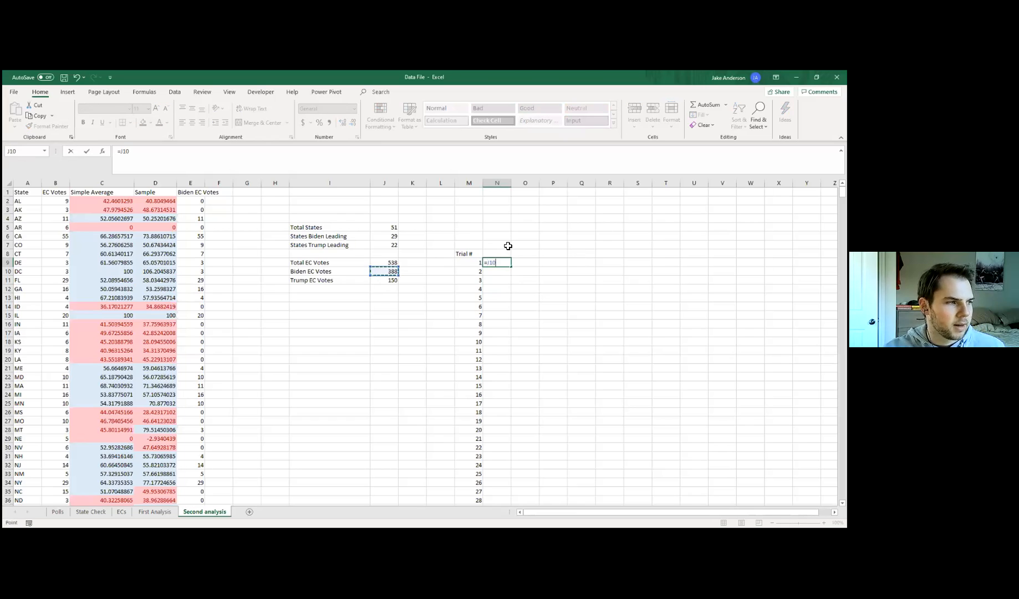
key("Return")
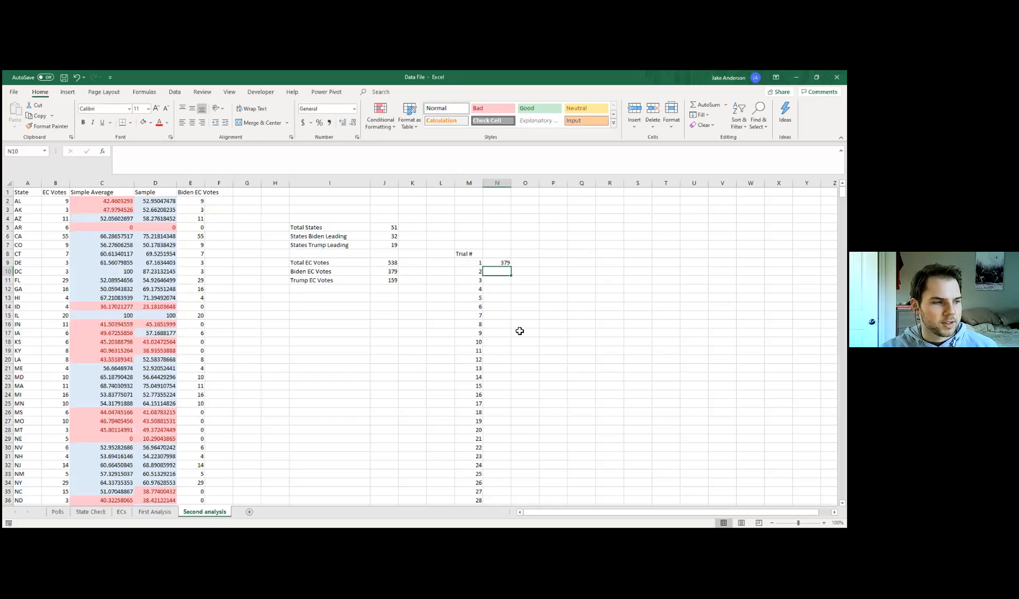
left_click(503, 296)
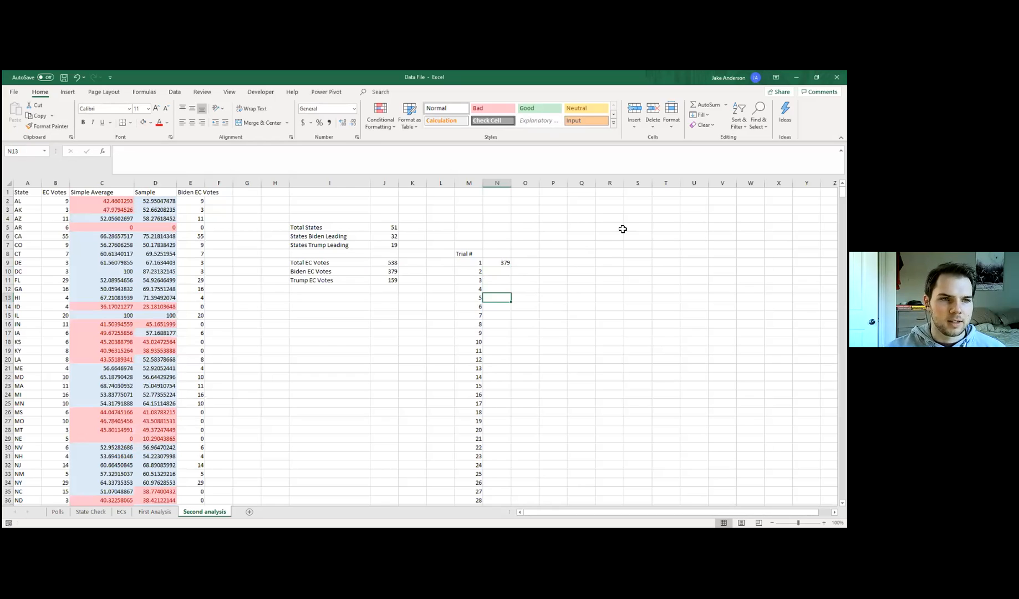
Create a What-If data table over M9:N1008 using the empty cell O4 as the column input cell.
left_click_drag(479, 259, 494, 269)
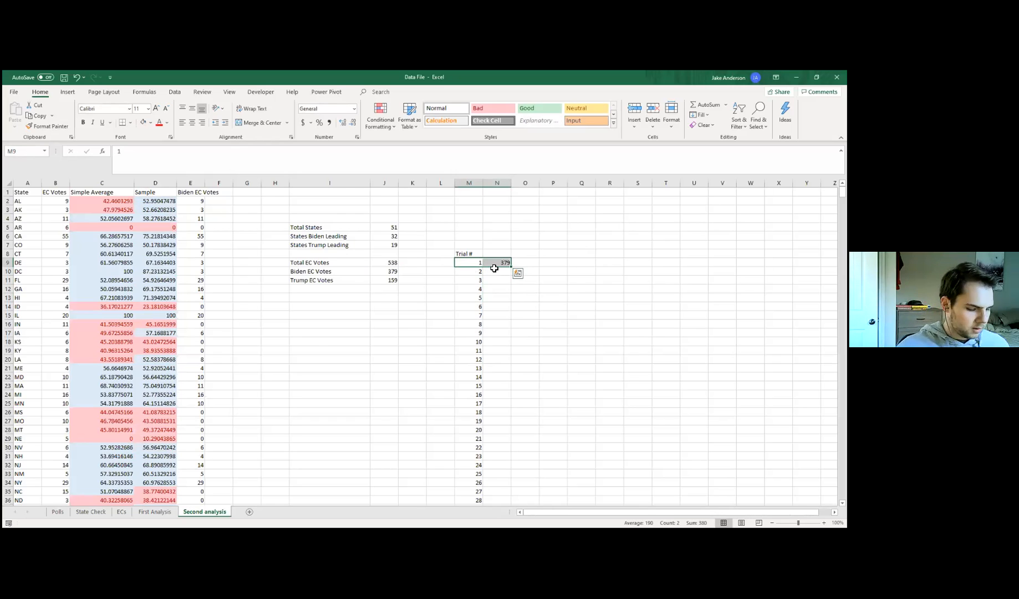
key("ctrl+shift+Down")
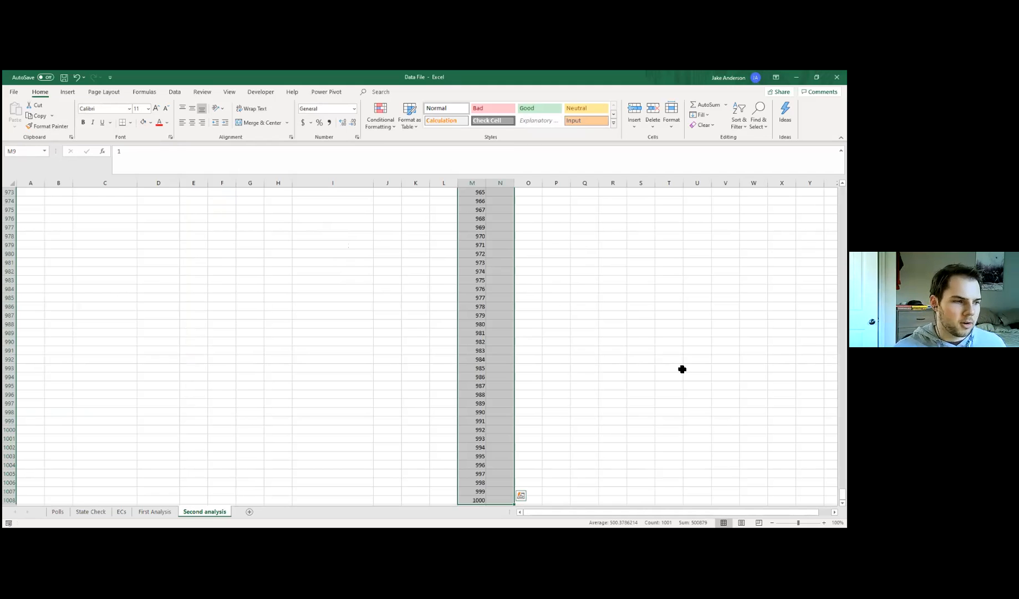
key("alt")
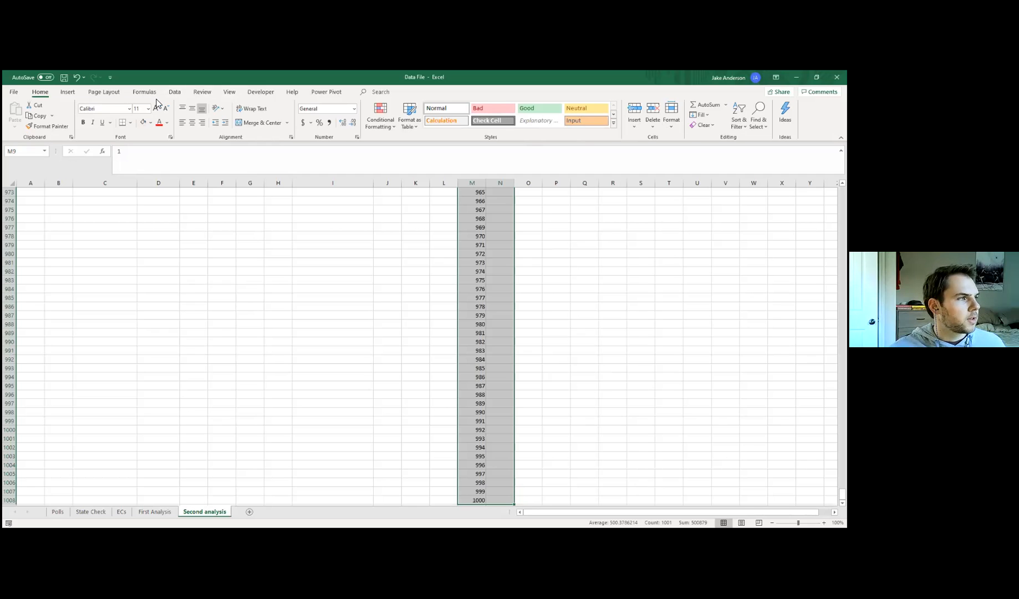
left_click(176, 92)
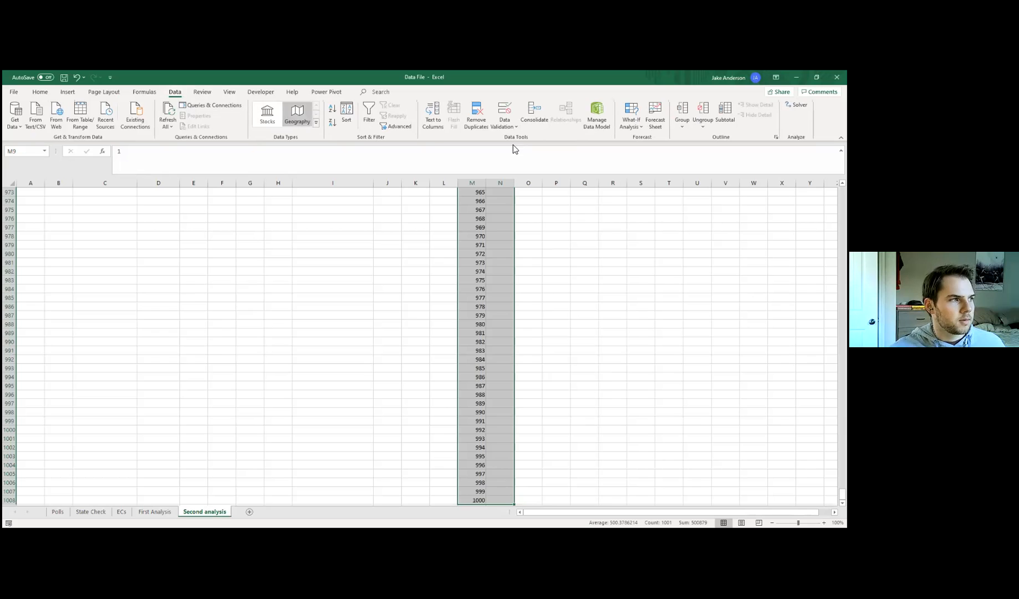
left_click(633, 121)
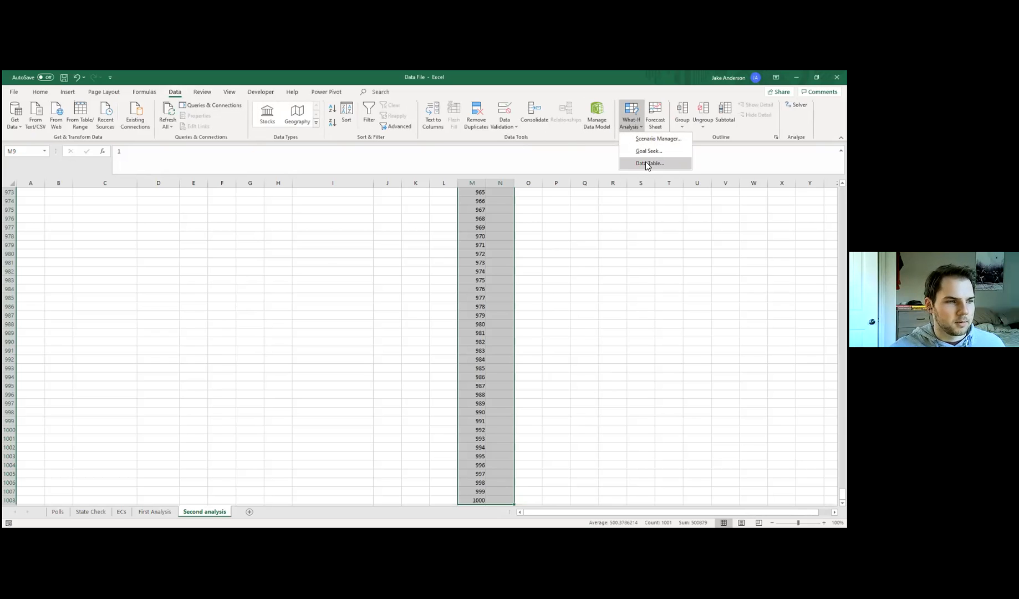
left_click(646, 163)
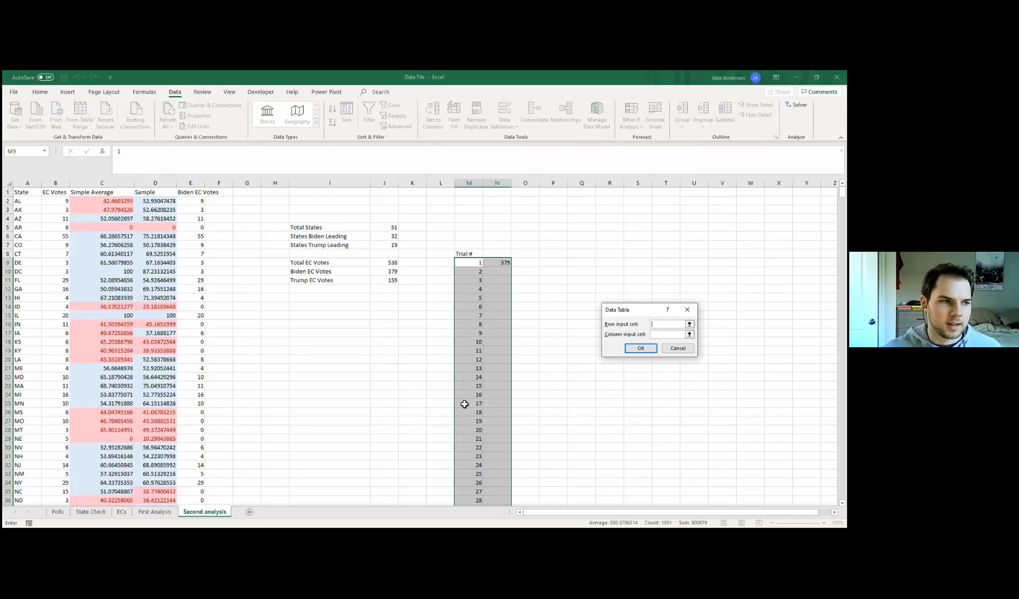
left_click(657, 334)
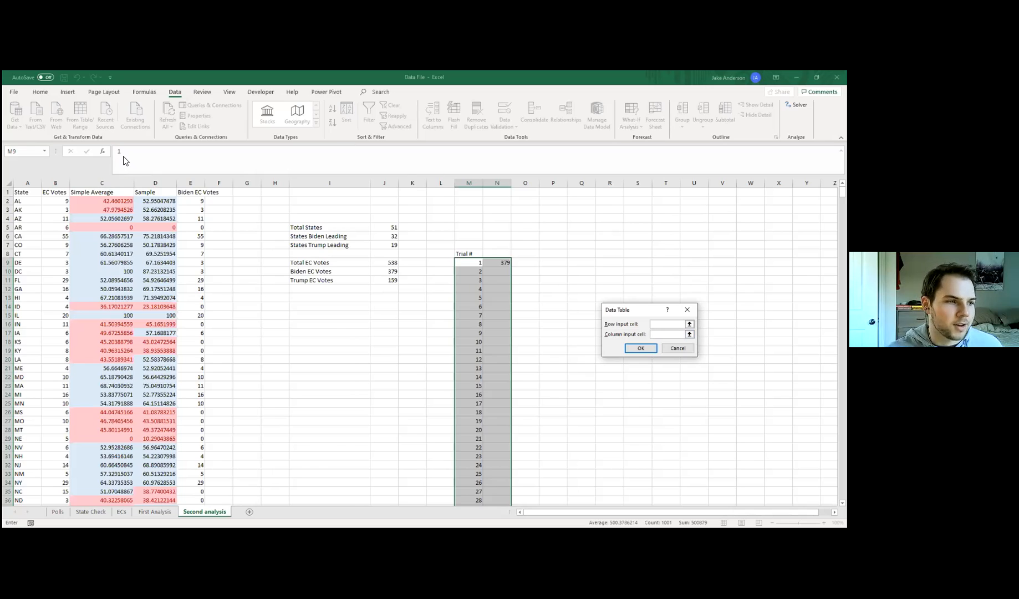
left_click(661, 333)
left_click(527, 218)
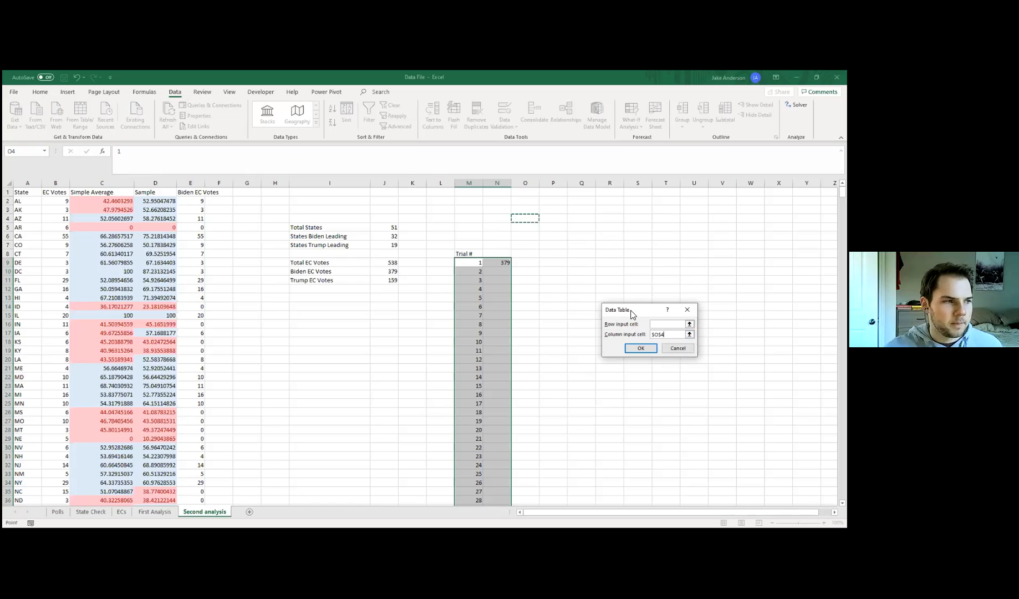
left_click(643, 348)
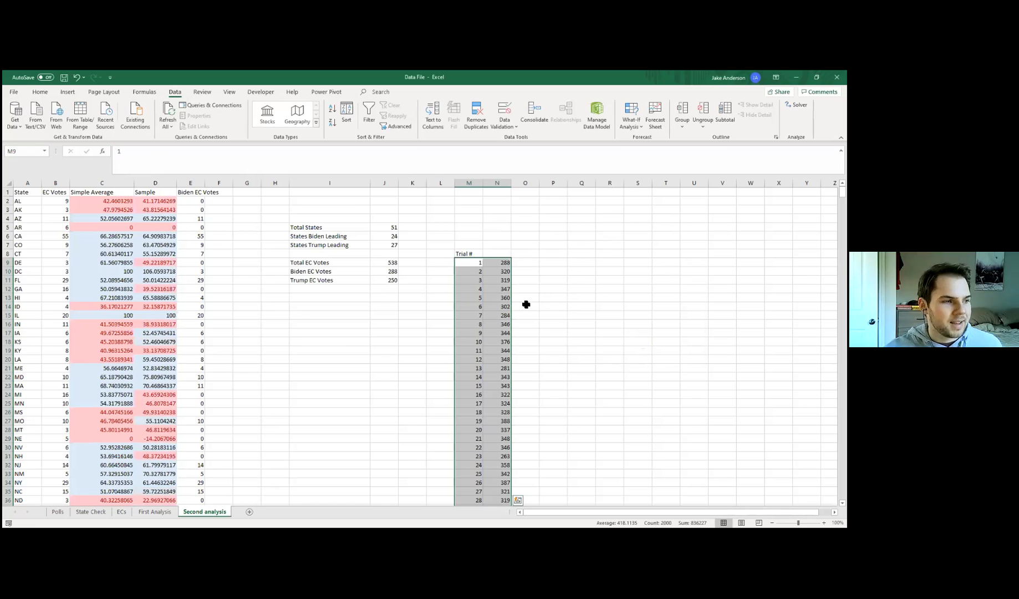
Review the simulated electoral votes for each trial in columns M and N against the Biden EC Votes formula in J10.
scroll(533, 305, "down", 20)
scroll(540, 307, "up", 20)
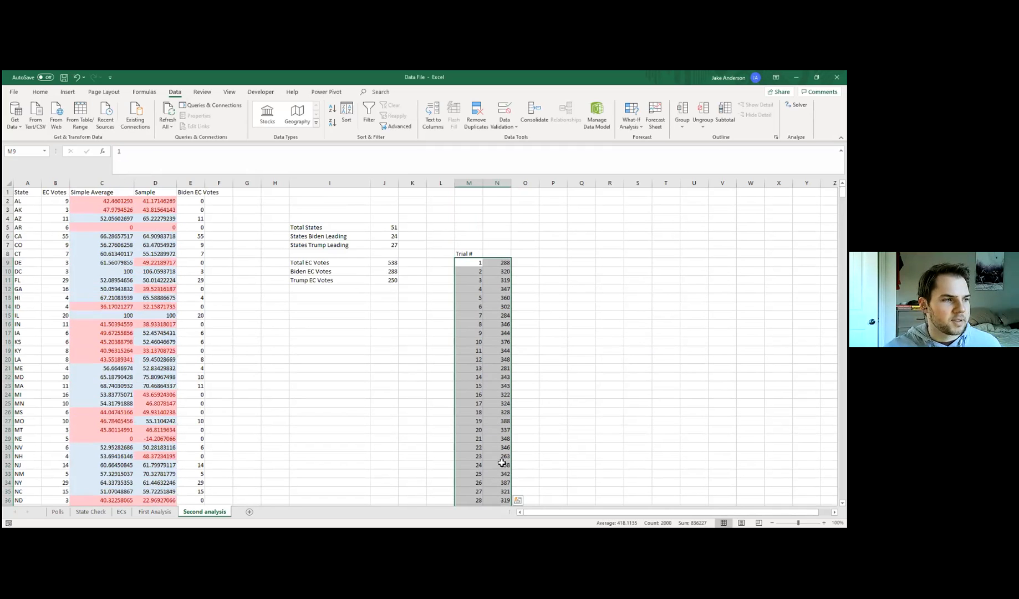
left_click(392, 272)
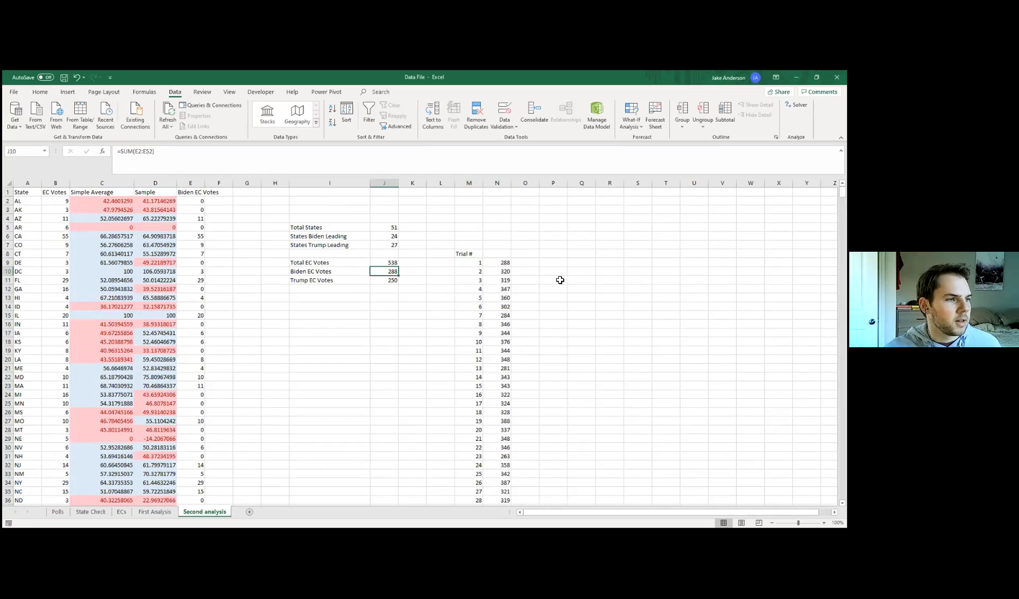
left_click(469, 271)
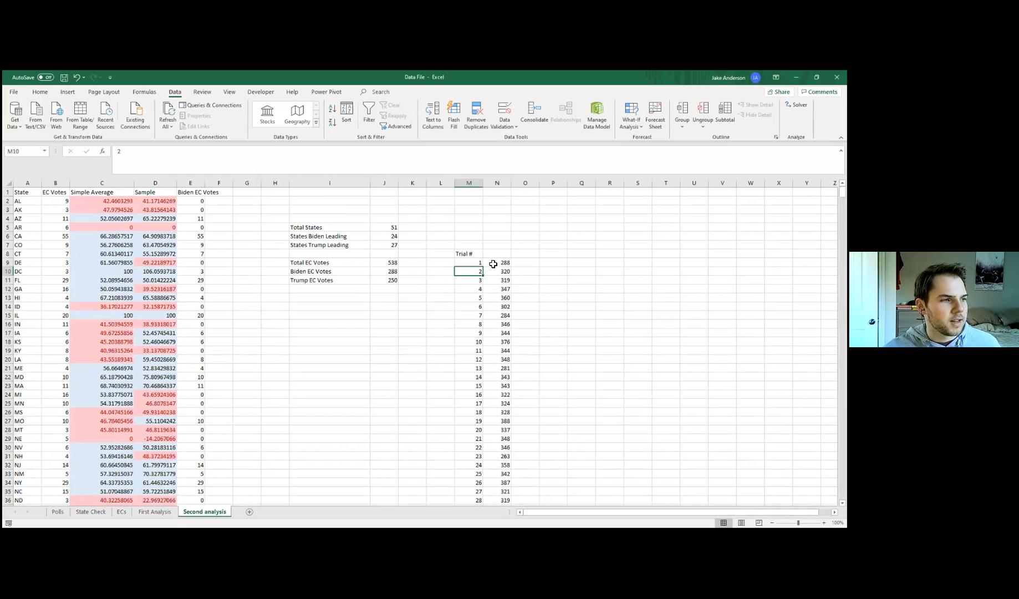
left_click(477, 281)
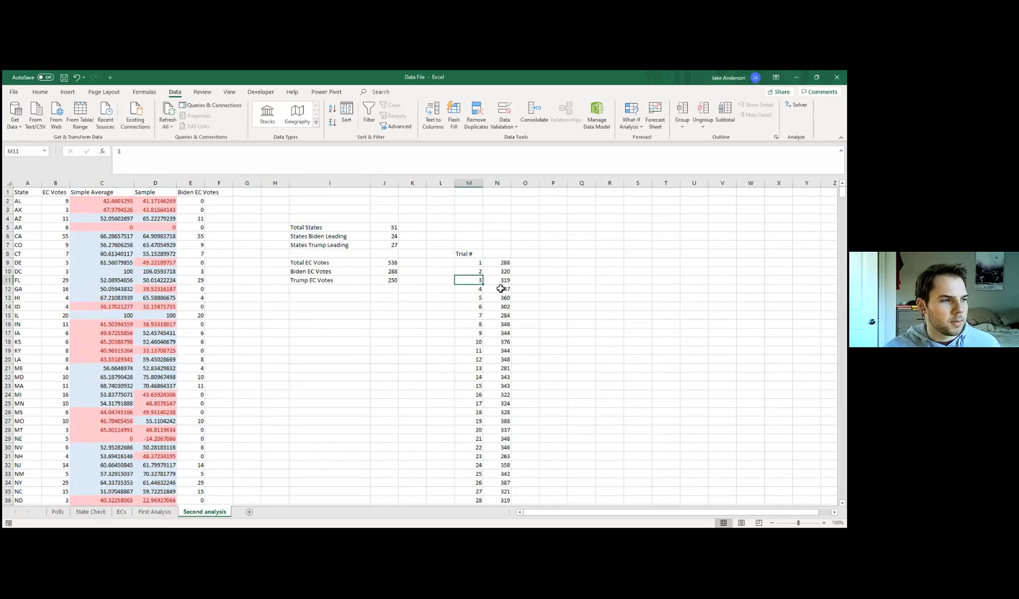
left_click_drag(478, 254, 502, 465)
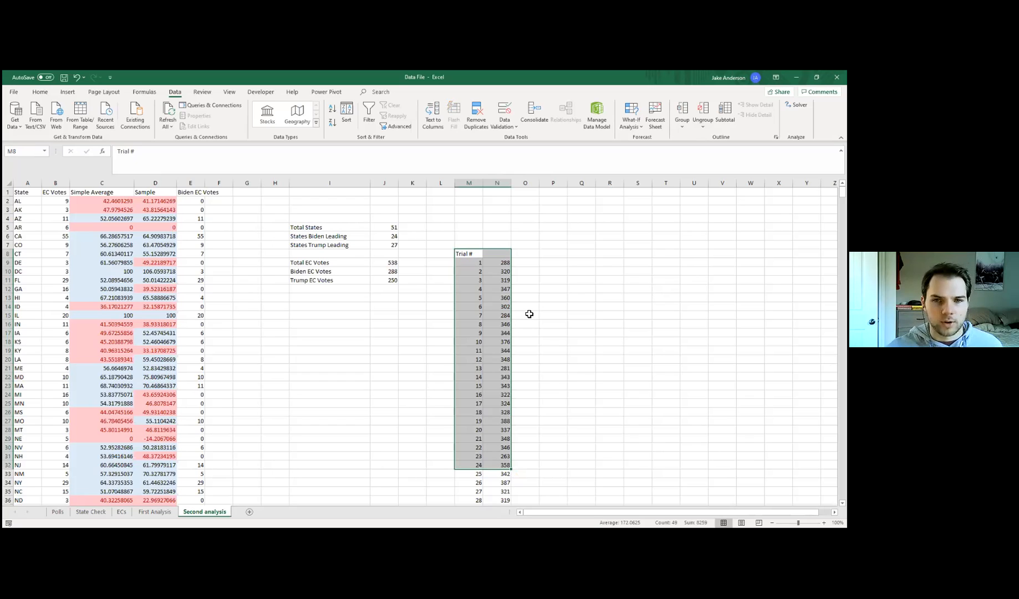
left_click(554, 284)
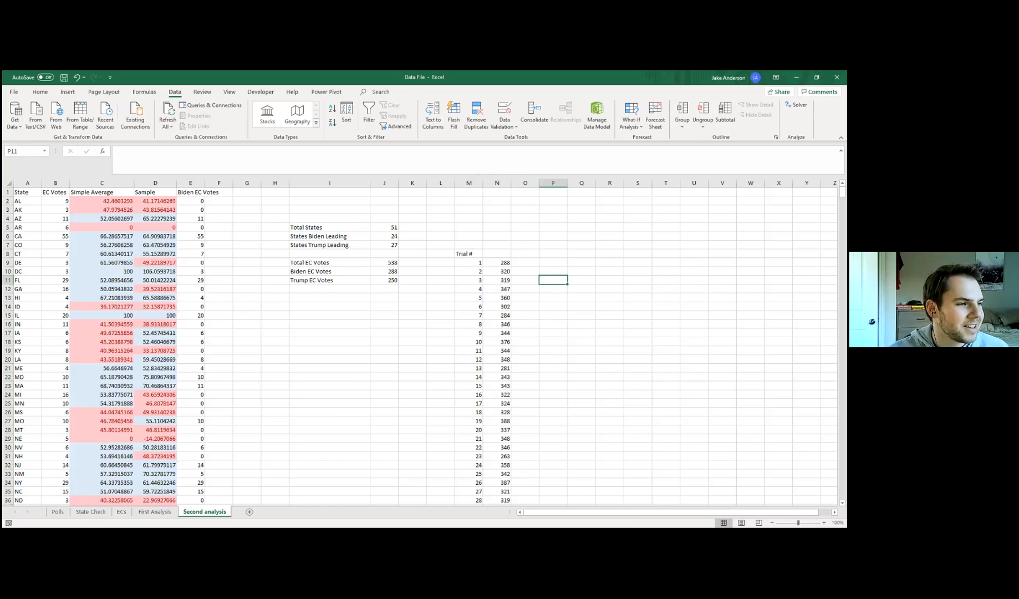
Enter the heading "Trial #" in R8 for a second trial table.
left_click(610, 254)
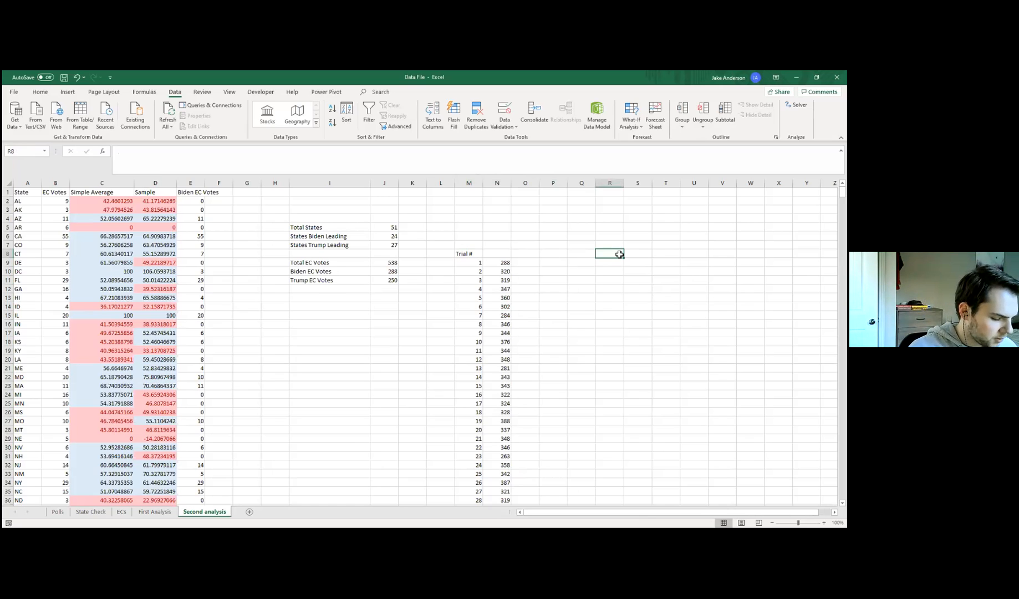
type("Trailo")
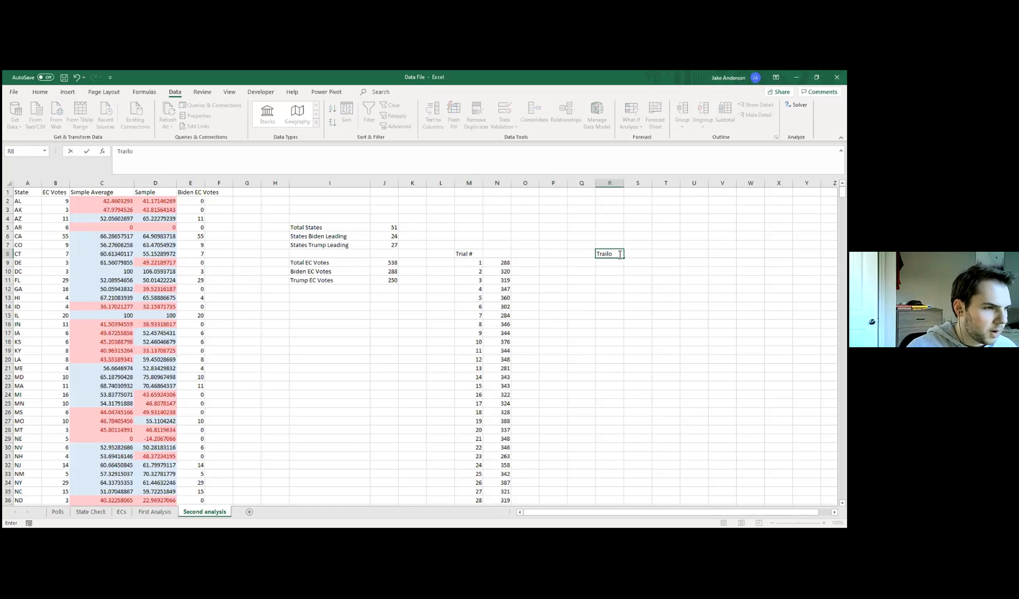
key("BackSpace")
key("BackSpace")
key("BackSpace")
type("ial")
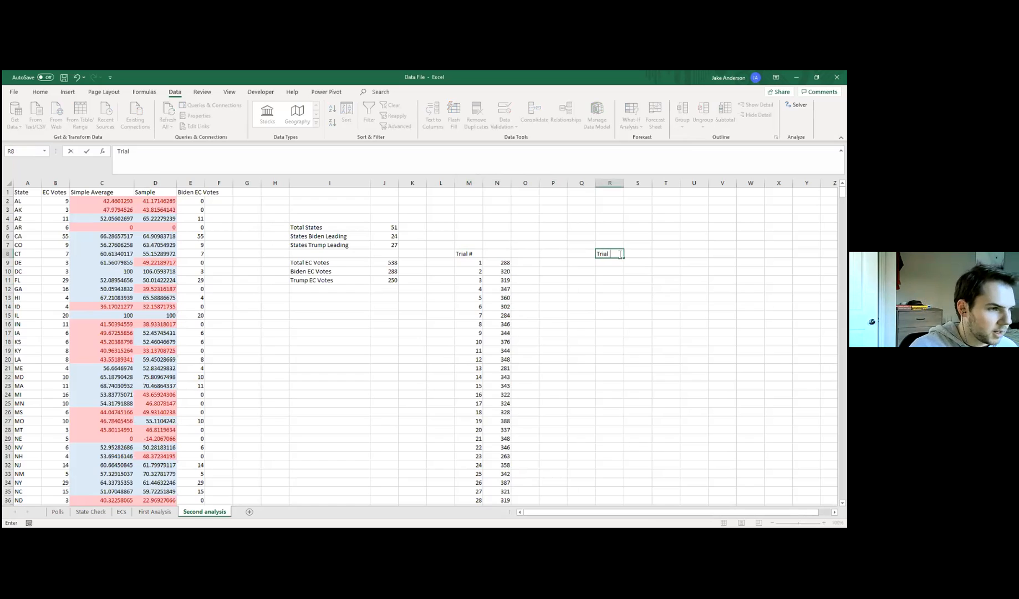
type(" #")
left_click(600, 333)
Number the trials 1 to 13 in R9:R21 under the second "Trial #" heading.
left_click(612, 264)
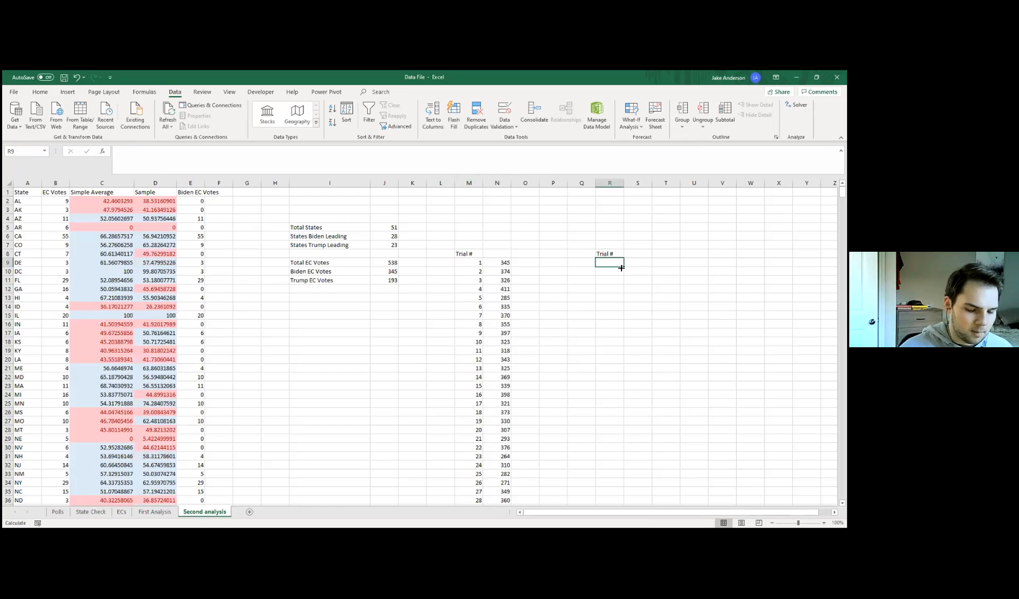
type("1")
key("Return")
type("1")
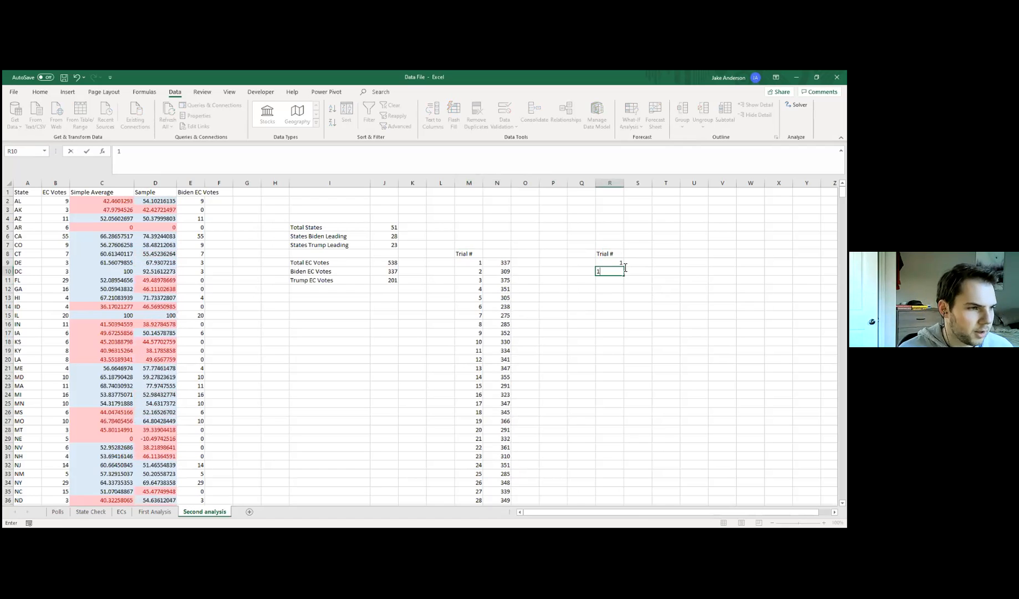
left_click(621, 265)
left_click(607, 273)
type("2")
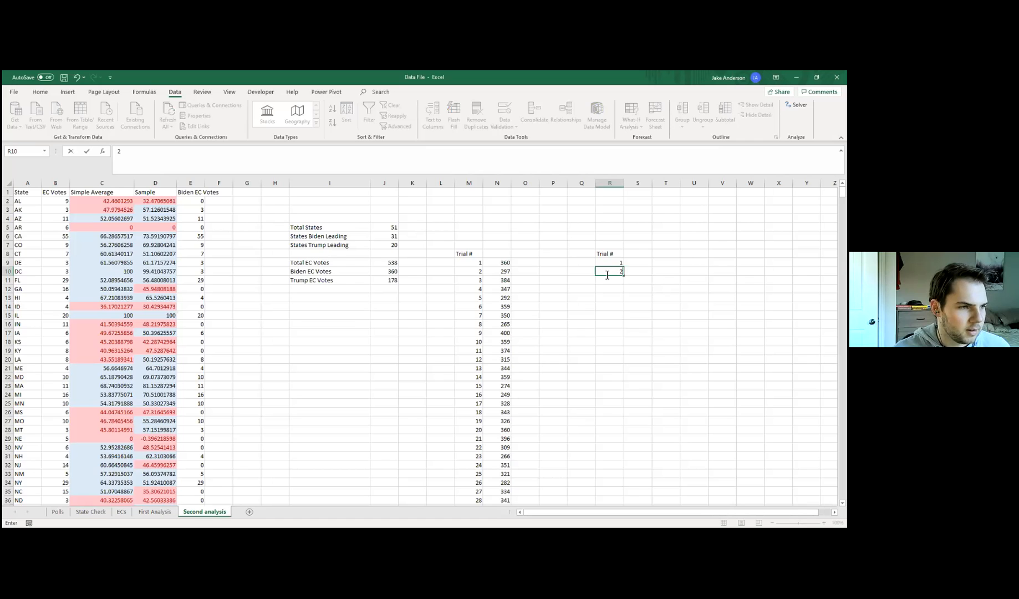
key("Return")
key("Return")
left_click(607, 277)
type("3")
left_click(722, 394)
left_click_drag(615, 254, 687, 368)
left_click(690, 365)
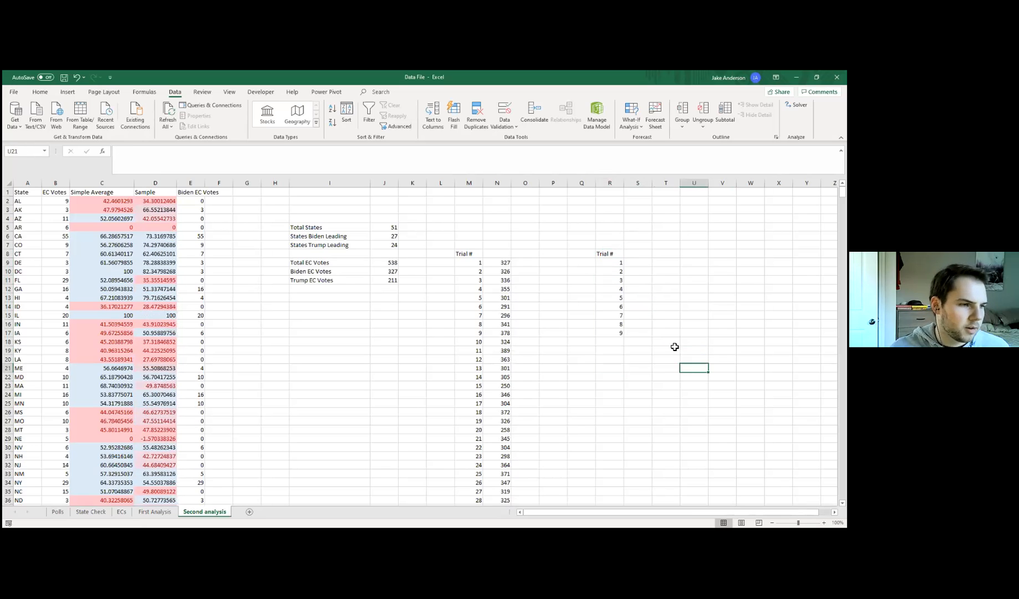
Link S9 beside trial 1 of the second table to the Biden EC Votes total with =J10.
left_click(638, 264)
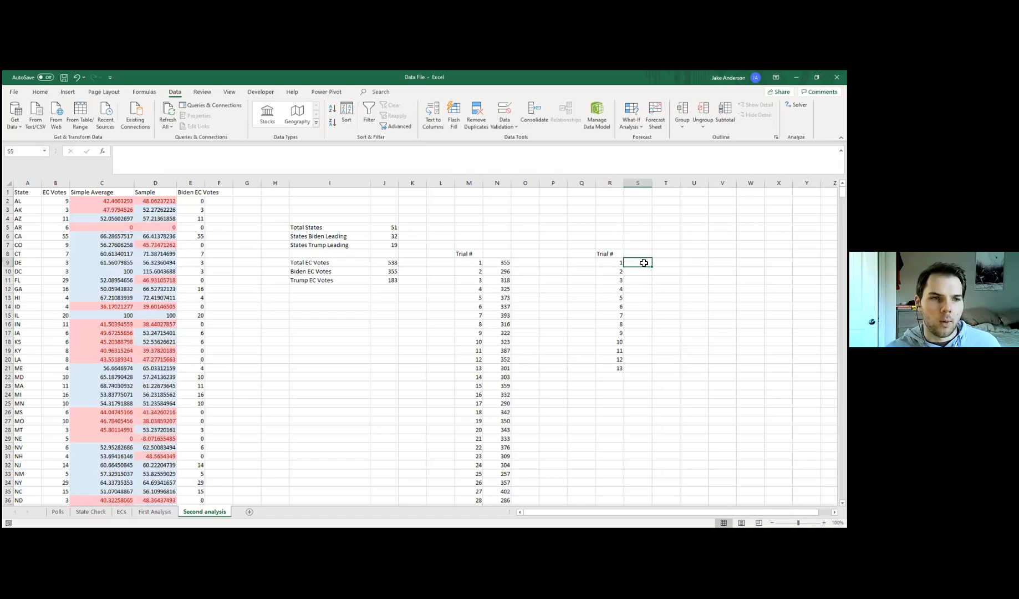
type("=")
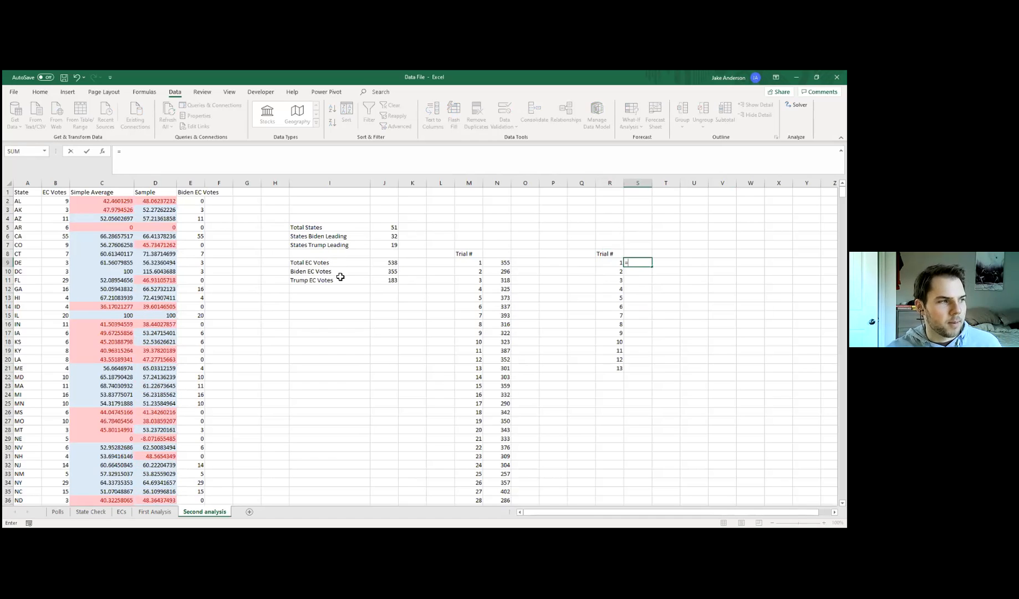
left_click(380, 271)
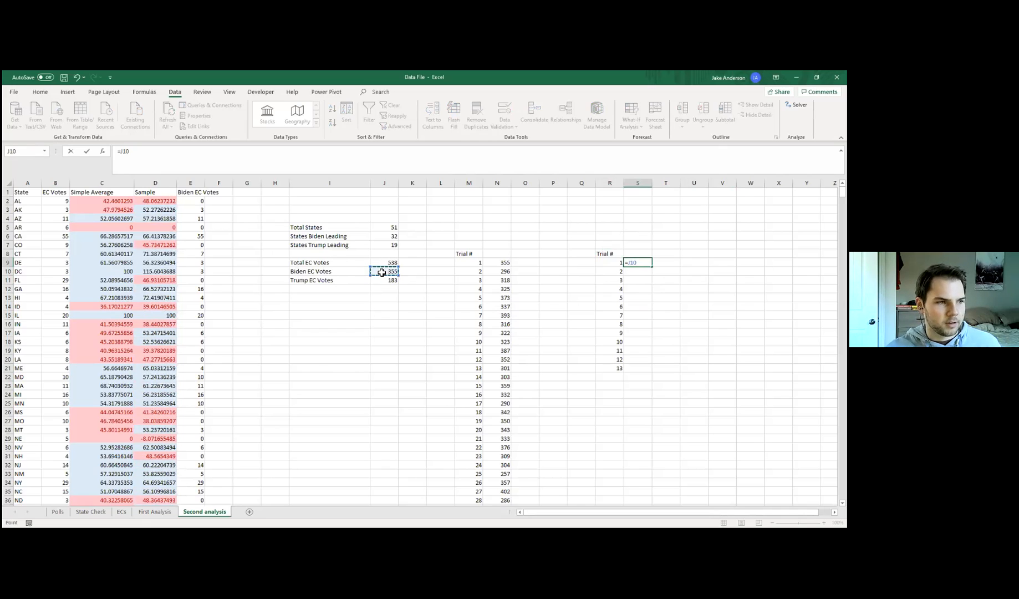
key("Return")
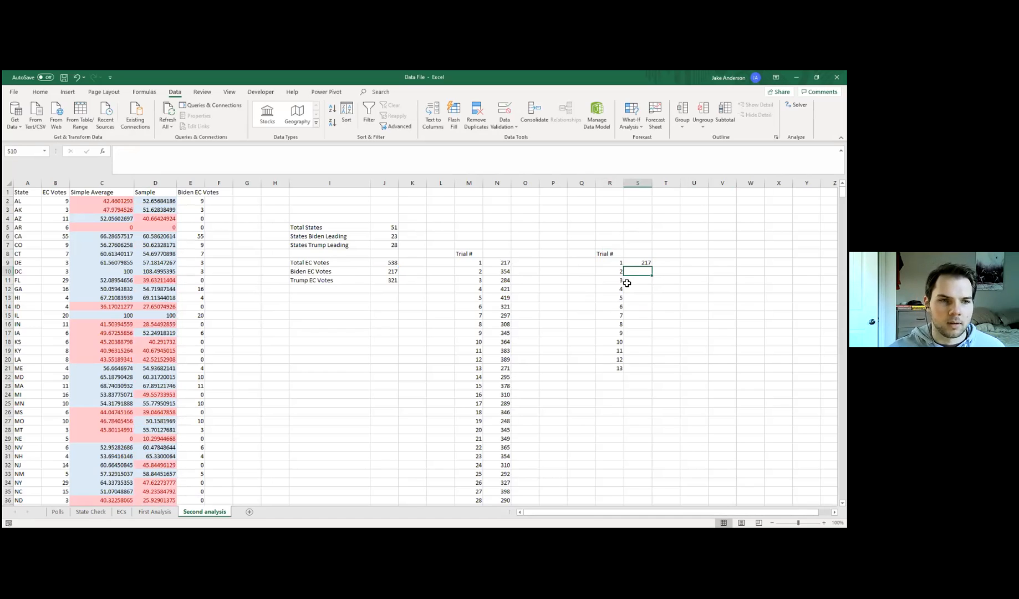
Create a What-If data table over R9:S21 using the empty cell R4 as the column input cell.
left_click_drag(616, 264, 635, 368)
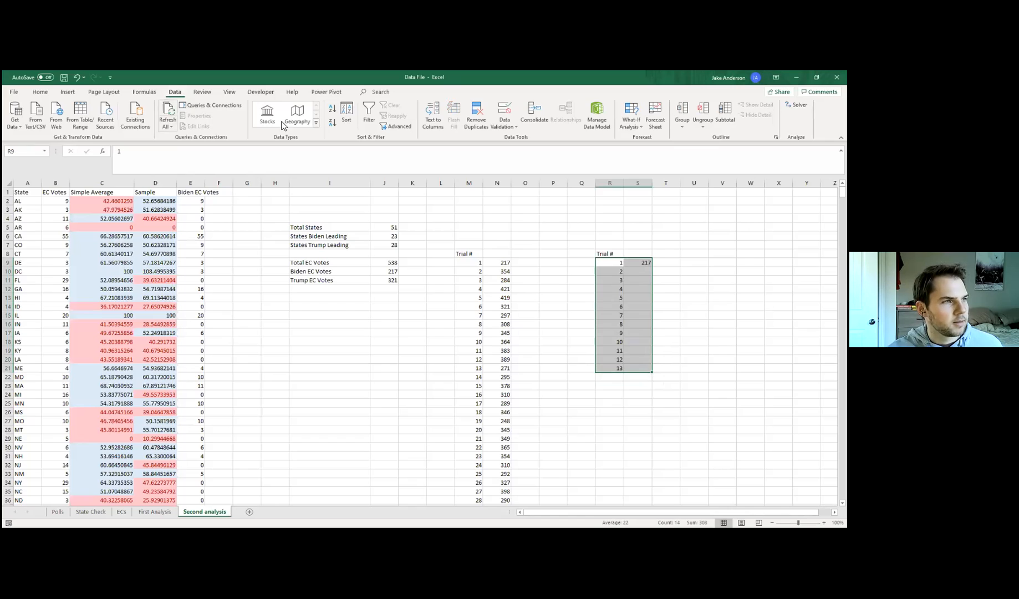
left_click(634, 118)
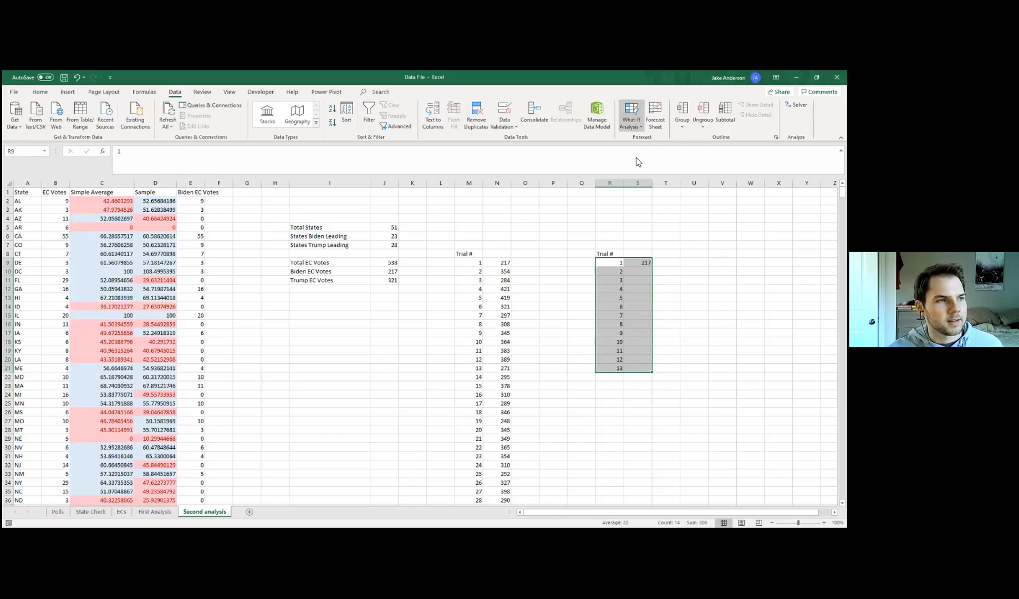
left_click(650, 163)
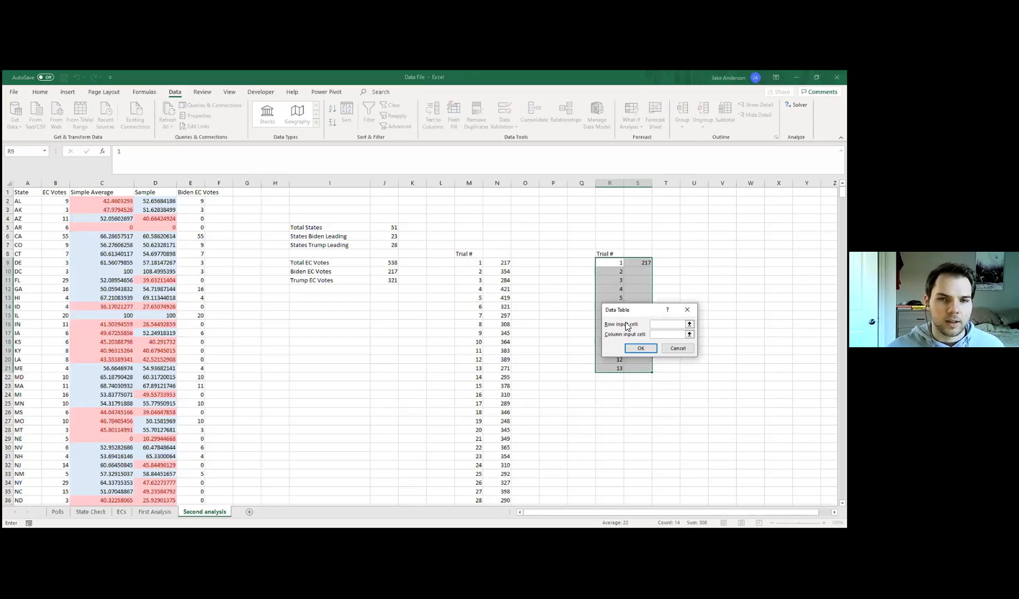
left_click(662, 336)
left_click(608, 220)
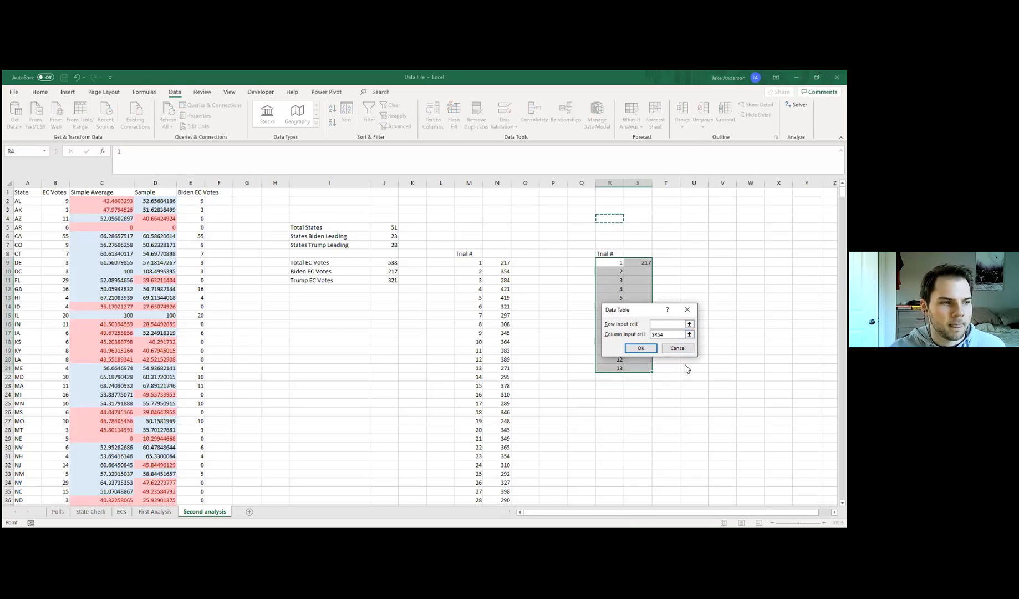
left_click(640, 347)
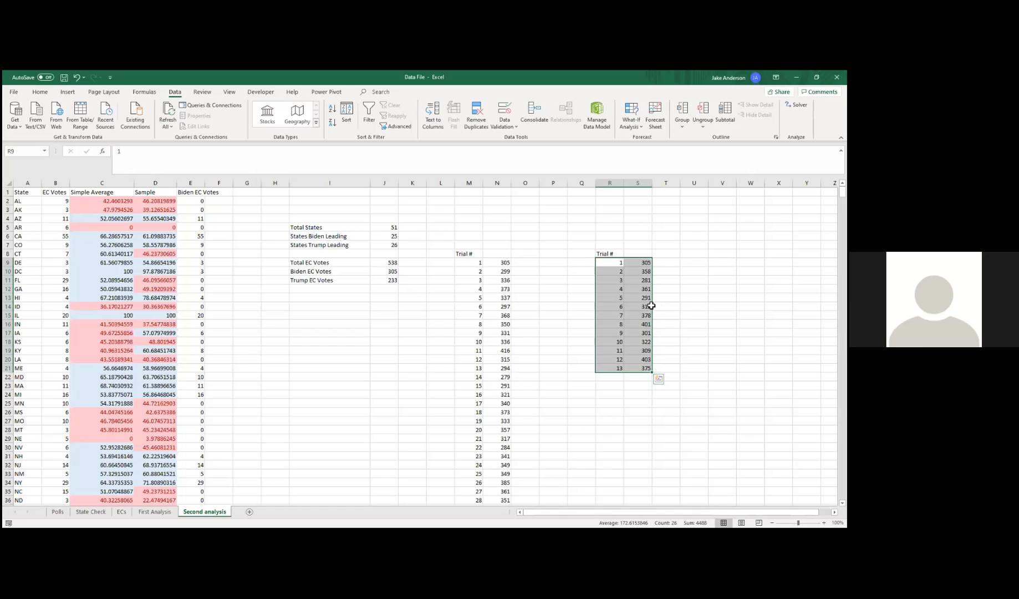
Delete the second trial table by clearing the range Q6:T26.
left_click(693, 347)
left_click_drag(587, 237, 668, 413)
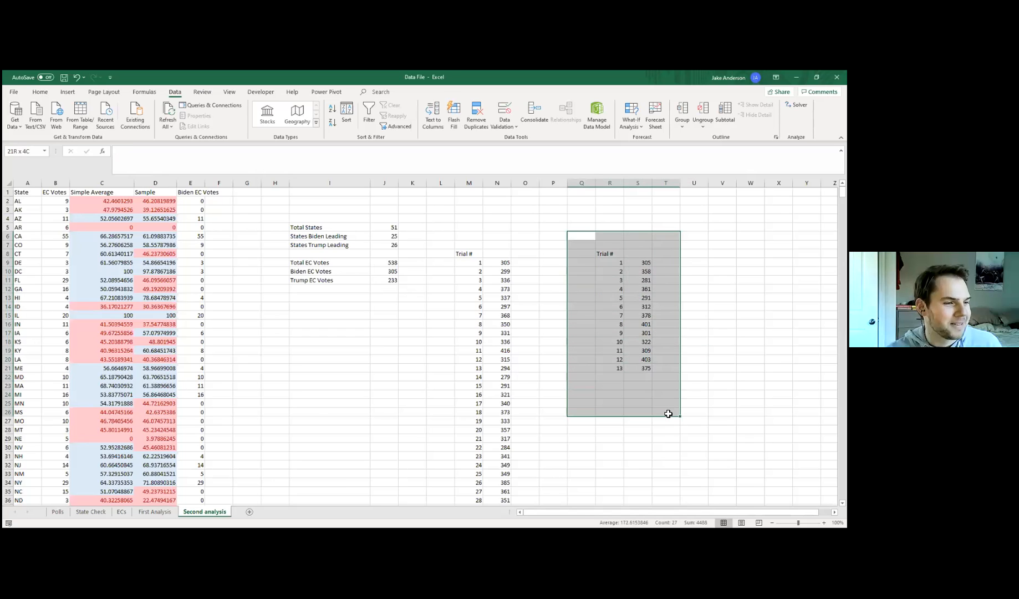
key("Delete")
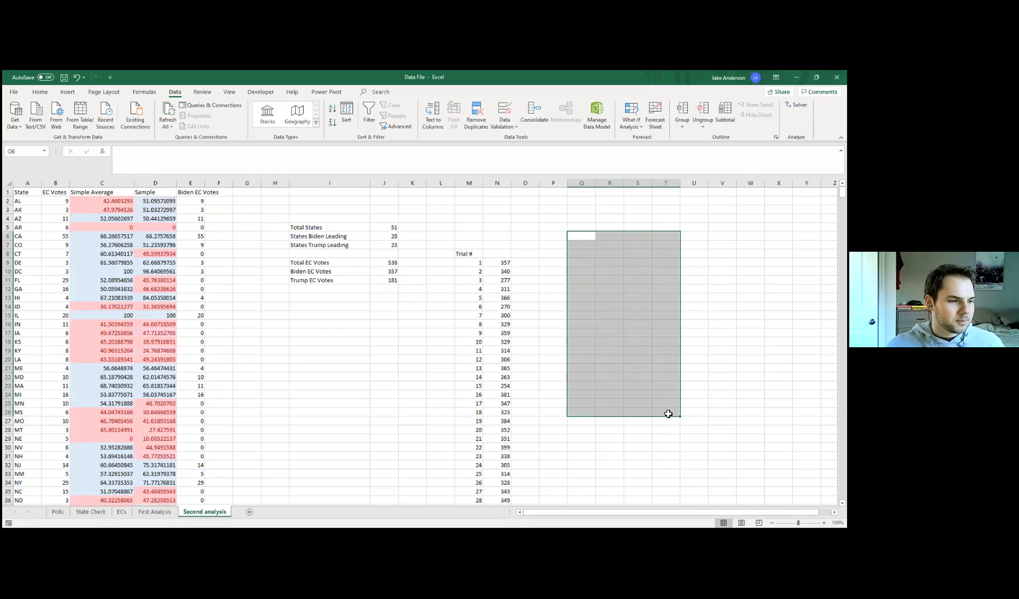
left_click(522, 307)
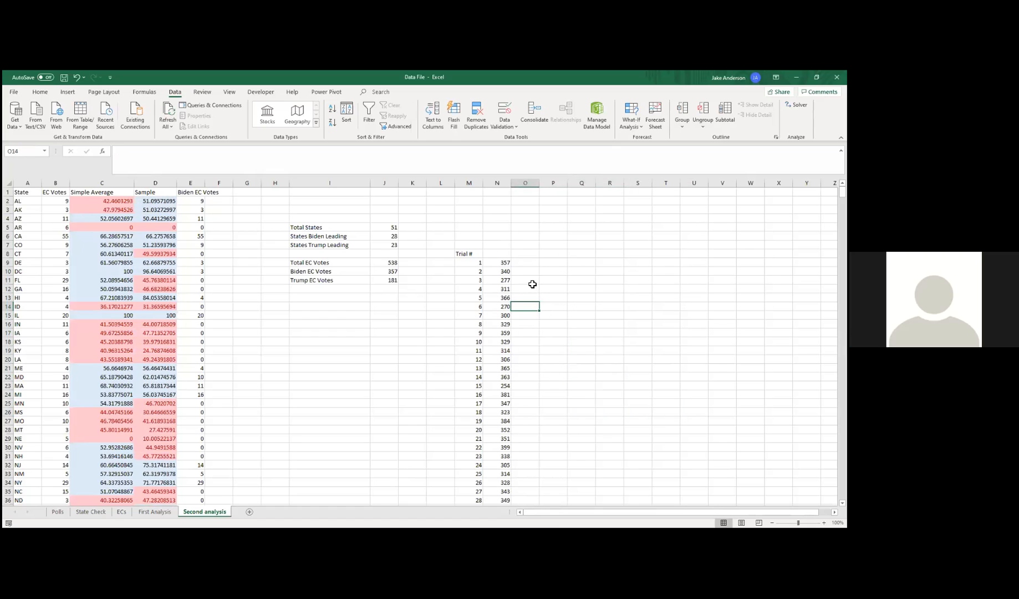
Enter the label "Biden % Win" in M3 and widen column M to fit it.
left_click(476, 209)
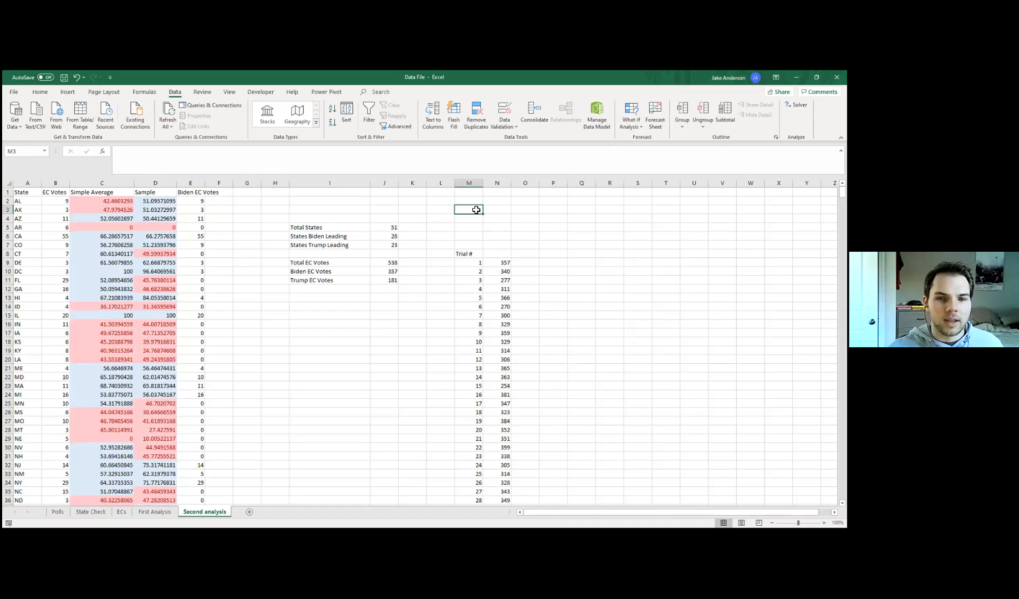
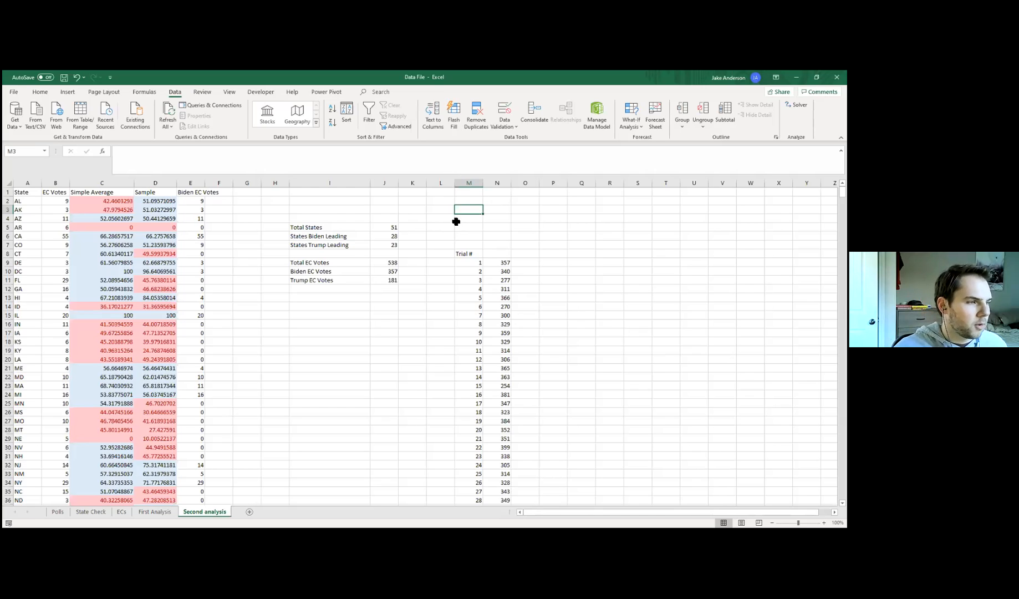
left_click(176, 162)
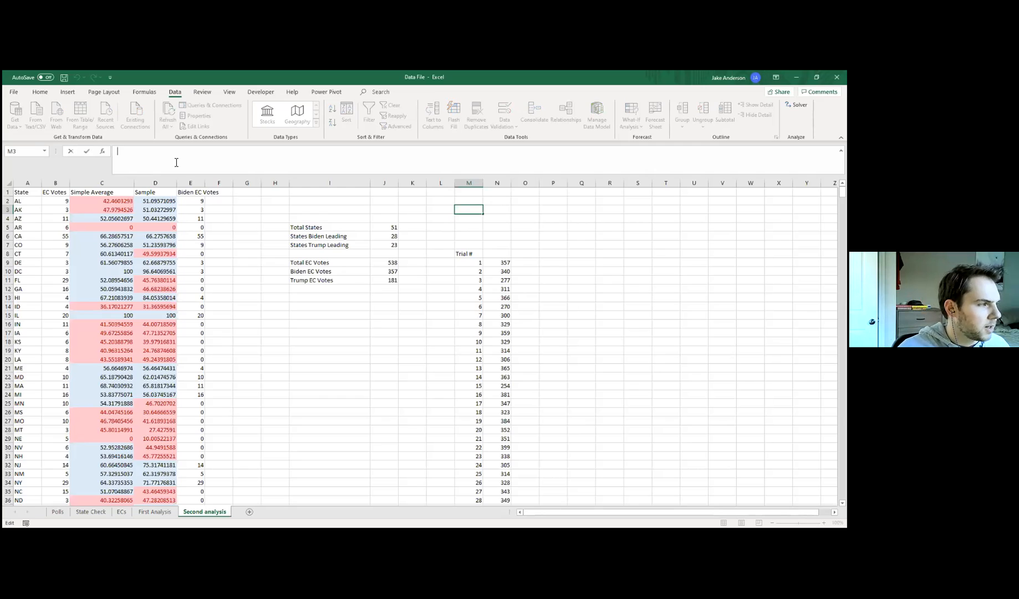
type("Biden")
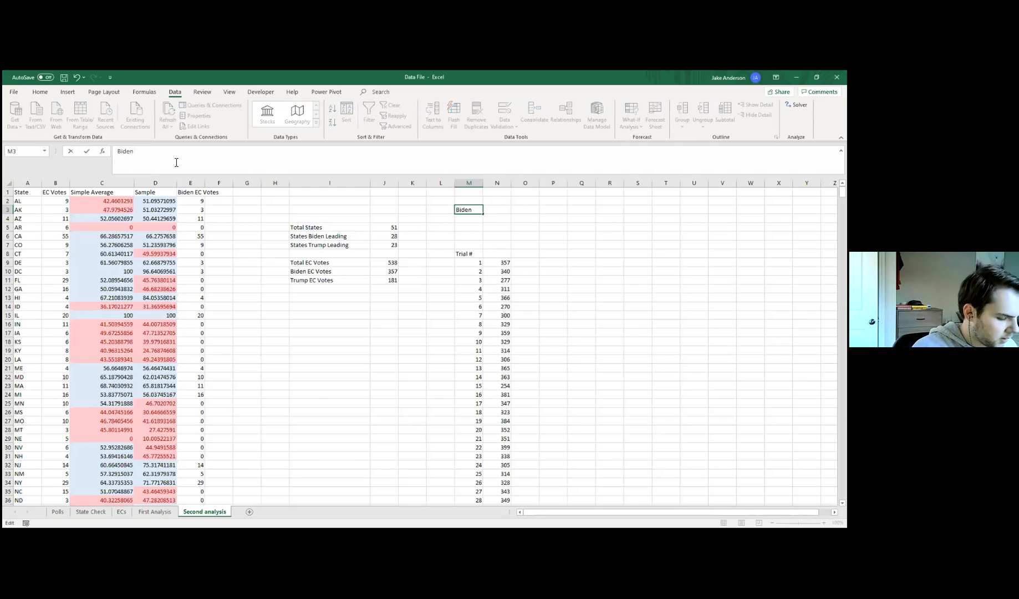
type(" % Win")
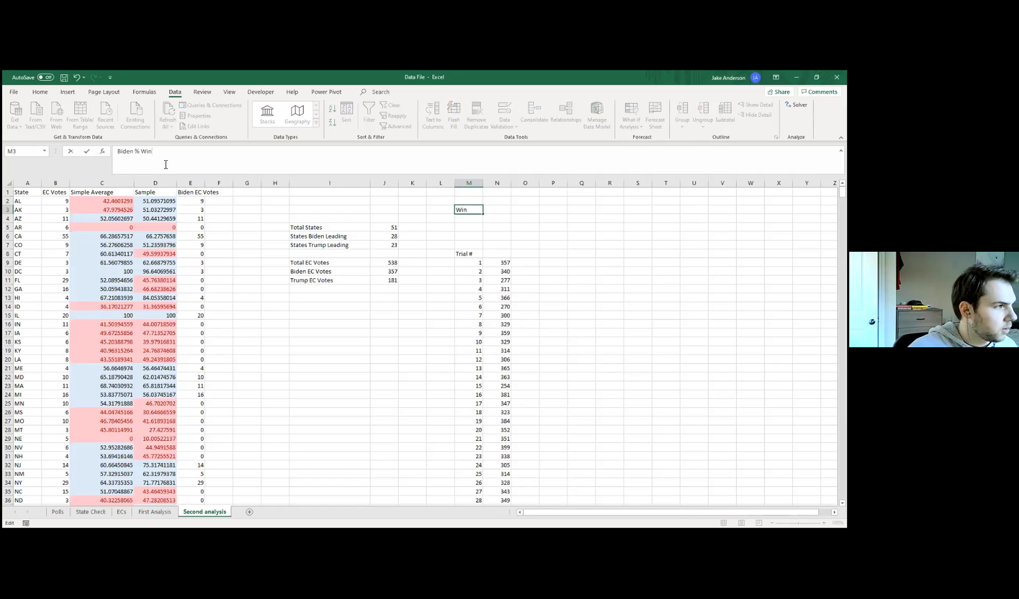
left_click_drag(435, 282, 450, 271)
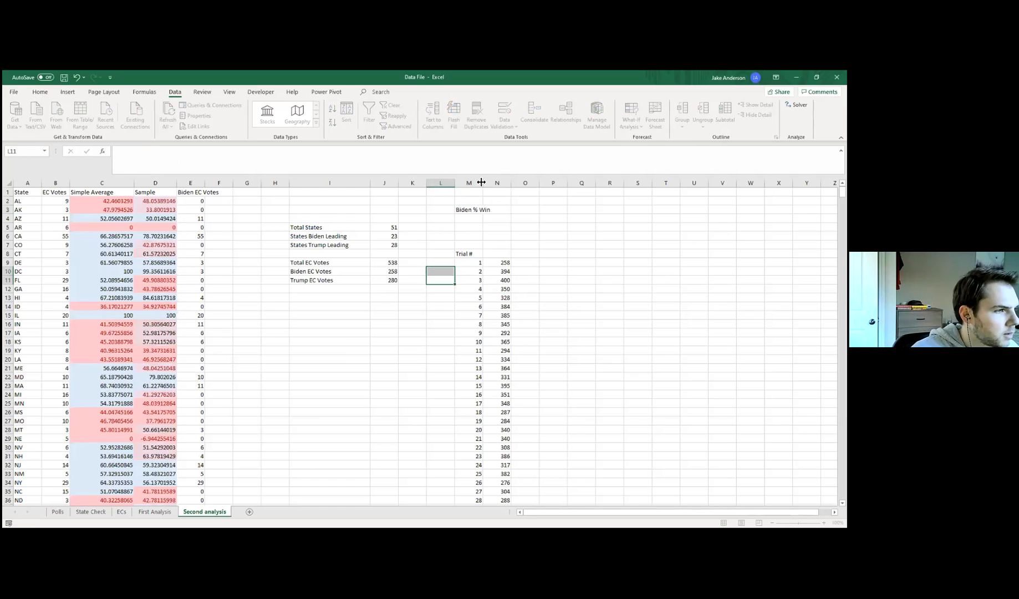
left_click_drag(484, 183, 496, 182)
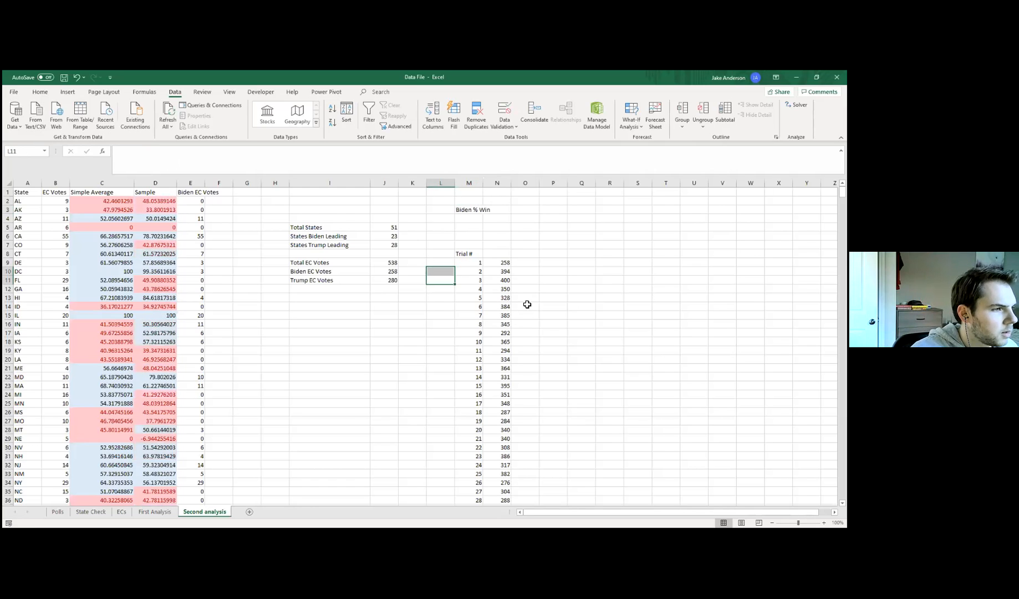
Begin a COUNTIF formula in N3 with the simulated electoral votes N9:N1008 as its range.
left_click(508, 209)
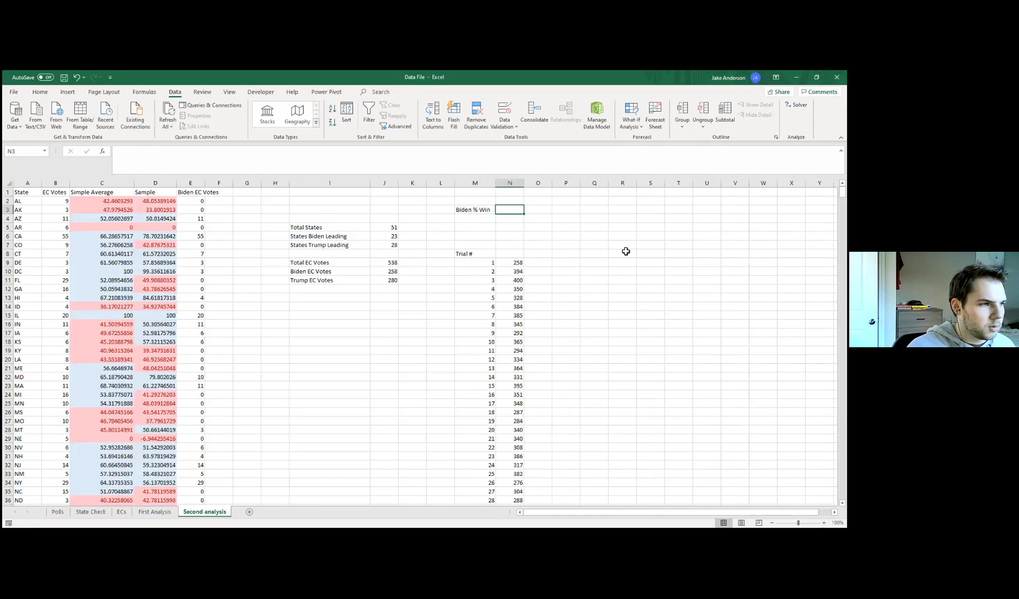
type("=")
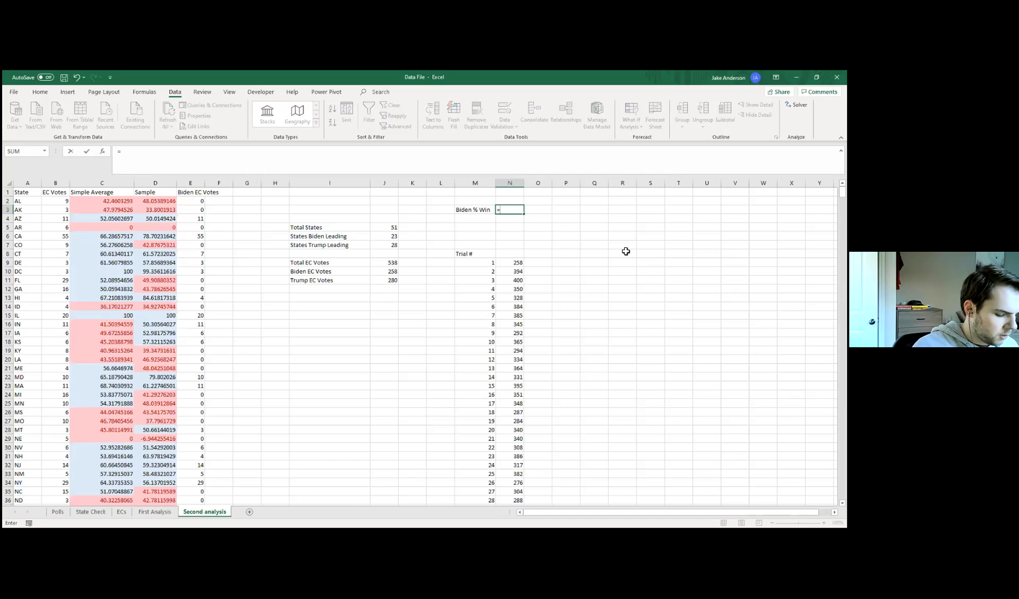
type("count")
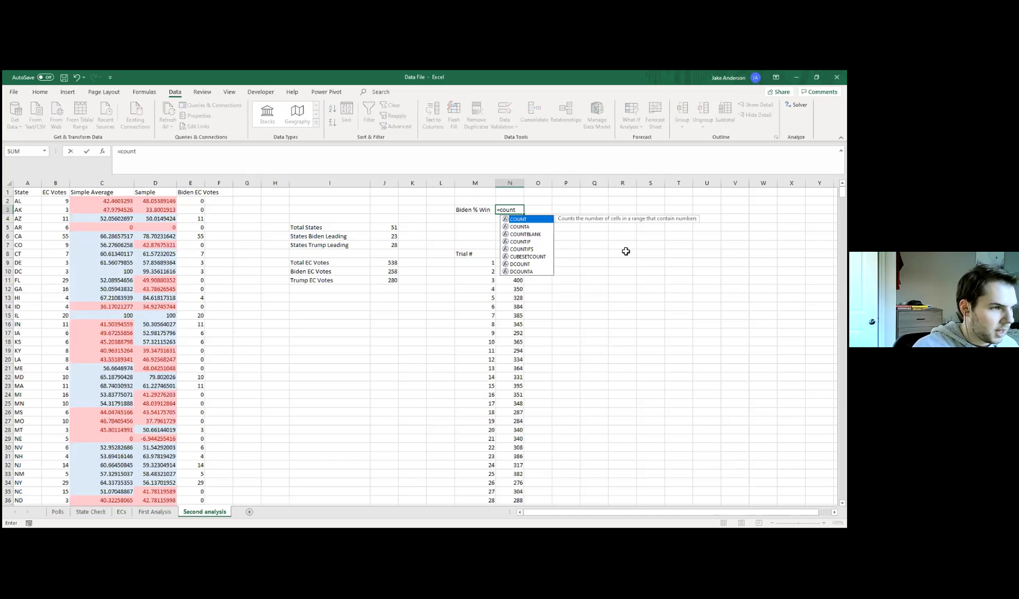
type("if(")
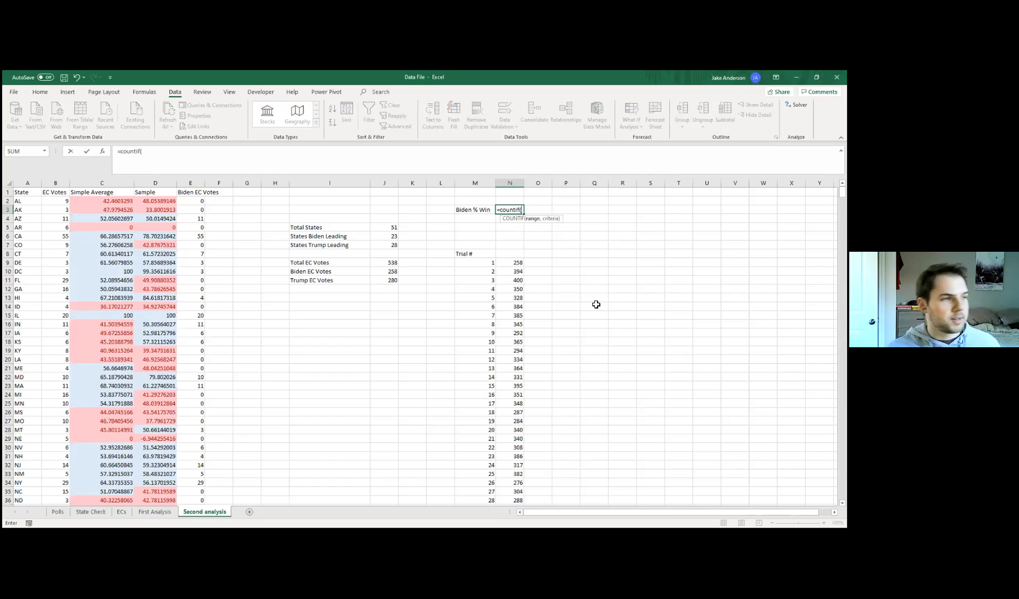
left_click(517, 264)
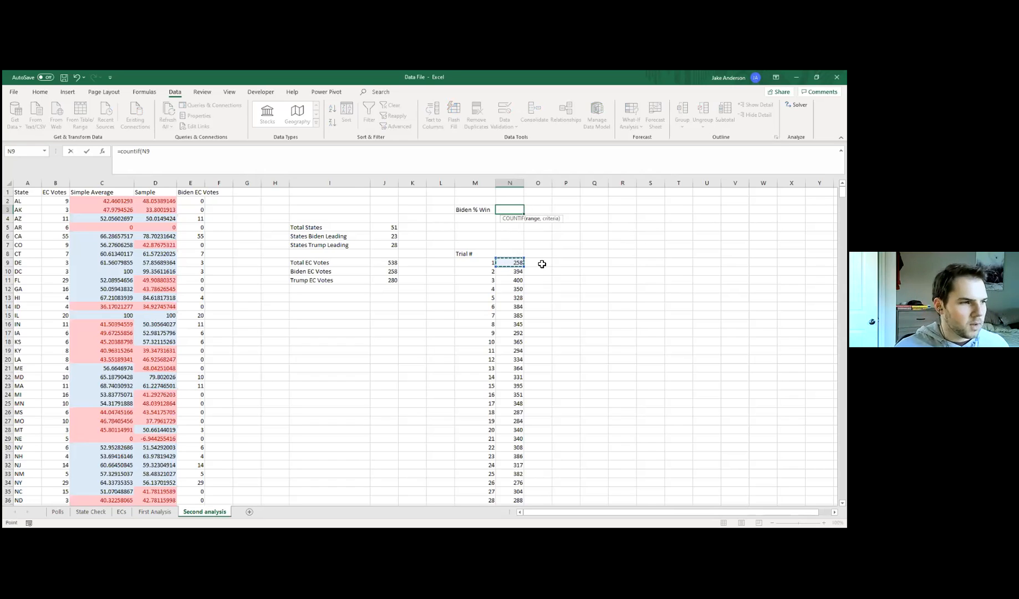
key("ctrl+shift+Down")
left_click(176, 152)
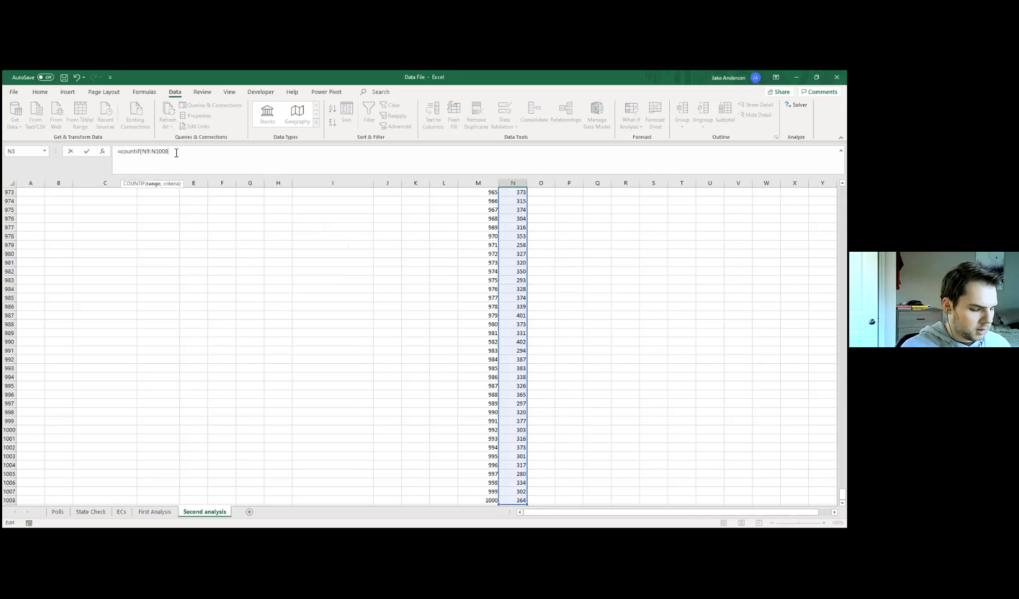
Complete the COUNTIF formula in N3 with the criterion ">"&269 and divide the count by 1000.
type(",")
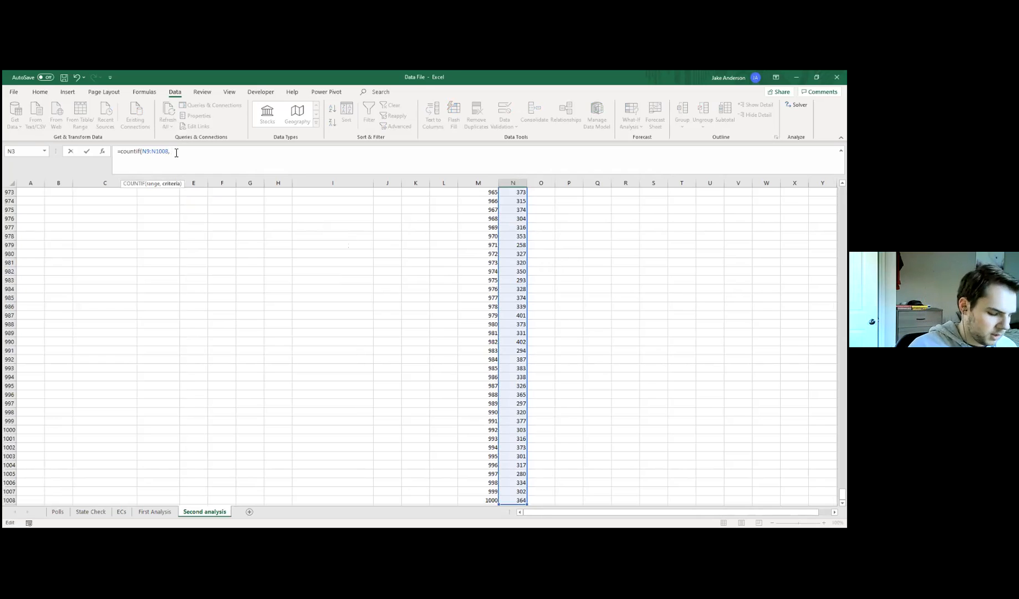
type("\"")
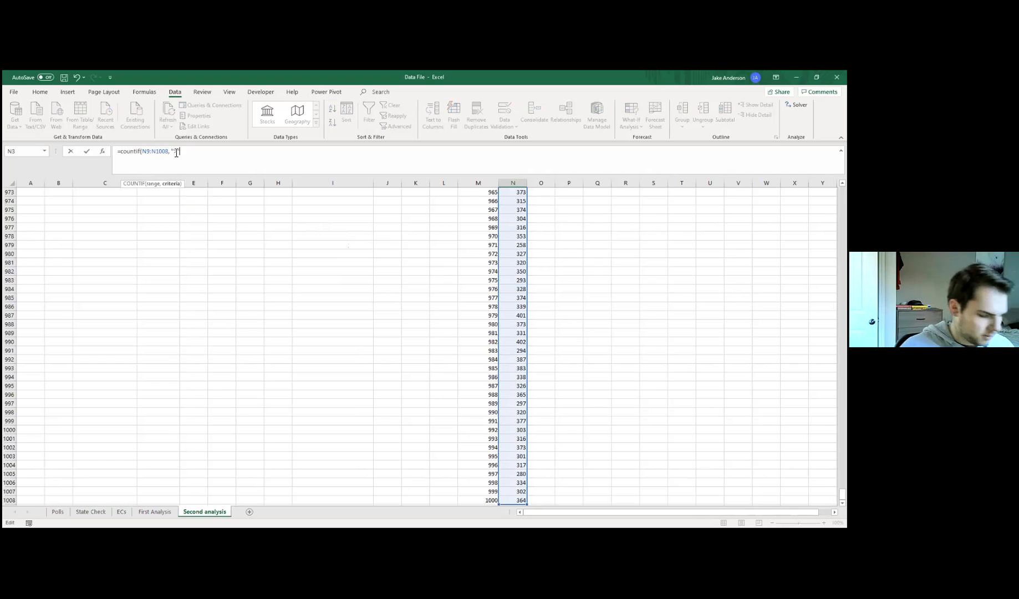
type("26")
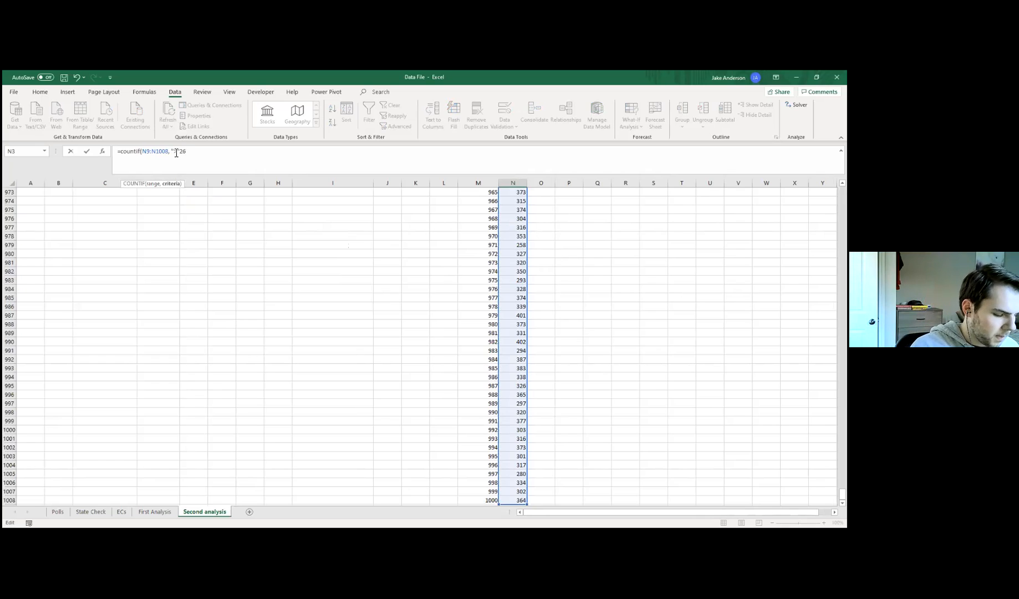
type("9")
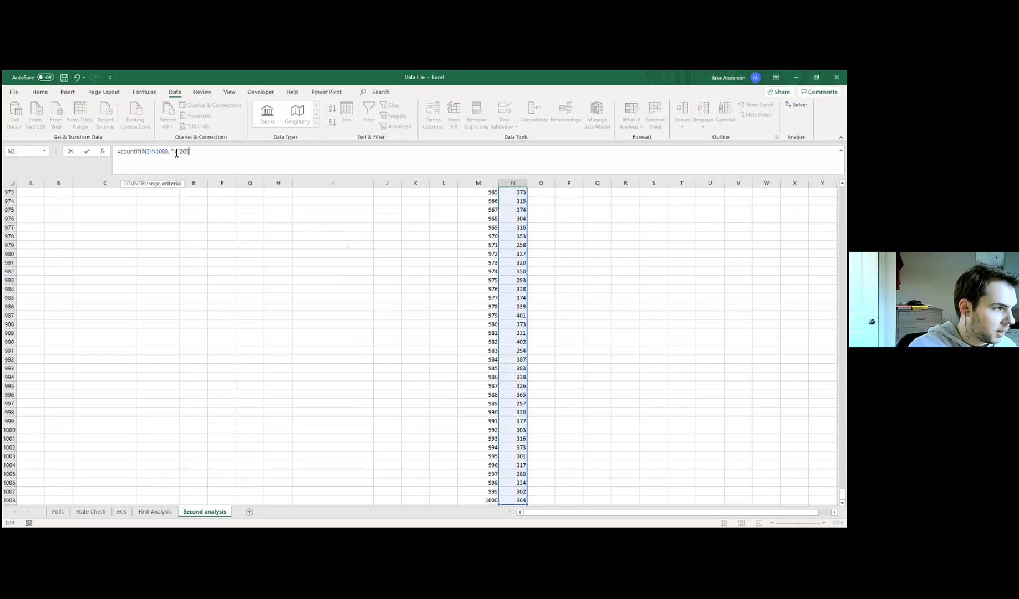
type(",")
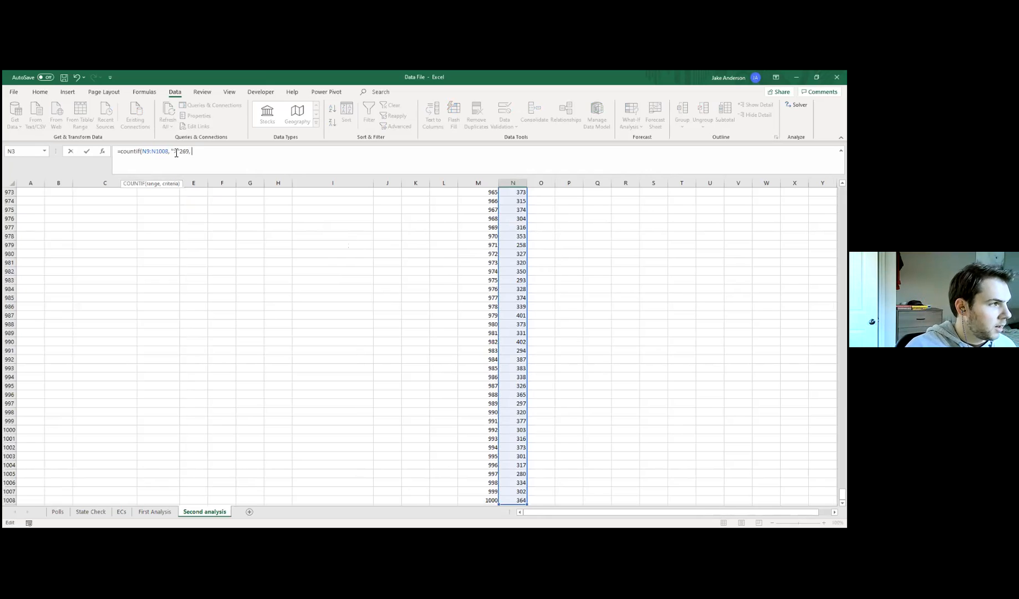
key("BackSpace")
type(")")
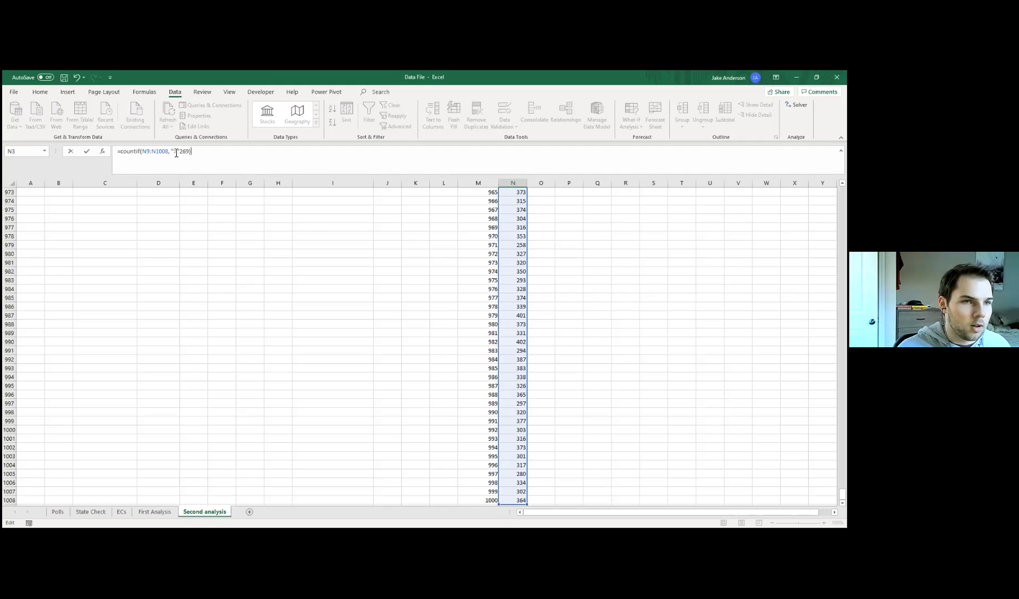
type("/")
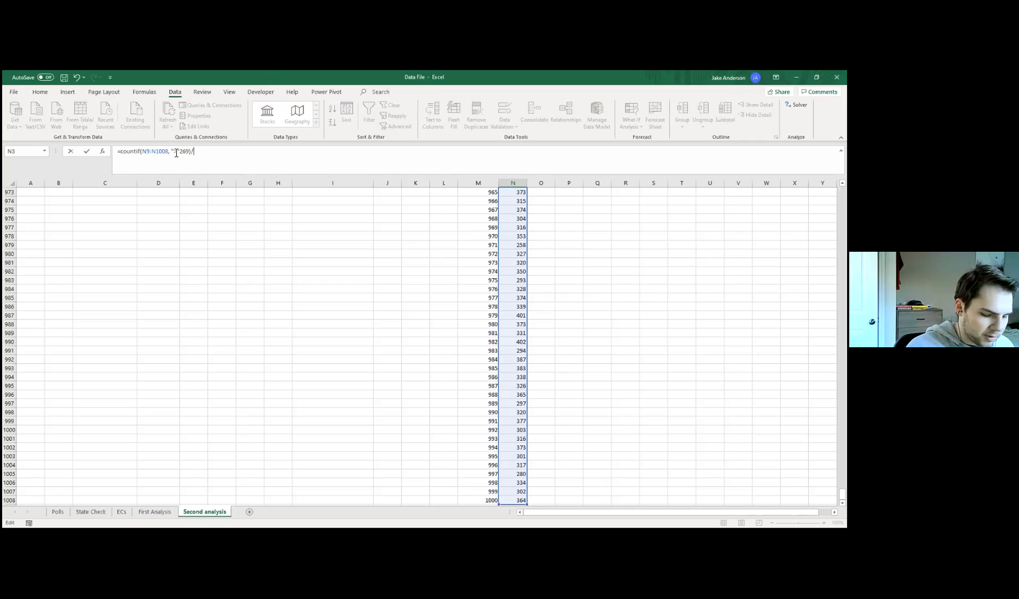
type("1000")
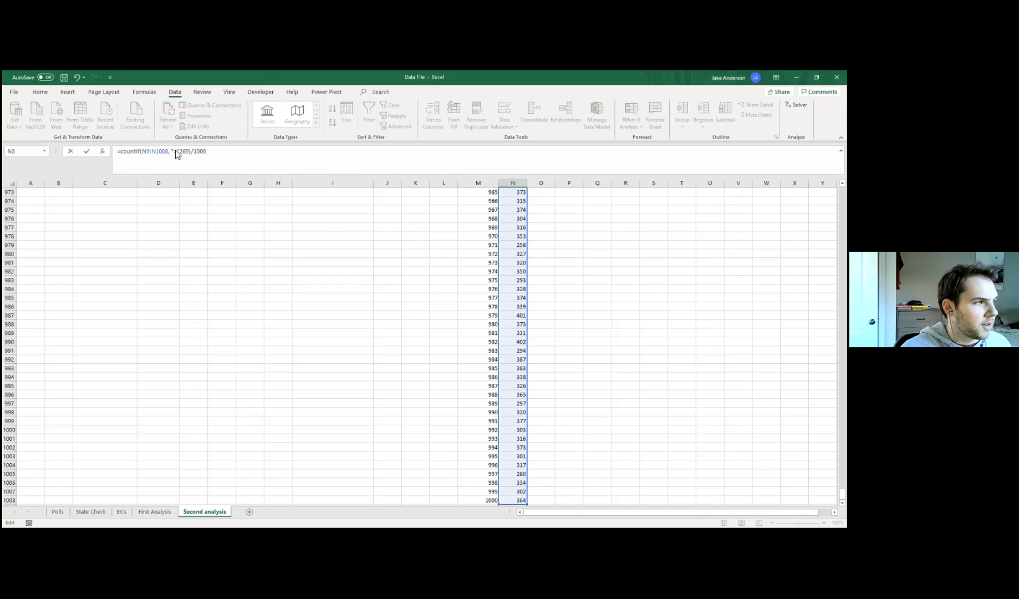
key("Return")
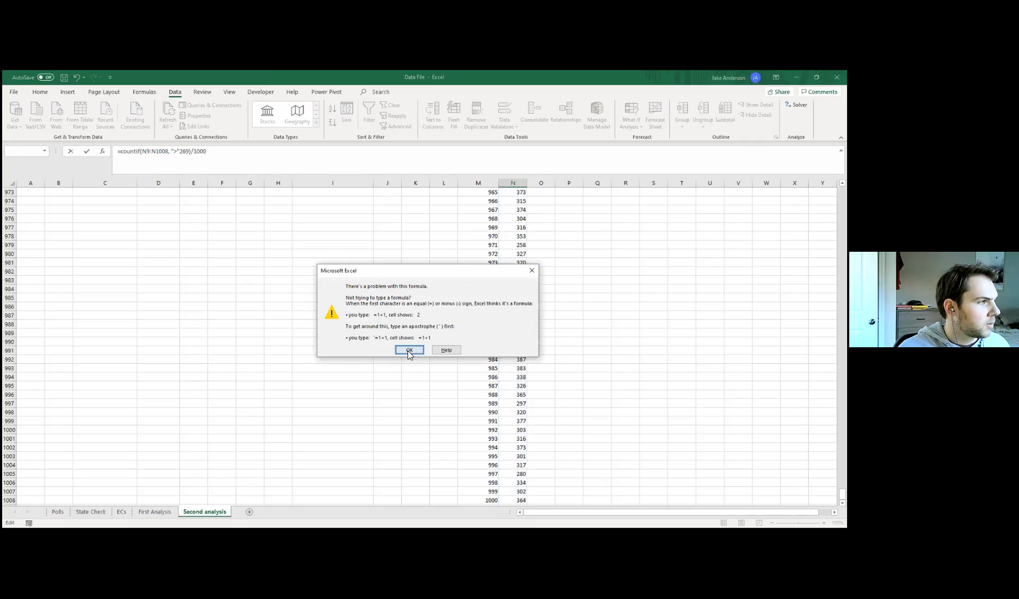
key("Return")
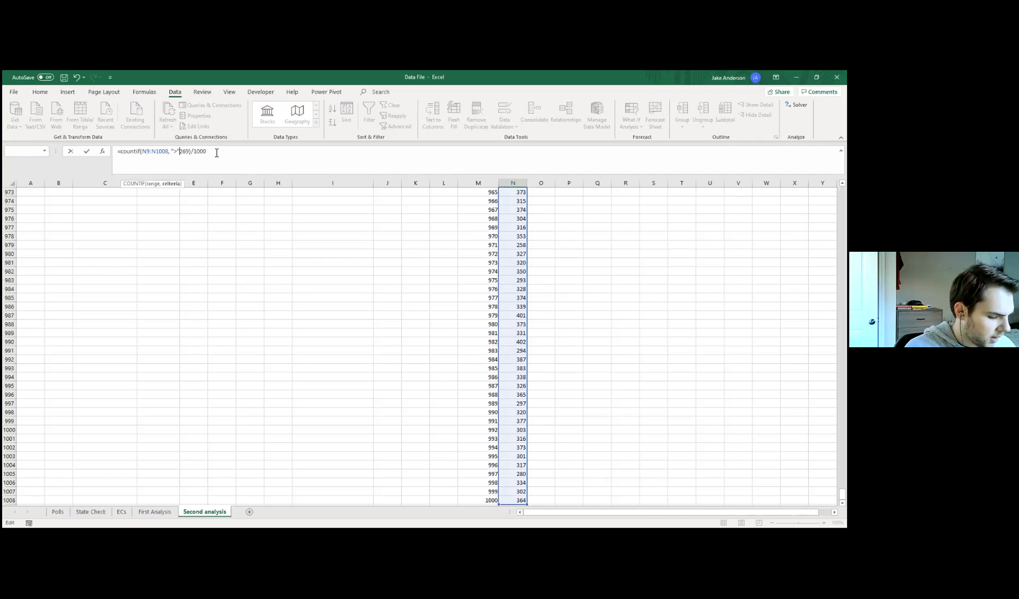
type("&")
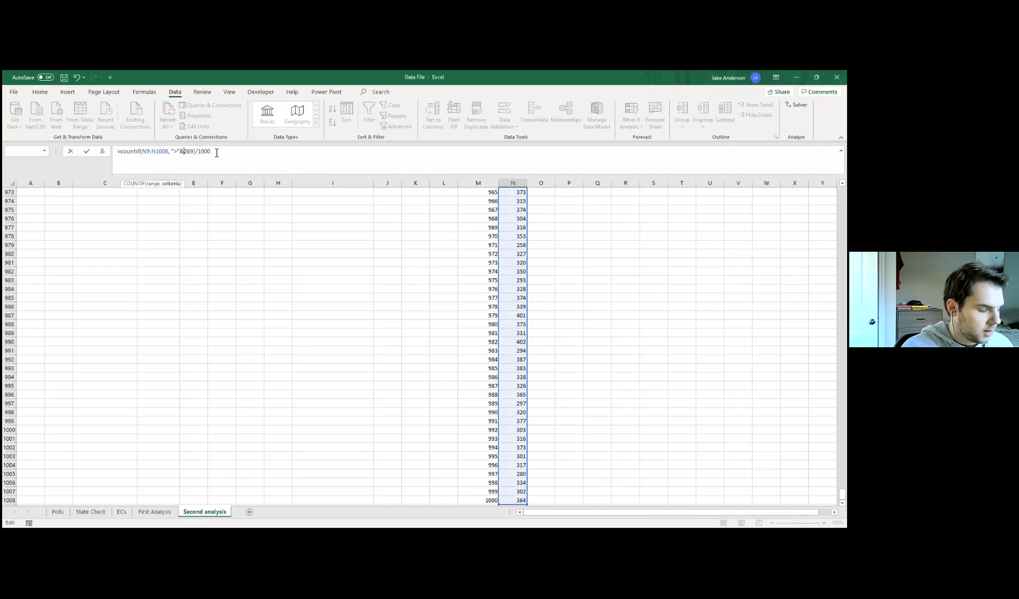
key("Return")
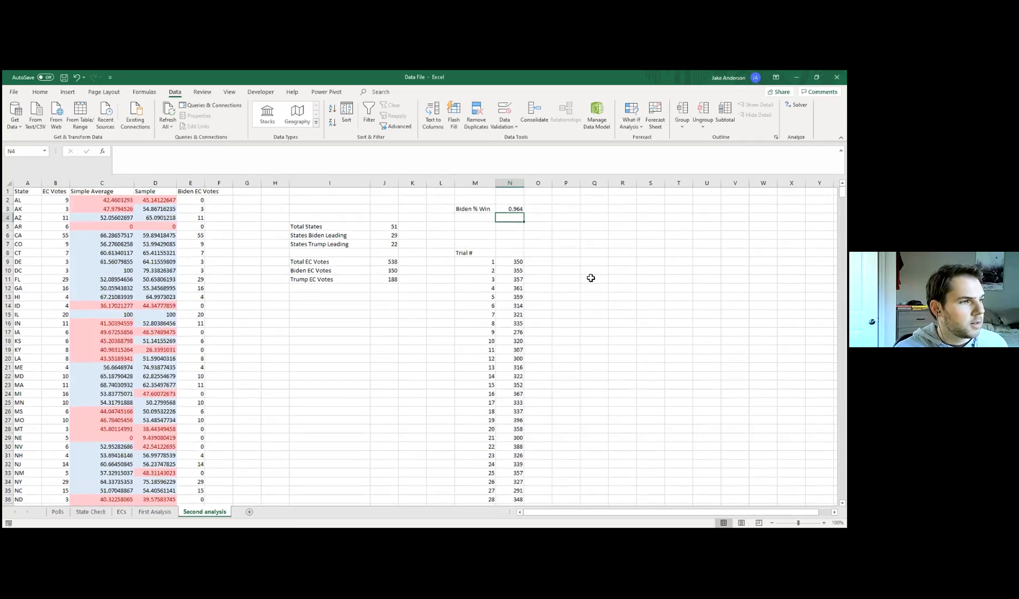
Format the Biden win result in N3 as a percentage with two decimal places.
left_click(523, 210)
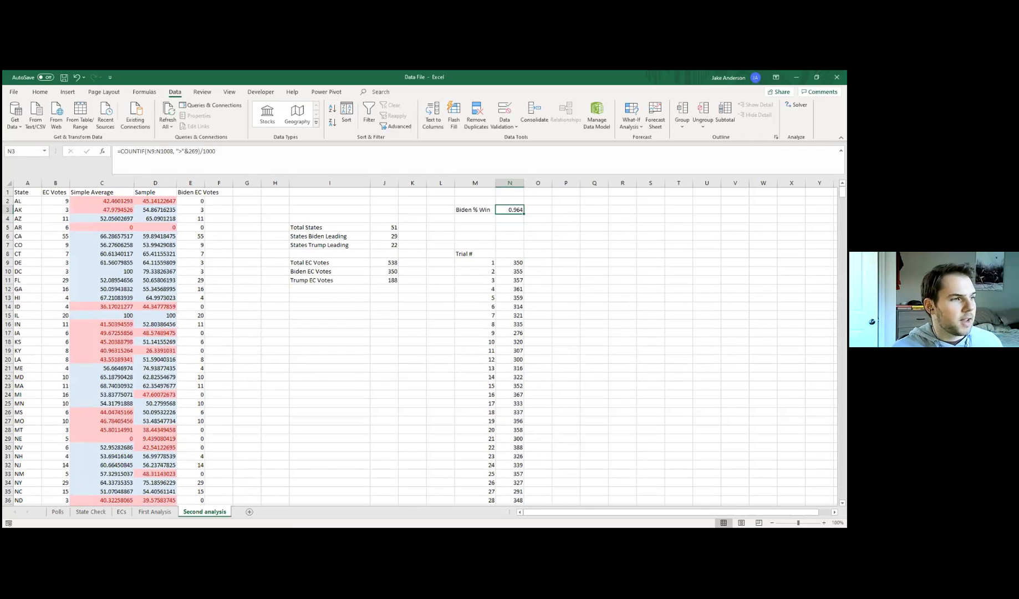
left_click(65, 92)
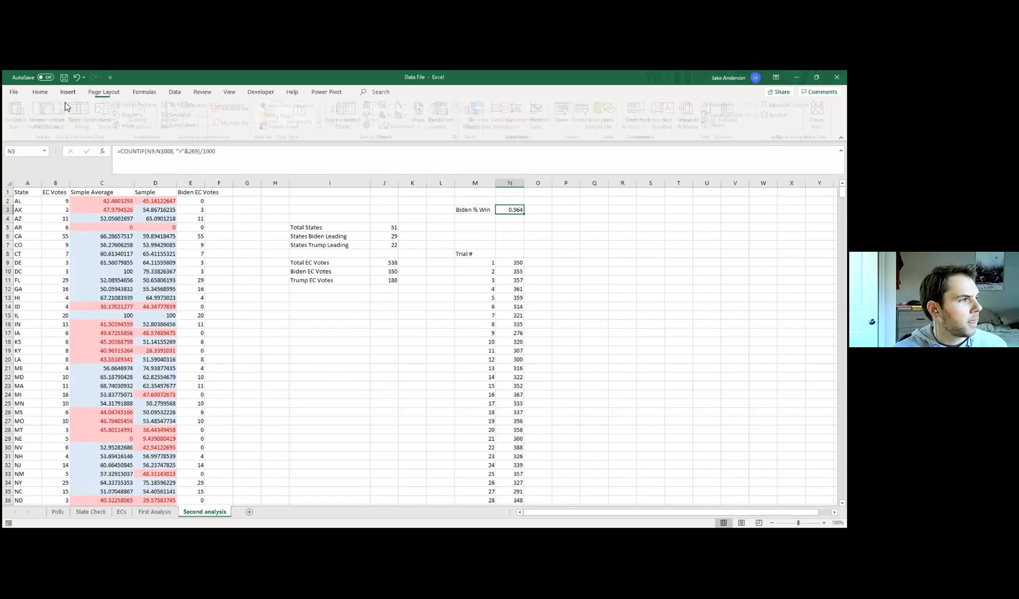
left_click(40, 92)
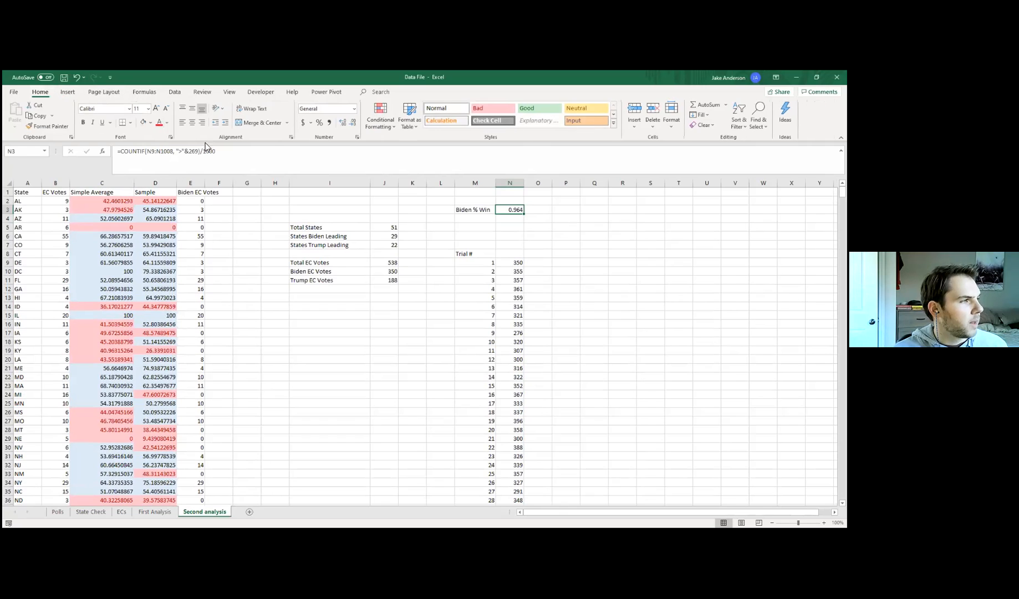
left_click(318, 122)
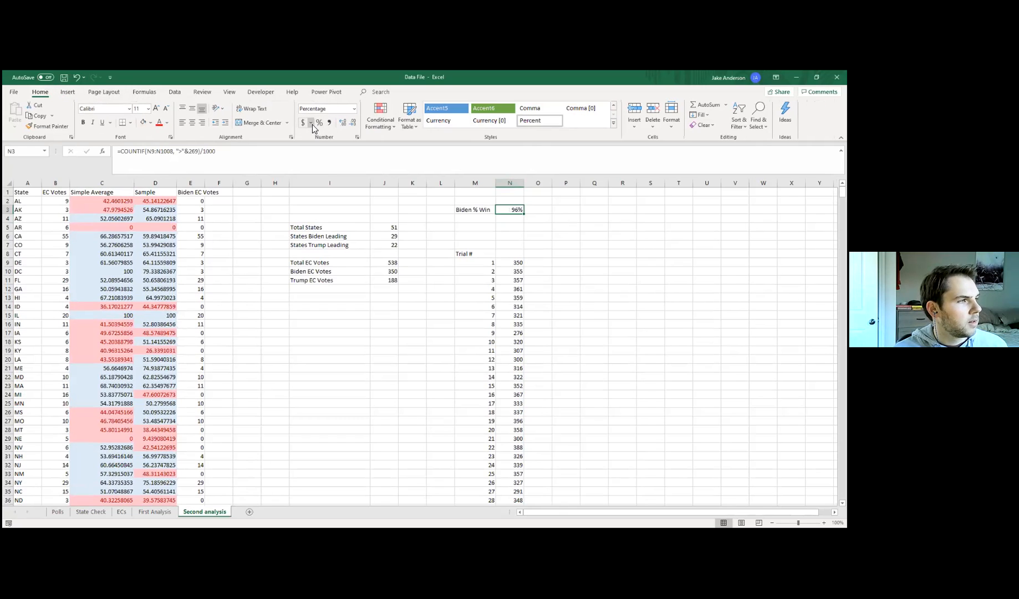
left_click(342, 122)
left_click(342, 122)
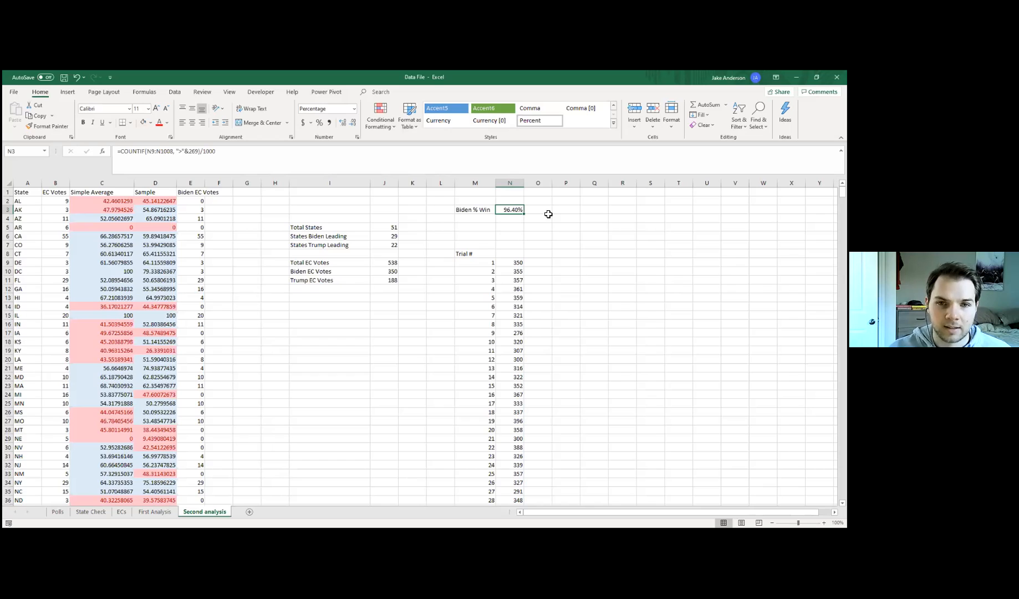
Enter the label "Trump % Win" in M4 below the Biden label.
left_click(487, 220)
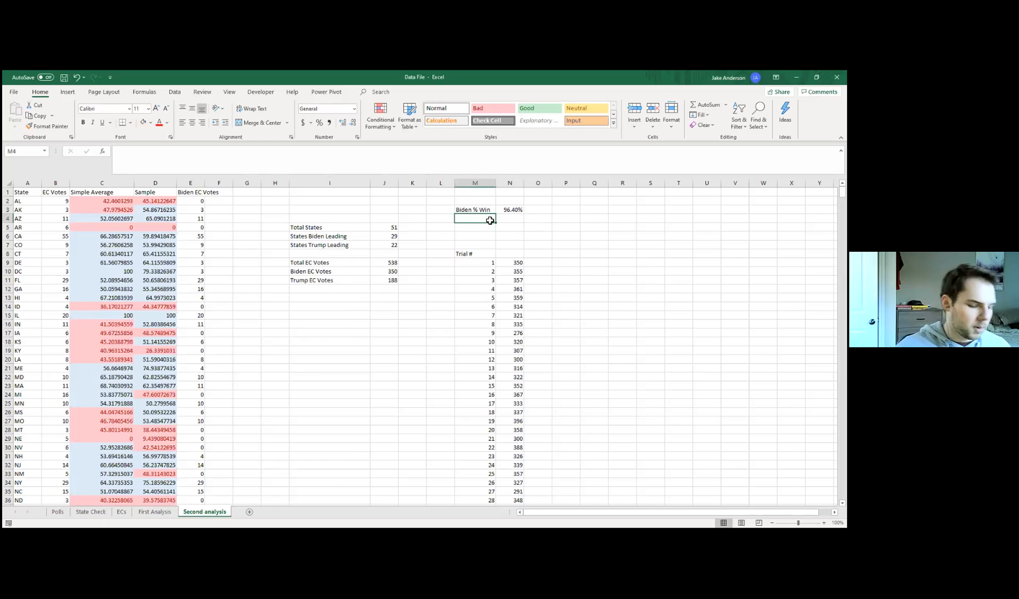
type("Trump")
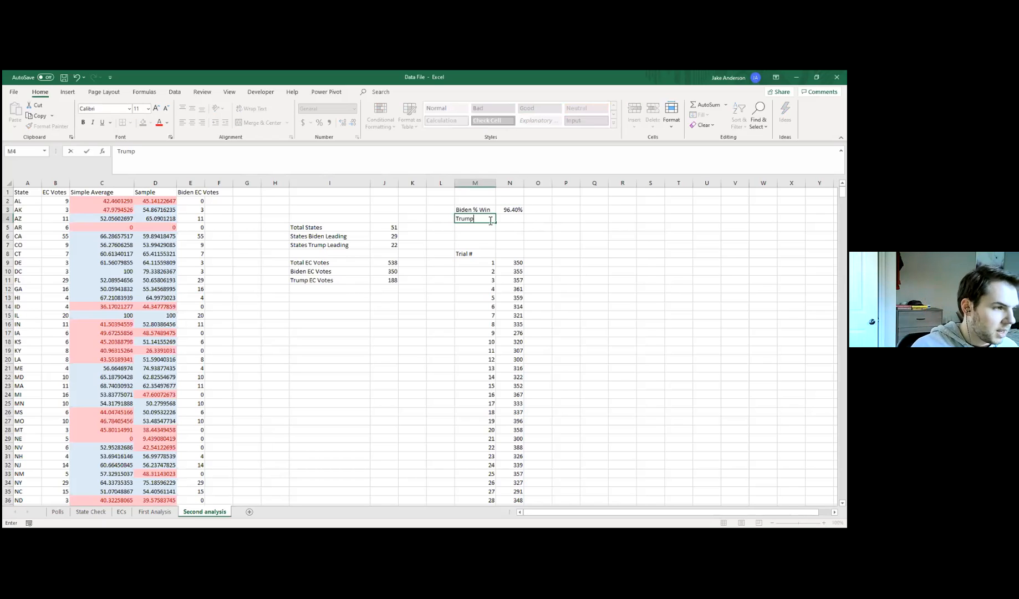
type(" % Win")
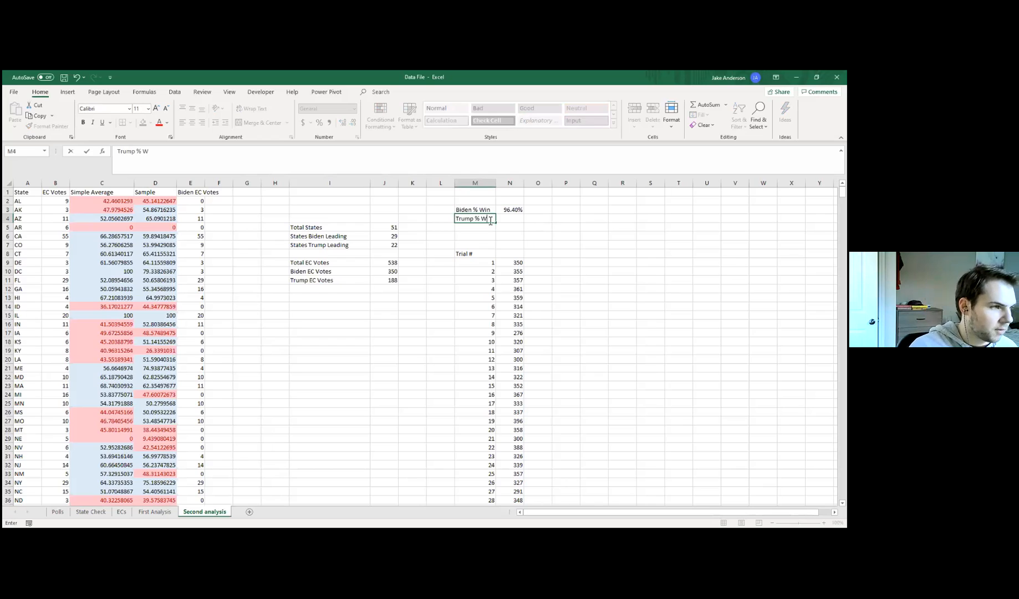
left_click(519, 255)
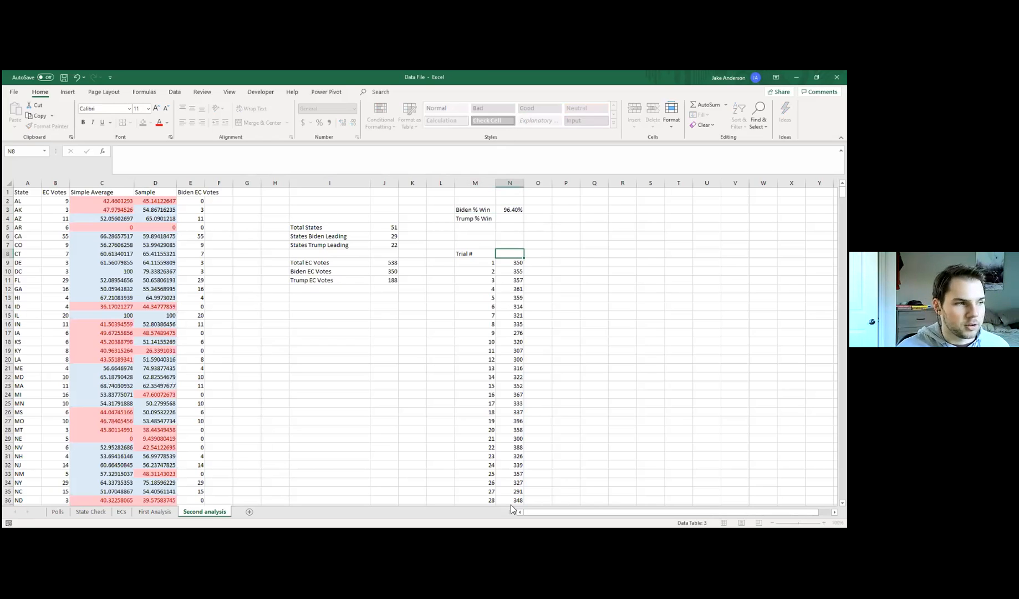
Calculate Trump's win percentage in N4 with the formula =1-N3.
left_click(511, 220)
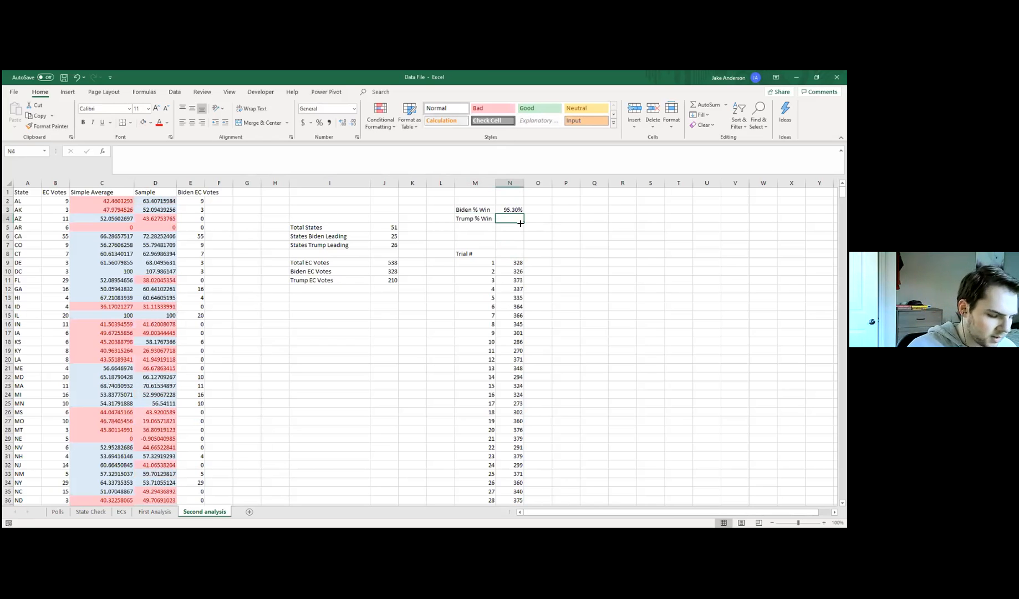
type("=1")
left_click(517, 208)
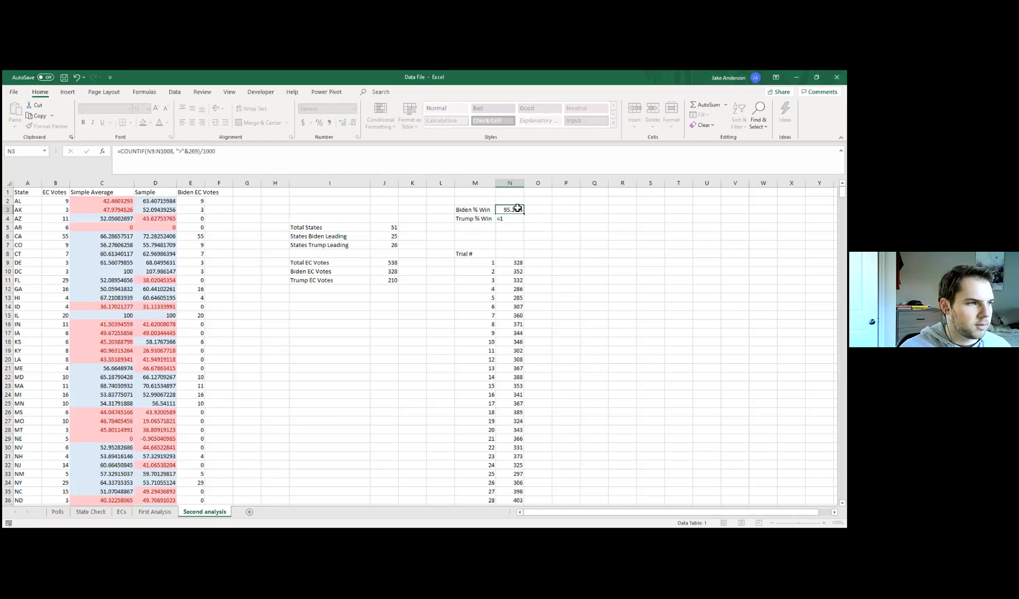
left_click(511, 219)
left_click(183, 154)
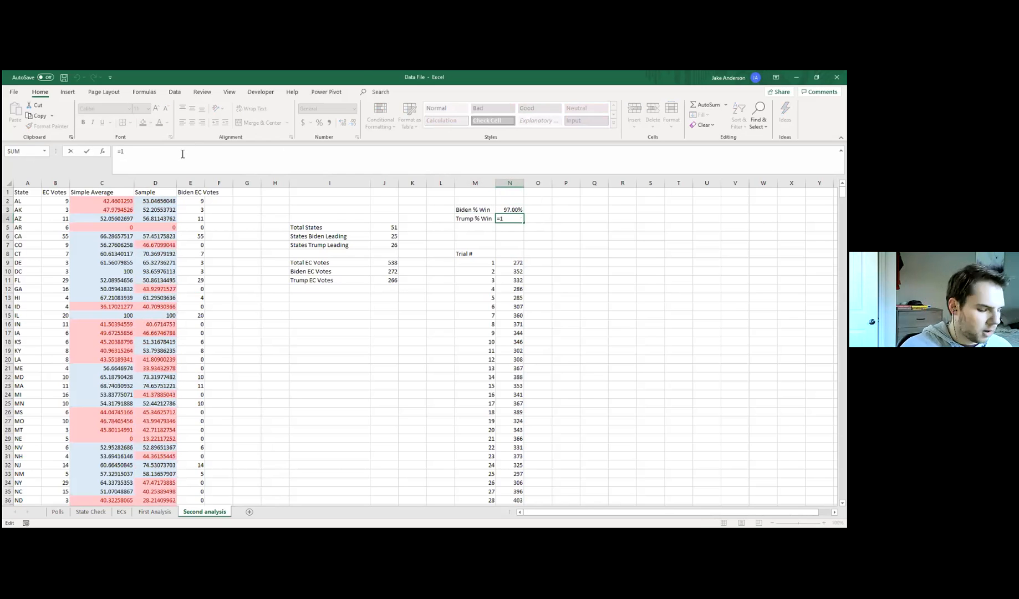
type("-")
left_click(510, 211)
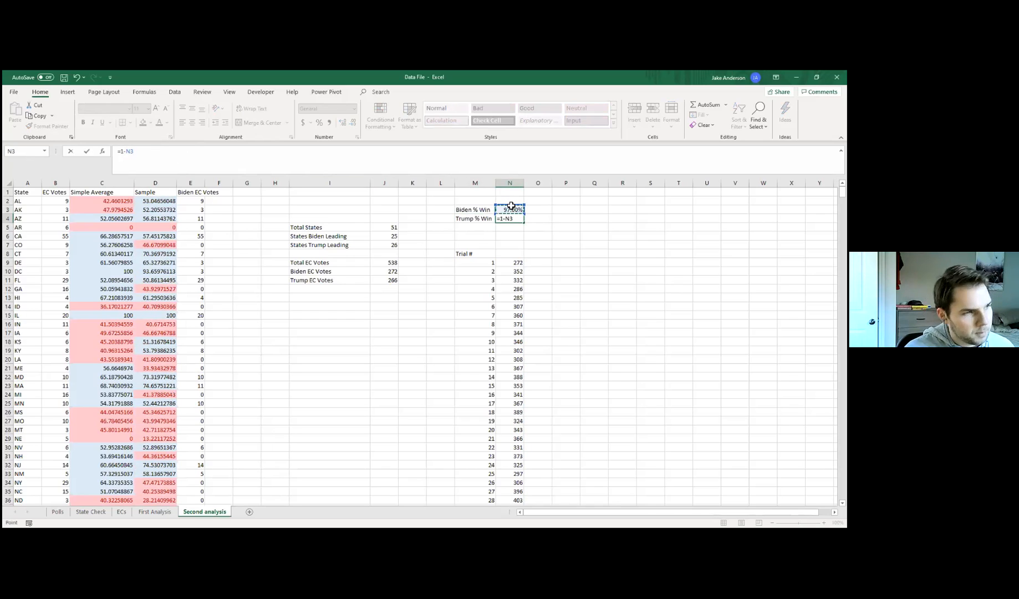
key("Return")
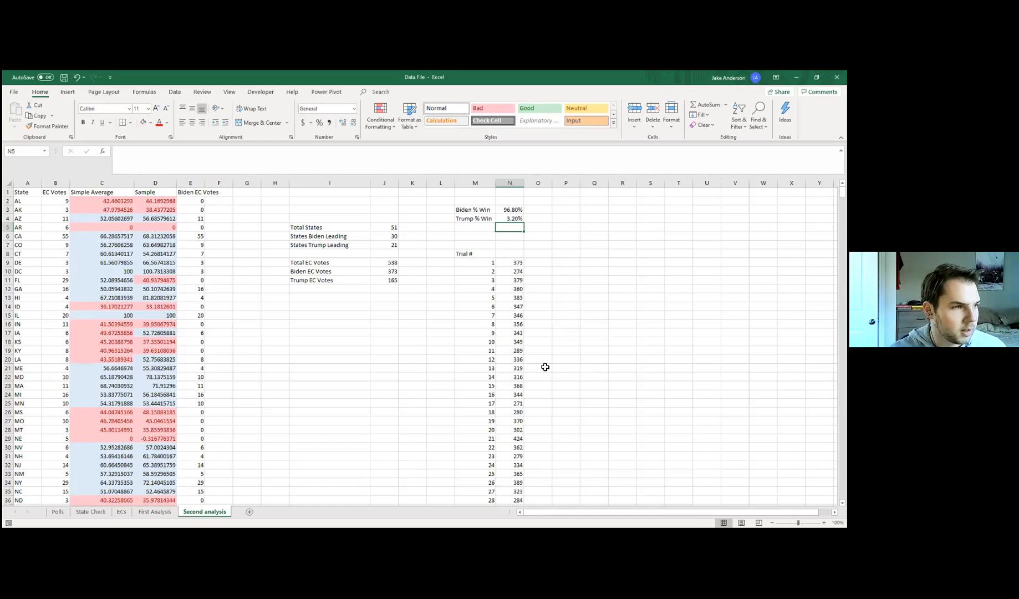
Recalculate the simulation four times to compare the Biden and Trump win percentages across runs.
key("F9")
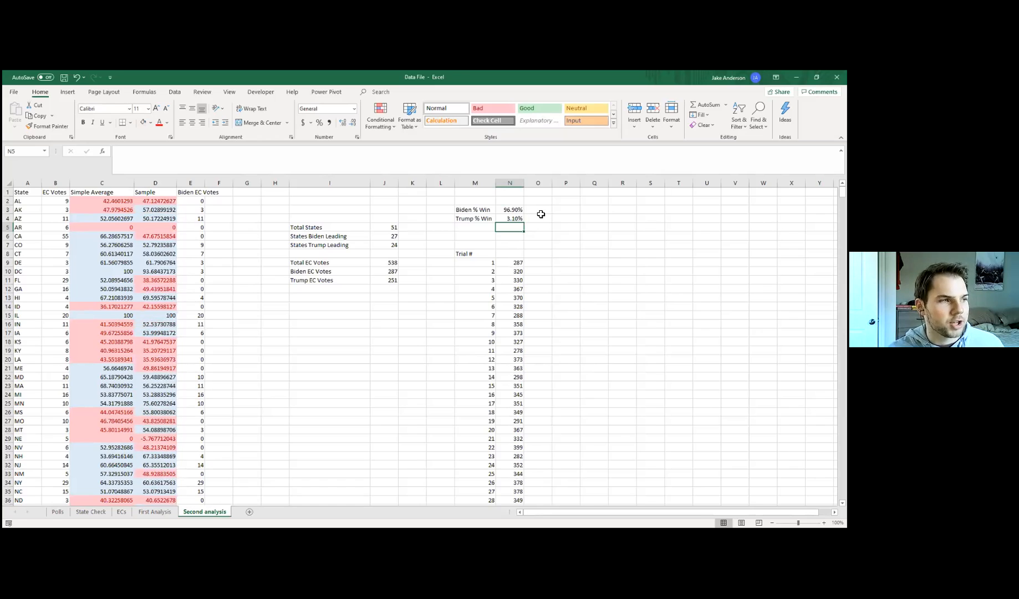
key("F9")
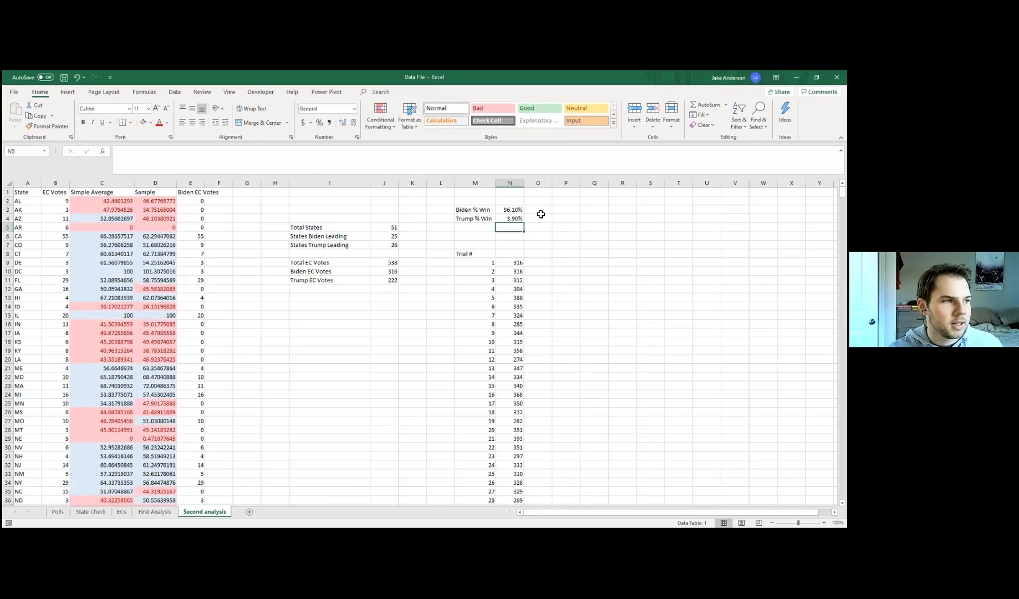
key("F9")
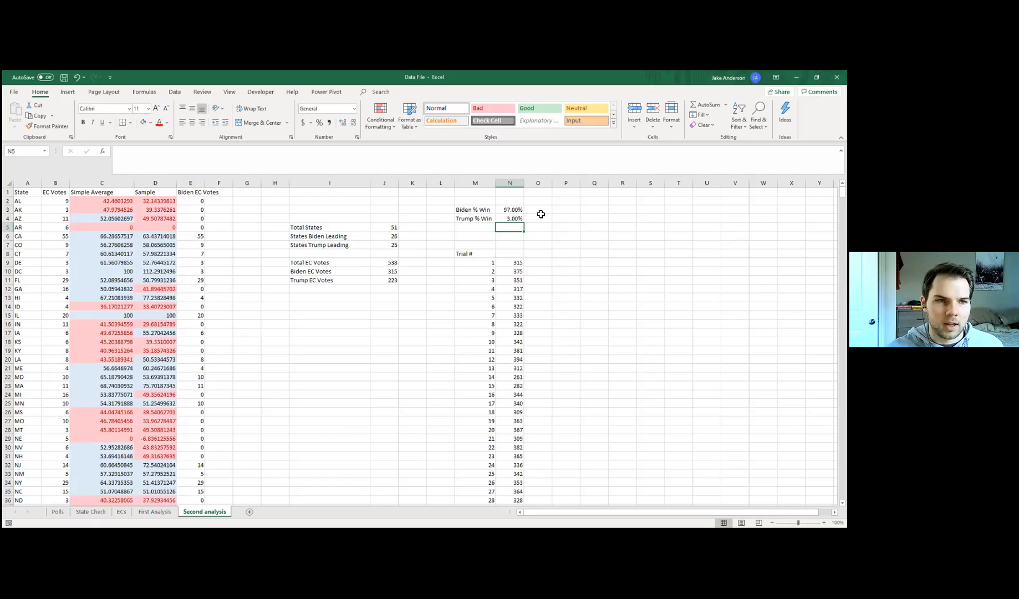
key("F9")
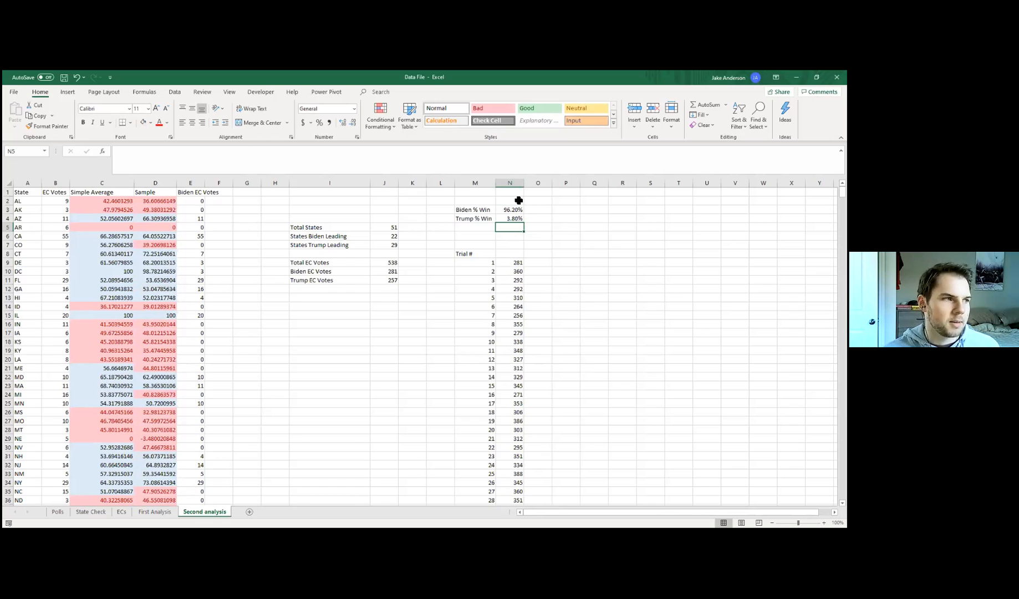
left_click_drag(482, 208, 512, 219)
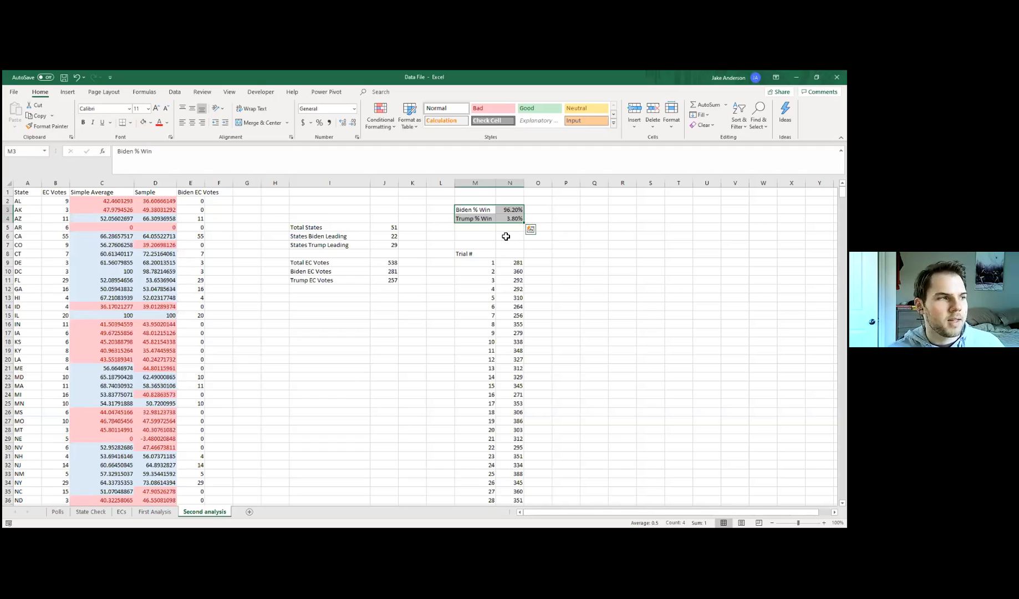
left_click(502, 237)
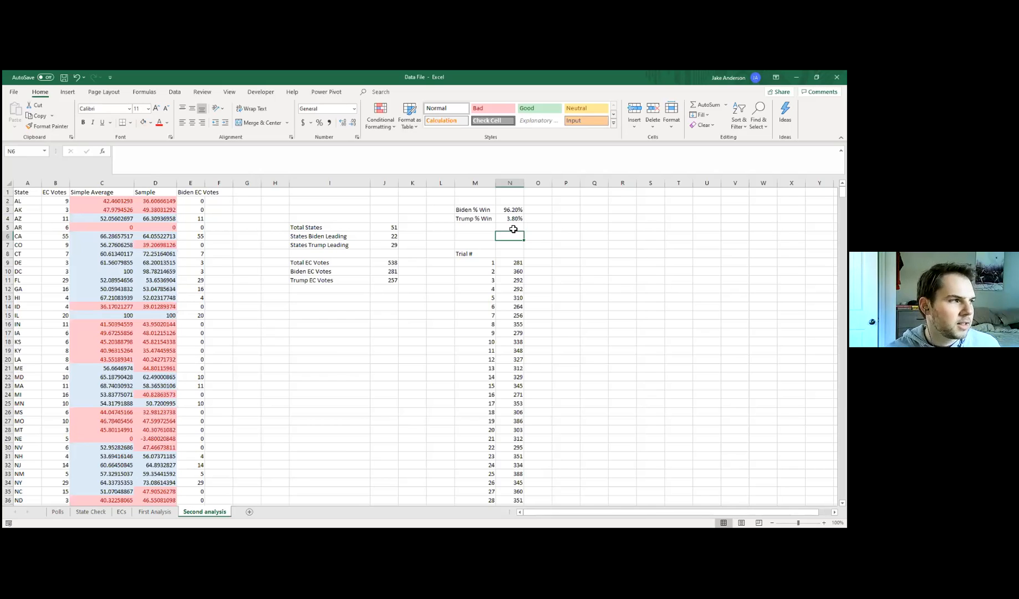
left_click(195, 246)
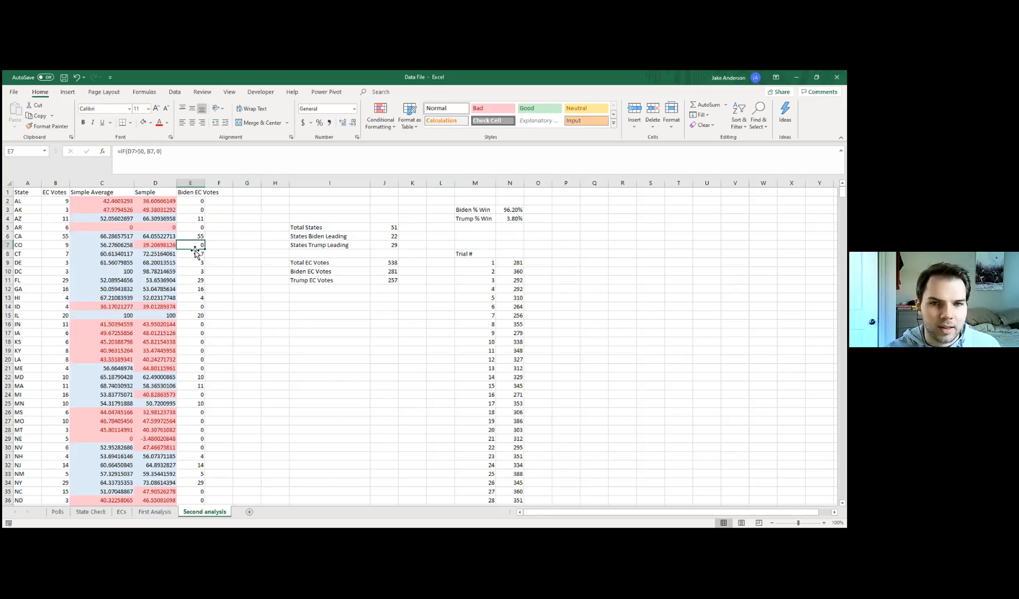
left_click(513, 289)
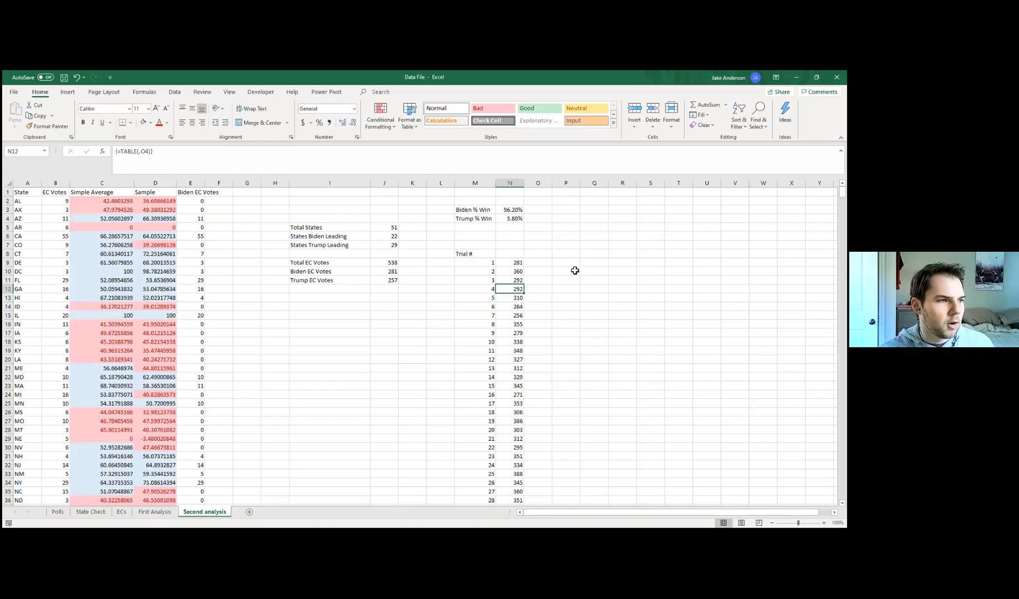
Enter the heading "Trail Georgia" in P8 beside the existing trial table.
left_click(561, 253)
type("Trail")
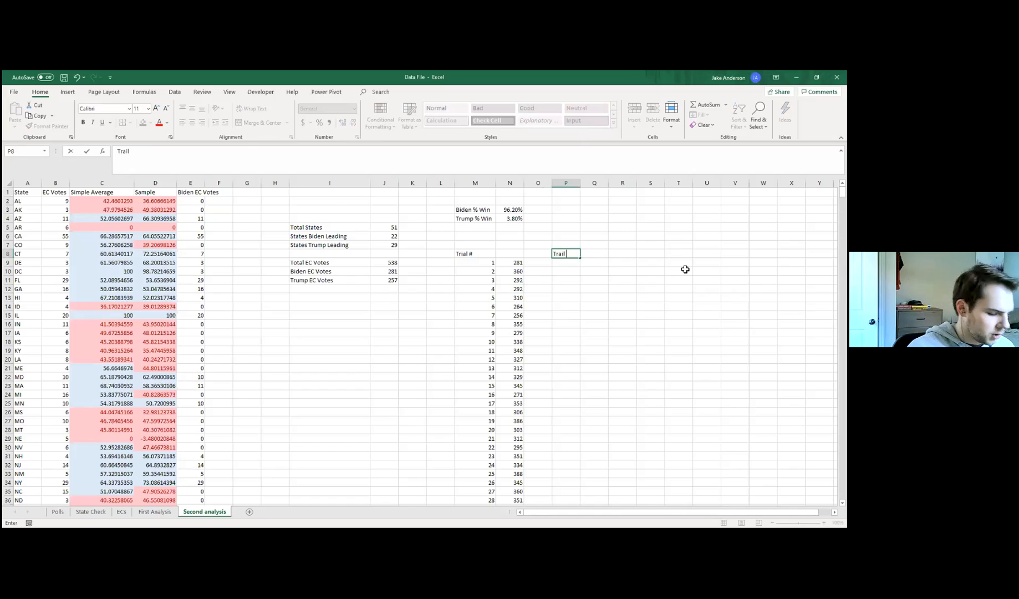
type(" Grorgia")
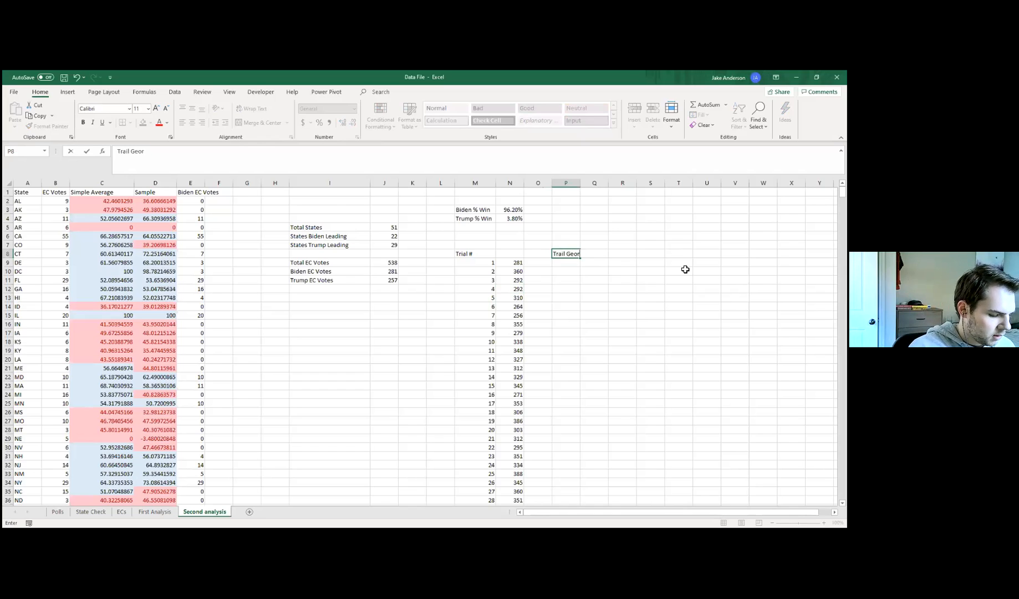
left_click(640, 305)
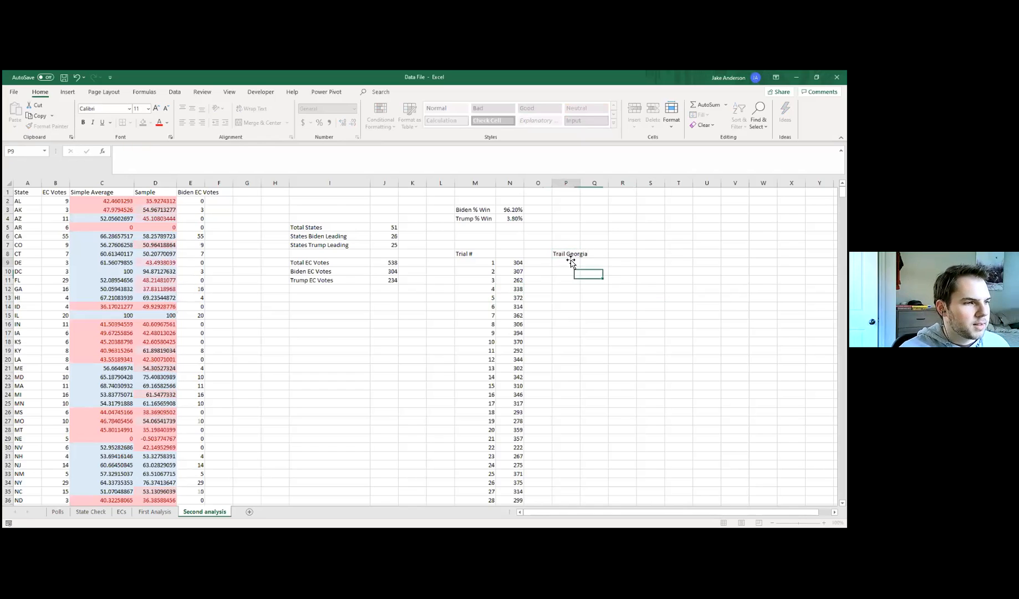
Number the Georgia trials from 1 to 10 in P9:P18 by extending the series 1, 2, 3.
left_click(569, 259)
type("1")
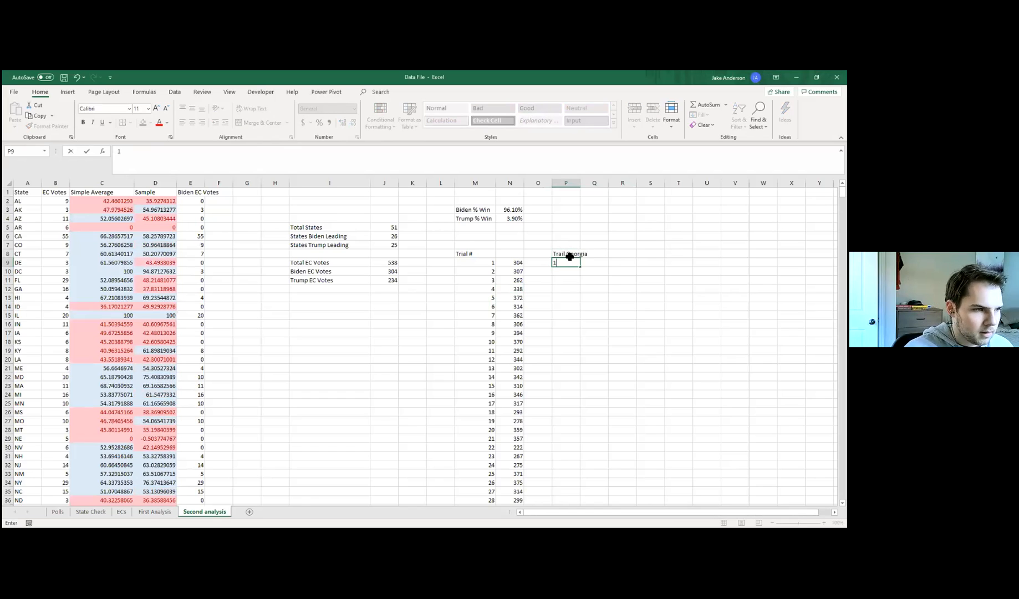
key("Return")
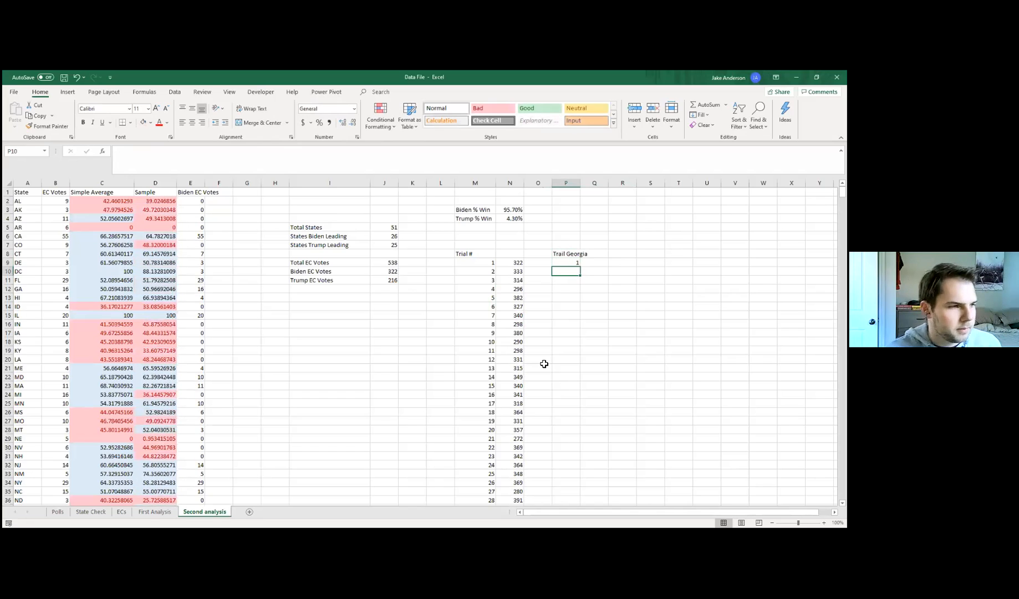
type("2")
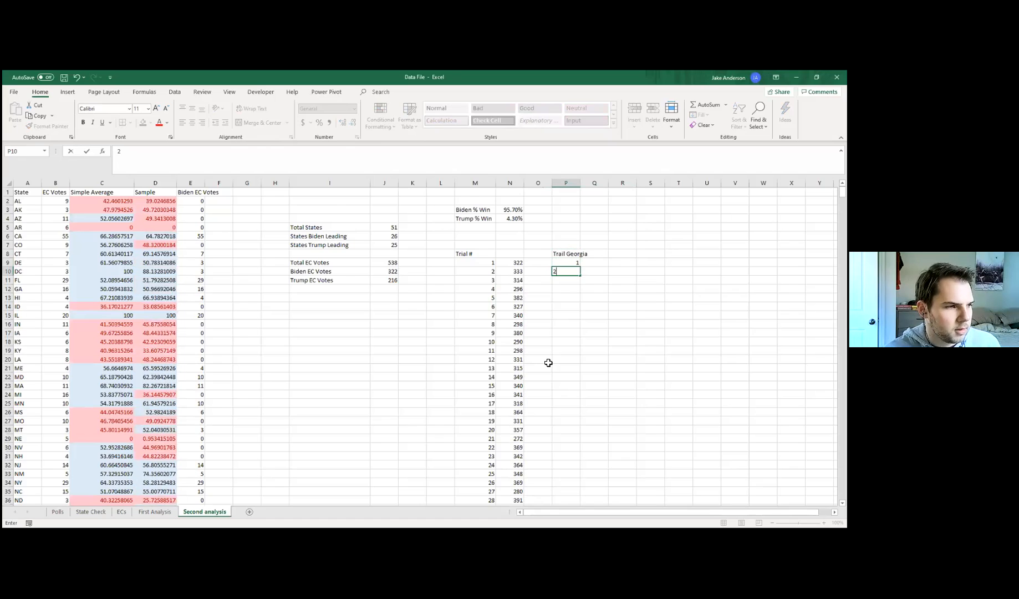
key("Return")
type("3")
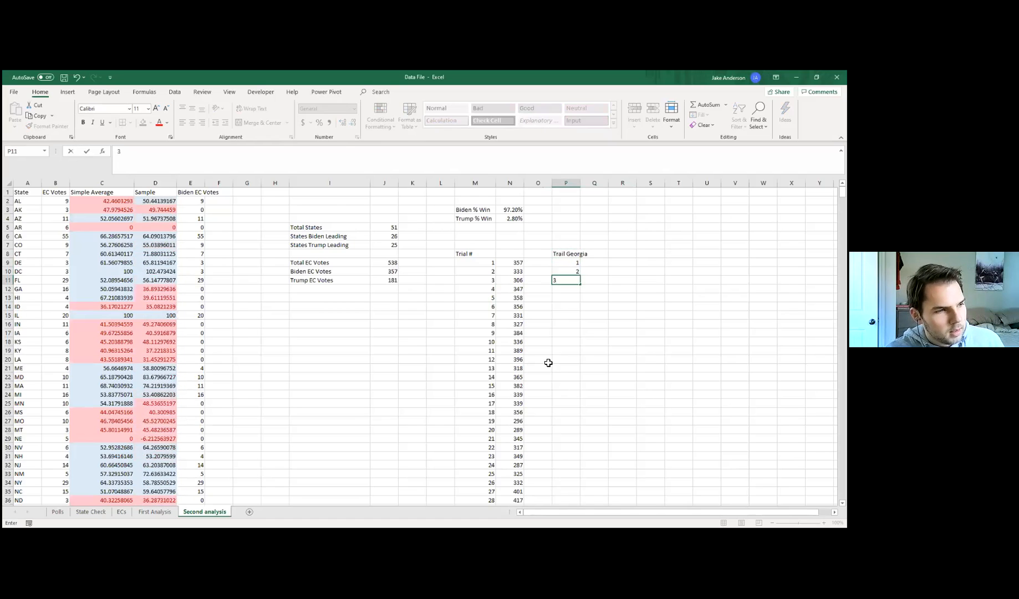
key("Return")
left_click_drag(568, 262, 582, 342)
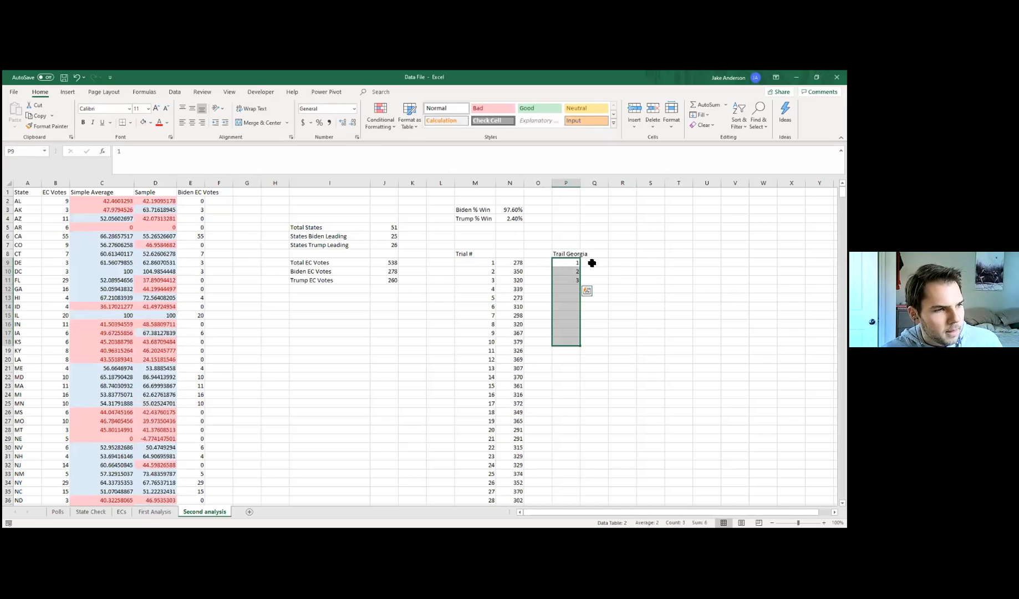
Link Q9 beside the first Georgia trial to Georgia's sample value with the formula =D12.
left_click(592, 262)
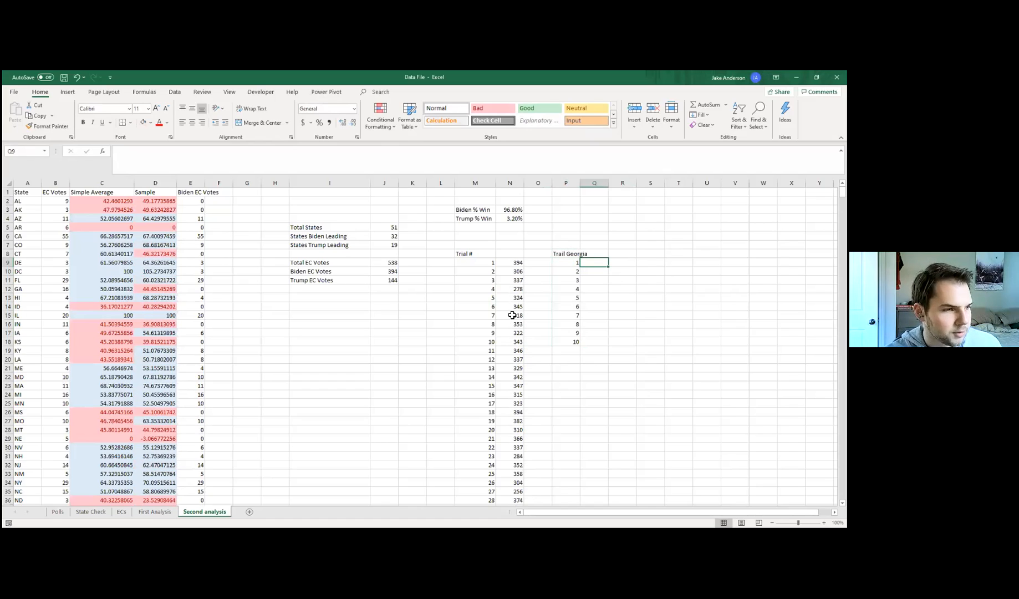
type("=")
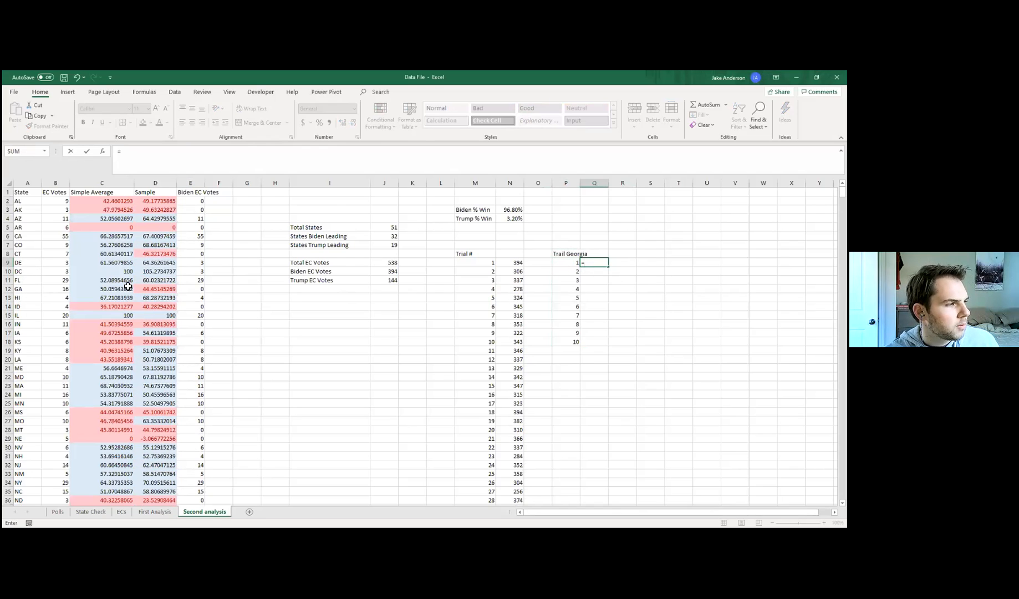
left_click(147, 289)
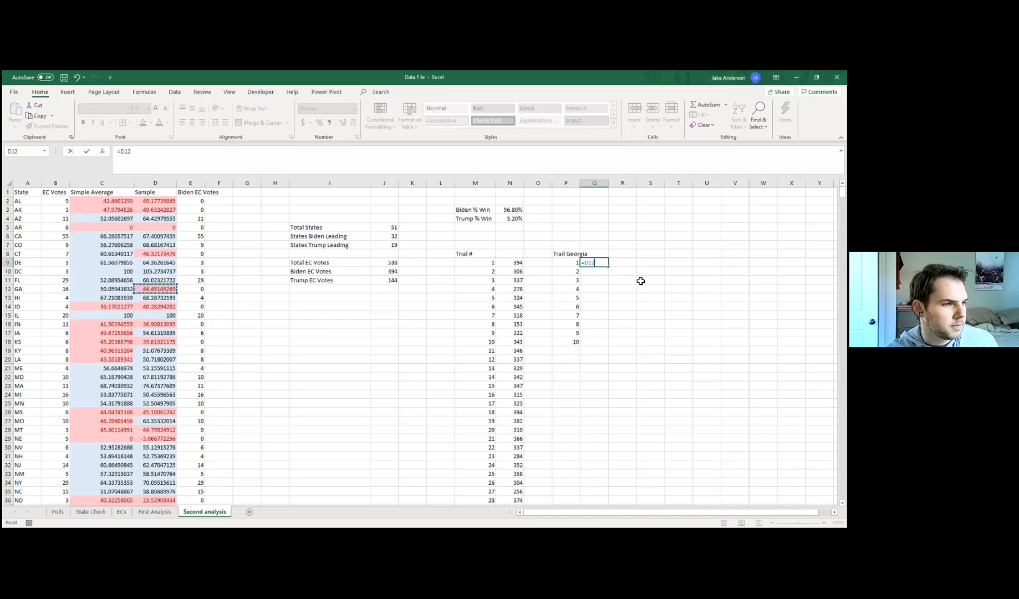
key("Return")
Create a what-if data table over P9:Q18 with the empty cell R6 as column input cell.
left_click_drag(561, 261, 590, 340)
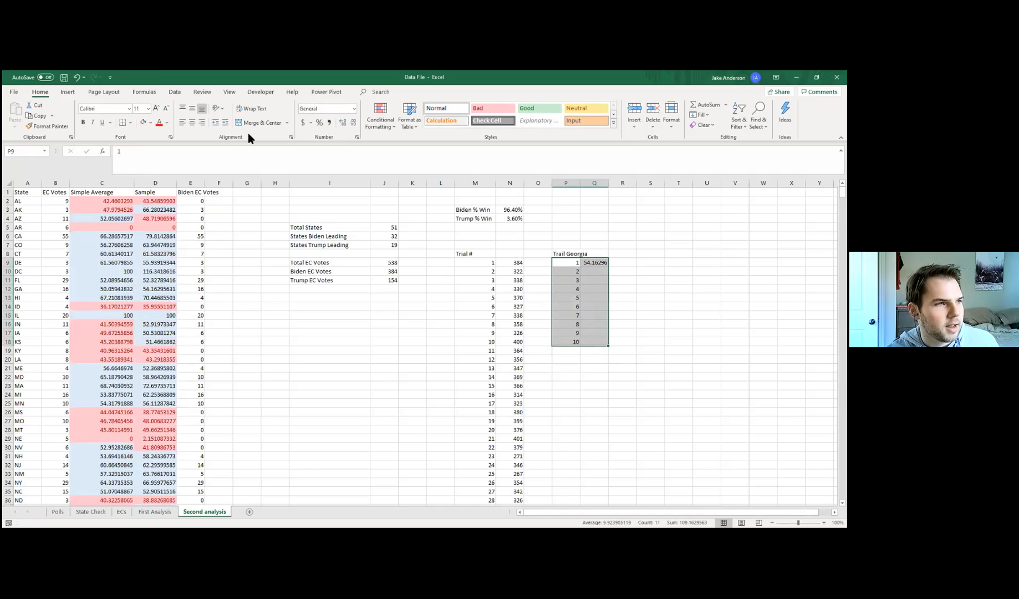
left_click(175, 91)
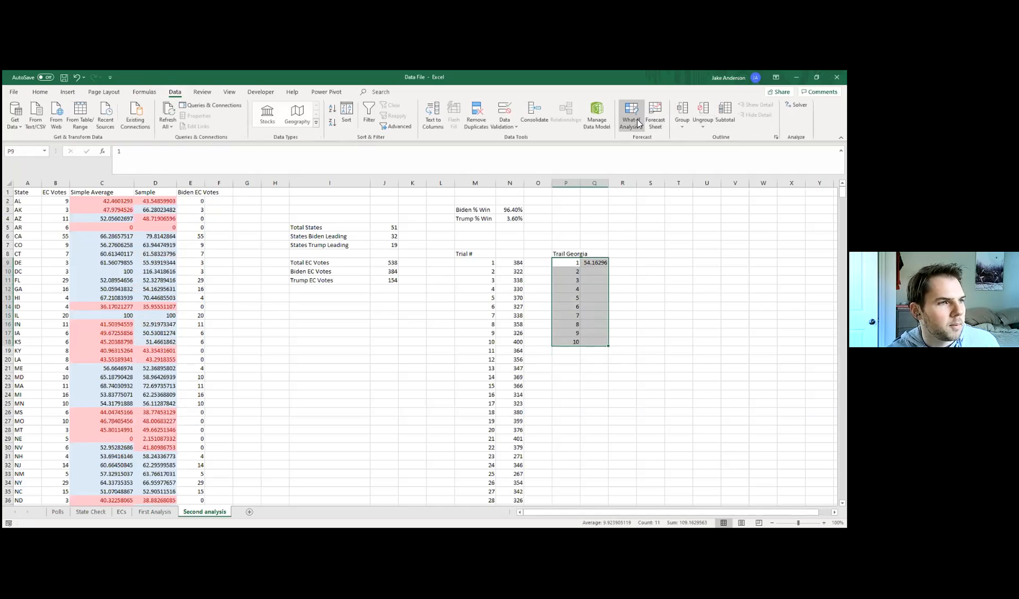
left_click(637, 120)
left_click(649, 163)
left_click(623, 244)
key("BackSpace")
key("BackSpace")
key("BackSpace")
left_click(661, 333)
left_click(627, 237)
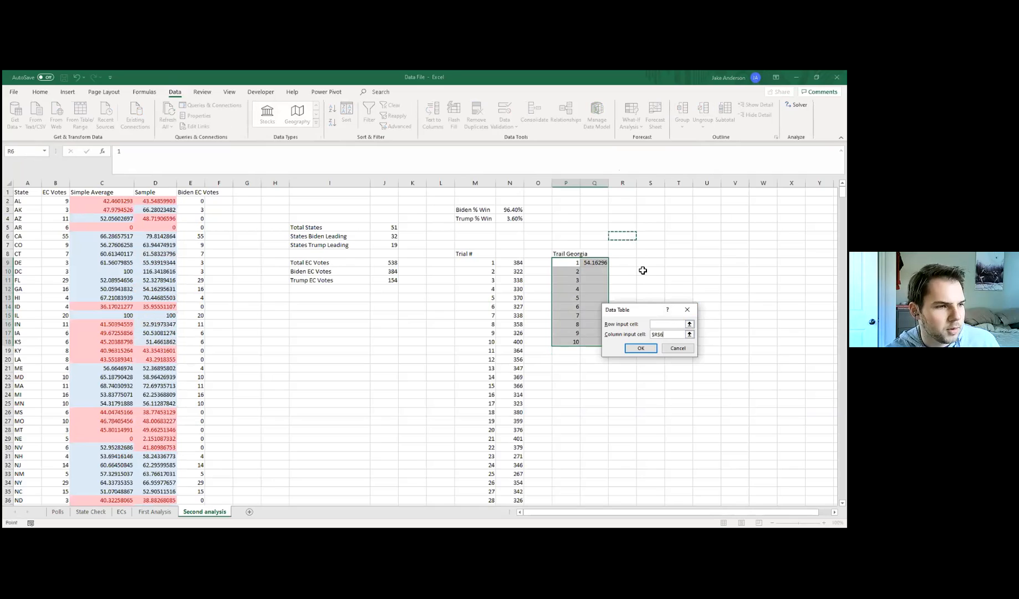
left_click(641, 348)
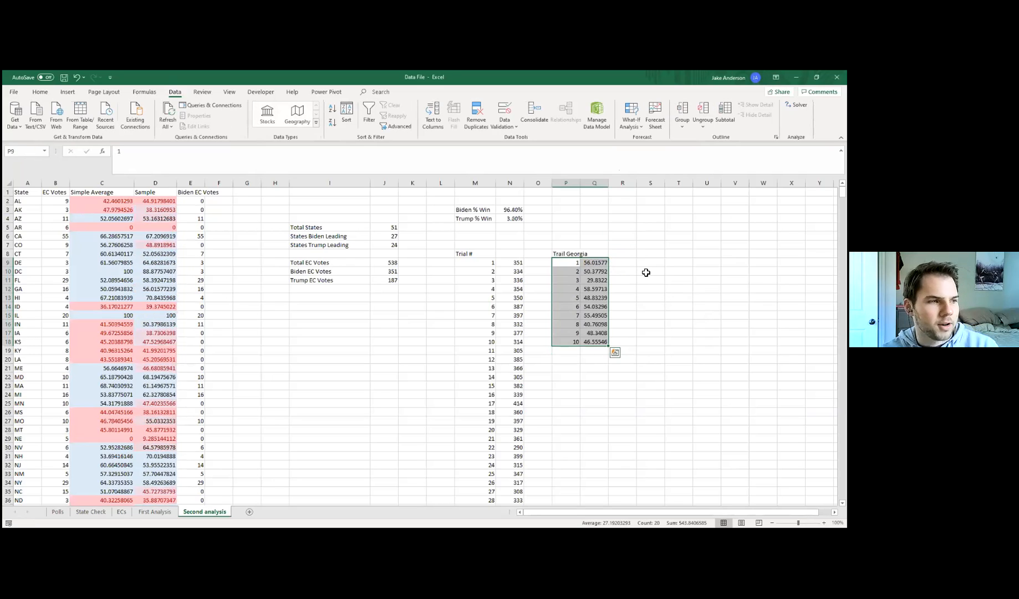
Inspect the data table formula in Q13 and select the Biden and Trump win percentages in M3:N4.
left_click(597, 298)
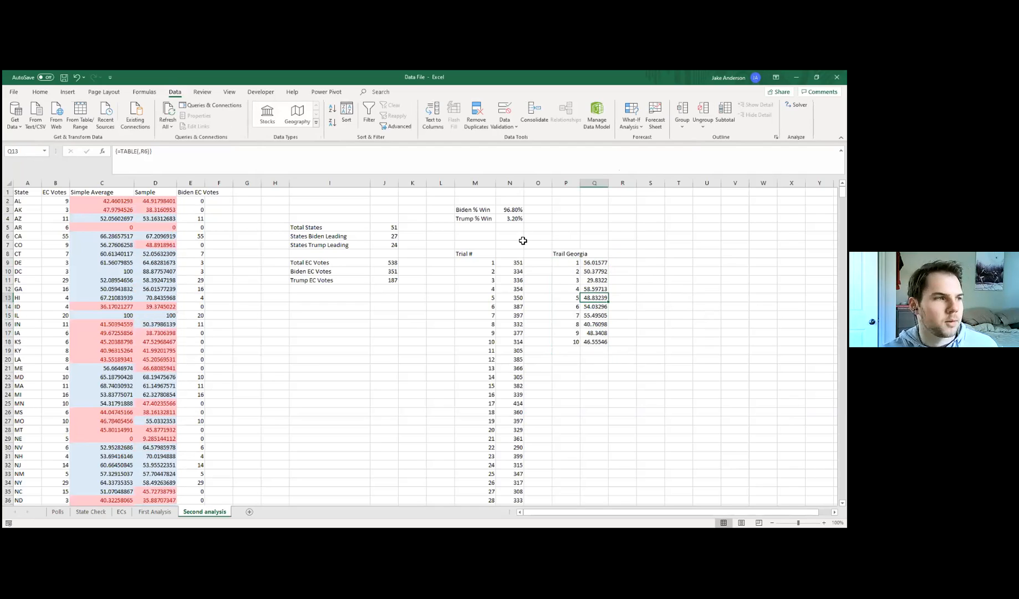
left_click_drag(477, 211, 517, 221)
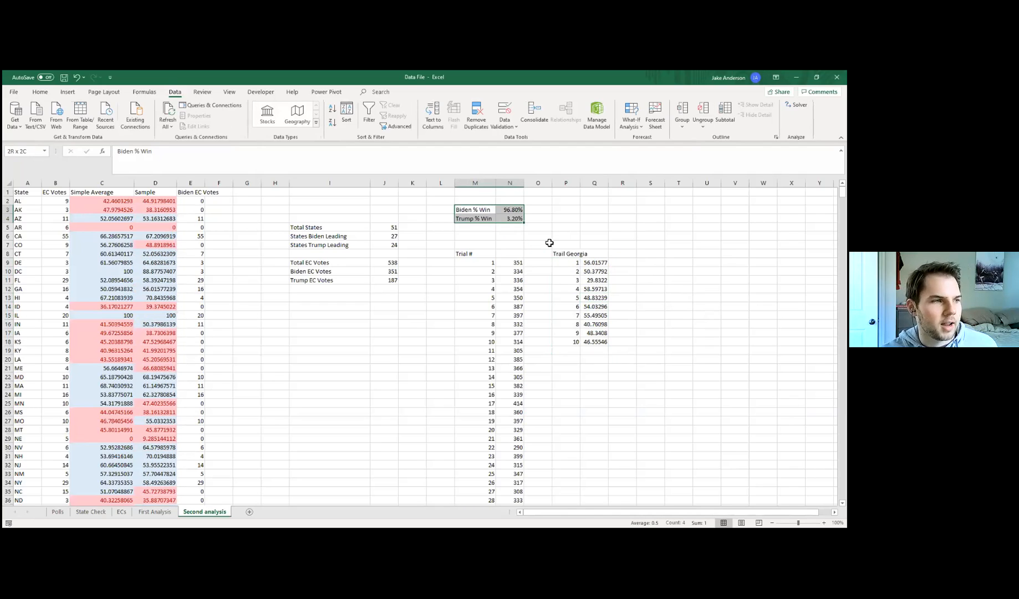